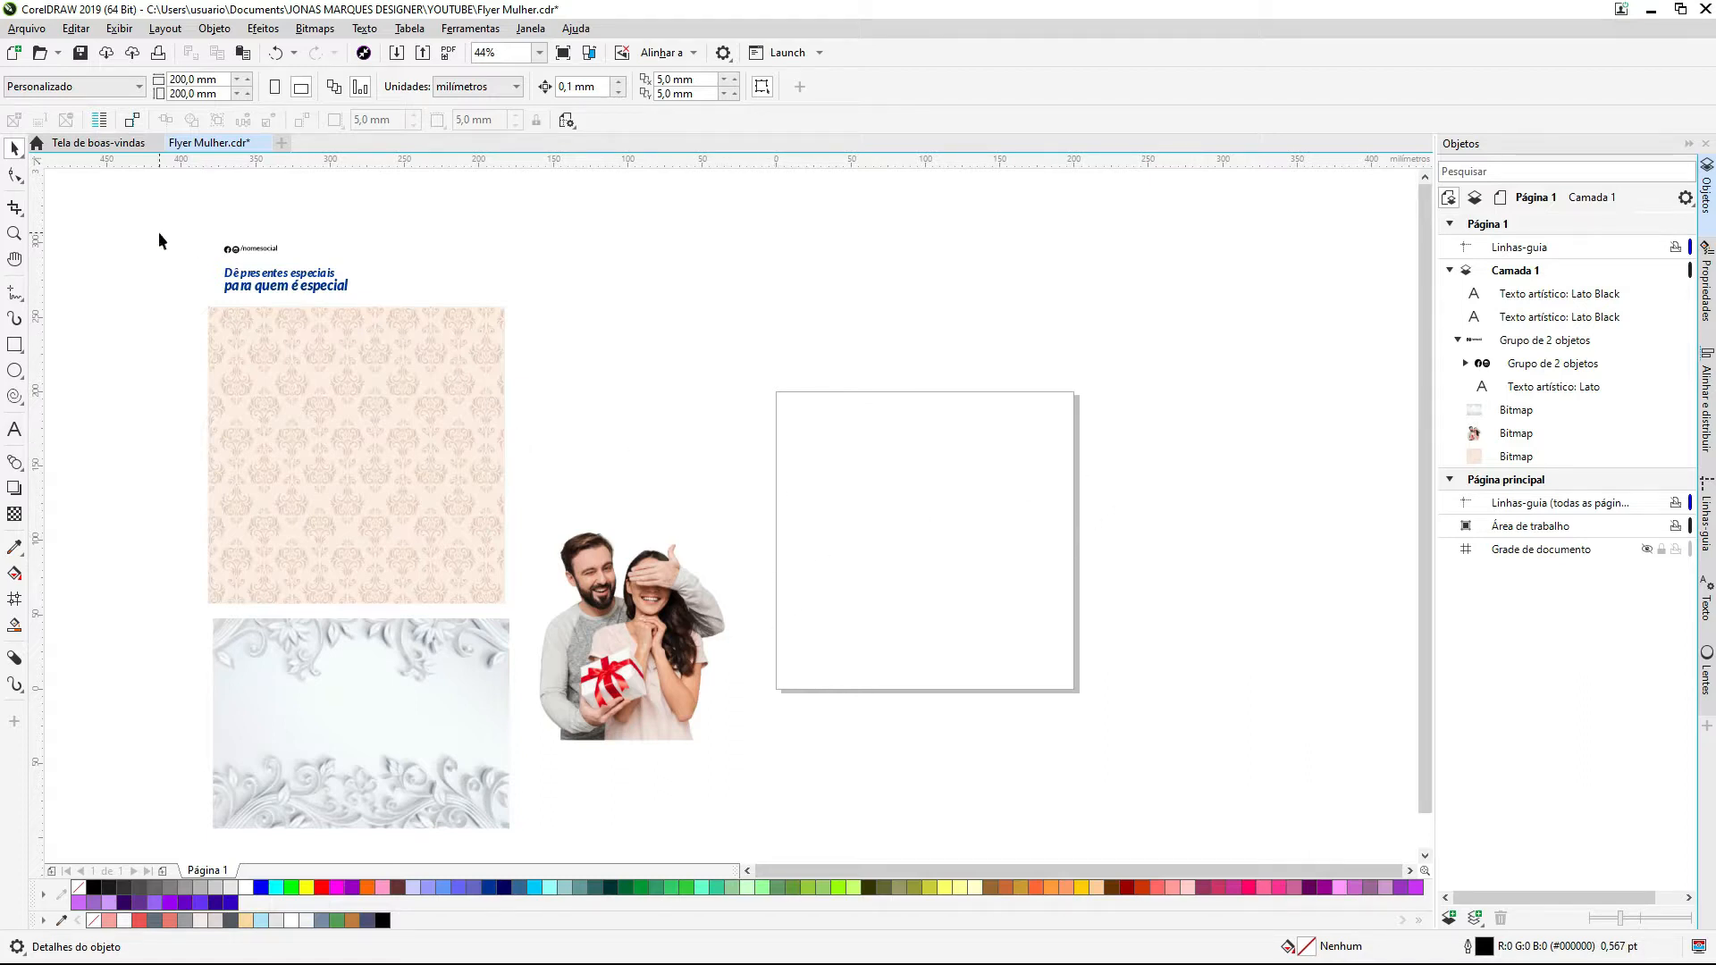
Step: Examine the social handle and headline text, the pattern, the floral image, the couple photo and the blank page
left_click_drag(338, 269, 337, 270)
key("F2")
left_click_drag(418, 211, 195, 363)
left_click(234, 467)
left_click_drag(270, 250, 661, 354)
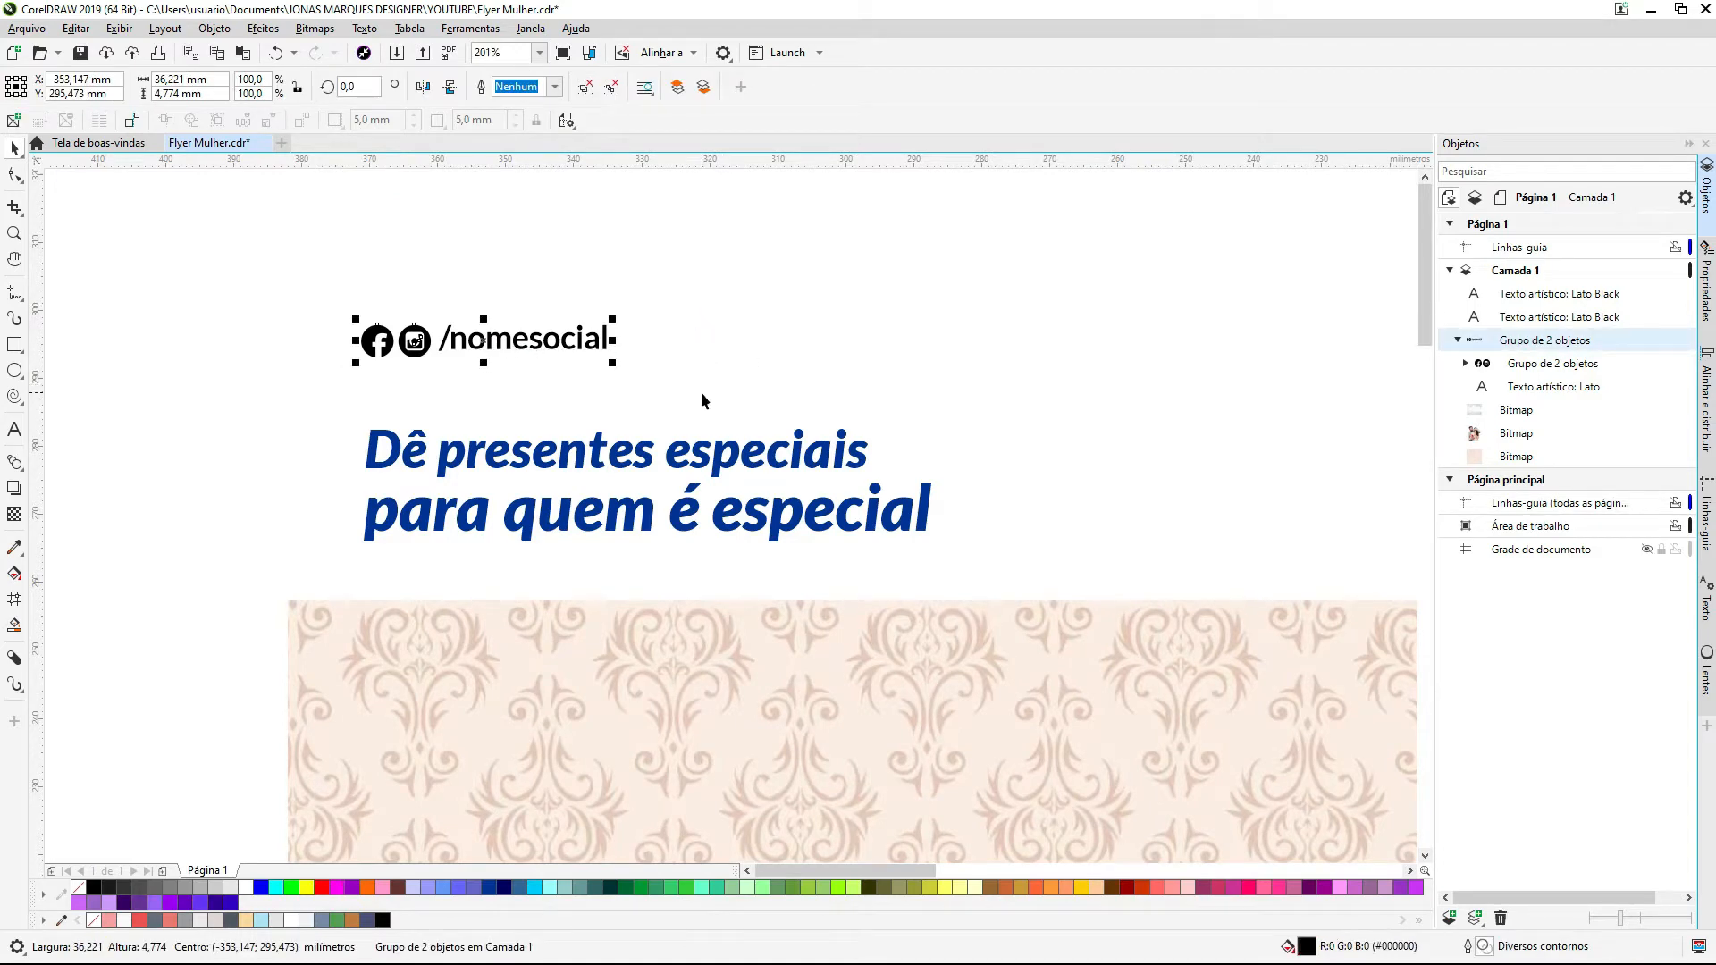
left_click(755, 371)
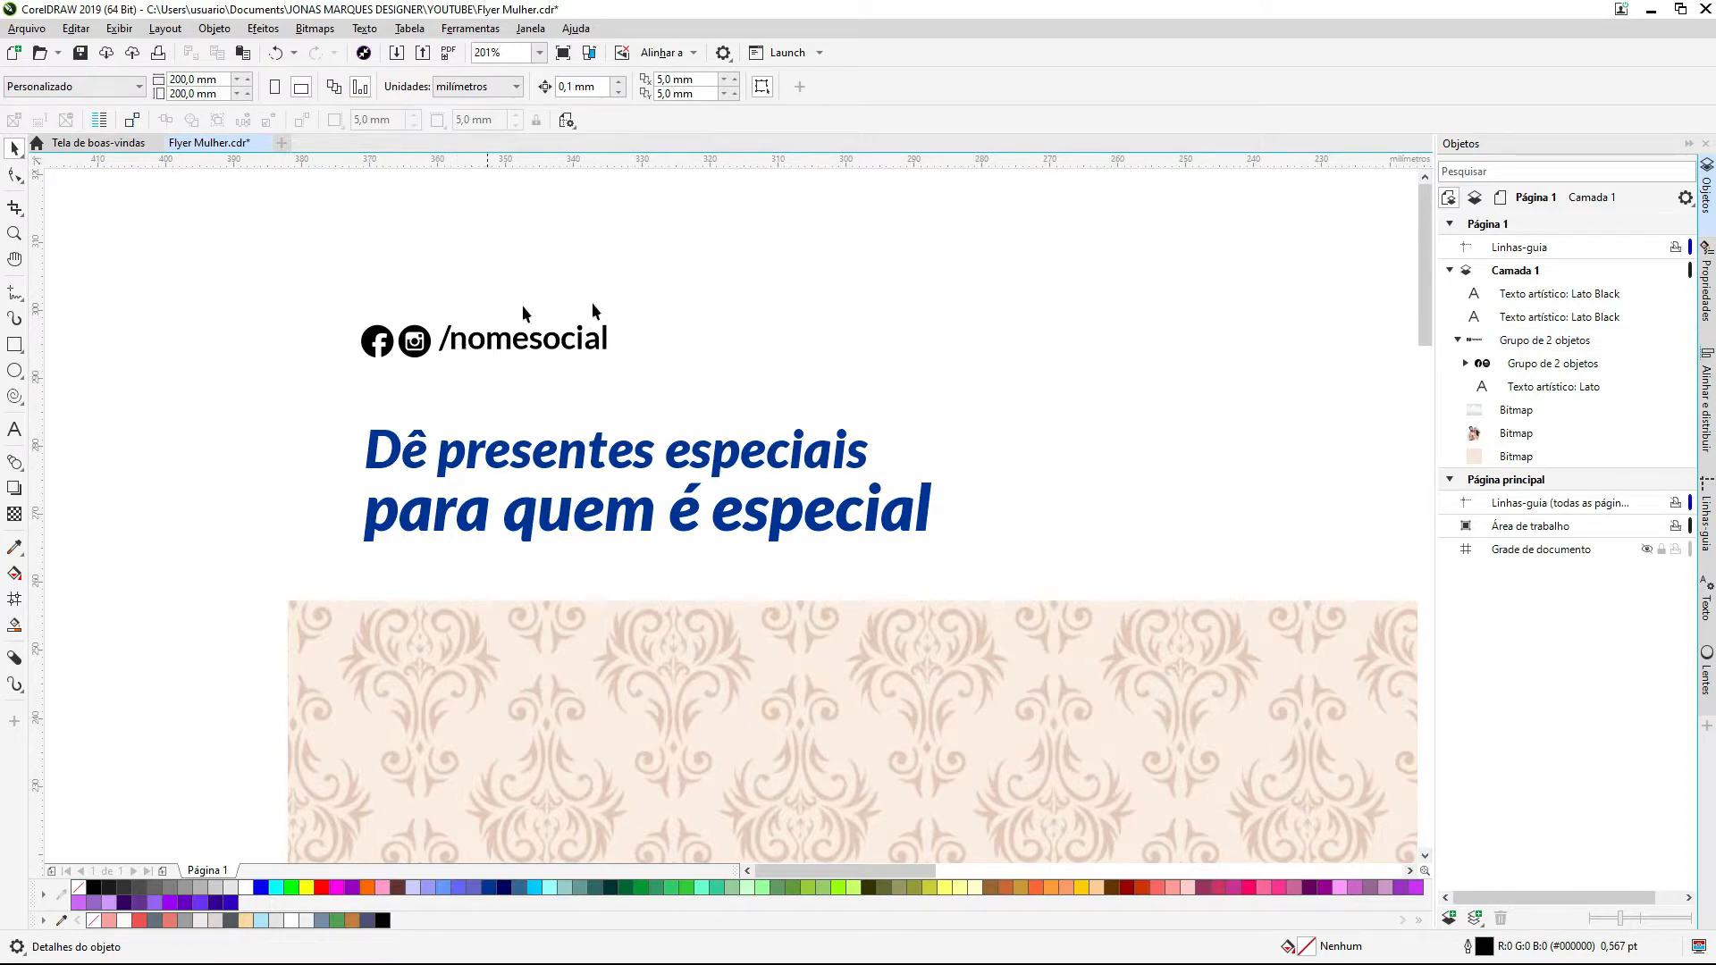
left_click_drag(277, 386, 1075, 569)
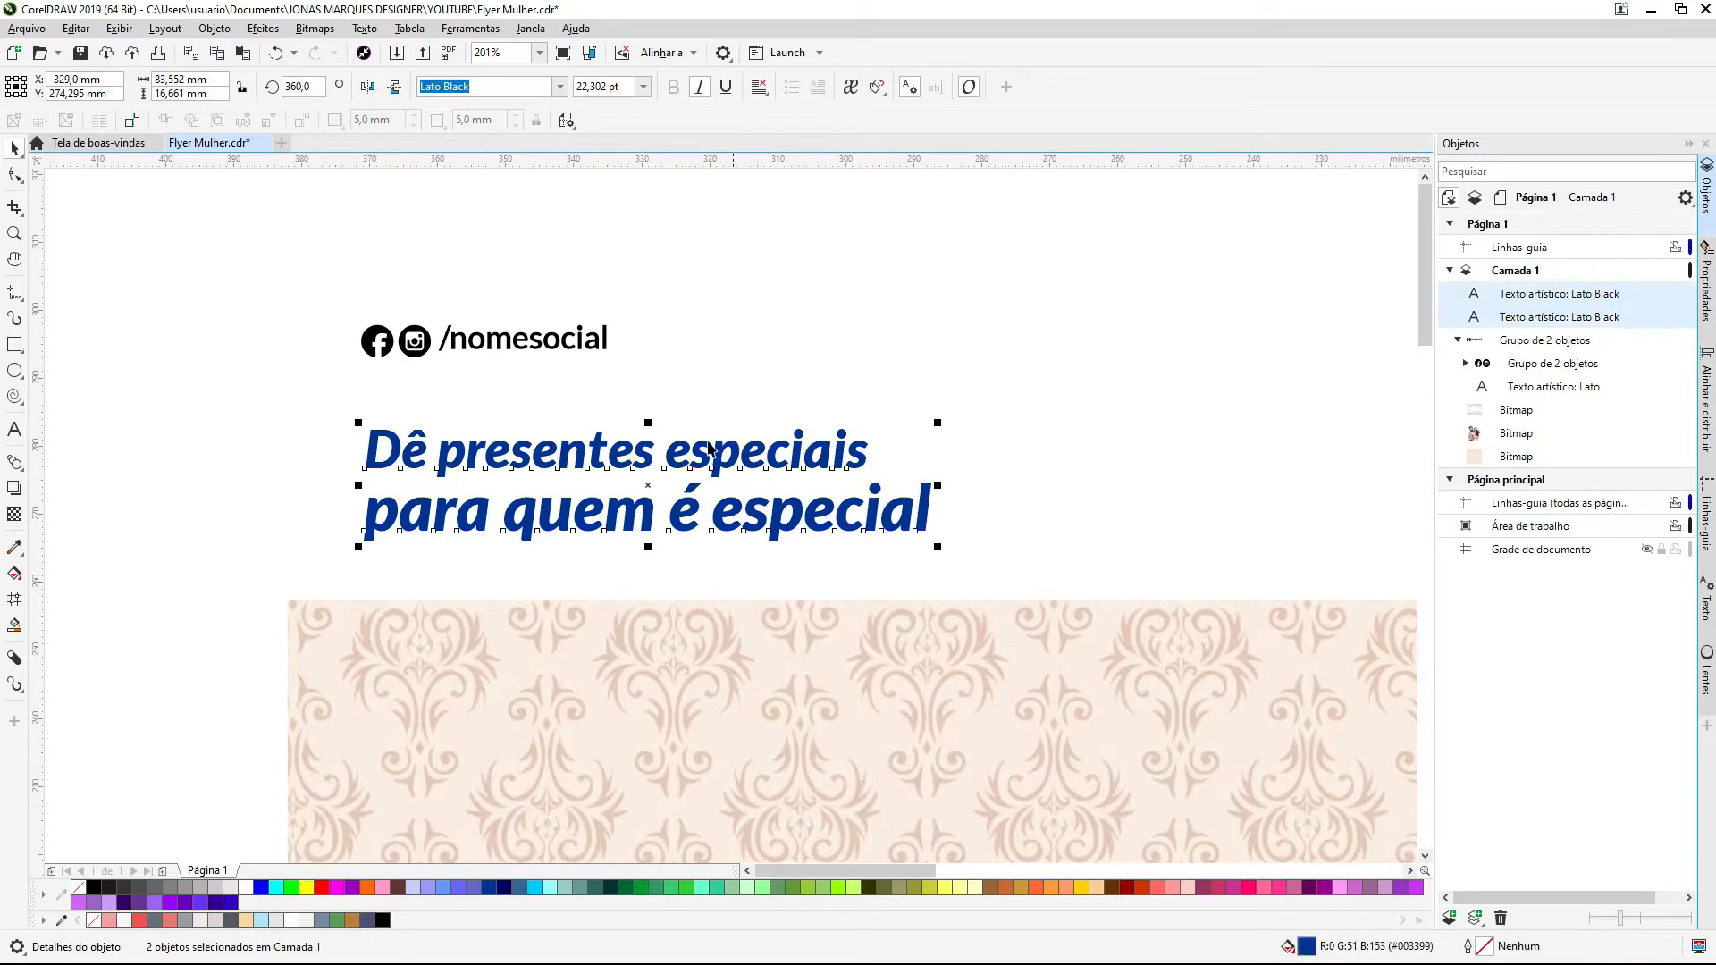
left_click(753, 342)
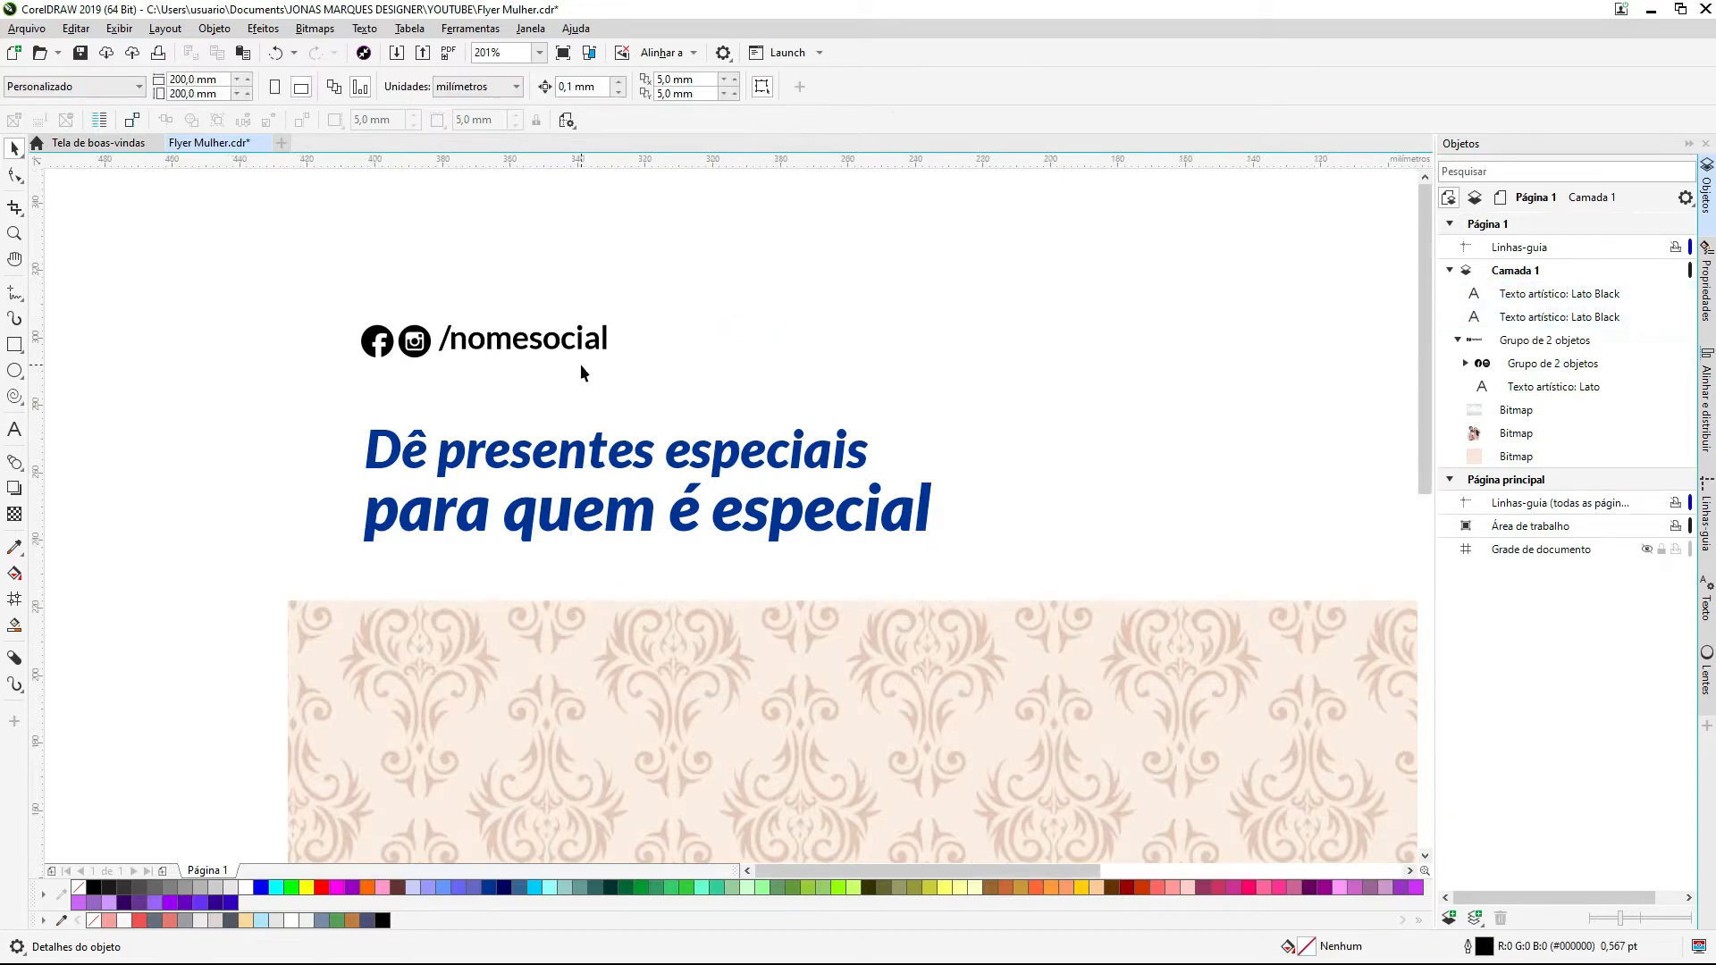
scroll(581, 363, "down", 4)
scroll(662, 558, "up", 1)
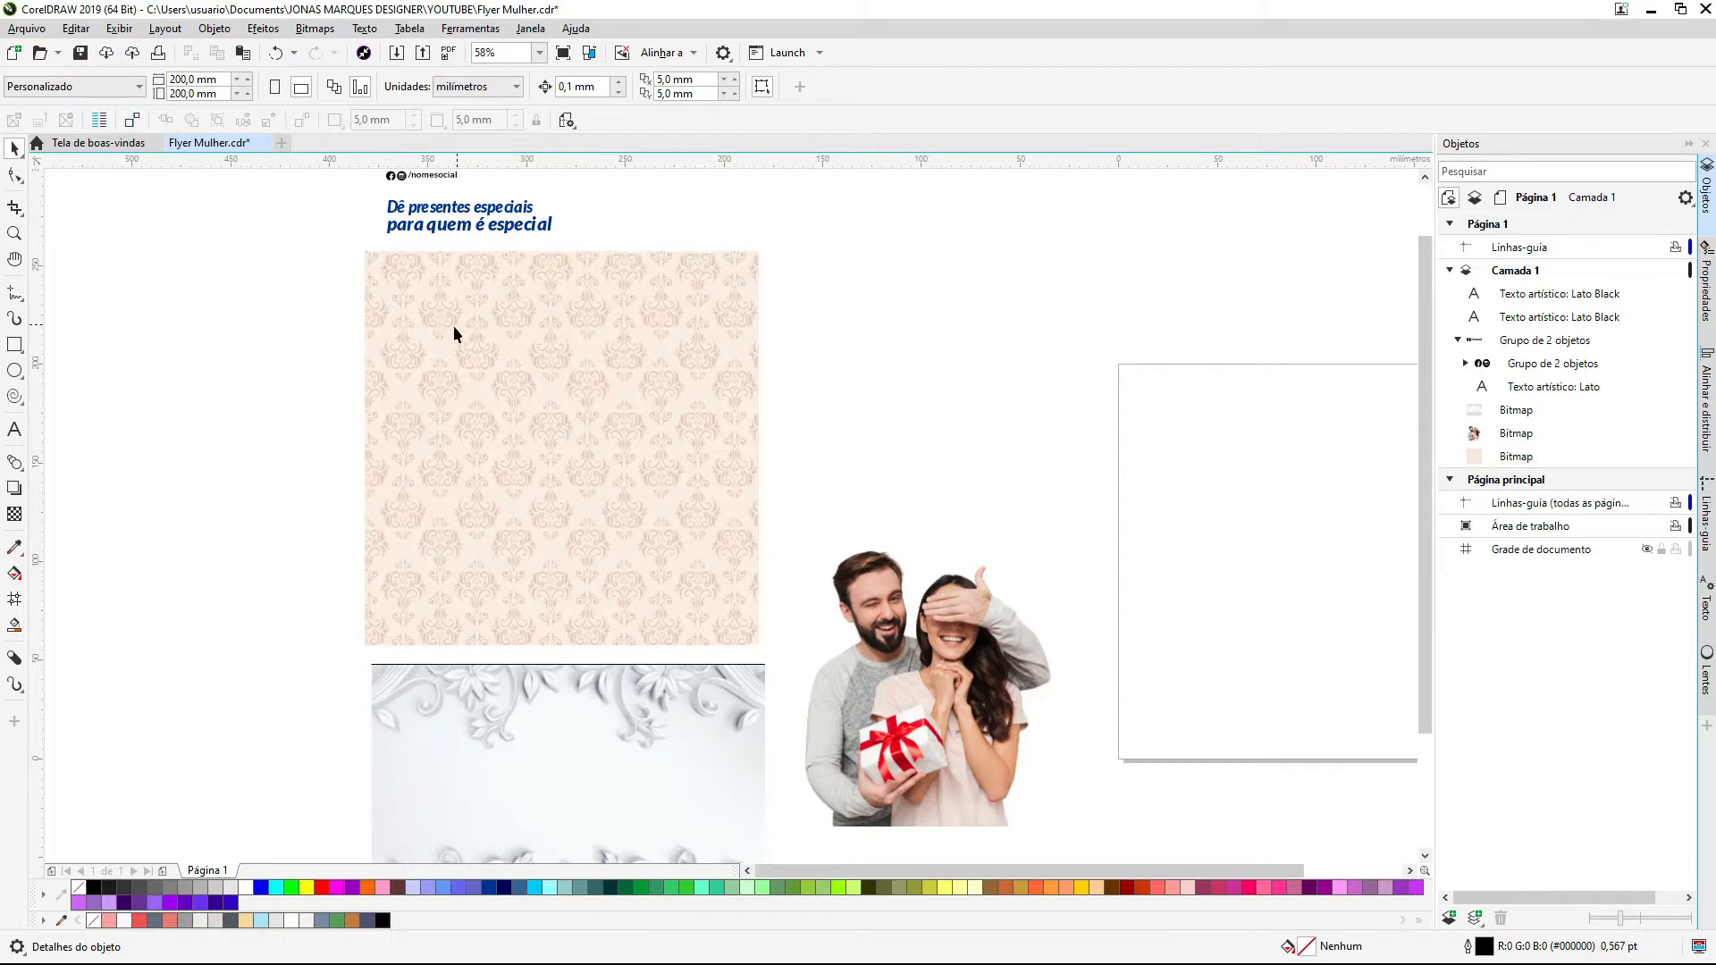
scroll(452, 334, "down", 2)
left_click_drag(372, 218, 1156, 651)
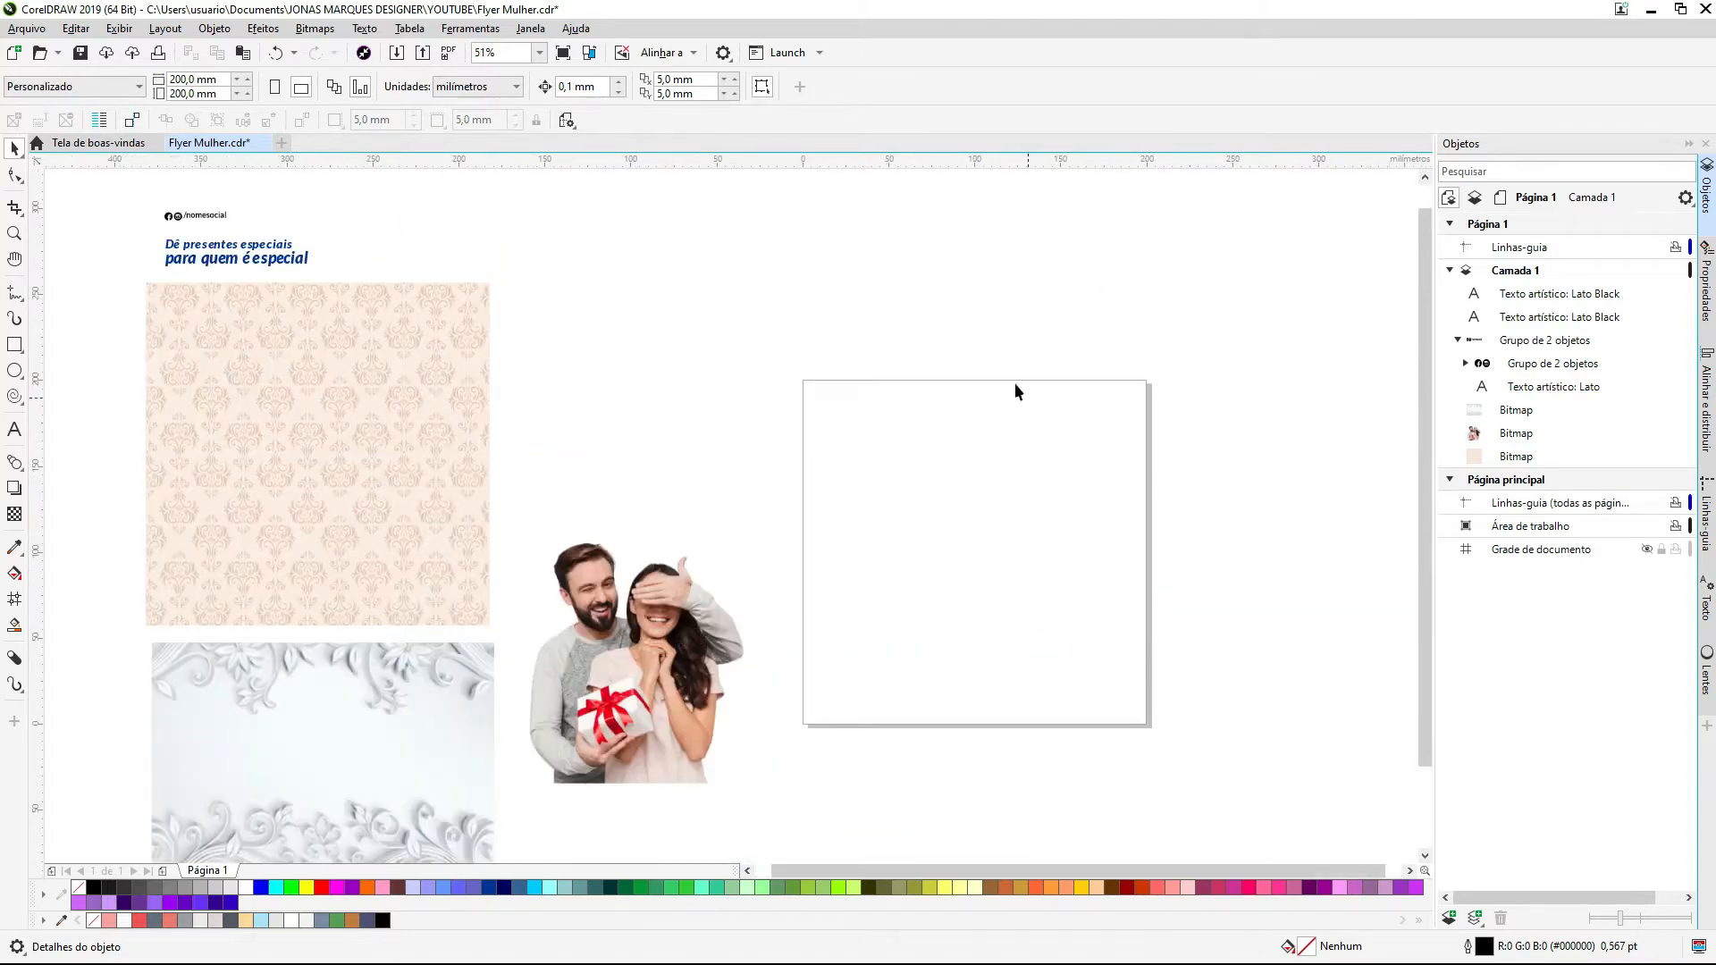
left_click_drag(1219, 691, 1238, 729)
left_click(1258, 546)
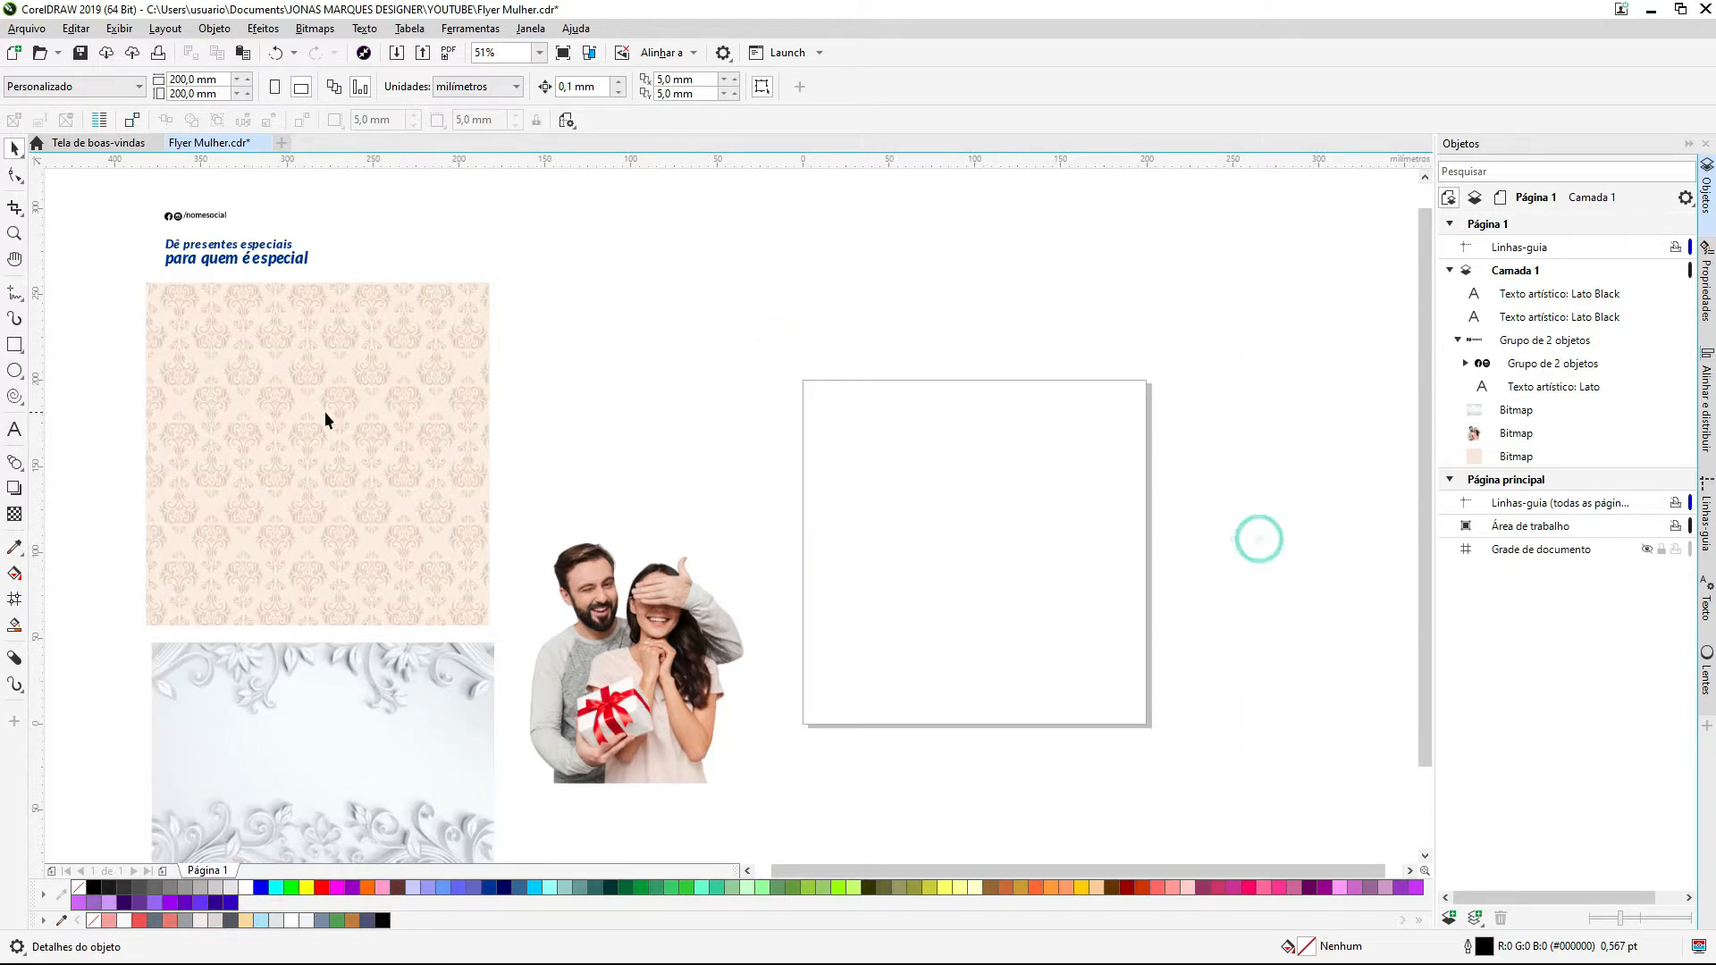
Step: Create a page-sized rectangle of 200 × 200 mm and select it
double_click(14, 345)
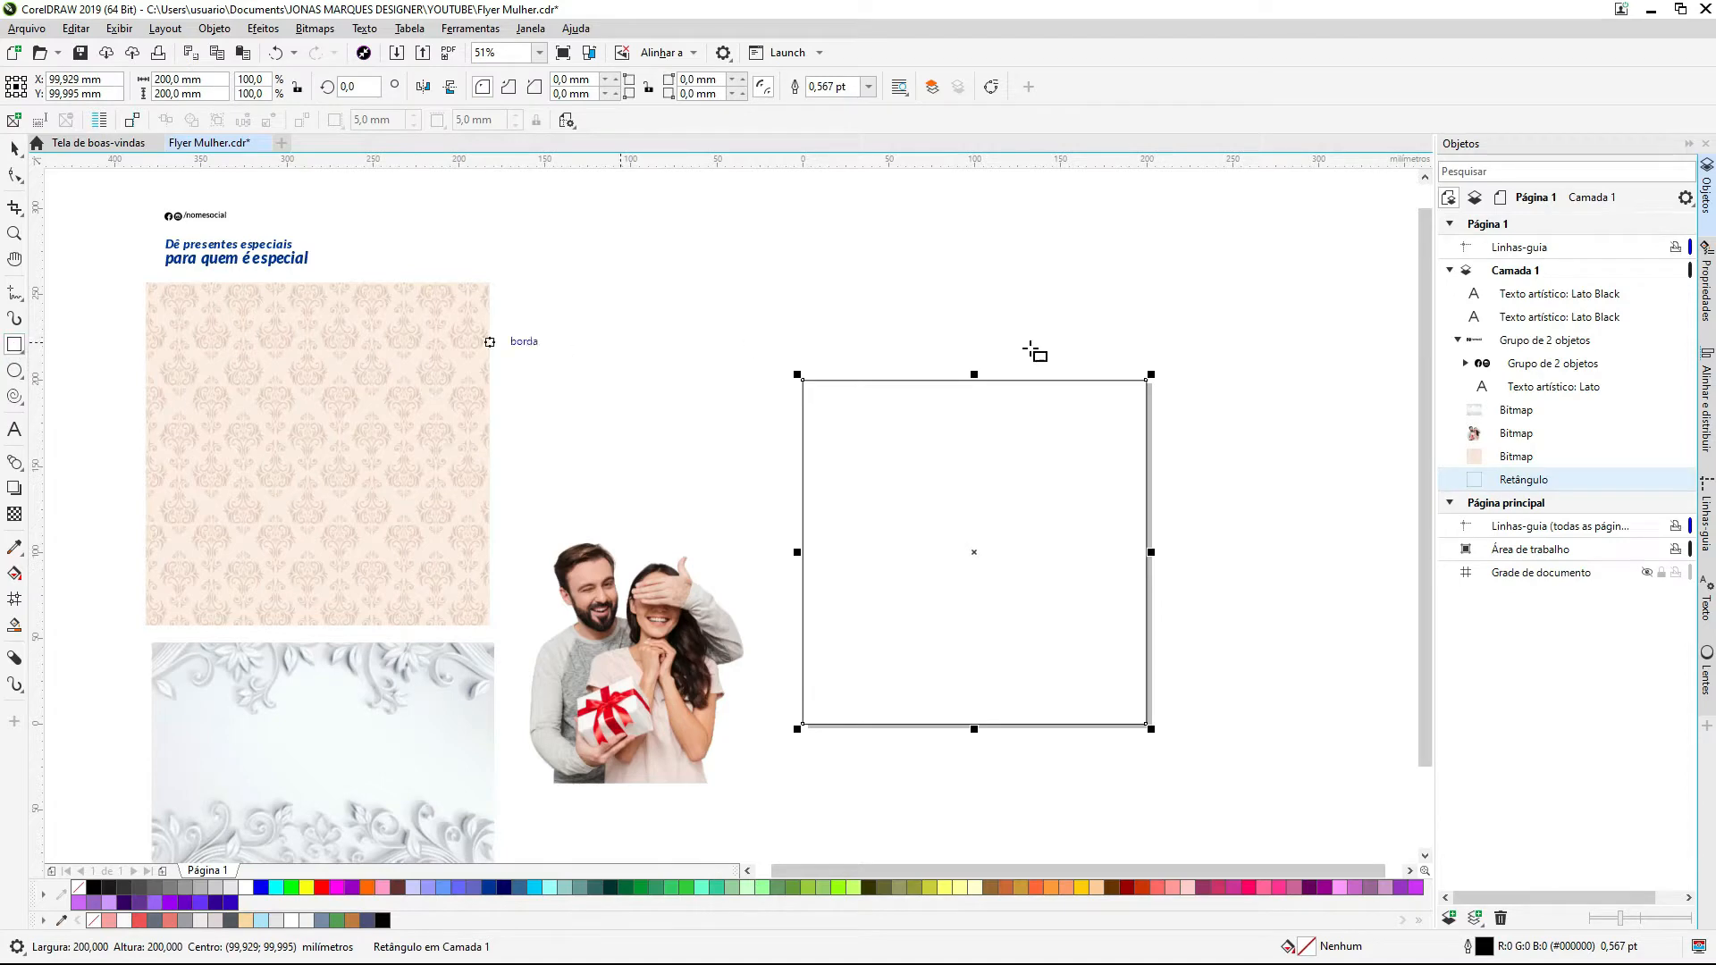
left_click_drag(1211, 313, 365, 836)
key("space")
left_click(596, 357)
left_click(849, 341)
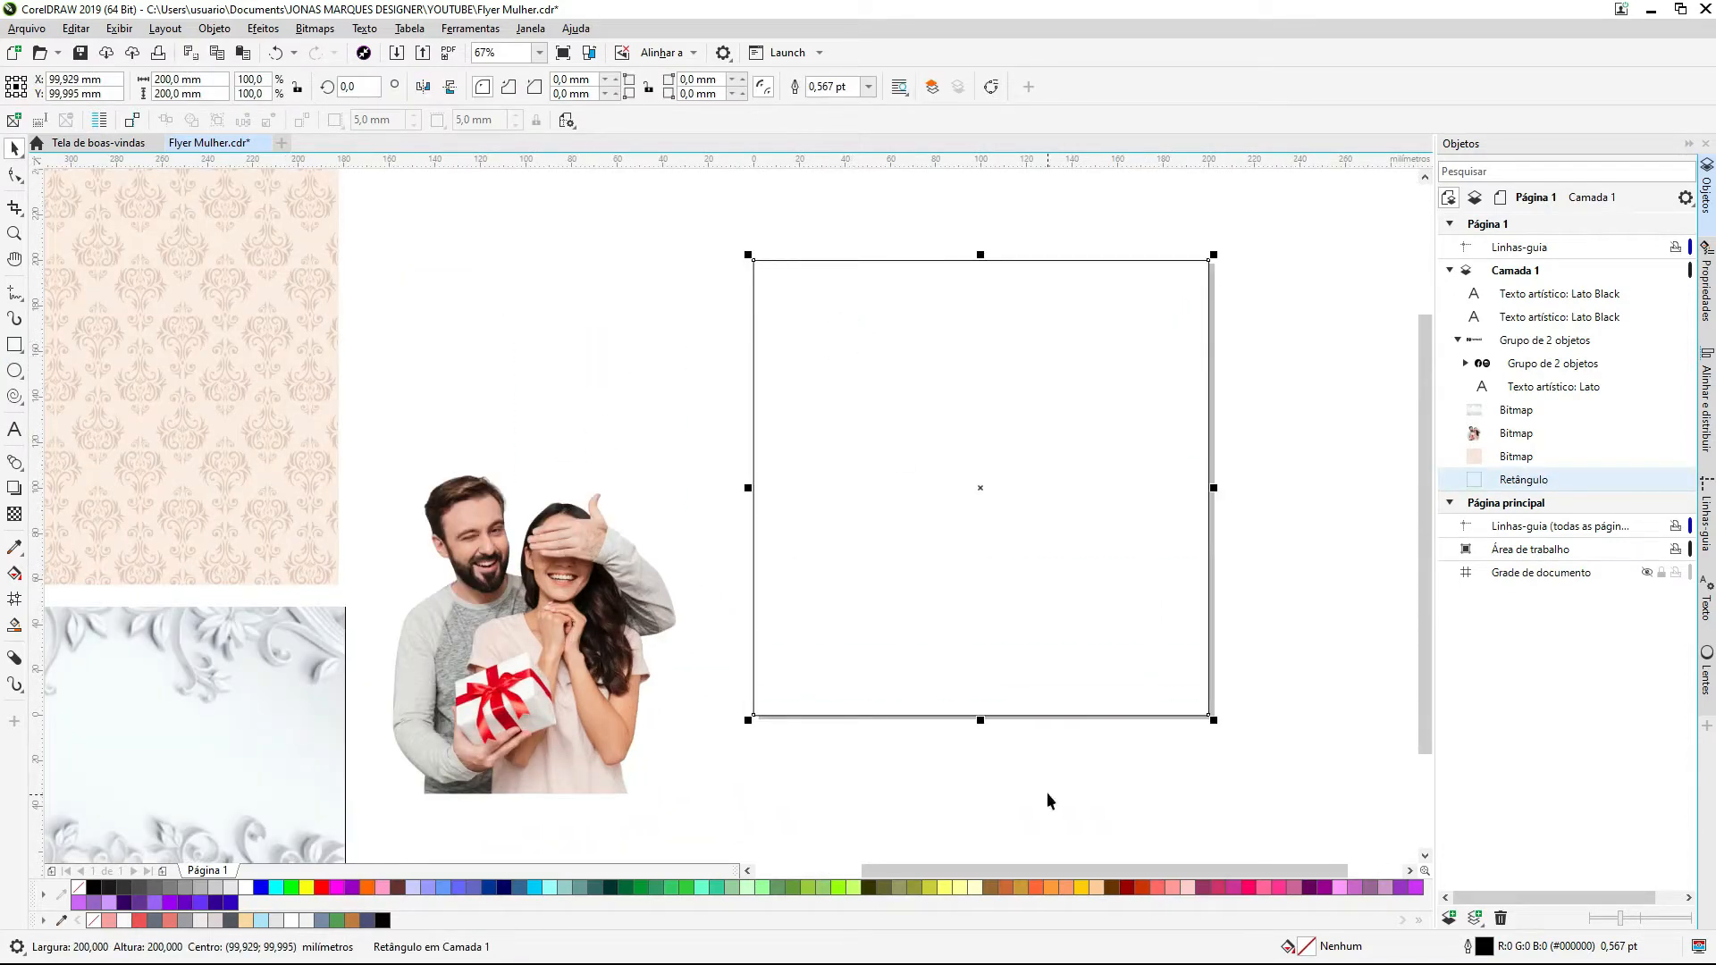
Step: Fill the page-sized rectangle with a uniform orange, #FA9703
left_click(1081, 888)
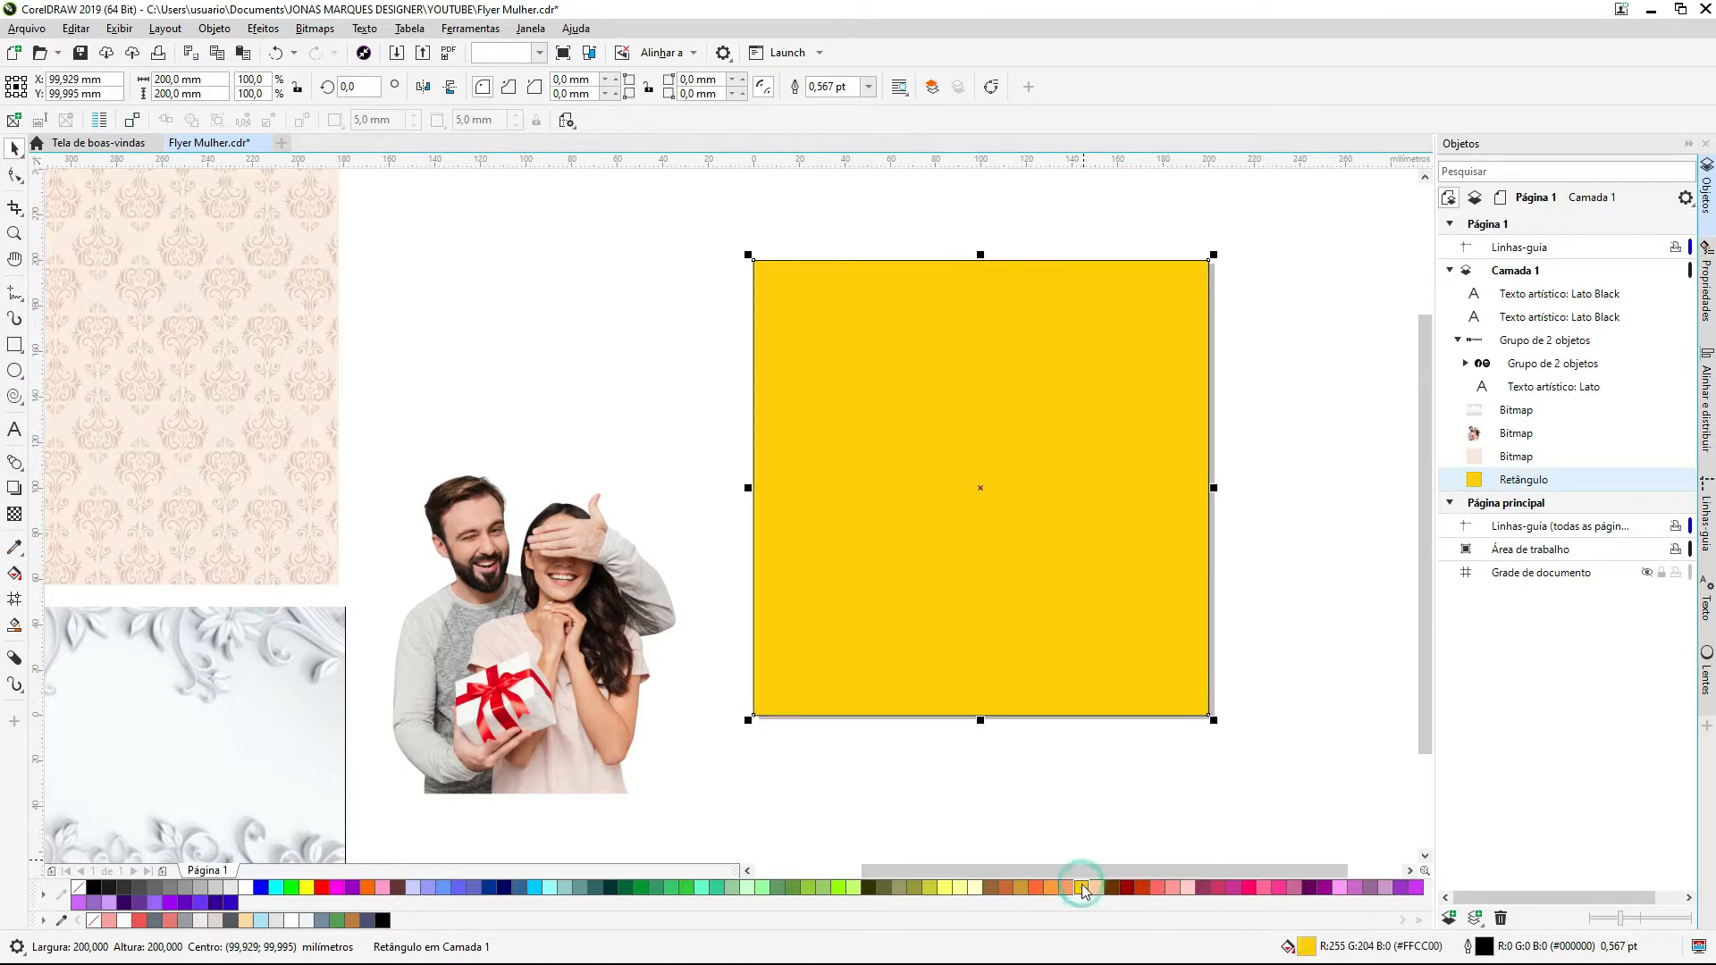
double_click(1307, 947)
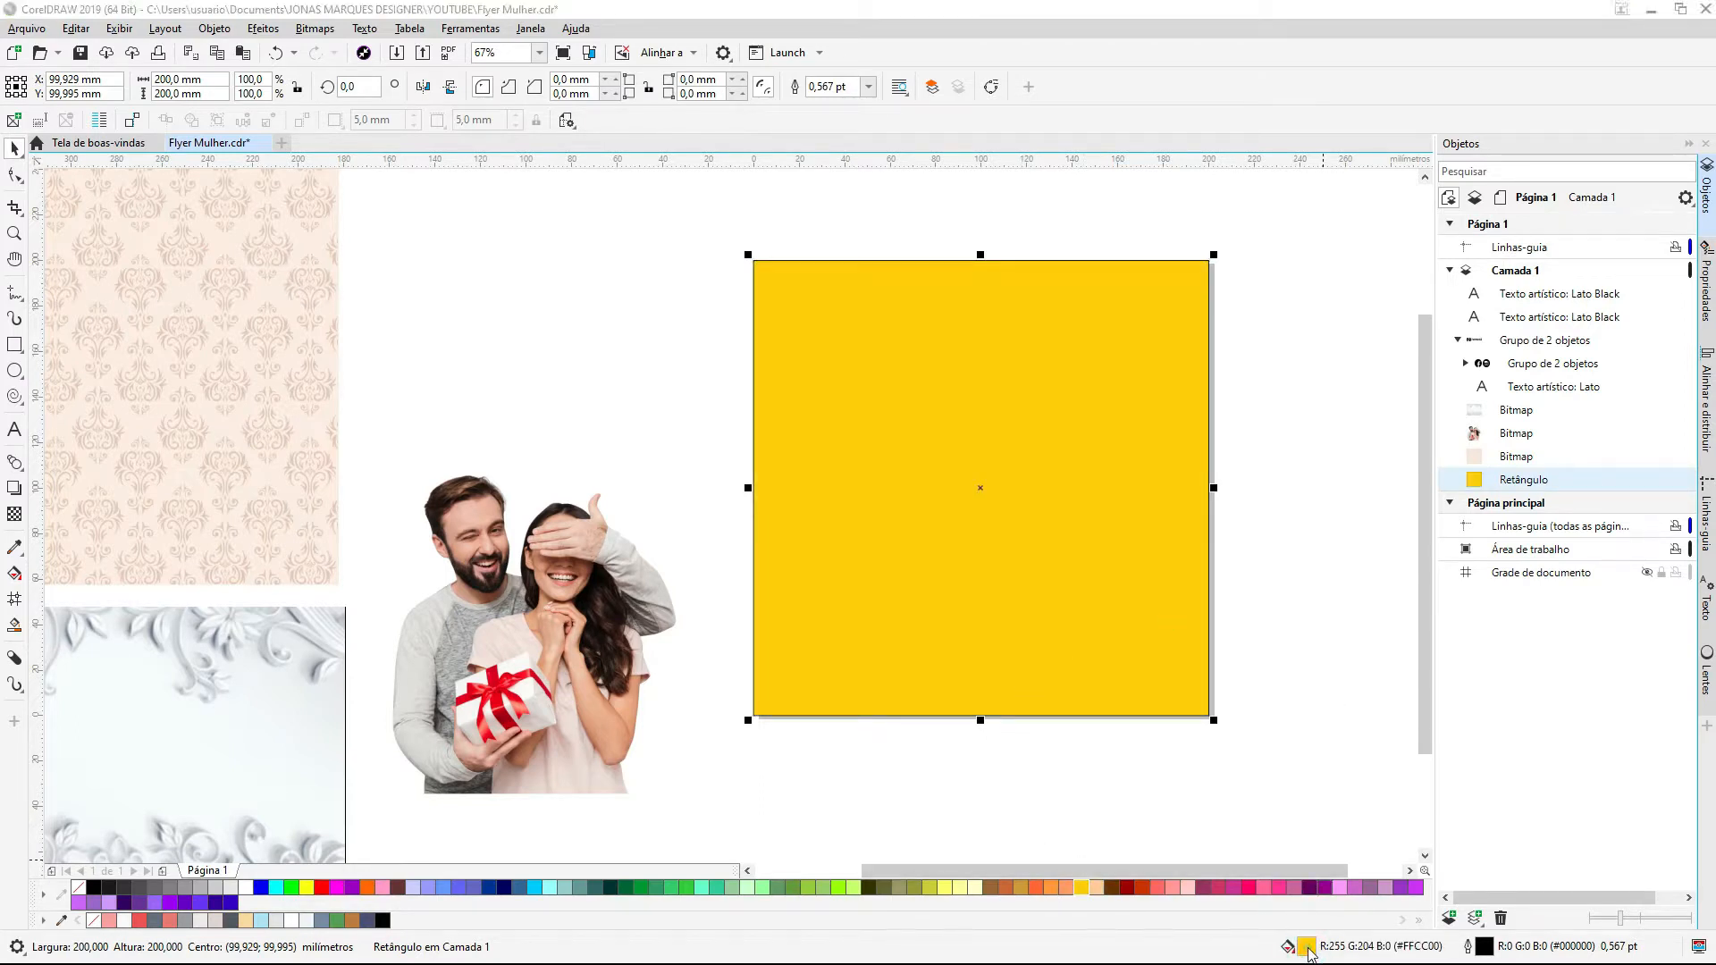
left_click_drag(822, 240, 465, 228)
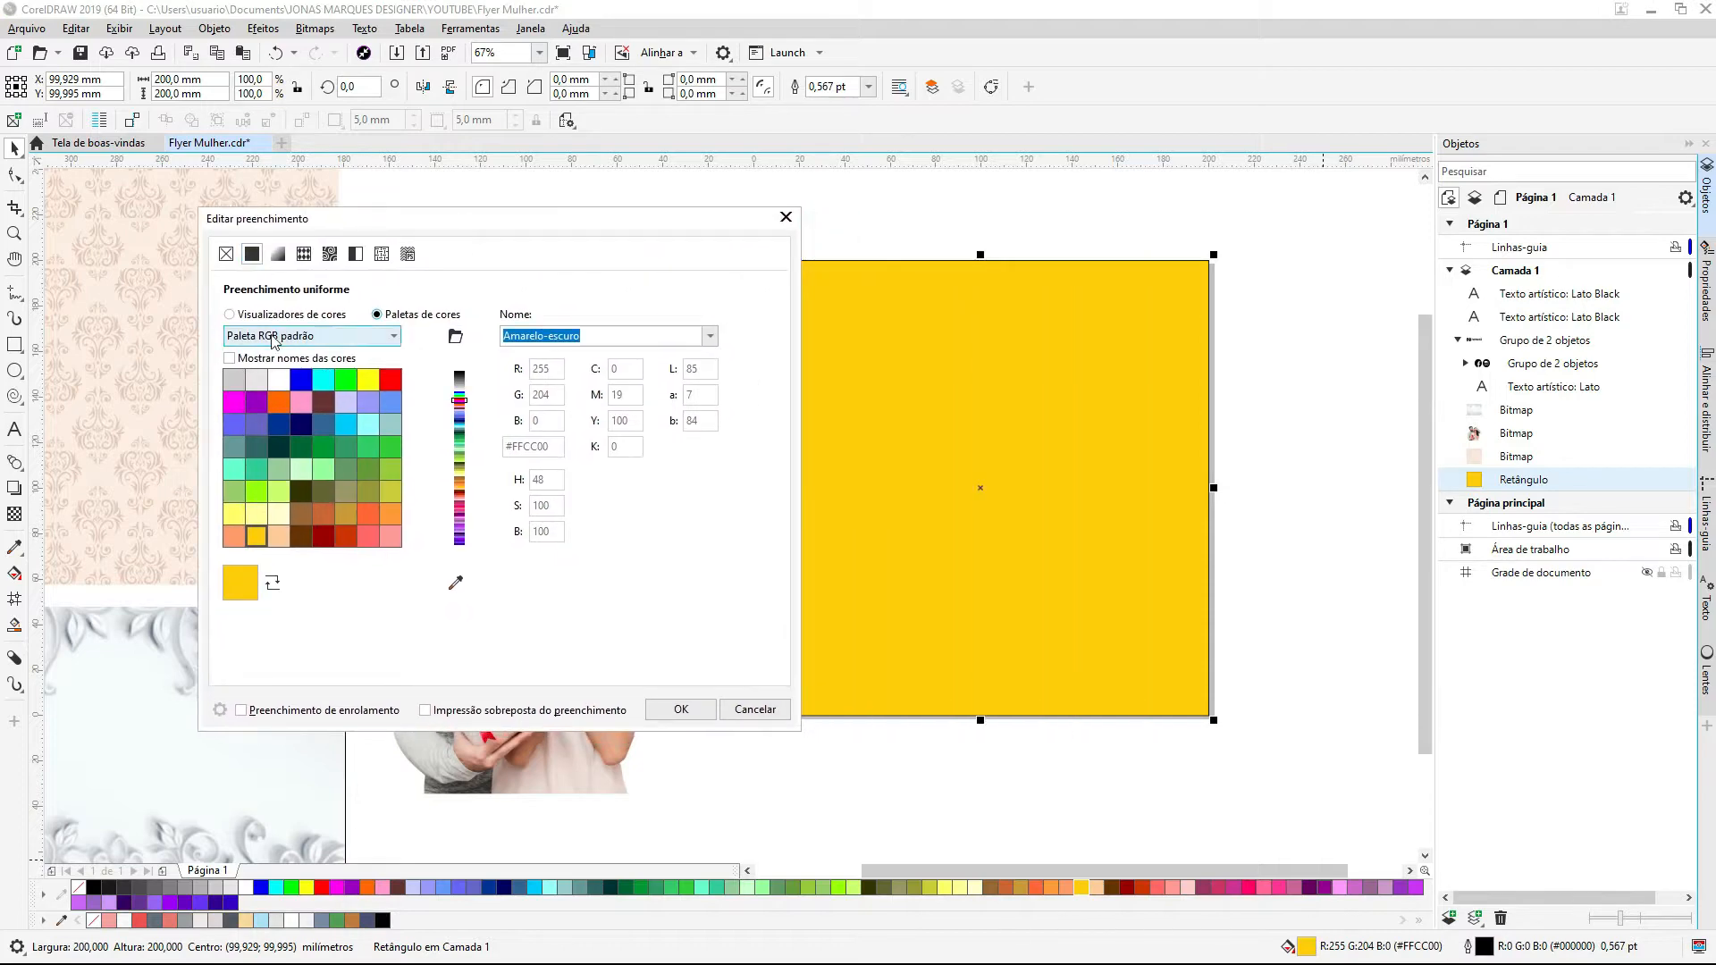
left_click(252, 317)
left_click_drag(256, 603, 255, 607)
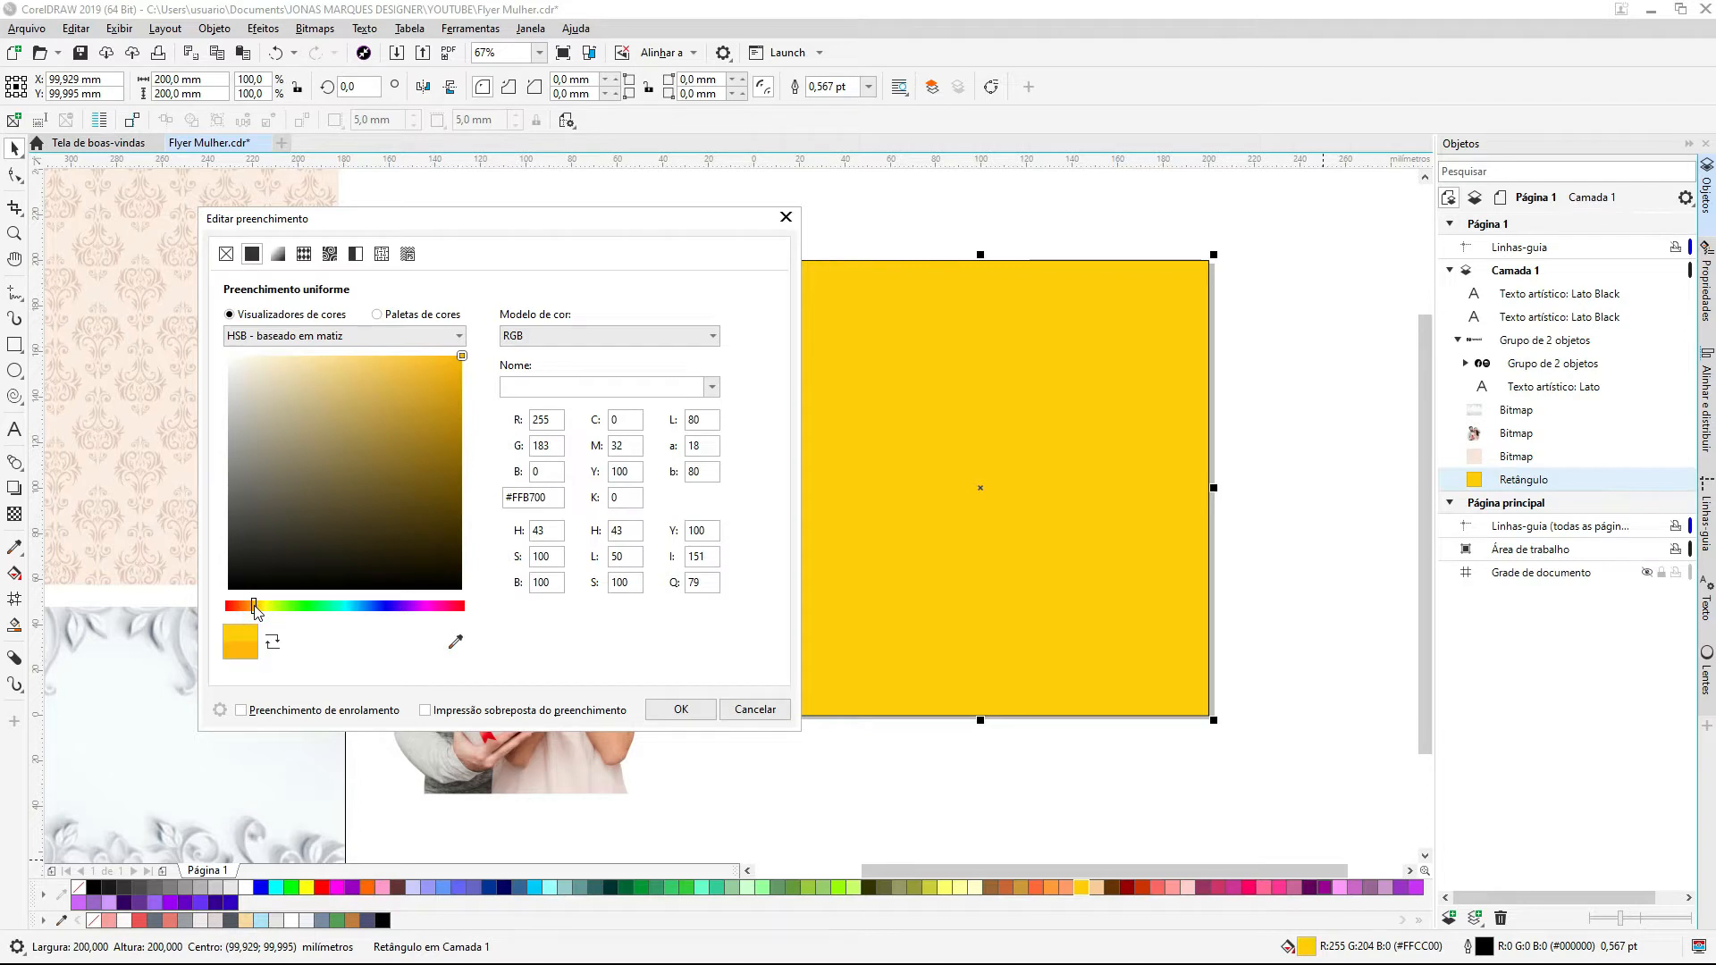
left_click(459, 361)
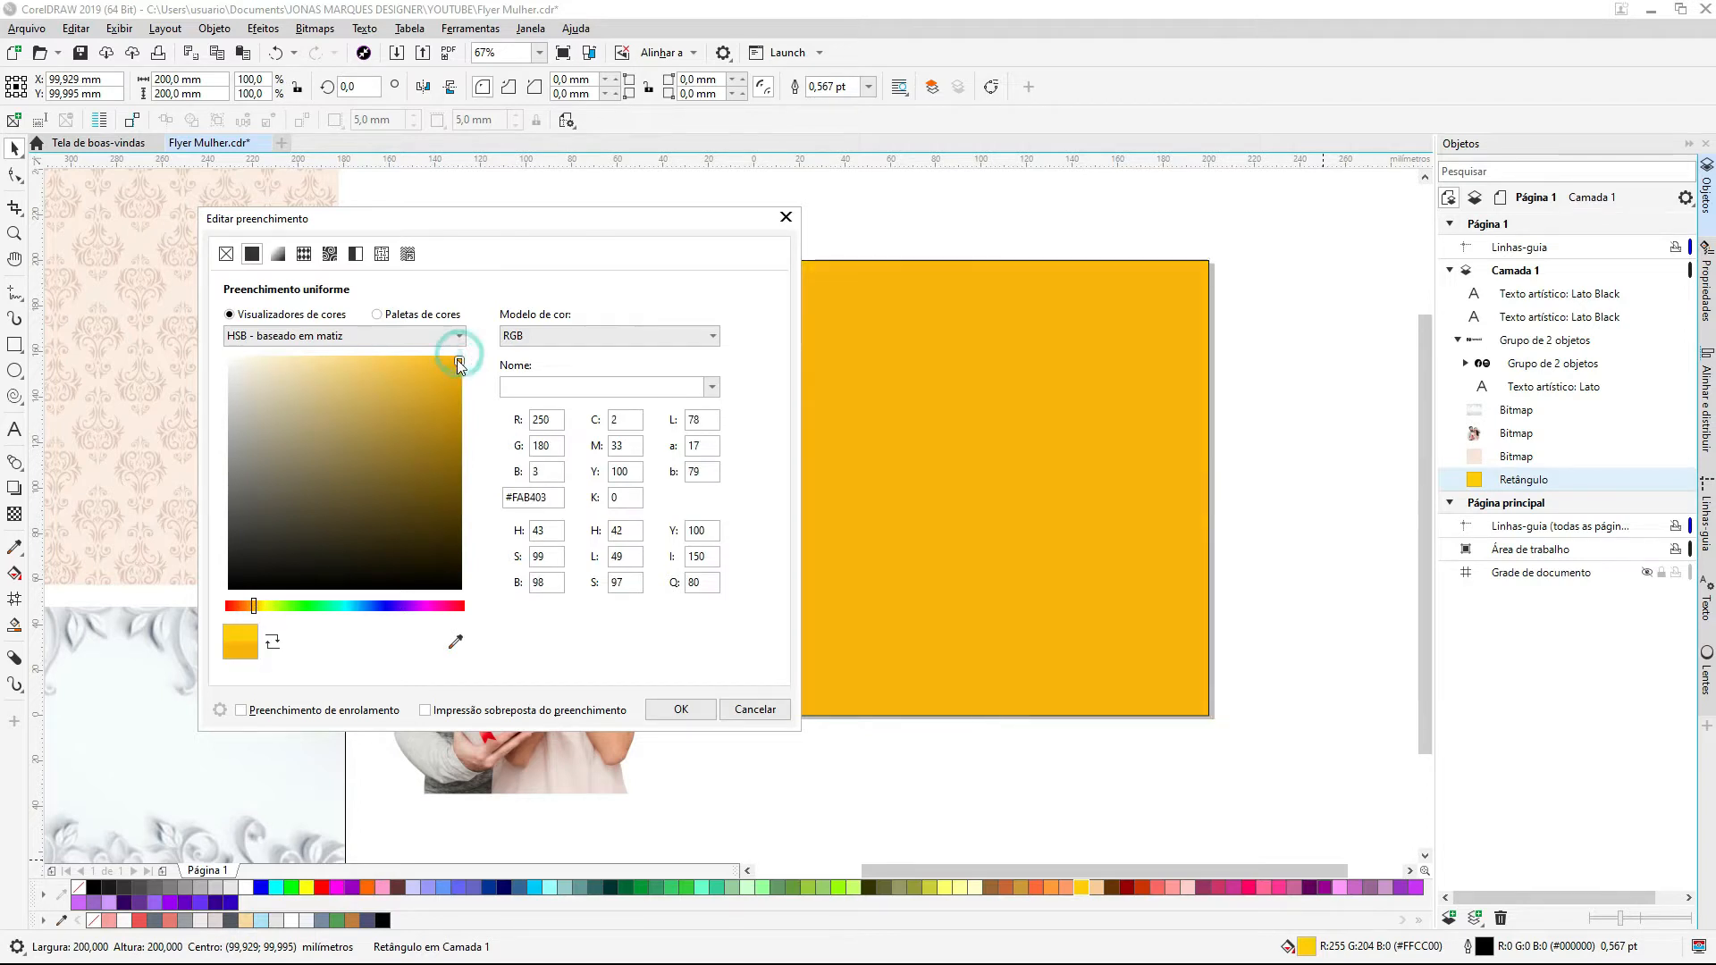
left_click_drag(258, 607, 238, 605)
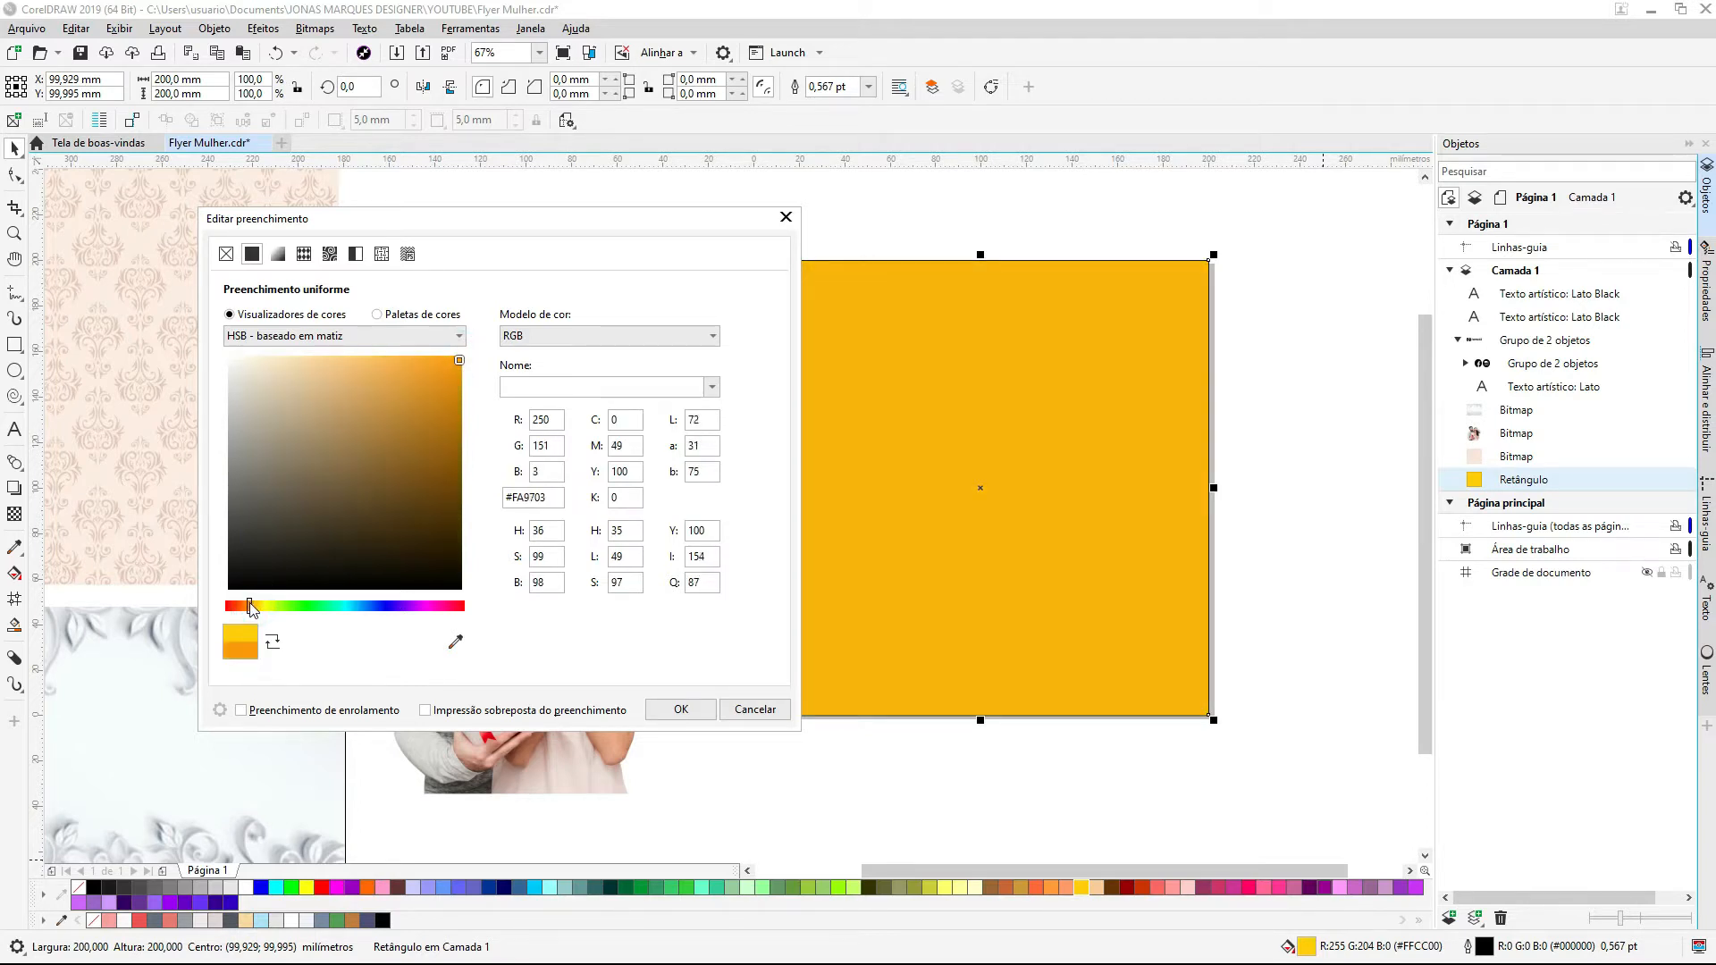
left_click(699, 712)
left_click(892, 379)
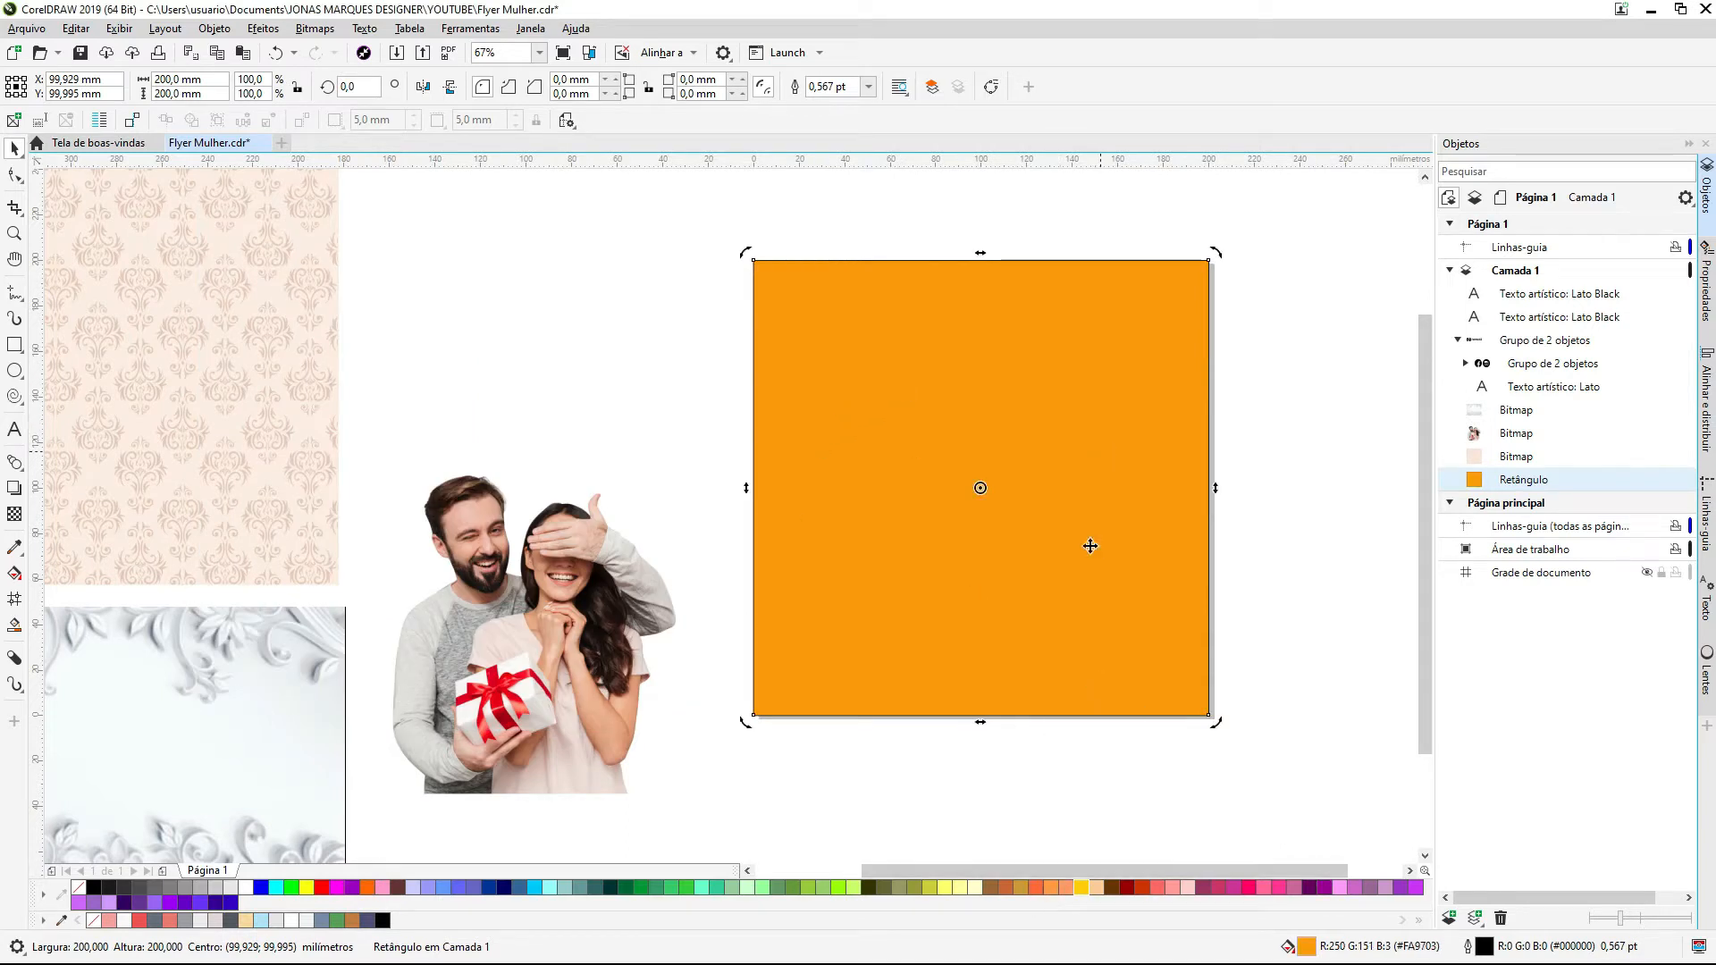
left_click(952, 427)
left_click(636, 371)
left_click(780, 332)
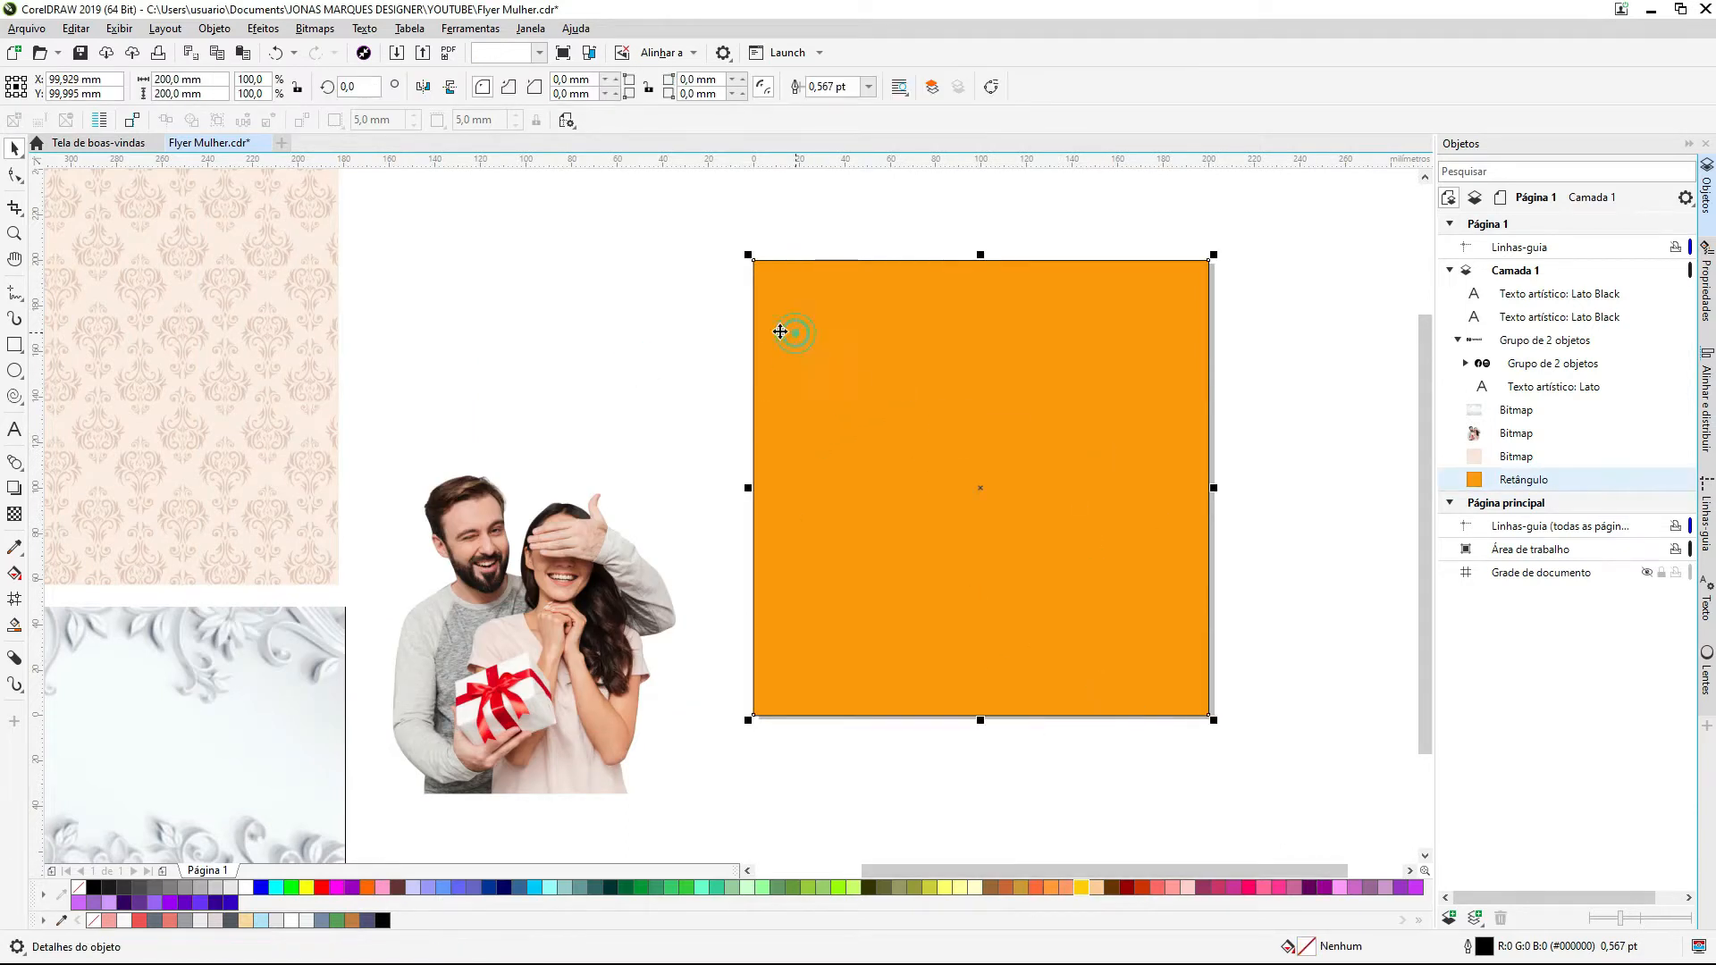
left_click(1306, 338)
Step: Move the beige damask pattern bitmap over the orange rectangle and centre it on the page
left_click(517, 536)
left_click(547, 339)
left_click_drag(277, 321, 870, 450)
left_click_drag(835, 380, 895, 400)
key("p")
key("z")
left_click_drag(1236, 222, 1027, 502)
key("Escape")
left_click(844, 313)
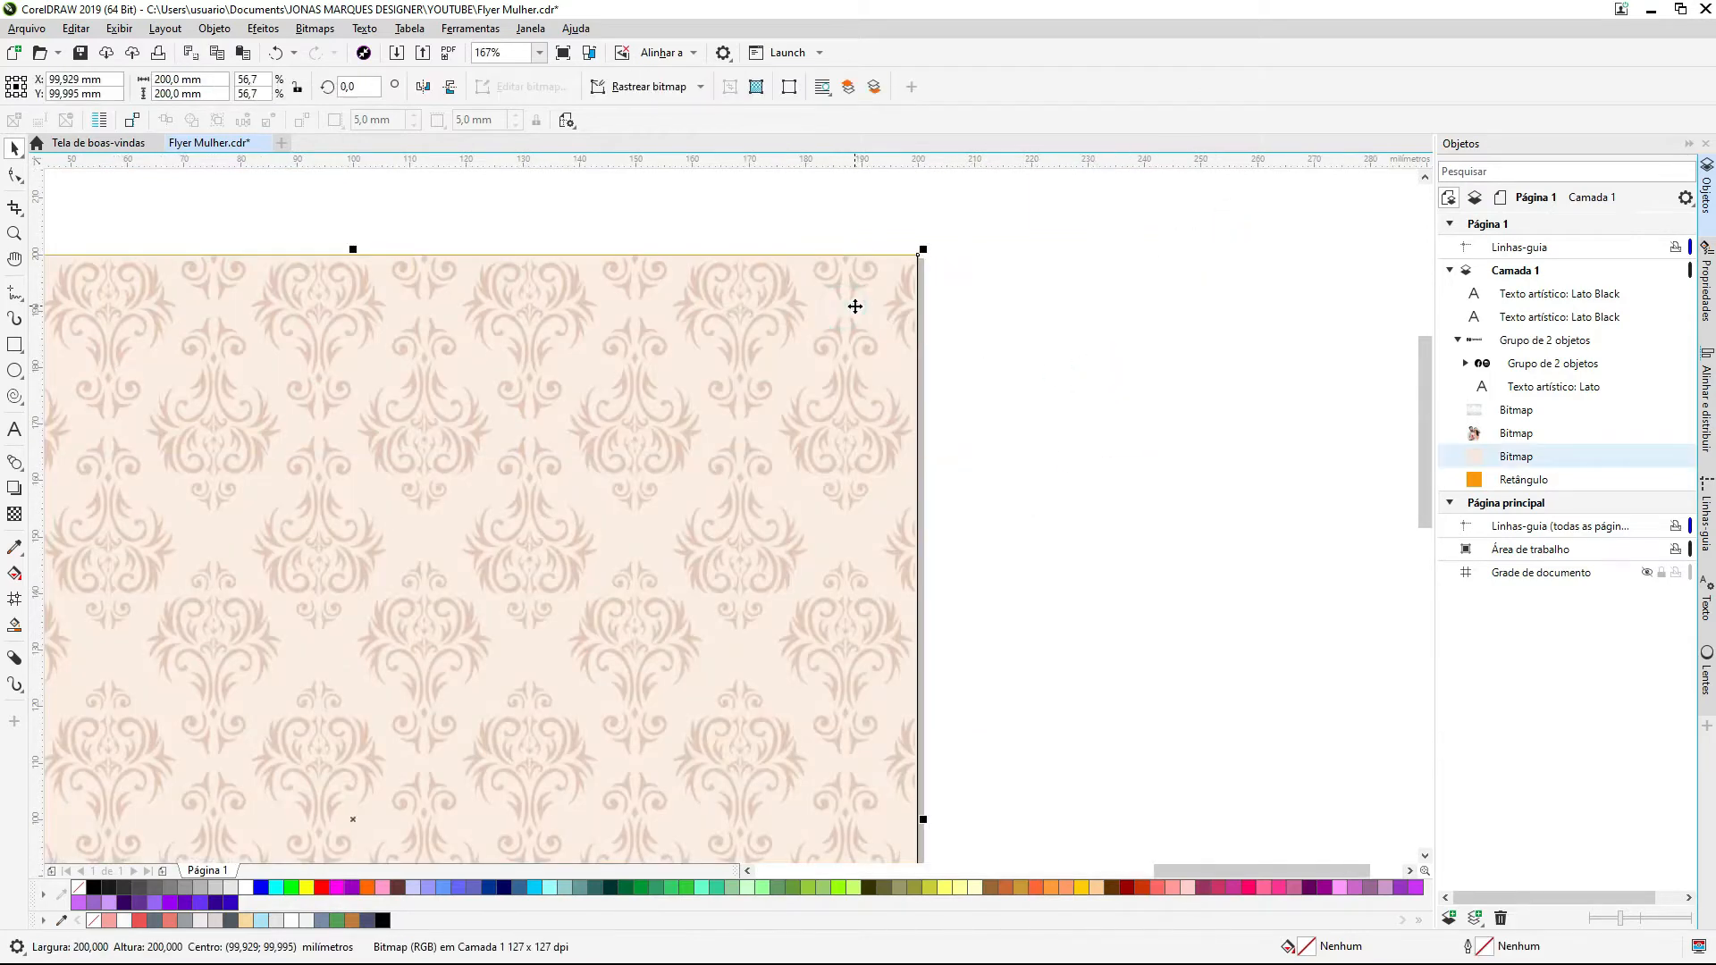
key("F4")
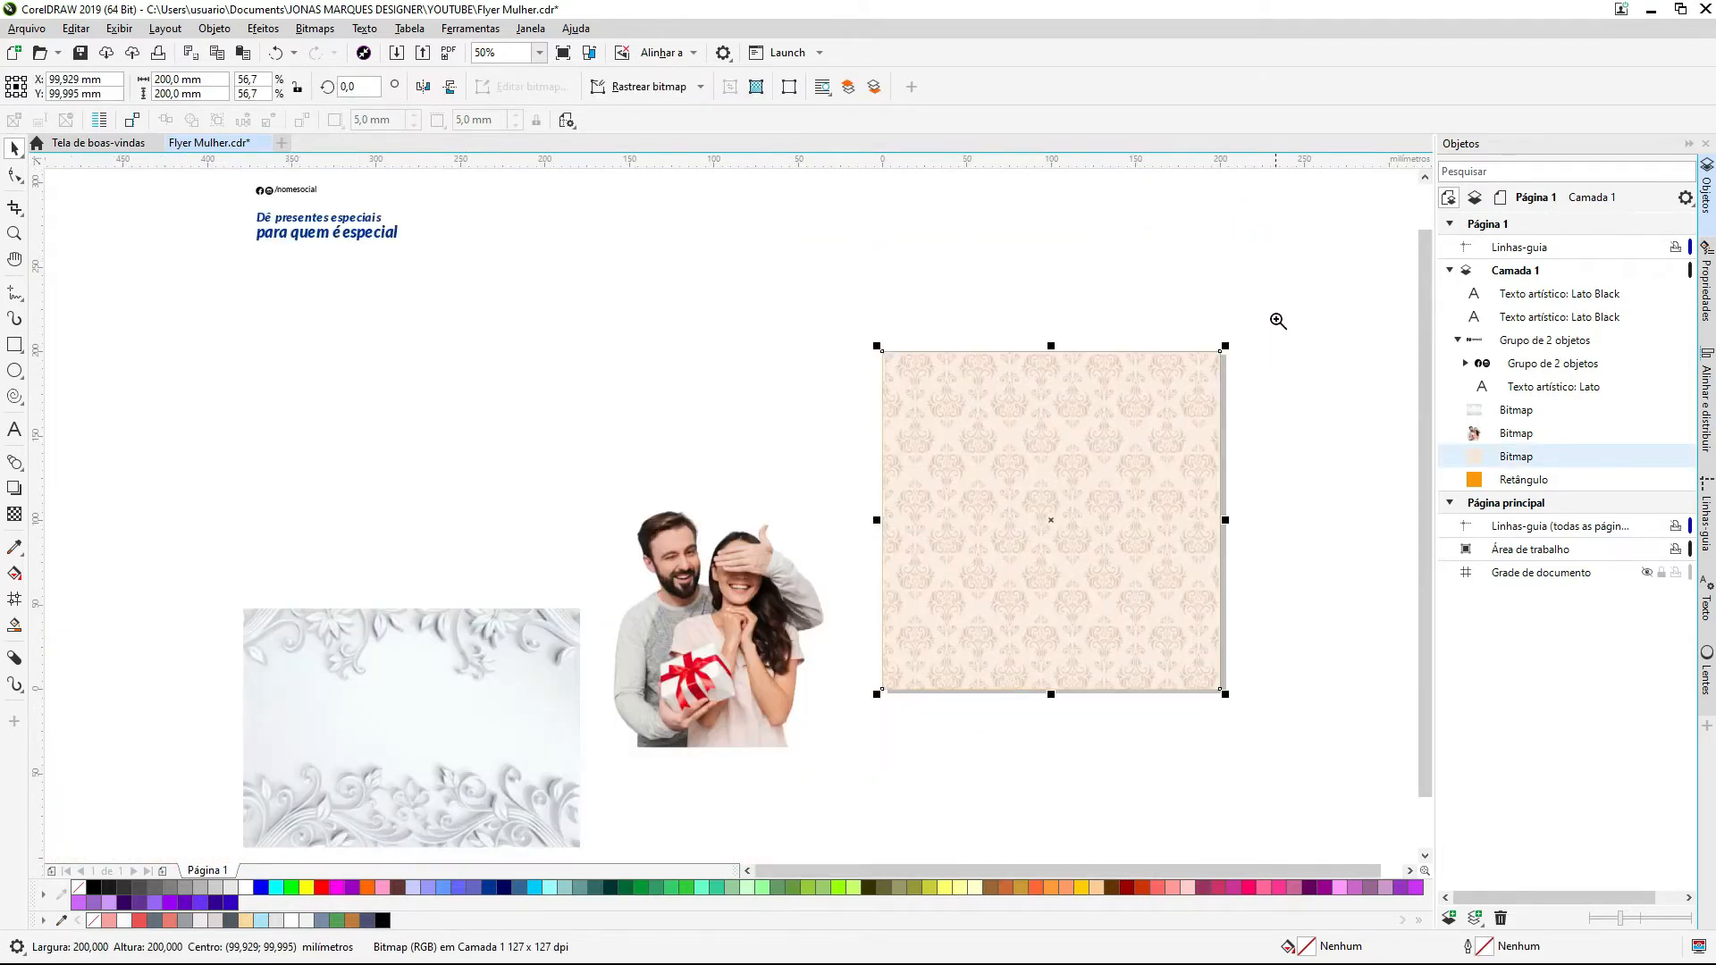
Step: Move the damask pattern aside to check the orange rectangle beneath, and undo the move
key("shift+F2")
left_click_drag(517, 316, 608, 324)
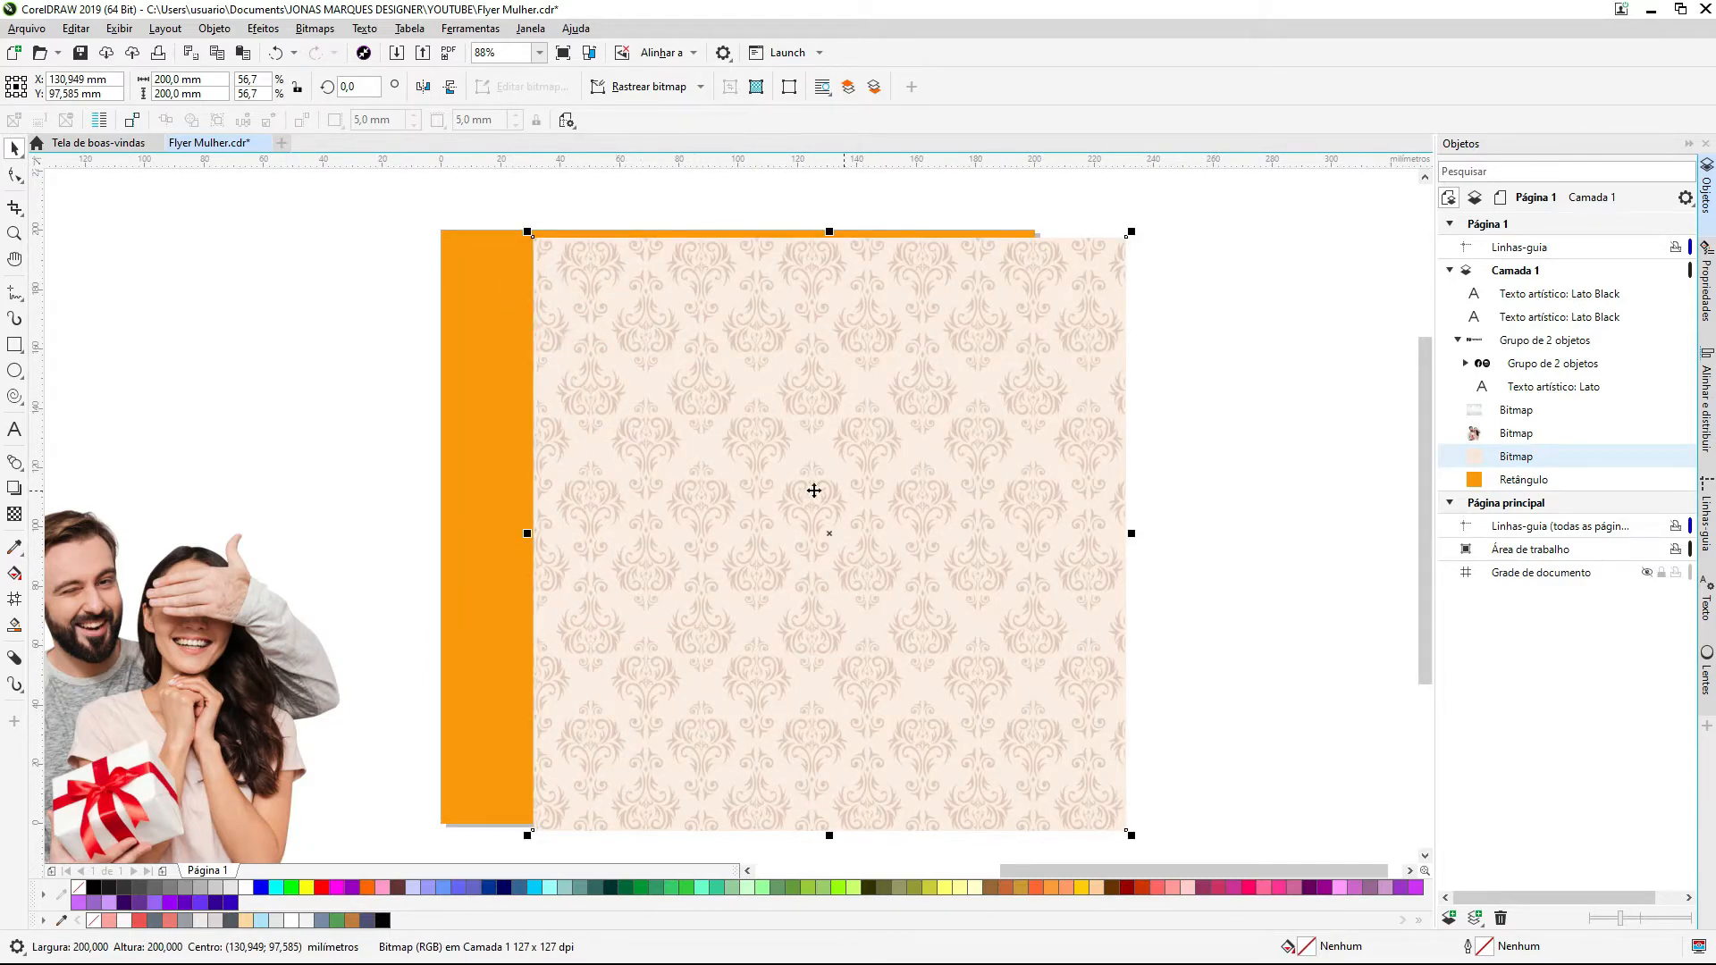
key("ctrl+z")
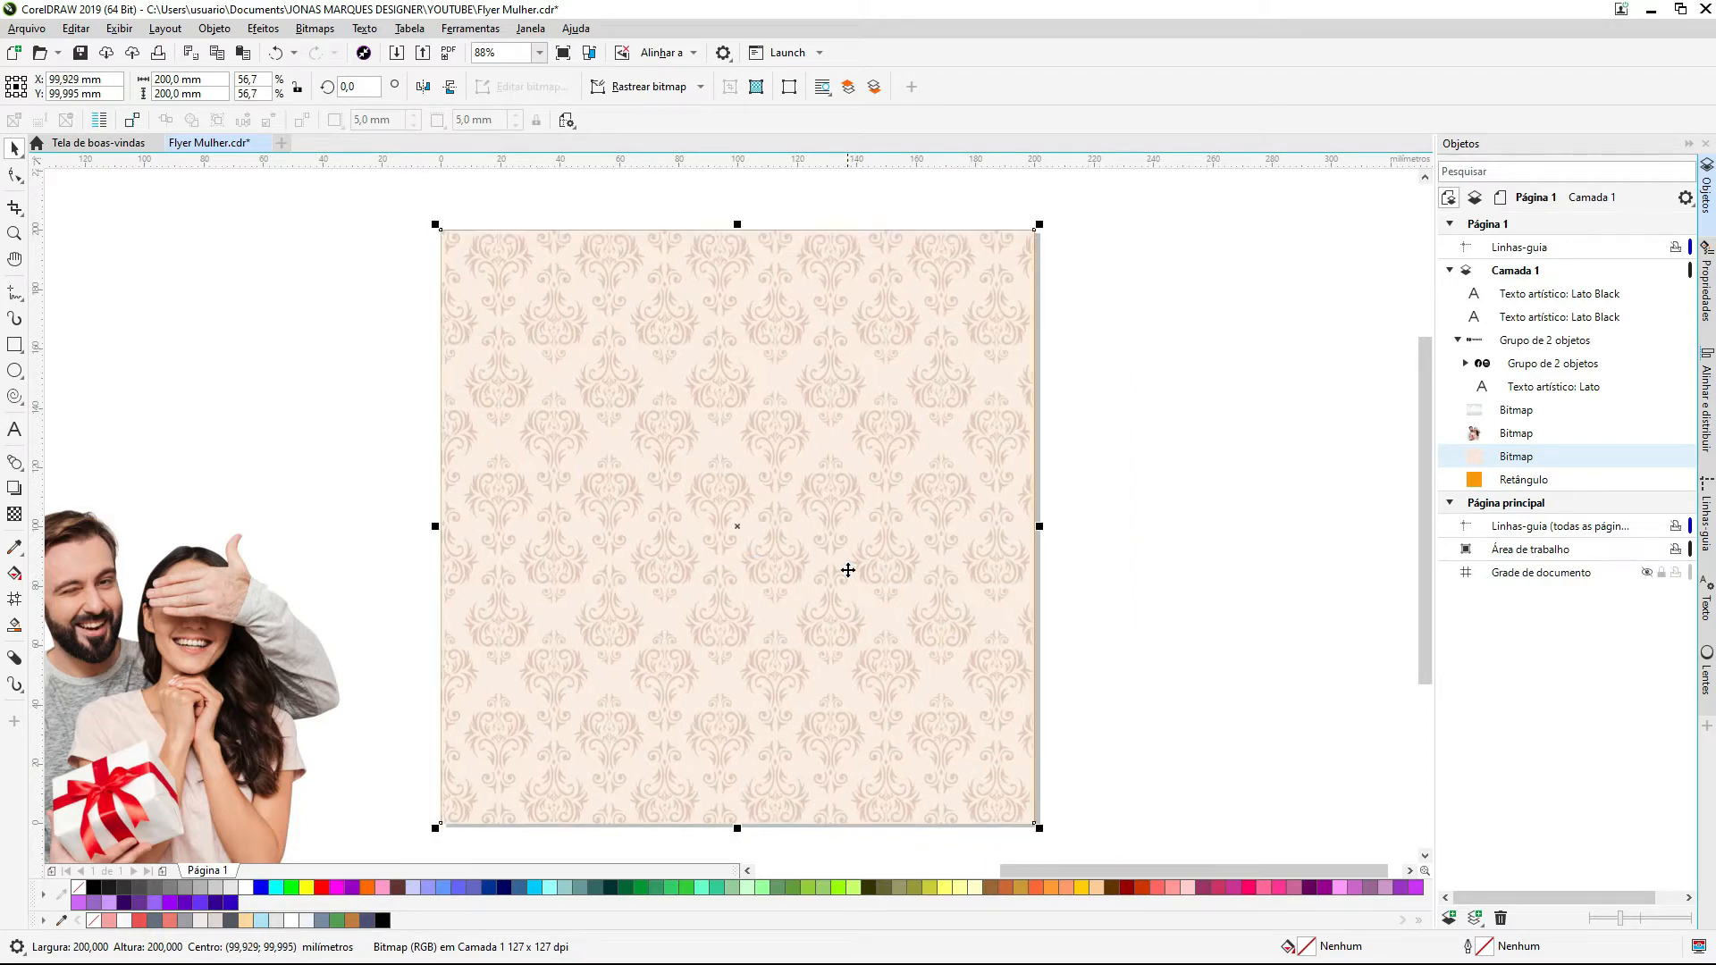
left_click(1093, 446)
Step: Apply a uniform transparency of 60 to the damask pattern bitmap
left_click(798, 442)
left_click(14, 515)
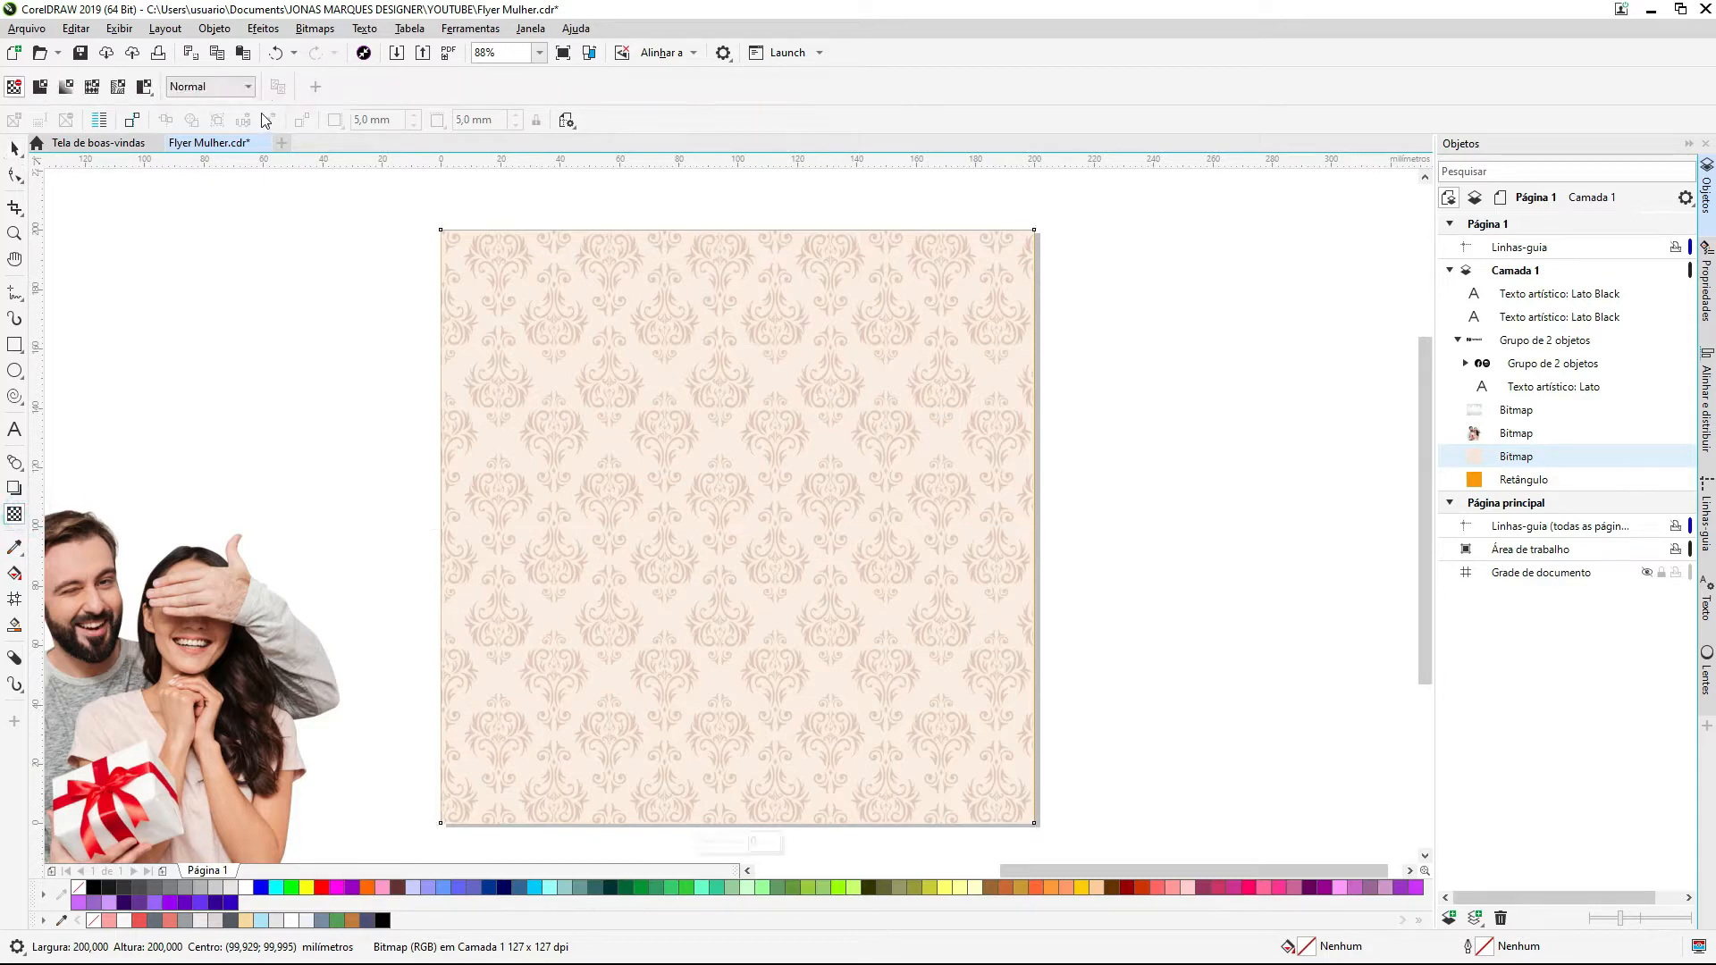
left_click(199, 87)
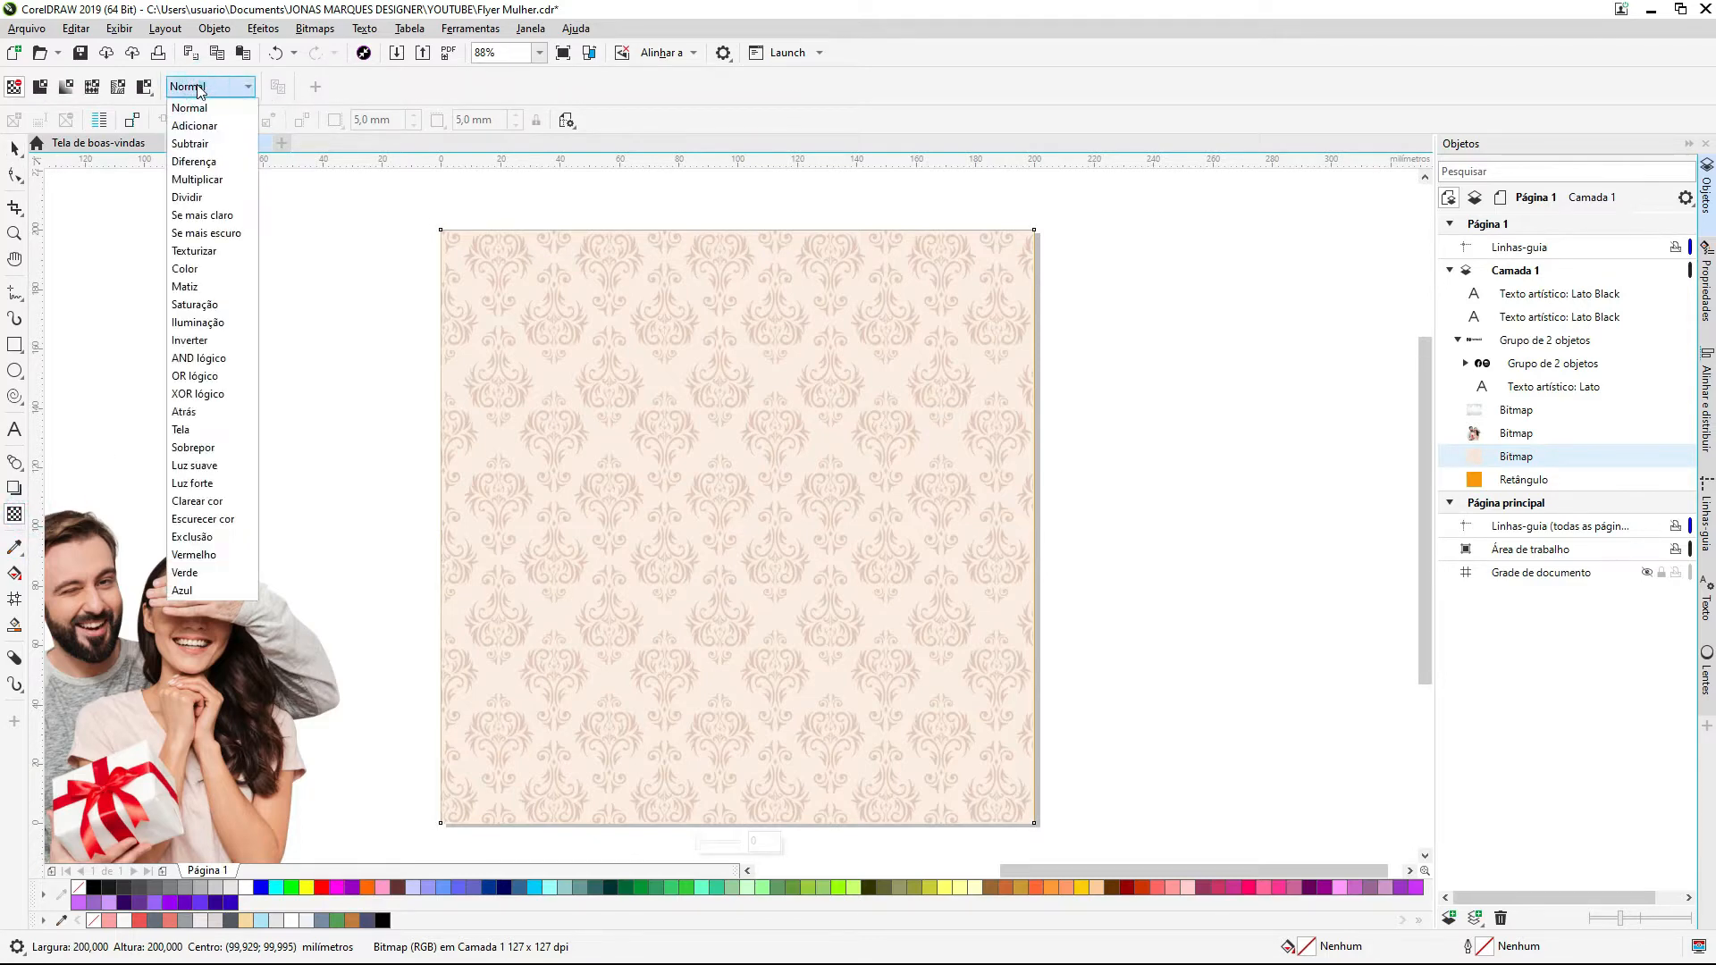
left_click(35, 90)
left_click(40, 87)
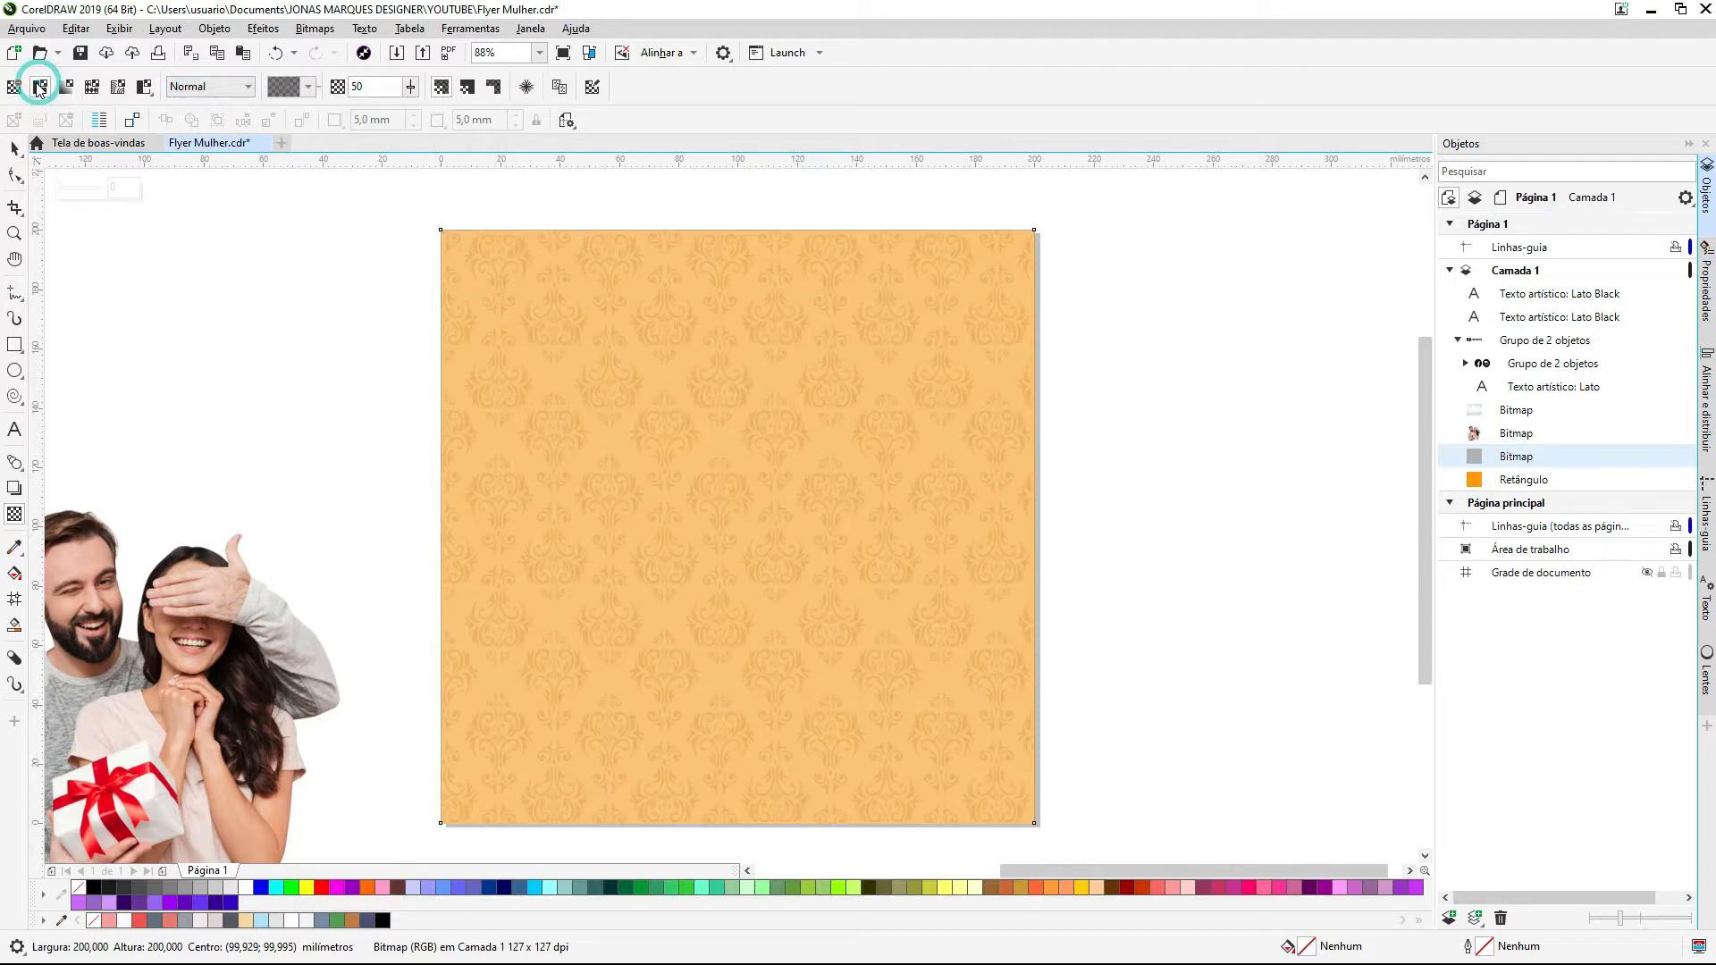
left_click(351, 88)
type("6")
key("Return")
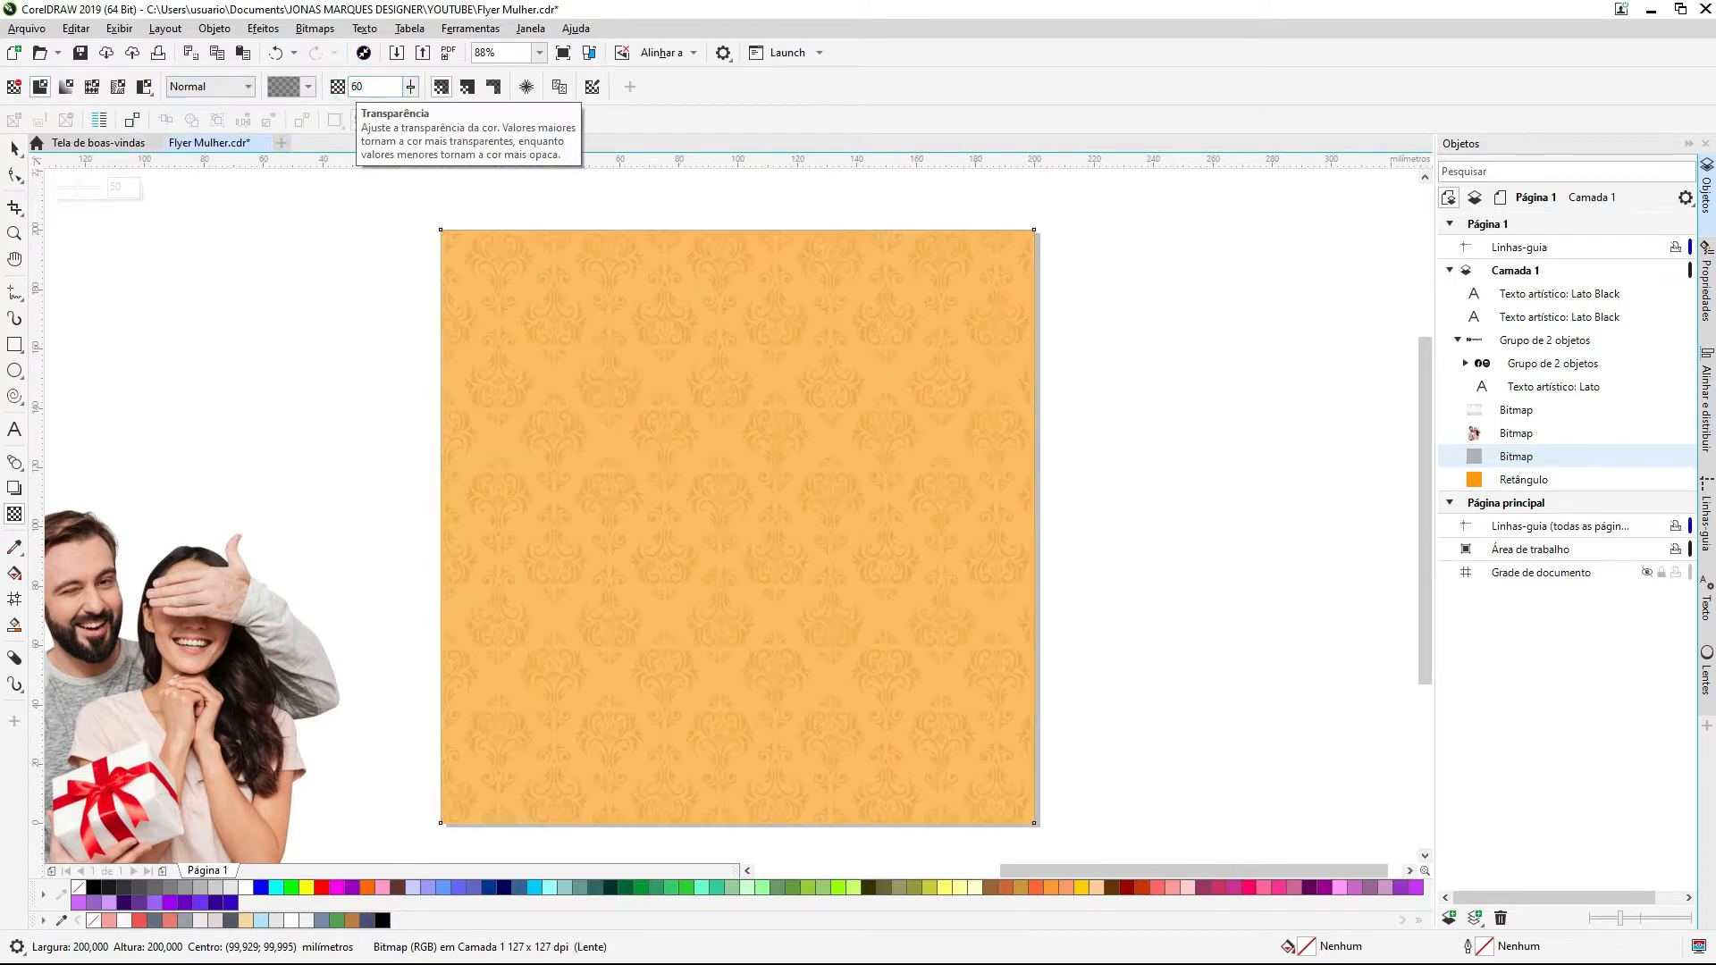
Step: Set the damask pattern's transparency merge mode to Sobrepor and deselect the bitmap
left_click(217, 93)
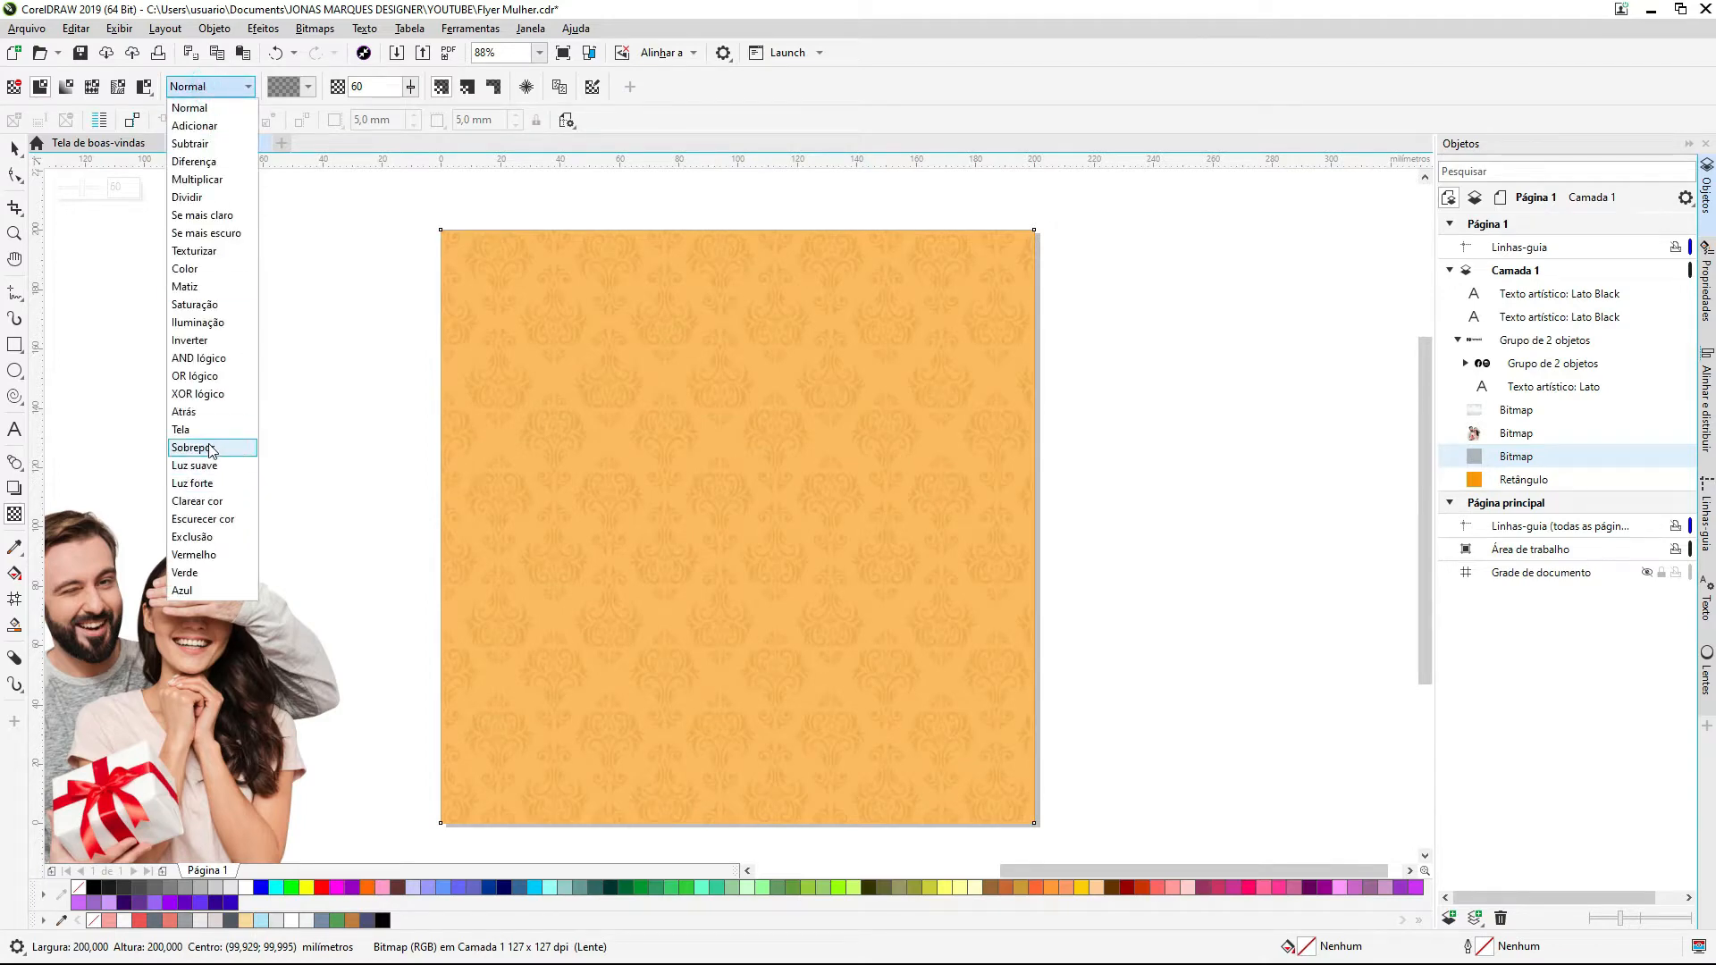
left_click(211, 447)
left_click(810, 447)
key("space")
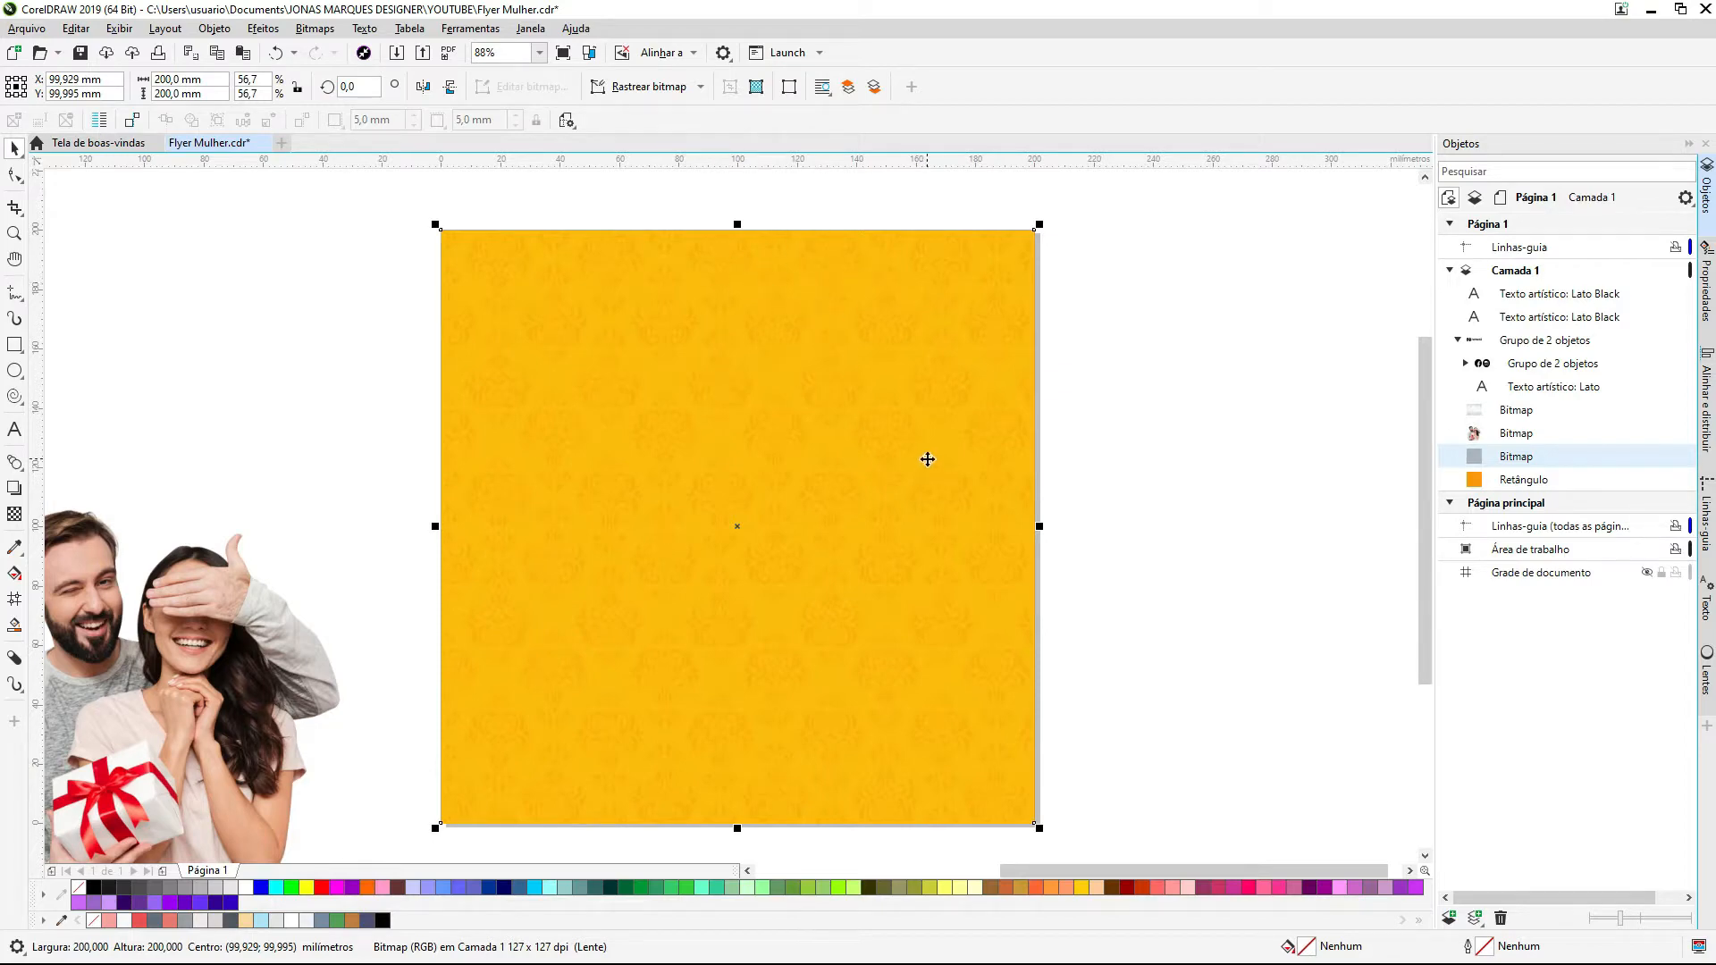
left_click(1162, 374)
Step: Move the two headline text lines and the social handle group together onto the upper part of the page
scroll(734, 524, "down", 3)
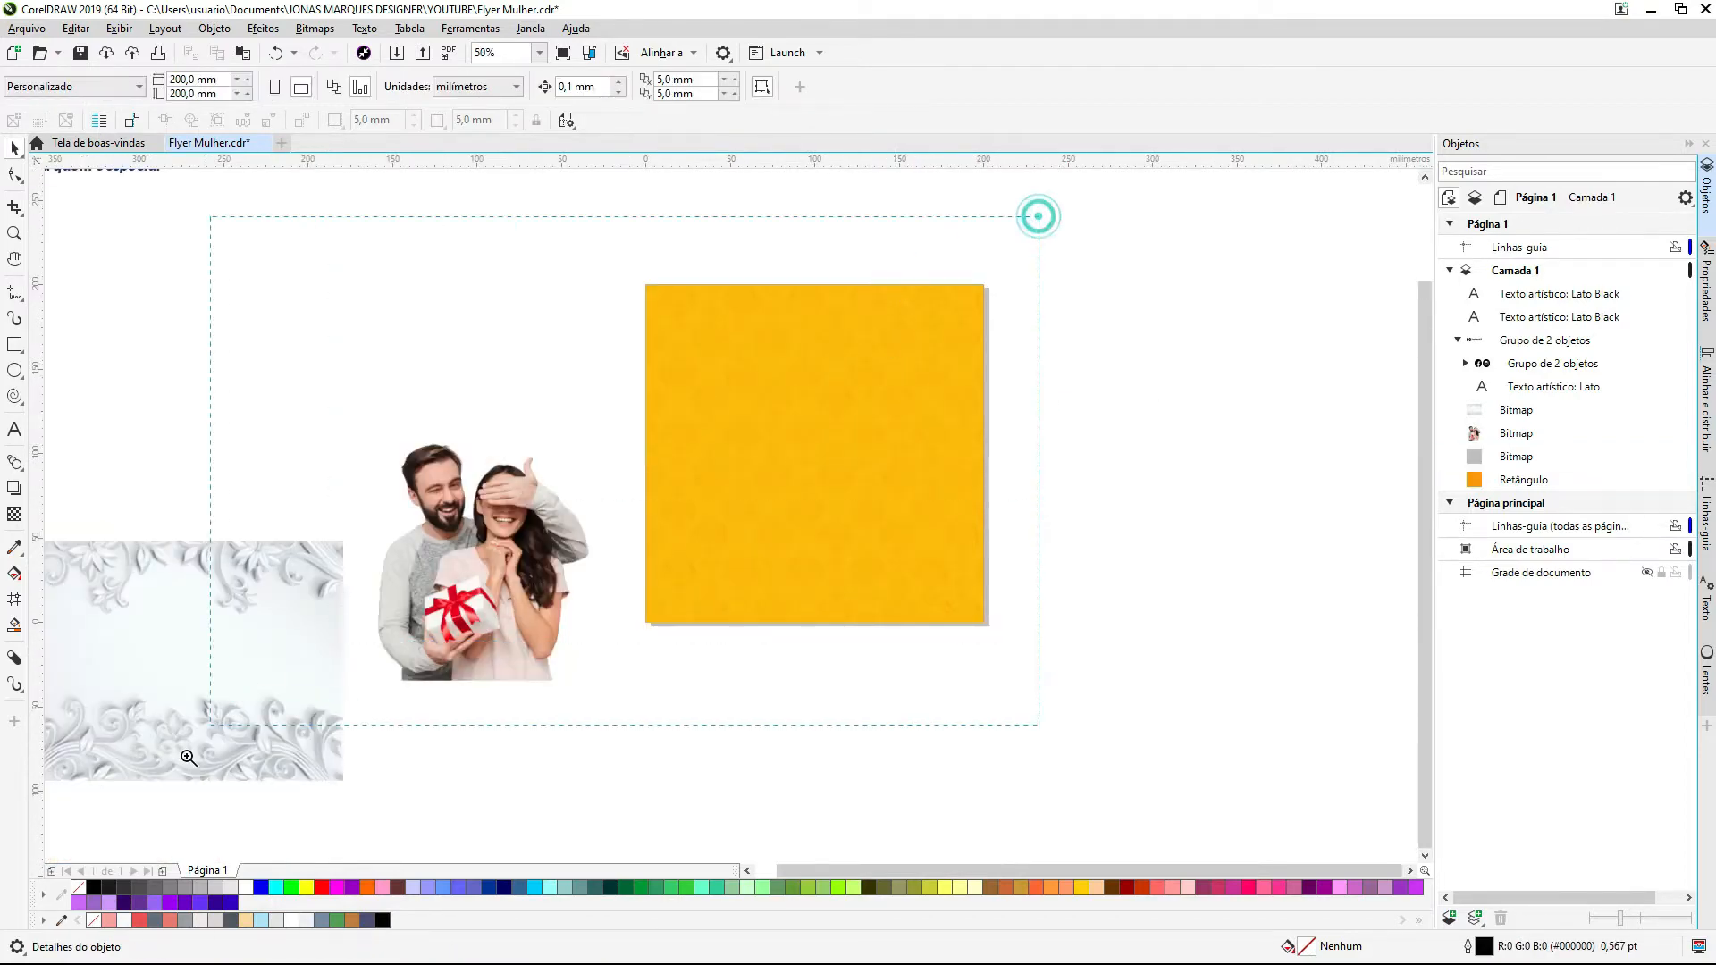
key("F2")
left_click_drag(927, 329, 372, 717)
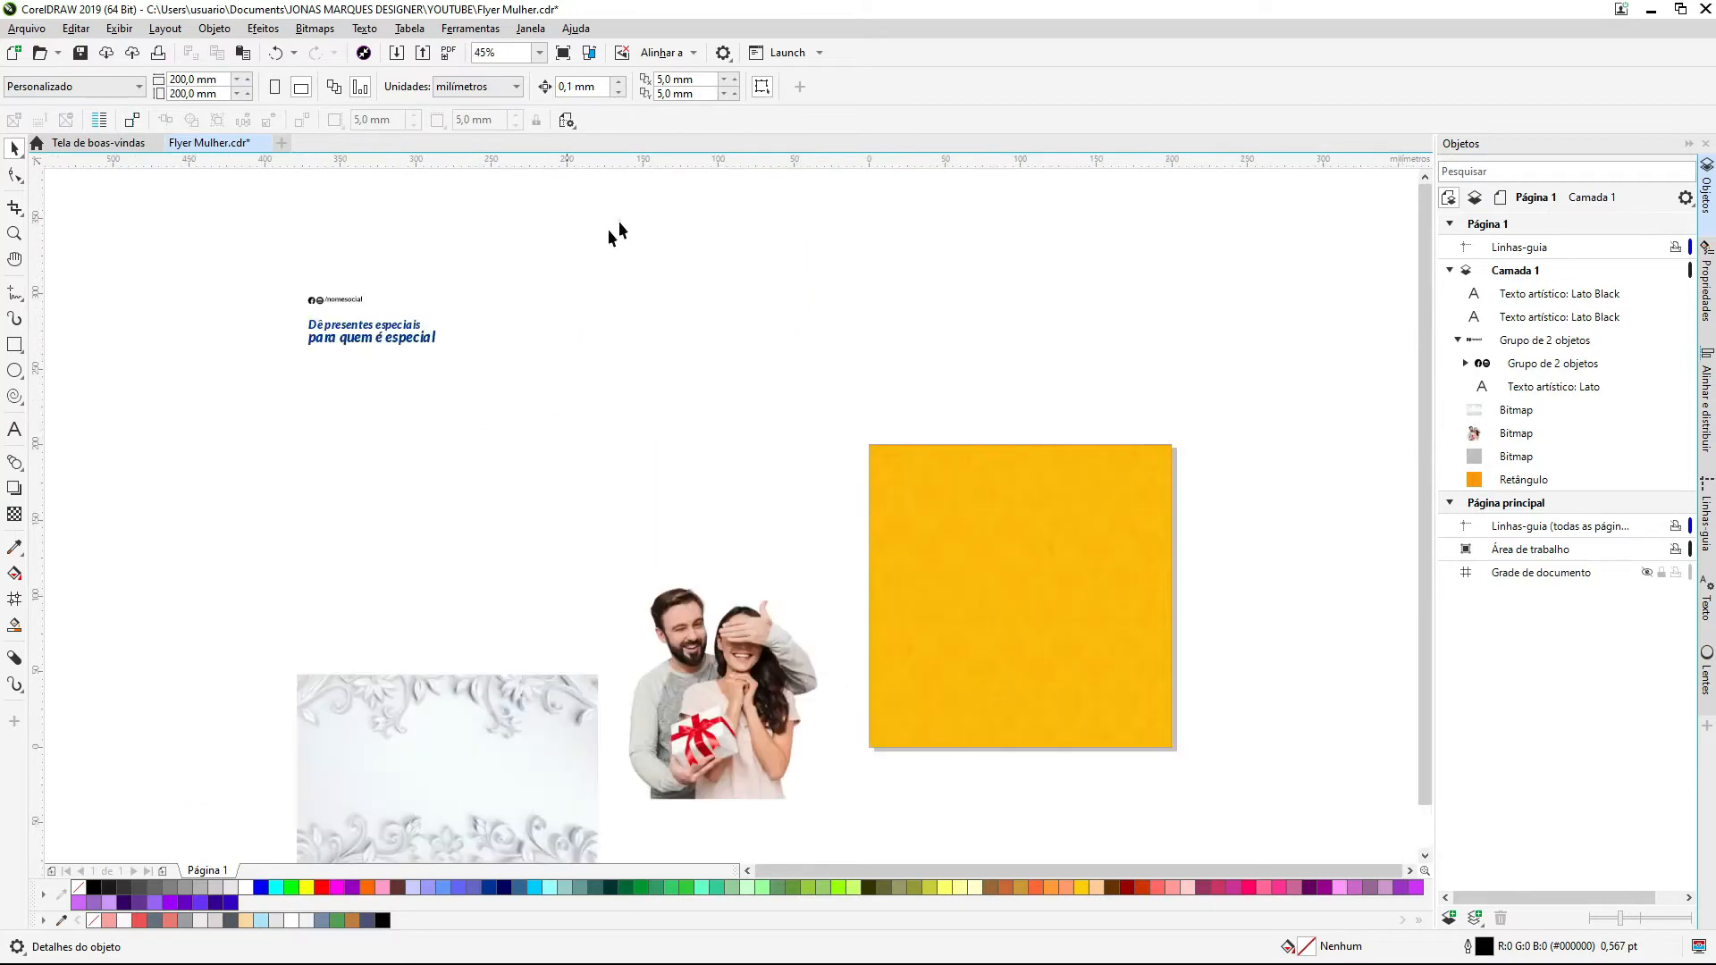
left_click_drag(616, 225, 268, 384)
left_click_drag(392, 323, 1002, 513)
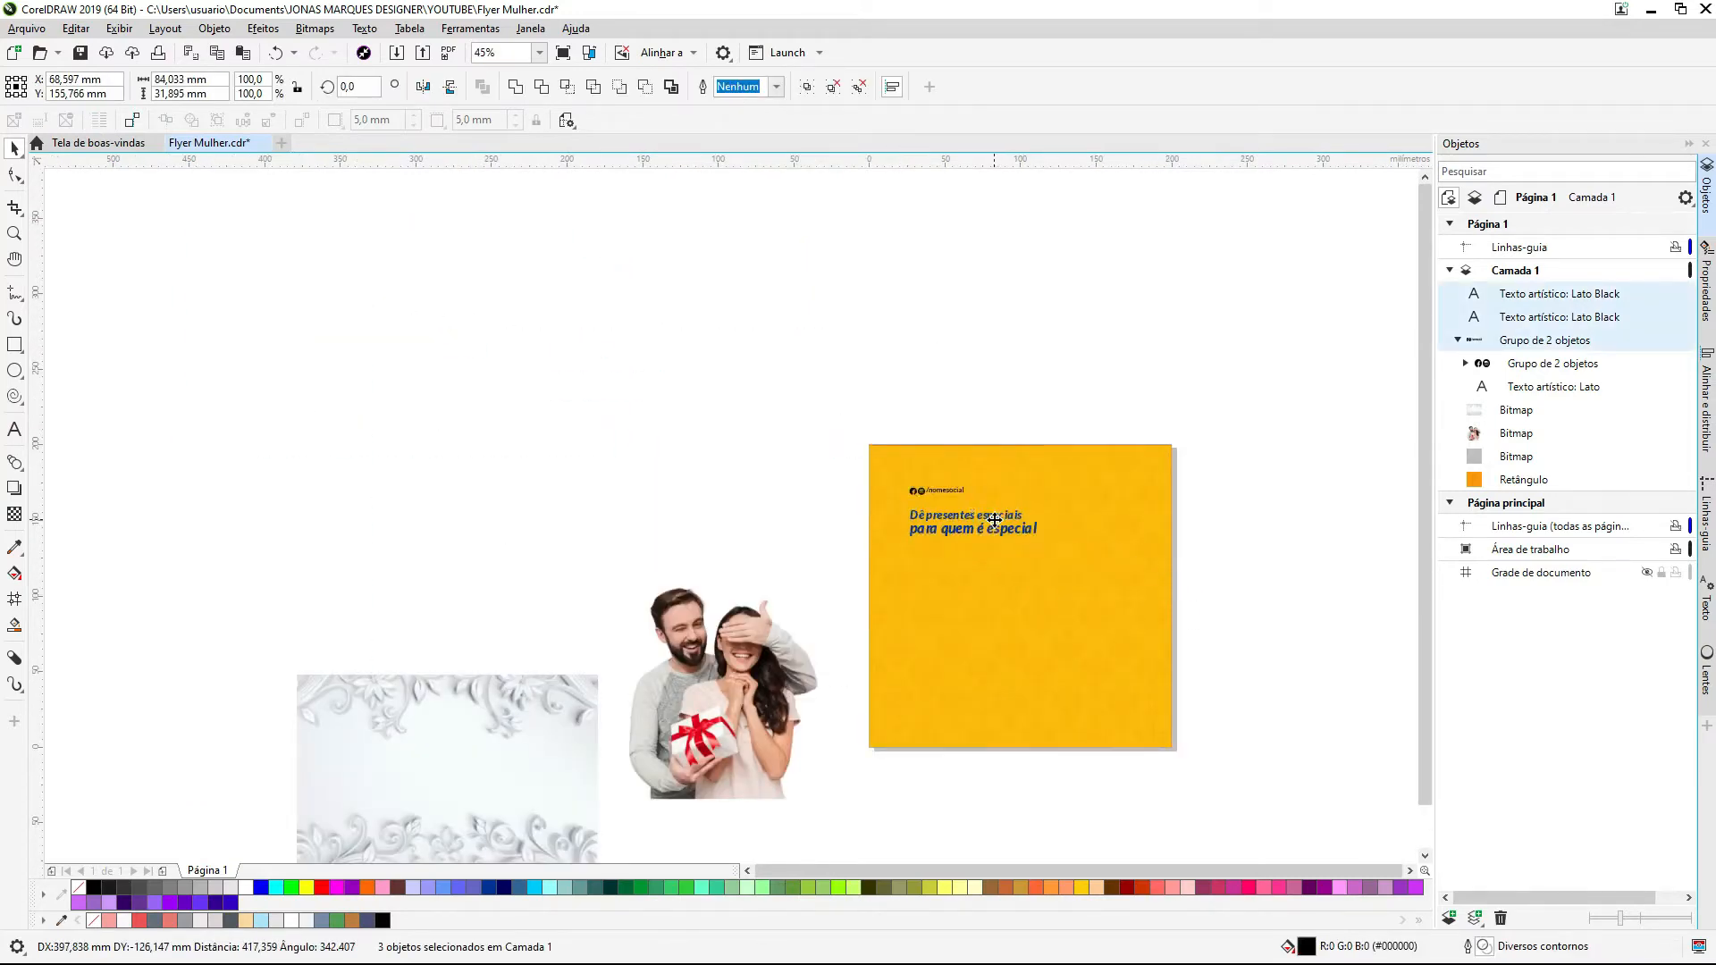
left_click_drag(275, 299, 681, 387)
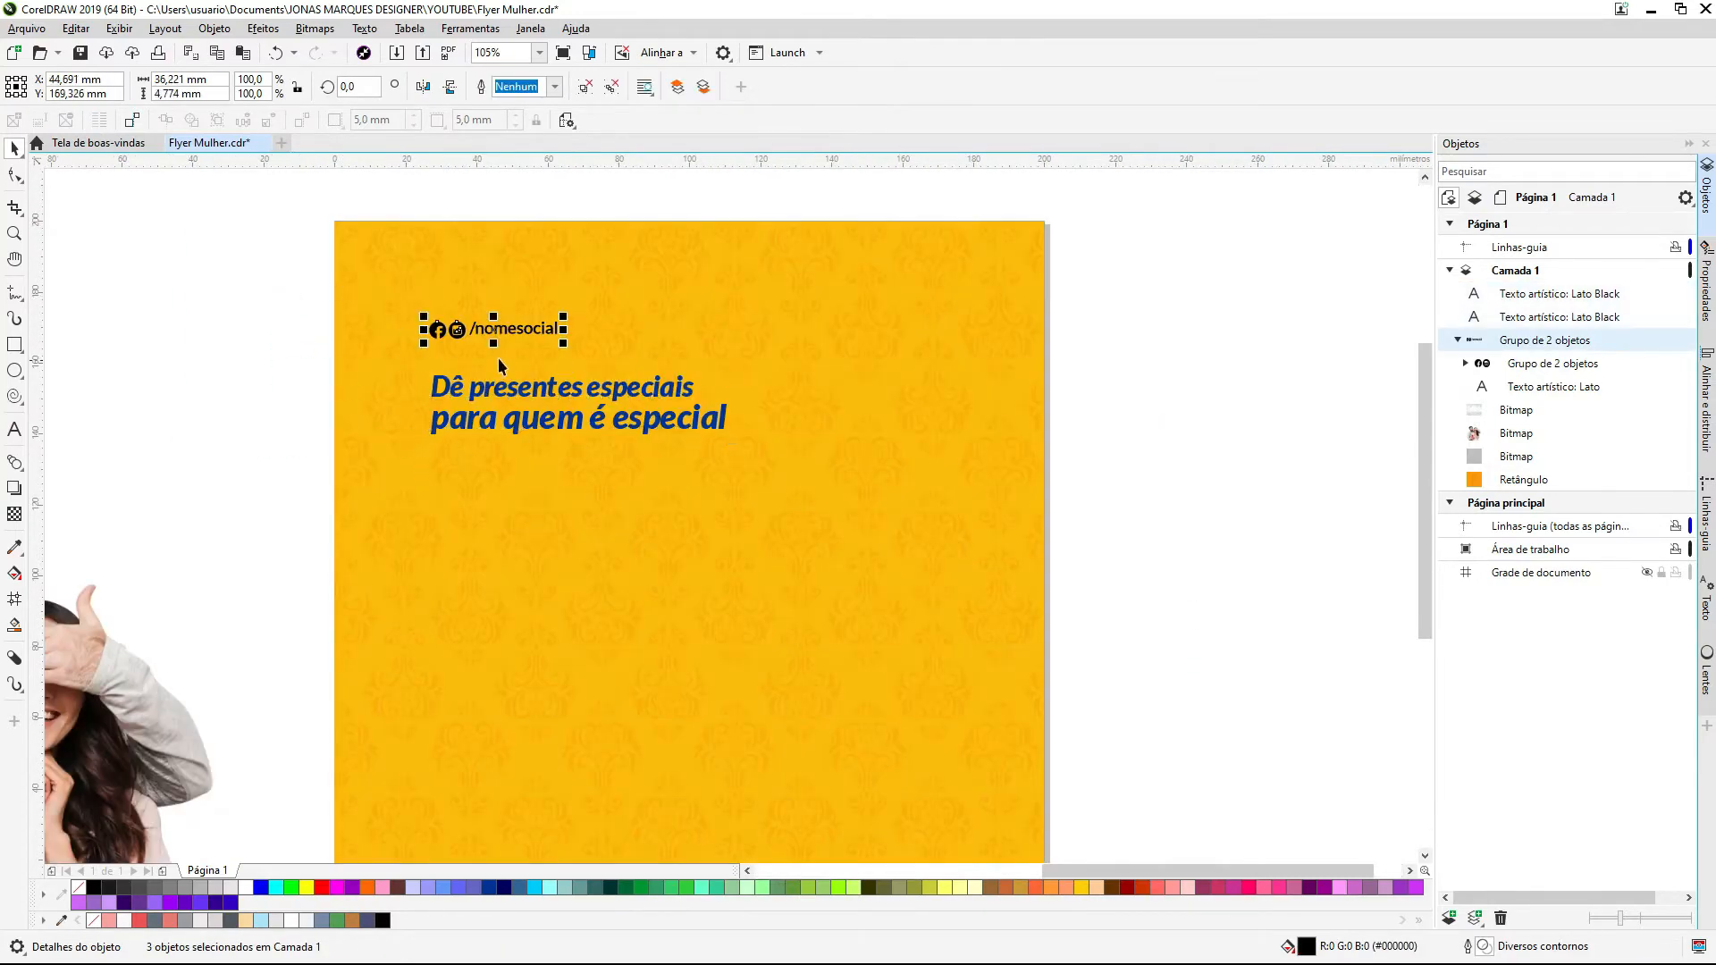
Step: Move the social handle group off the page, to the blank area beside its right edge
left_click_drag(455, 335, 1211, 672)
left_click(518, 391)
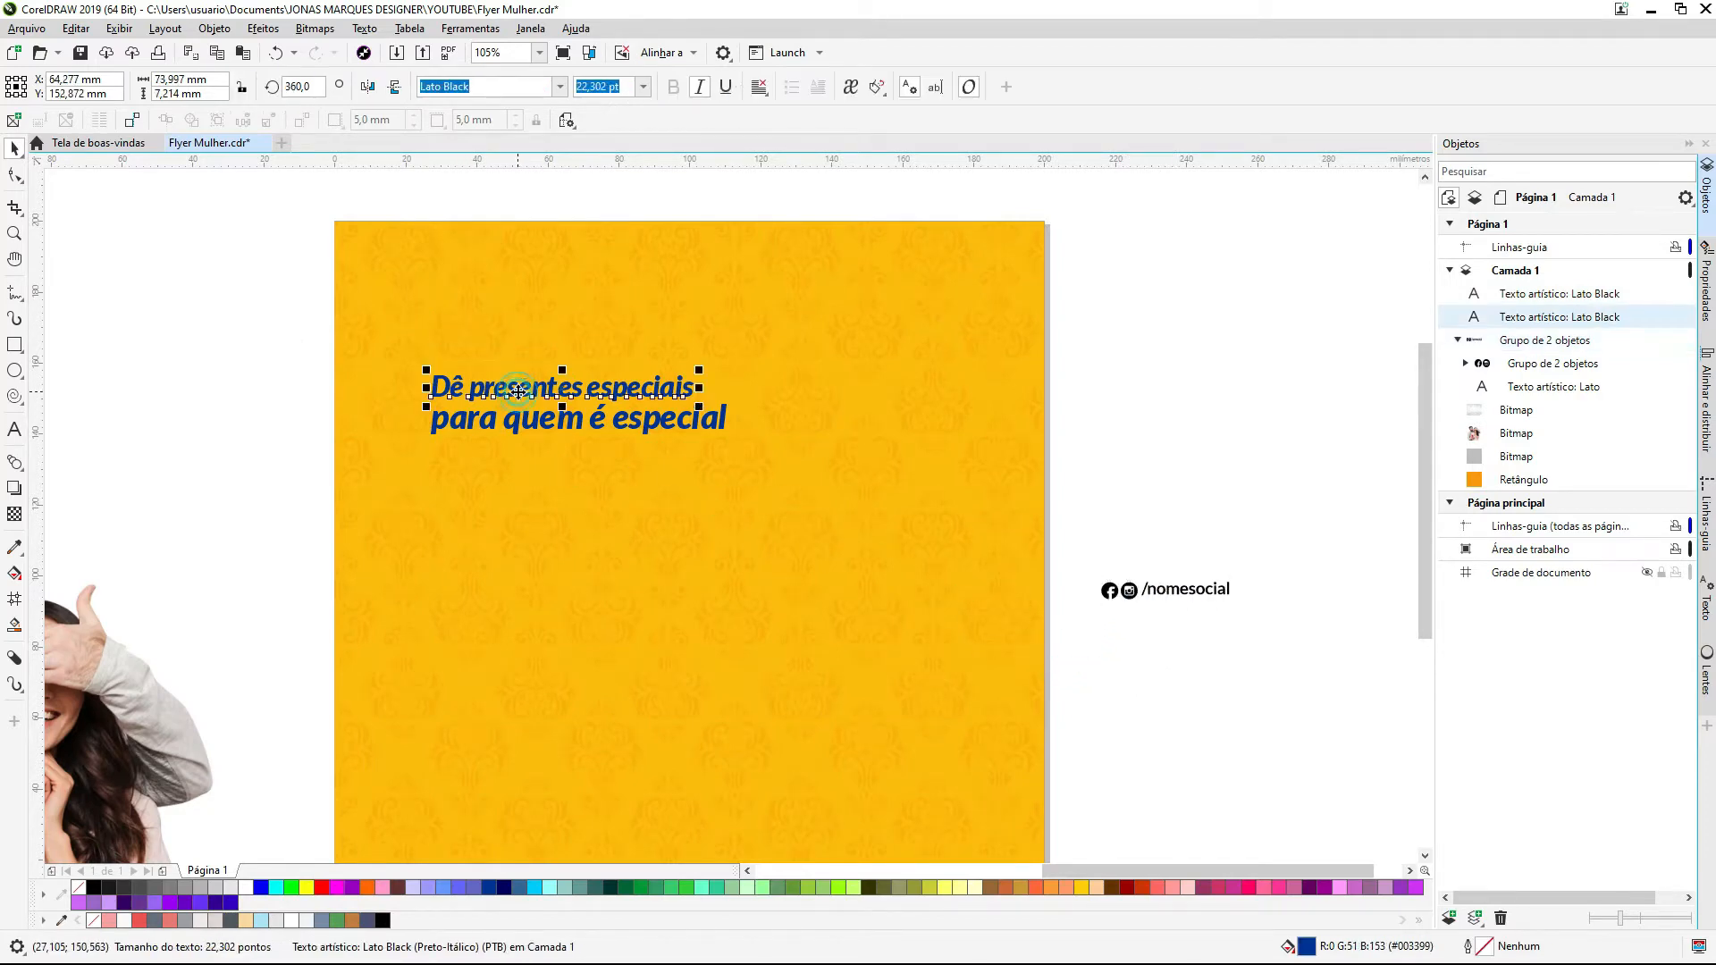
left_click(588, 422)
key("z")
left_click_drag(284, 216, 1027, 693)
left_click(304, 415)
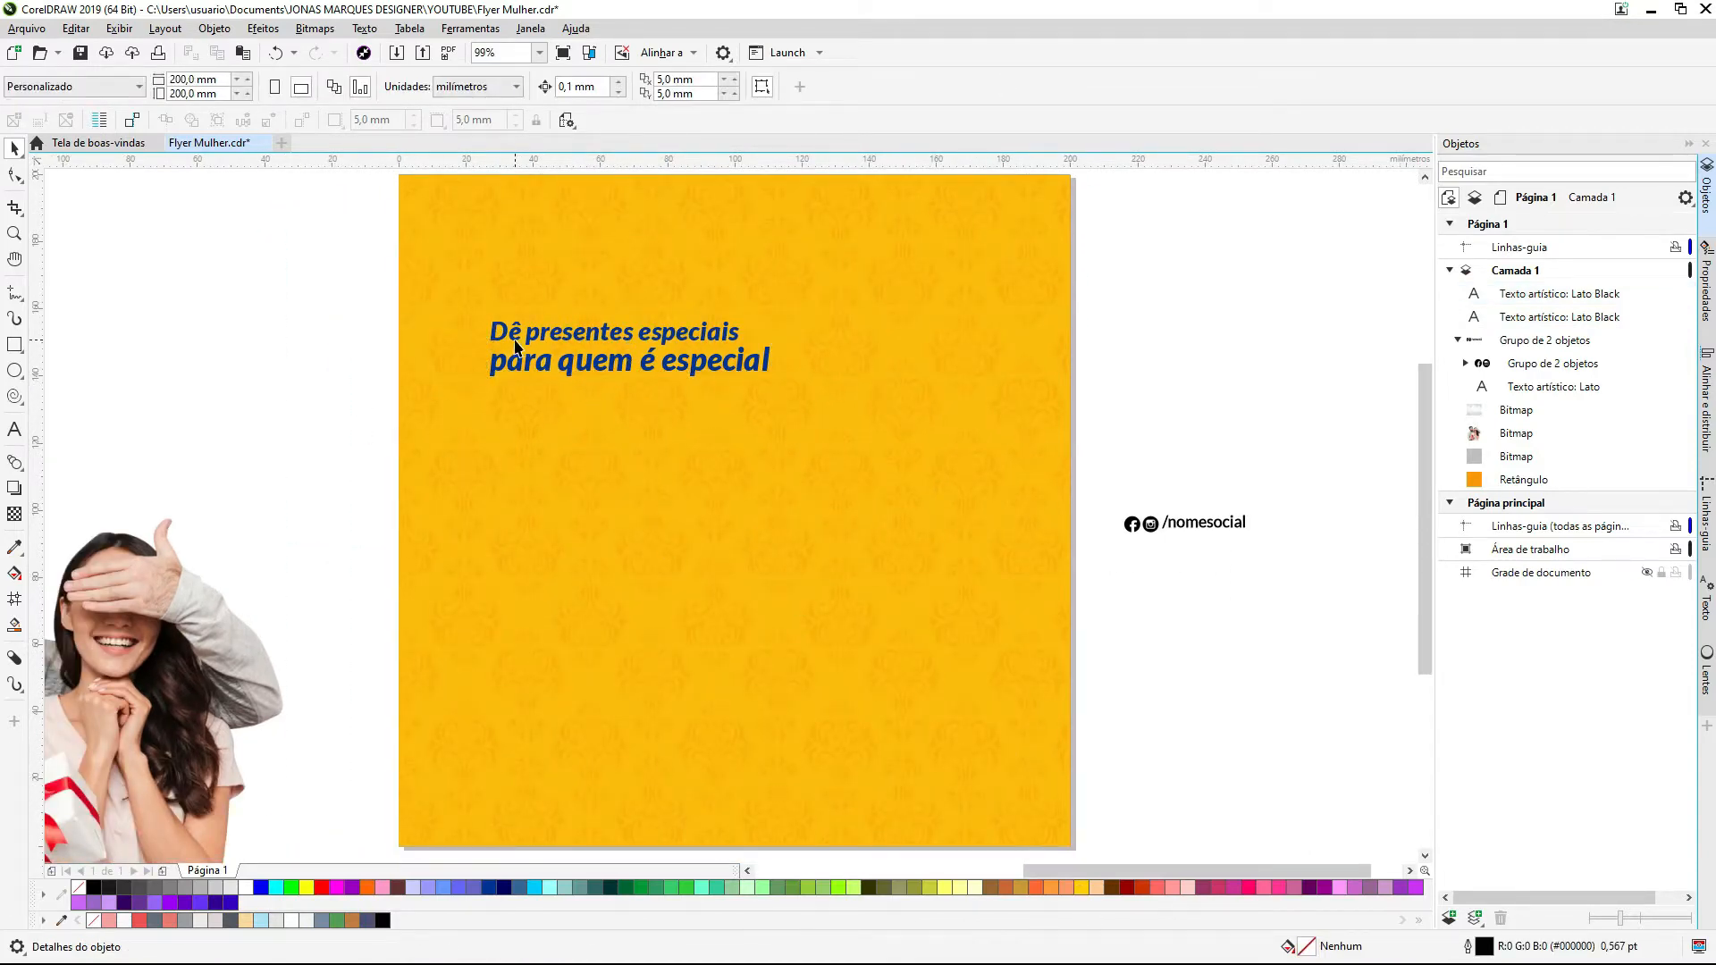
Step: Split the word "especial" from the second headline line into its own text below, enlarged to about 101 mm wide
double_click(666, 369)
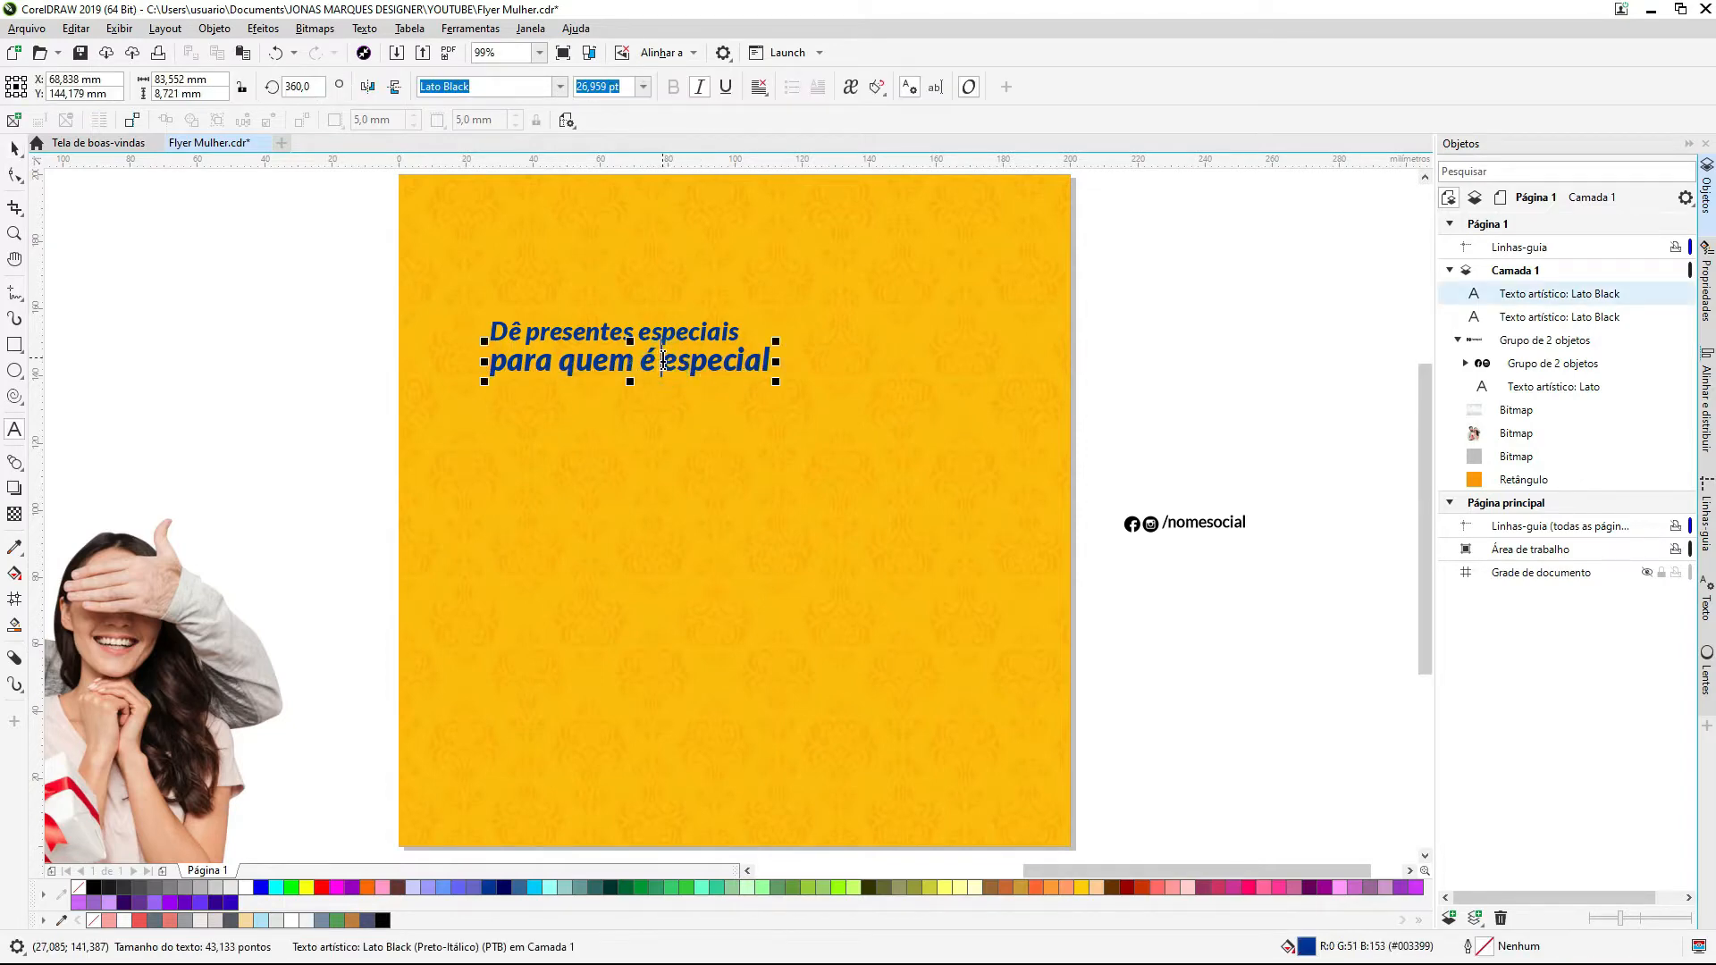
left_click_drag(662, 362, 893, 367)
left_click_drag(675, 362, 840, 502)
double_click(590, 448)
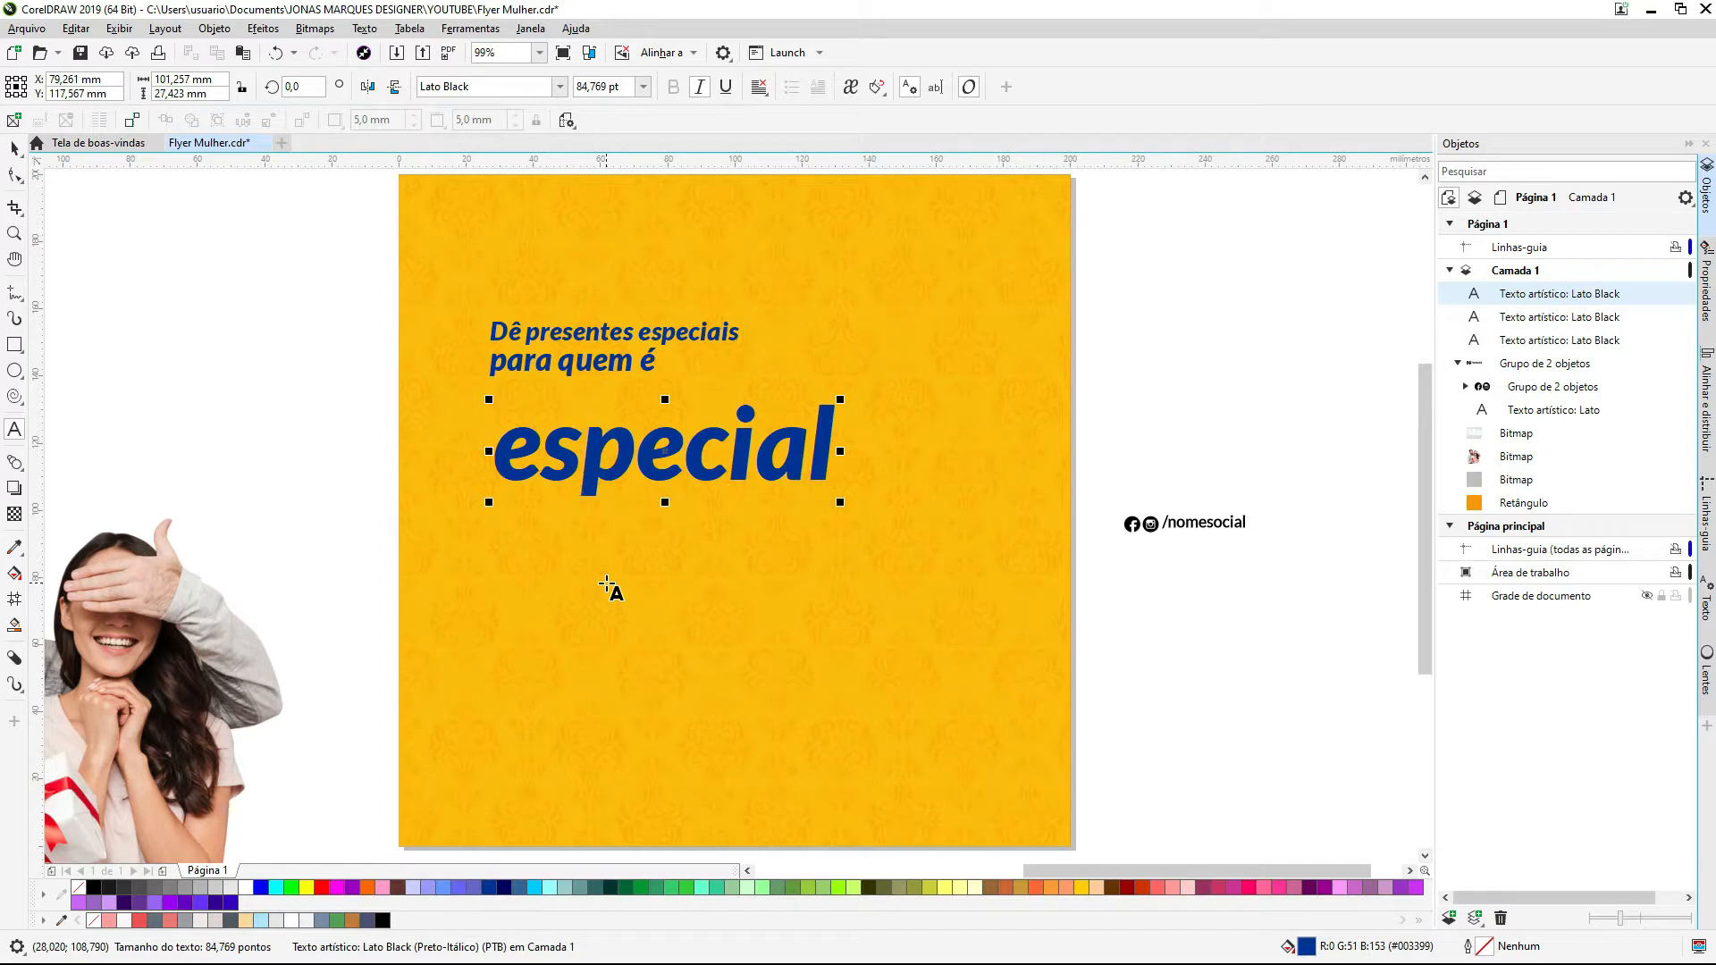
Step: Break the word "especial" into four stacked lines reading "es", "pe", "ci" and "al"
key("Return")
left_click(594, 545)
key("Return")
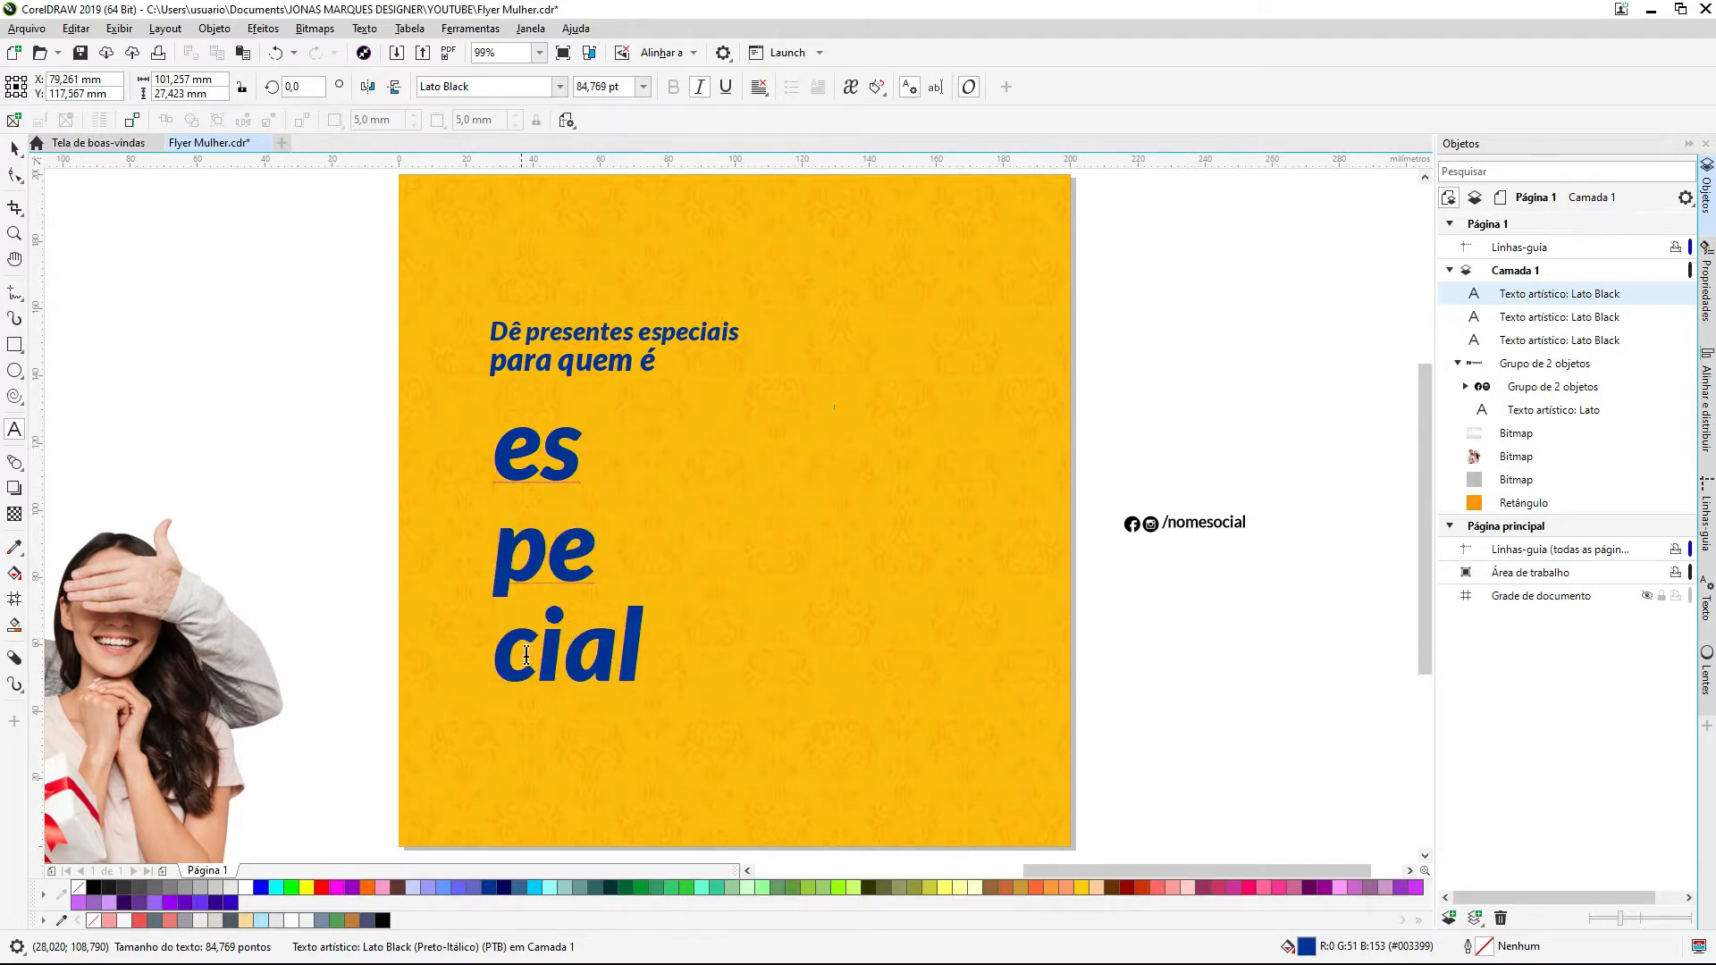
key("Escape")
left_click_drag(588, 669, 604, 632)
double_click(604, 630)
key("Return")
key("Escape")
Step: Change the font of the stacked "especial" text to Panton Black Caps
left_click(500, 86)
left_click(559, 86)
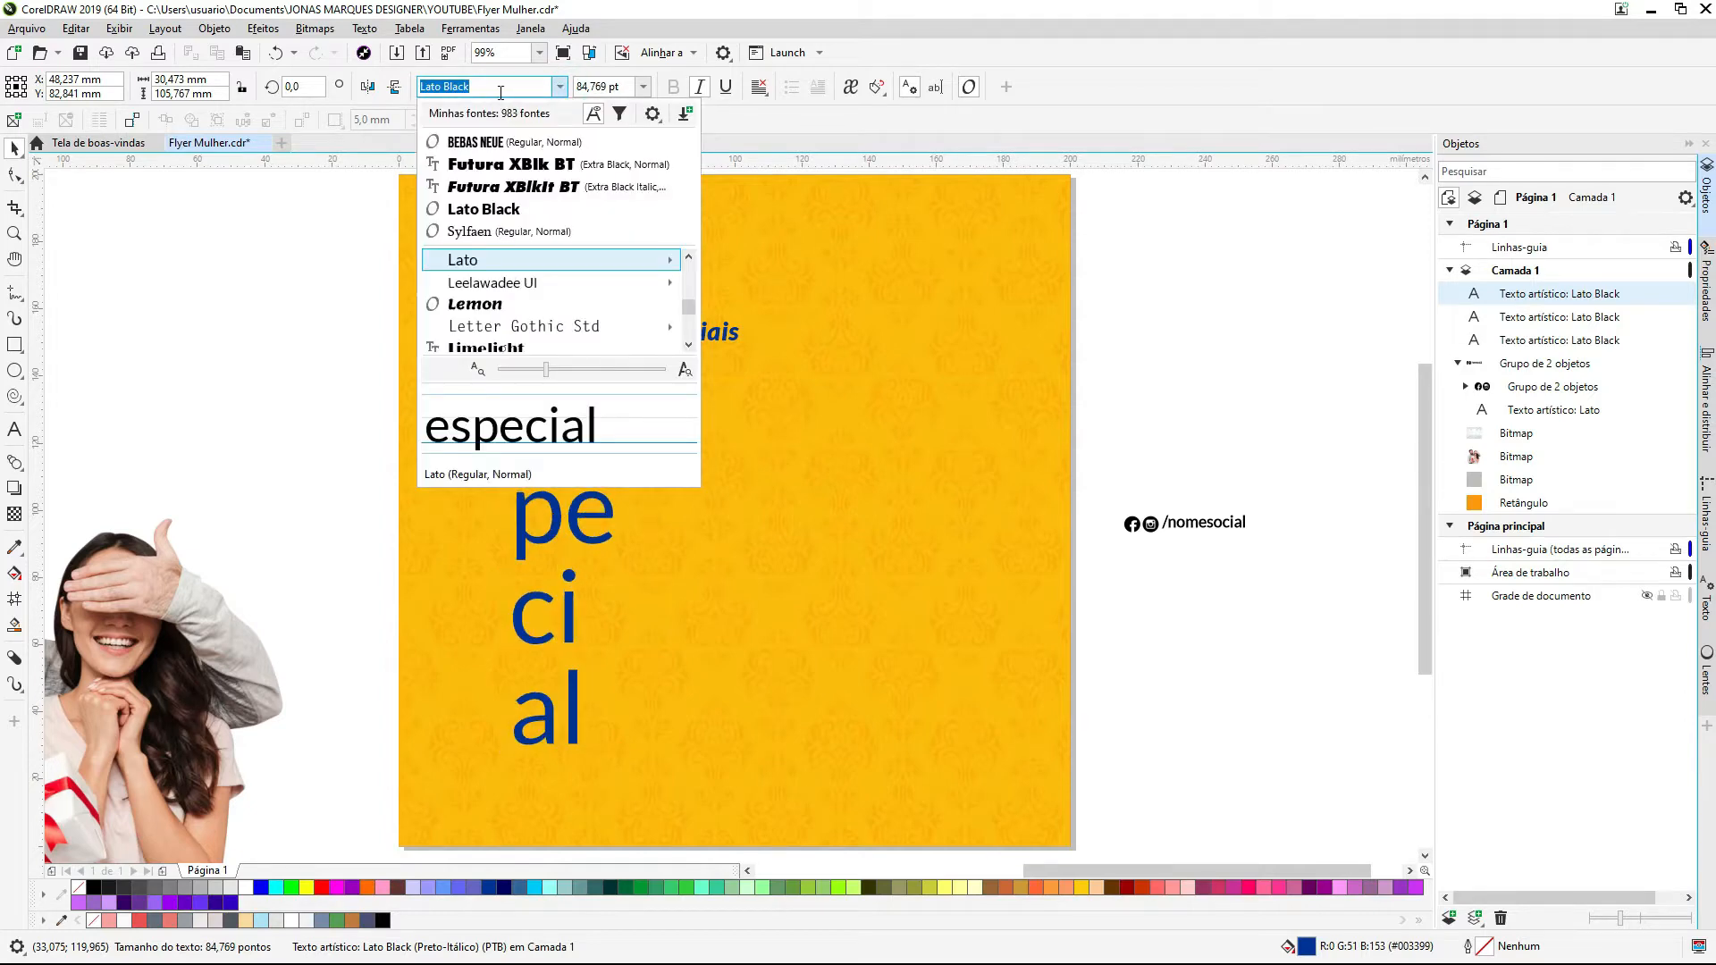
type("pan")
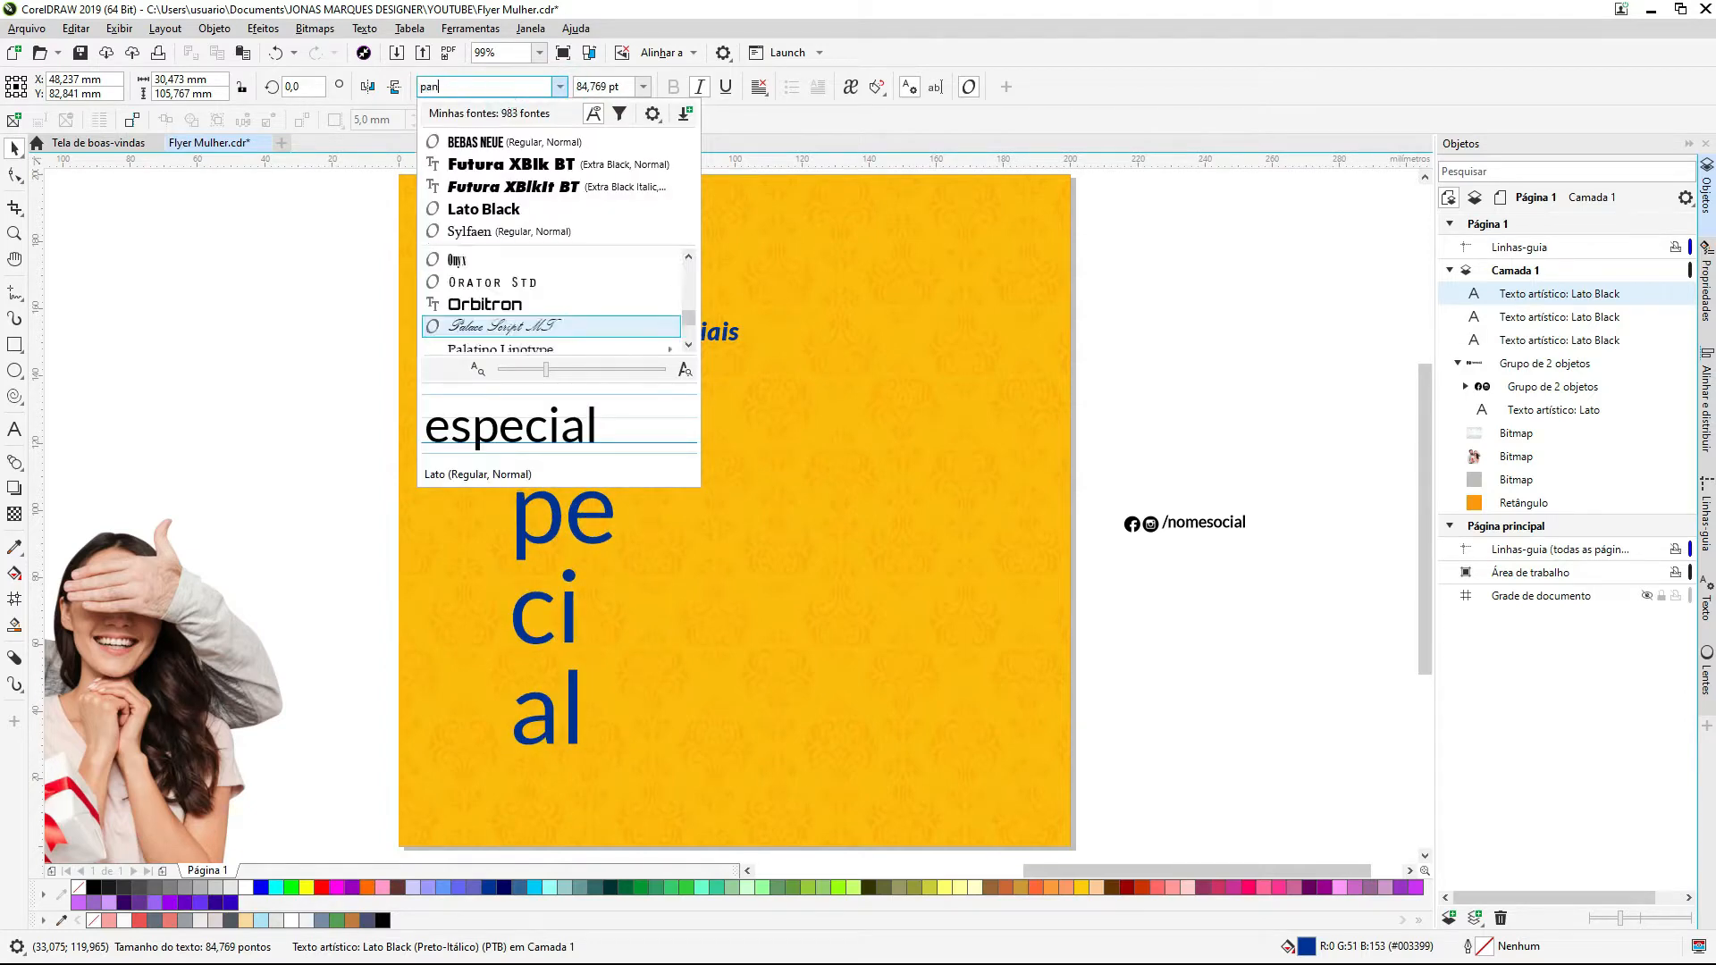
left_click(524, 282)
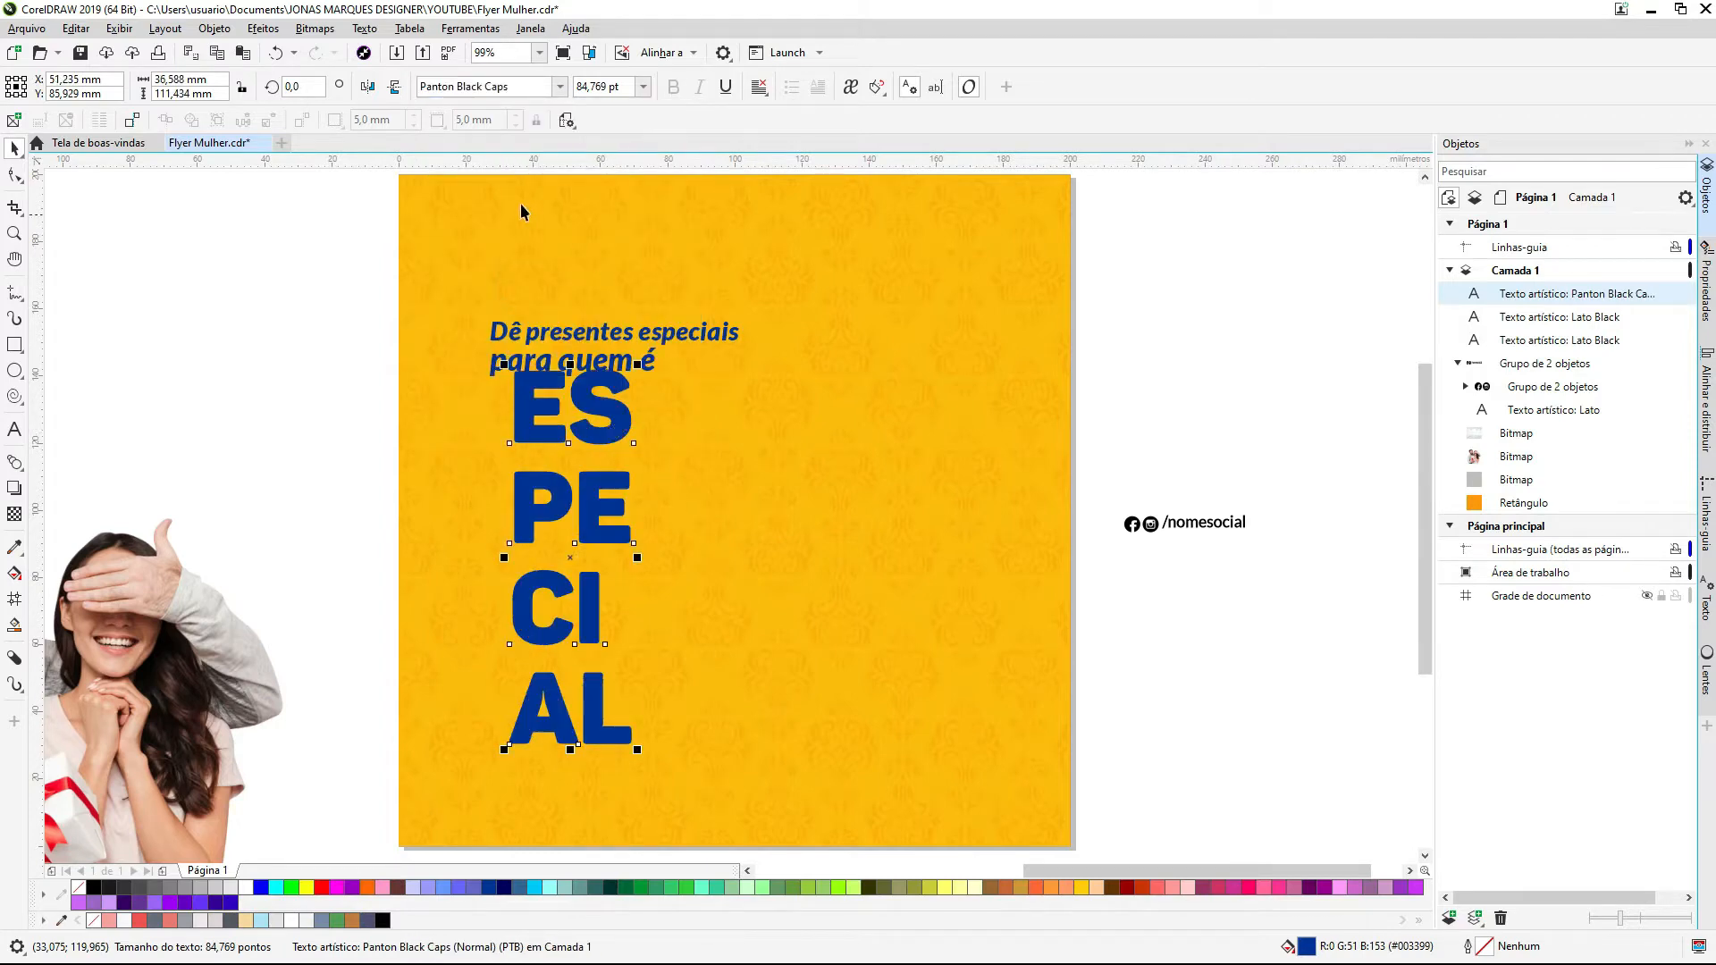
Step: Tighten the line spacing of the stacked ESPECIAL text until the block is about 92 mm high
key("F10")
left_click_drag(505, 751, 489, 667)
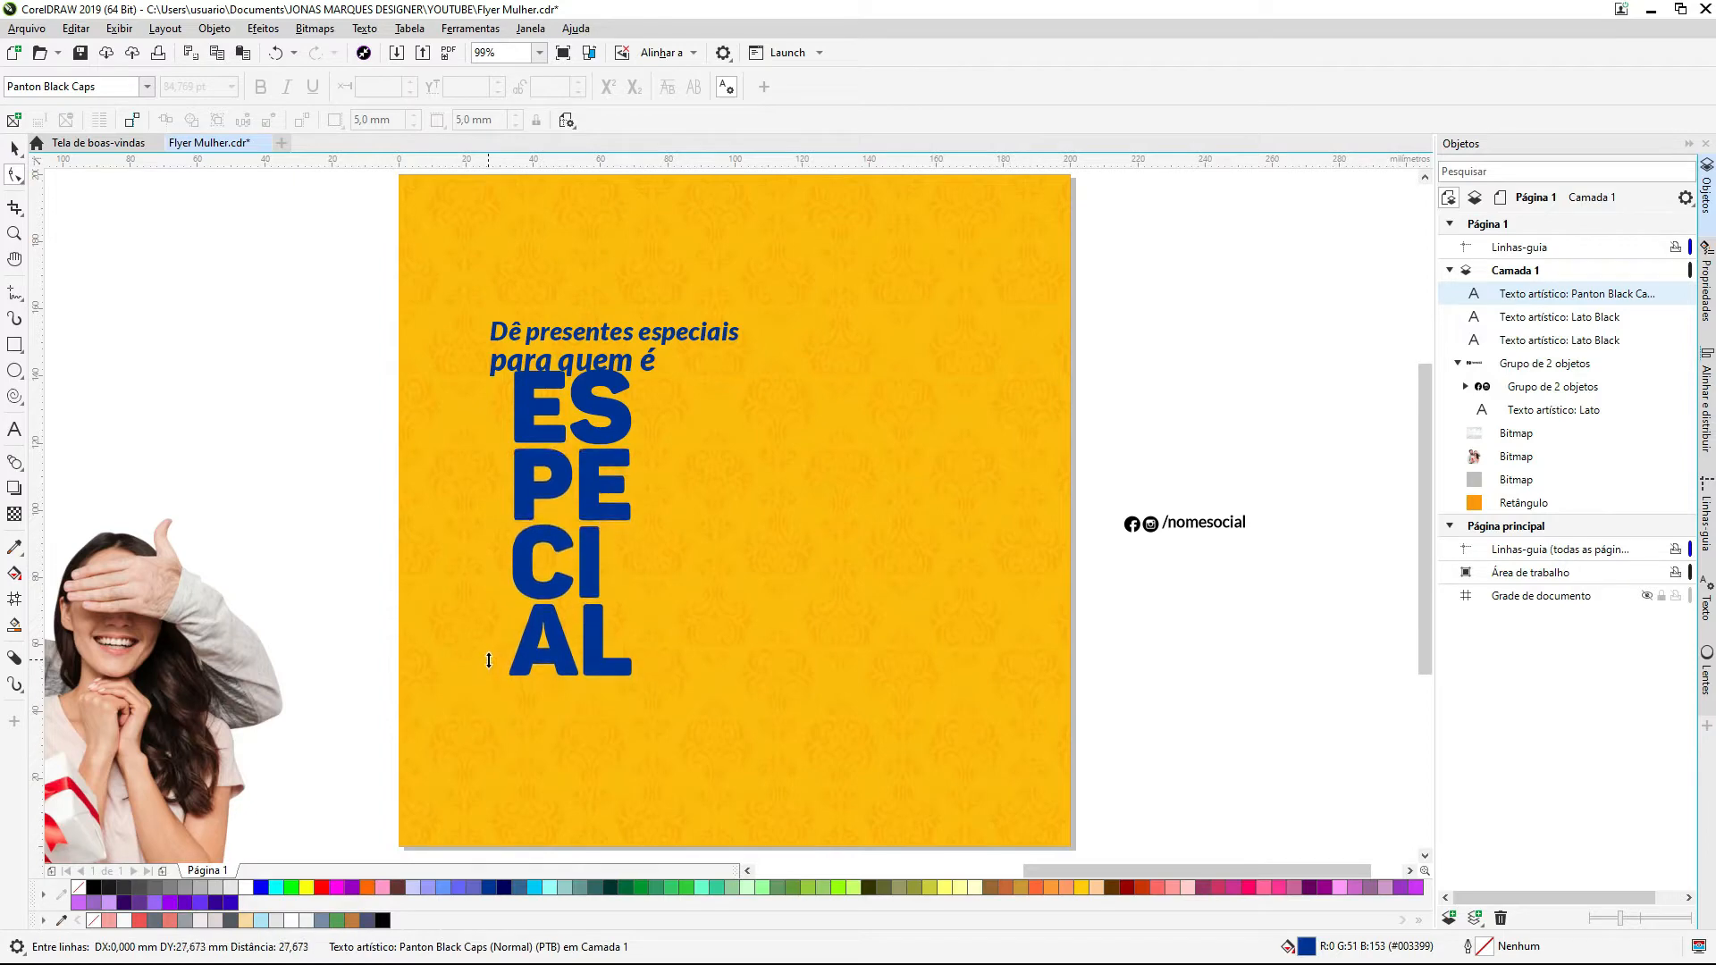
key("space")
Step: Try the Futura XBlk BT font with uppercase letters on the stacked text and undo both changes
left_click(522, 87)
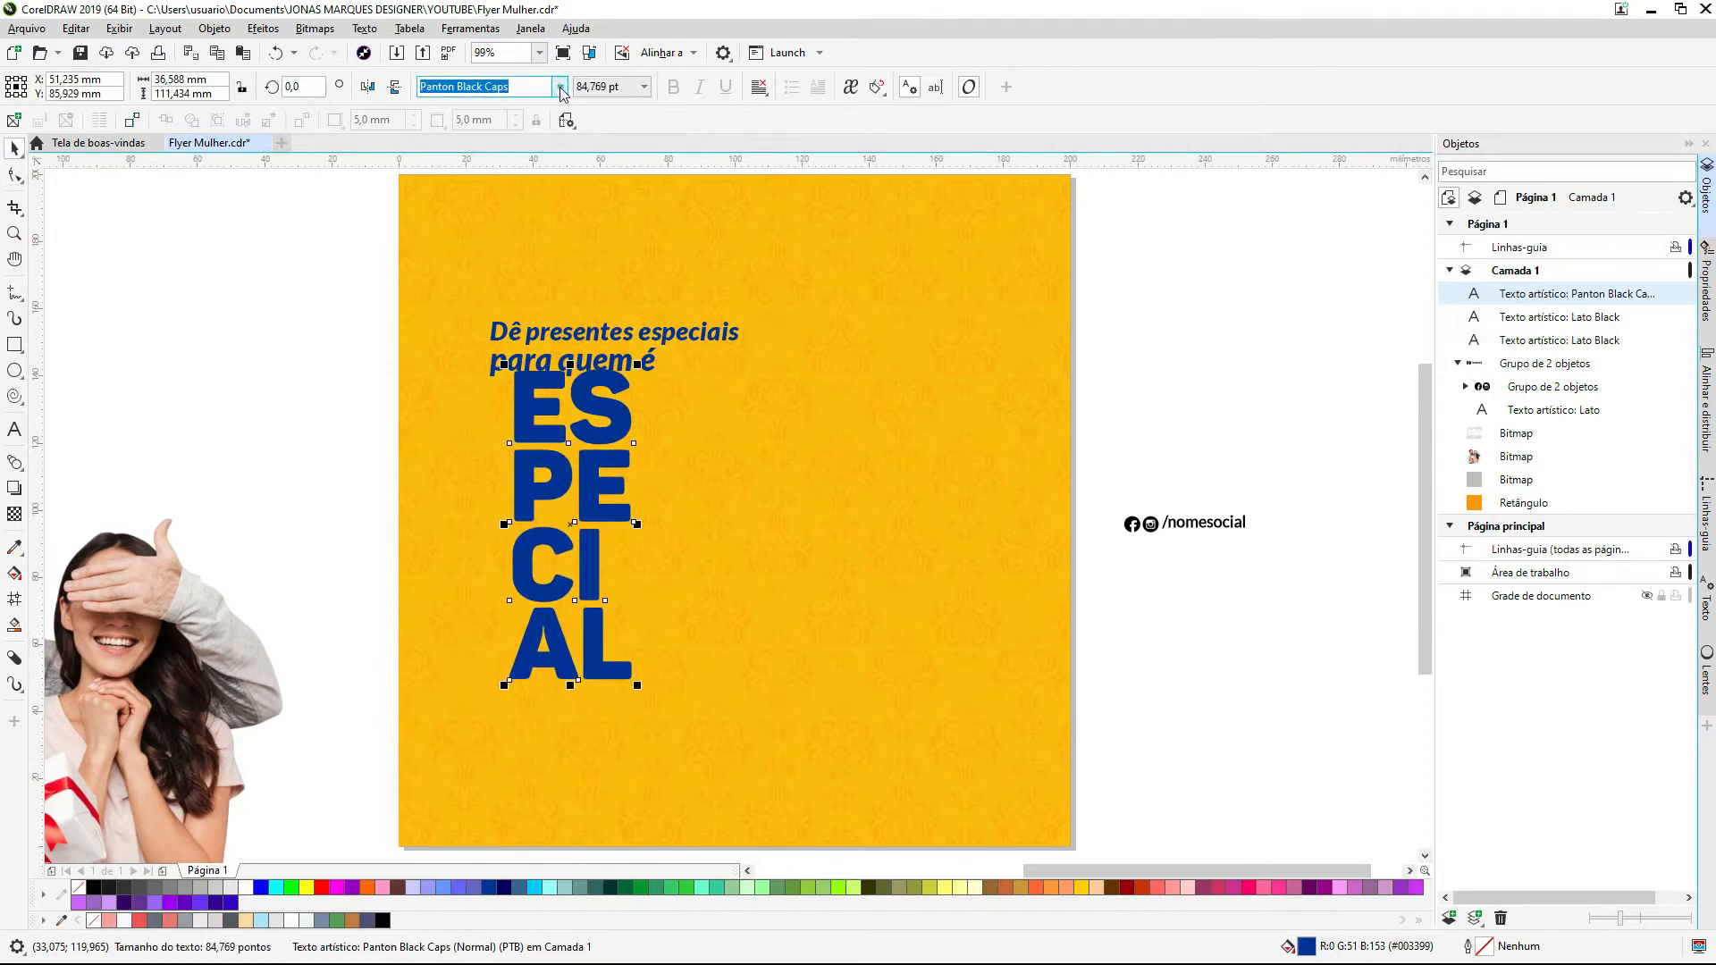
left_click(560, 87)
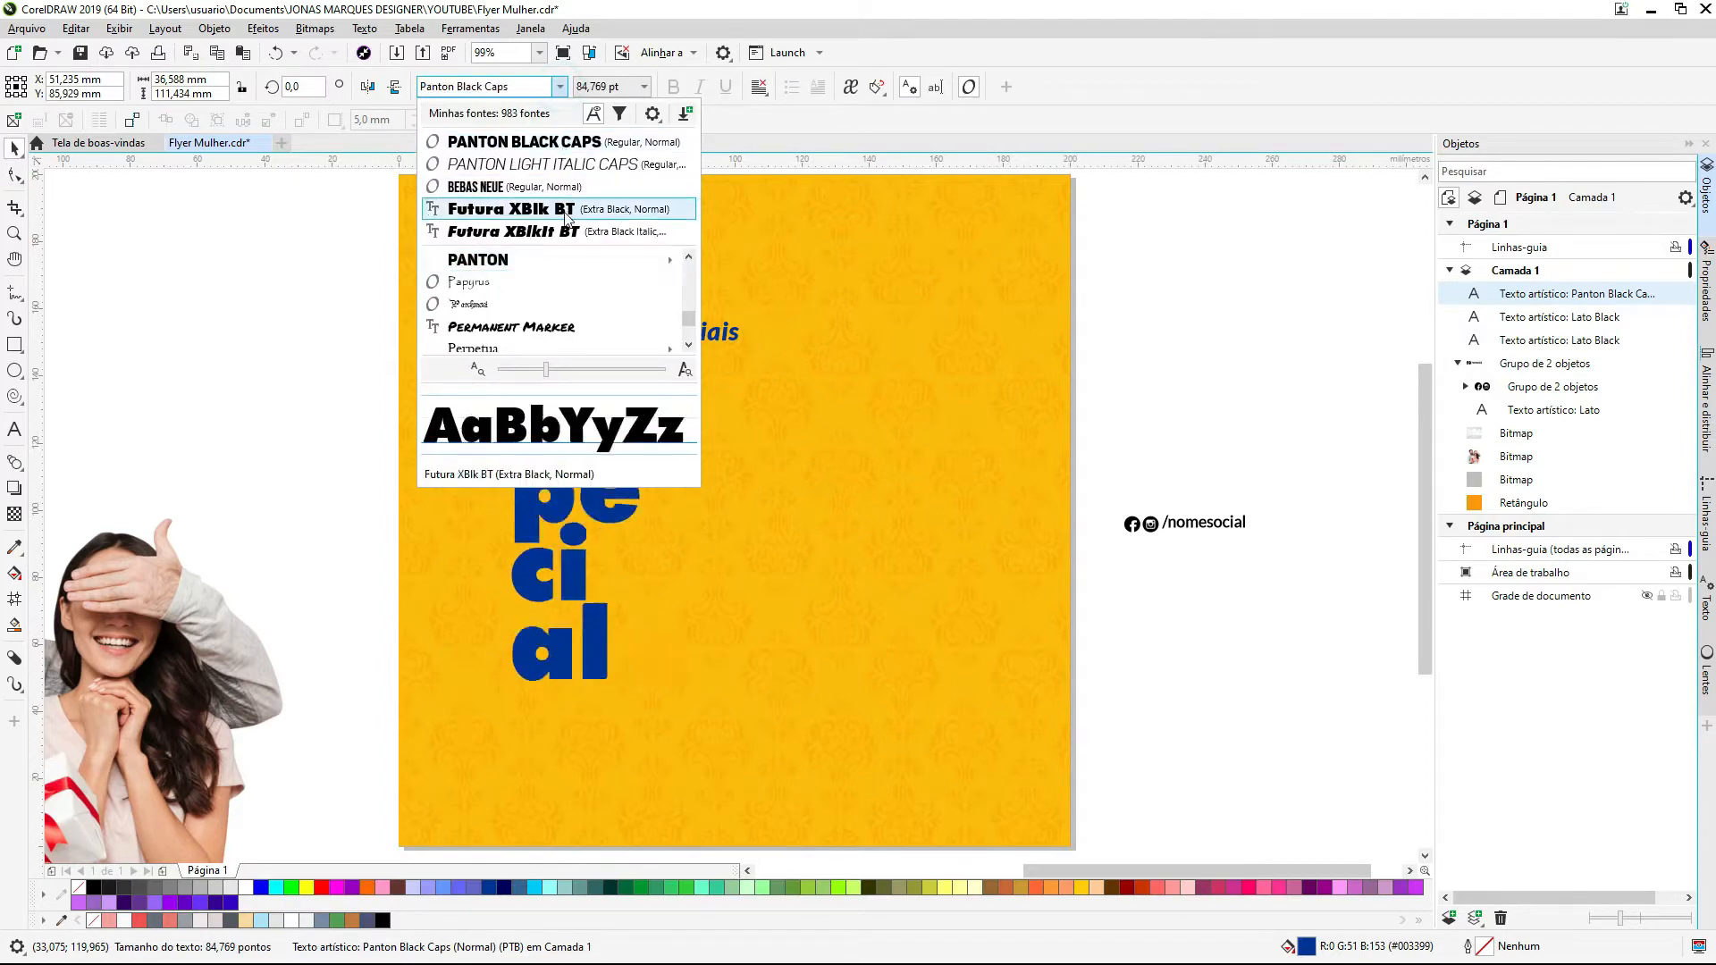
left_click(566, 211)
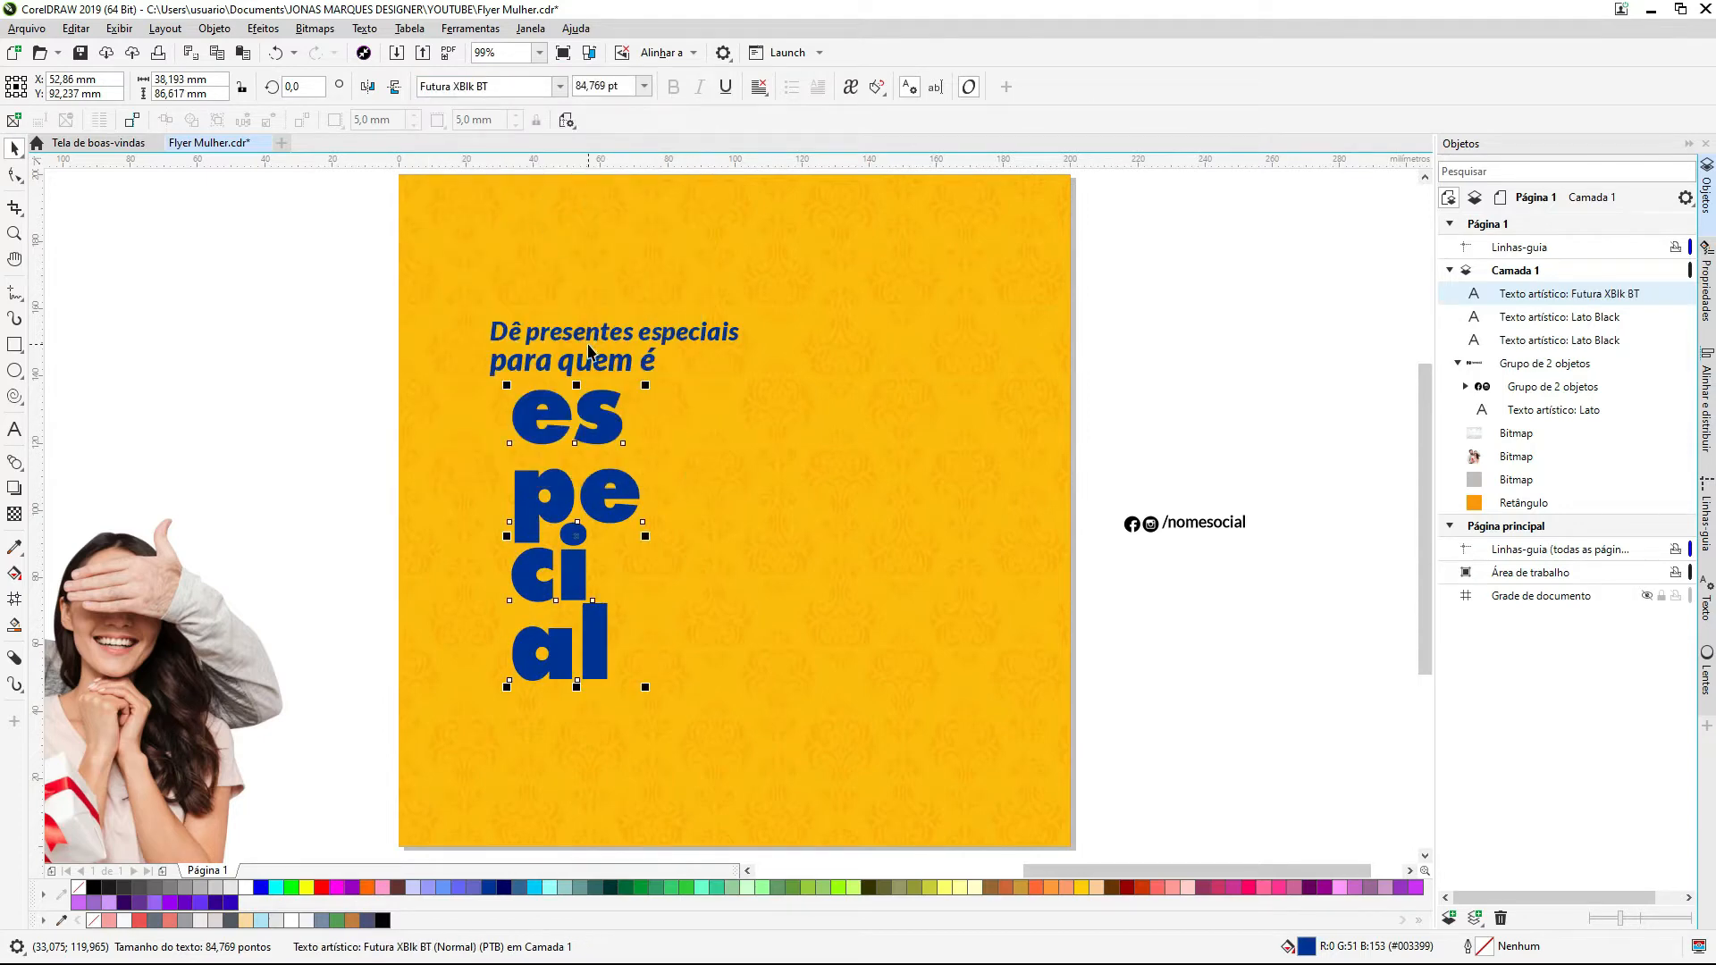
key("shift+F3")
left_click(760, 470)
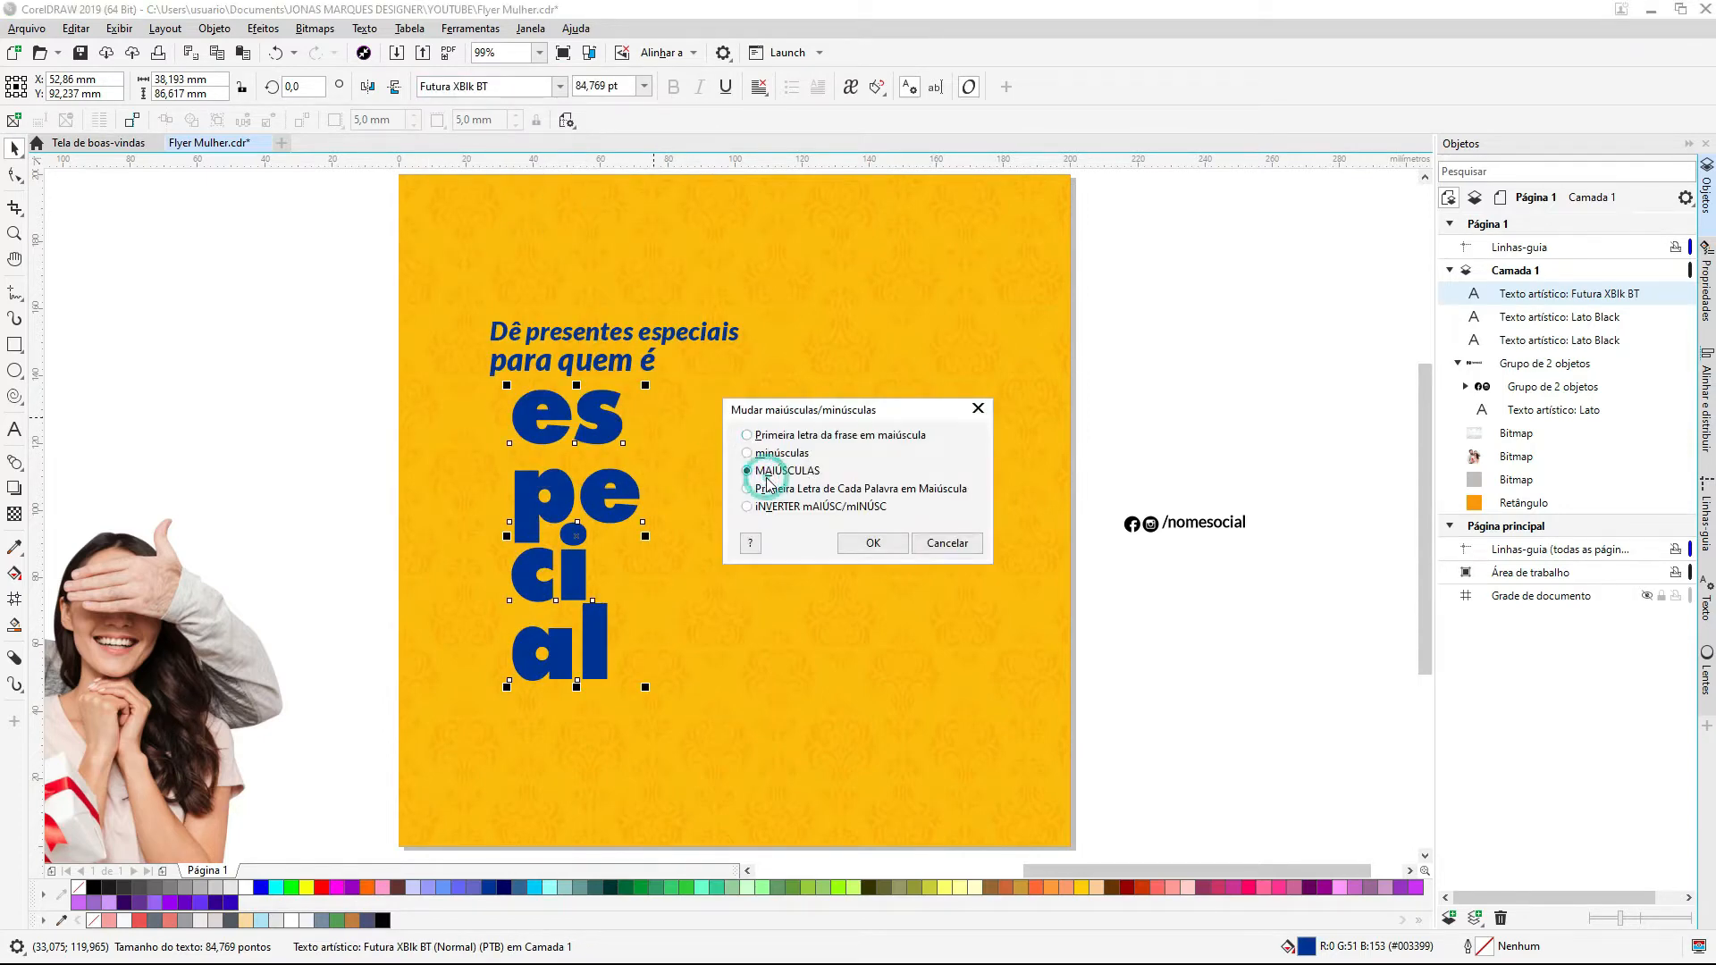
key("Return")
key("ctrl+z")
key("ctrl+z")
Step: Lower ESPECIAL slightly, then left-align the two headline lines with it and move all three texts up about 5 mm
left_click_drag(608, 409, 608, 425)
left_click_drag(308, 266, 767, 411)
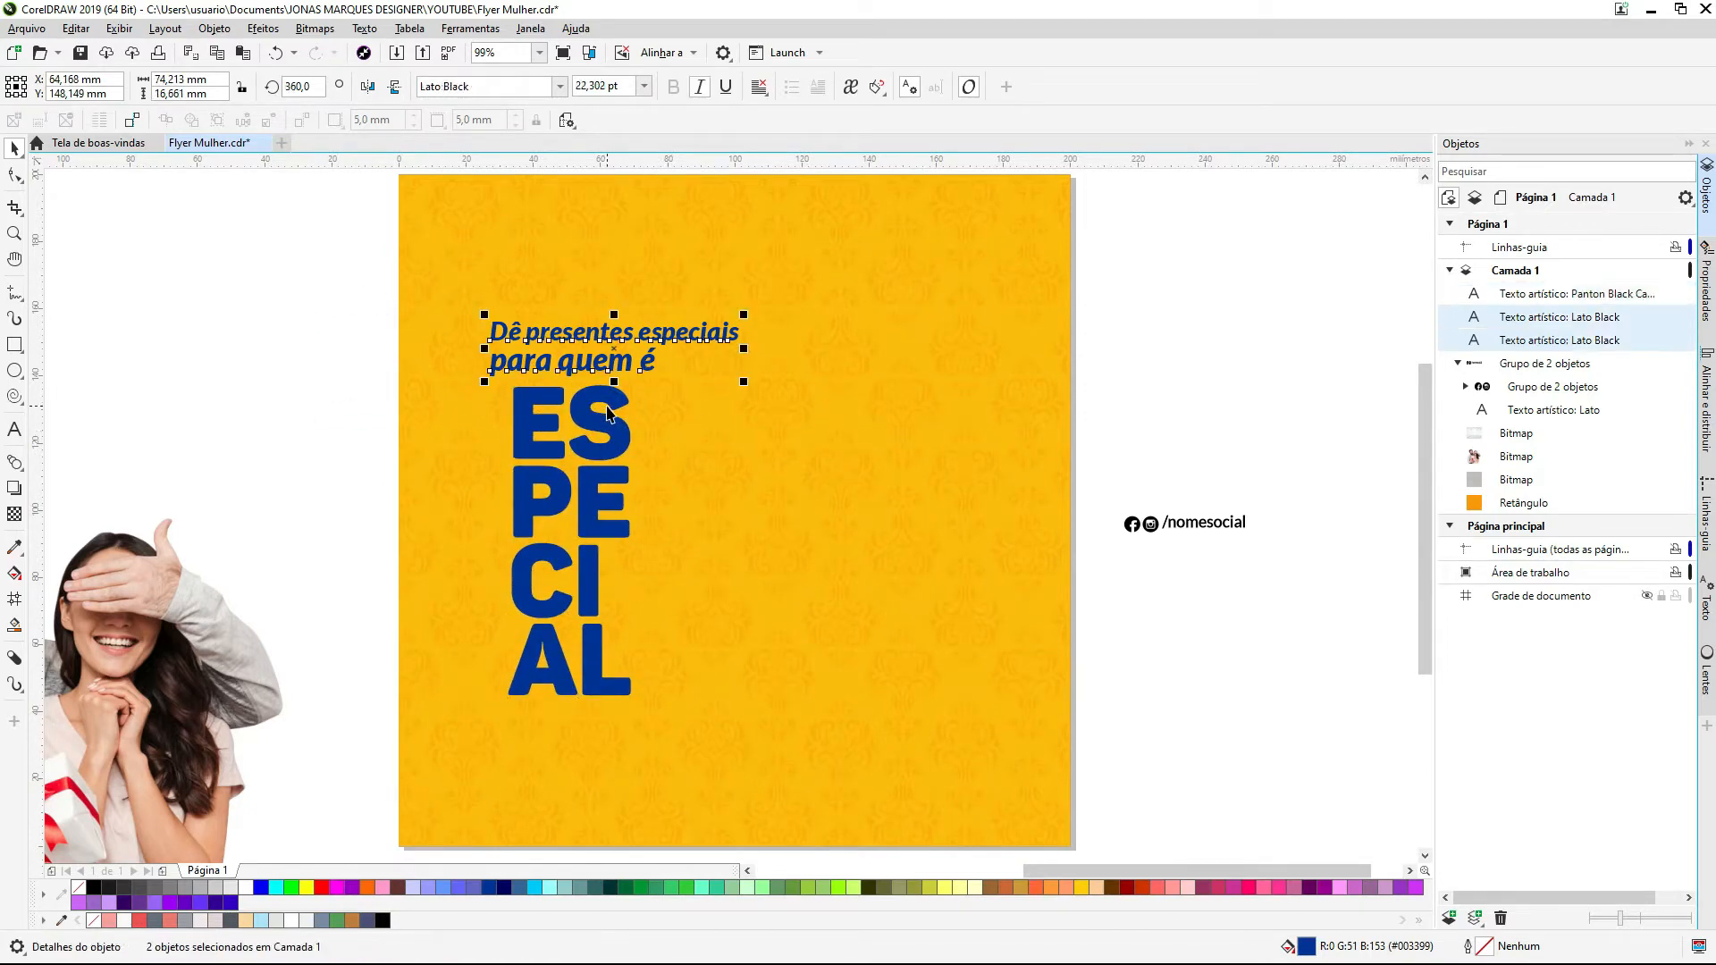
key("l")
left_click(527, 413, "shift")
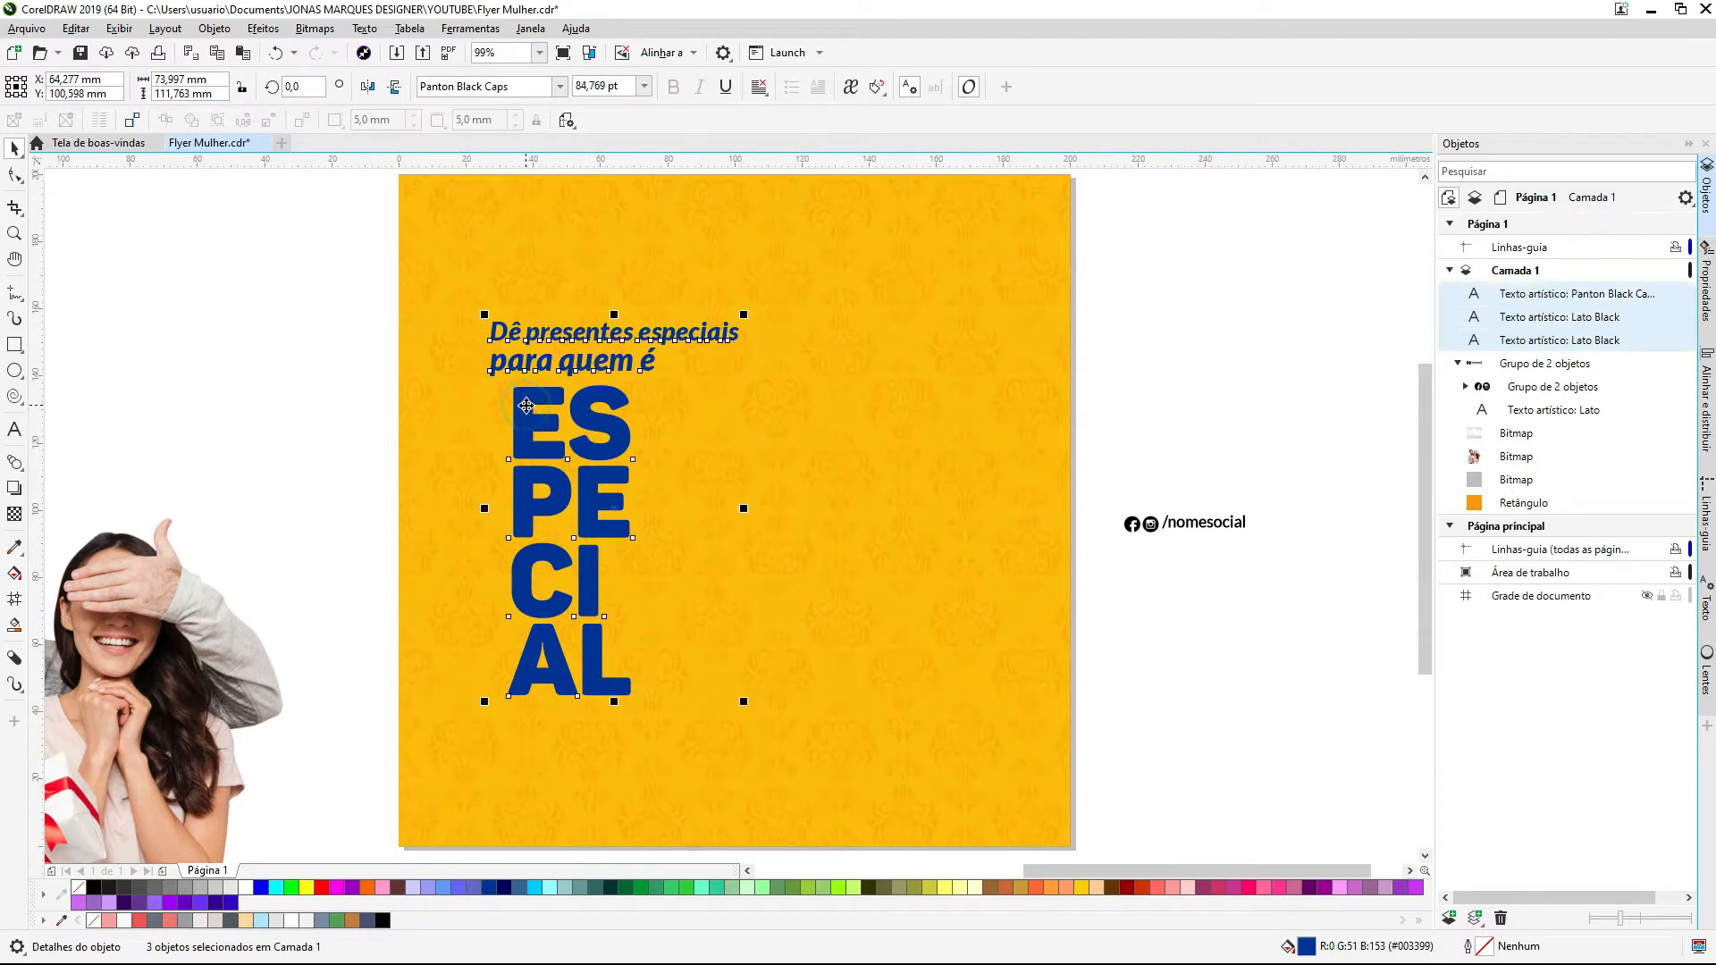
key("l")
left_click_drag(527, 408, 527, 391)
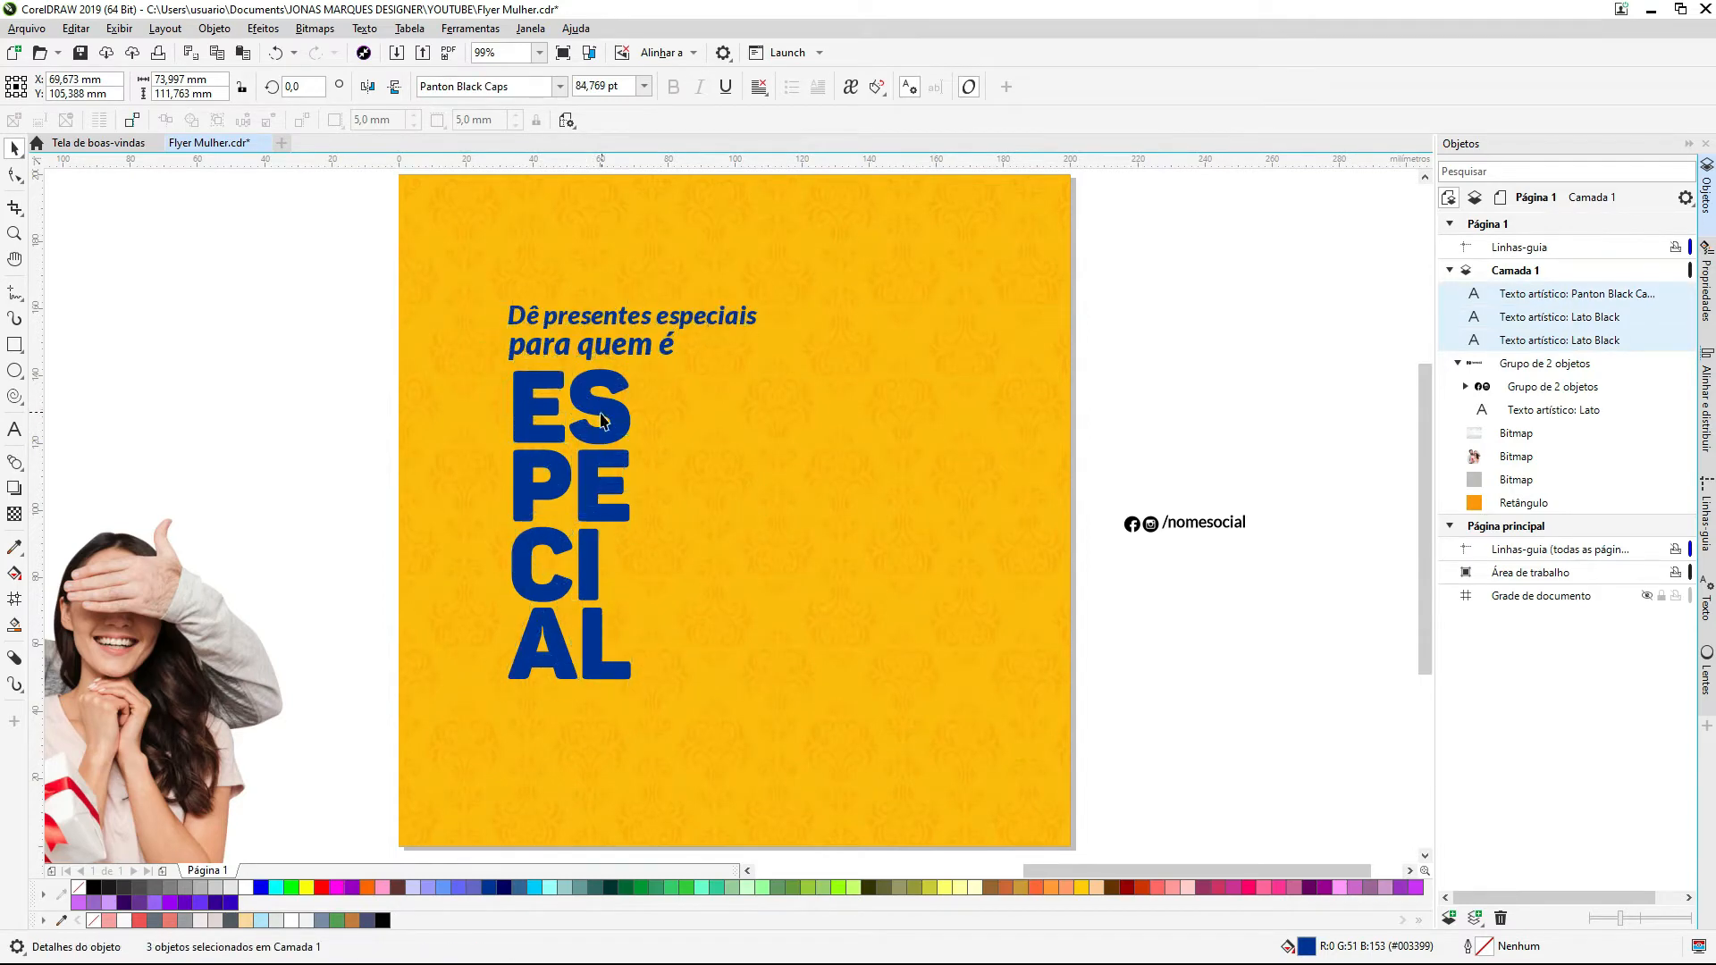
key("Escape")
Step: Enlarge the stacked ESPECIAL text proportionally to about 40.5 mm wide
left_click(590, 407)
key("F2")
left_click_drag(973, 219, 286, 956)
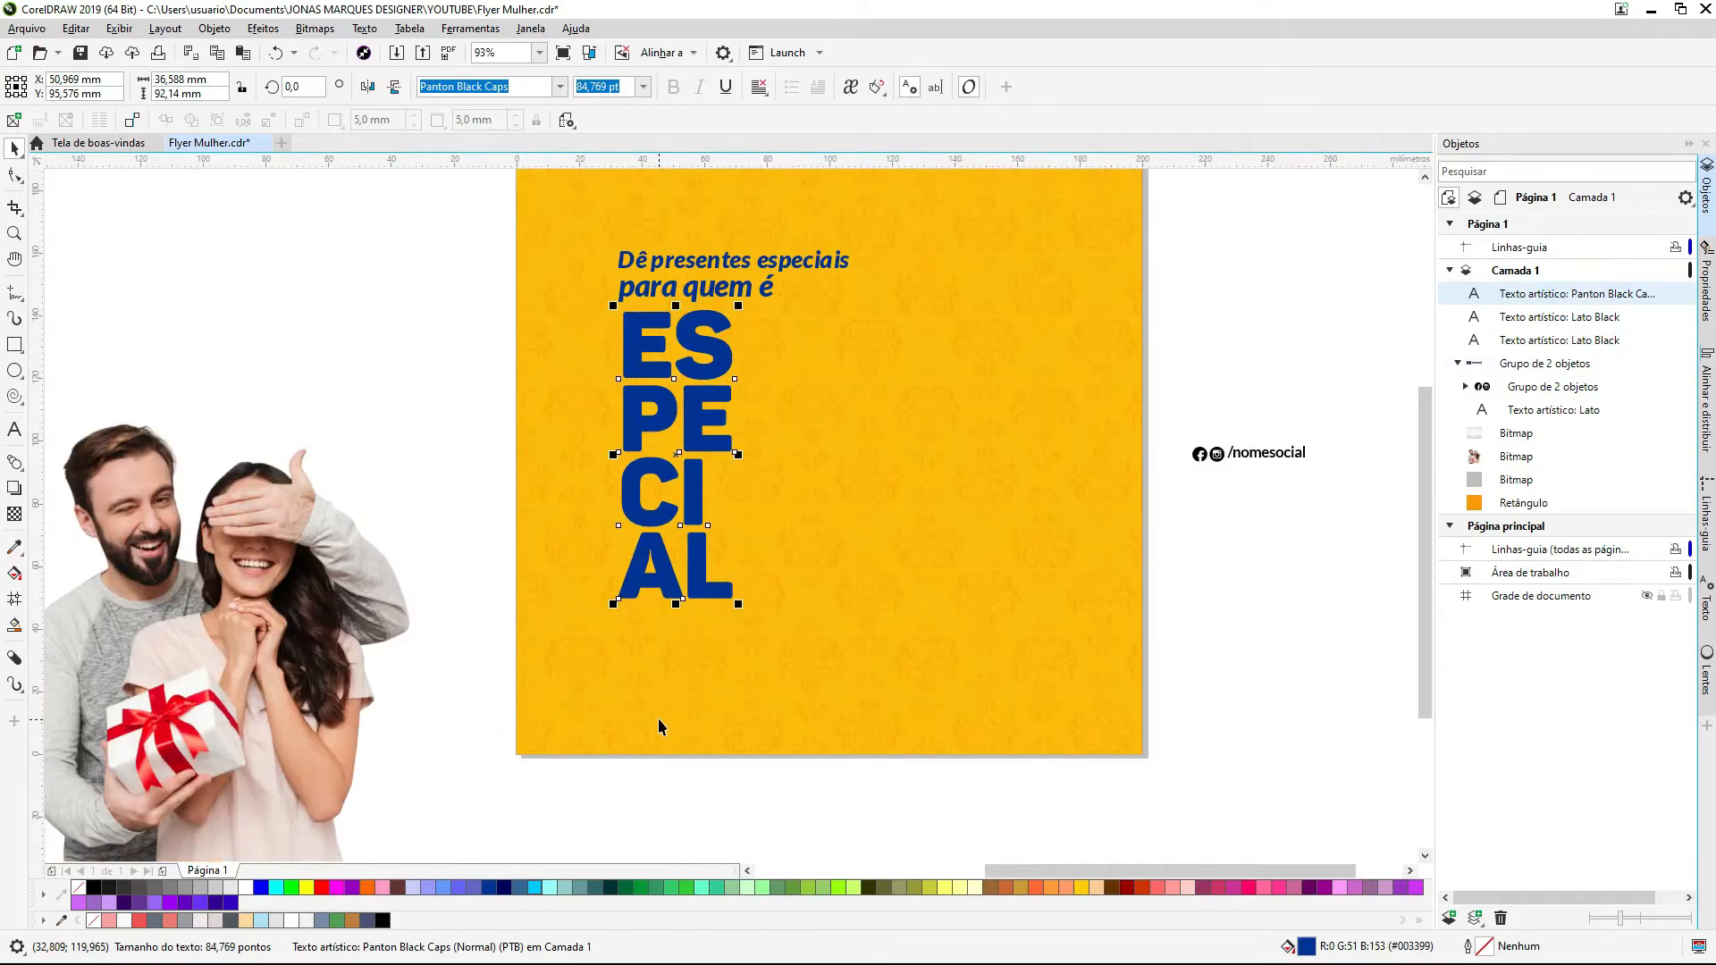
left_click_drag(739, 605, 801, 632)
Step: Move the two headline lines and the ESPECIAL text together slightly higher on the page
key("F2")
left_click_drag(1052, 725, 360, 81)
left_click_drag(411, 238, 1076, 720)
left_click_drag(751, 434, 767, 411)
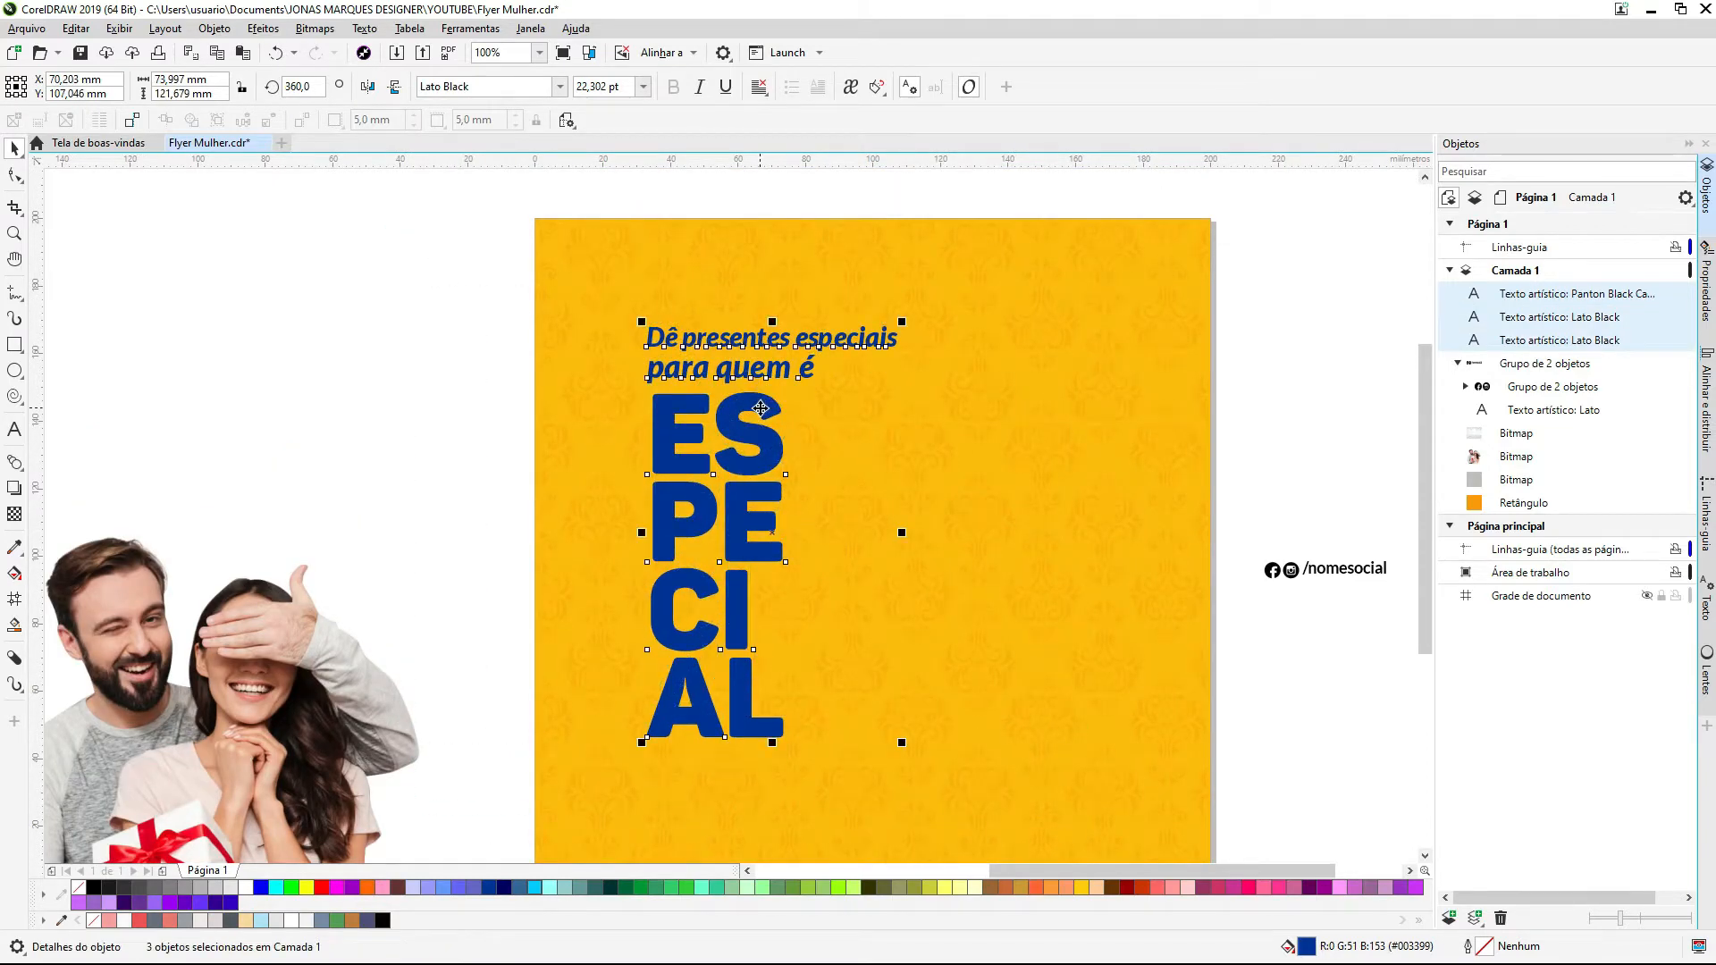
left_click_drag(476, 207, 1302, 945)
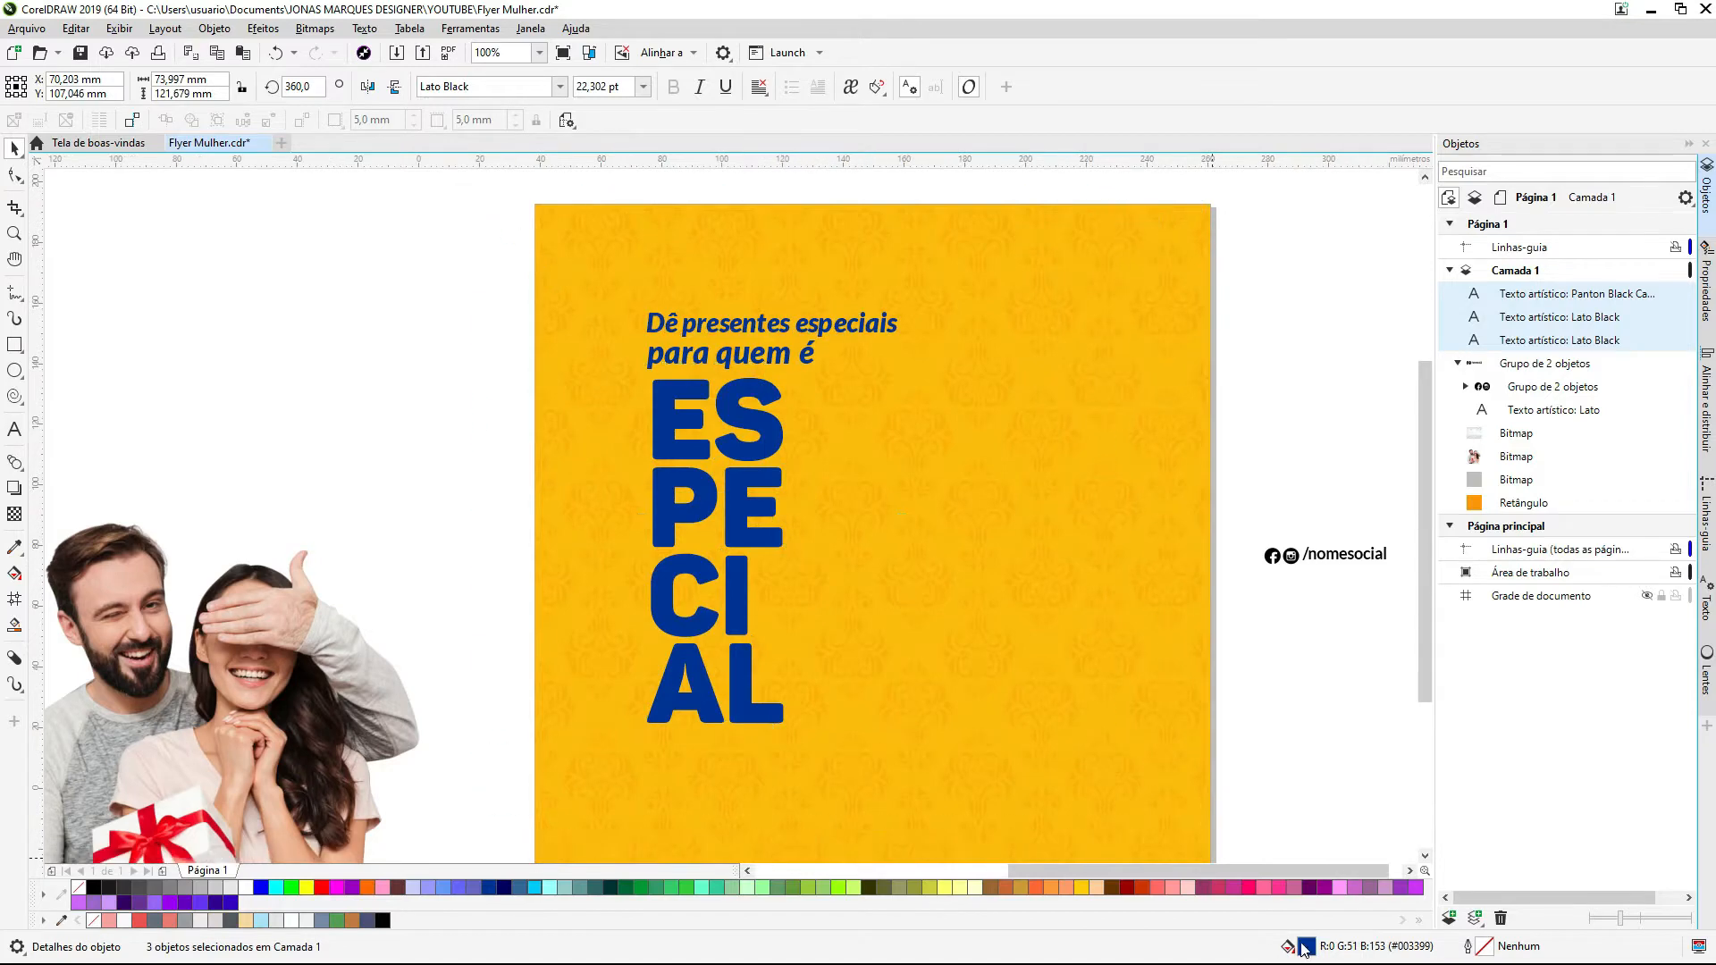
Step: Enlarge the ESPECIAL text to about 42 mm wide and fill it with white
left_click(375, 339)
left_click(626, 386)
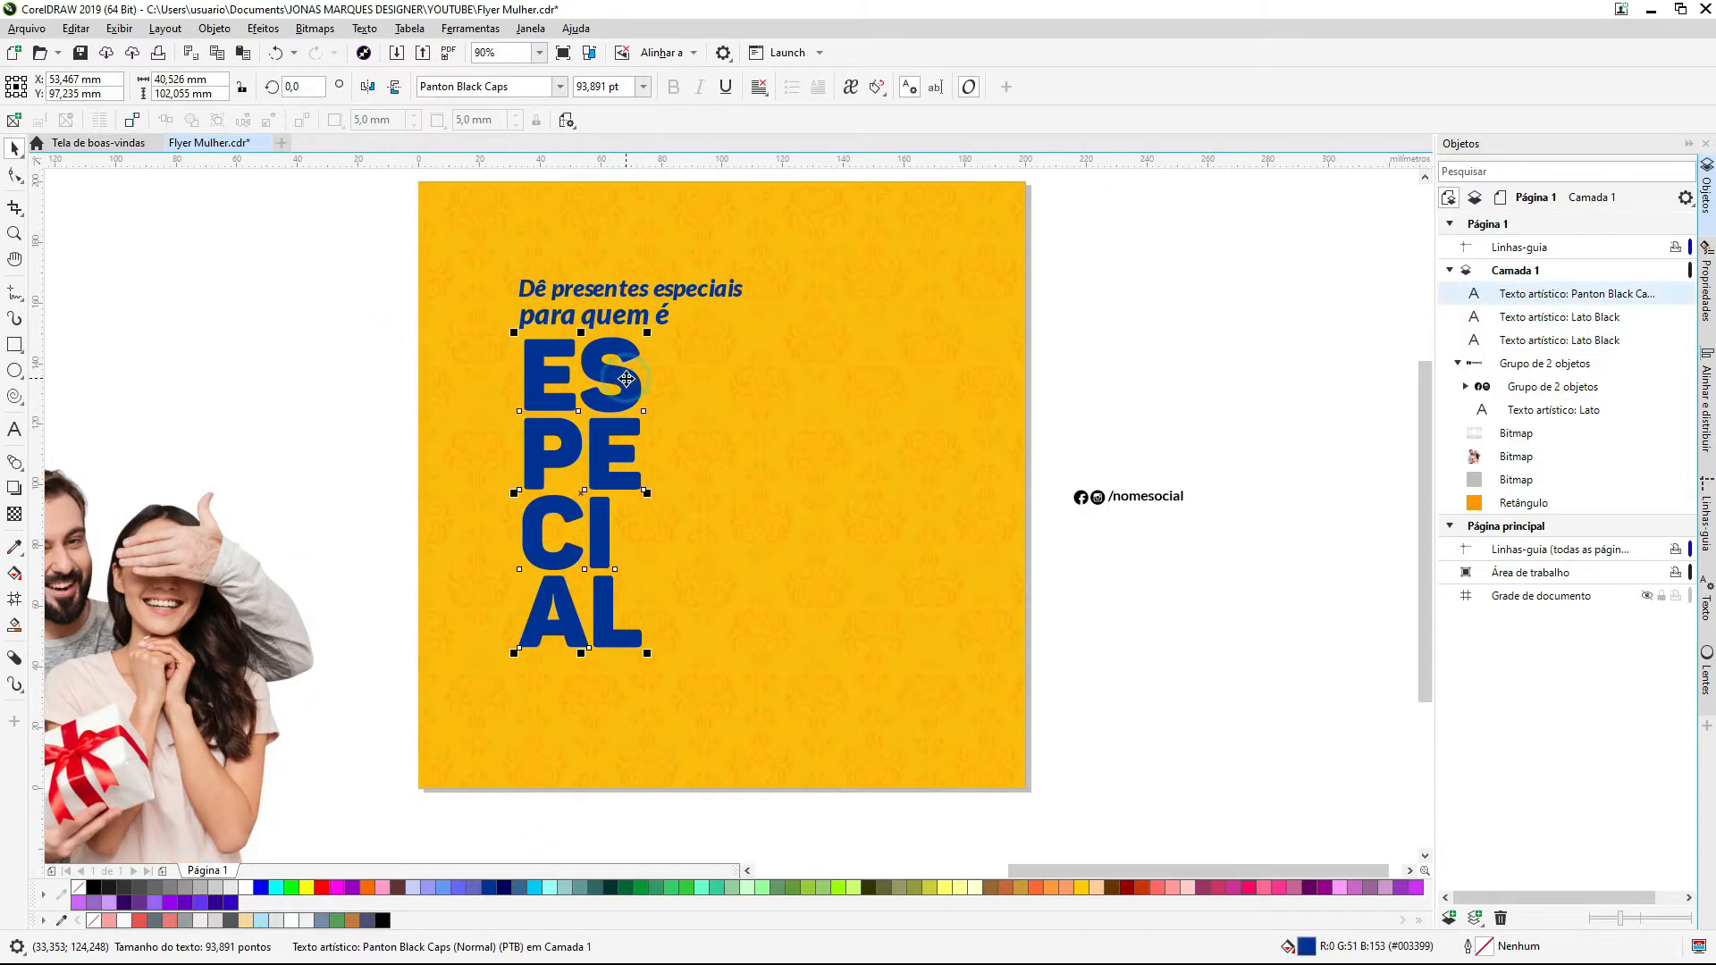
left_click_drag(647, 650, 670, 666)
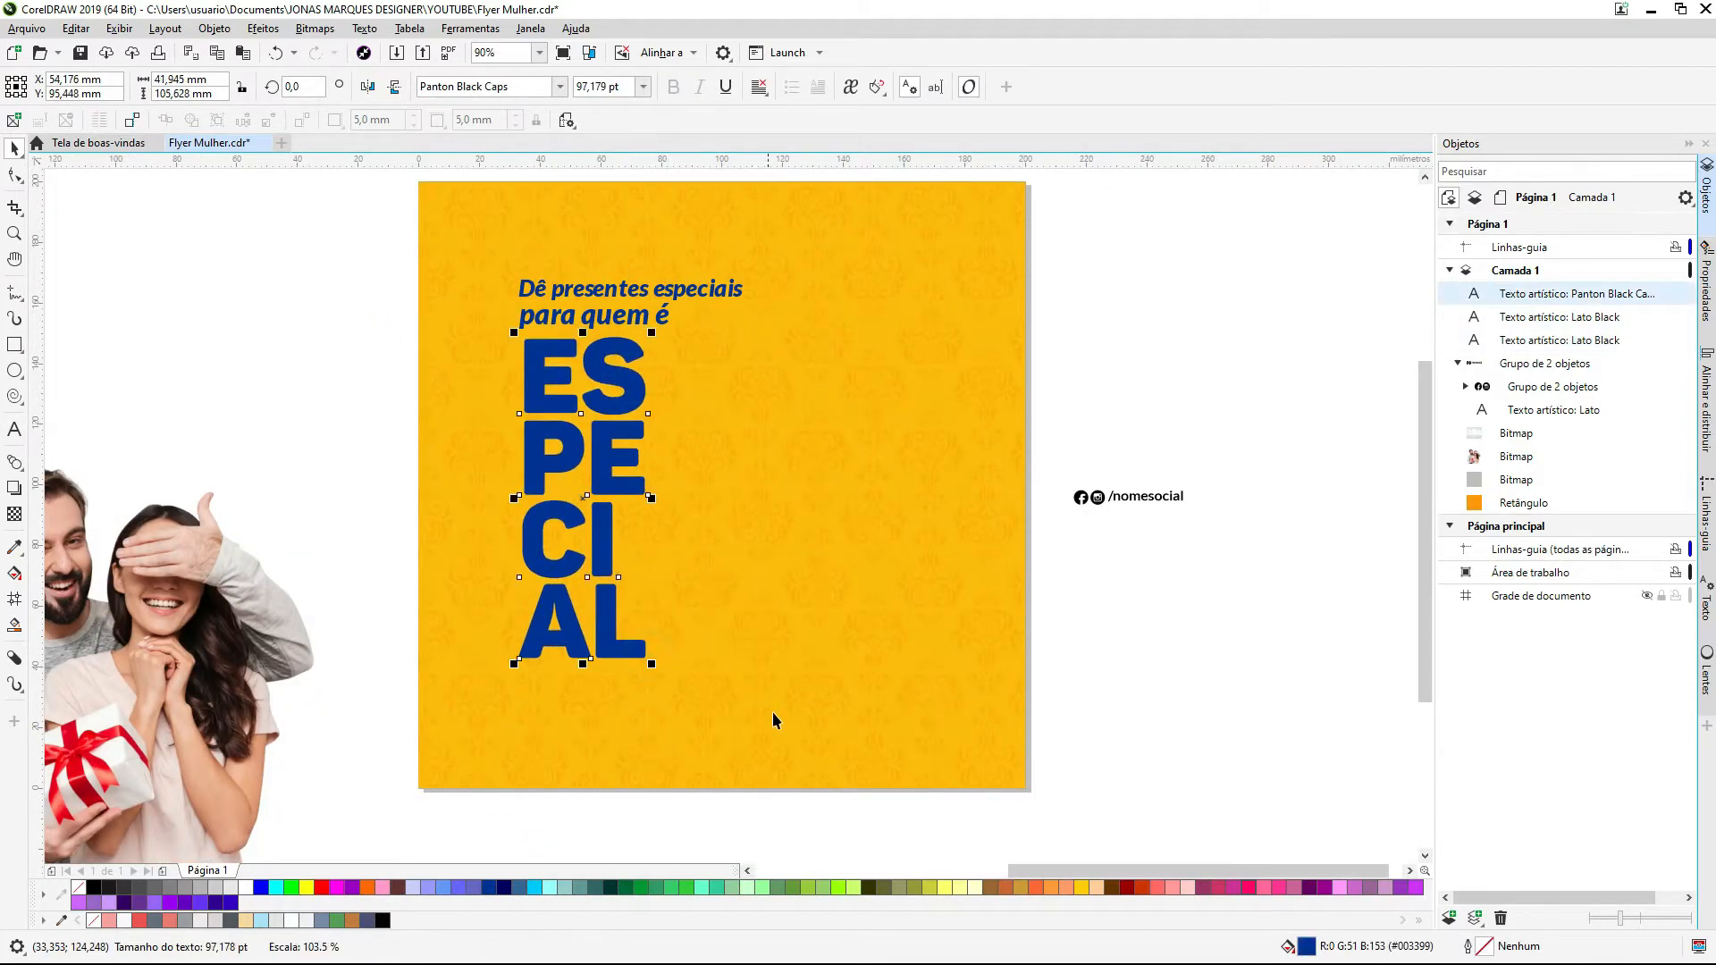
left_click_drag(1128, 796, 336, 215)
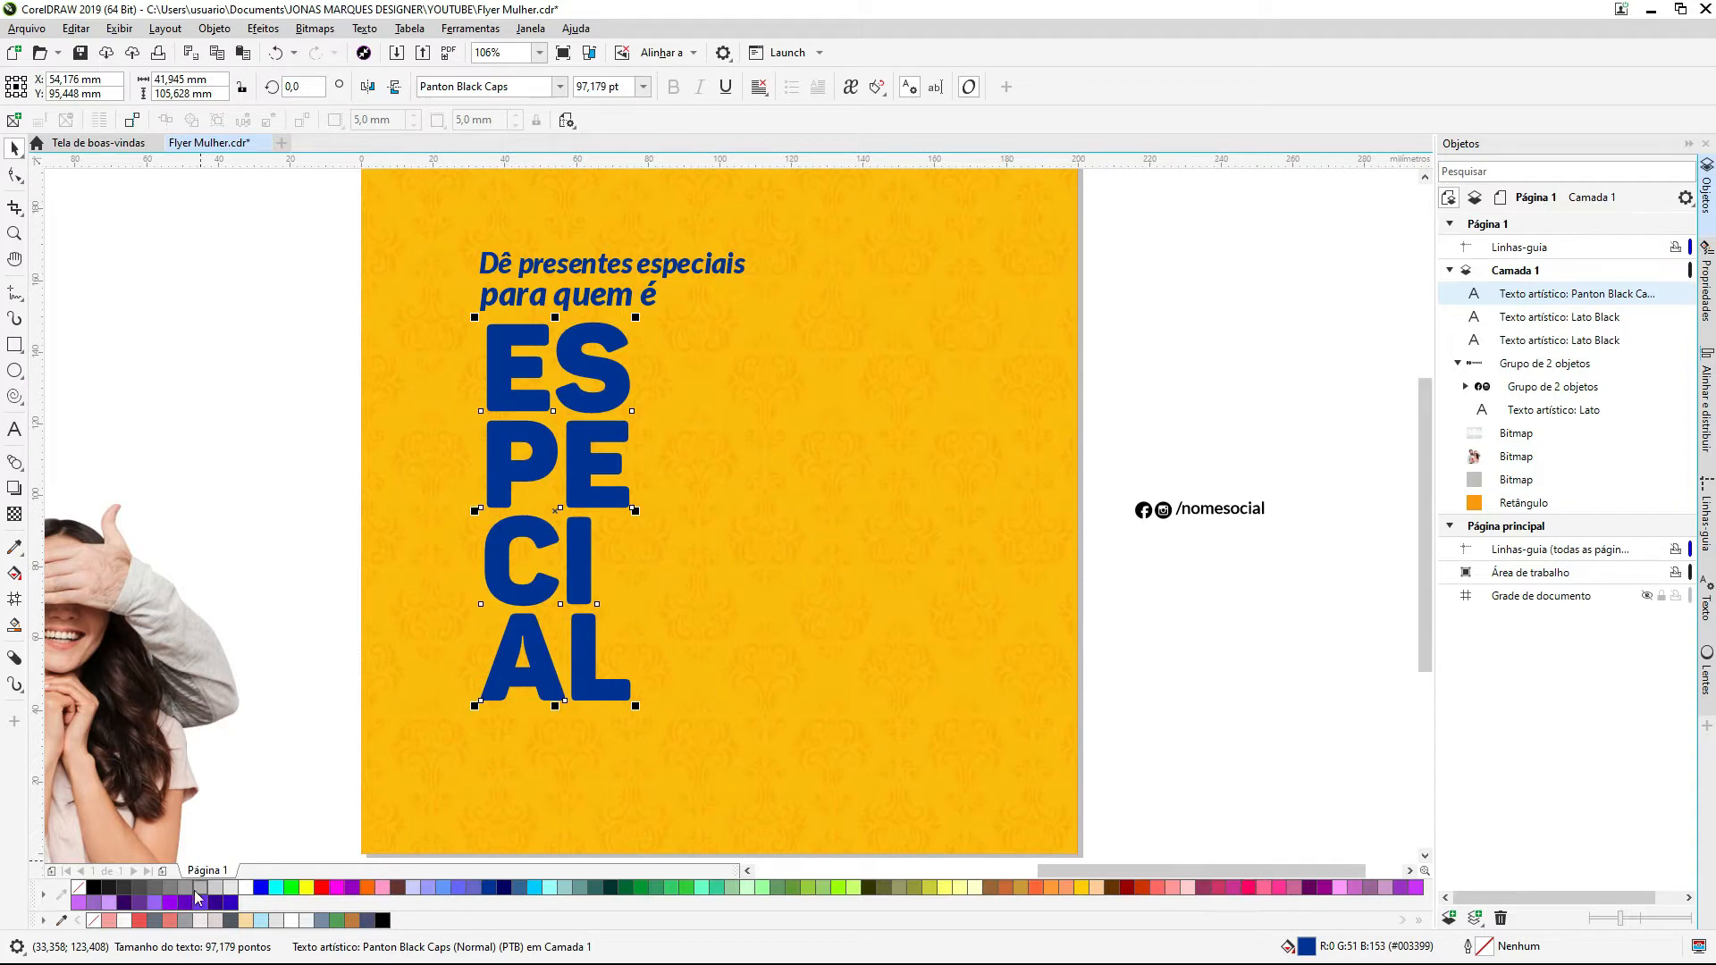
left_click_drag(603, 400, 596, 356)
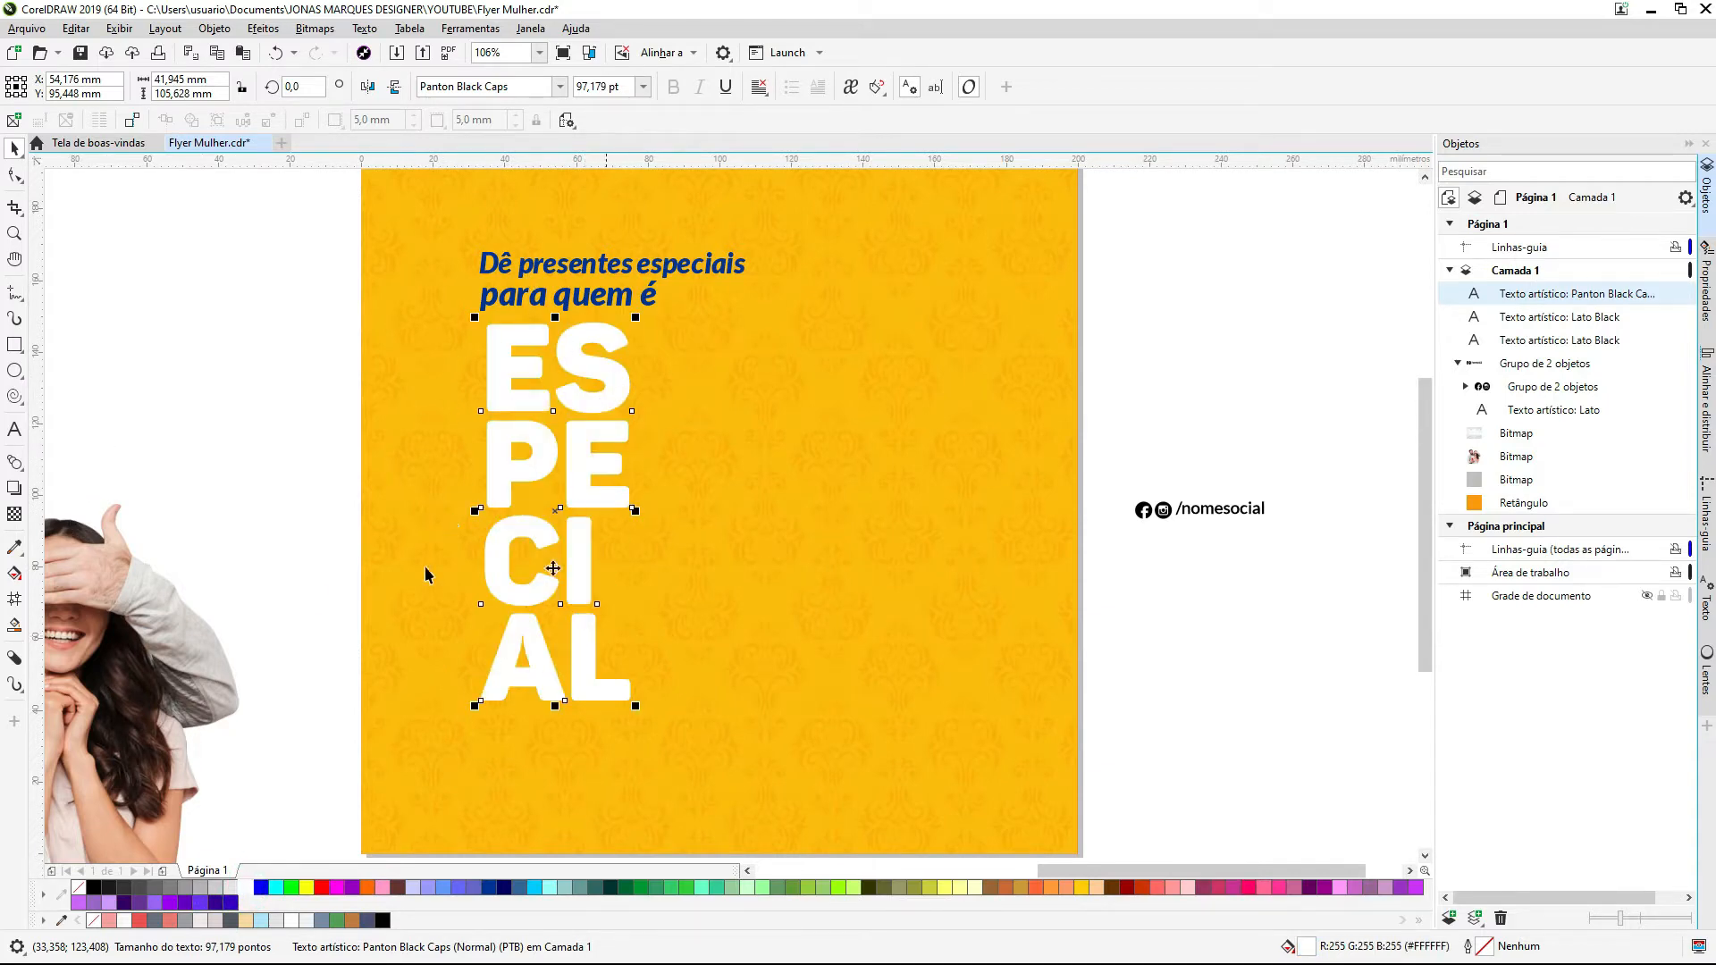
Step: Apply a one-step outside contour of 2.0 mm with rounded corners to the white ESPECIAL text
left_click(16, 462)
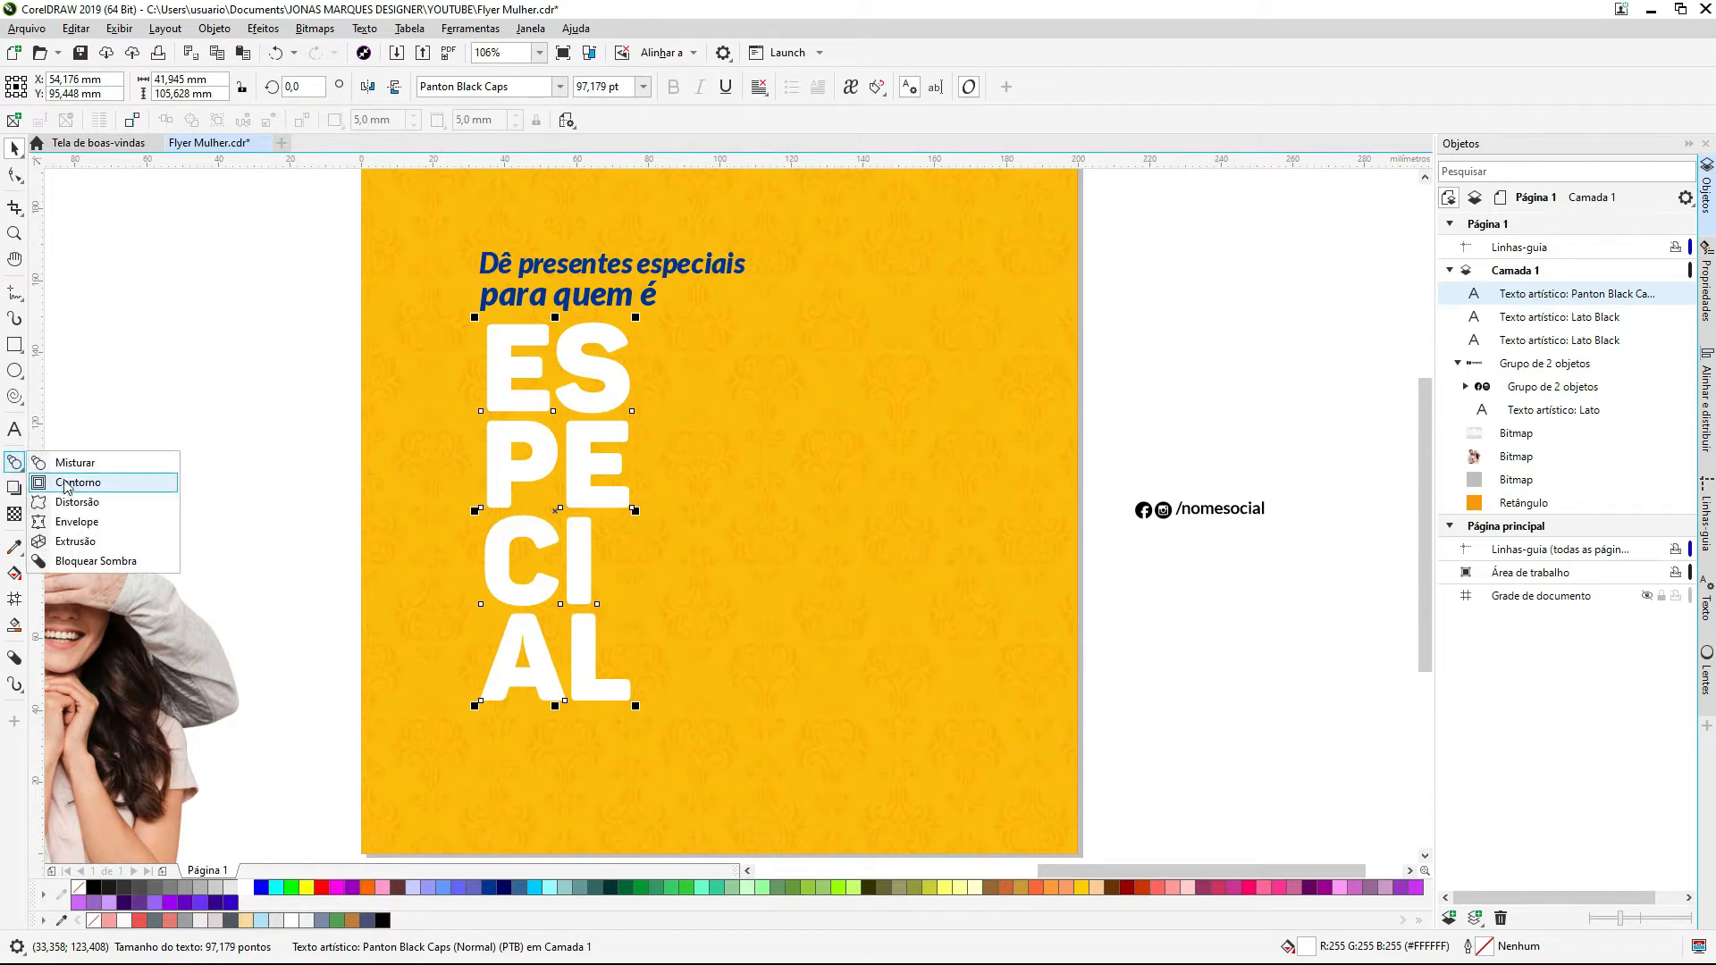
left_click(51, 483)
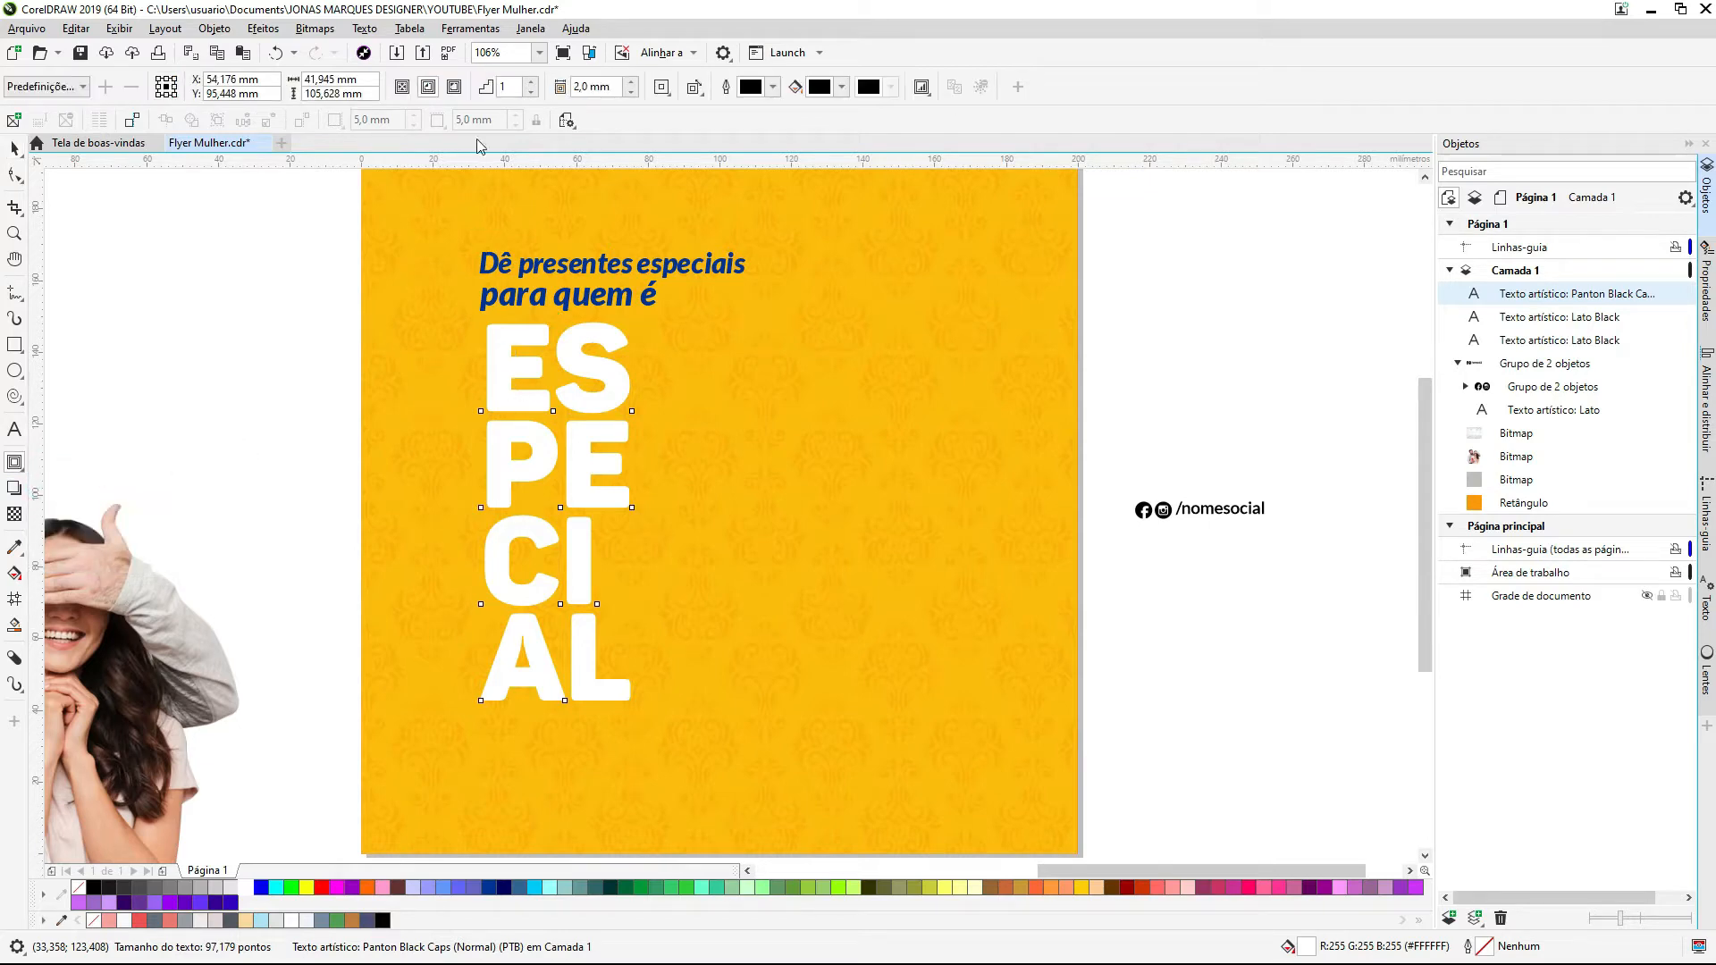
left_click(454, 87)
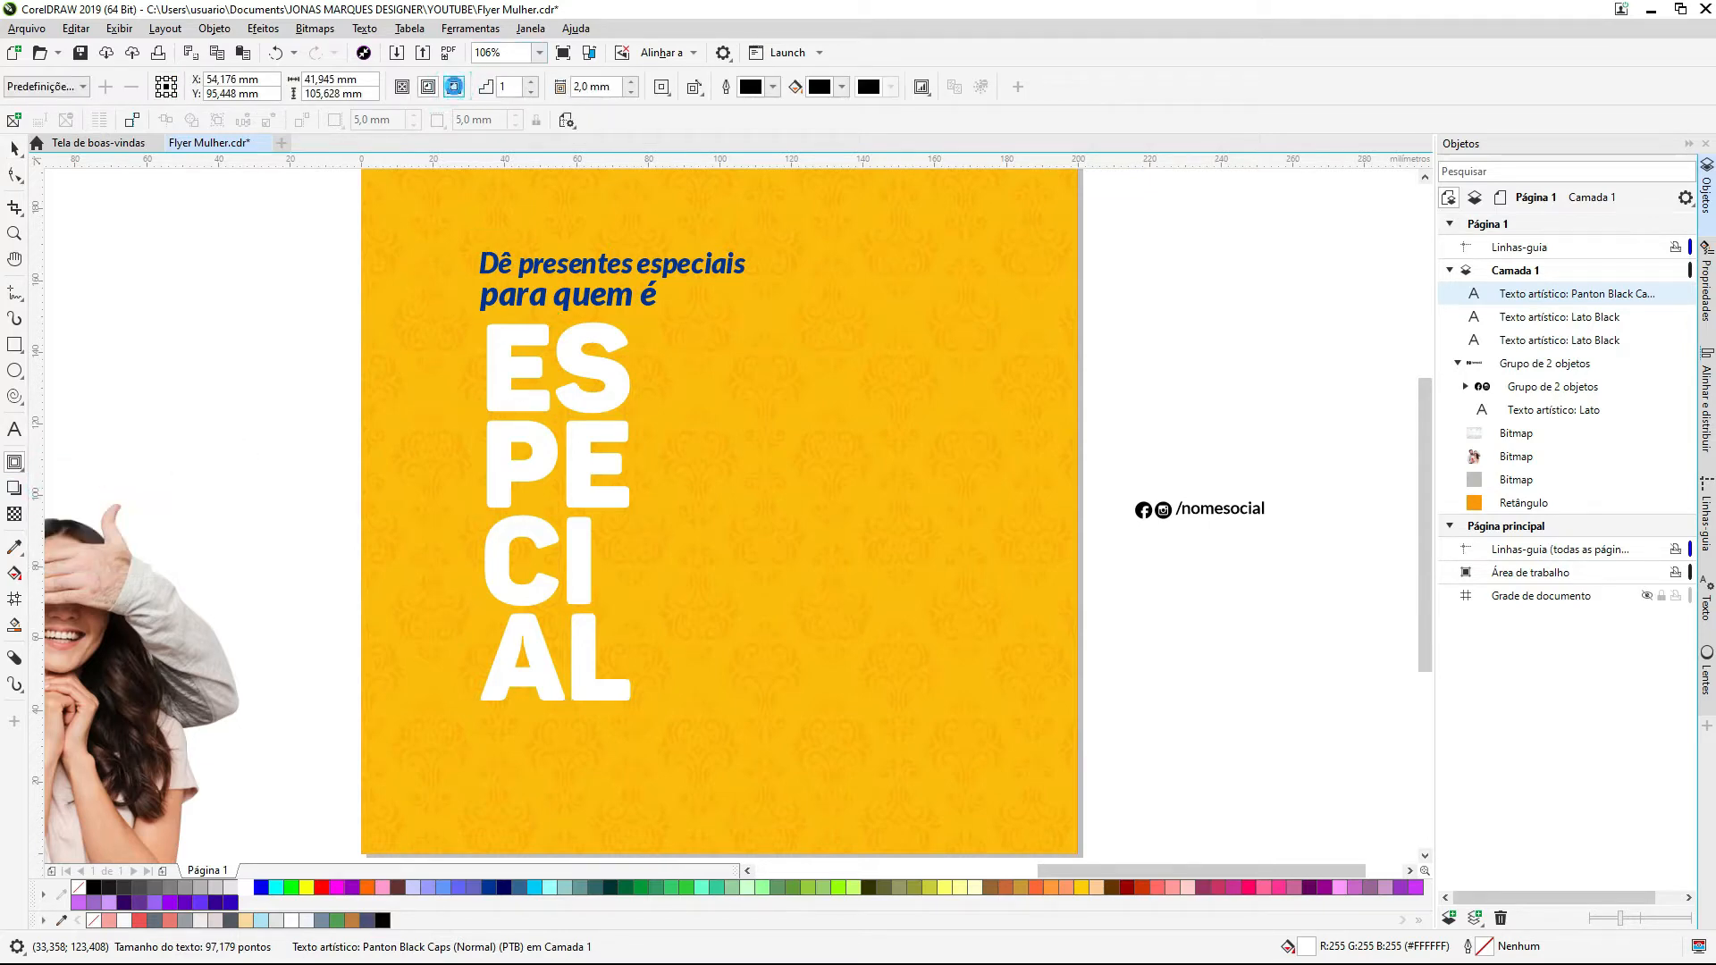
left_click(661, 87)
left_click(676, 129)
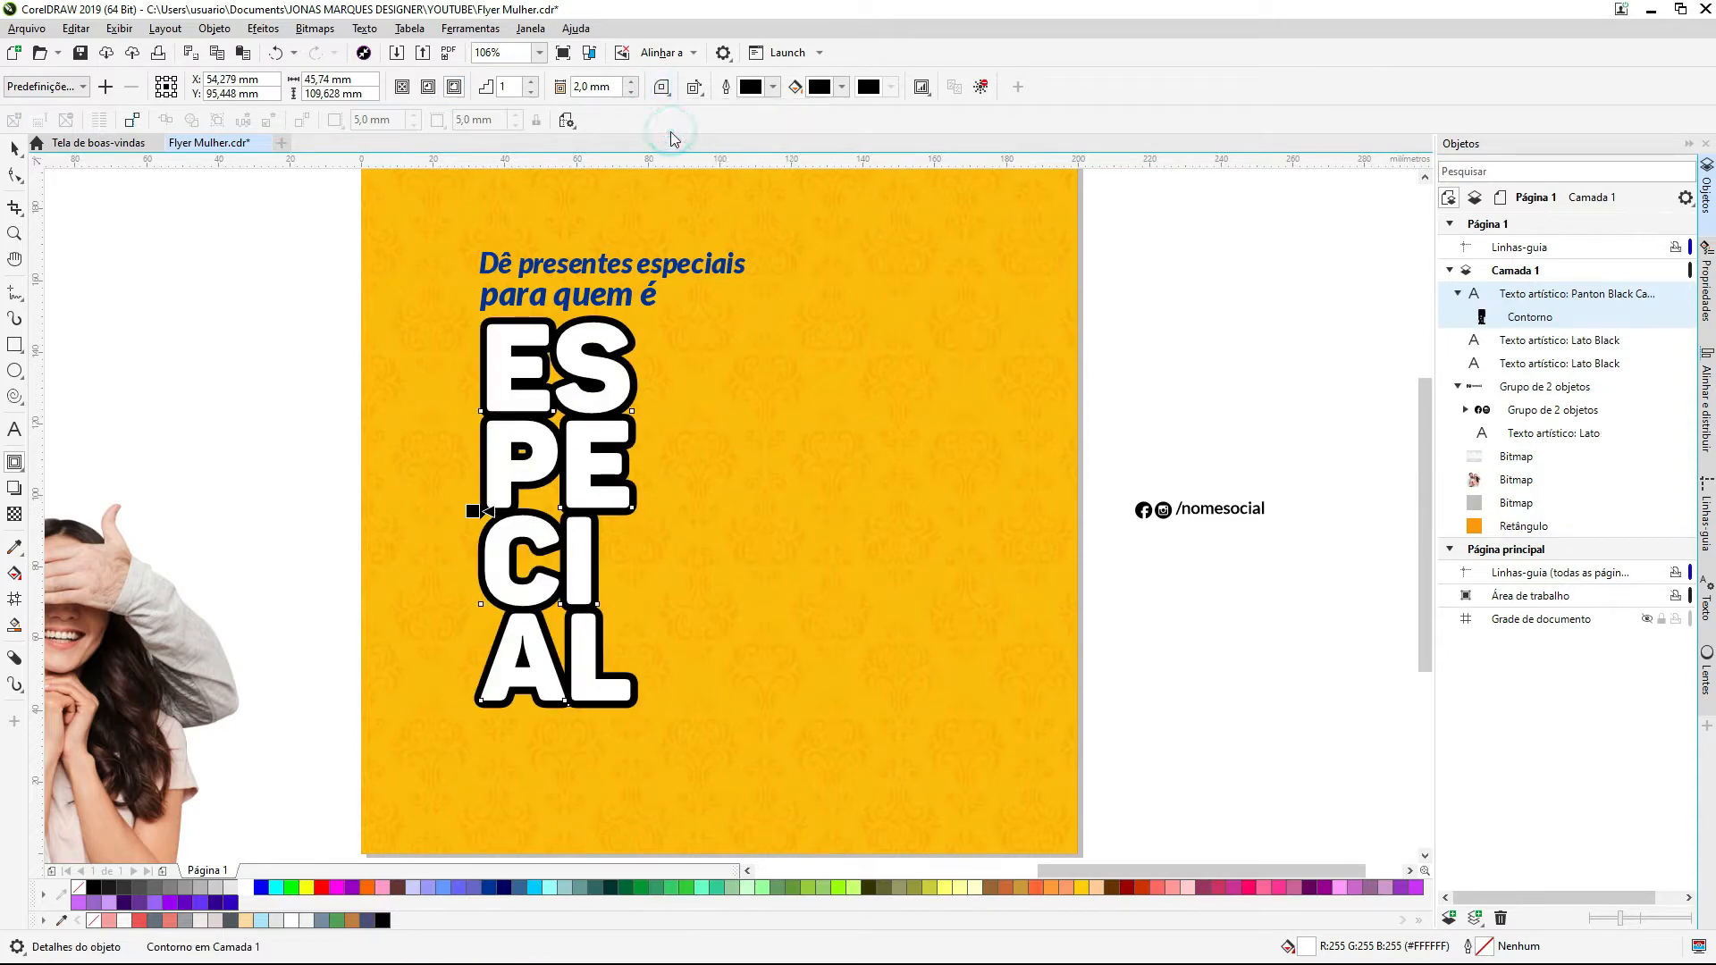
Step: Set the contour offset around ESPECIAL to 4.0 mm
left_click(630, 81)
left_click(630, 81)
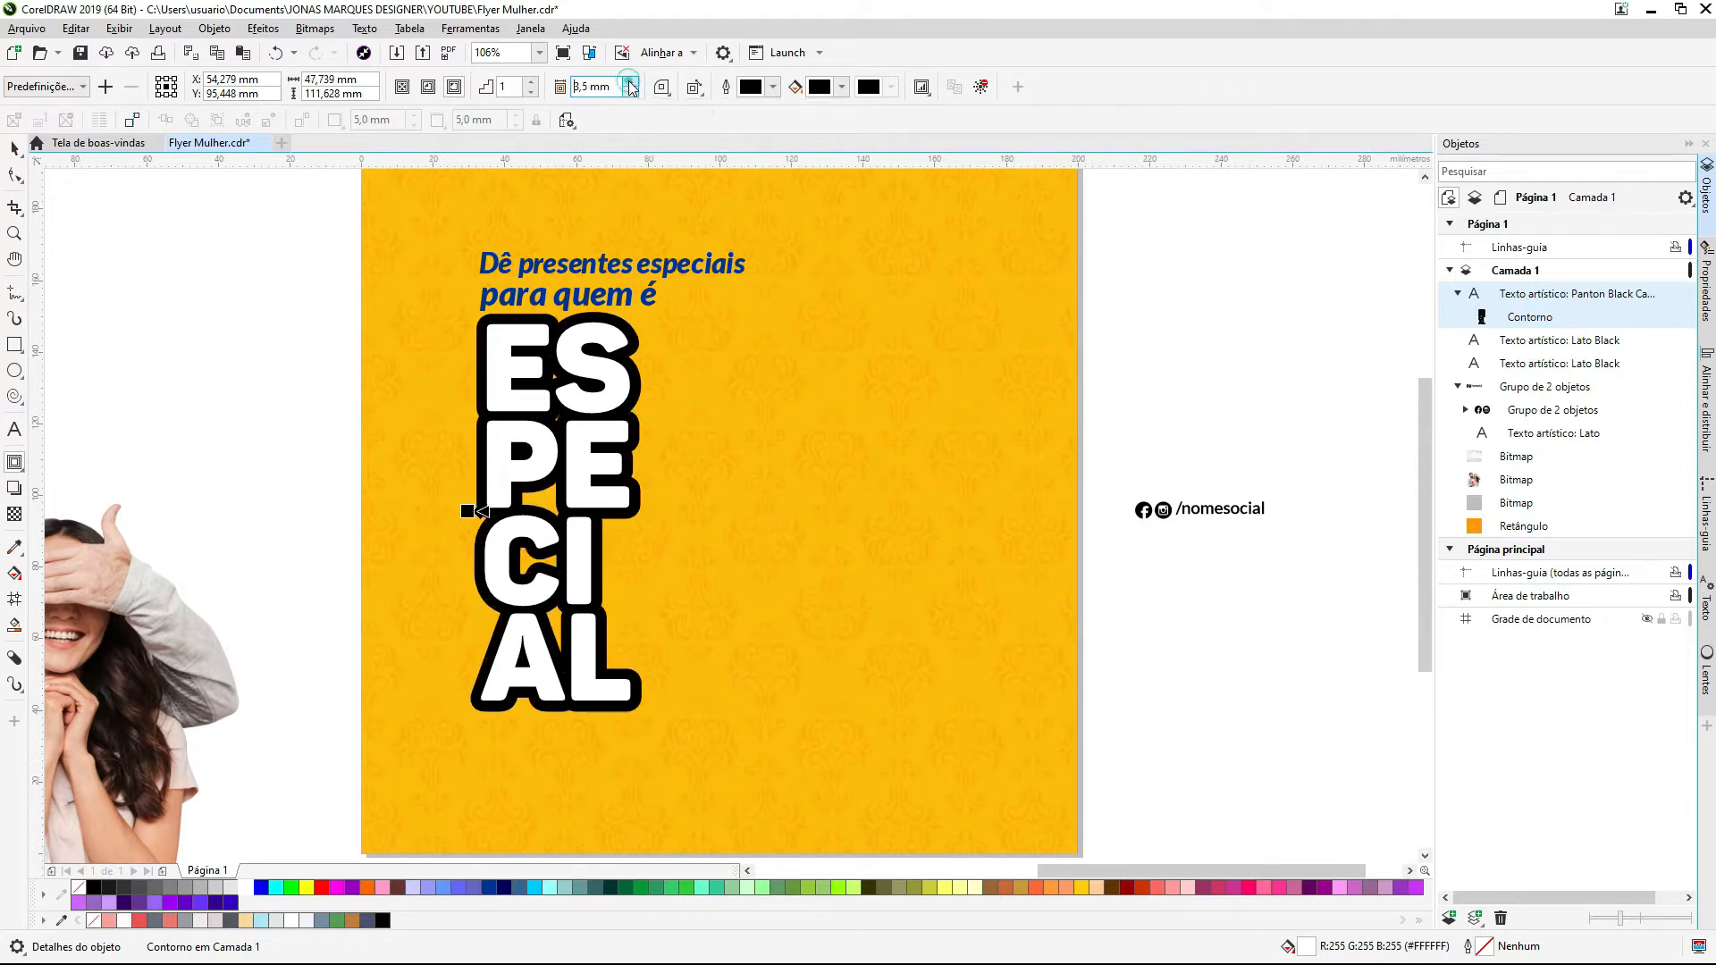
left_click(630, 81)
left_click(630, 82)
key("space")
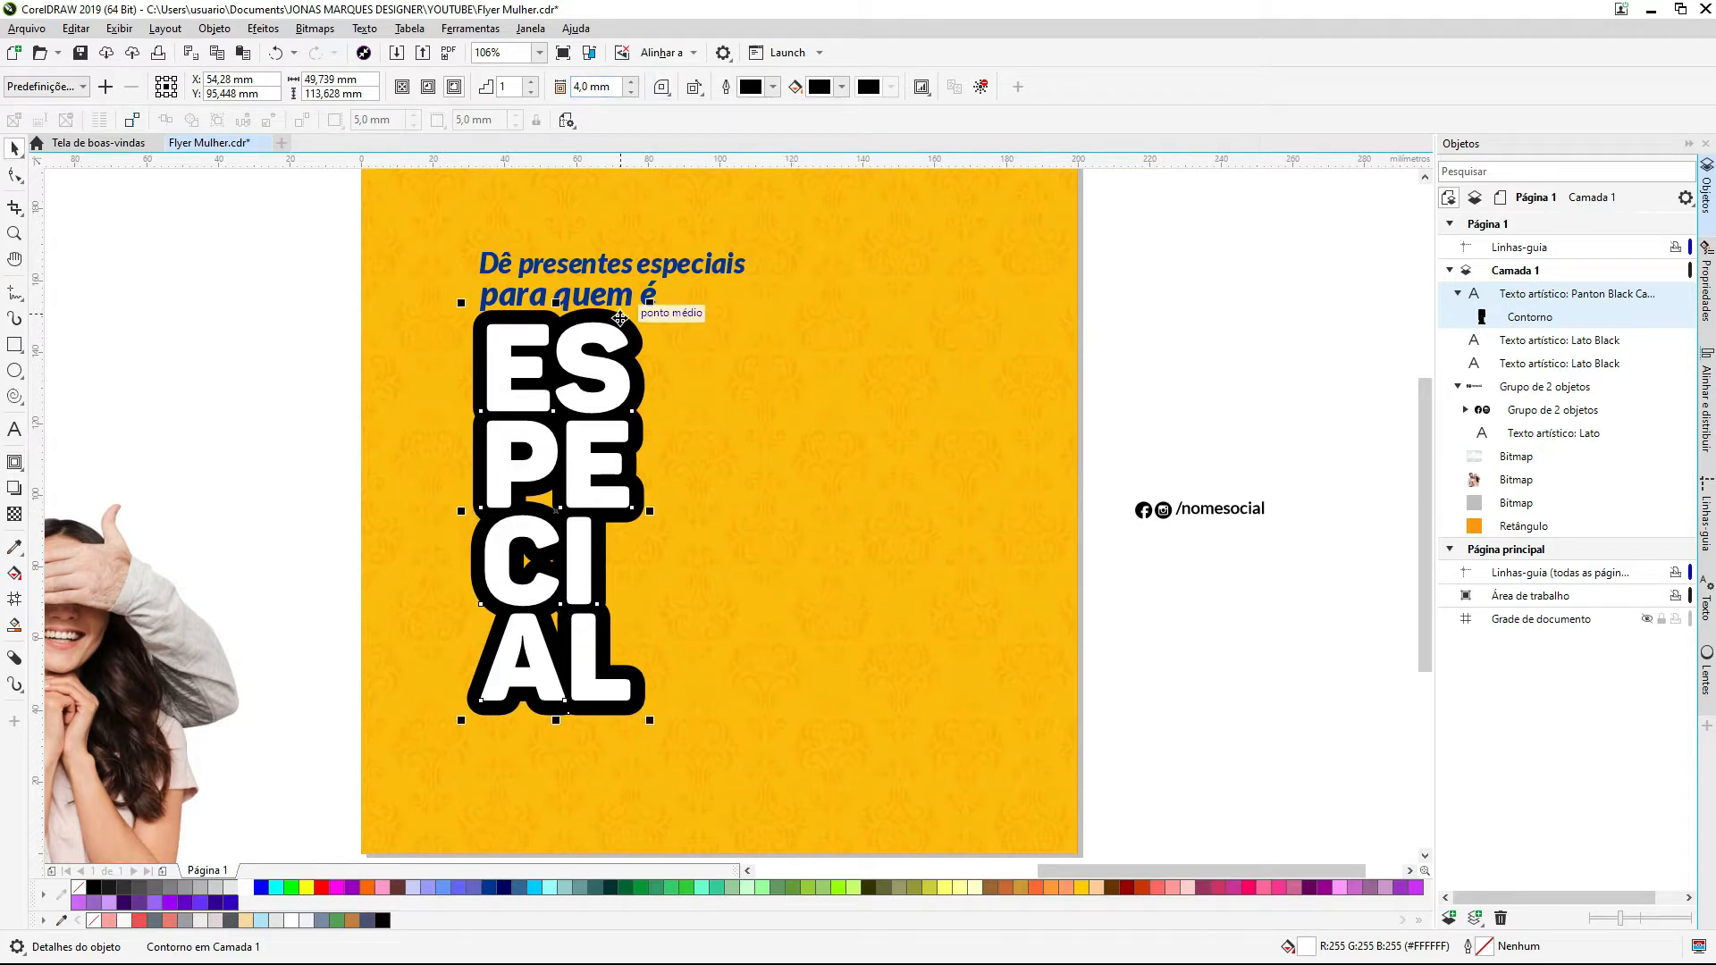
Step: Break the contour apart from the ESPECIAL text into a separate curve, test-moving the curve aside and undoing that move
left_click(257, 288)
left_click(507, 317)
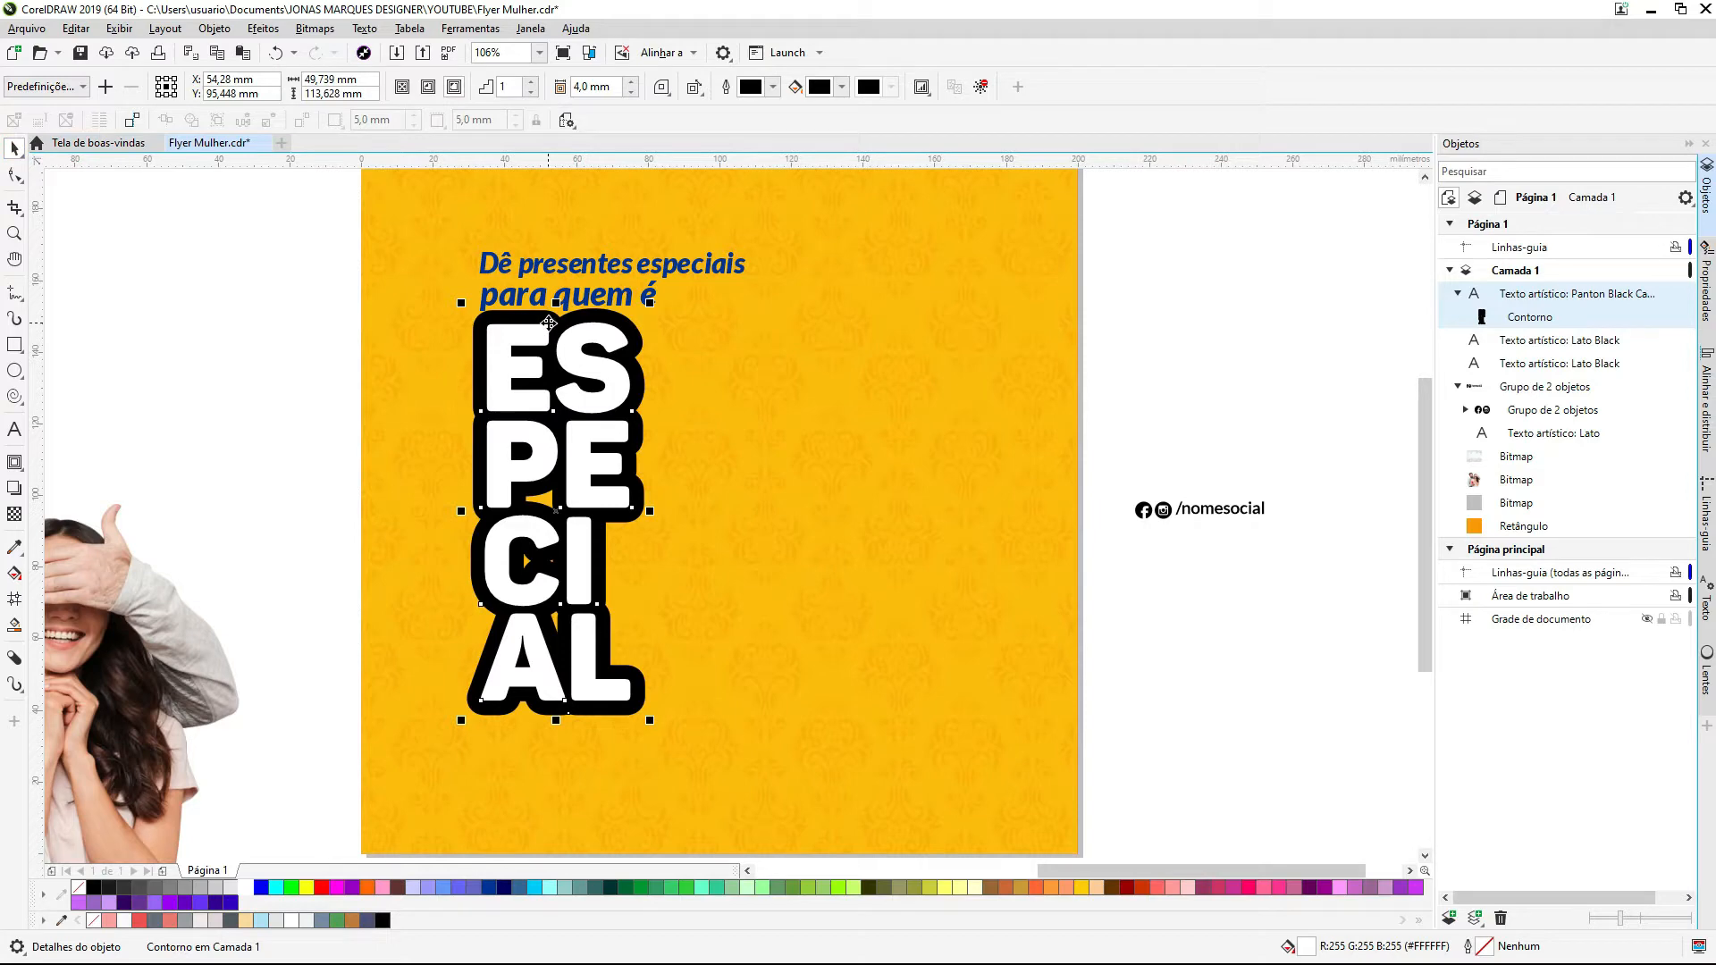
key("ctrl+k")
left_click(313, 348)
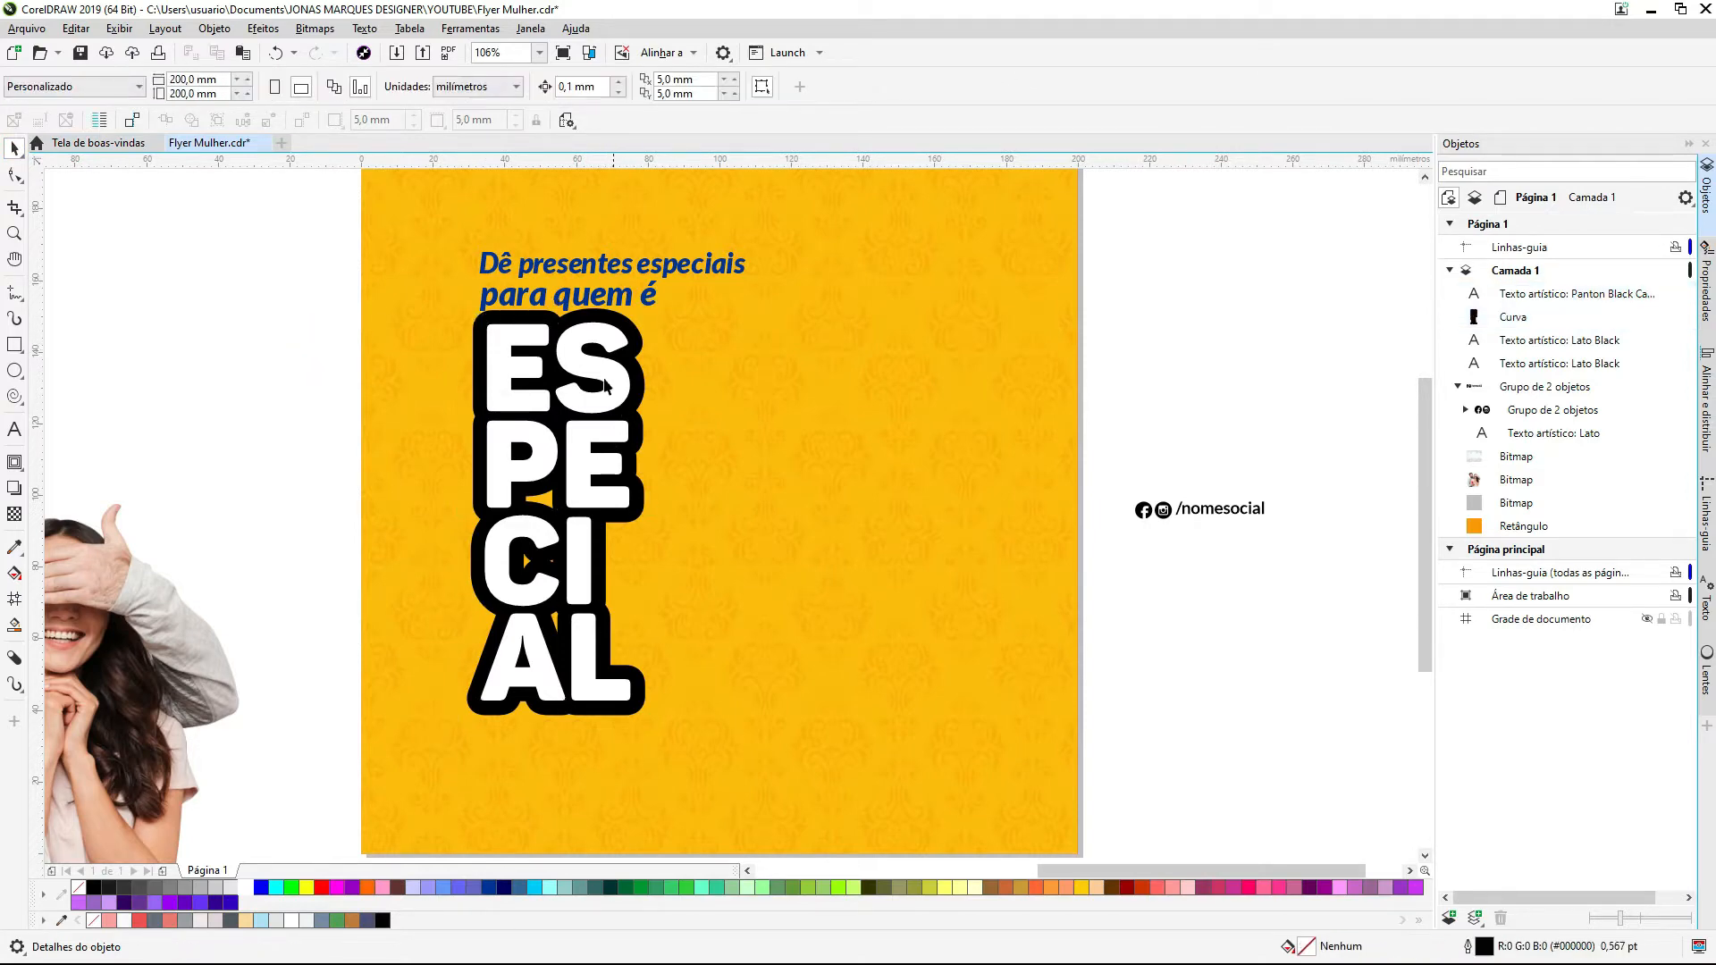
left_click_drag(560, 324, 768, 328)
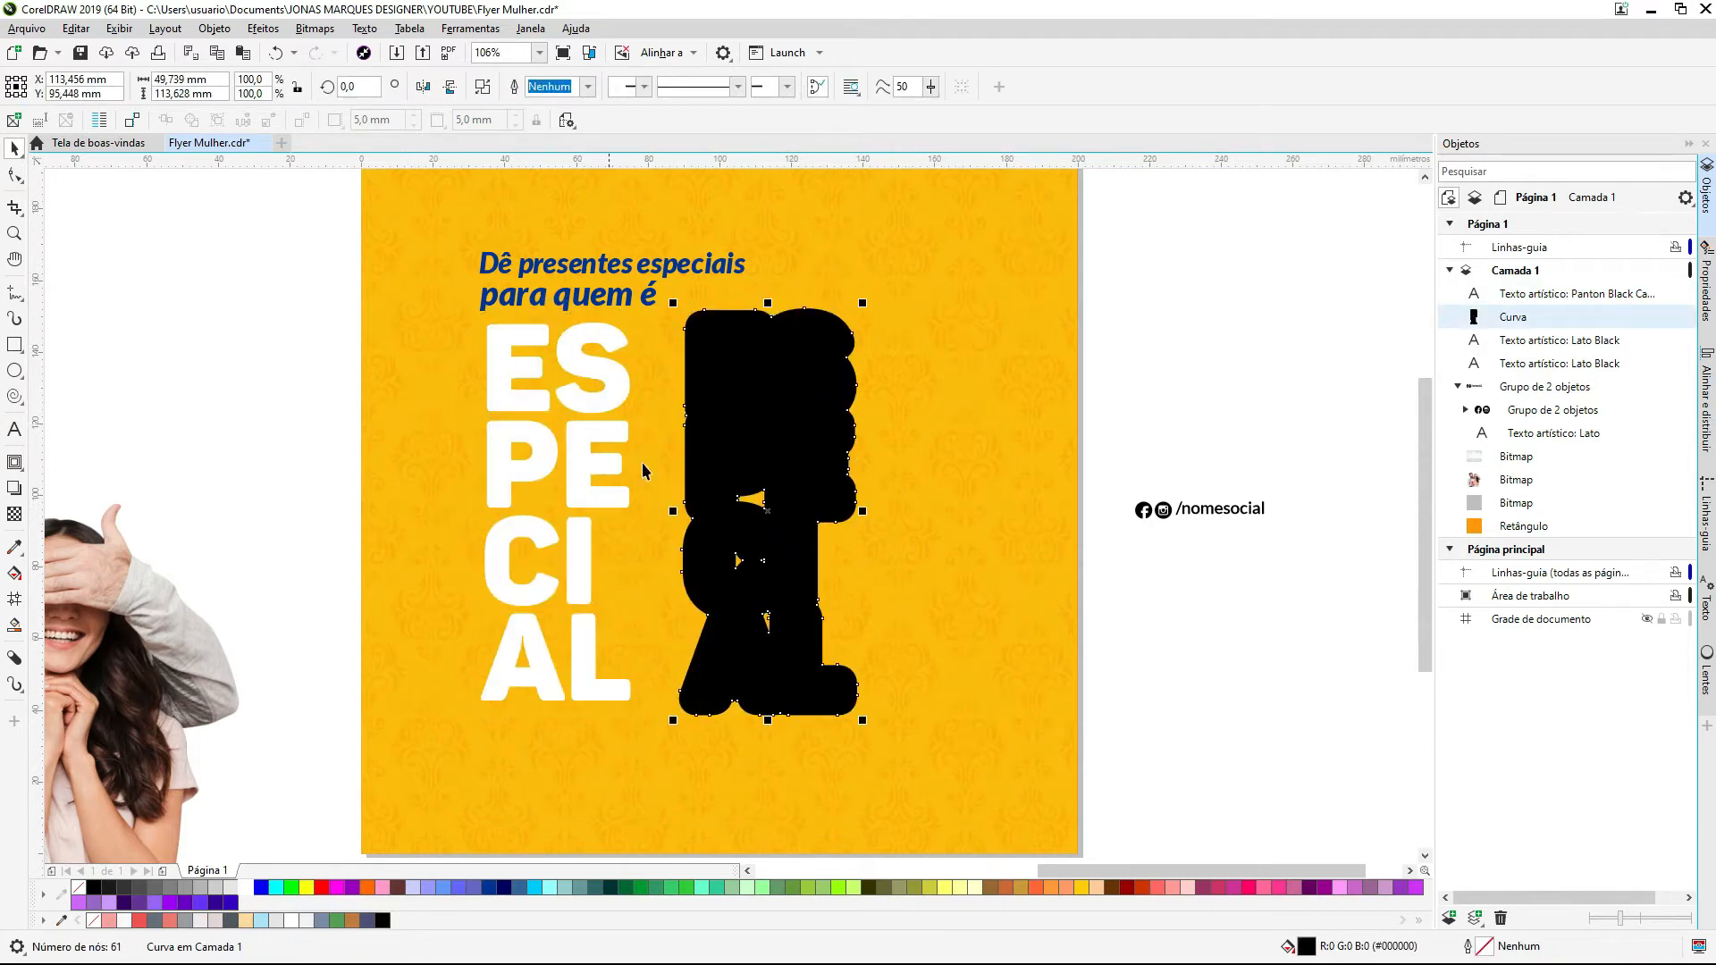
key("ctrl+z")
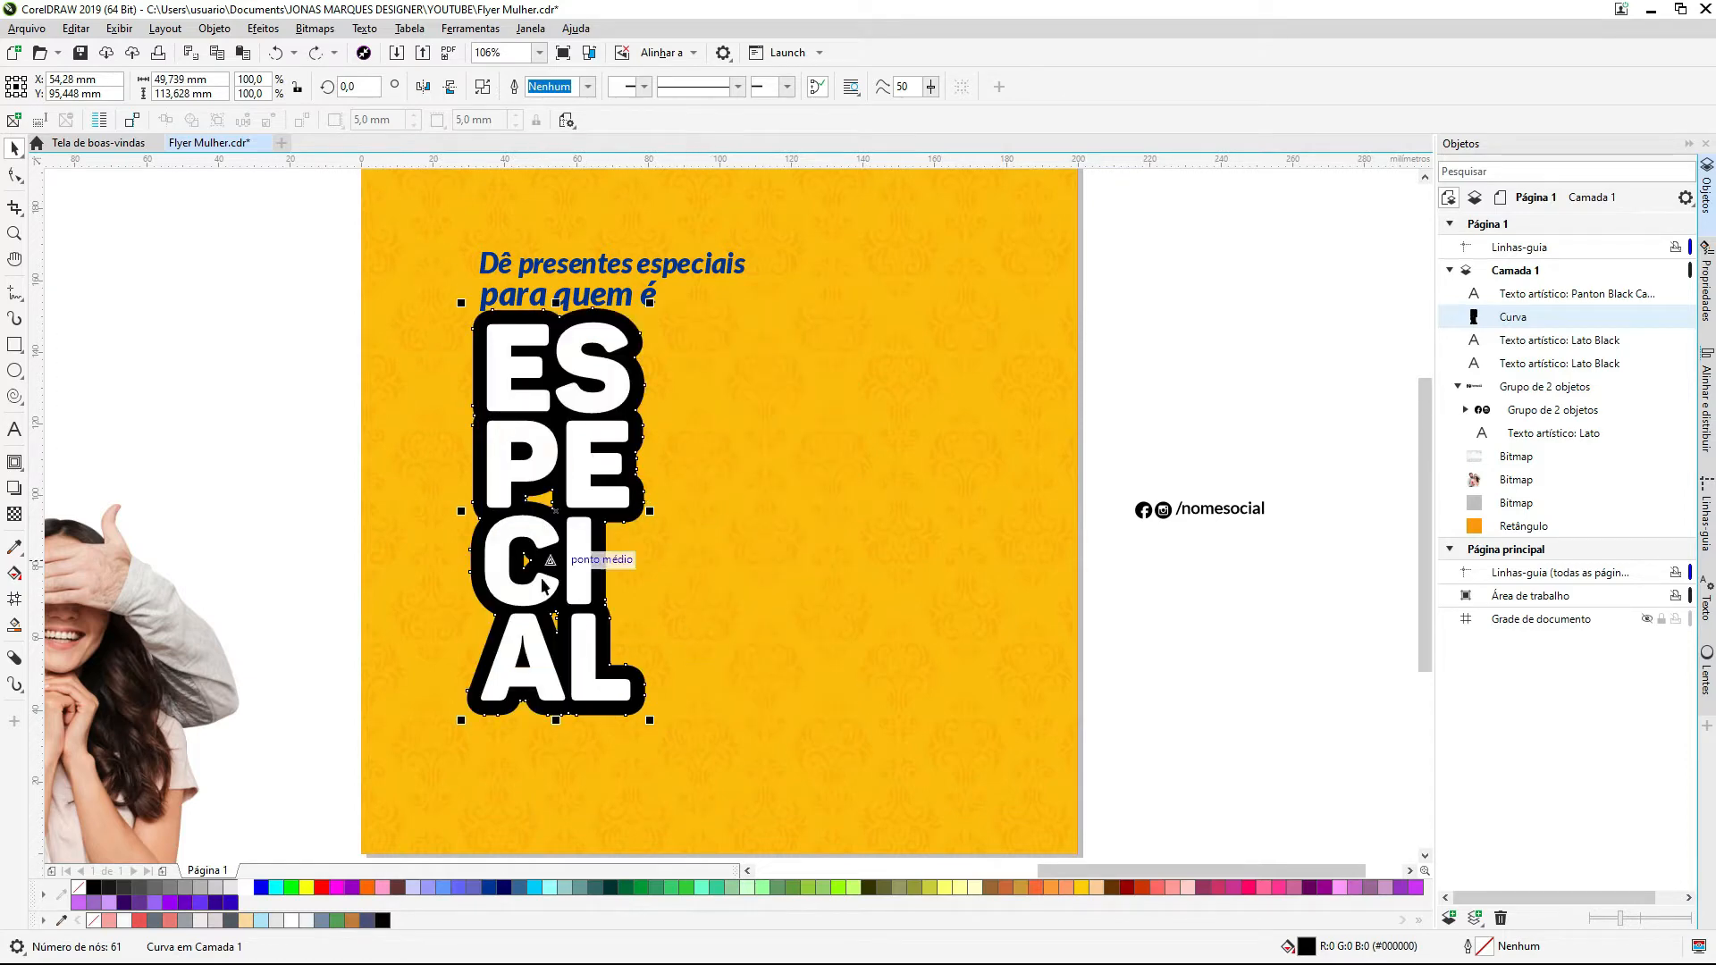
Step: Delete the nodes of the small holes inside the black outline curve so the backing behind ESPECIAL is solid
scroll(542, 606, "up", 2)
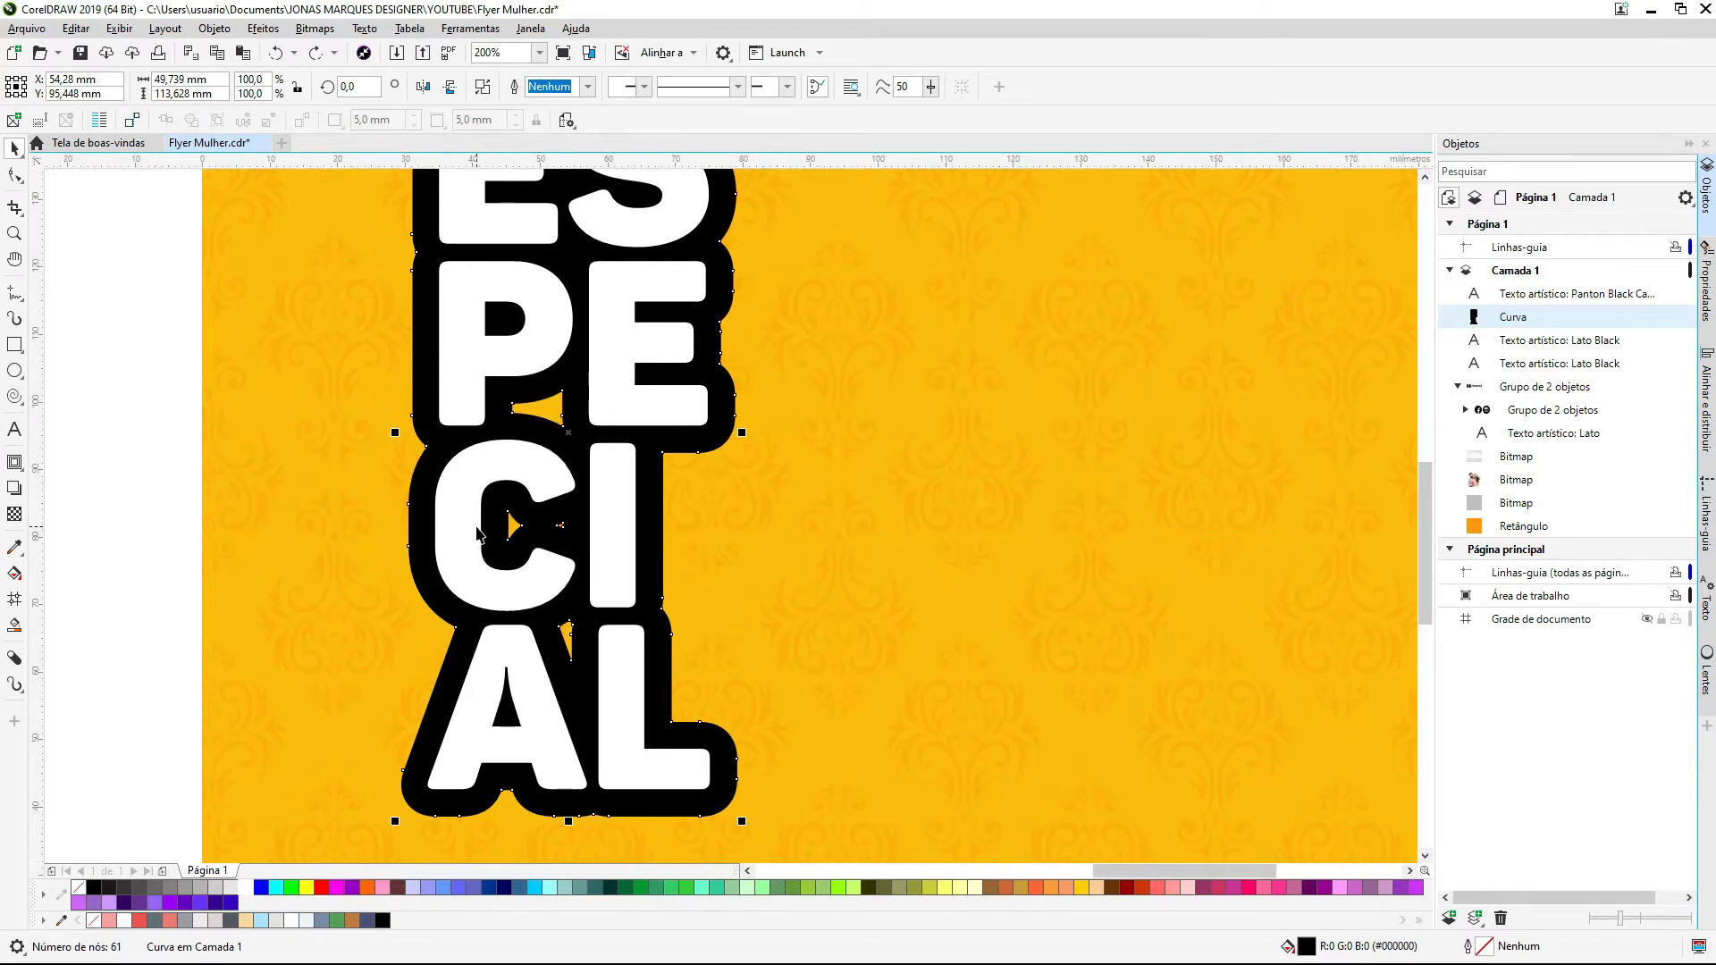
key("F10")
left_click_drag(600, 361, 477, 689)
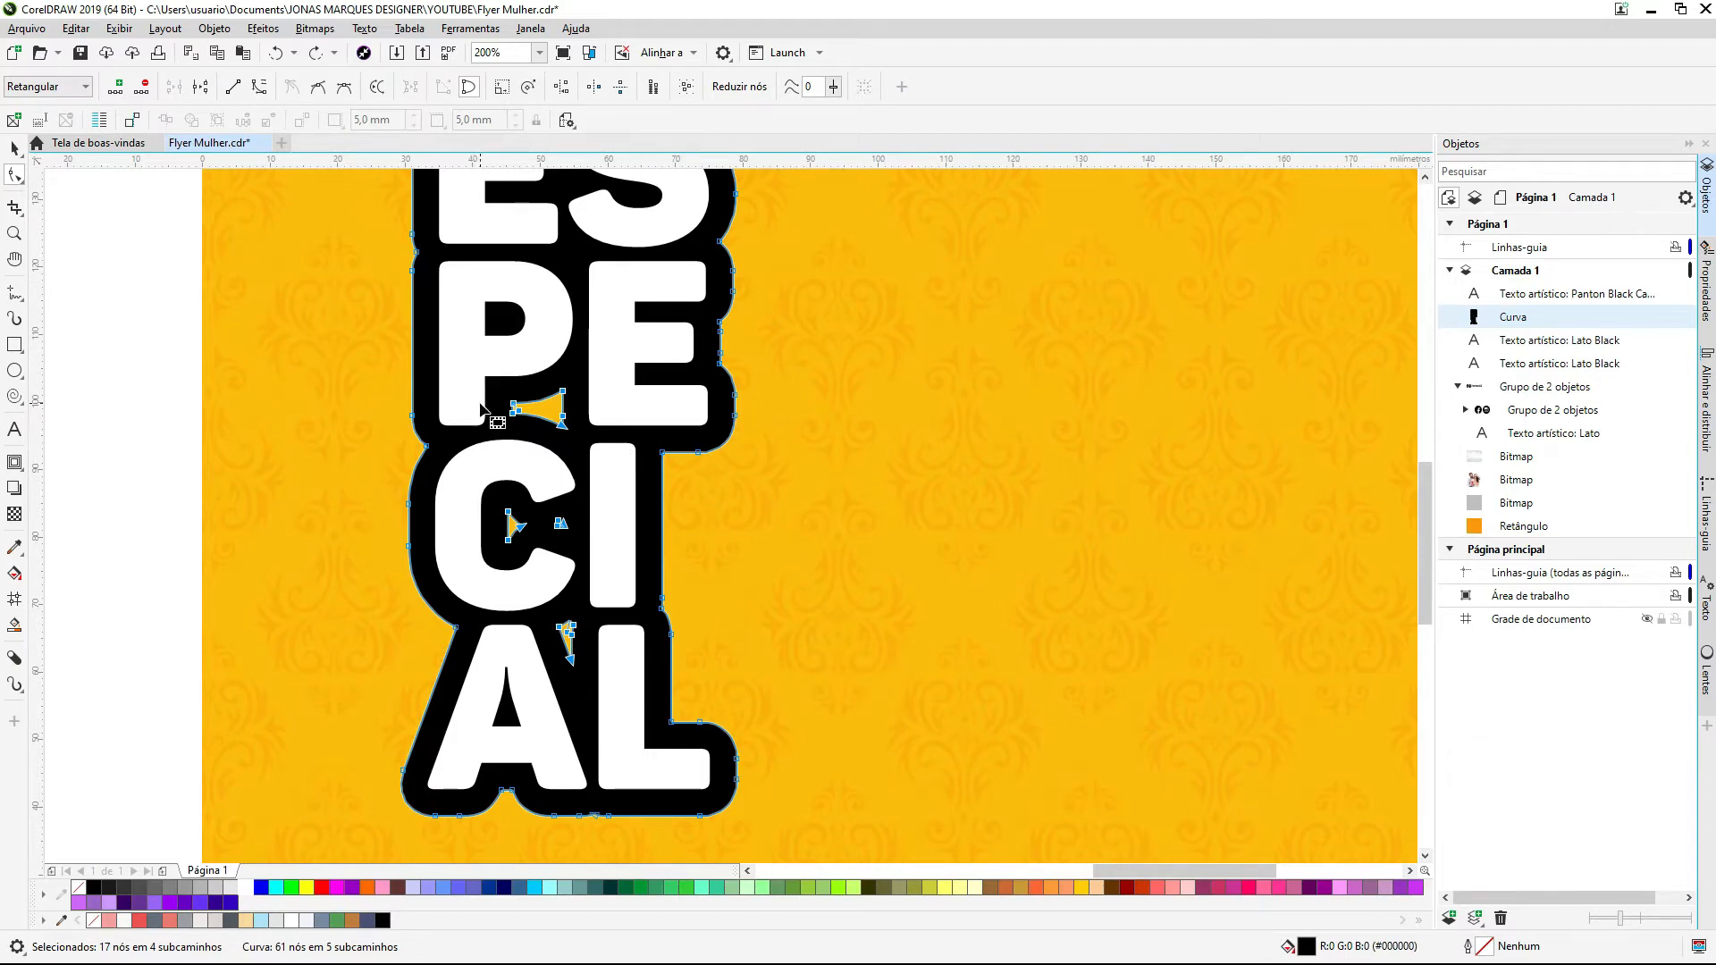
left_click_drag(607, 341, 458, 639)
key("Delete")
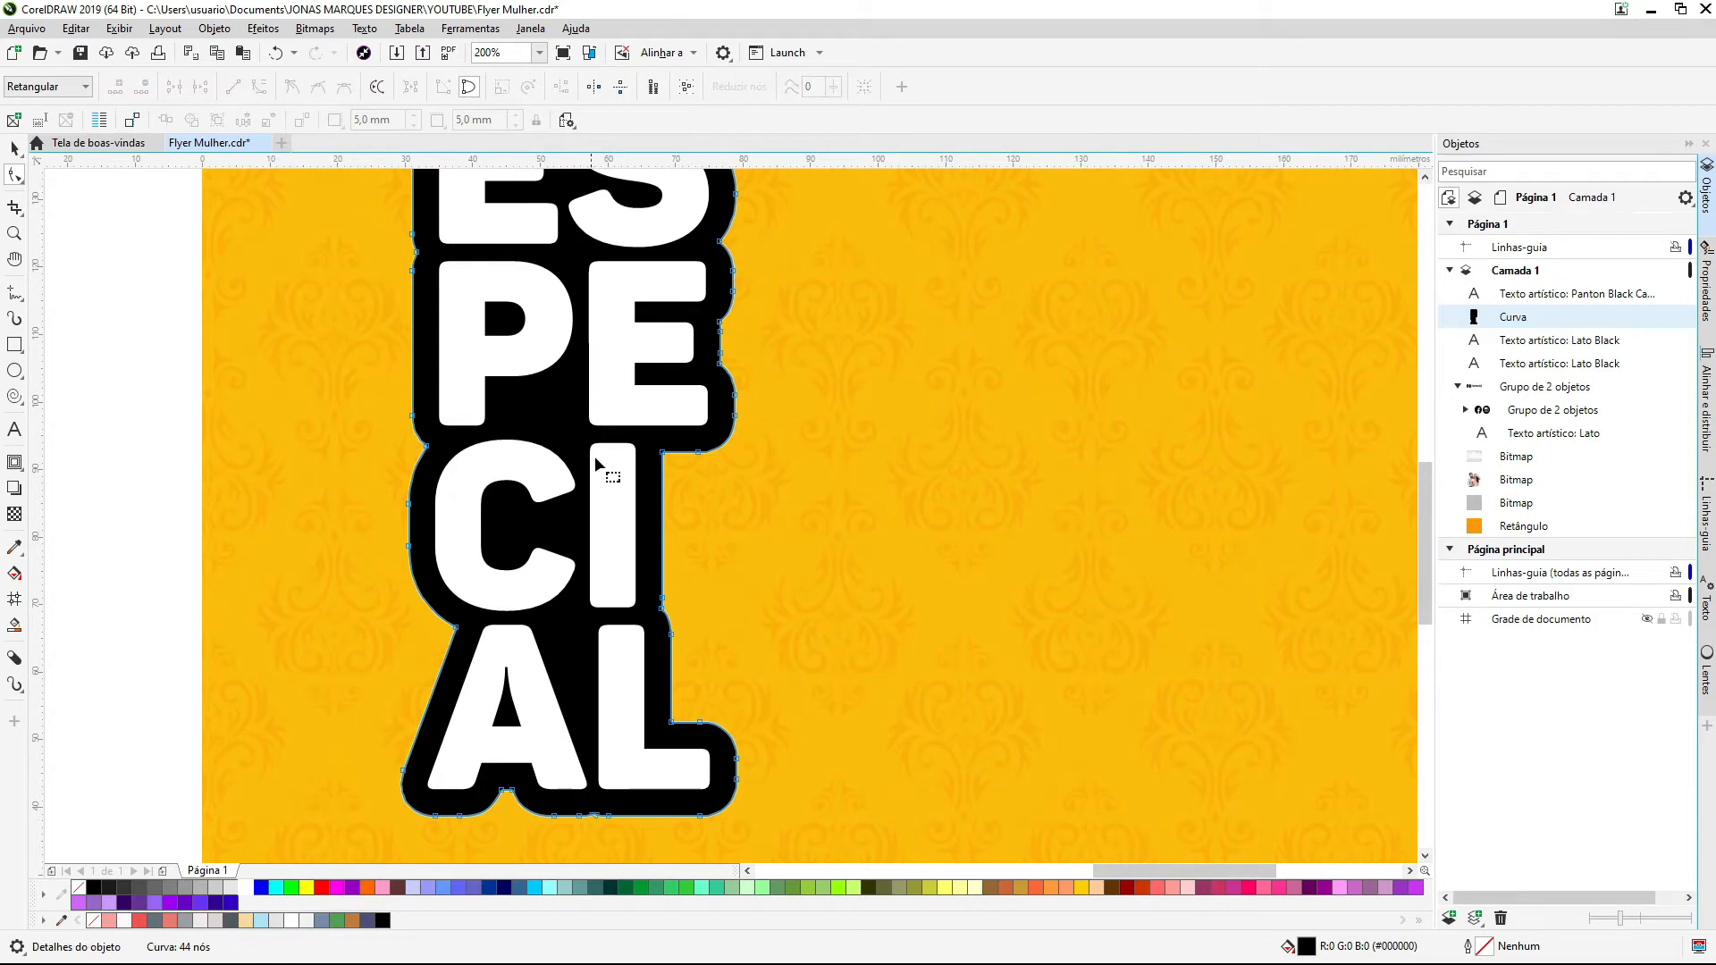
key("space")
Step: Fill the outline curve with dark blue and move it together with the white ESPECIAL text down about 3 mm
scroll(625, 495, "down", 1)
key("F2")
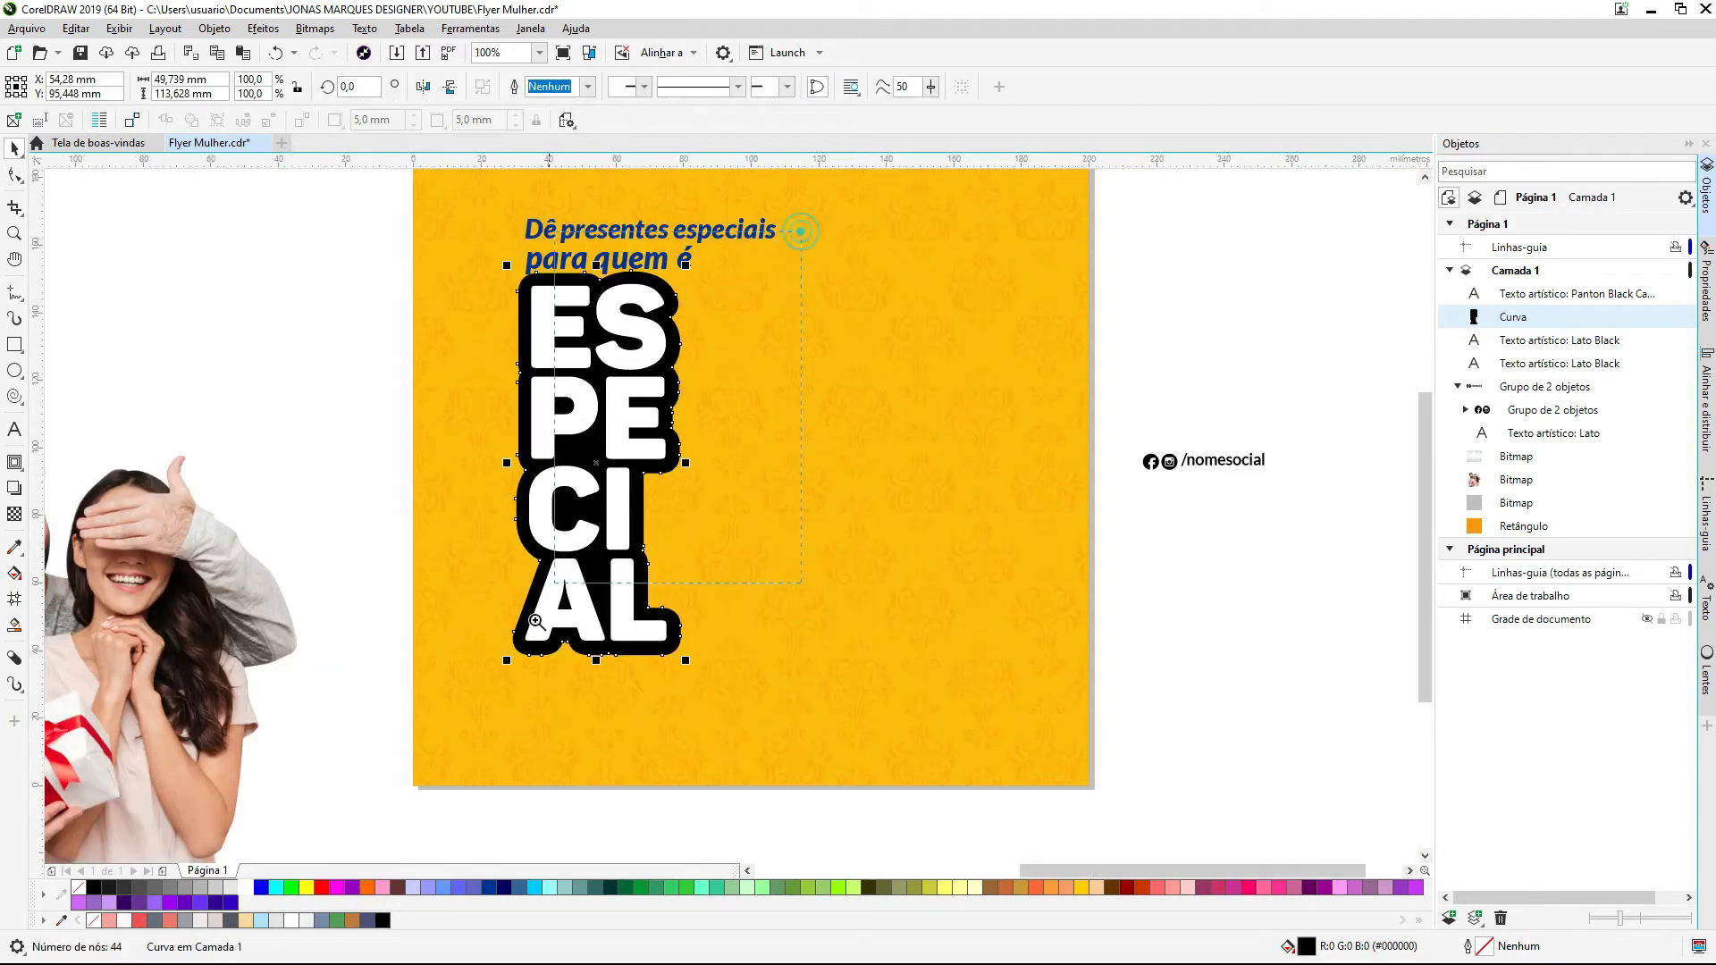
left_click_drag(802, 228, 420, 776)
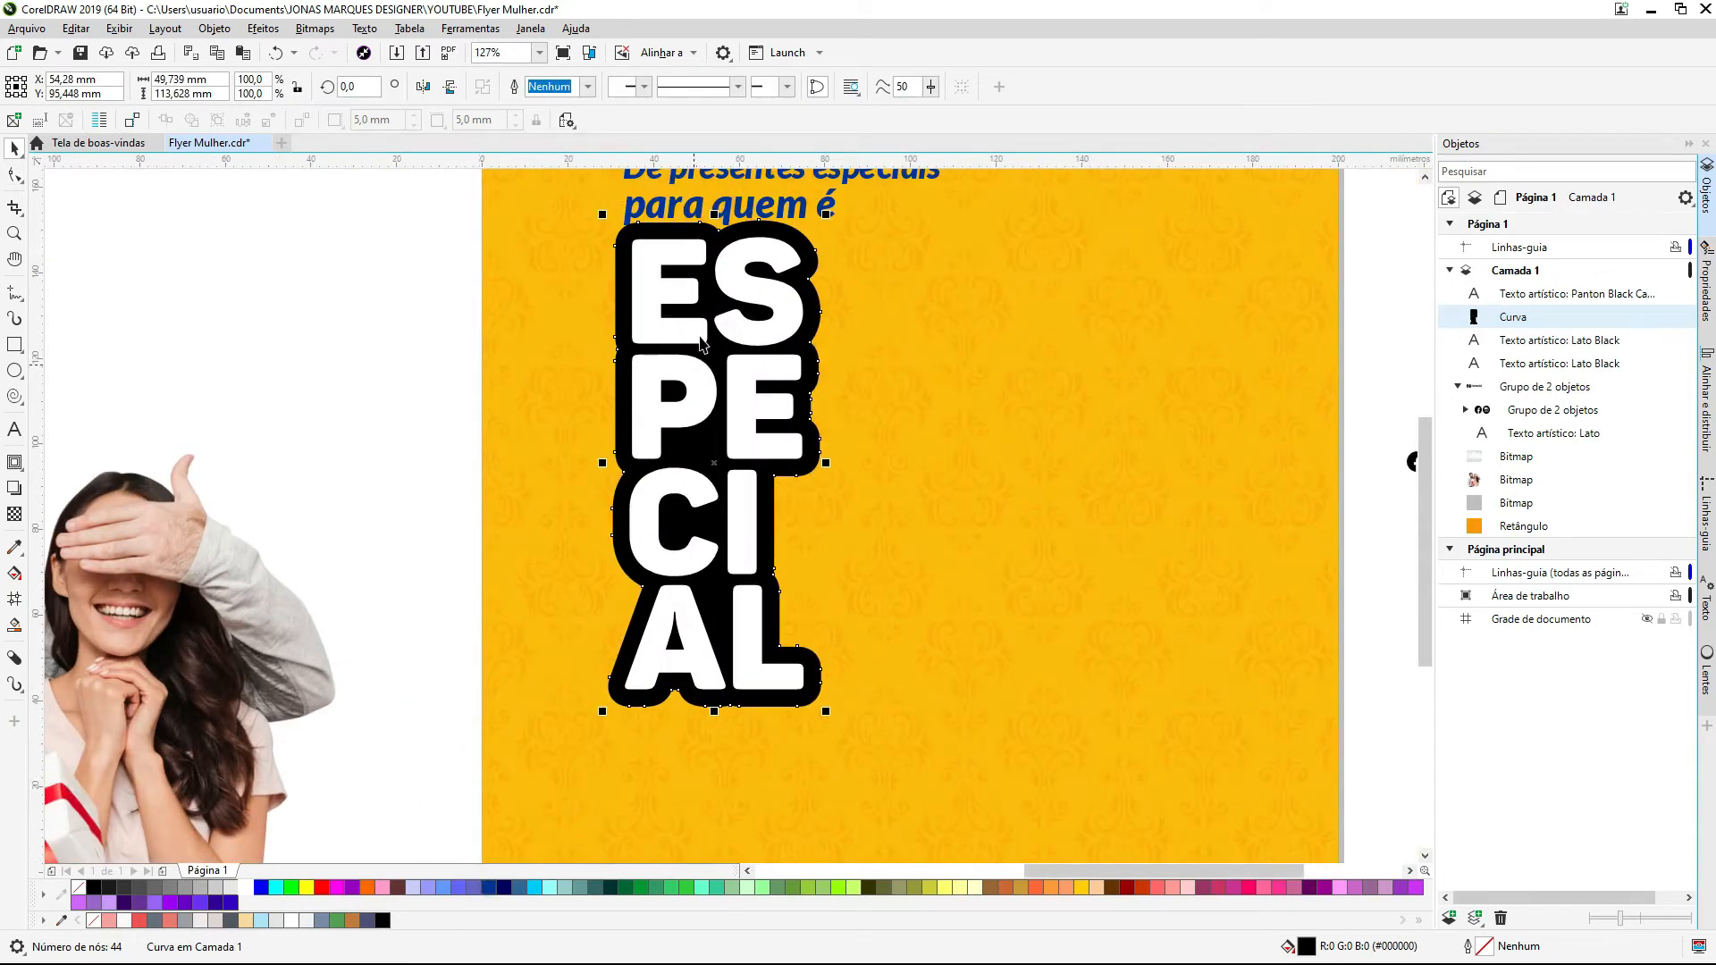
left_click(490, 889)
left_click_drag(384, 210, 935, 731)
left_click_drag(747, 272, 747, 284)
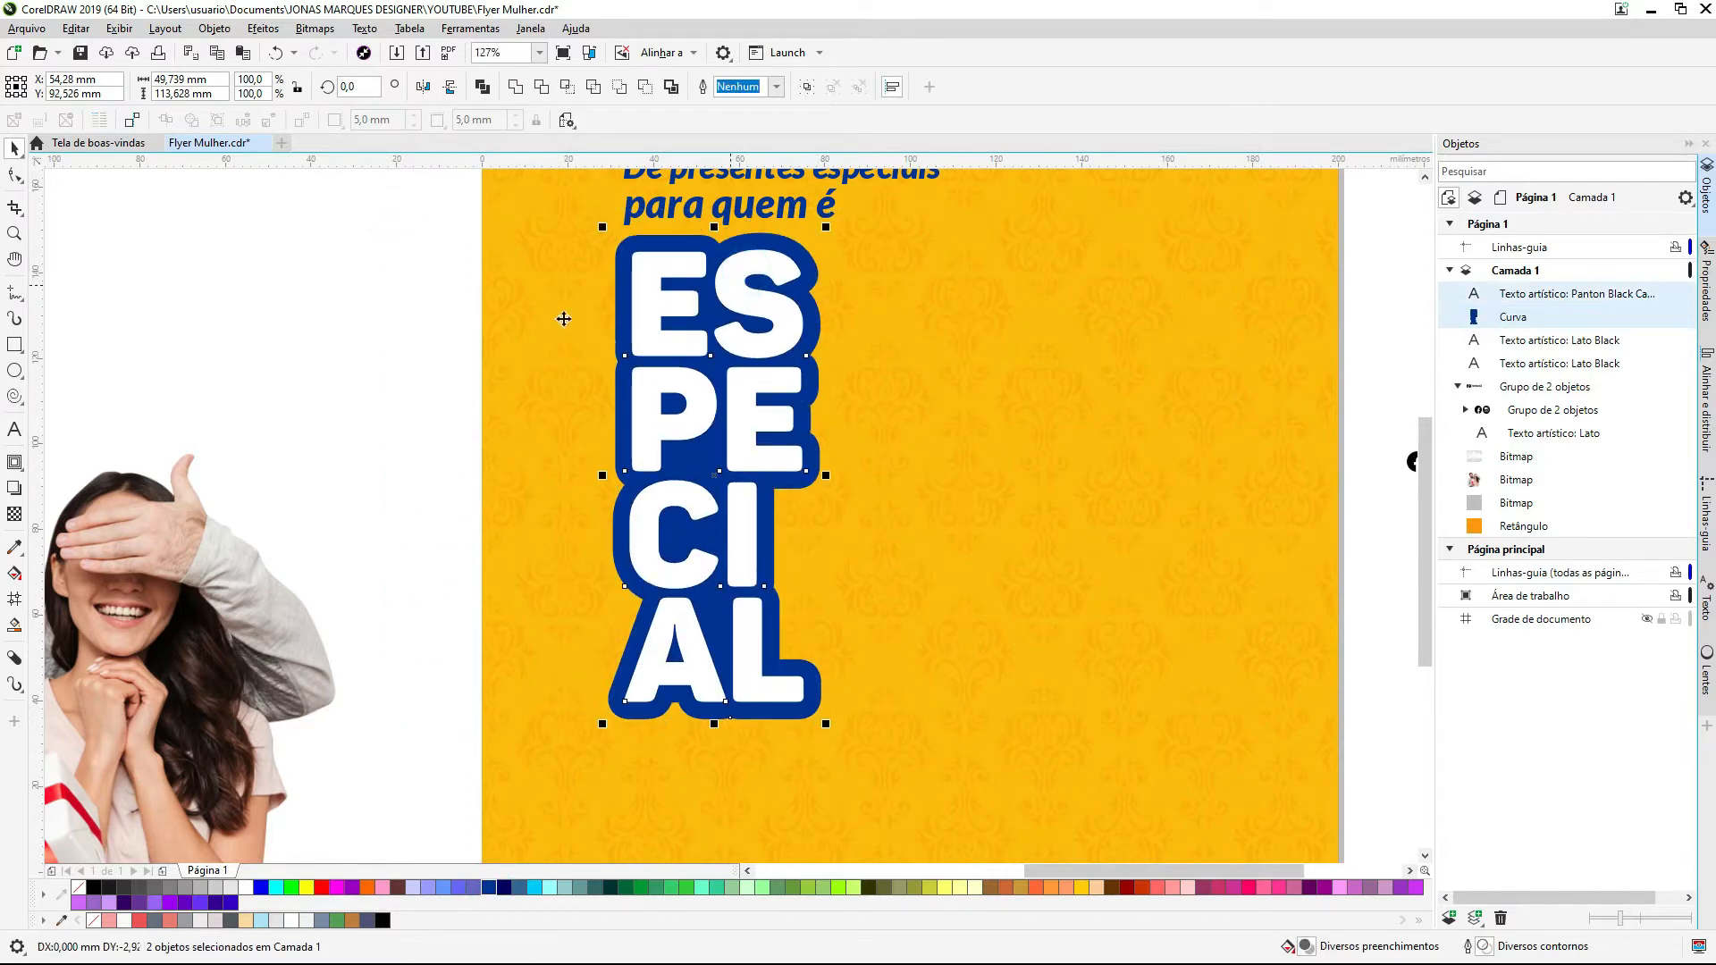
Step: Duplicate the dark blue outline curve behind ESPECIAL, offset about 1.6 mm right and 0.9 mm down
left_click(402, 337)
left_click(765, 318)
double_click(775, 253)
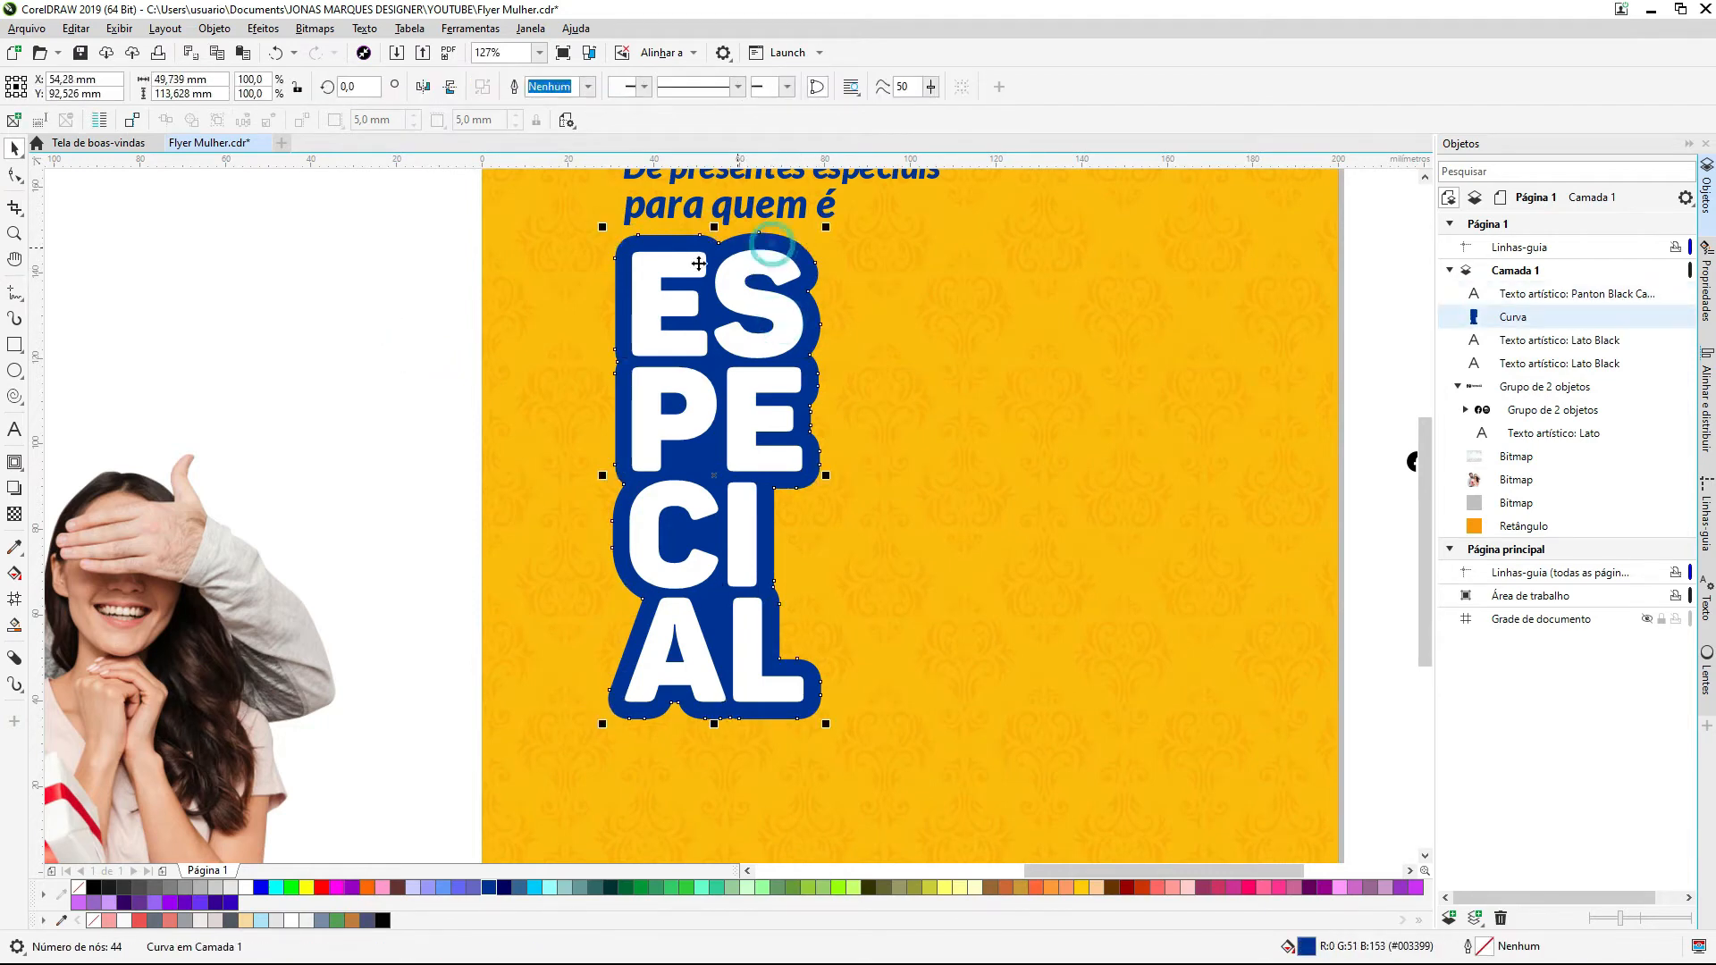
left_click_drag(702, 241, 935, 489)
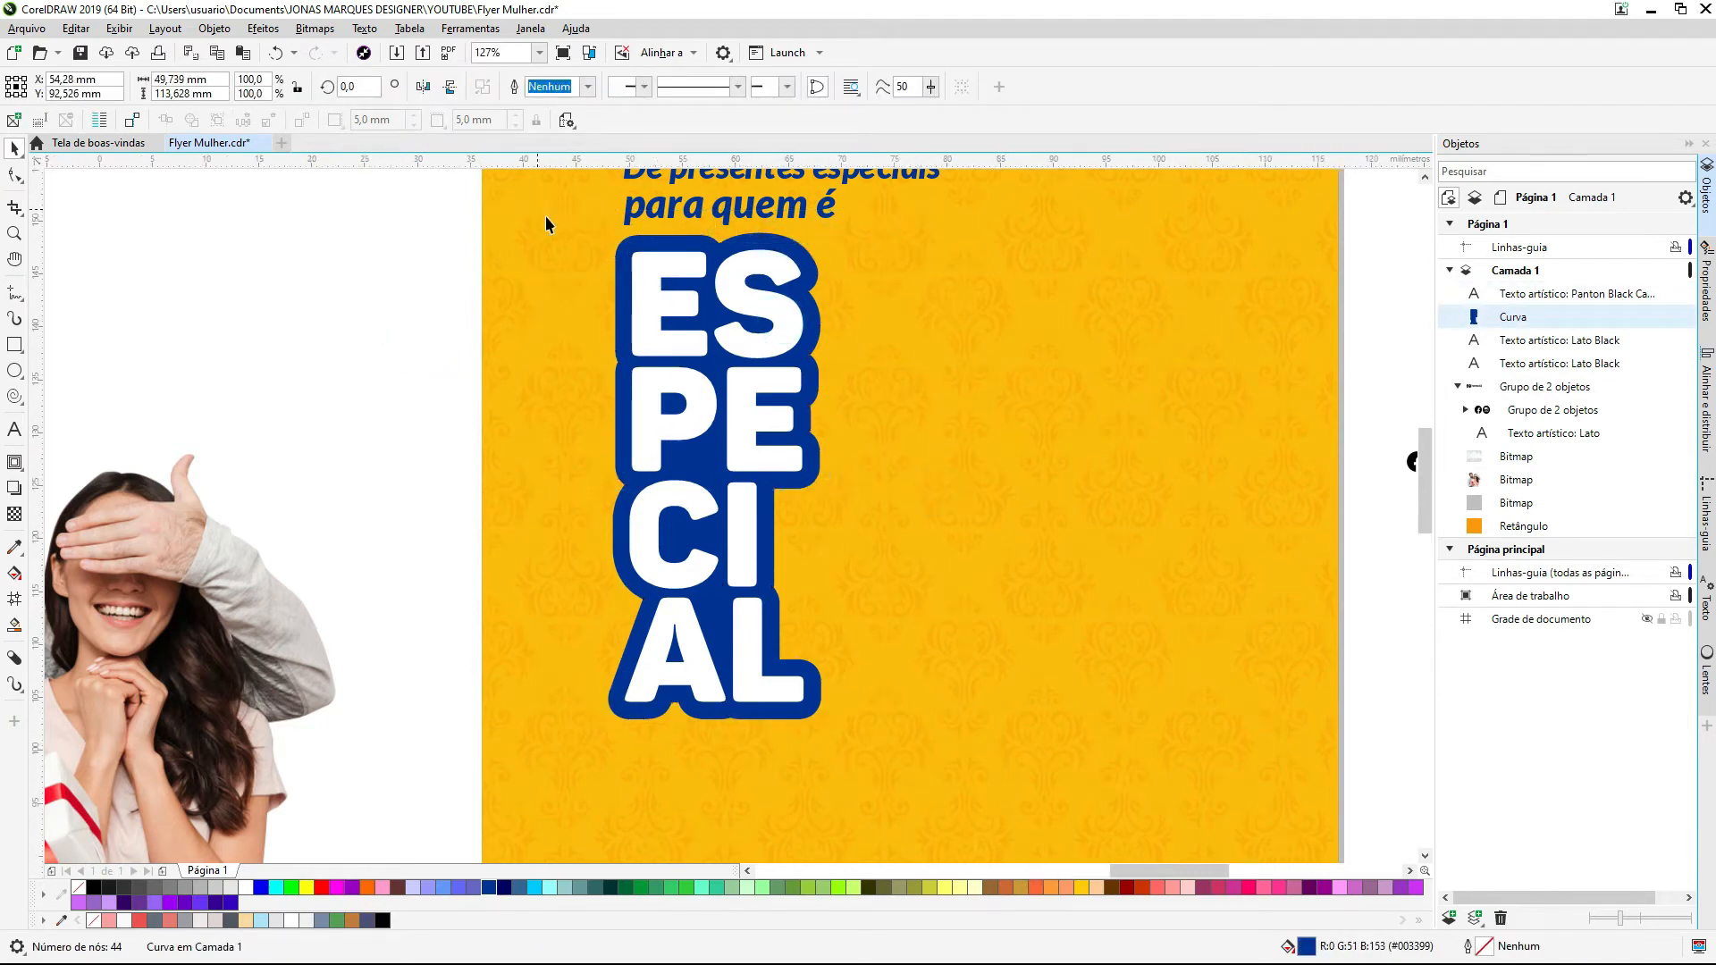
scroll(741, 239, "up", 4)
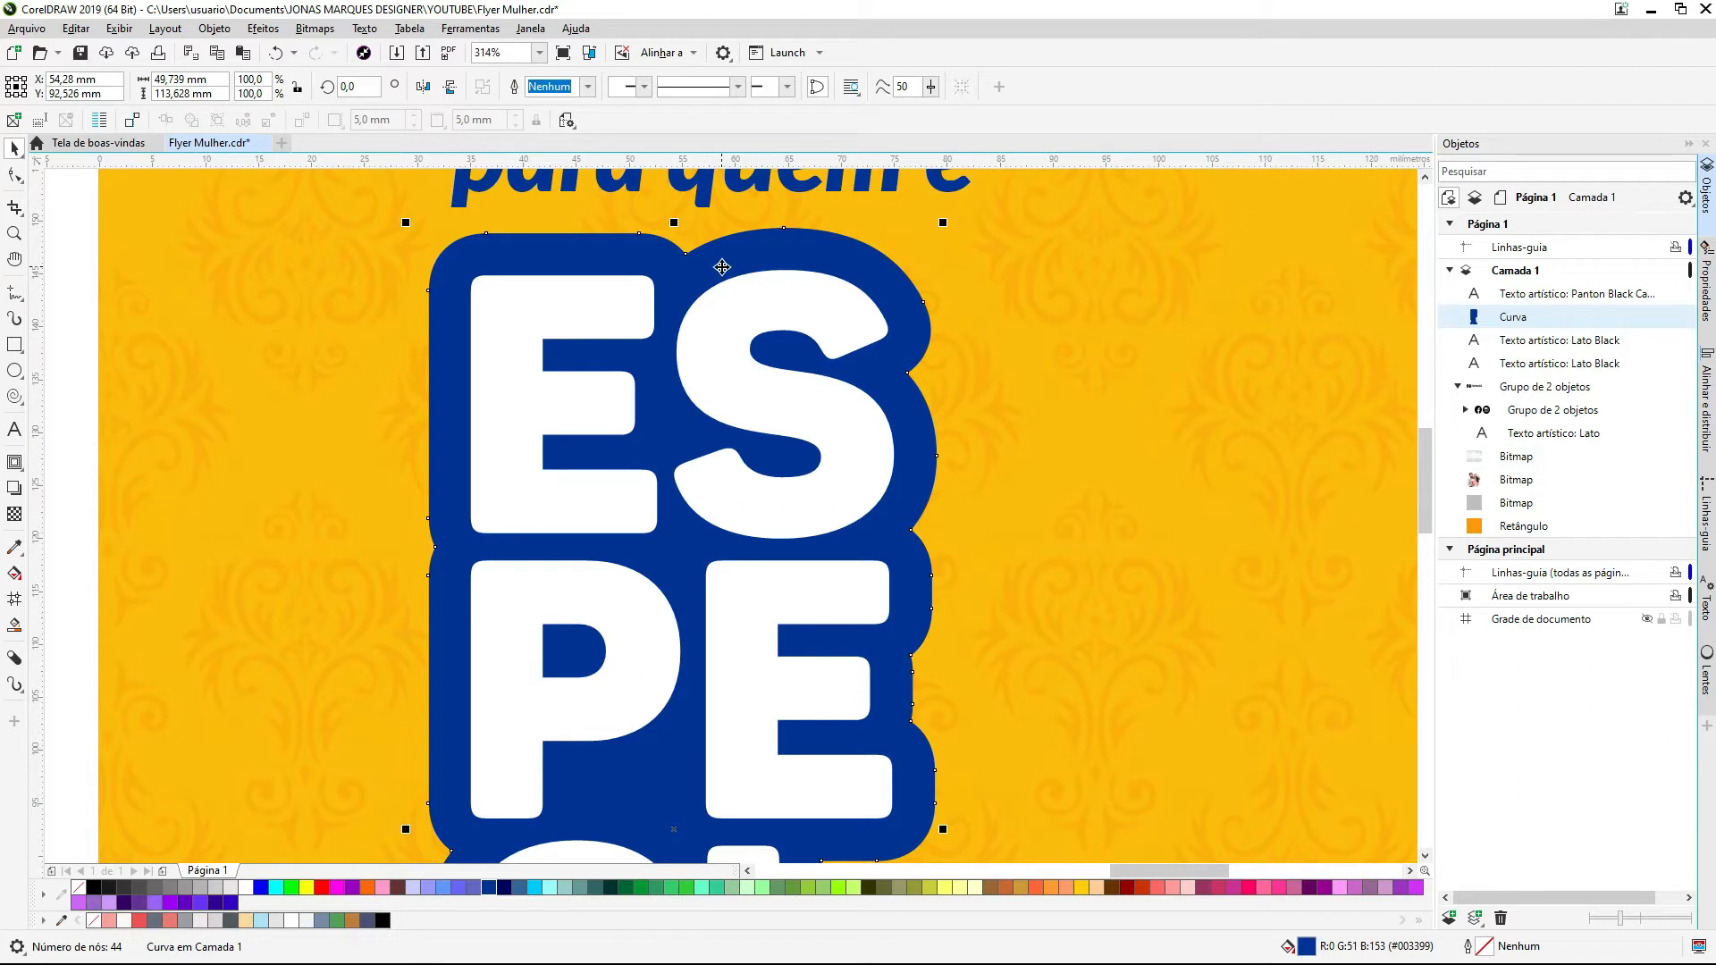
left_click_drag(683, 279, 698, 282)
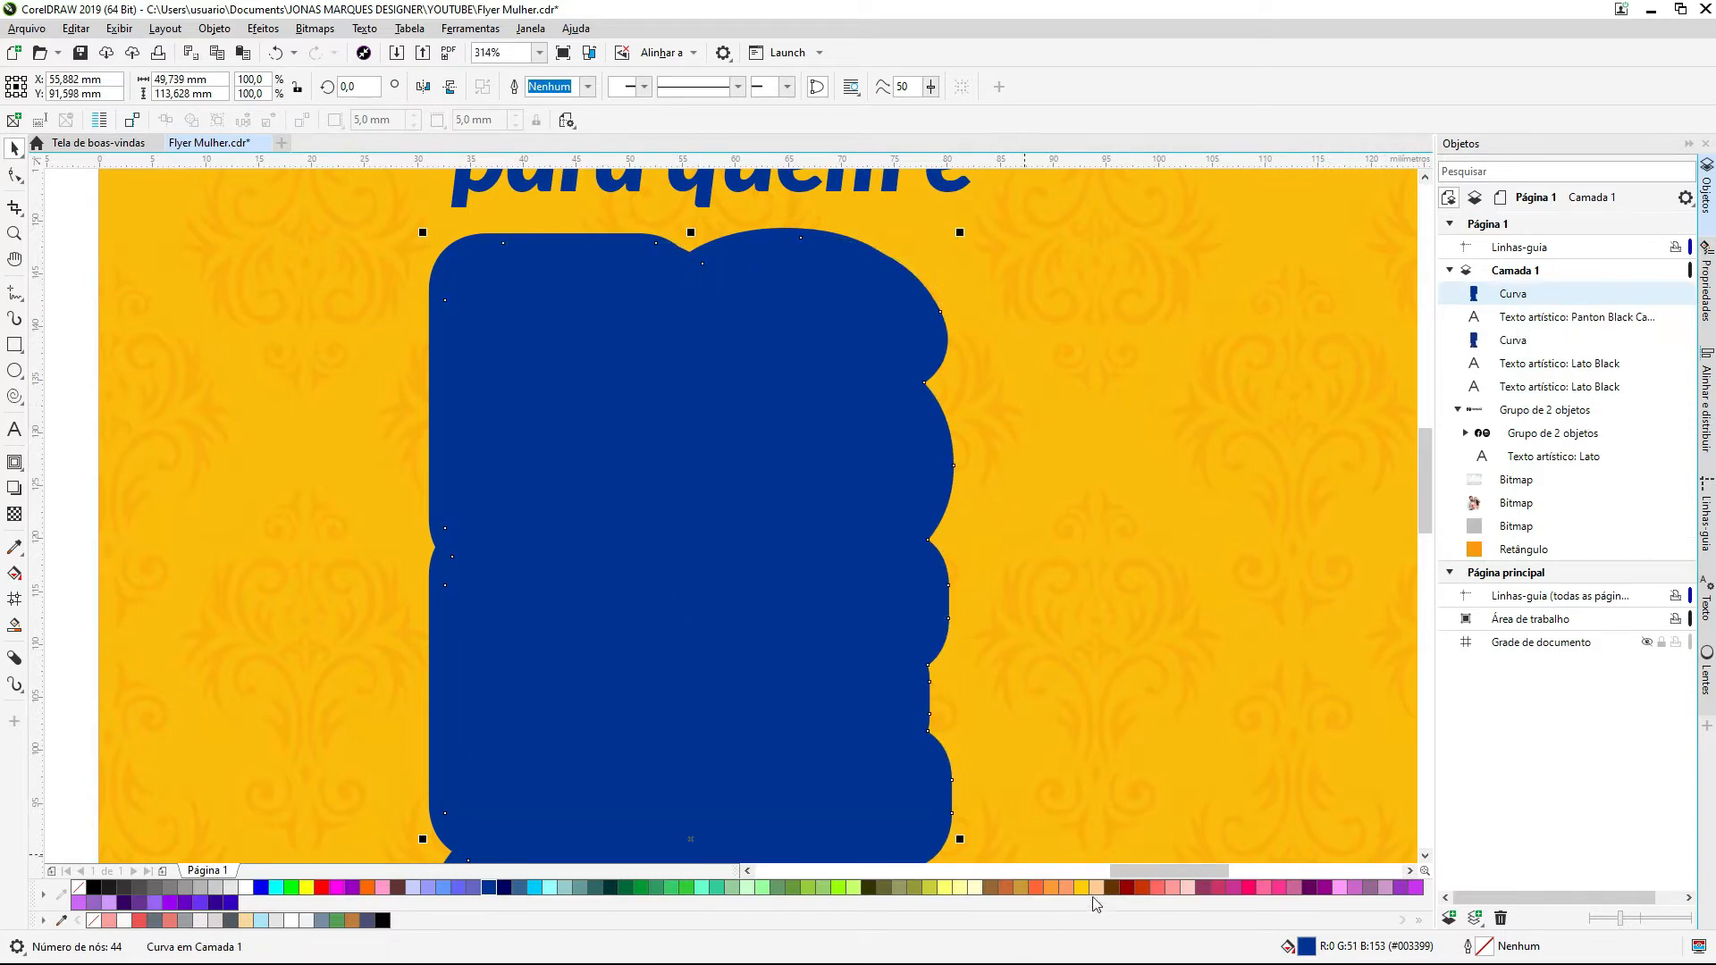
Step: Fill the duplicated outline with orange #FF6633 and send it back behind the white text and blue outline
left_click(1045, 887)
left_click(1037, 887)
scroll(849, 340, "down", 3)
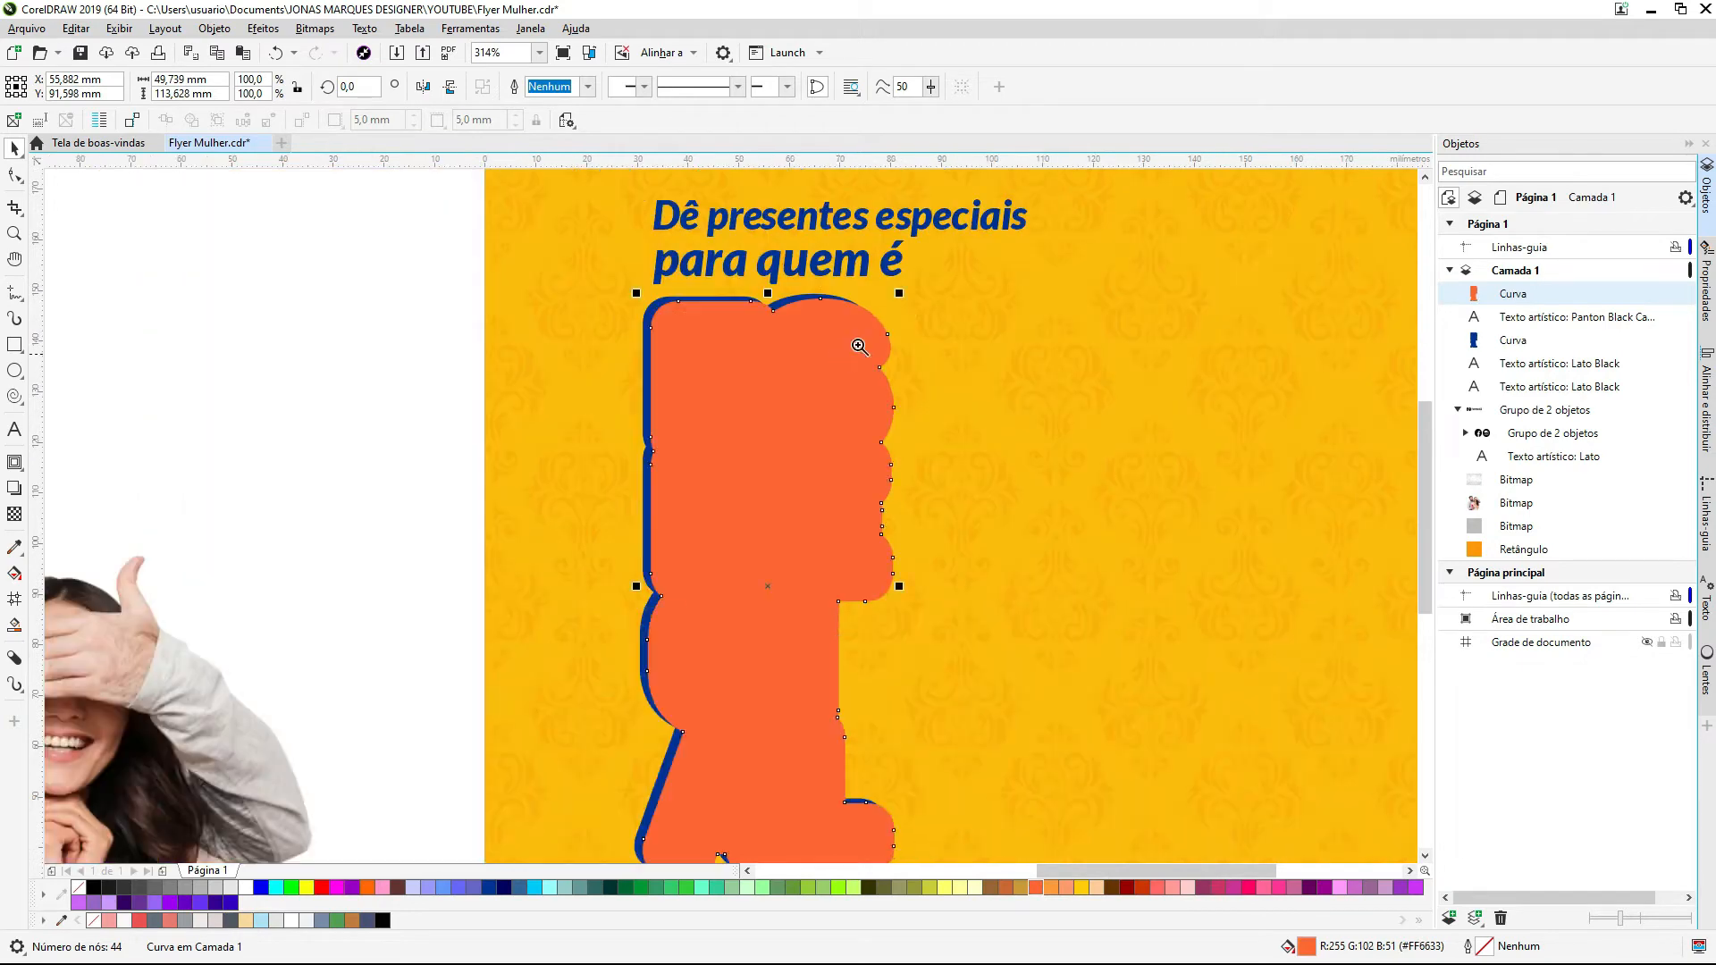
scroll(585, 786, "up", 2)
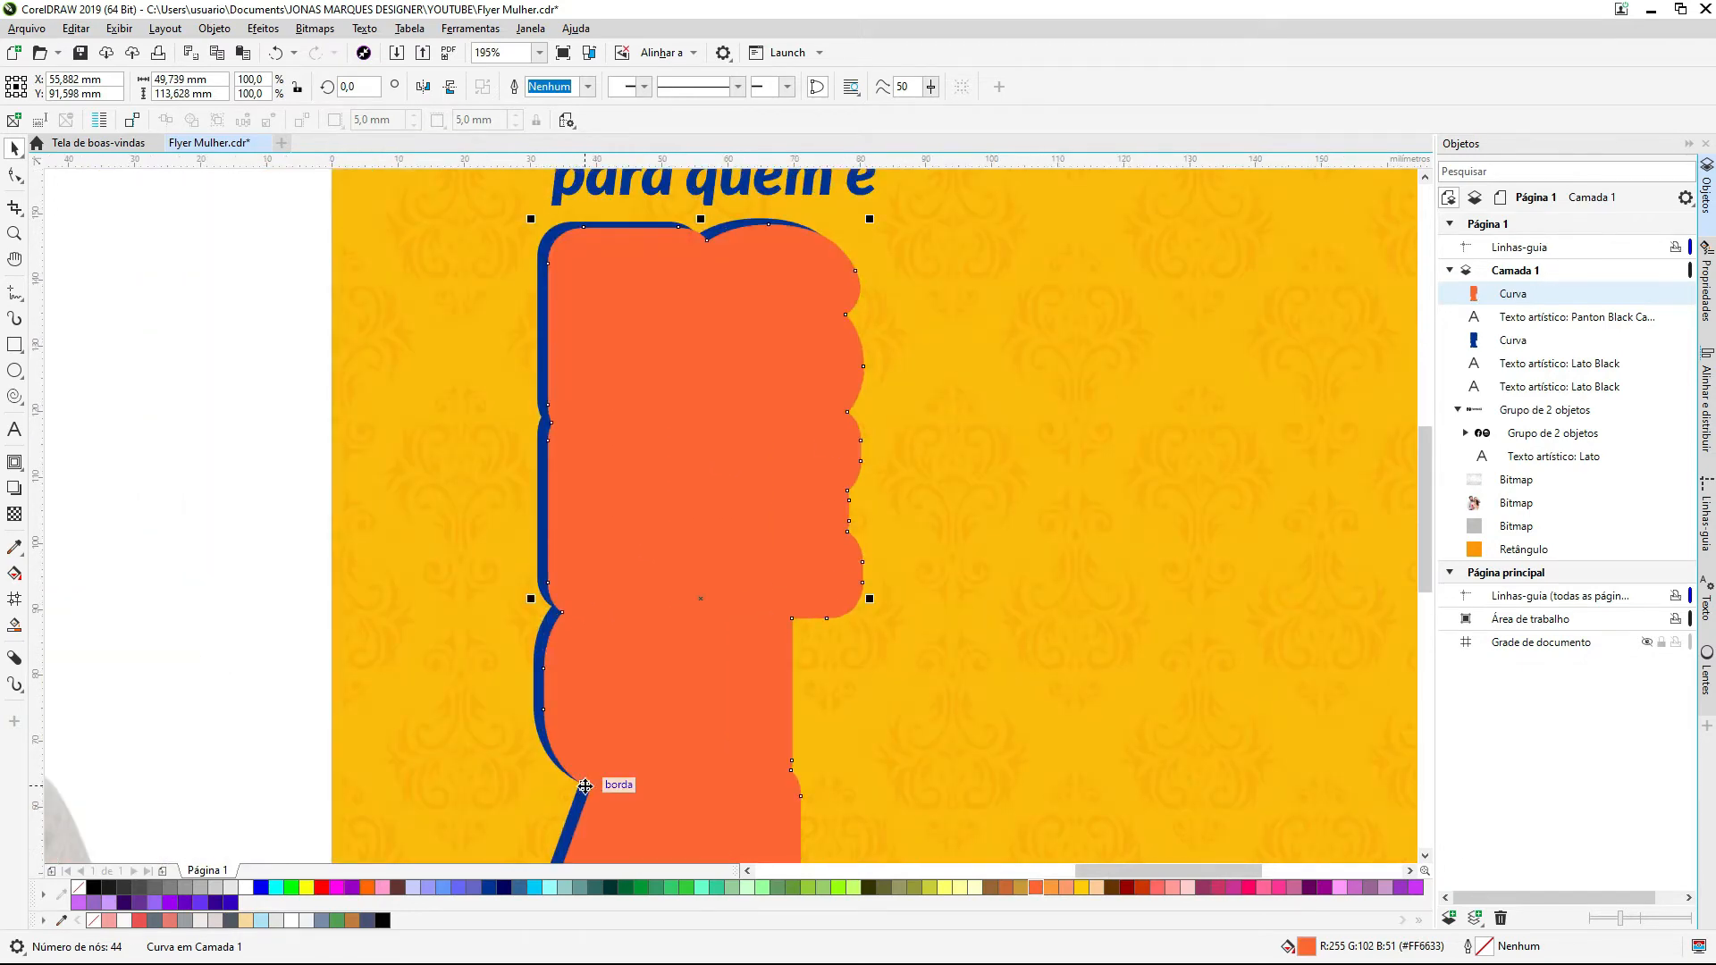
key("ctrl+Page_Down")
key("ctrl+Page_Down")
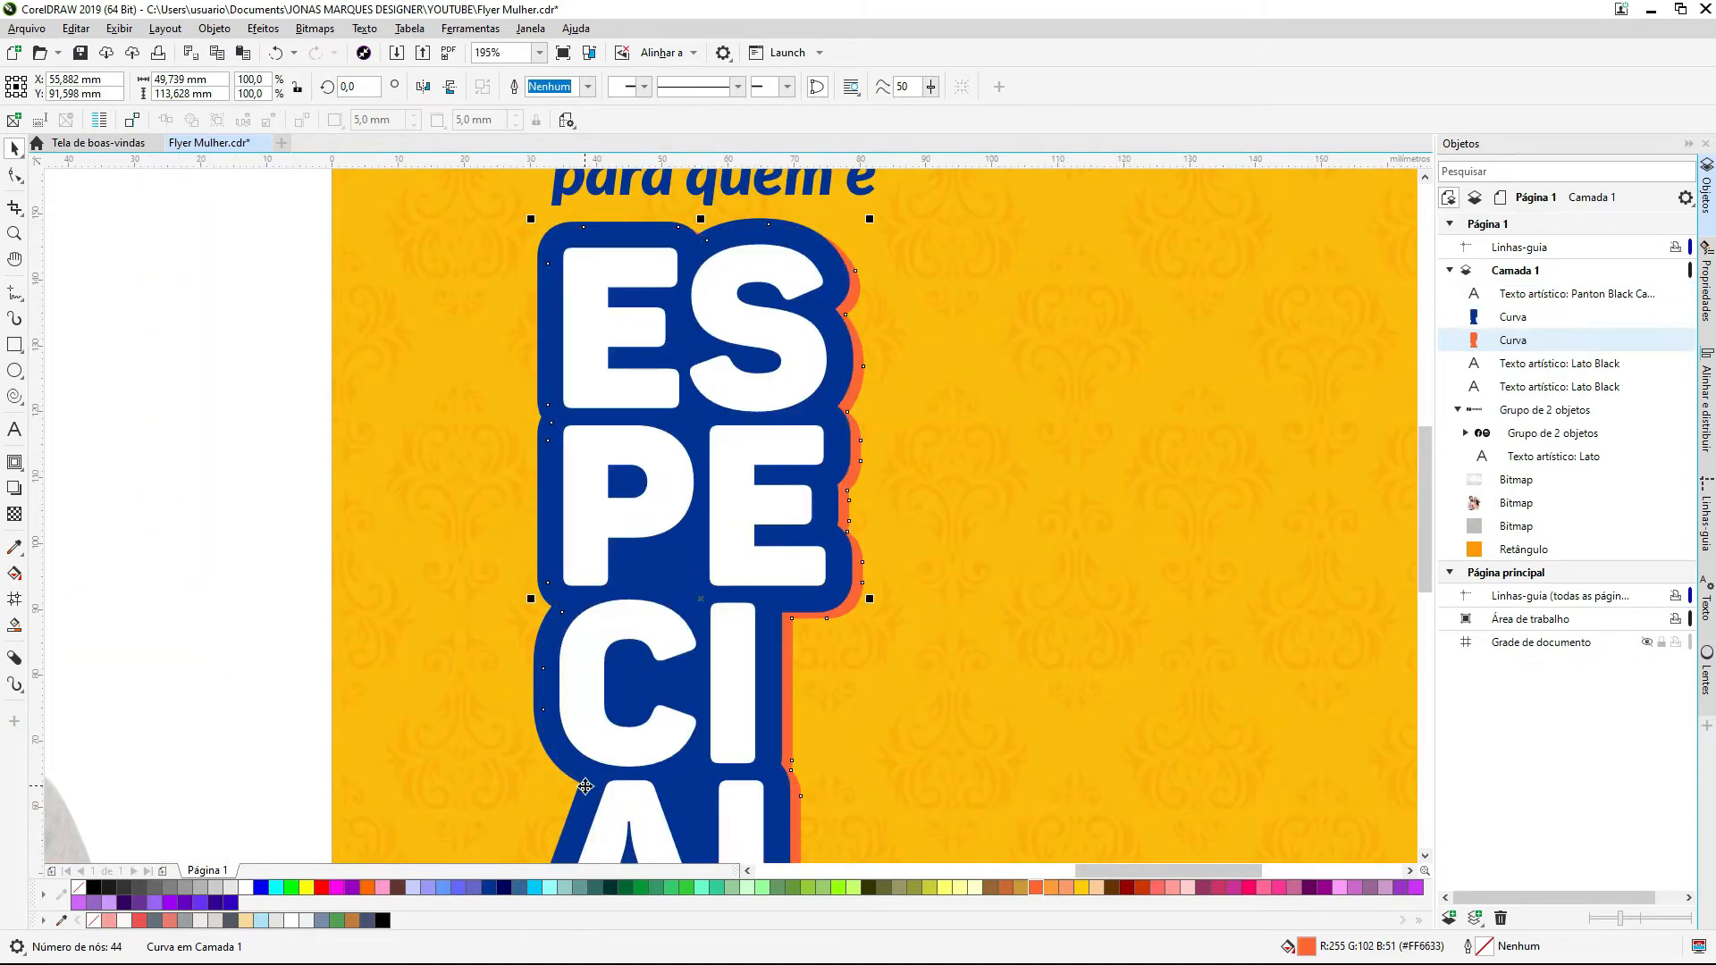
scroll(585, 786, "down", 3)
scroll(625, 809, "up", 2)
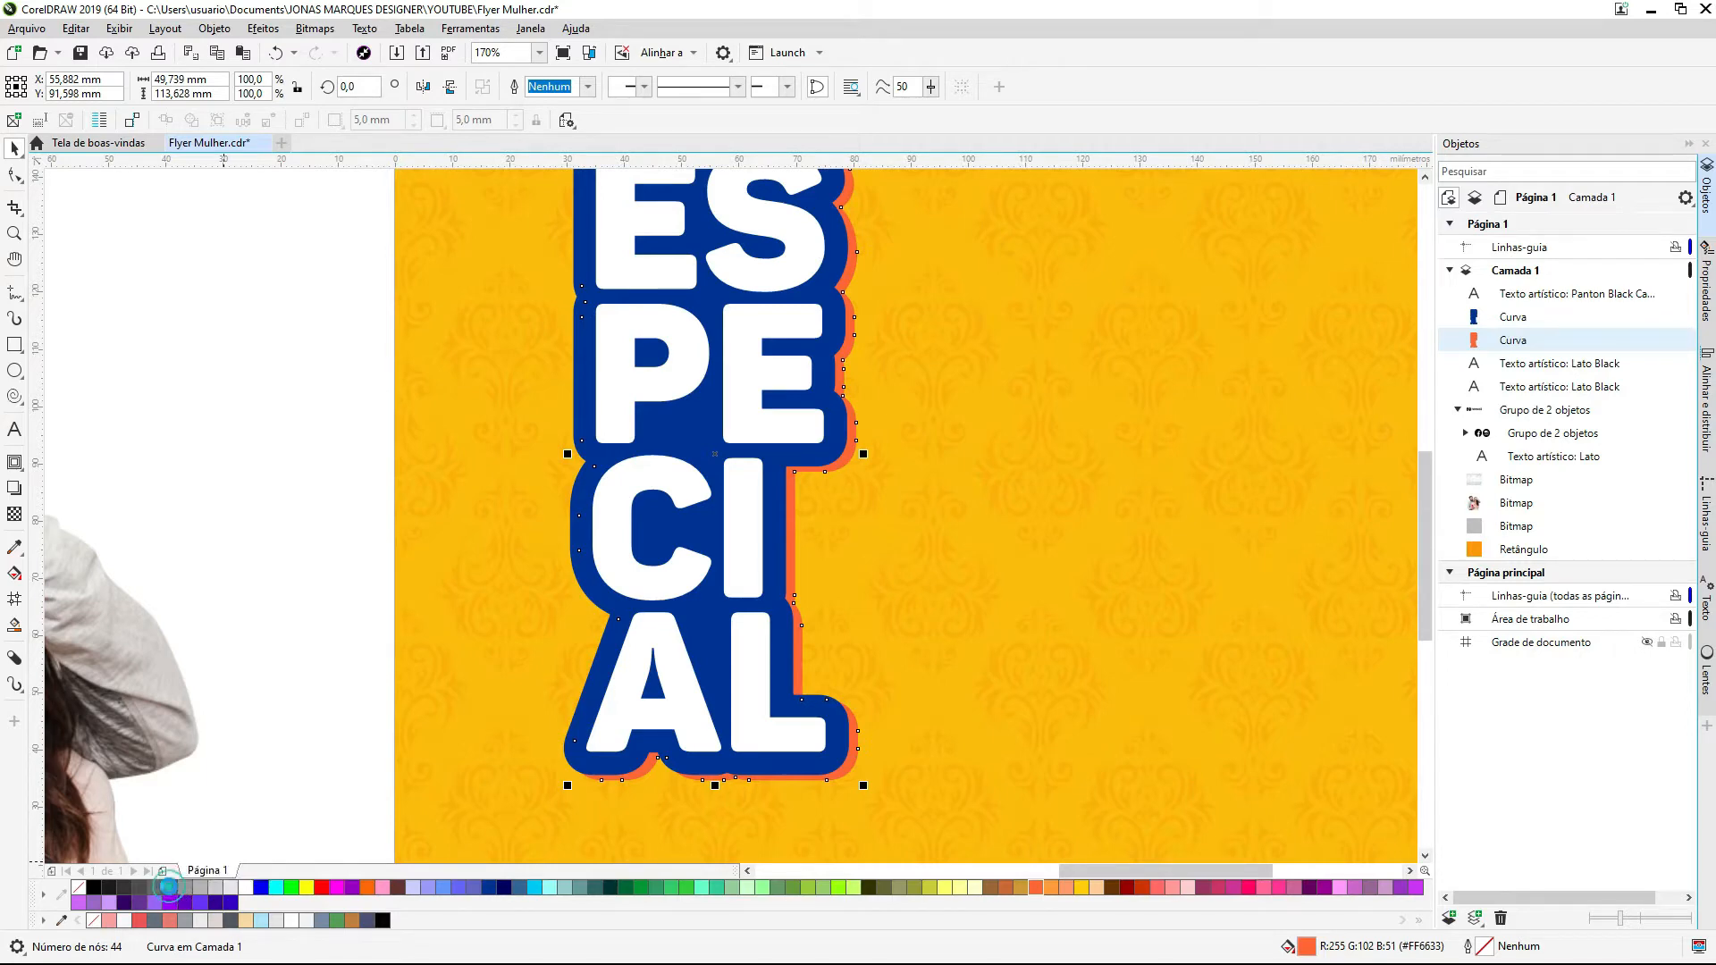
Step: Recolor the offset copy grey #808080 and set its transparency merge mode to Multiplicar after trying Subtrair
left_click(171, 888)
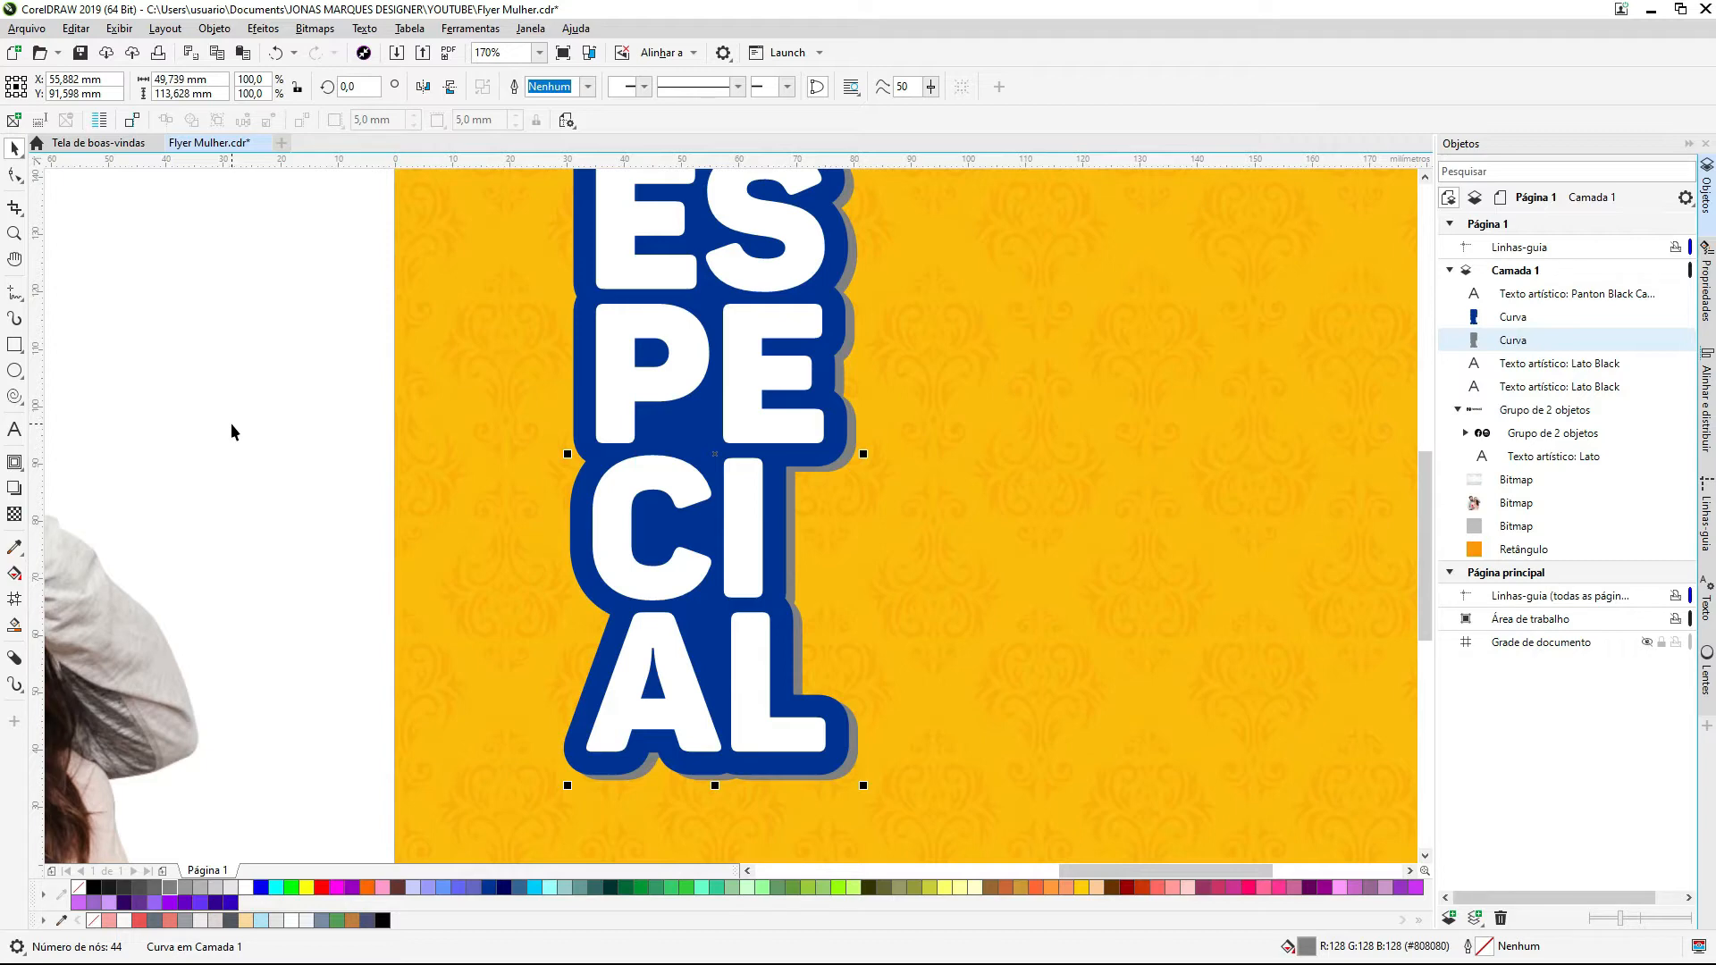
left_click(14, 513)
left_click(214, 85)
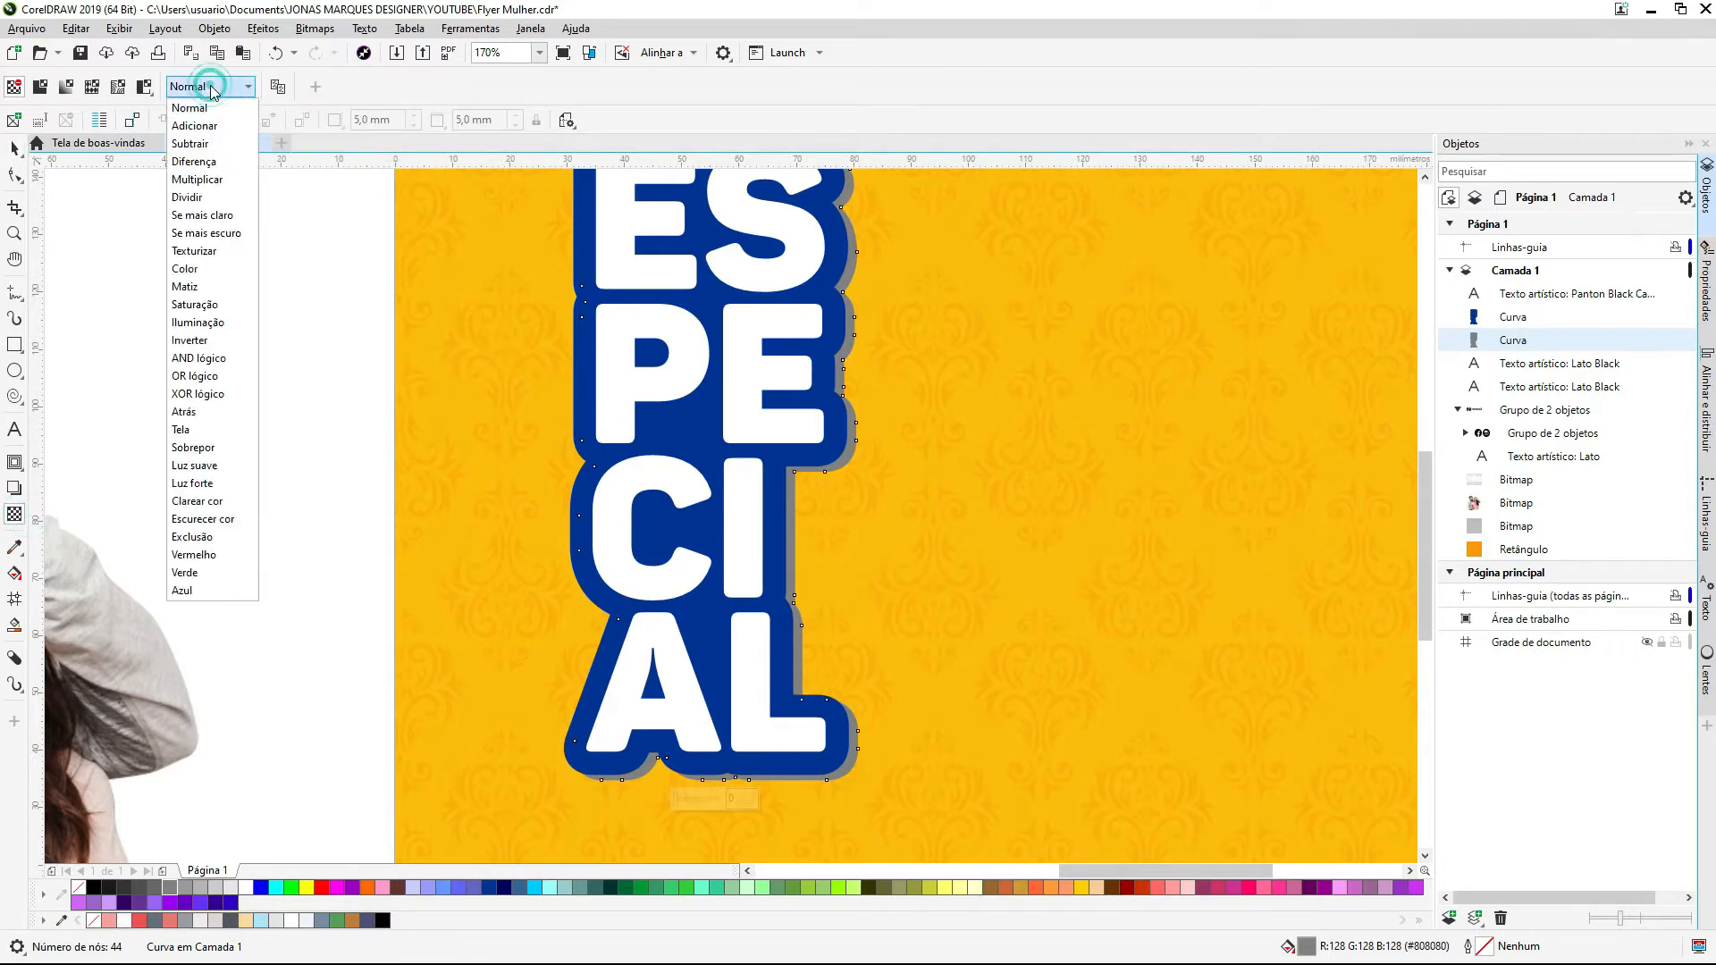
left_click(201, 144)
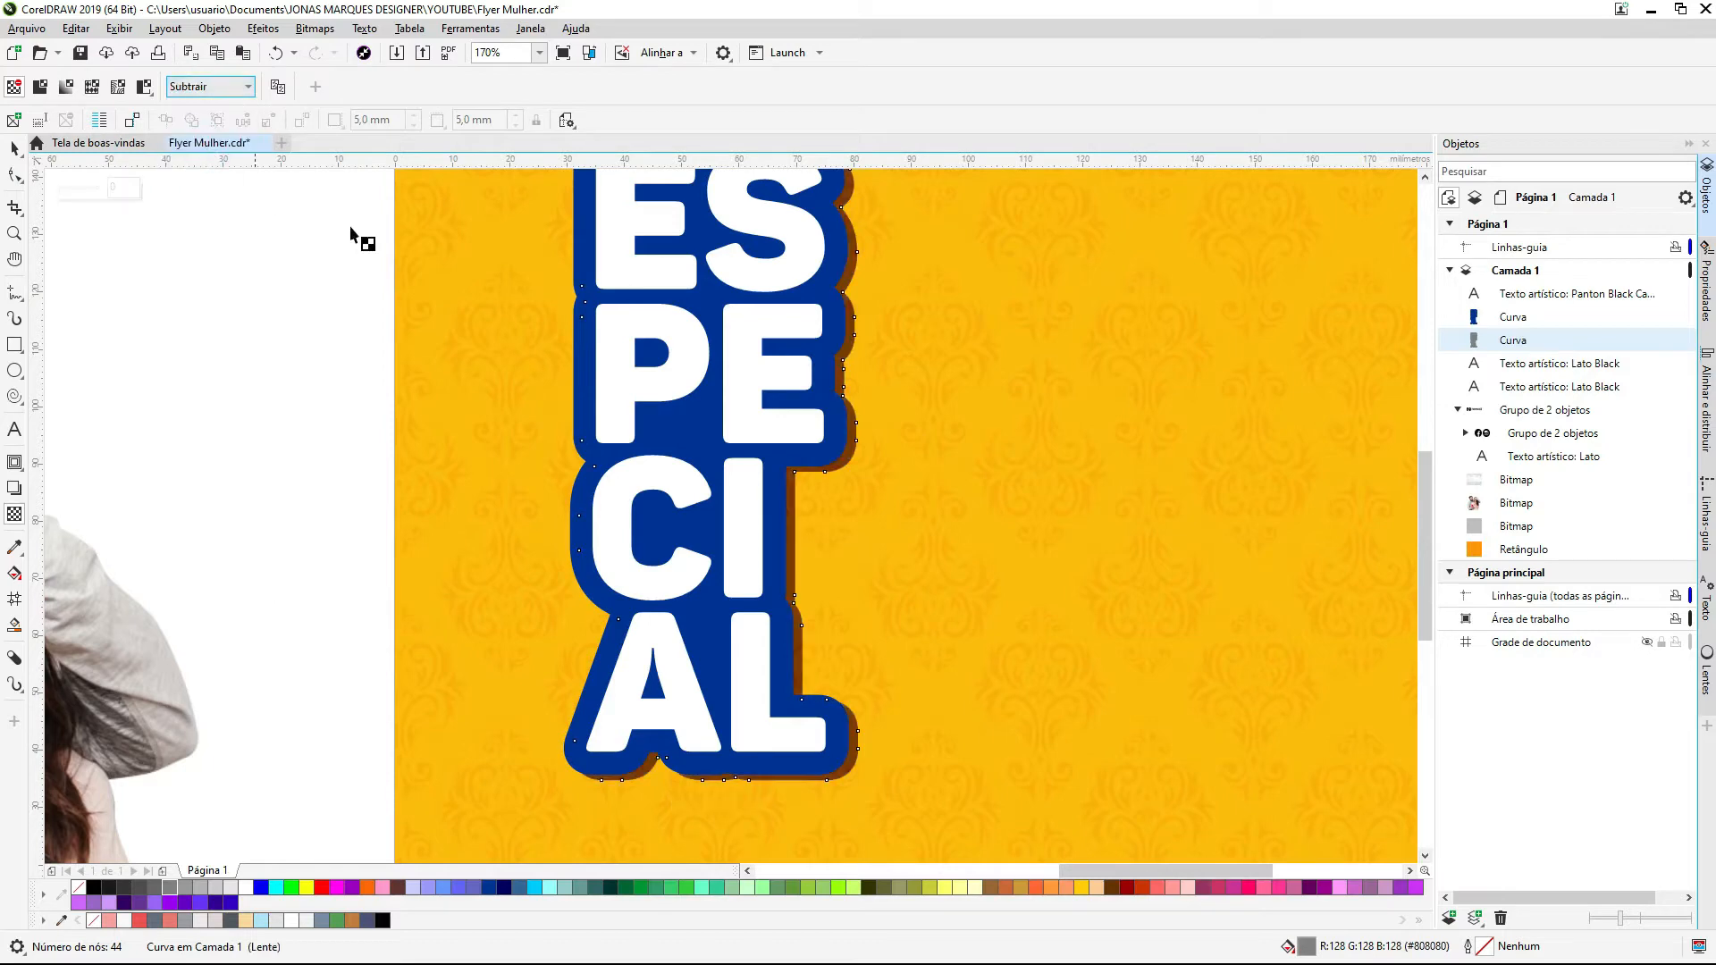
left_click(215, 86)
left_click(216, 179)
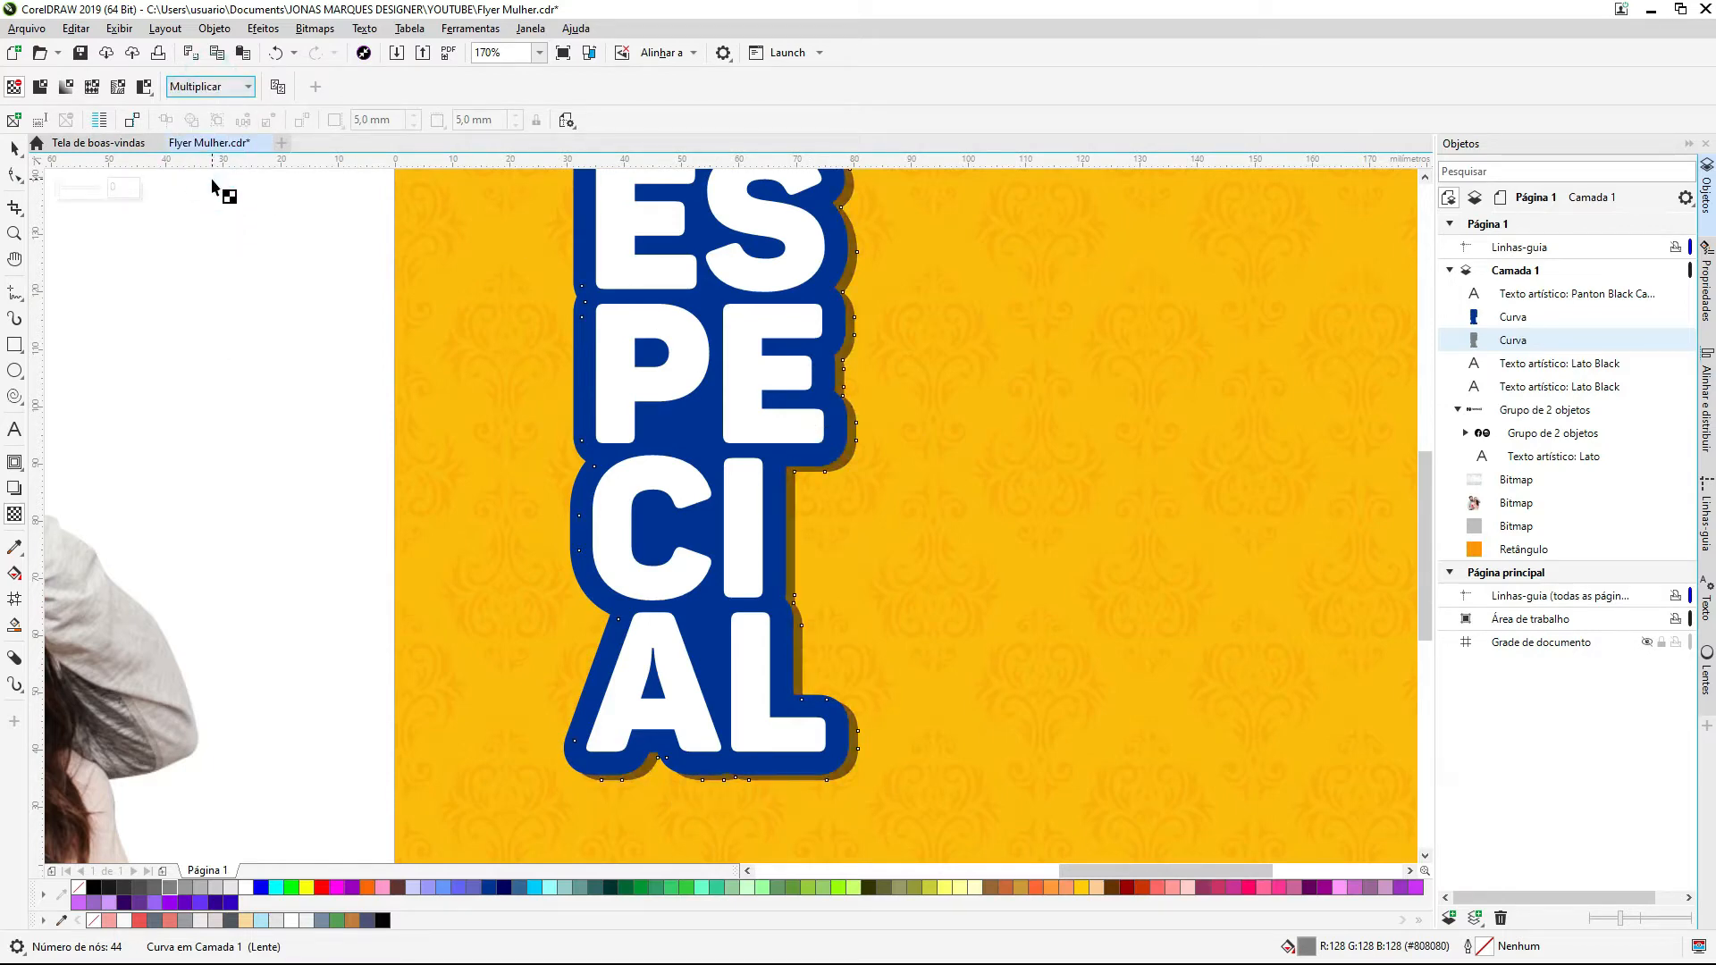
Step: Apply a uniform transparency of 30 to the grey shadow curve behind ESPECIAL and deselect it
left_click(39, 87)
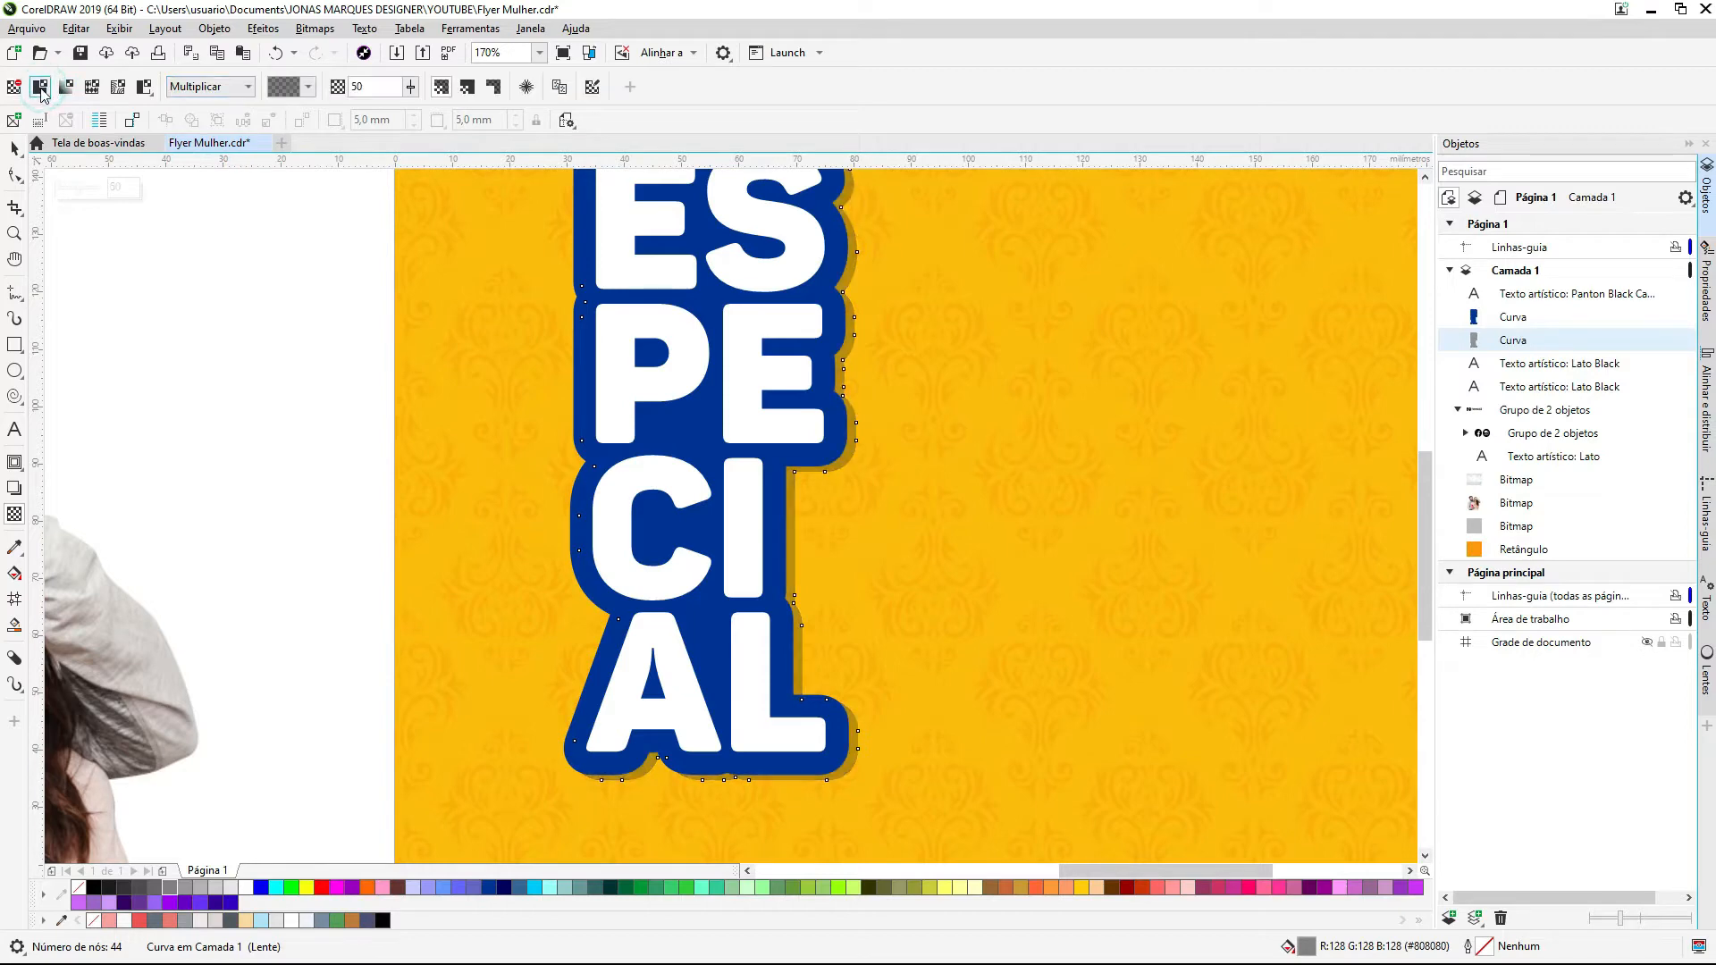
double_click(362, 87)
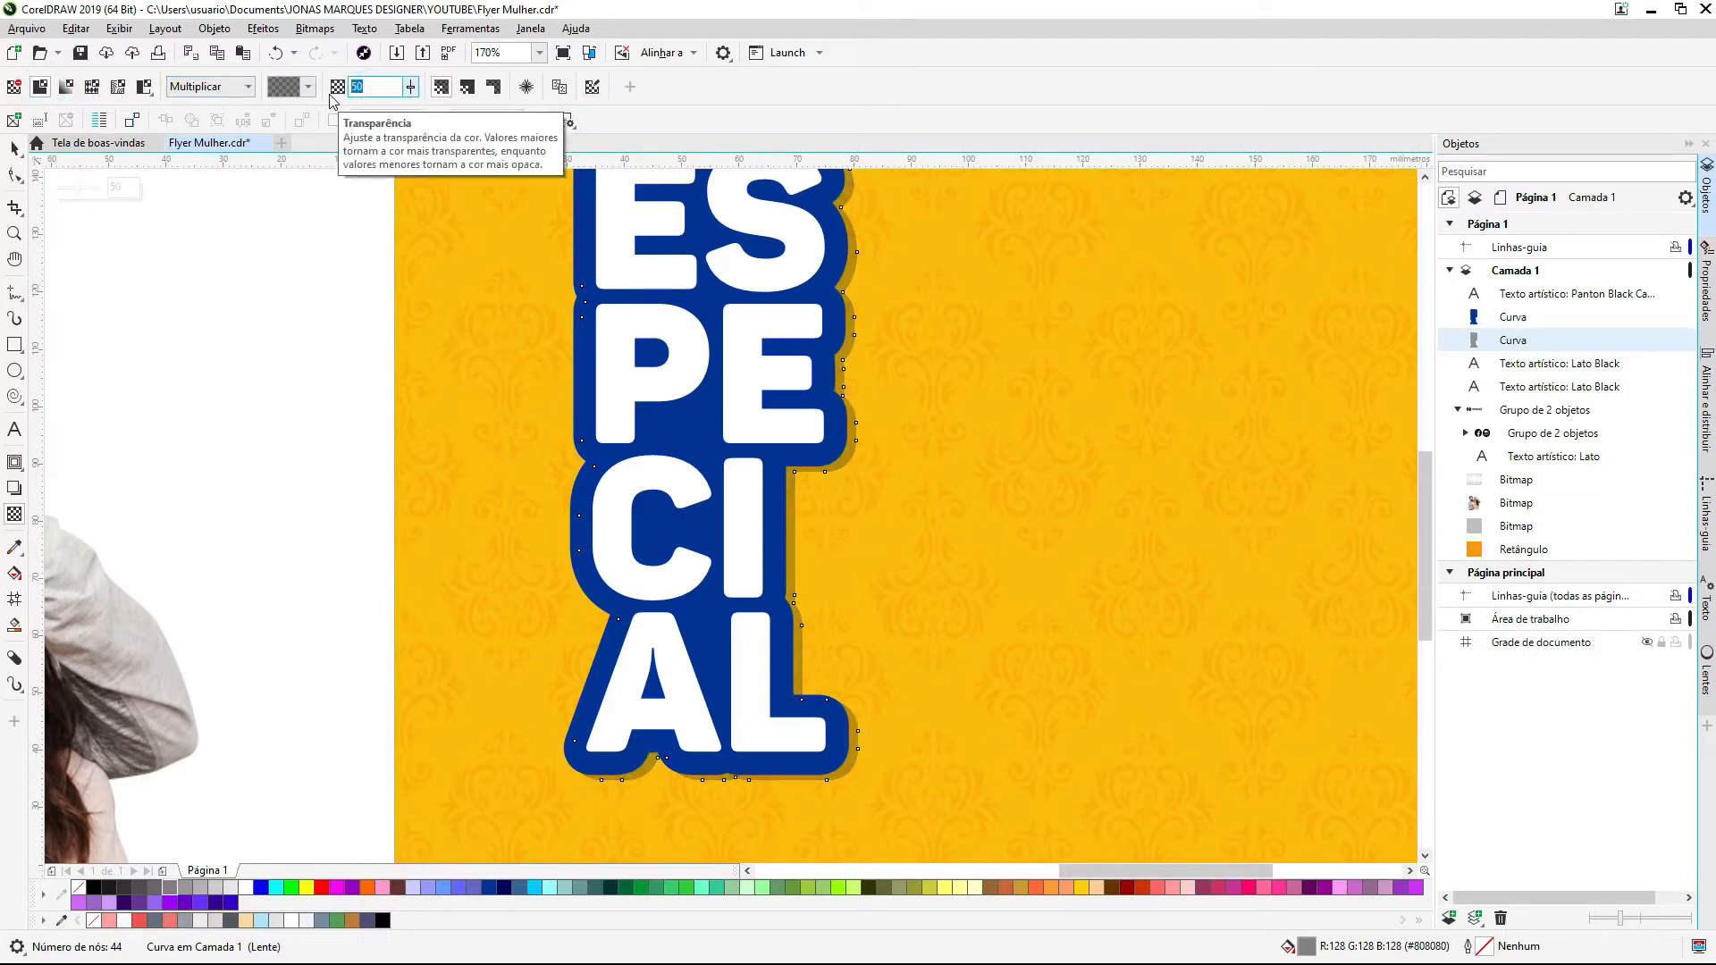
type("30")
key("Return")
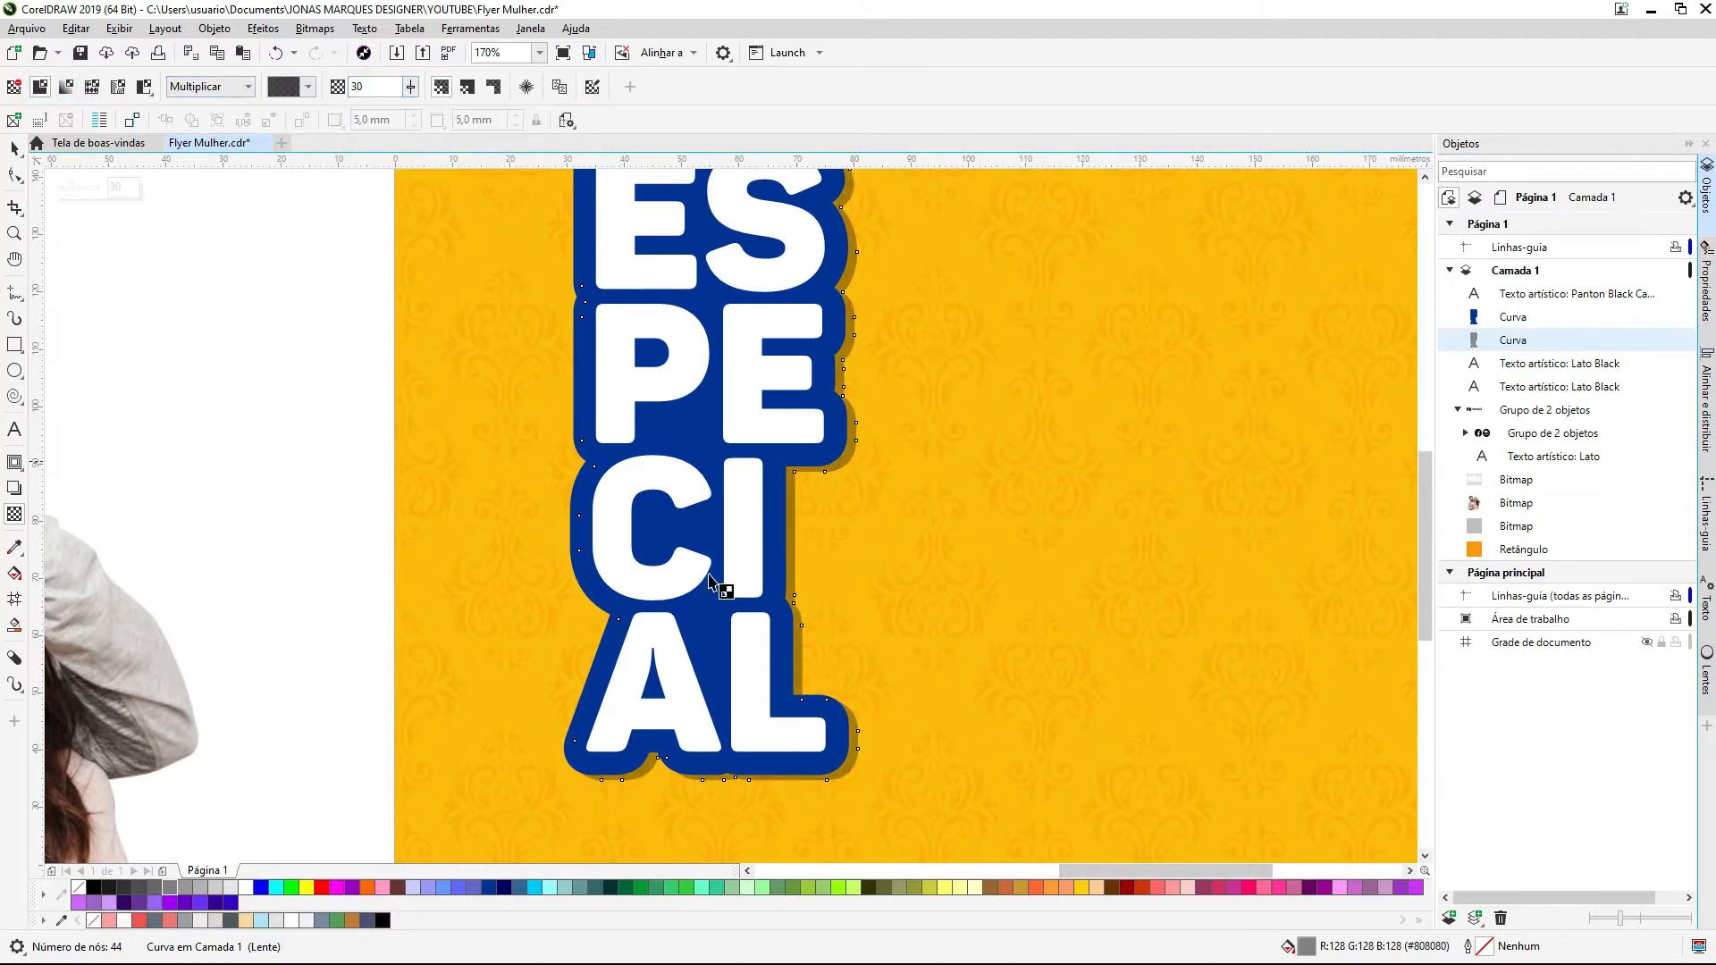
key("space")
scroll(610, 523, "down", 2)
key("F2")
left_click_drag(857, 298, 617, 686)
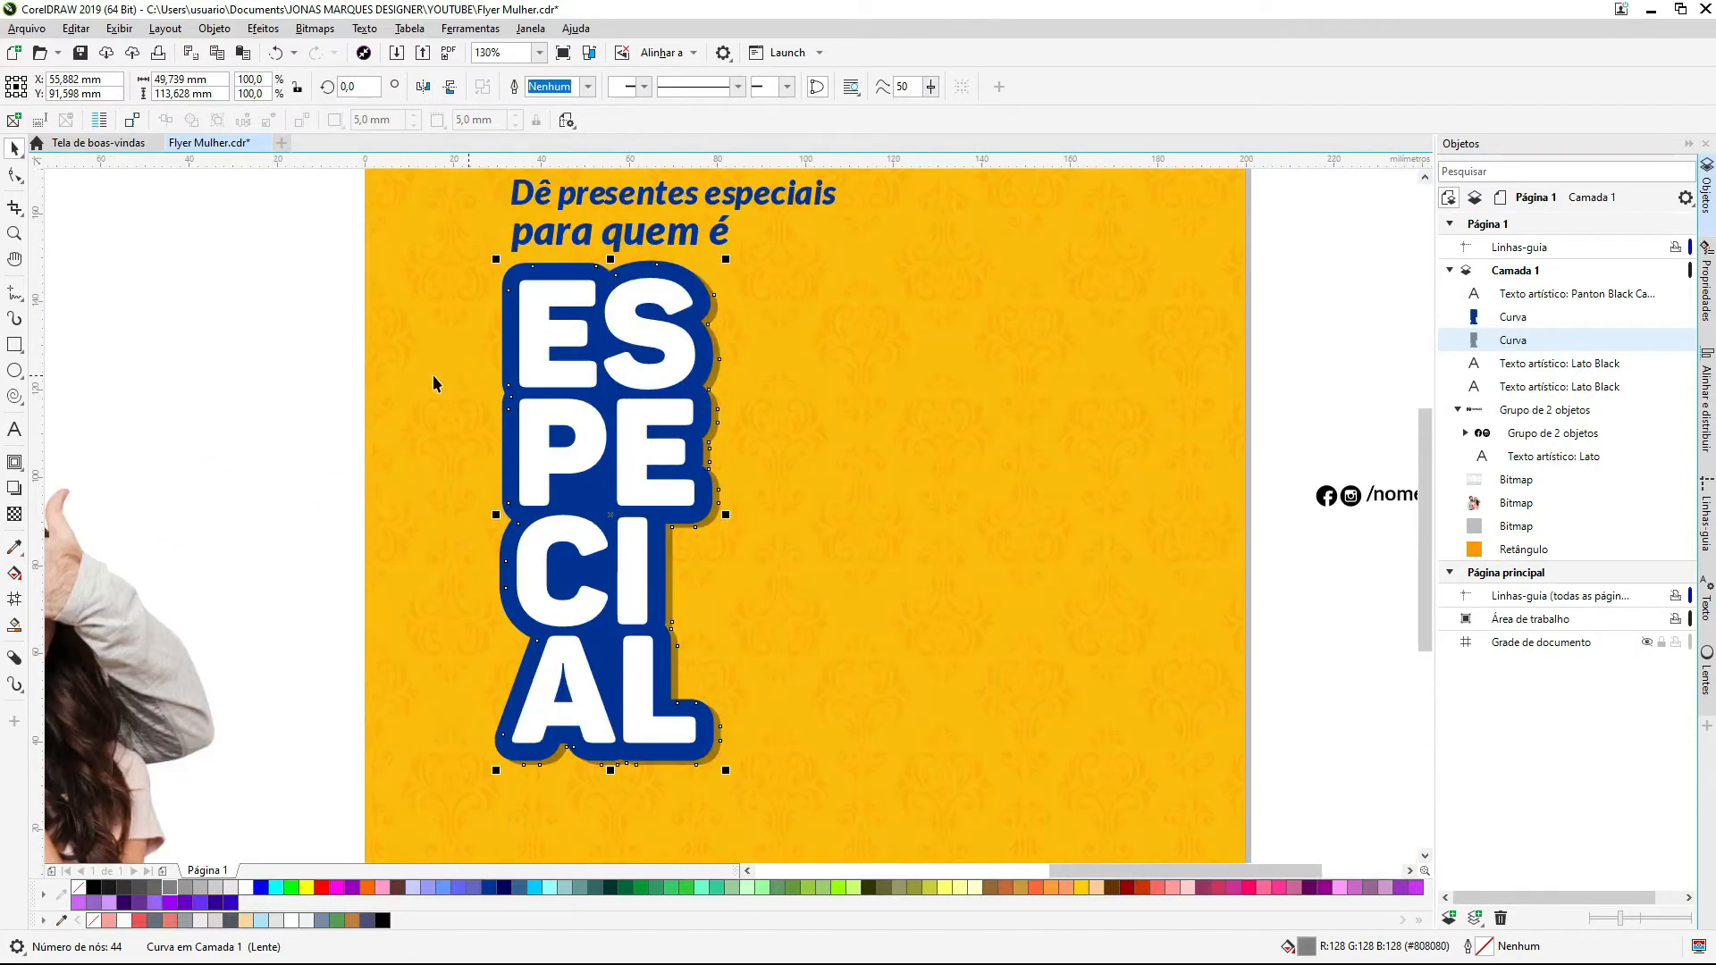
left_click(279, 375)
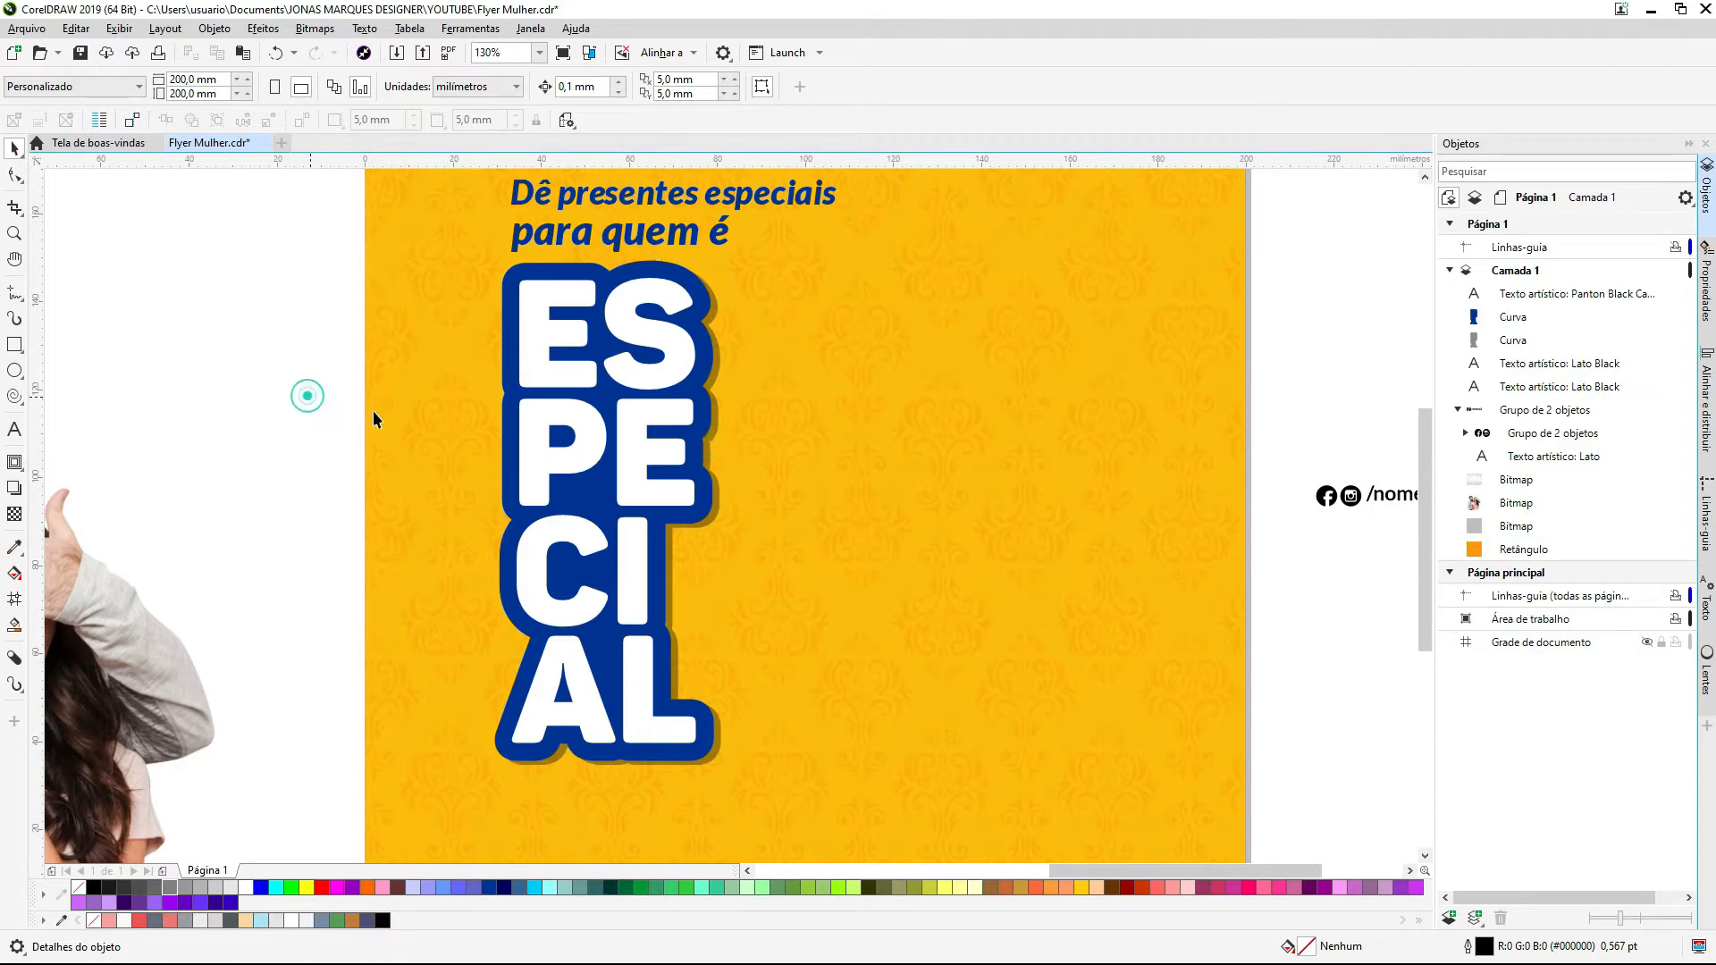
Step: Move the couple photo onto the flyer beside ESPECIAL and scale it to about 125 × 141 mm
scroll(487, 420, "down", 2)
key("F2")
left_click_drag(876, 226, 153, 714)
left_click(413, 633)
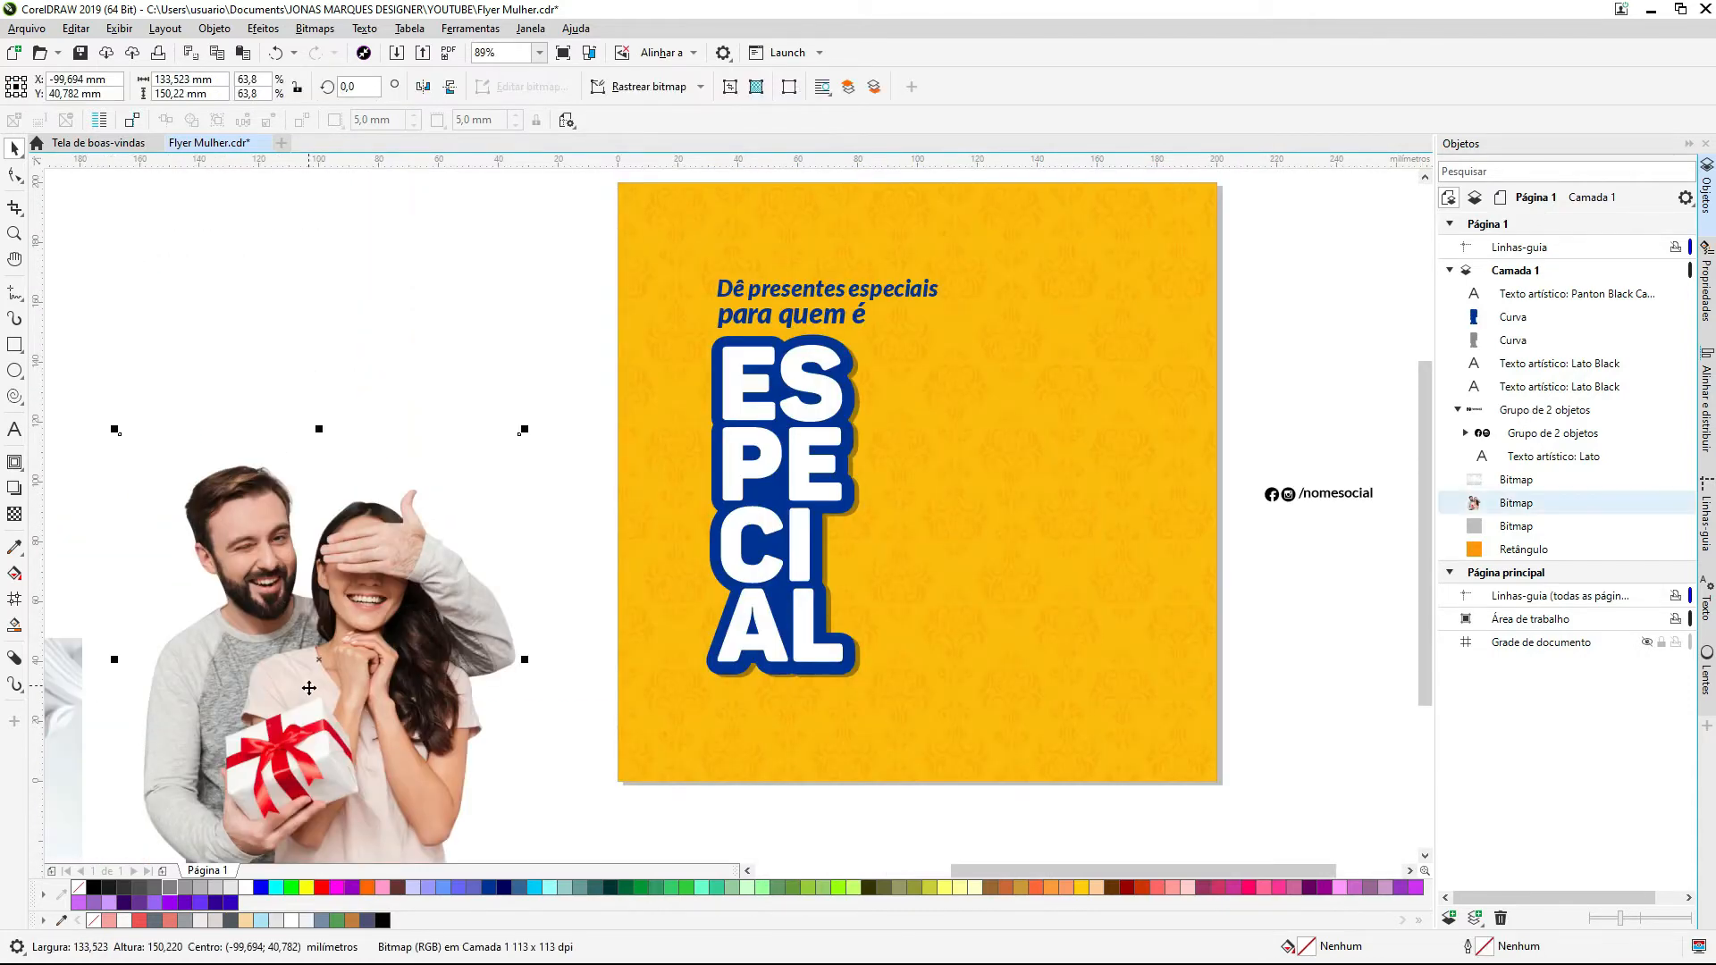
left_click_drag(403, 653, 1091, 491)
left_click_drag(1212, 268, 1199, 280)
Step: Align the couple photo to the right edge of the background pattern and lower it about 3 mm
left_click(1165, 257, "shift")
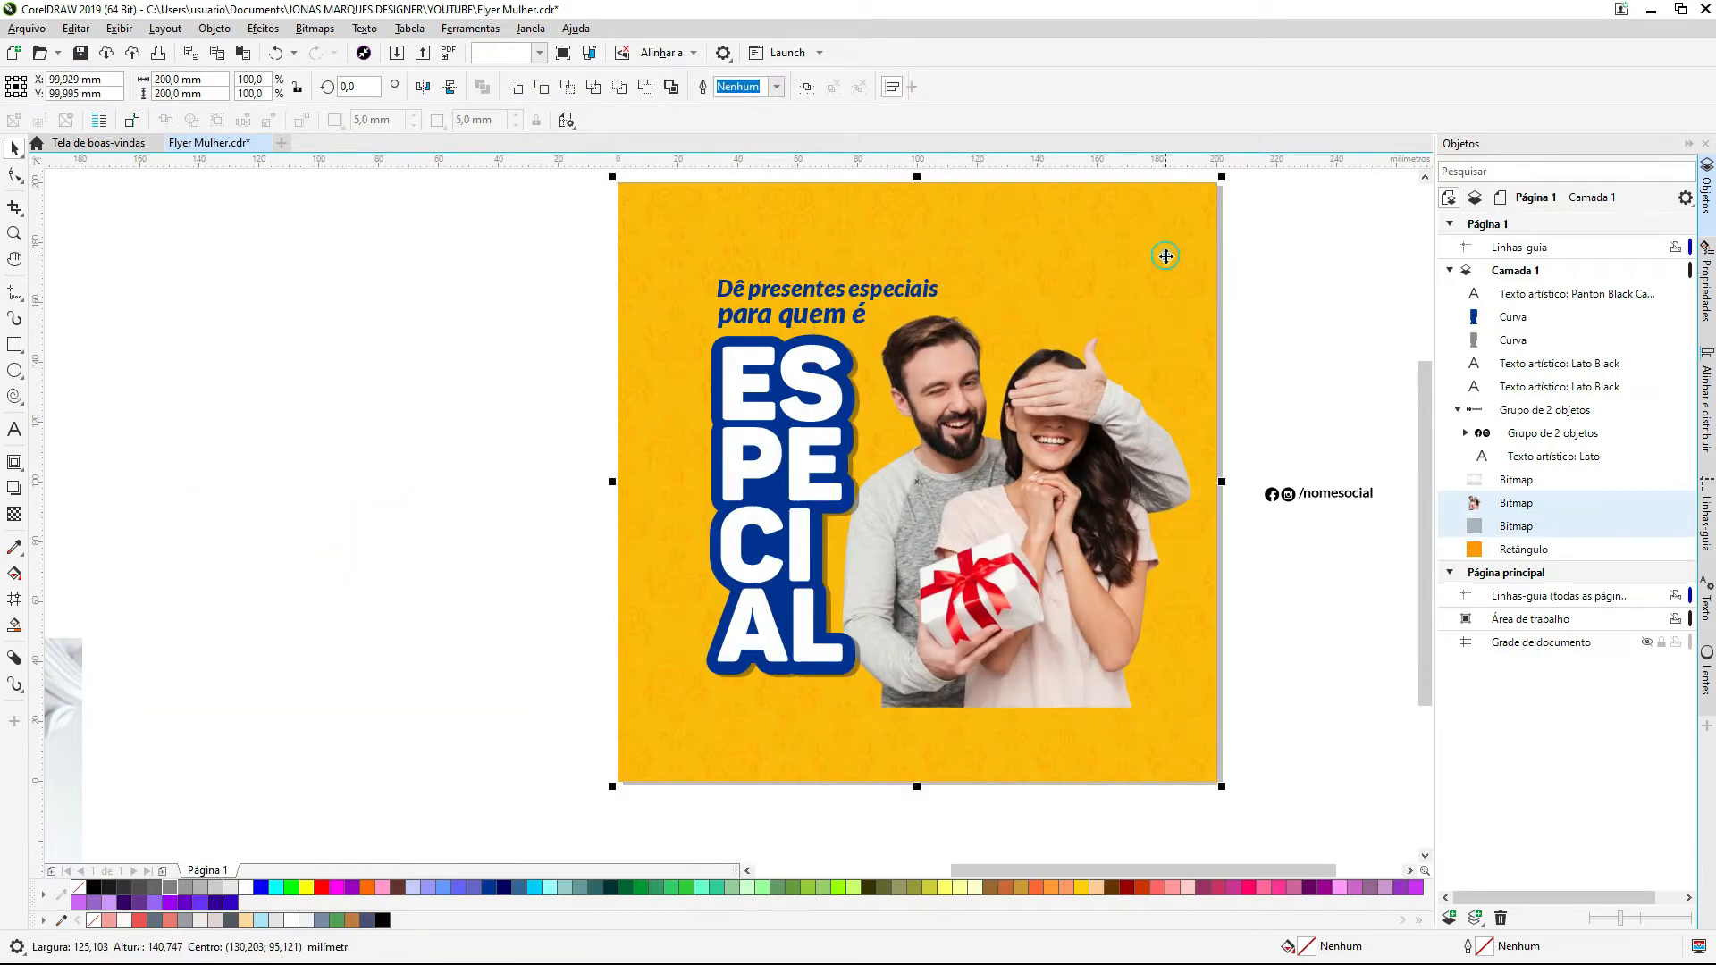
key("r")
left_click(1271, 328)
left_click(1035, 629)
left_click_drag(986, 643, 986, 653)
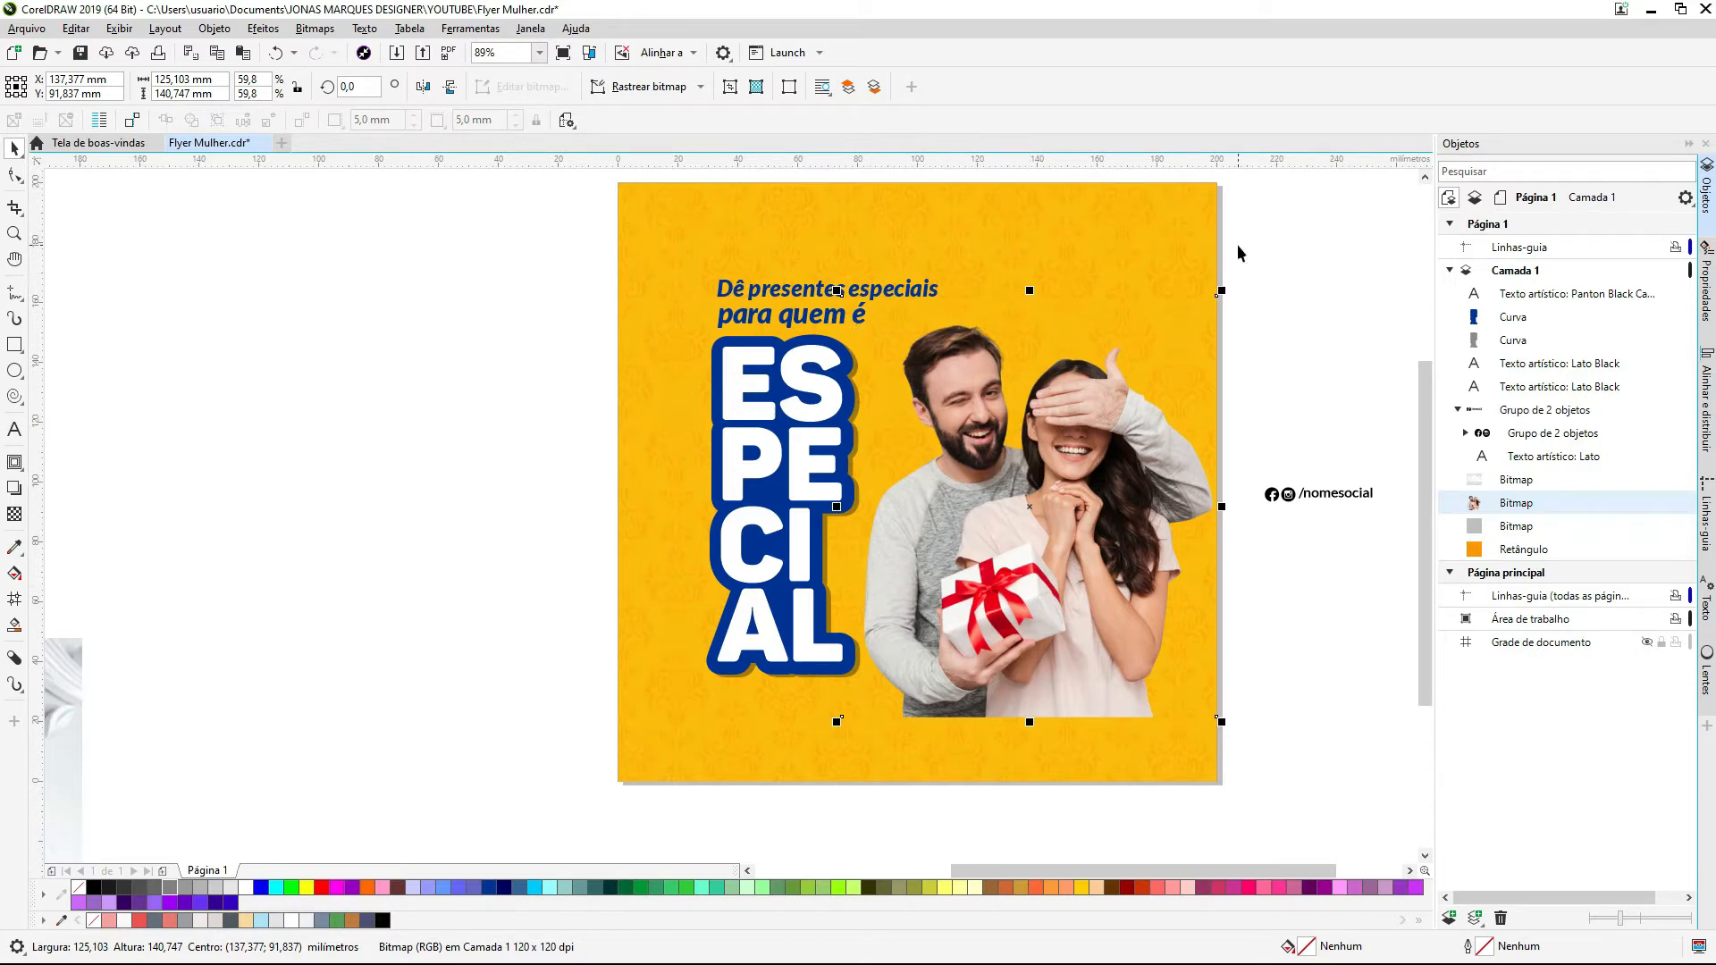
left_click(367, 491)
scroll(724, 464, "down", 2)
key("F2")
left_click_drag(992, 260, 654, 620)
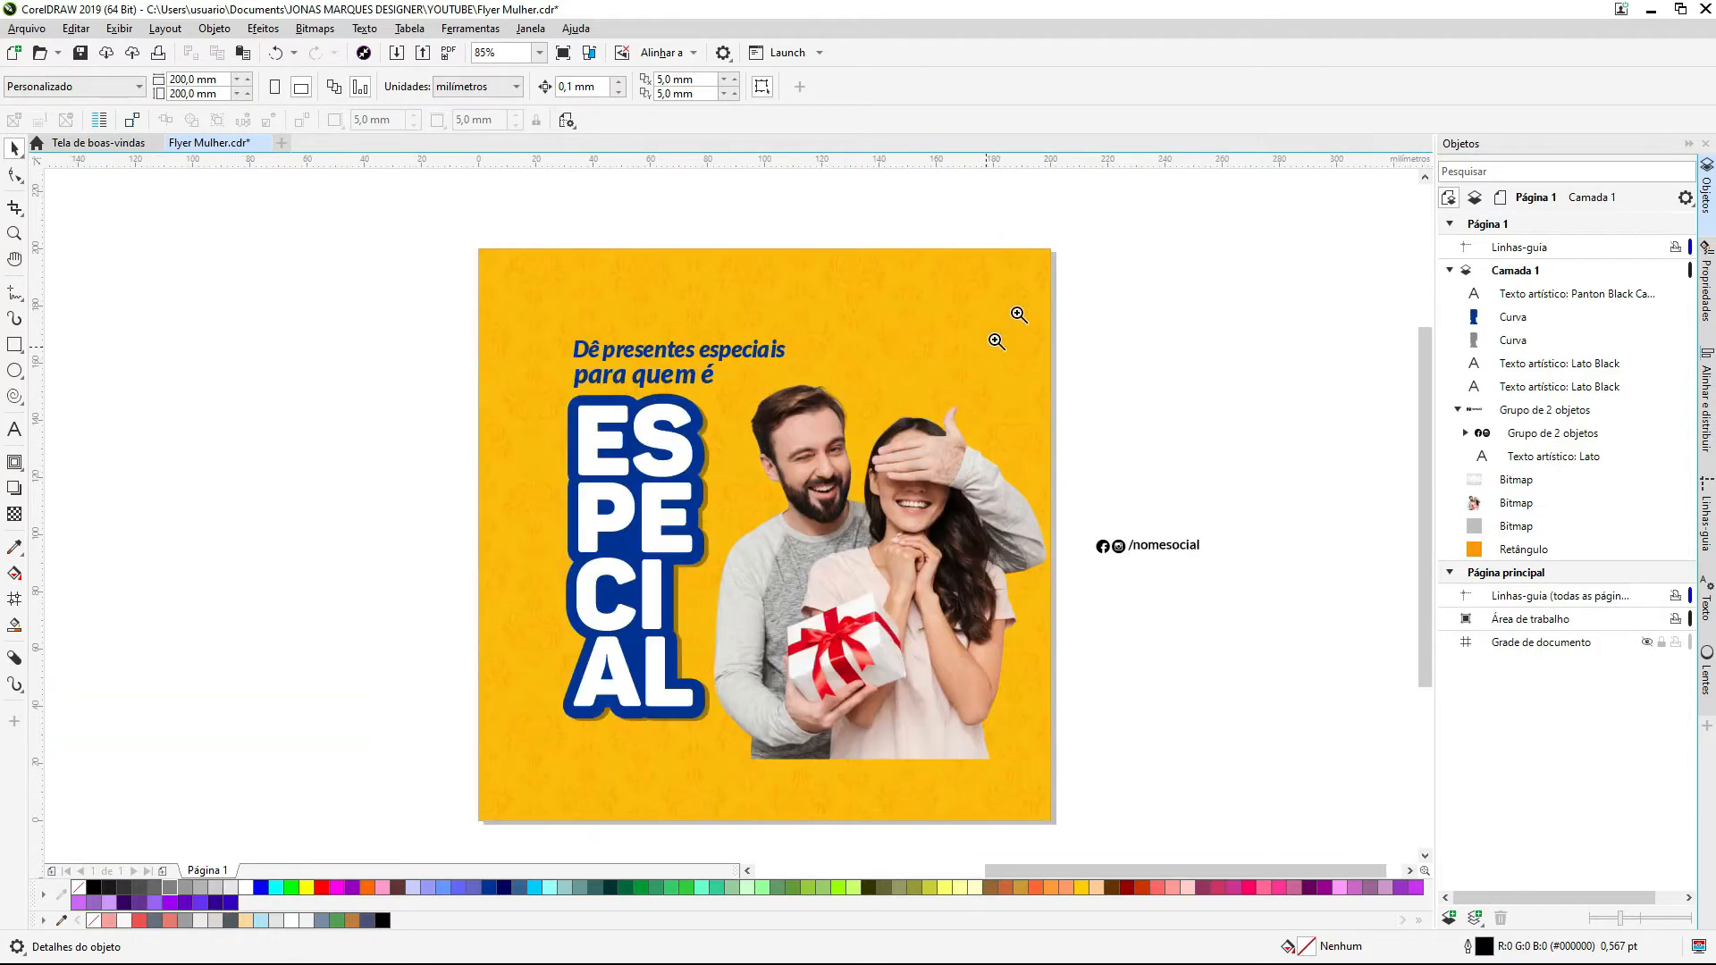
Step: Shift the pattern bitmap about 32 mm left and switch the exposed orange background rectangle to a gradient fill
left_click(956, 241)
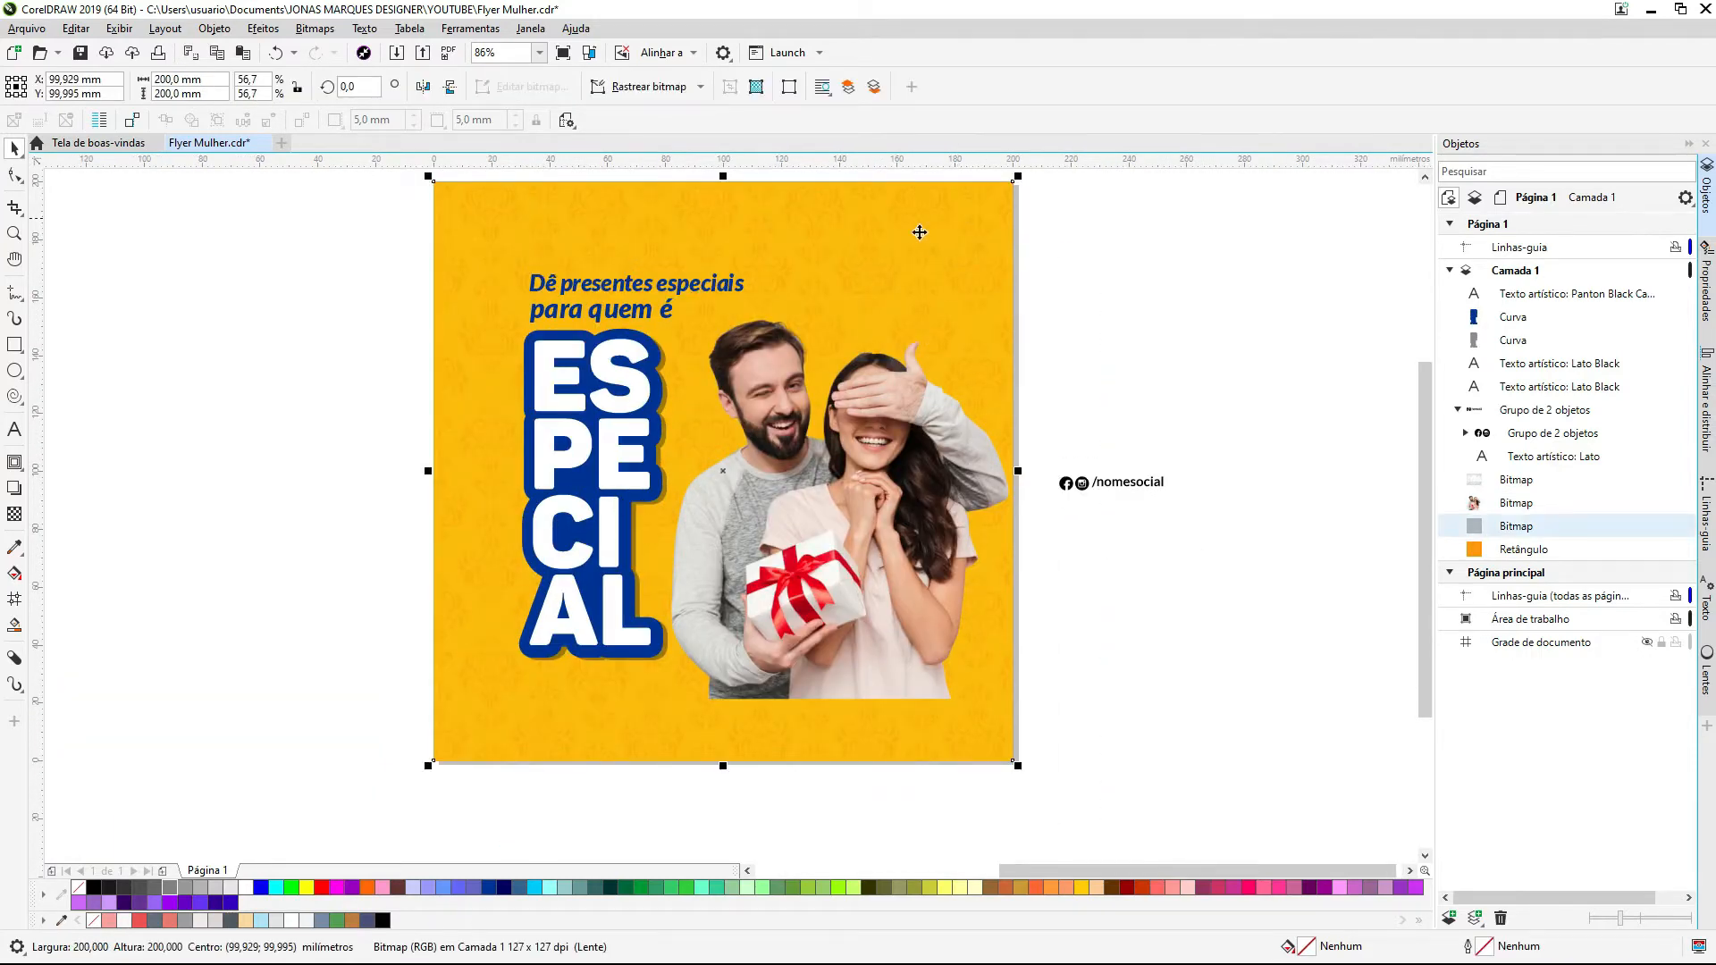
left_click_drag(988, 208, 895, 206)
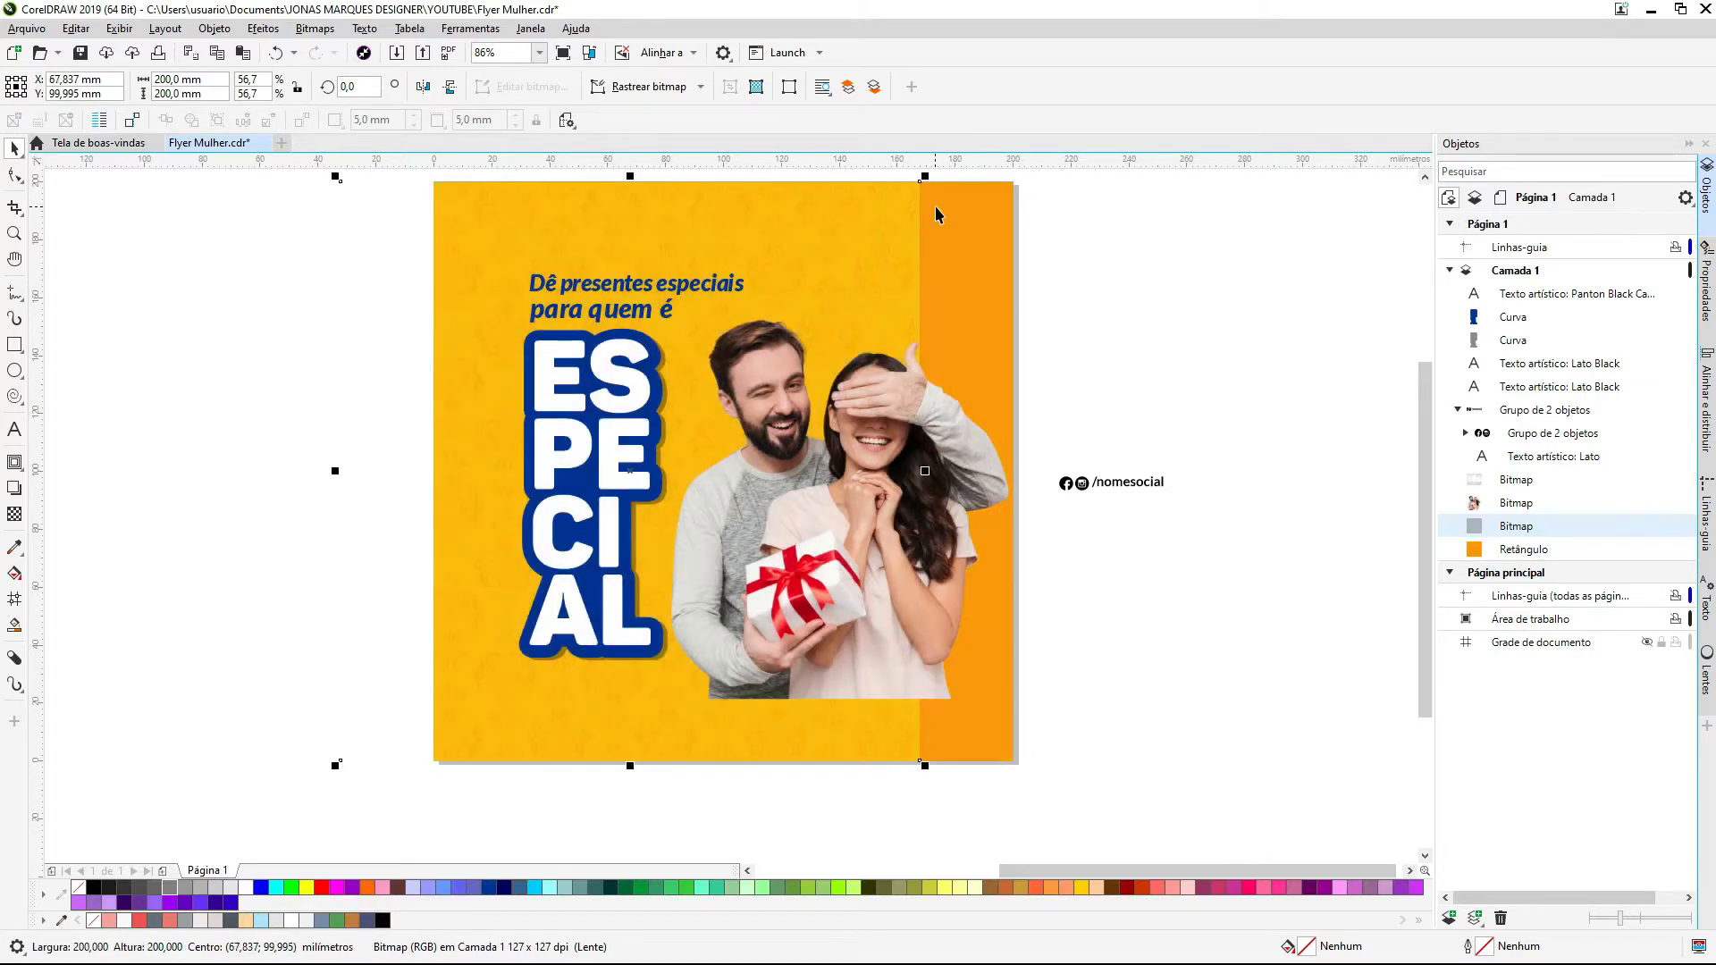
left_click(977, 219)
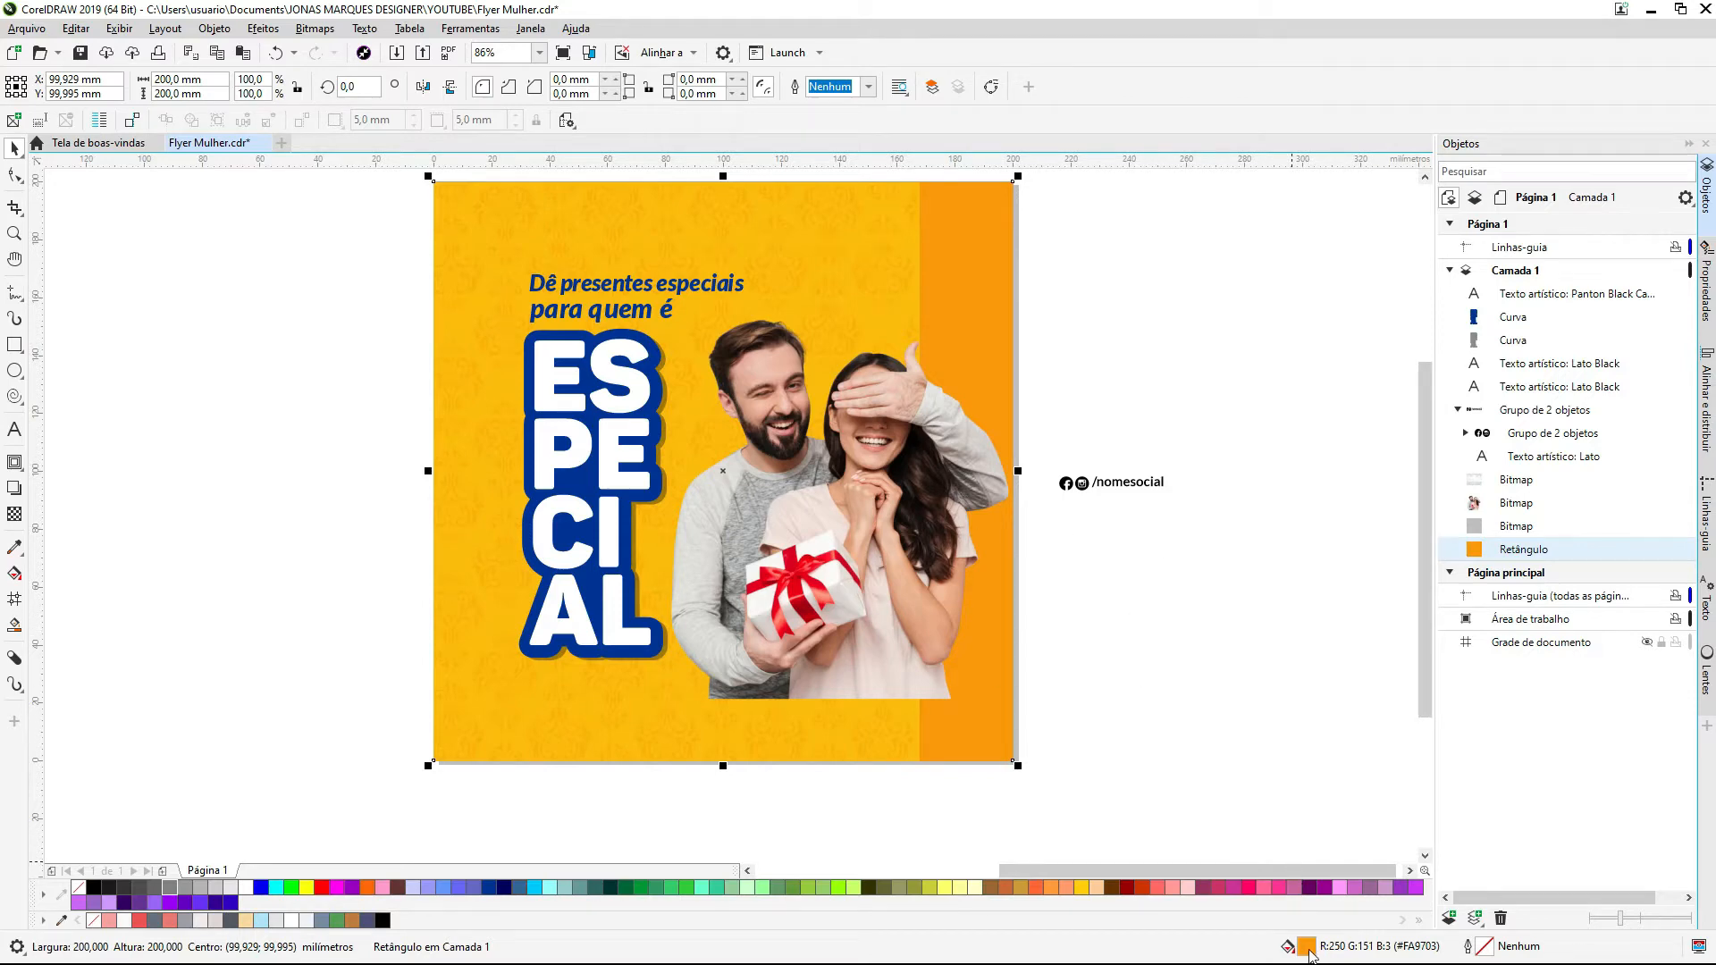
key("F11")
left_click_drag(757, 230, 1054, 154)
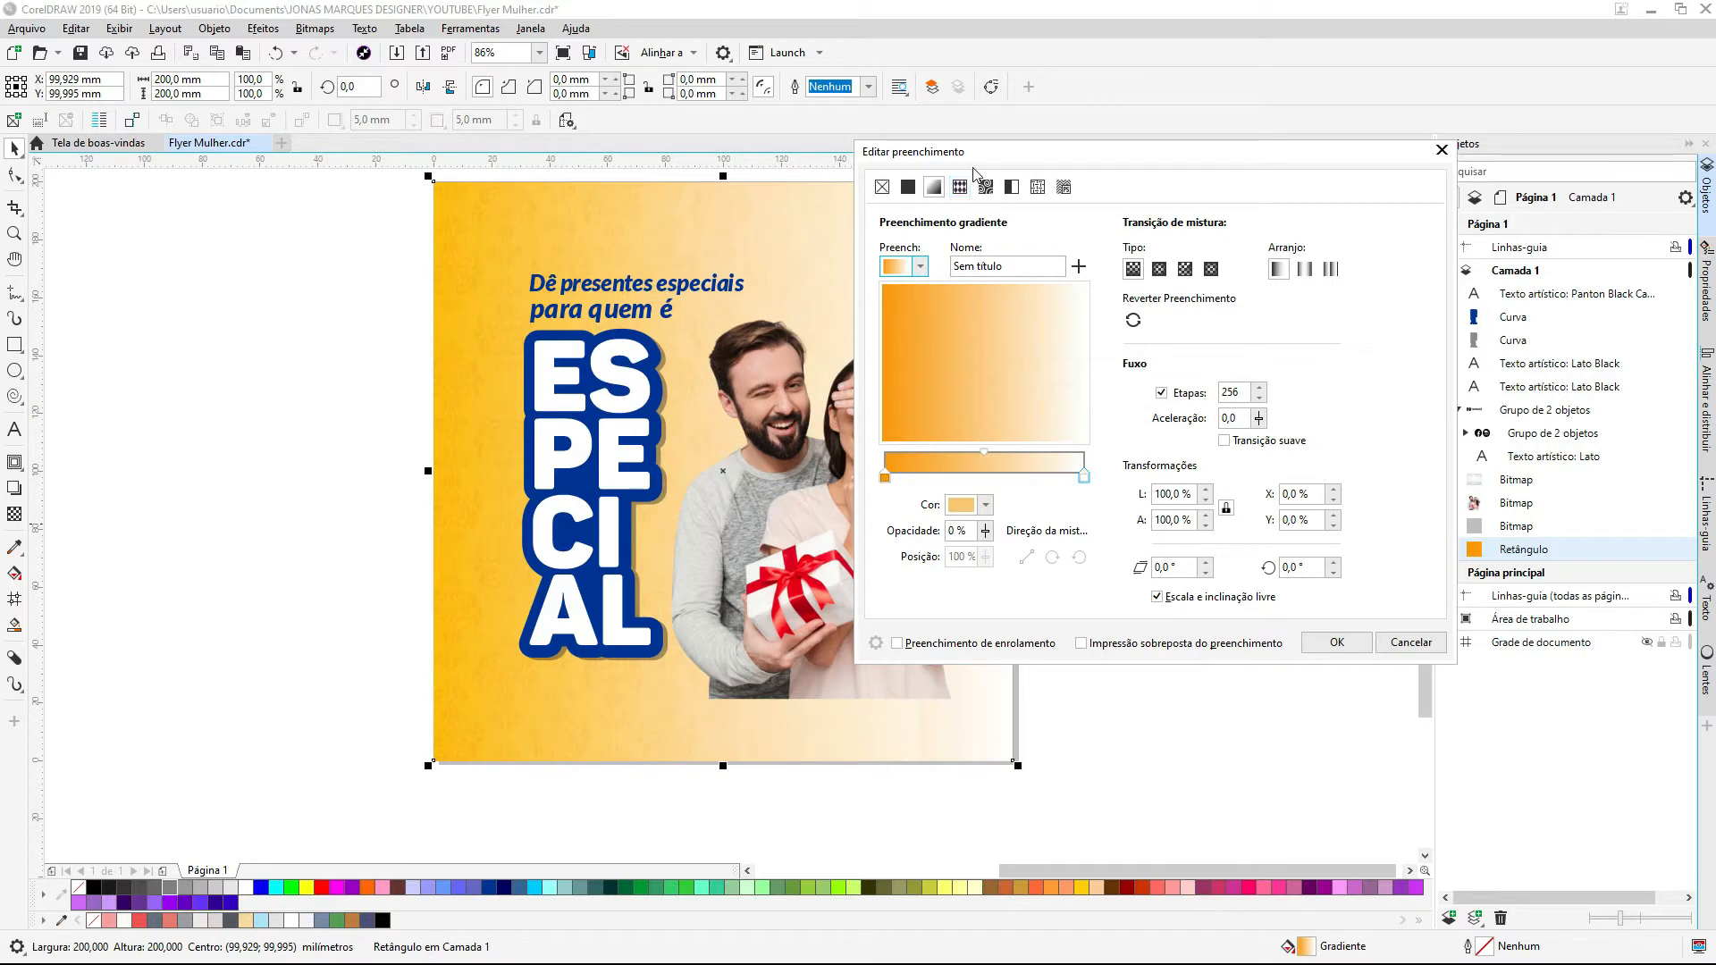
Step: Set the end color of the background rectangle's gradient to yellow #F7FF00
left_click_drag(1047, 143, 1193, 173)
left_click(1229, 506)
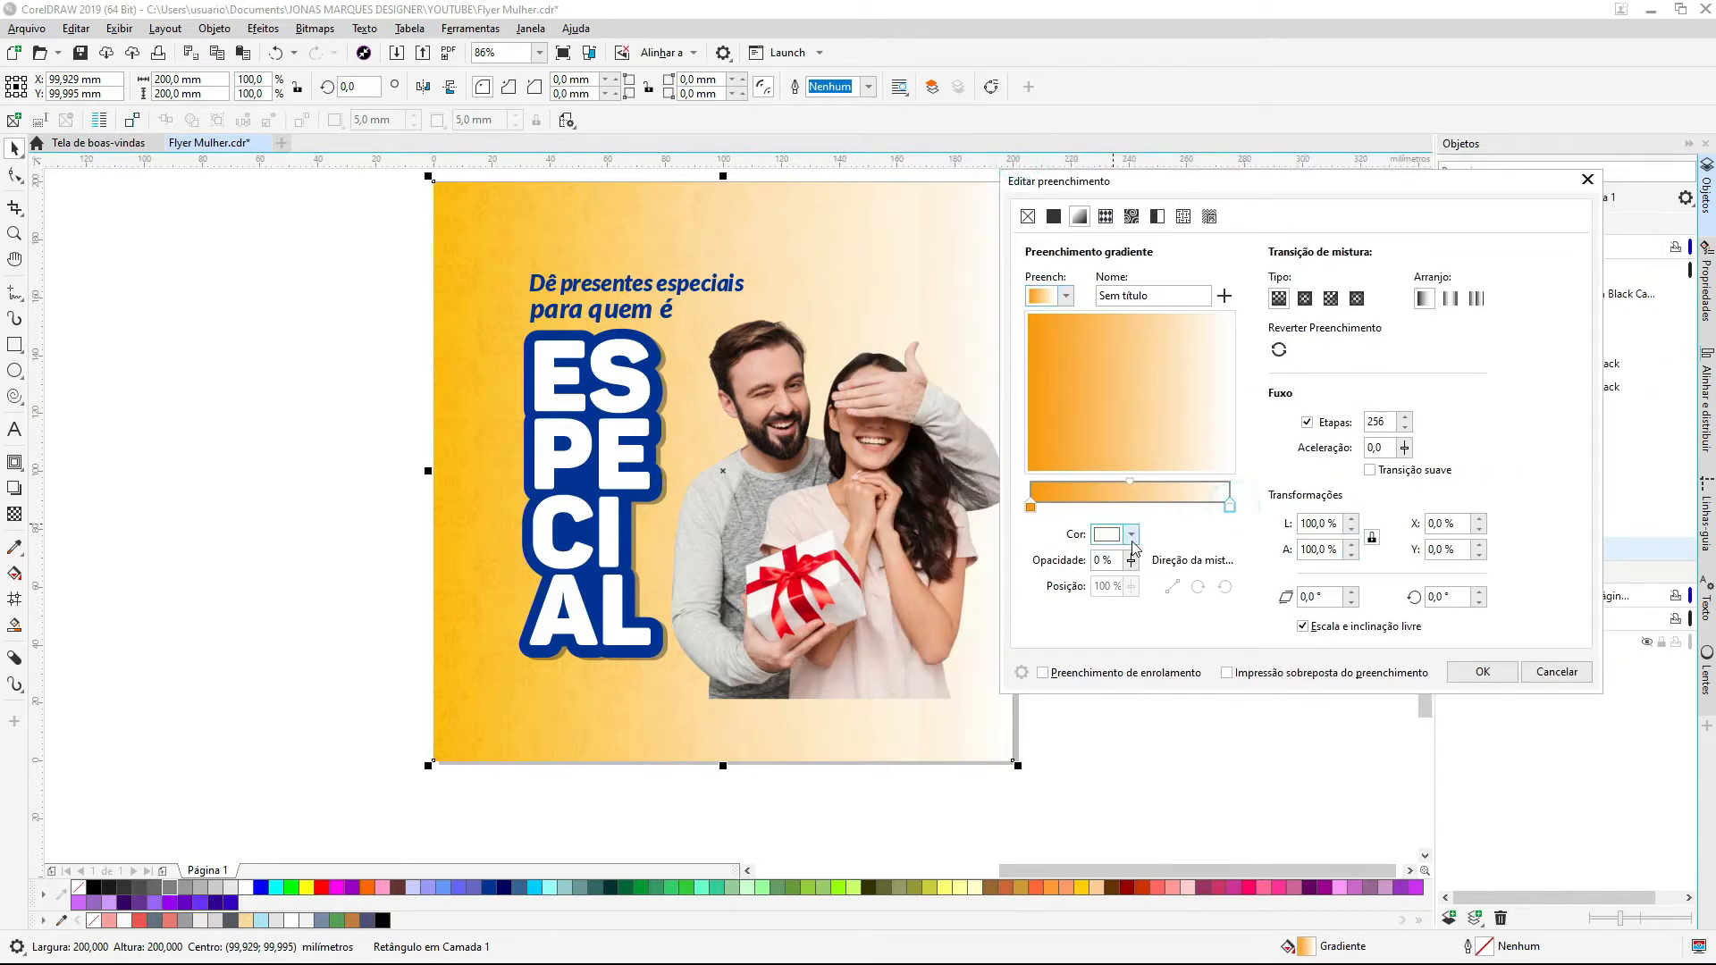
left_click(1129, 534)
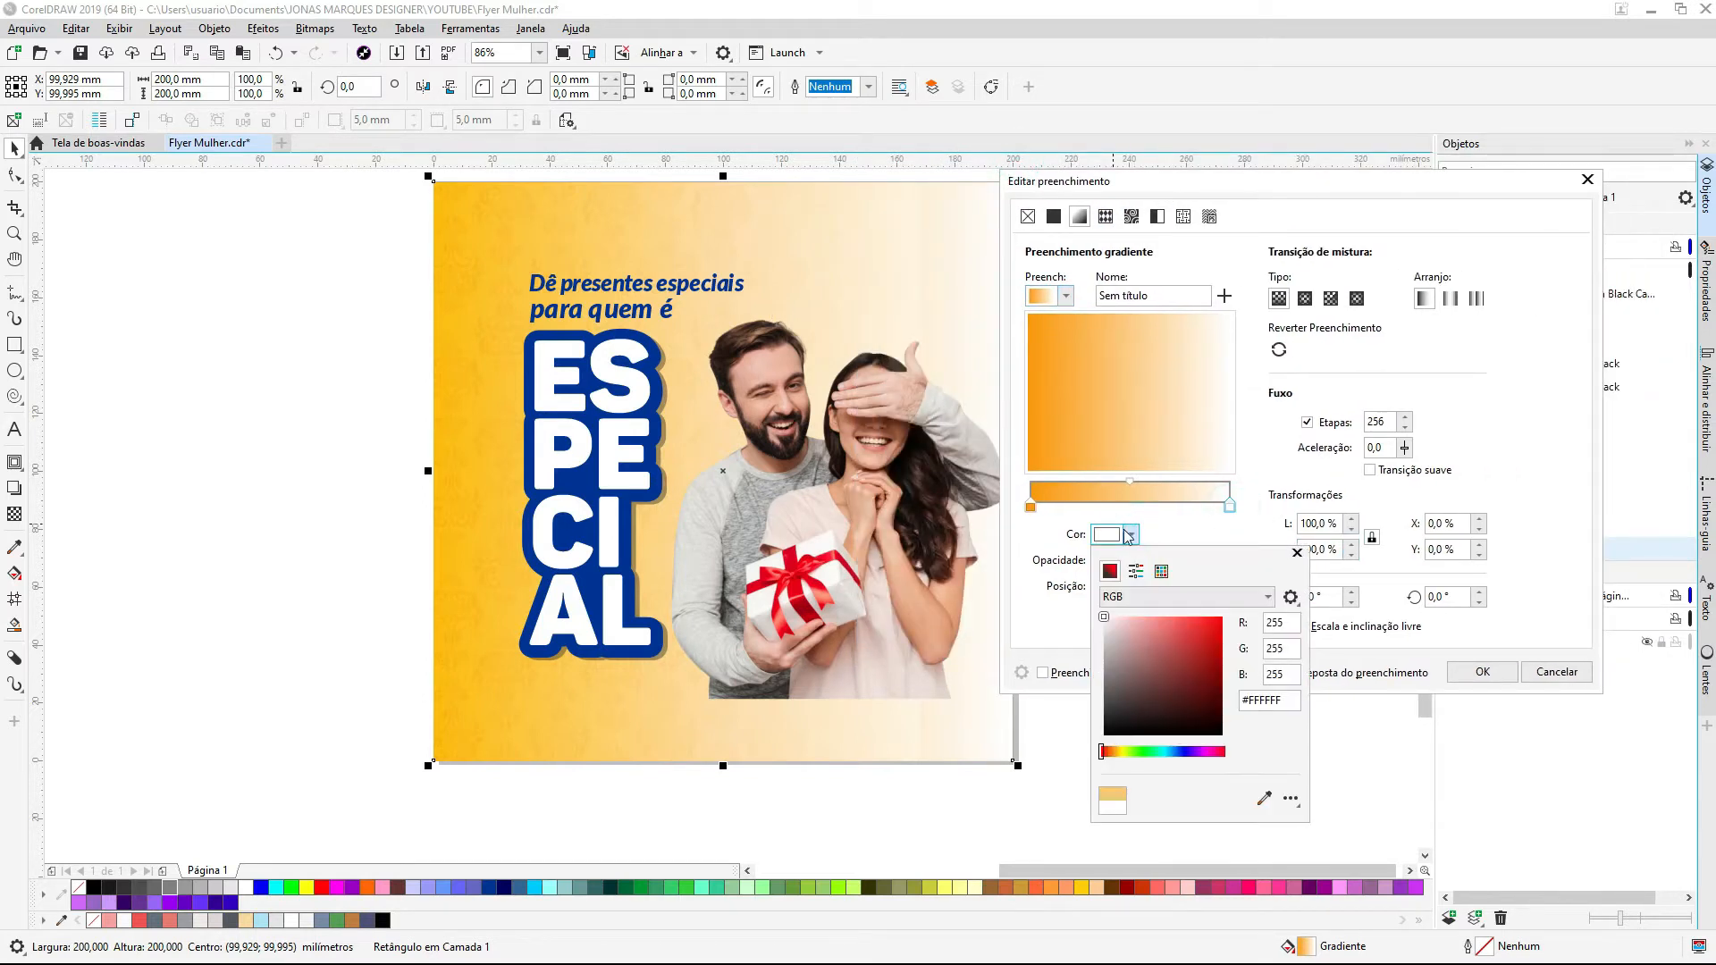
left_click(1121, 750)
left_click_drag(1186, 680, 1225, 616)
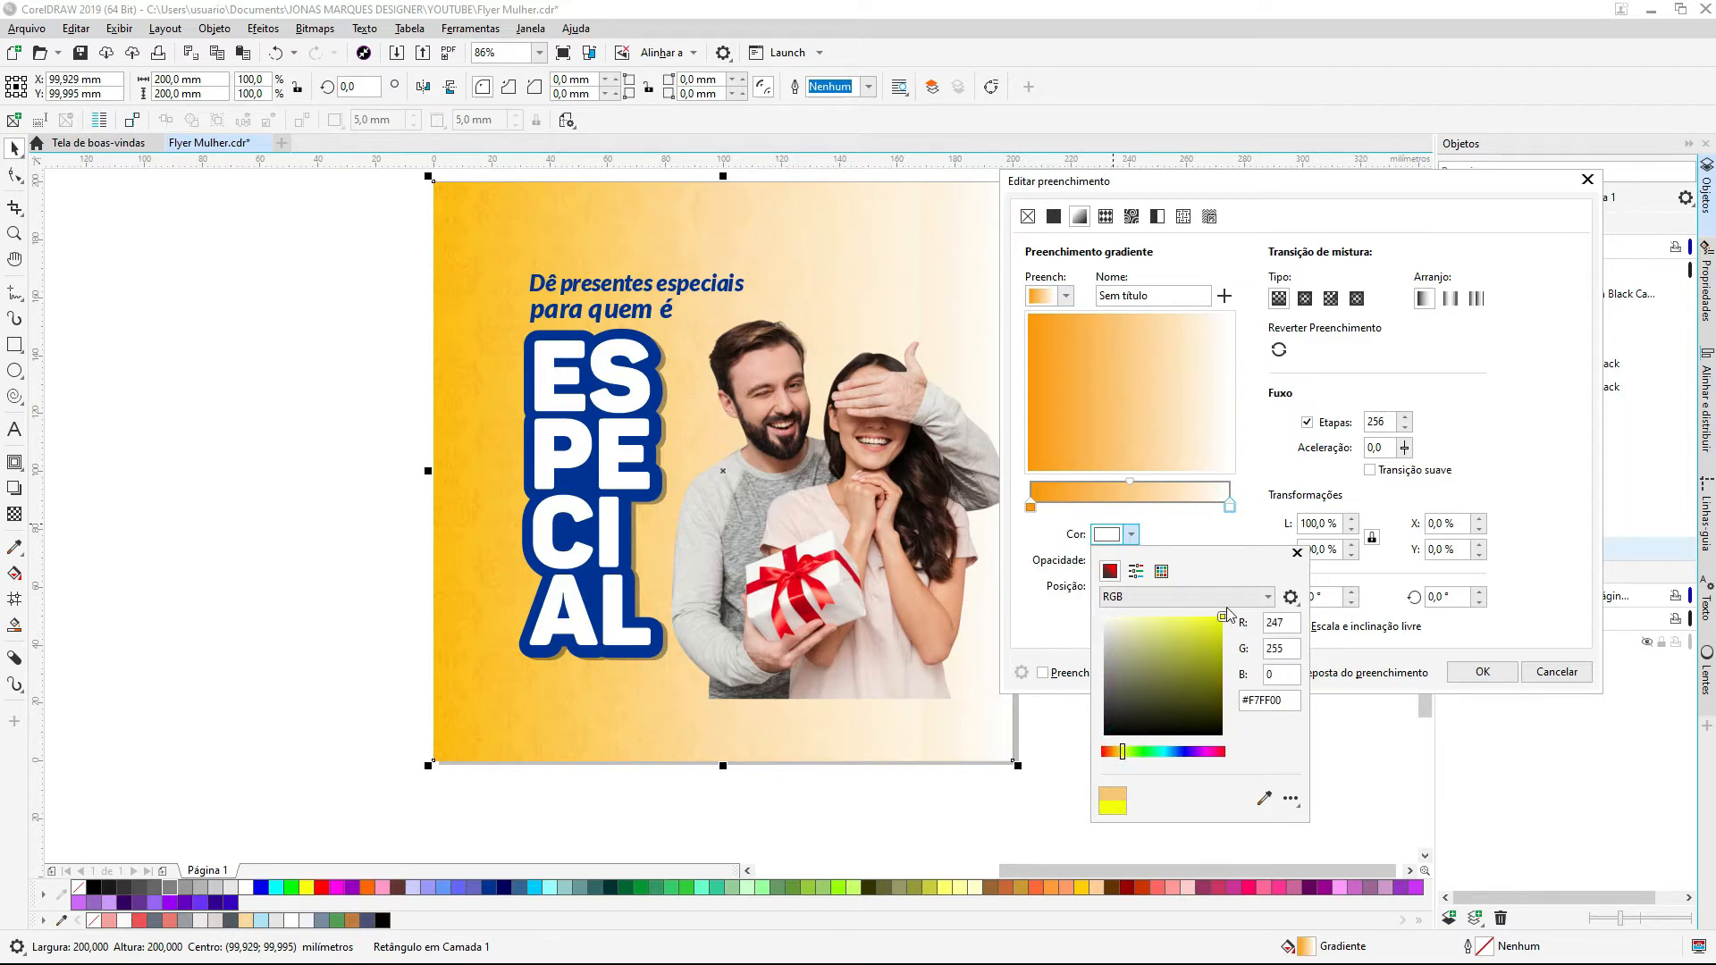
Step: Make the gradient elliptical and offset its center to X 11.0 % and Y -15.0 %
left_click(1304, 303)
left_click(1305, 298)
left_click_drag(1125, 394, 1154, 423)
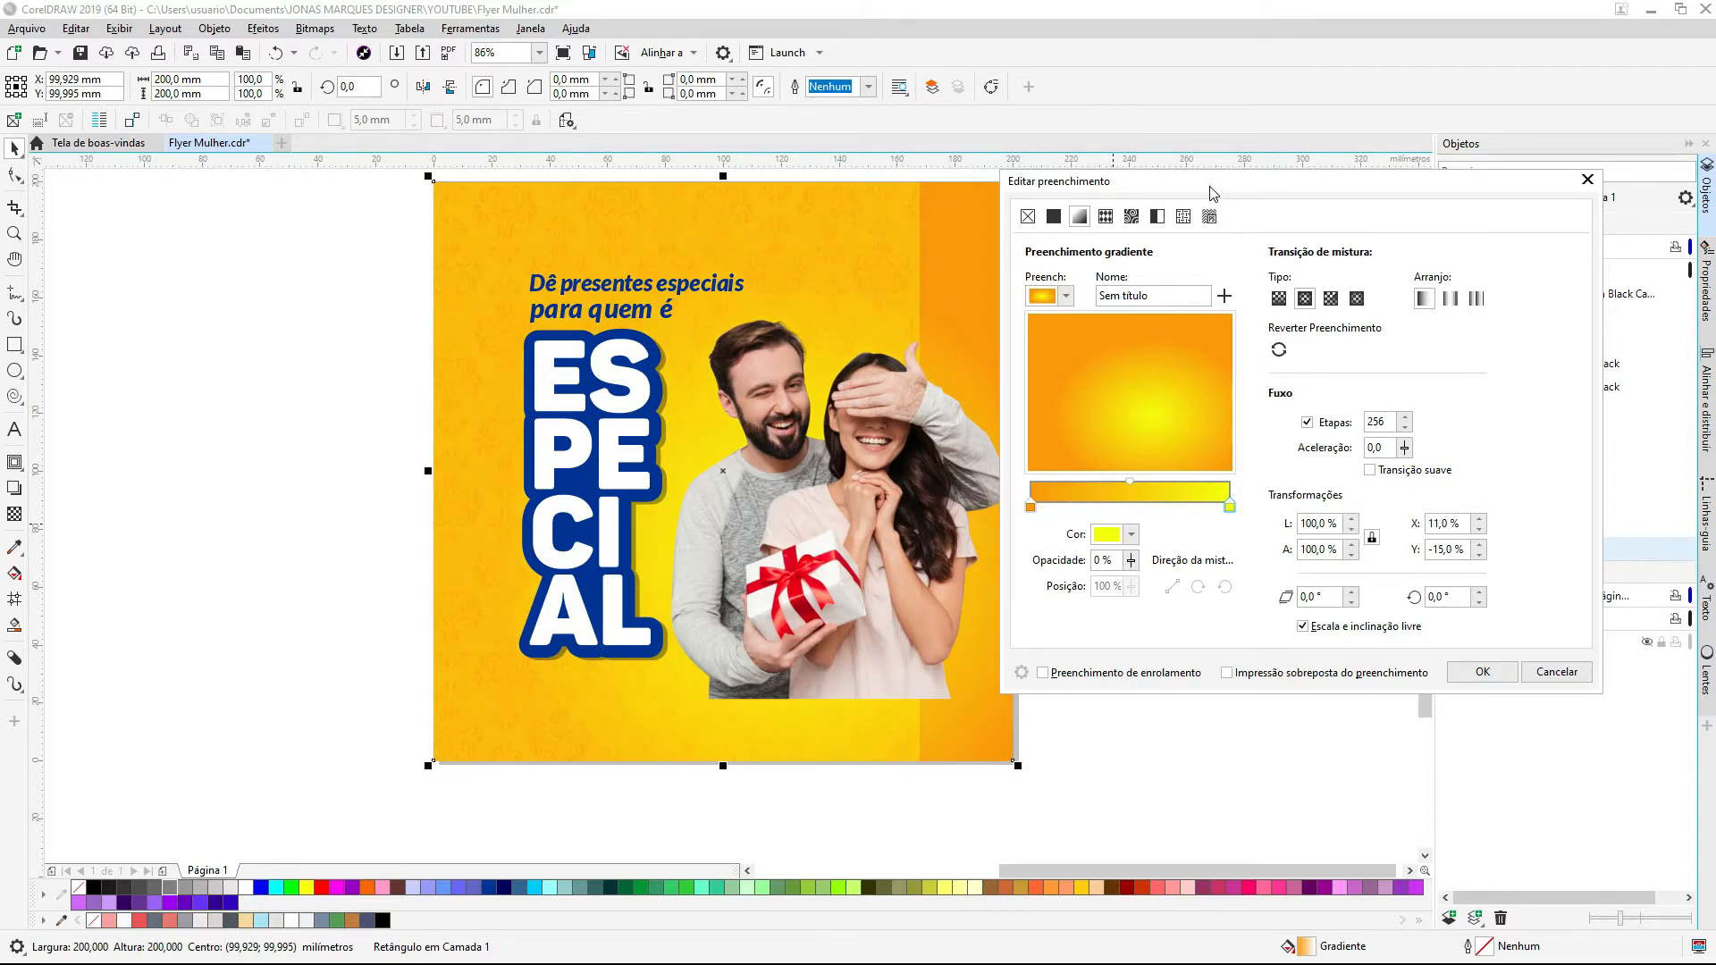
left_click_drag(1211, 193, 1208, 202)
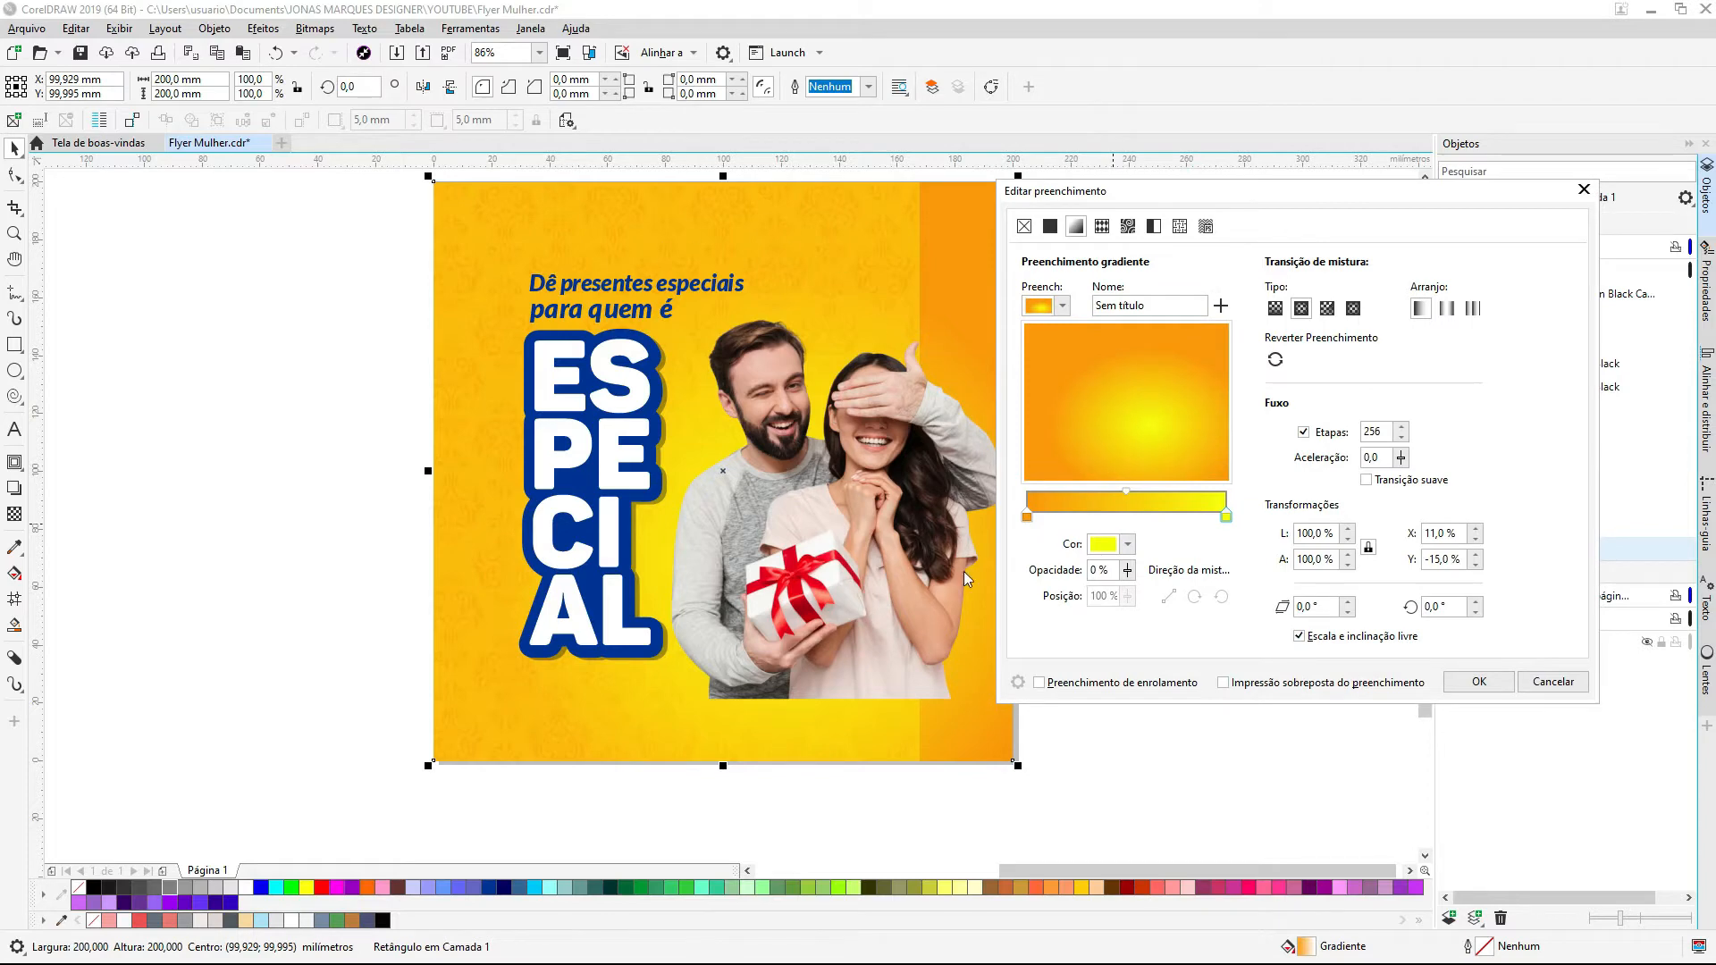
Step: Set the start color of the background rectangle's gradient to soft orange #FAB55A
left_click(1026, 516)
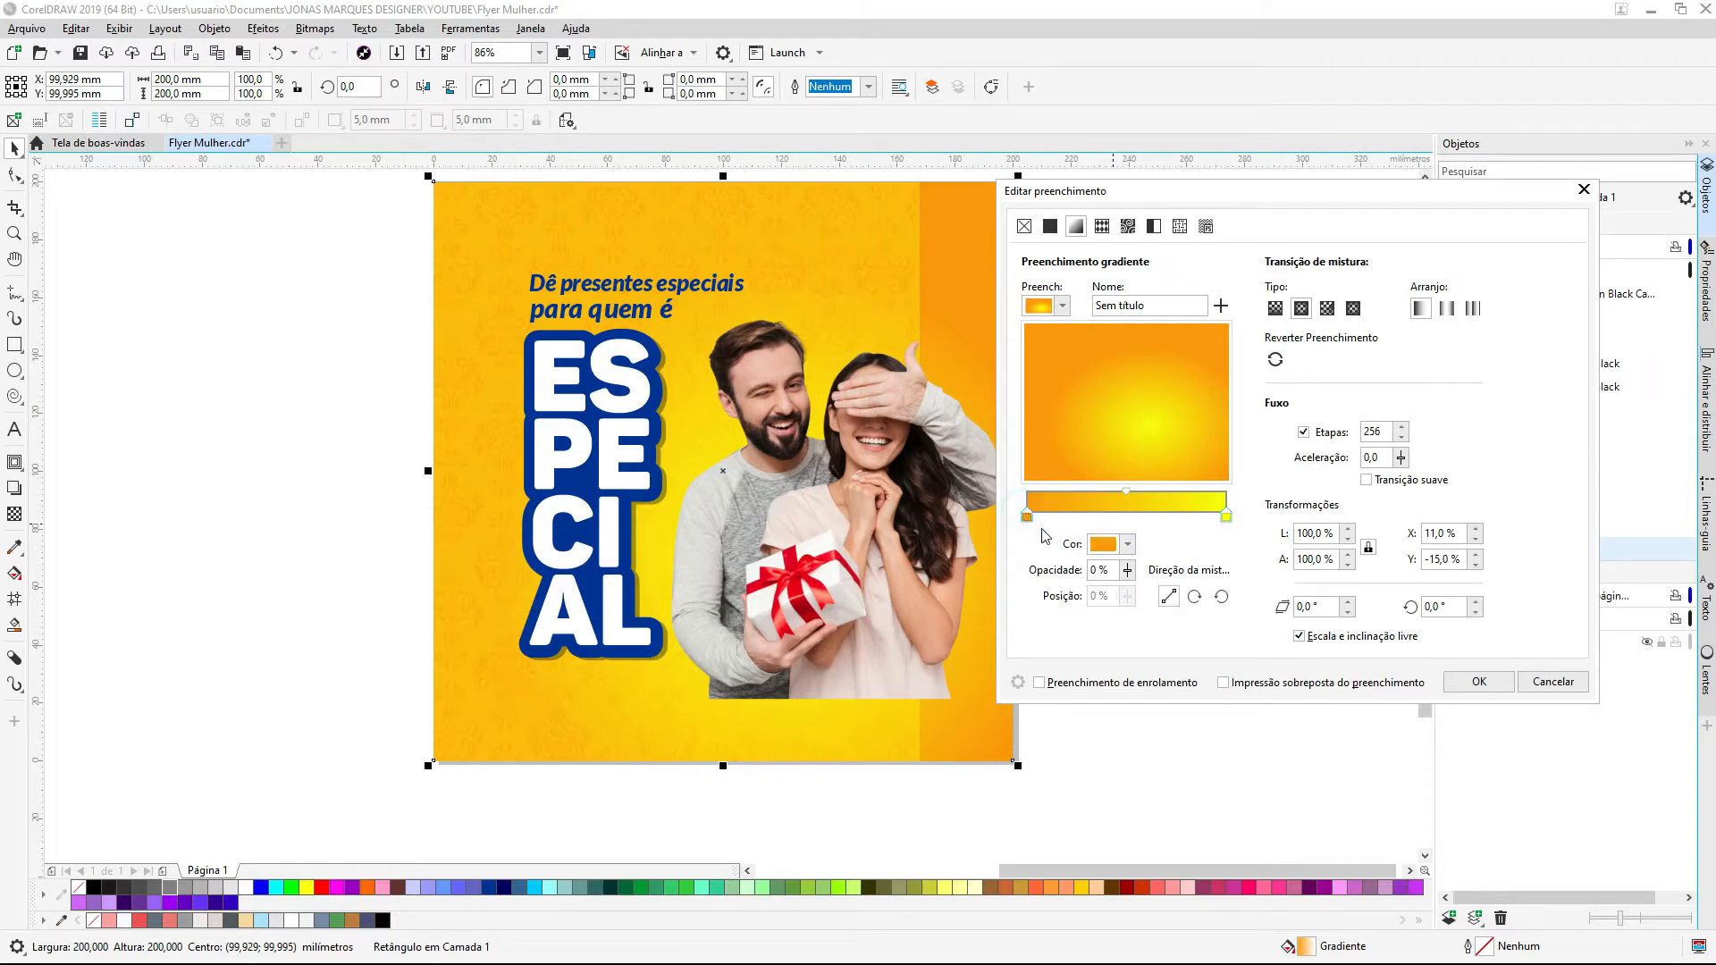
left_click(1128, 544)
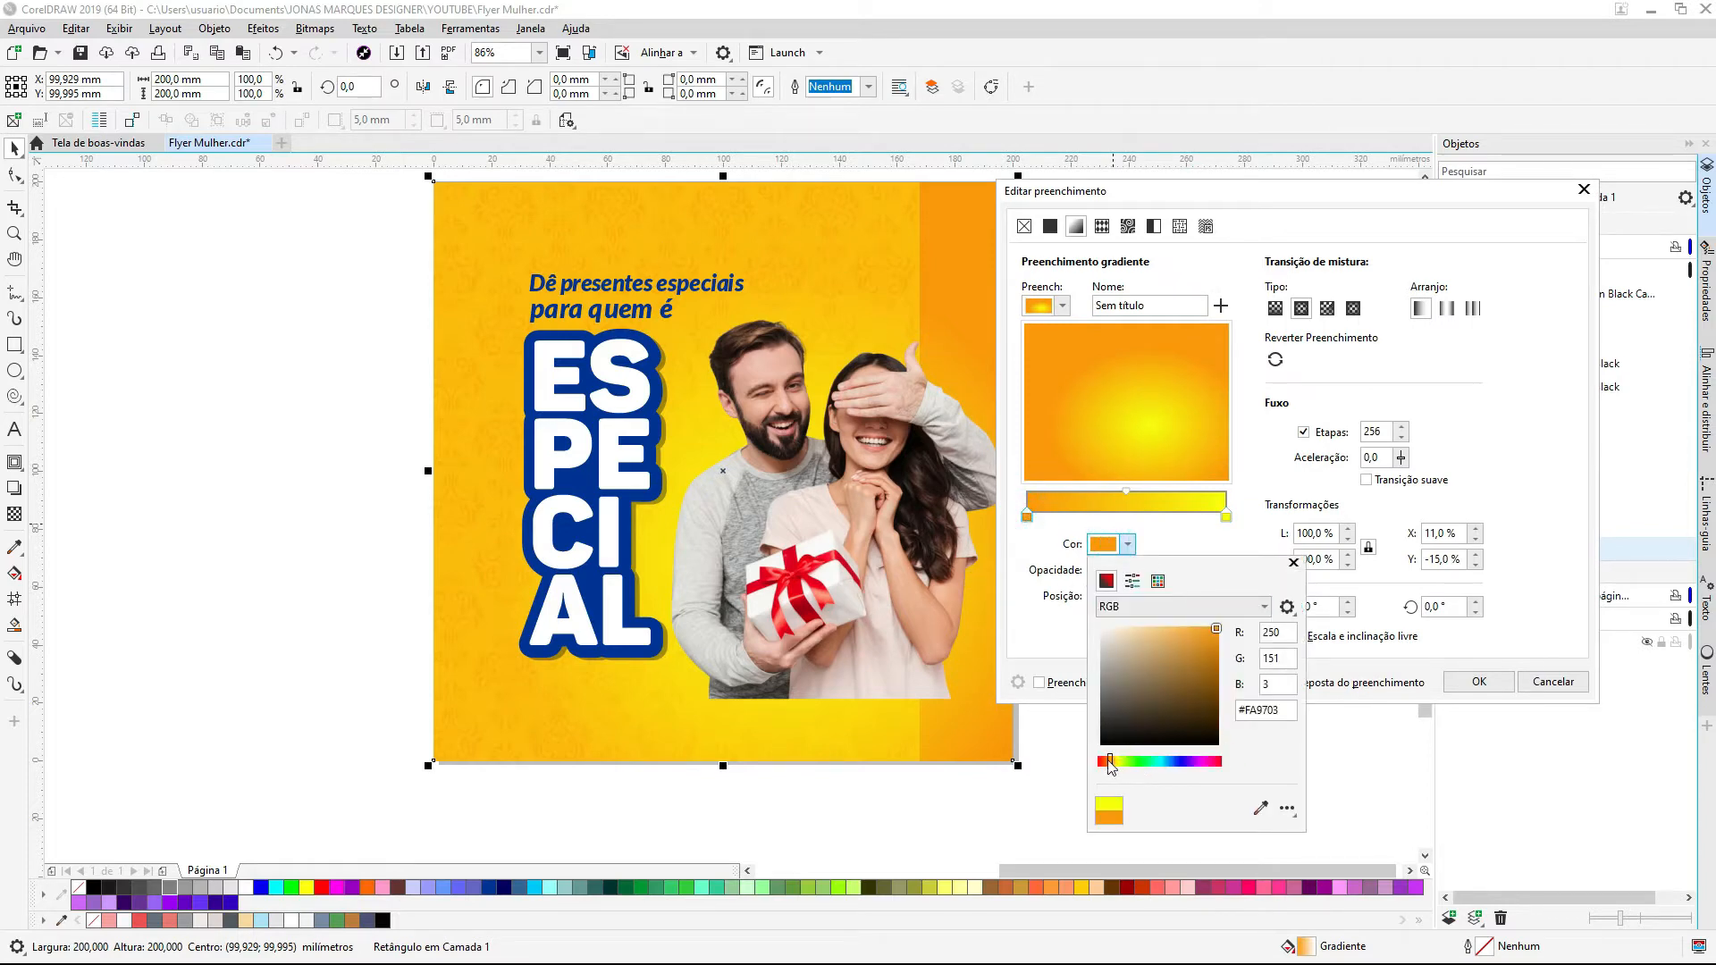
mouse_move(1111, 766)
left_mouse_down()
mouse_move(1200, 762)
mouse_move(1105, 760)
left_mouse_up()
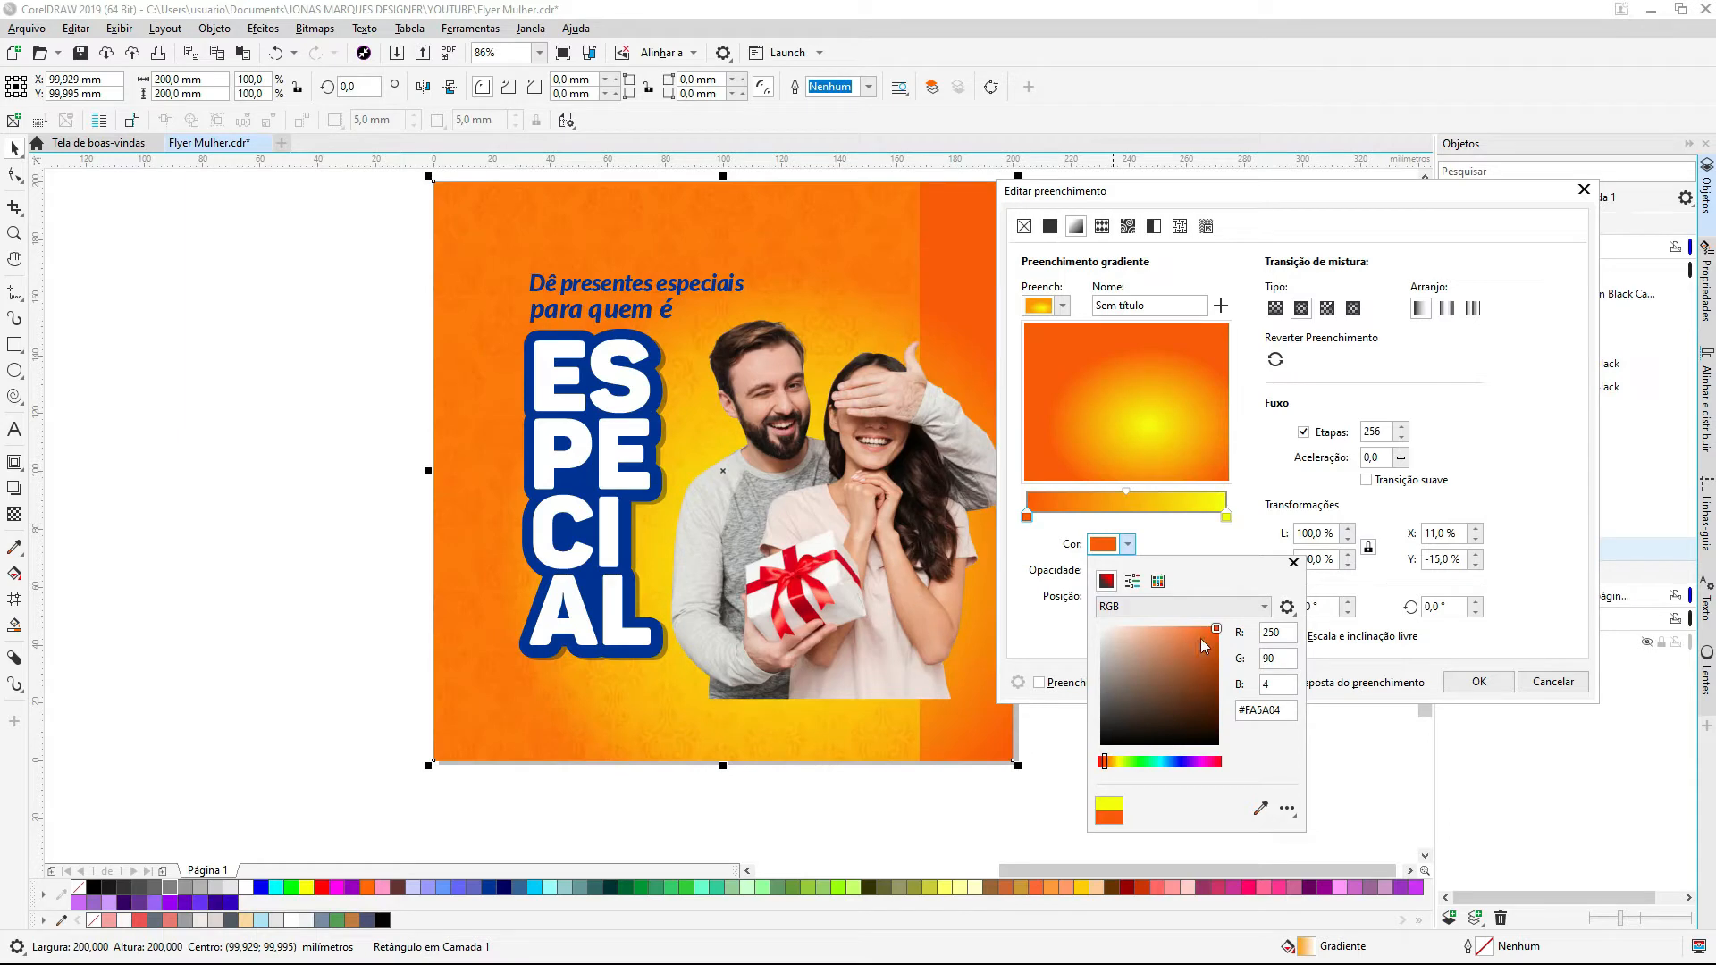
left_click(1158, 626)
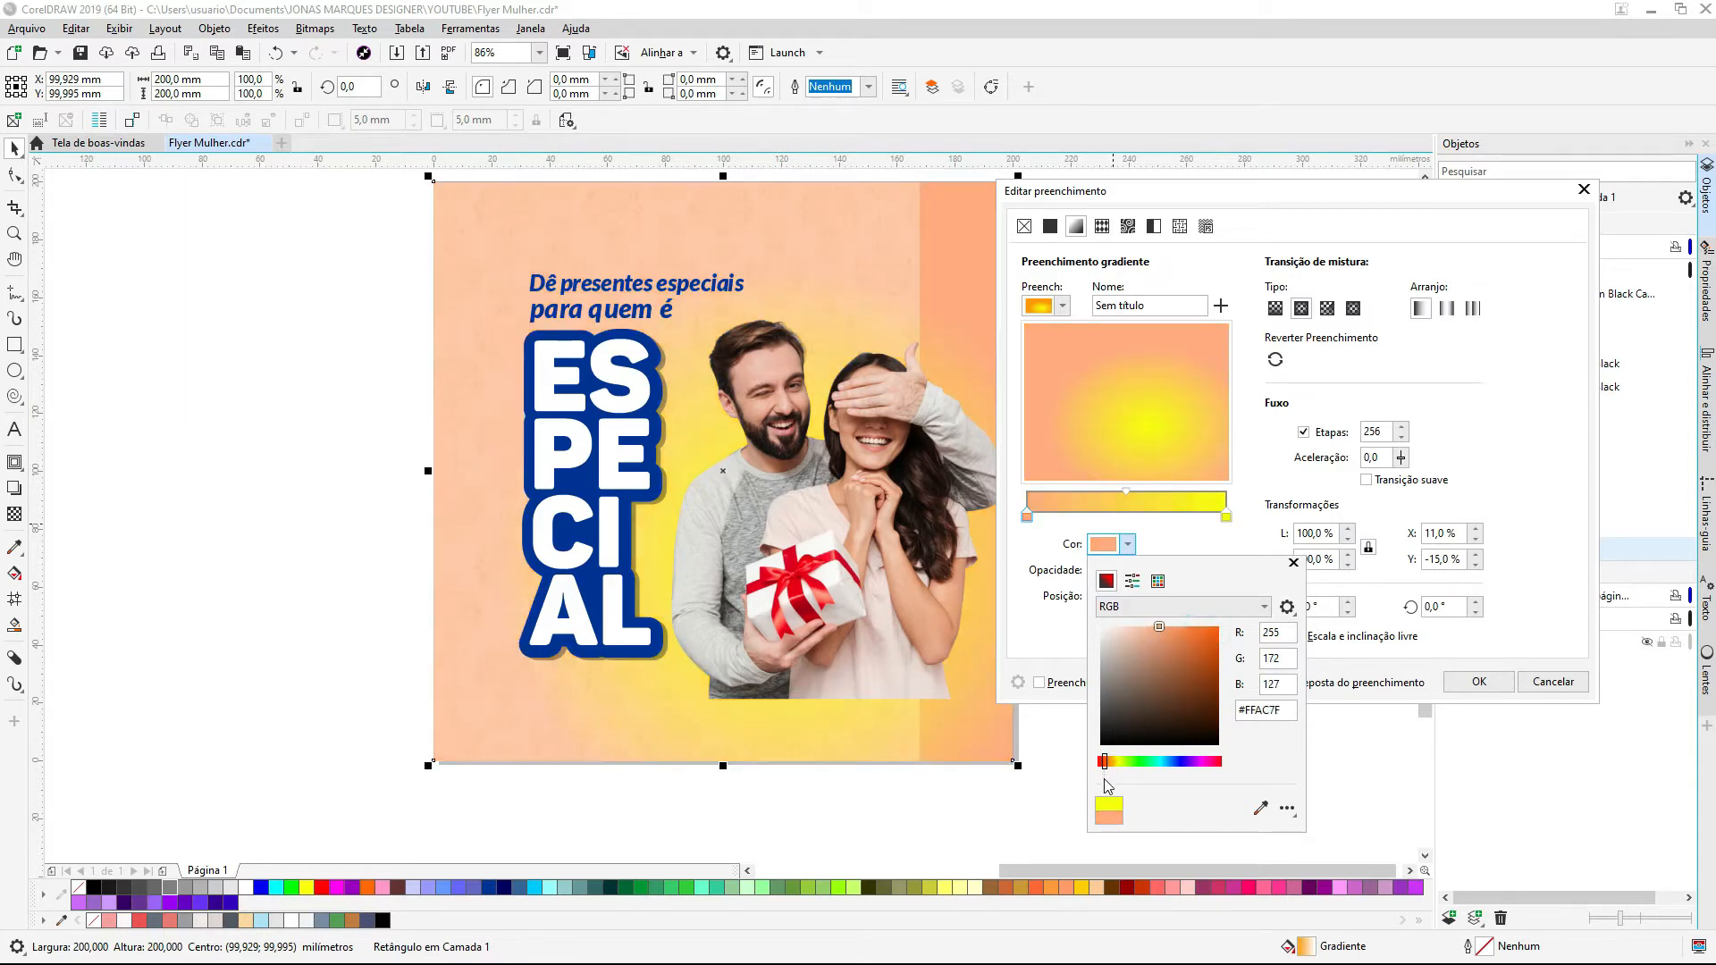
left_click_drag(1106, 764, 1111, 766)
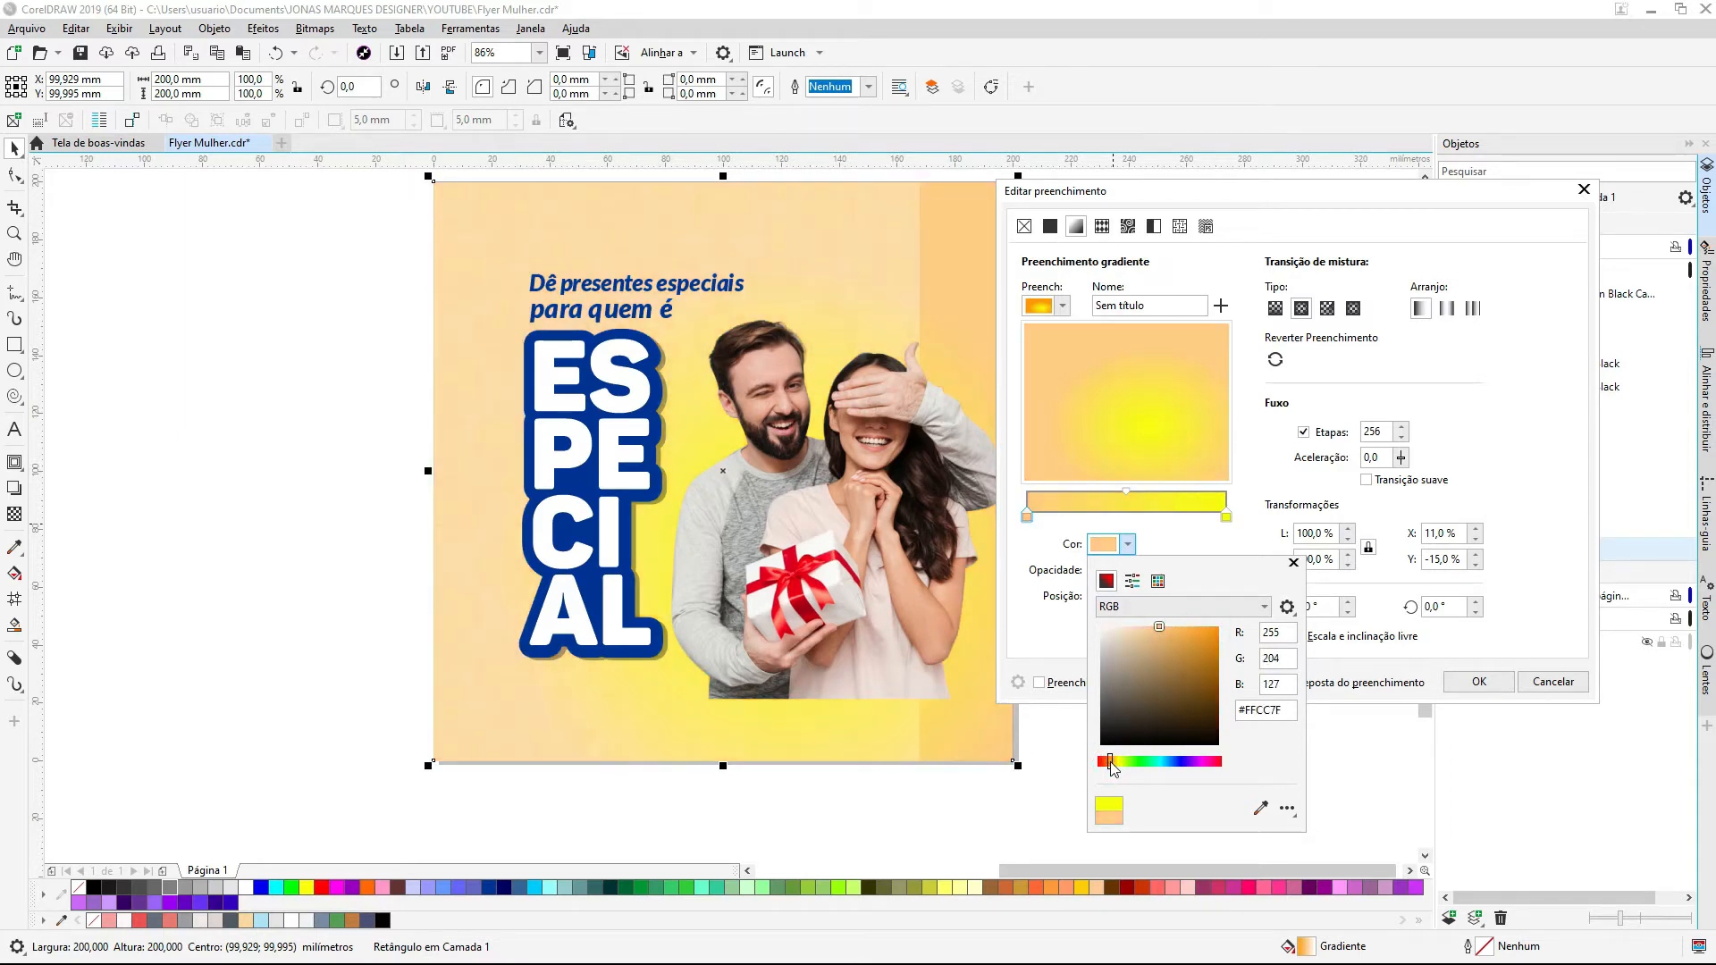
left_click(1167, 631)
left_click(1176, 630)
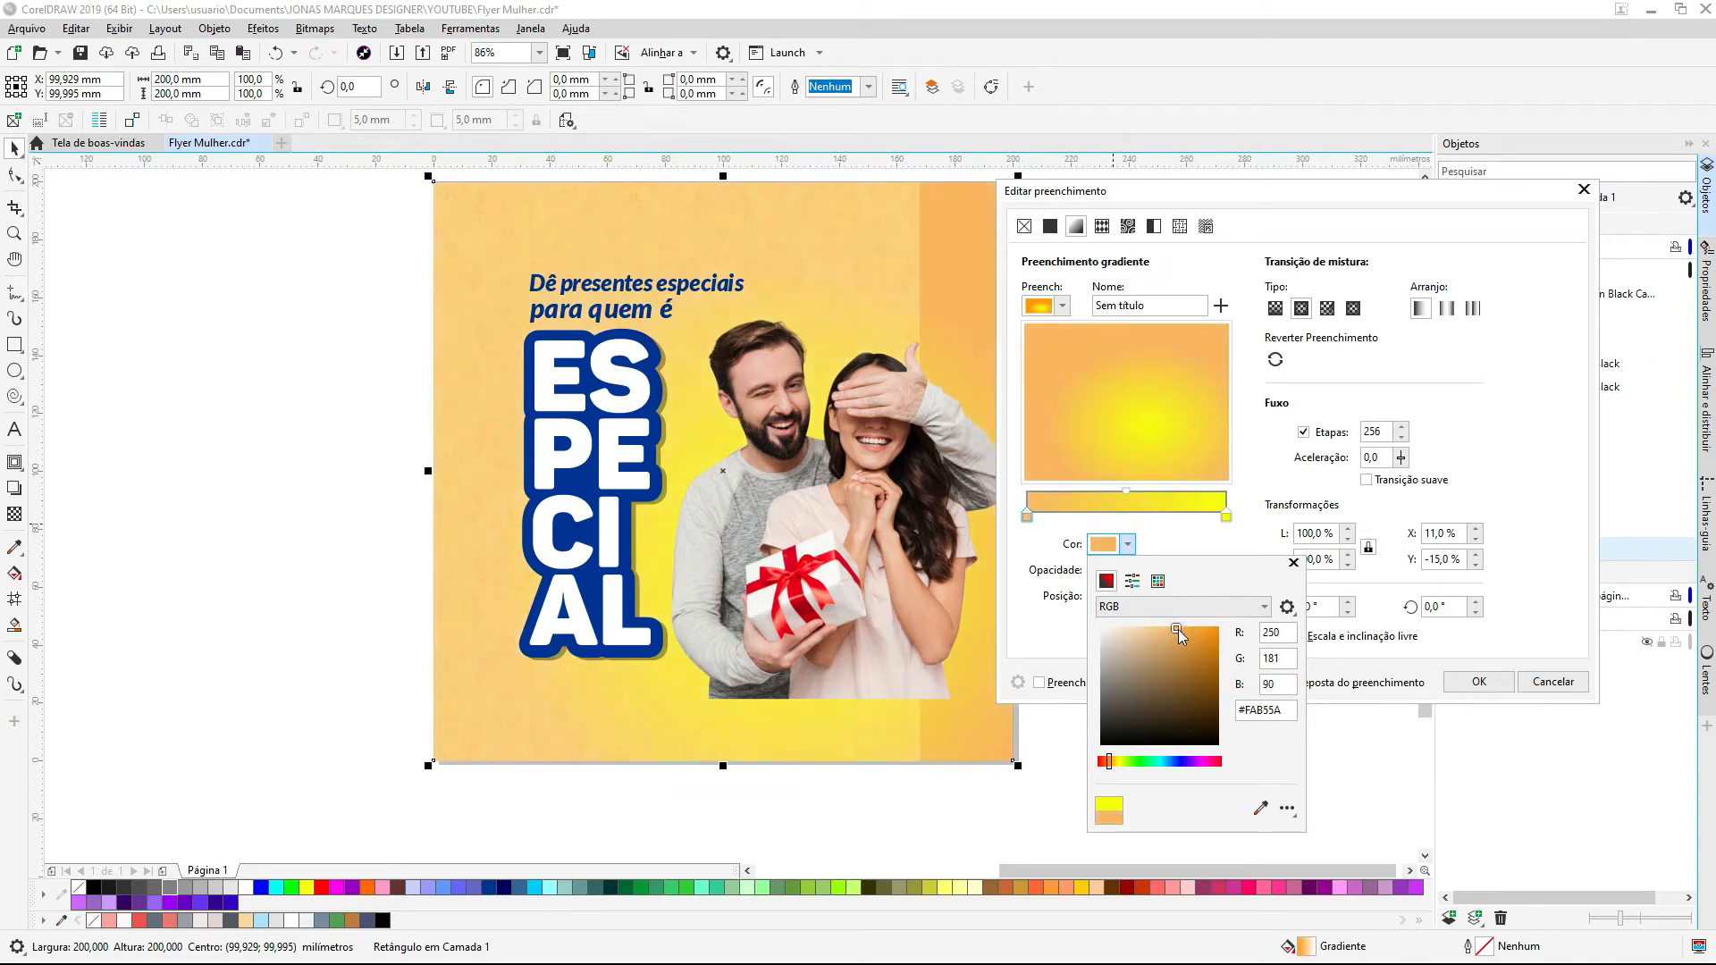
Step: Set the end color of the background rectangle's gradient to pale yellow #FFE499
left_click(1254, 482)
left_click(1225, 516)
left_click(1108, 544)
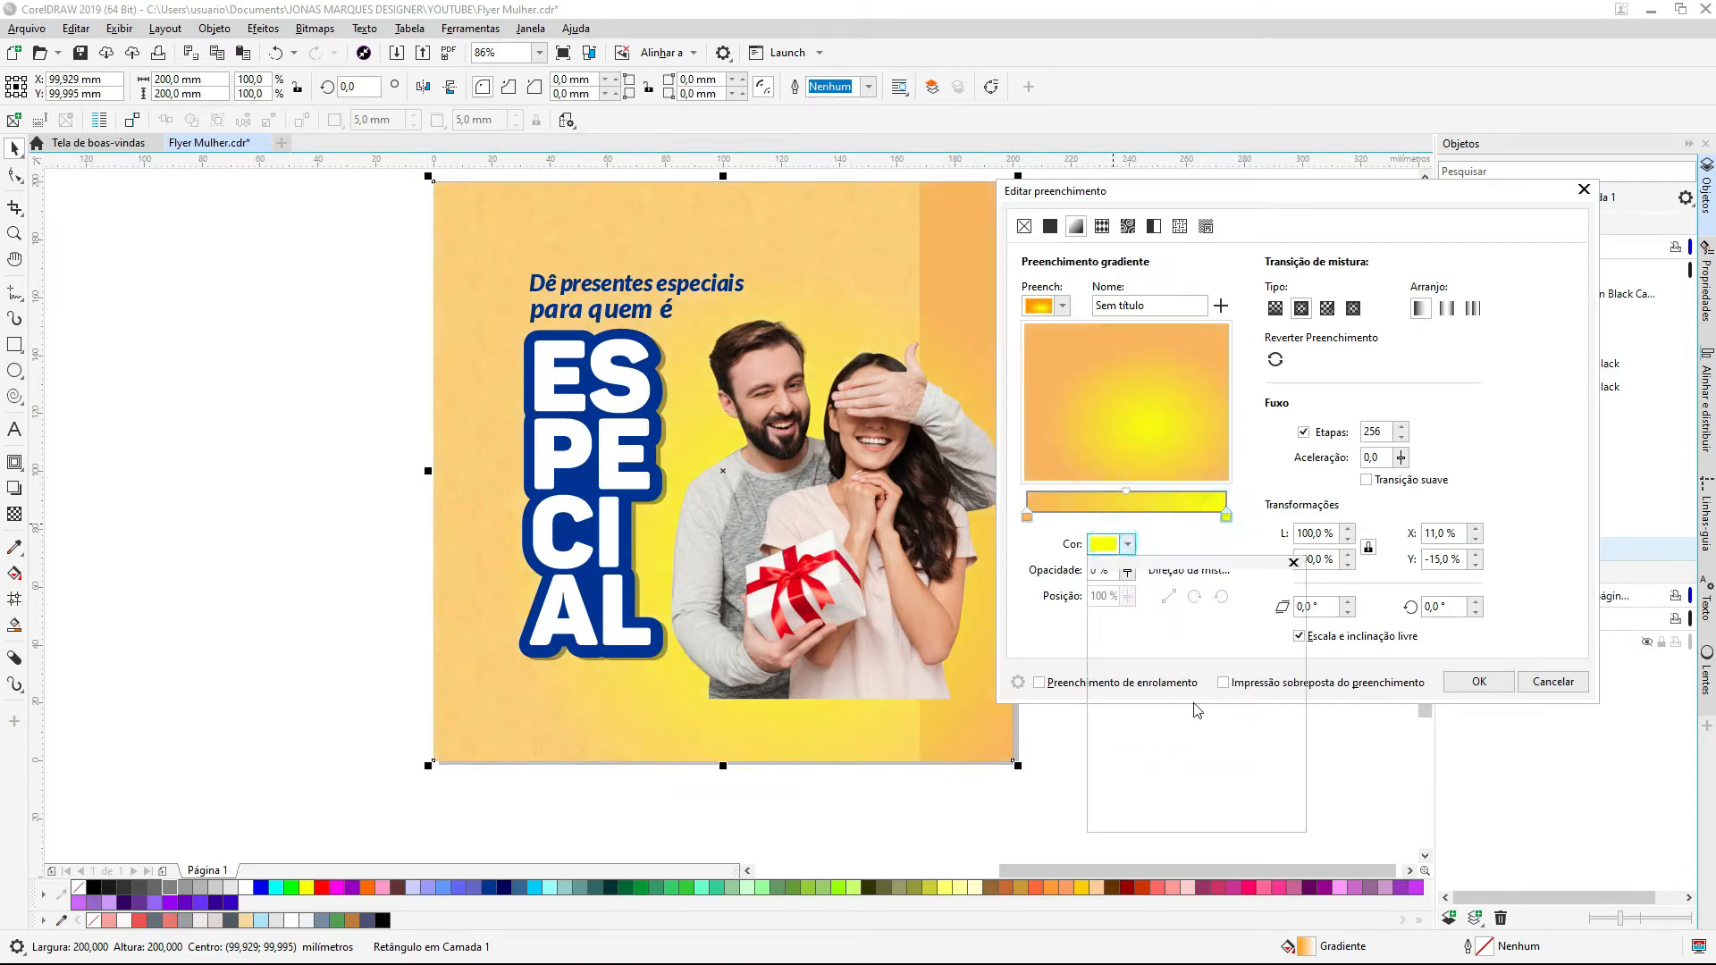
left_click_drag(1215, 628, 1169, 627)
left_click(1114, 761)
left_click_drag(1113, 759, 1111, 761)
mouse_move(1173, 643)
left_mouse_down()
mouse_move(1149, 605)
mouse_move(1148, 623)
left_mouse_up()
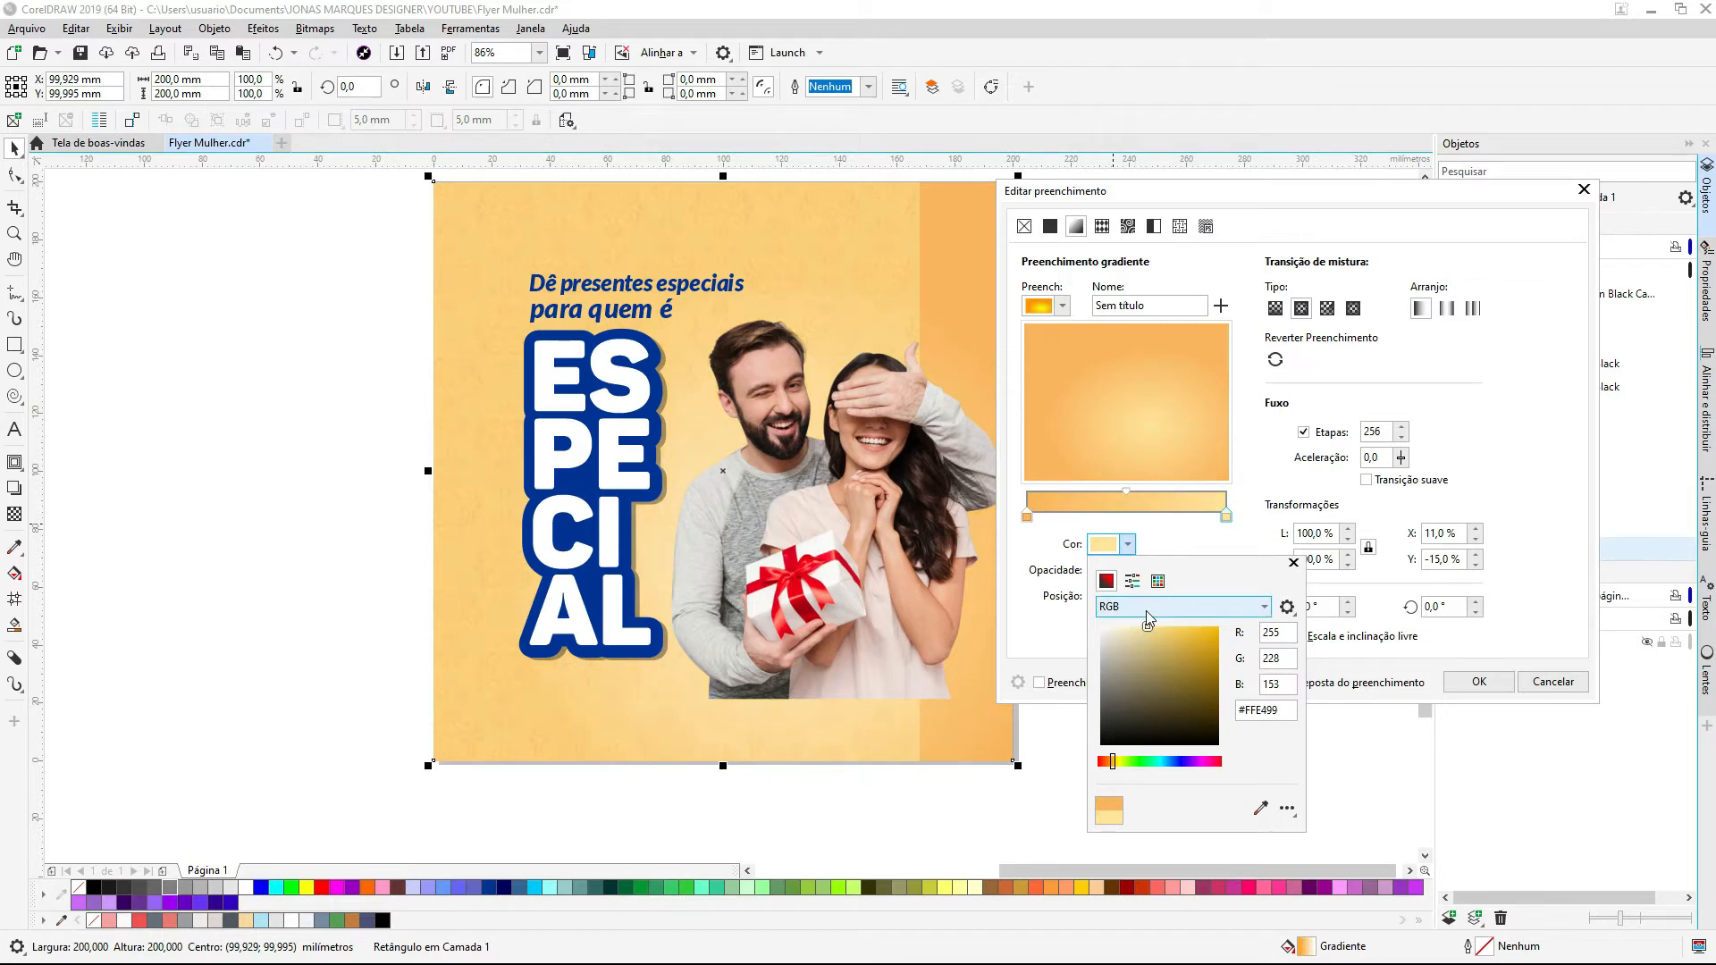
left_click(1183, 546)
Step: Deepen the start color of the background gradient to a slightly redder orange, about #FAA55A
left_click(1026, 516)
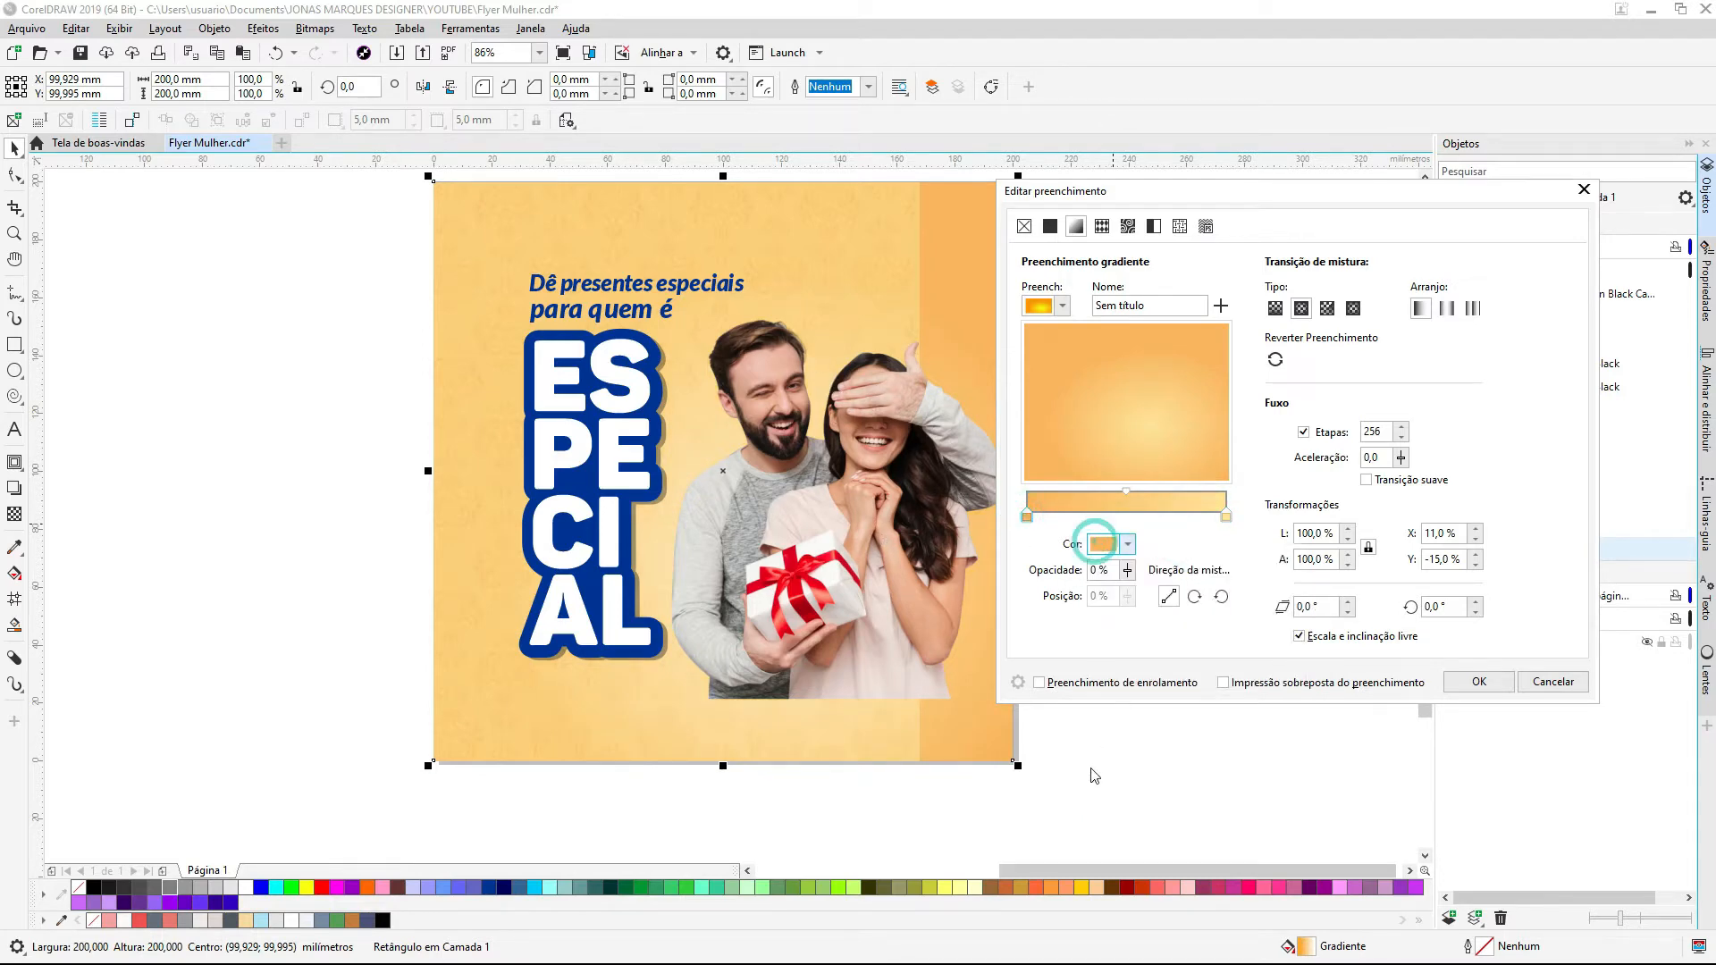
left_click(1102, 543)
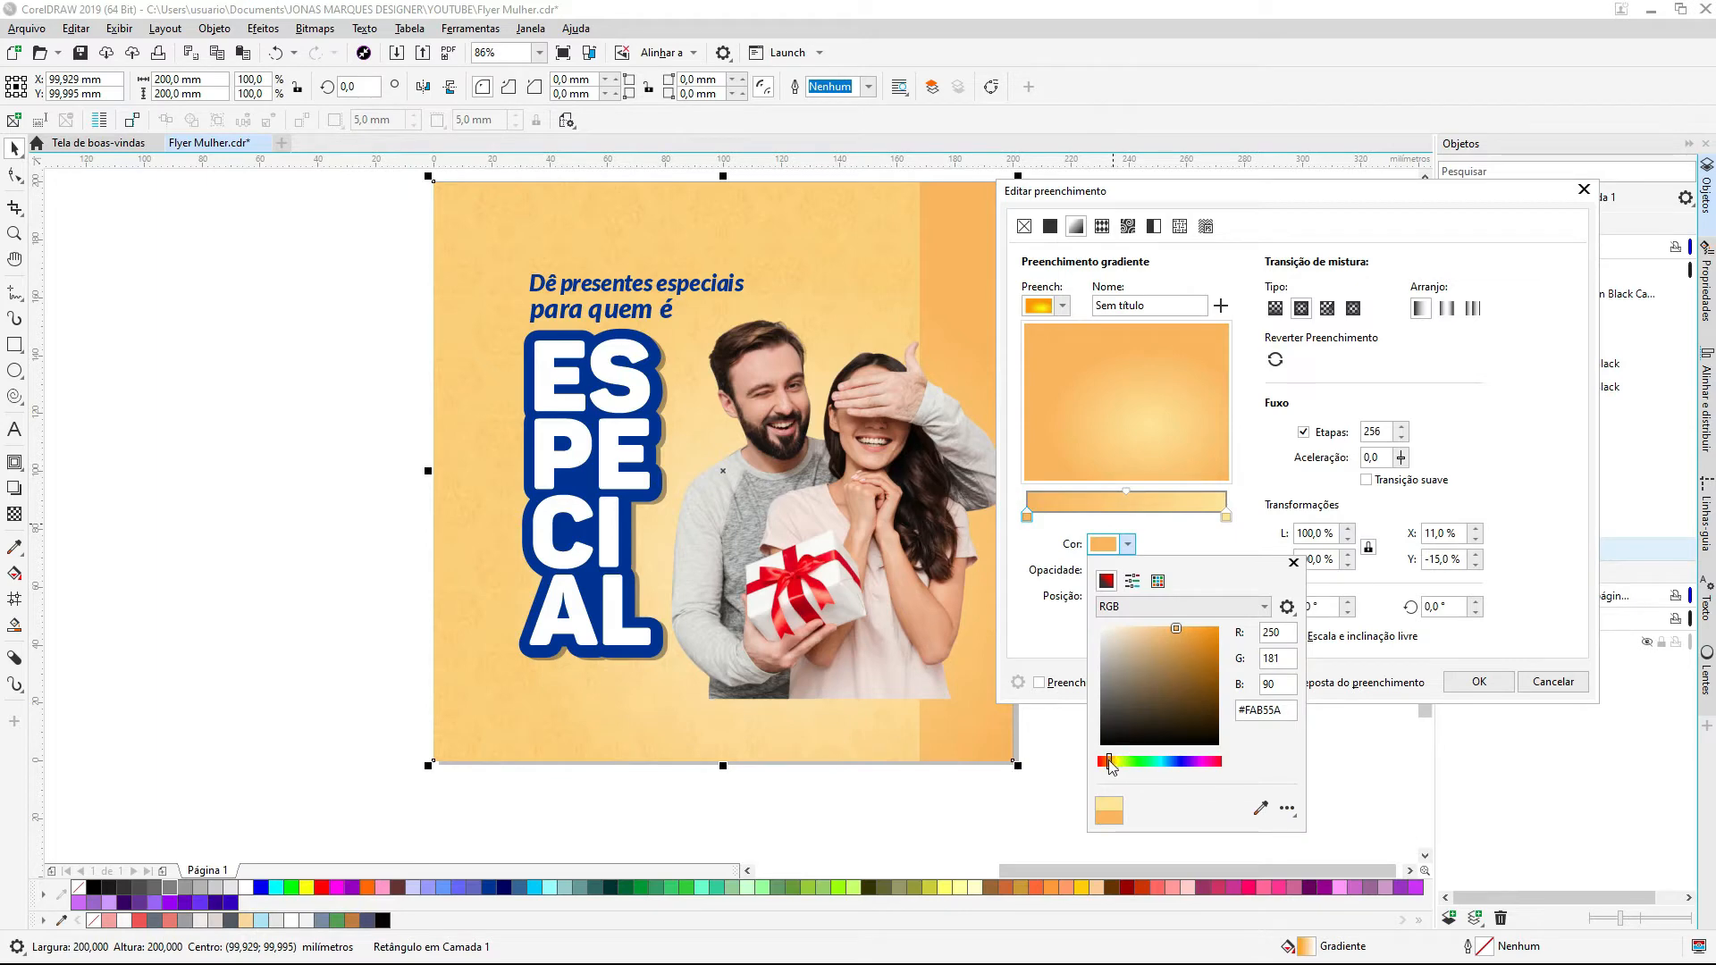
left_click_drag(1110, 760, 1108, 761)
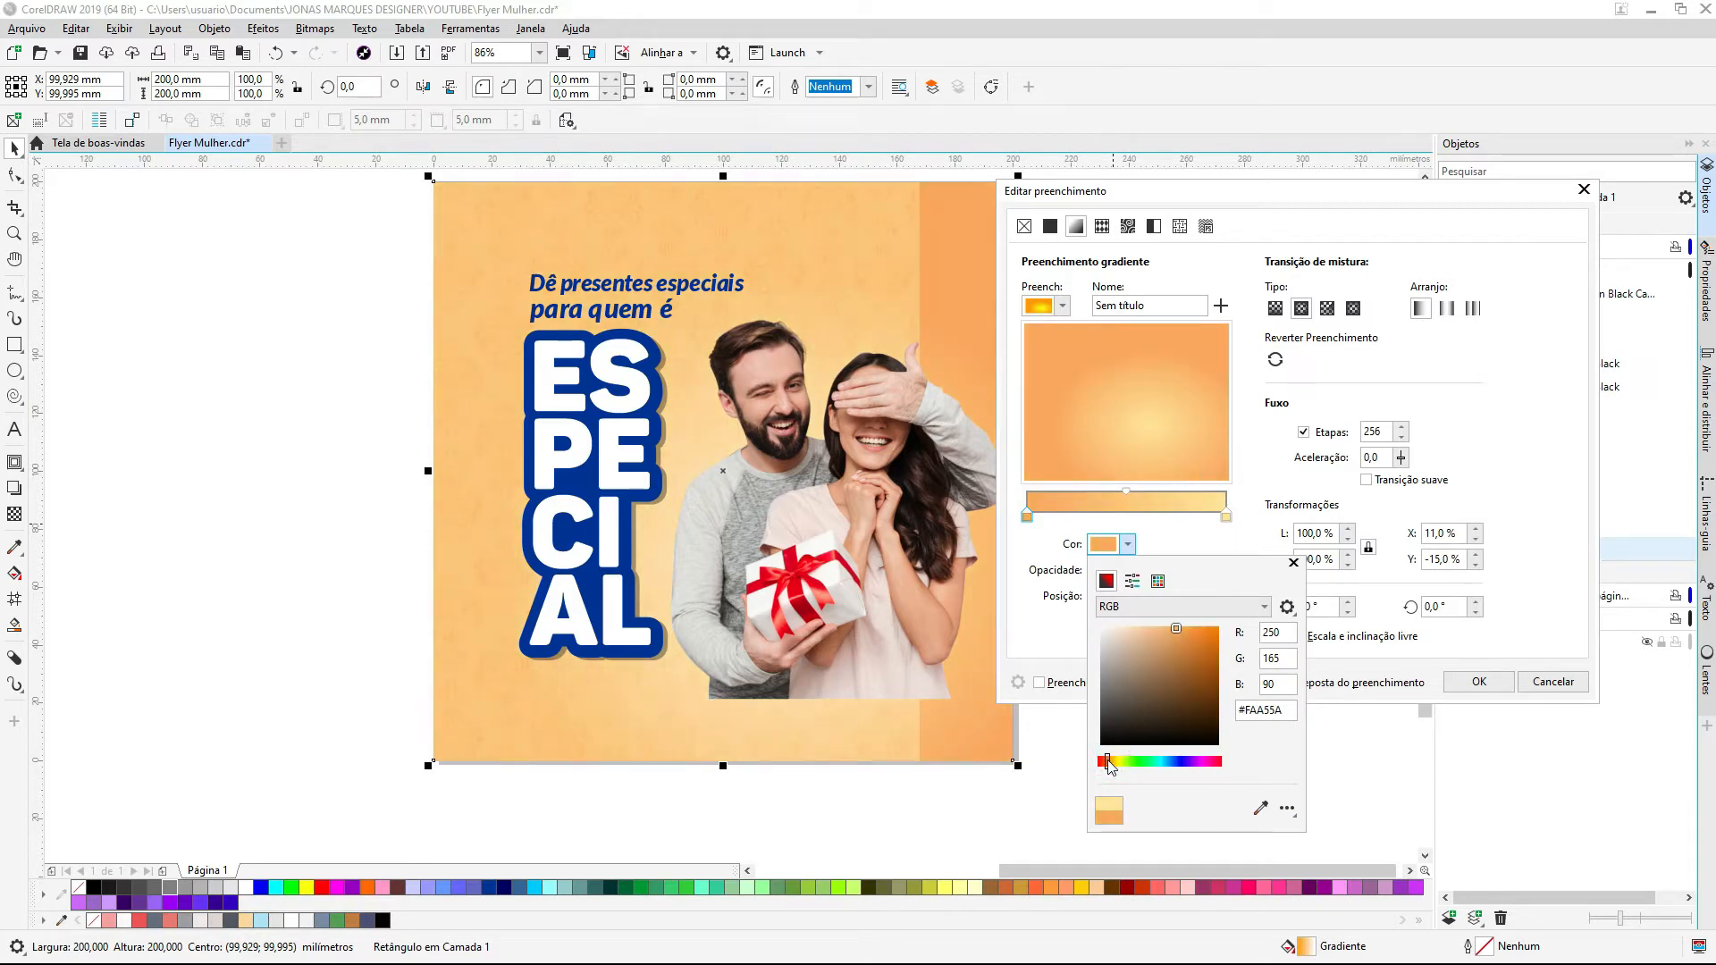
left_click(1176, 631)
left_click(1180, 191)
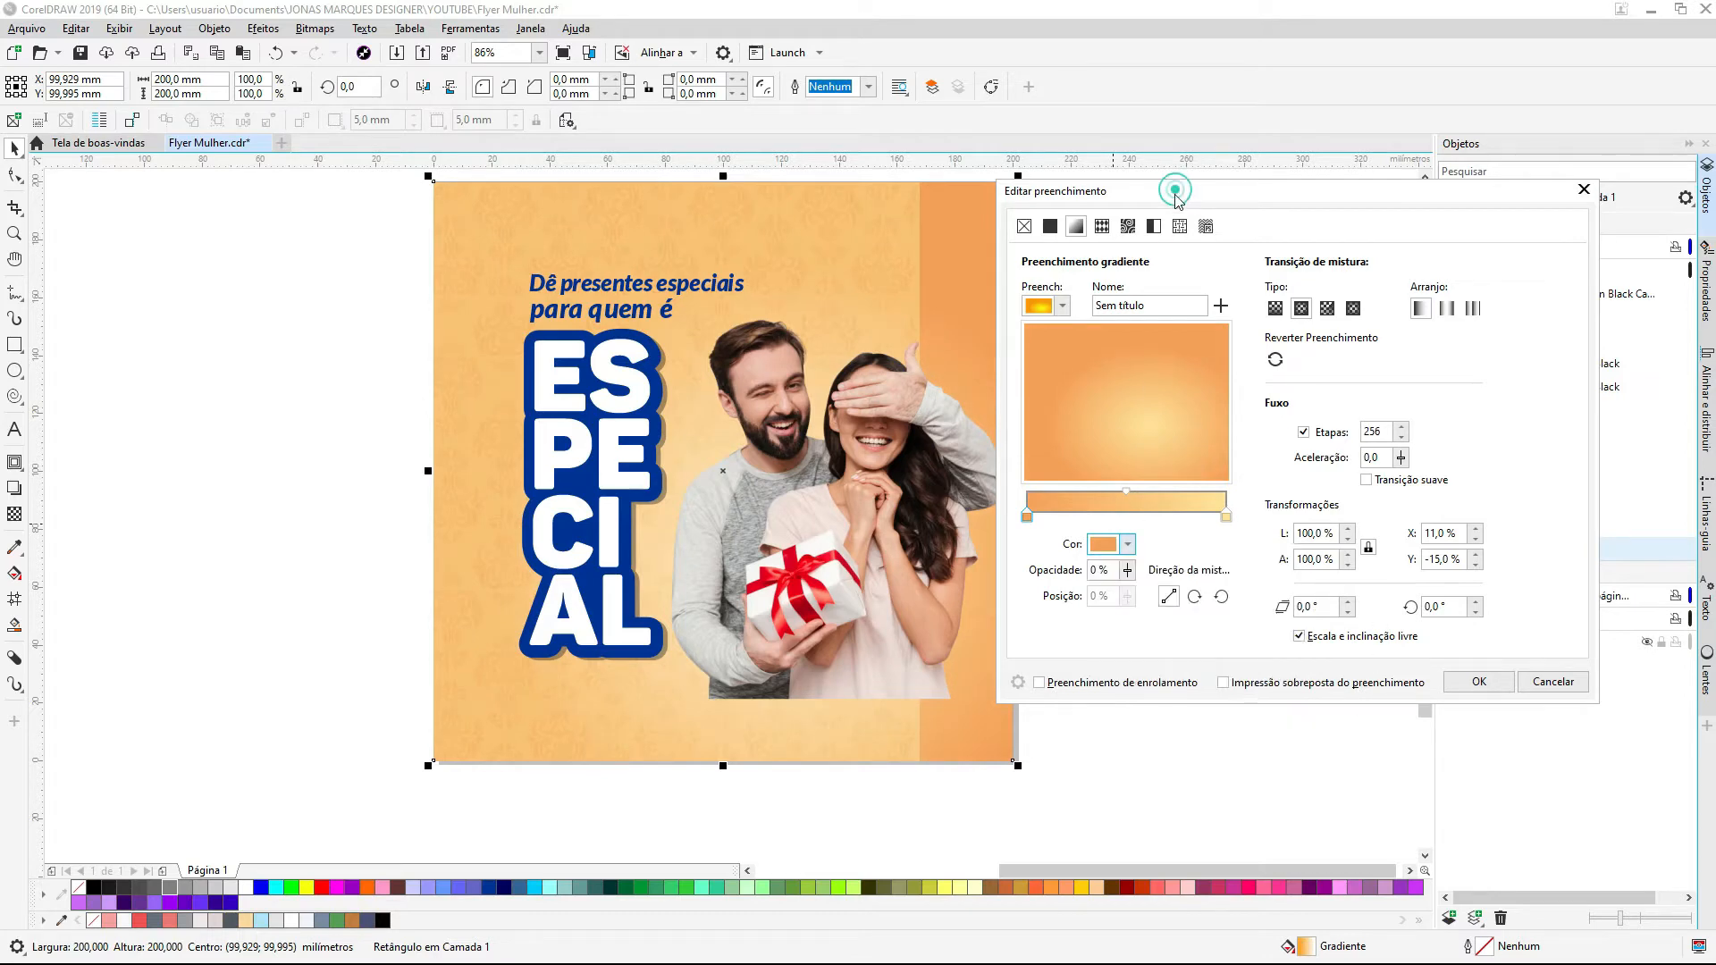
Step: Keep the gradient elliptical and reposition its center to about X 9.0 % and Y 2.0 %
left_click(1140, 415)
left_click_drag(1144, 409, 1172, 419)
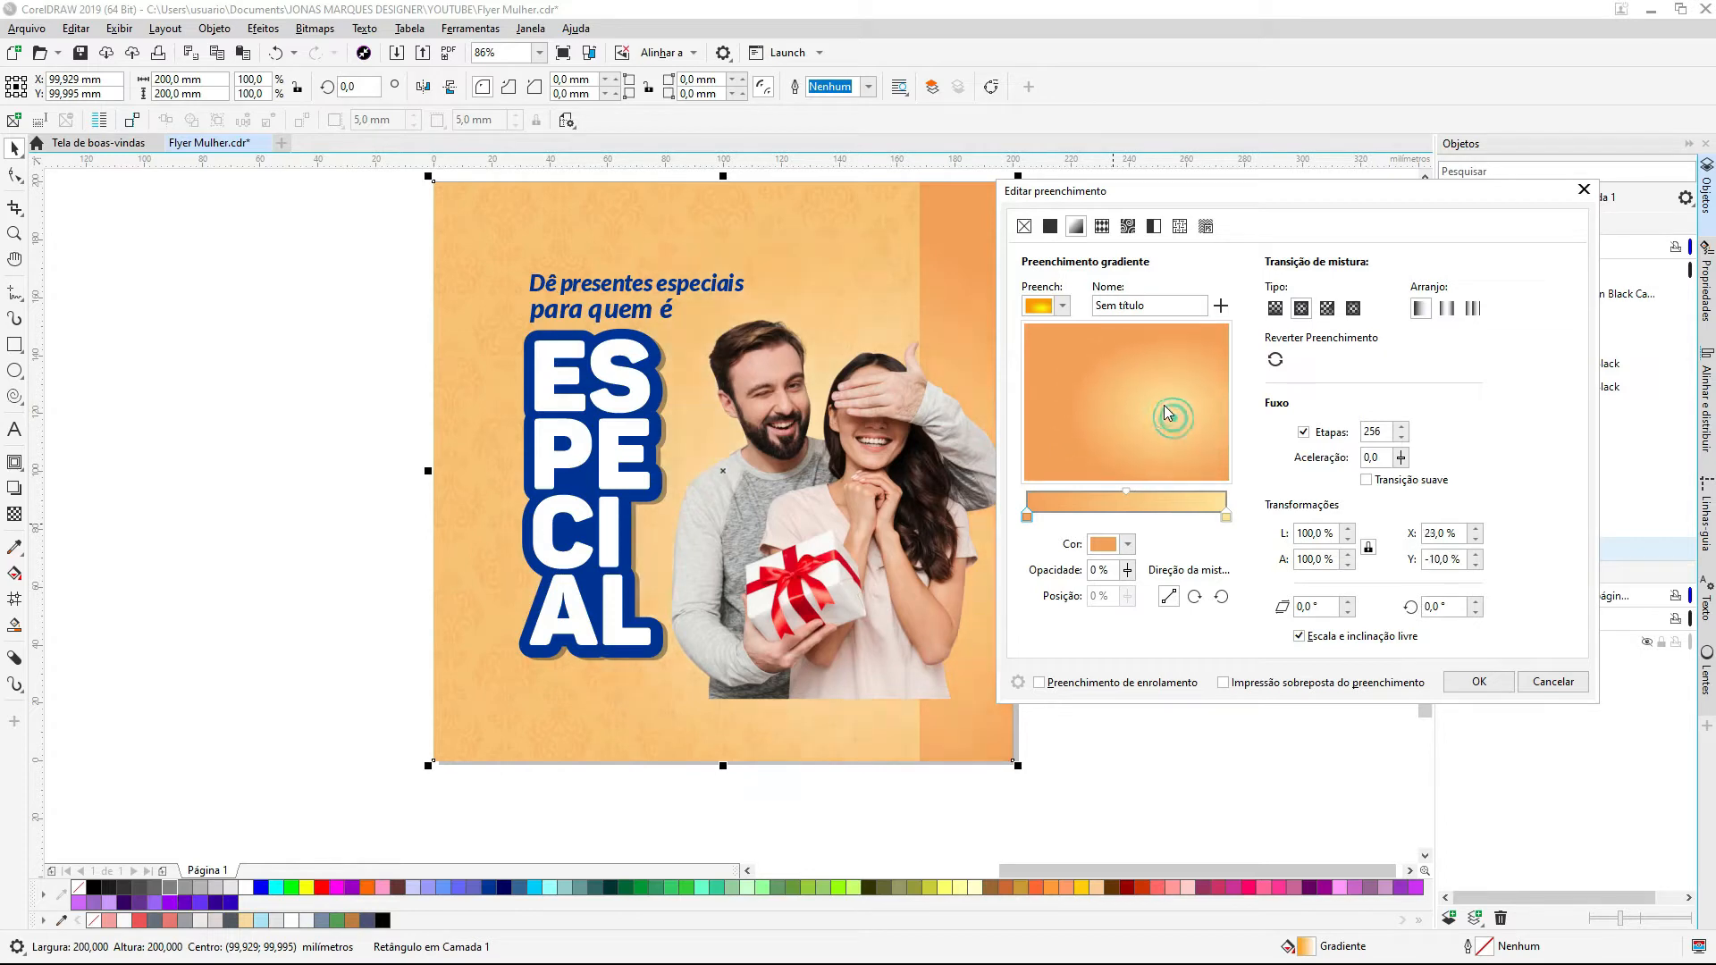
left_click(1275, 309)
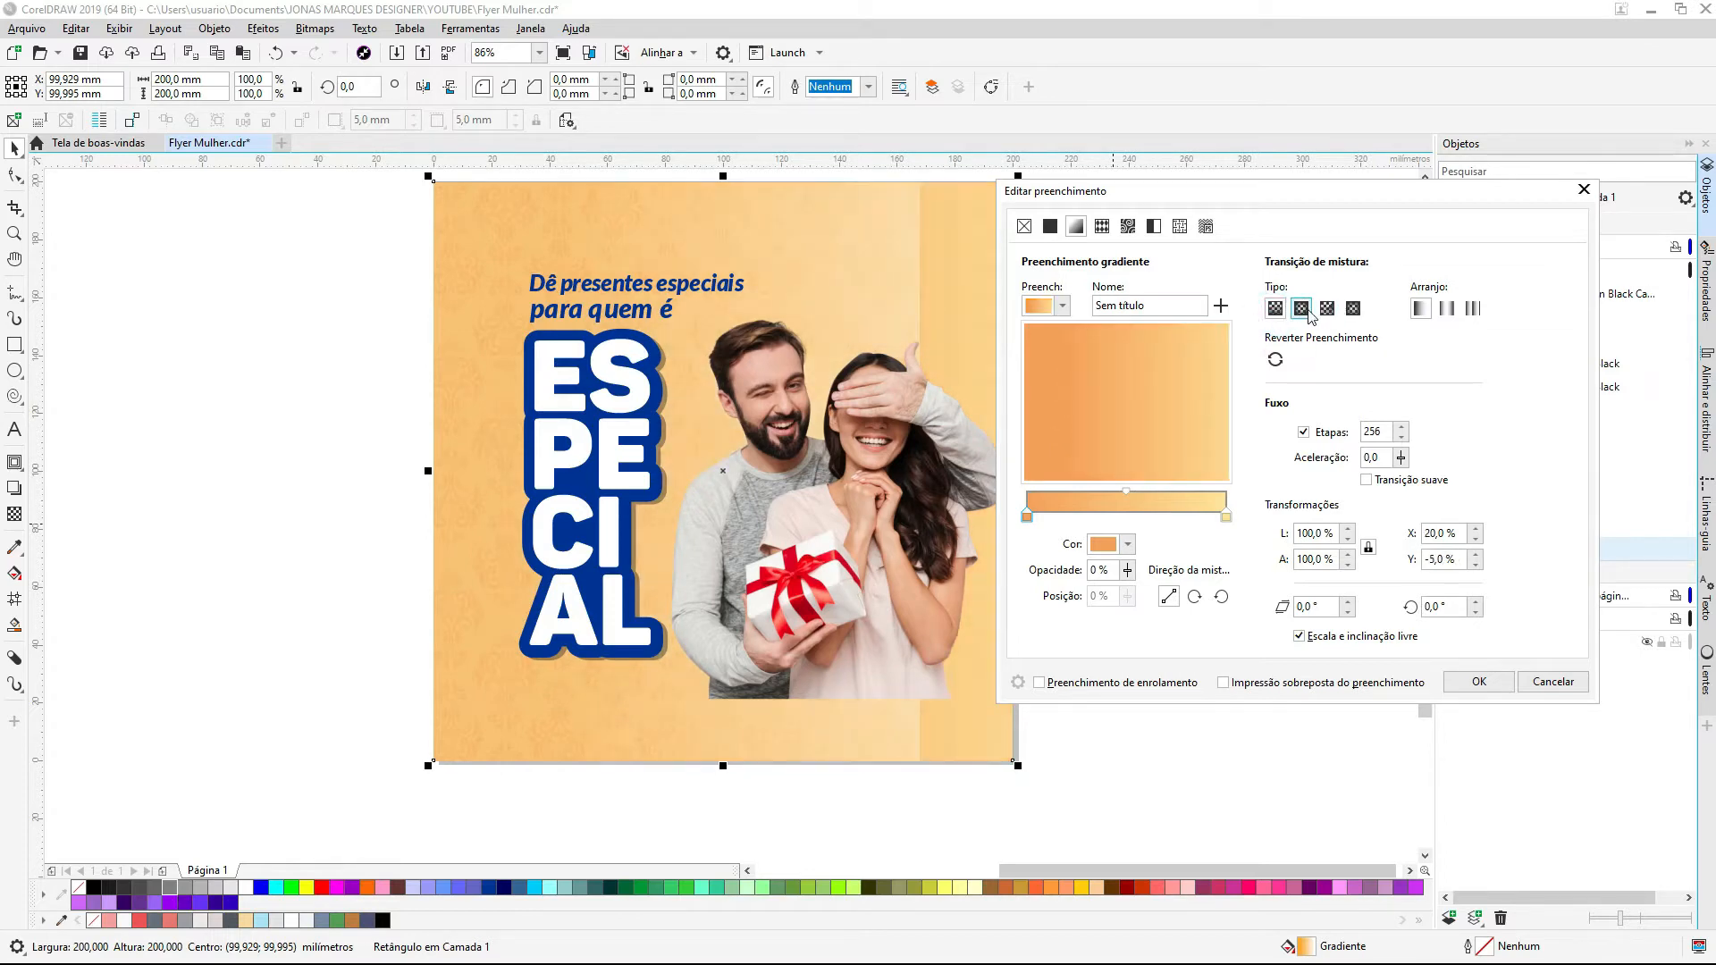
left_click(1301, 309)
left_click(1141, 400)
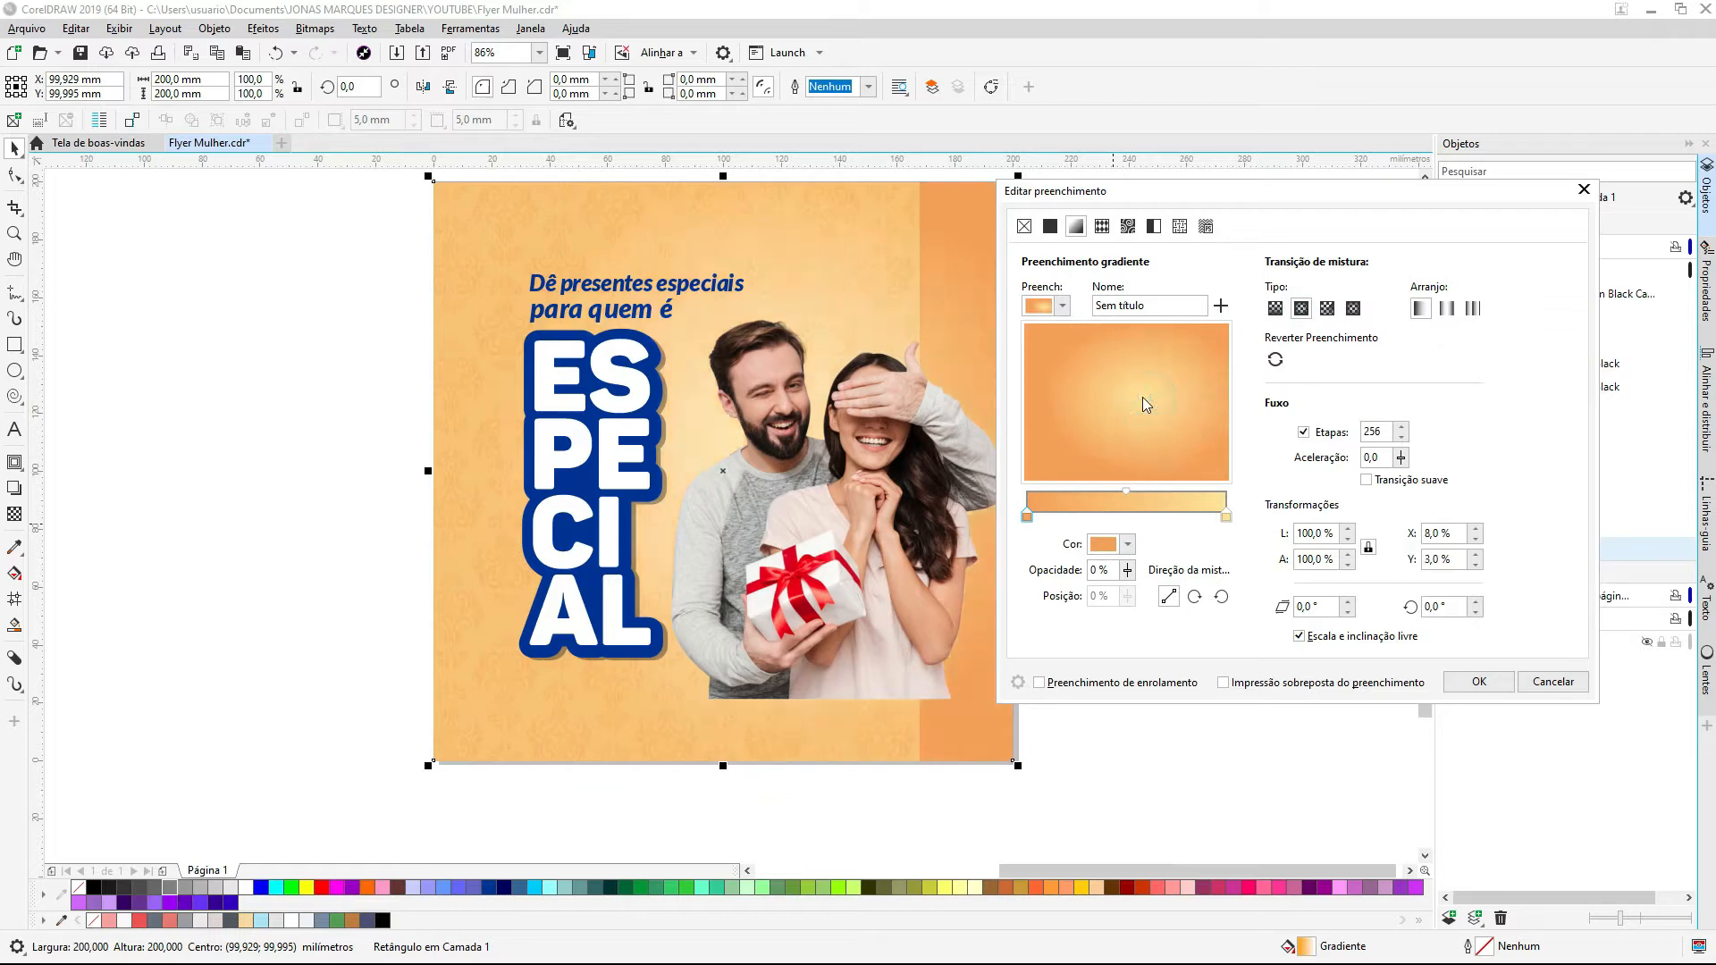
Step: Add intermediate color stops to the background gradient, adjust their spacing to shape the central glow, and apply the fill
double_click(1045, 515)
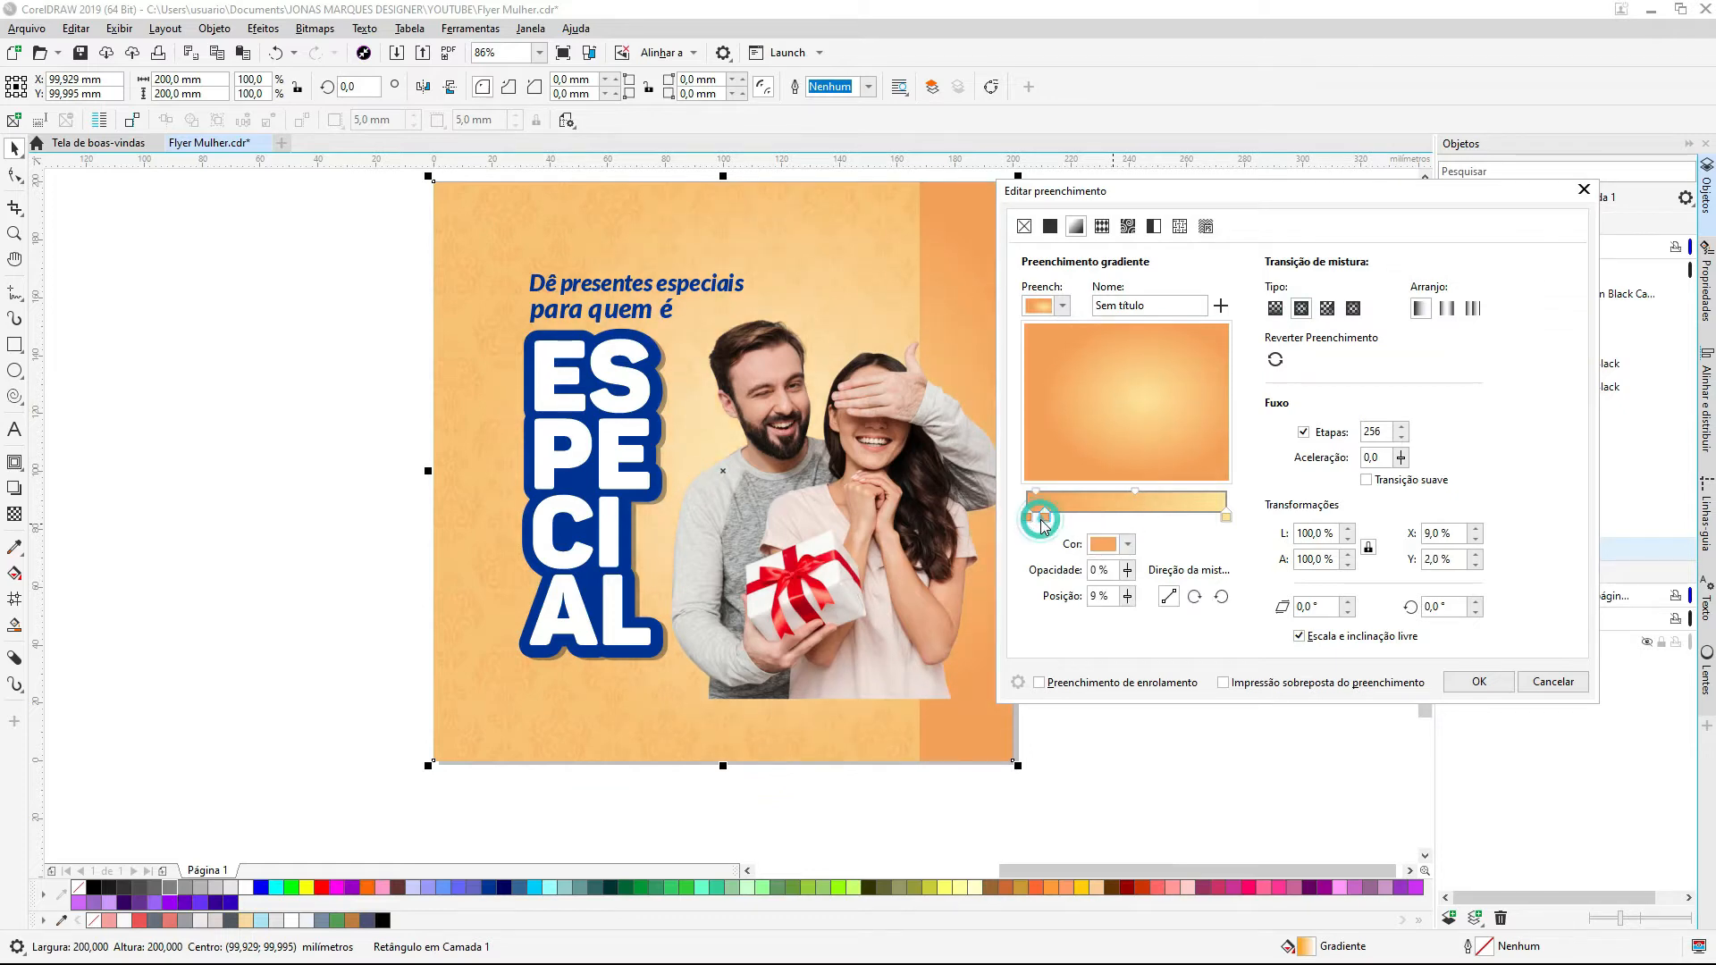
left_click_drag(1068, 520, 1074, 518)
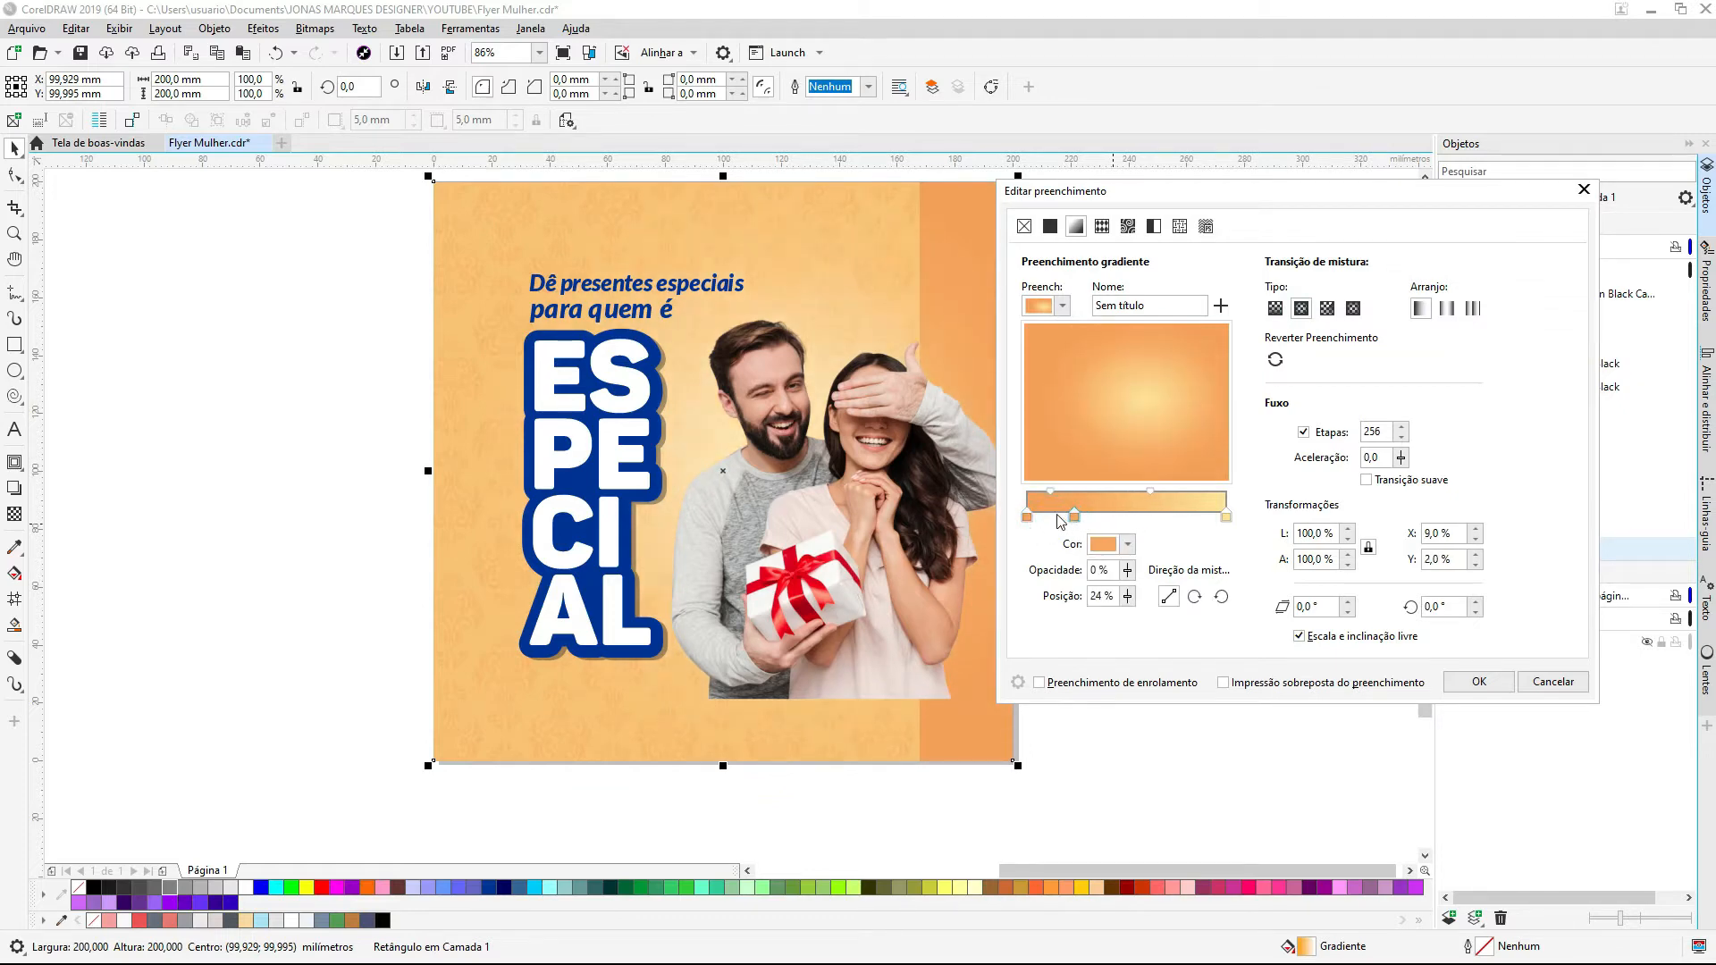
double_click(1197, 518)
double_click(1124, 518)
double_click(1155, 519)
double_click(1102, 518)
mouse_move(1199, 518)
left_mouse_down()
mouse_move(1147, 526)
mouse_move(1200, 527)
left_mouse_up()
double_click(1197, 516)
double_click(1155, 517)
double_click(1125, 517)
double_click(1102, 517)
left_click_drag(1074, 516, 1111, 521)
double_click(1202, 514)
left_click_drag(1201, 516, 1099, 520)
left_click(1477, 684)
Step: Move the pattern bitmap about 34 mm right so it covers the whole background rectangle
left_click(419, 256)
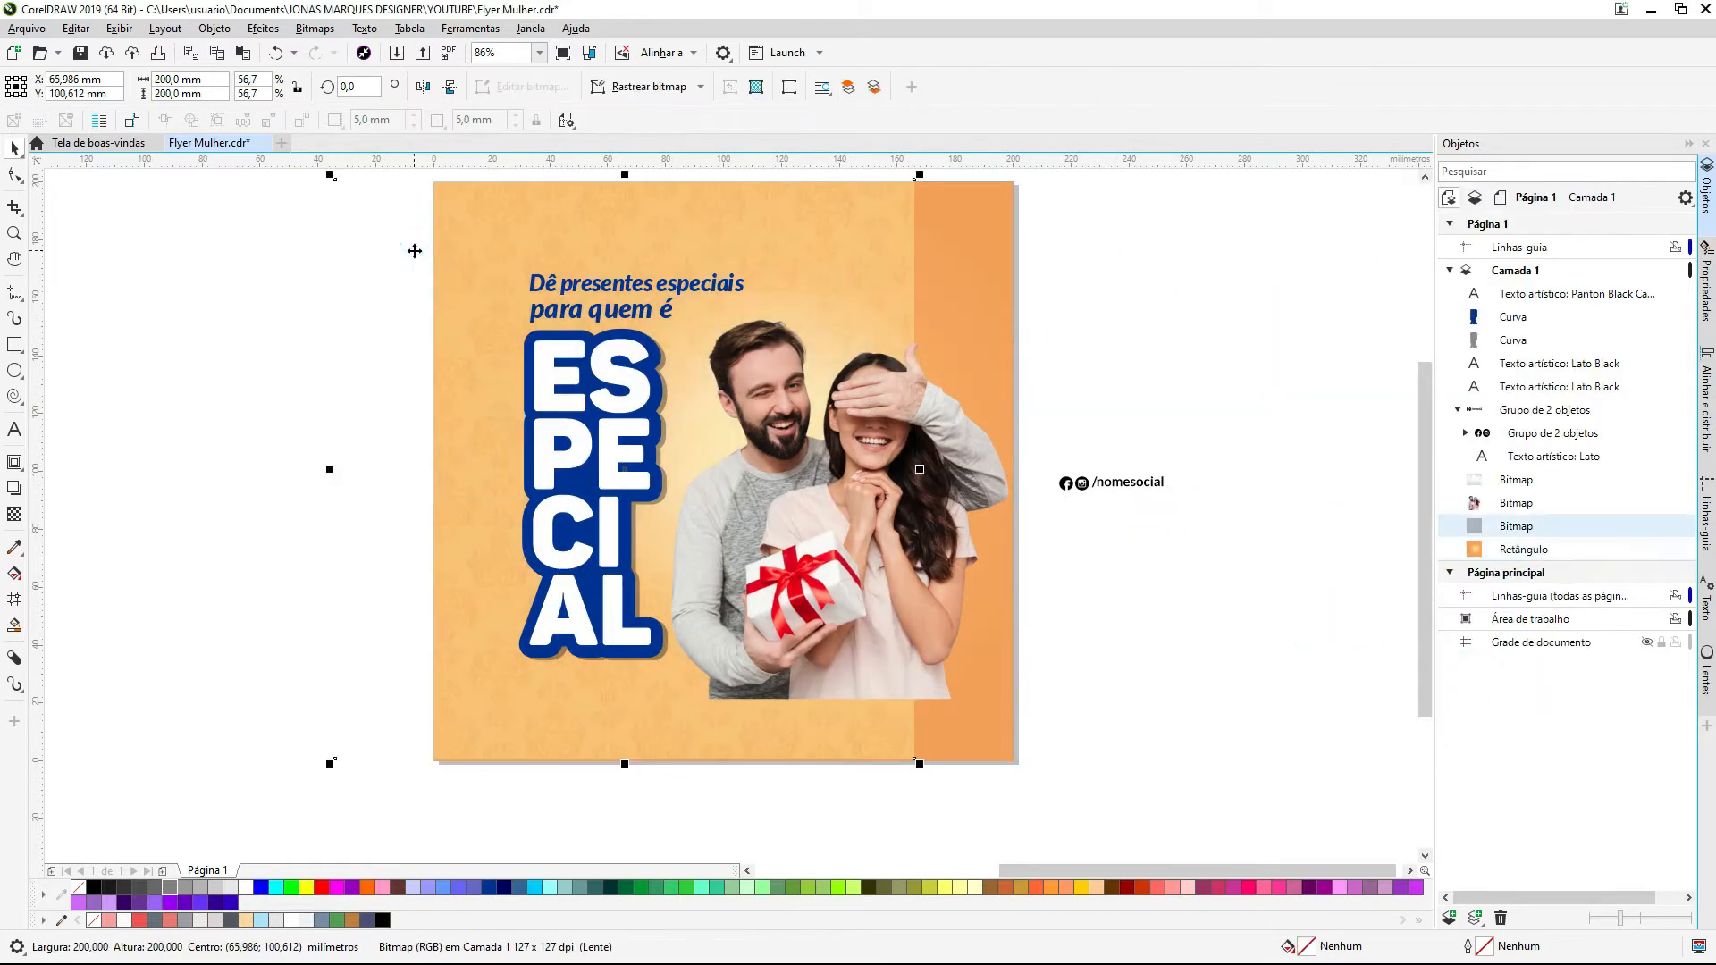
left_click_drag(446, 238, 449, 239)
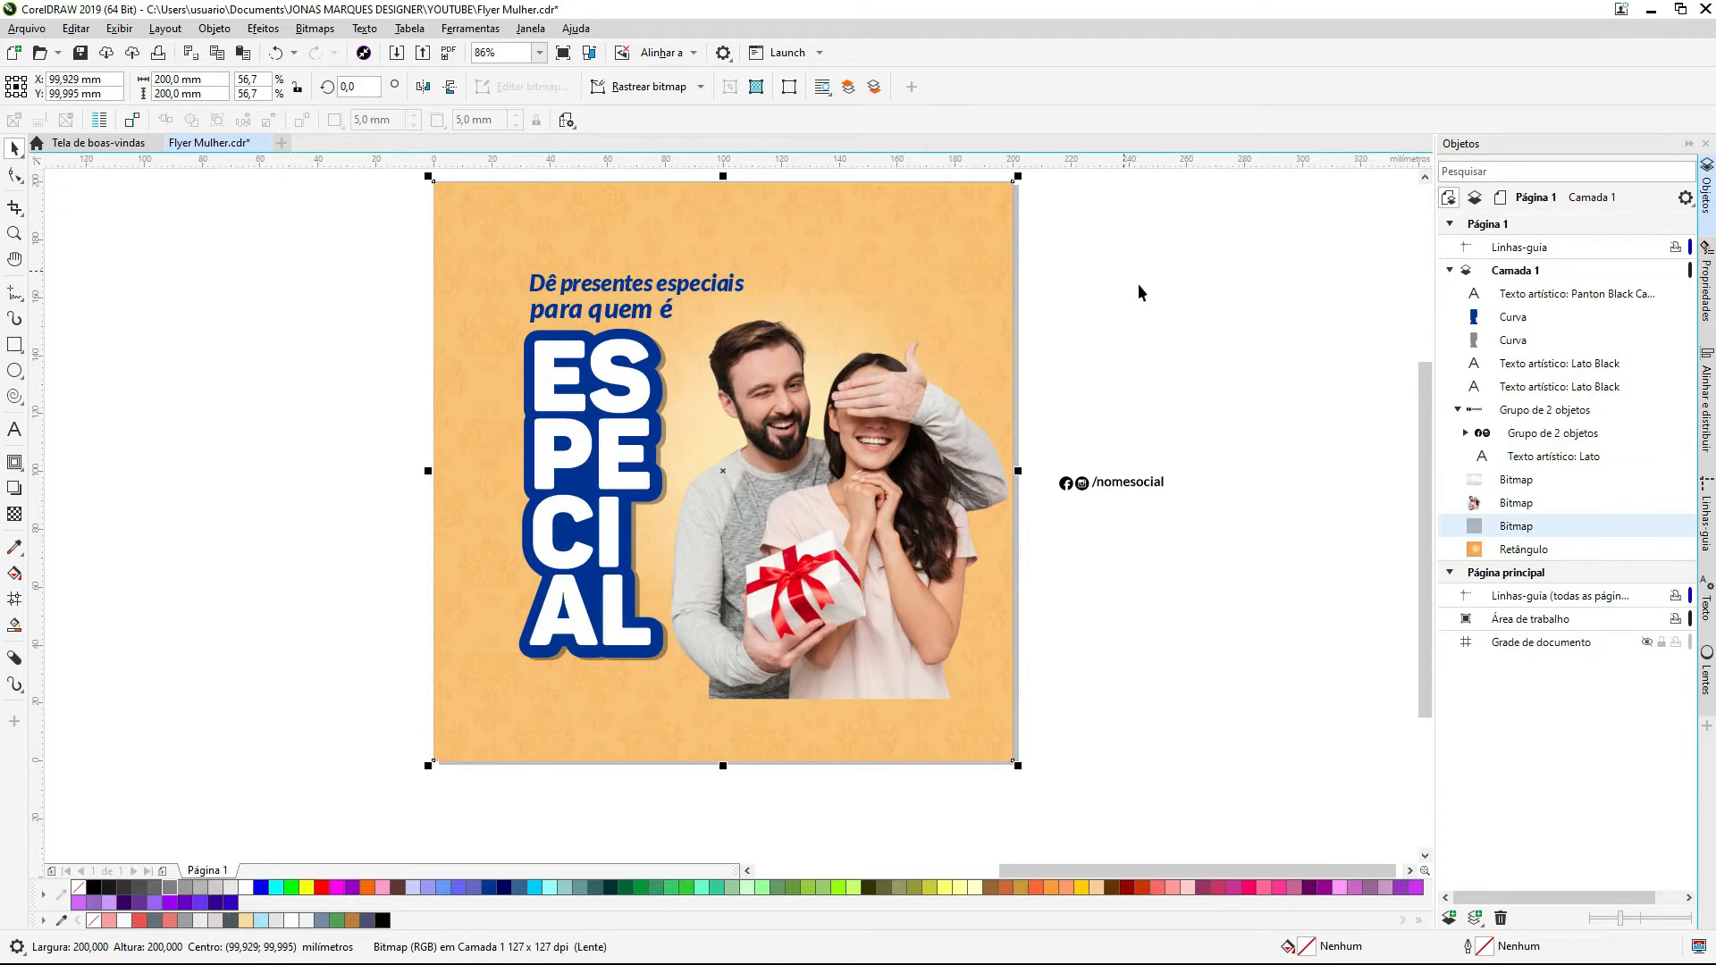
left_click(1226, 480)
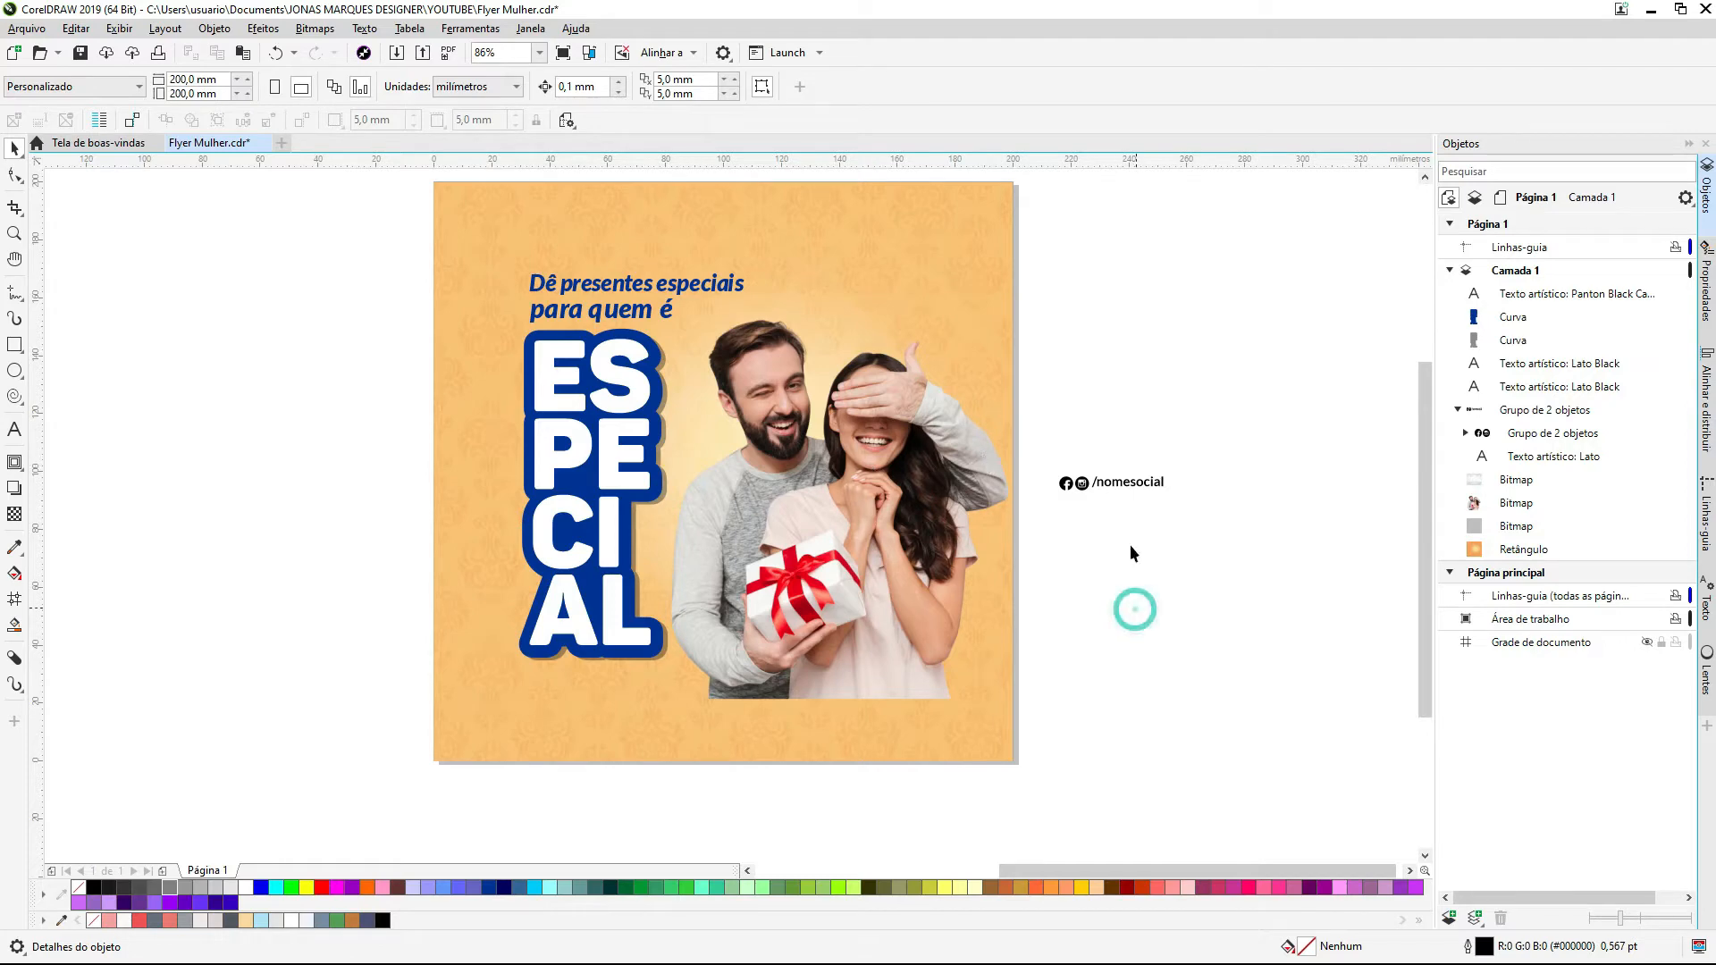
Step: Recolor the blue outline shape behind the ESPECIAL lettering to orange #FF9933
scroll(532, 468, "up", 2)
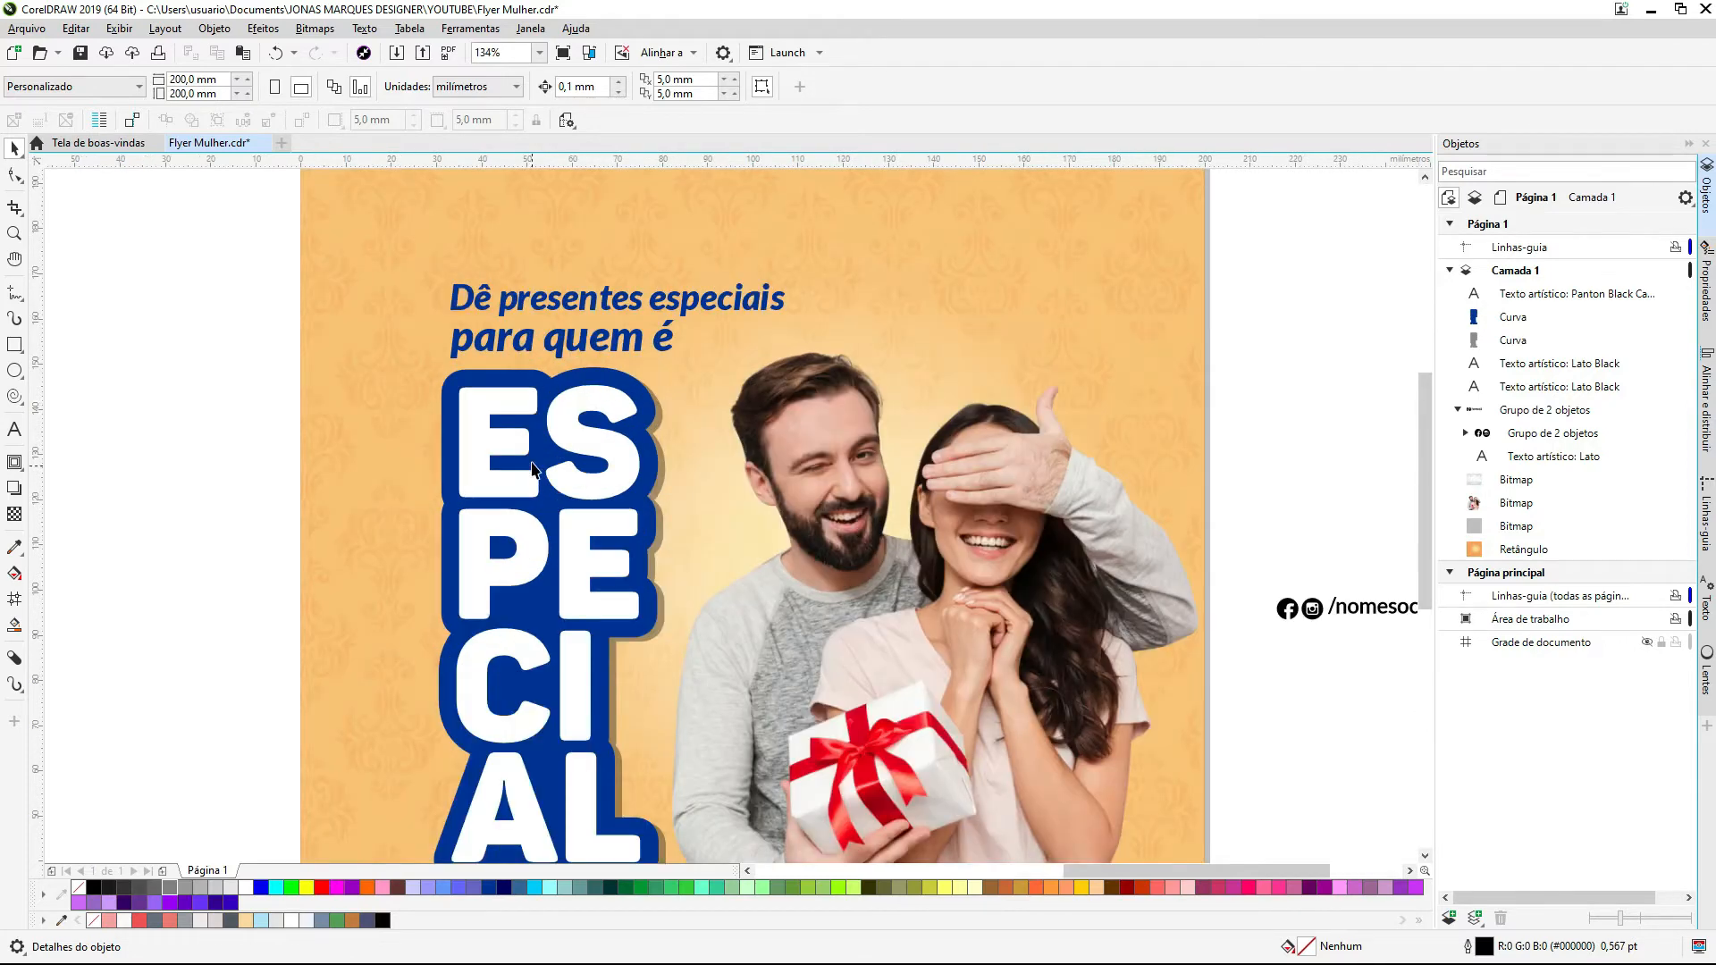
left_click(571, 377)
scroll(570, 377, "down", 3)
scroll(503, 696, "up", 2)
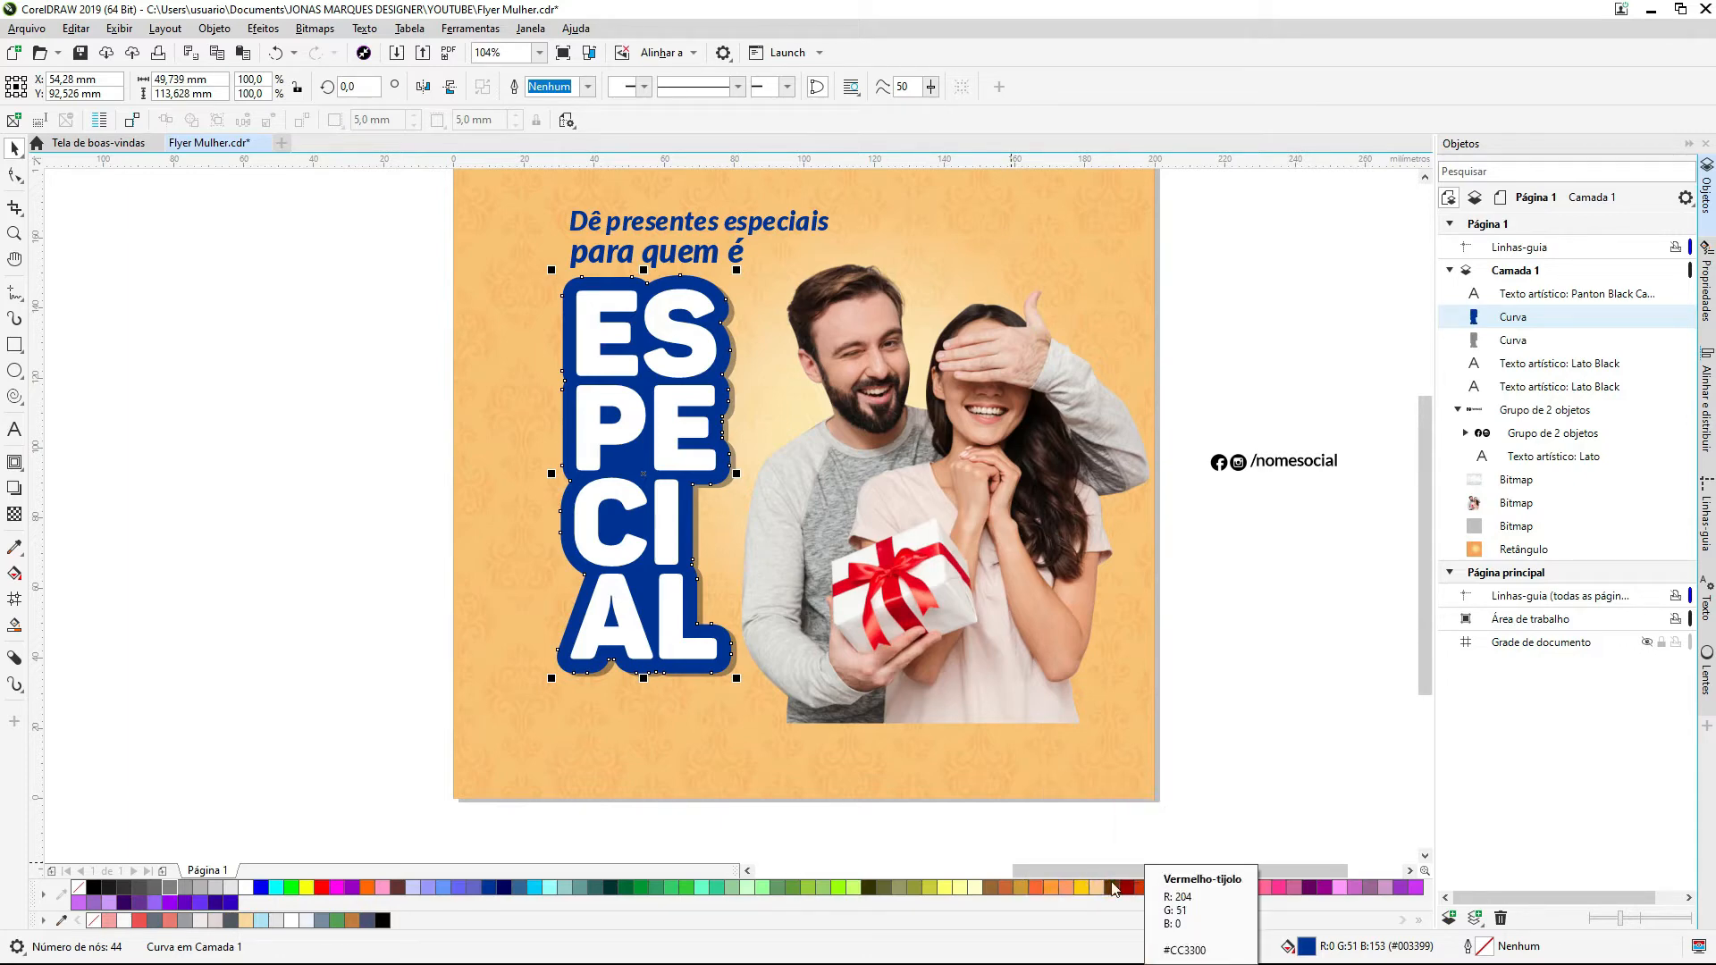
left_click(1022, 887)
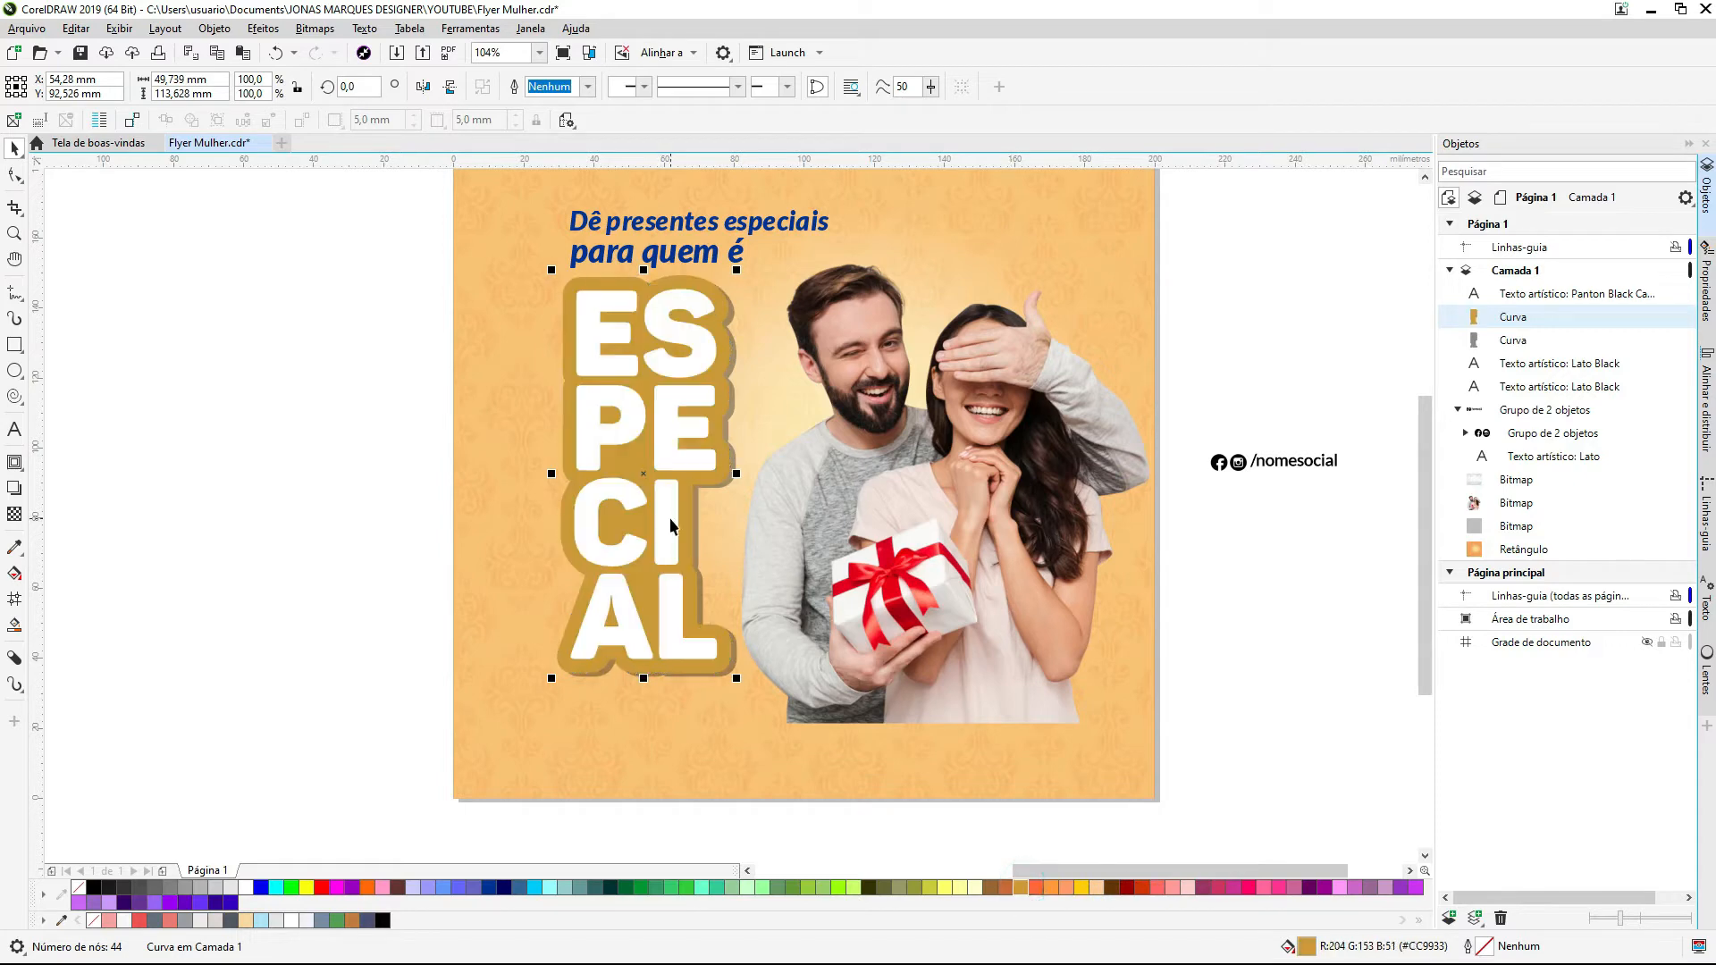
left_click(1050, 887)
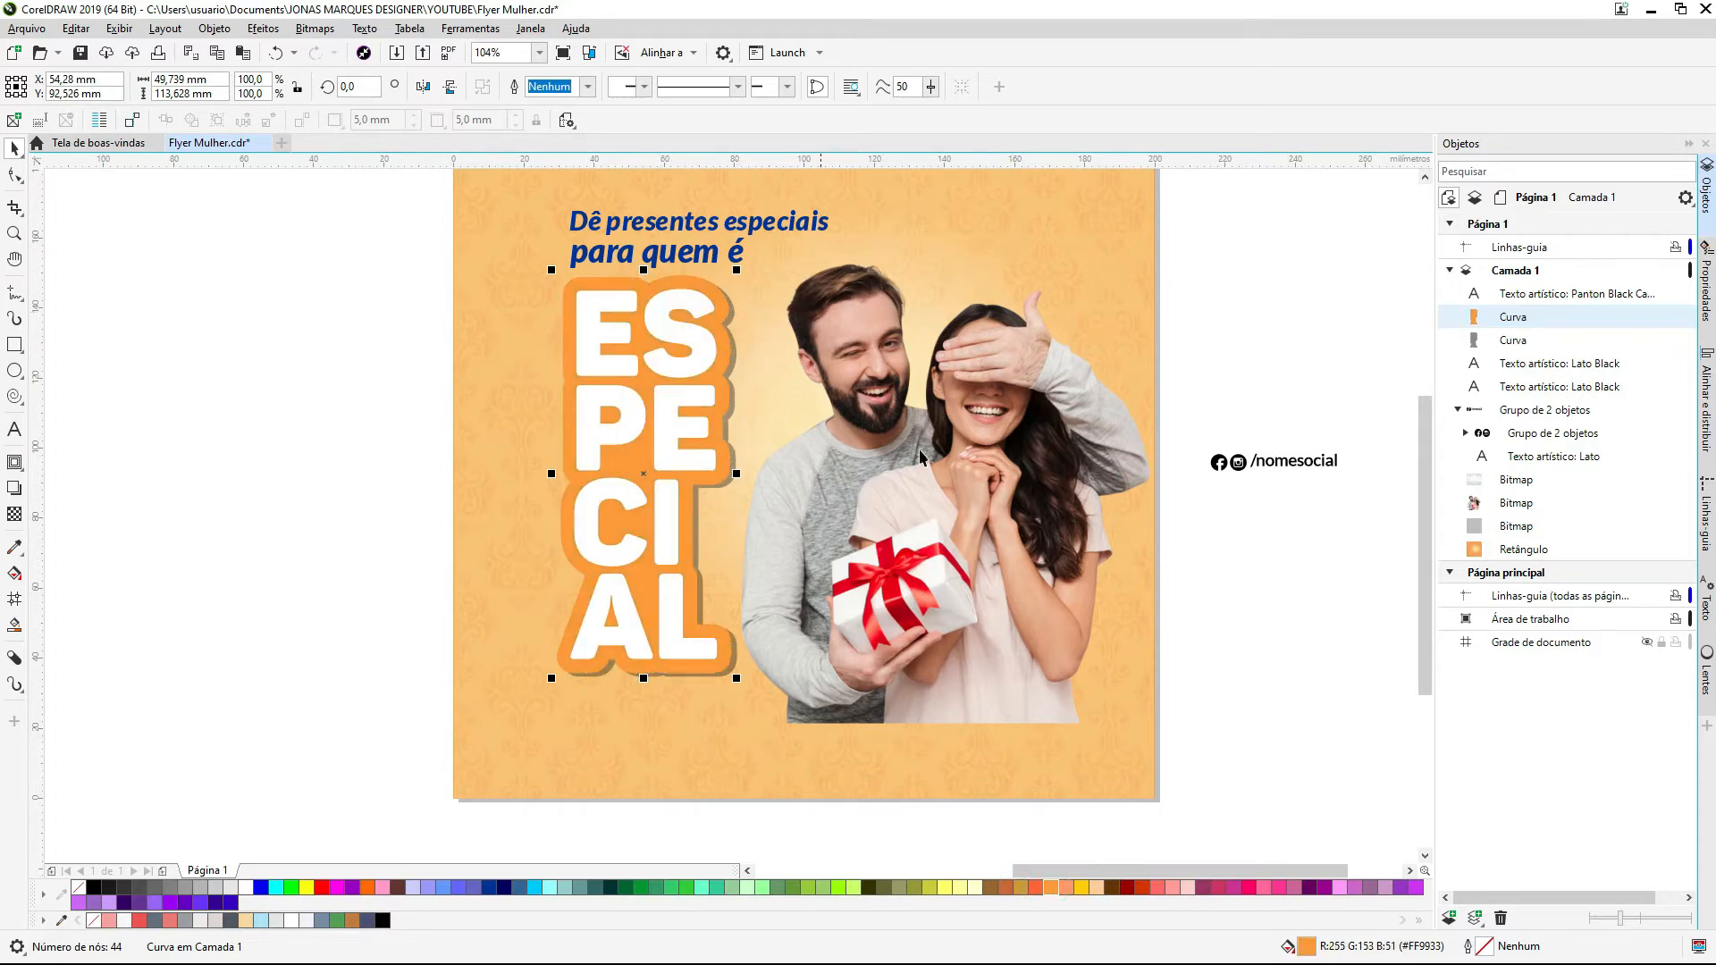
Step: Change the font of both slogan lines above ESPECIAL to regular Lato
left_click(673, 256)
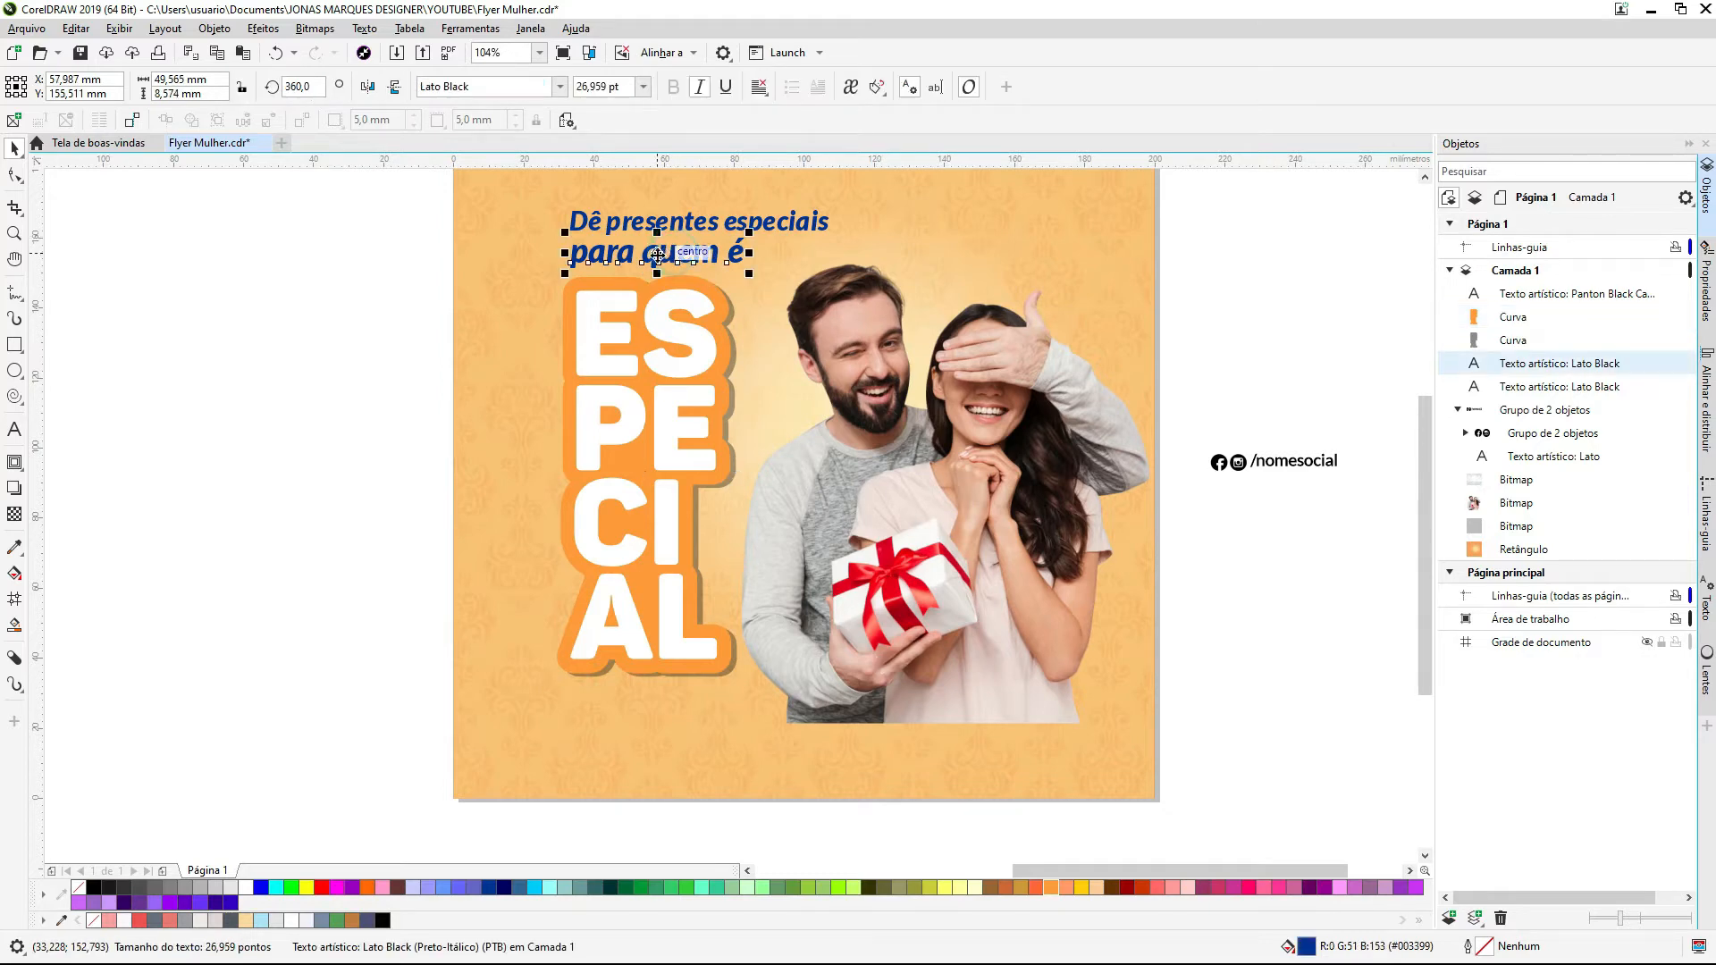
left_click_drag(325, 186, 888, 327)
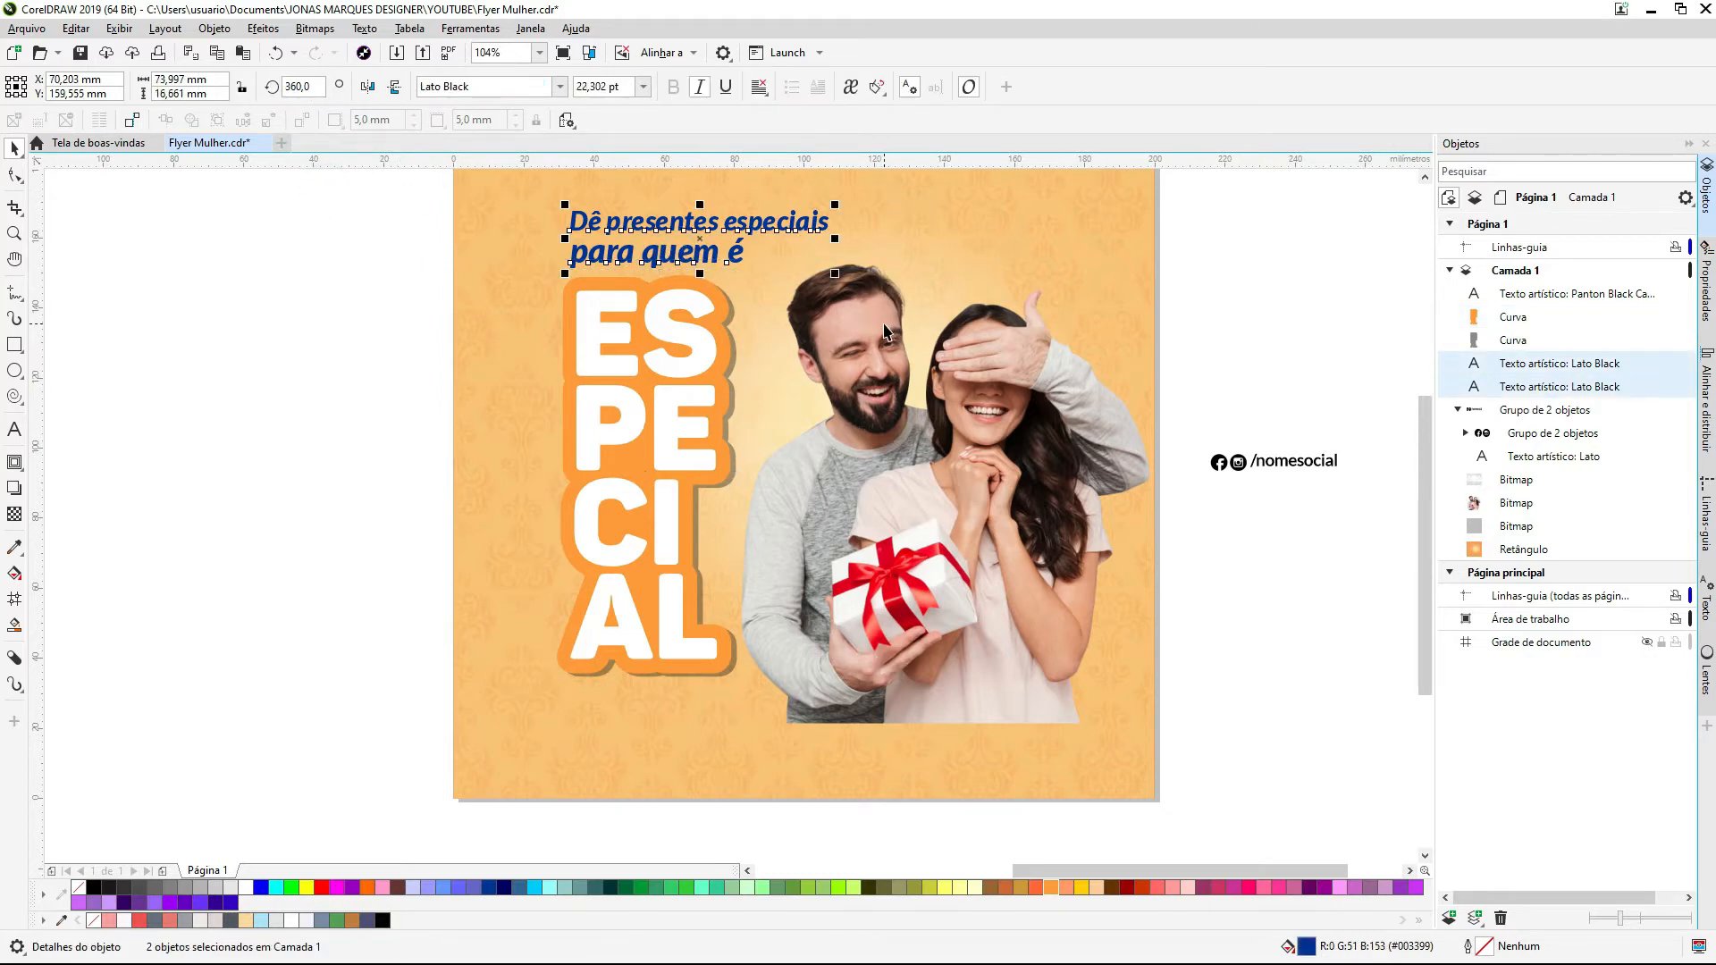
scroll(915, 535, "up", 3)
left_click(559, 85)
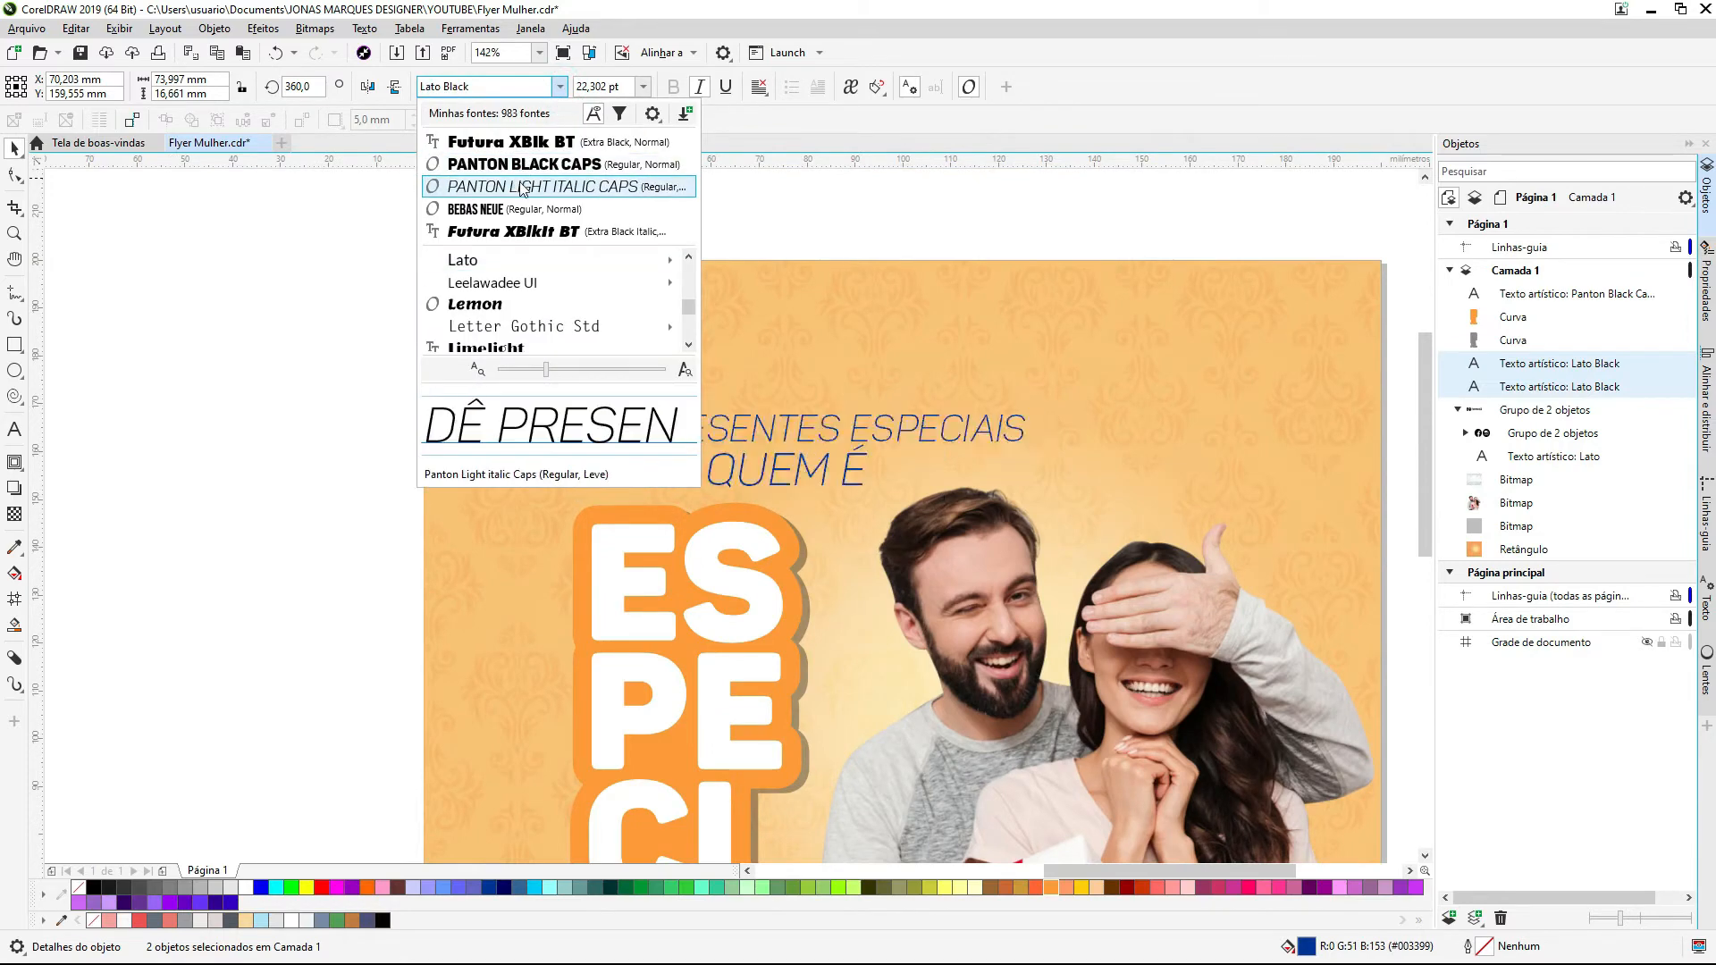
left_click(505, 272)
Step: Break "Dê presentes especiais" before "especiais", raise it above "para quem é", and split it into separate text lines
double_click(800, 435)
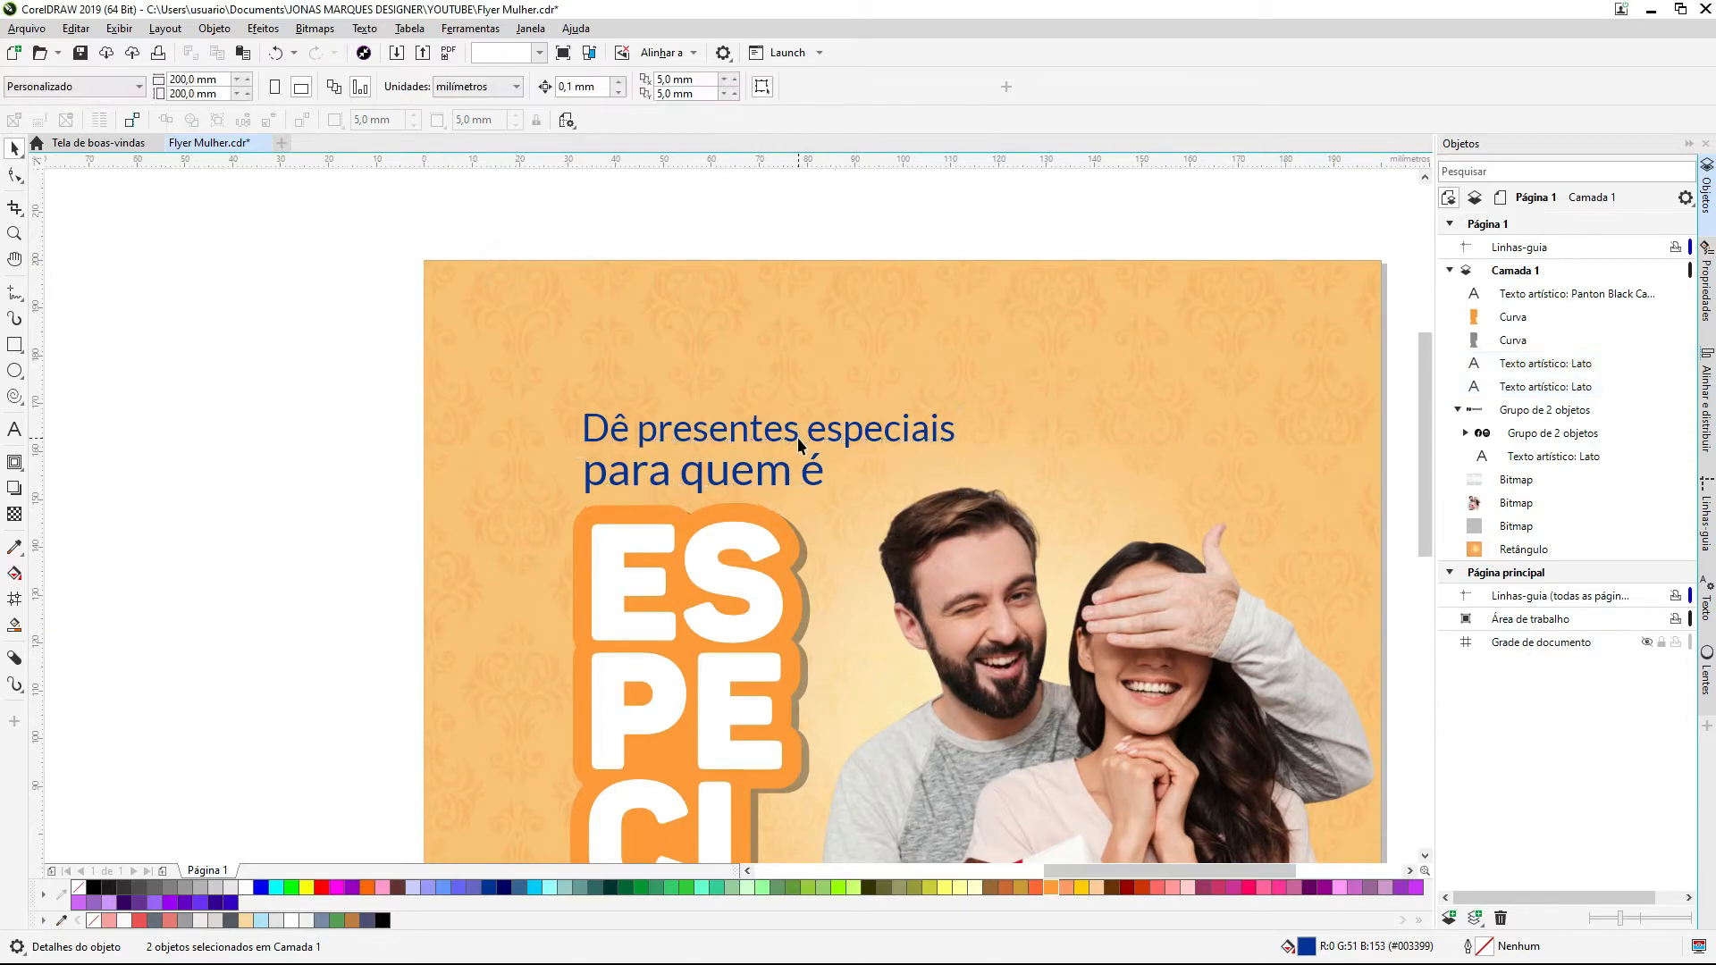
key("Return")
key("ctrl+space")
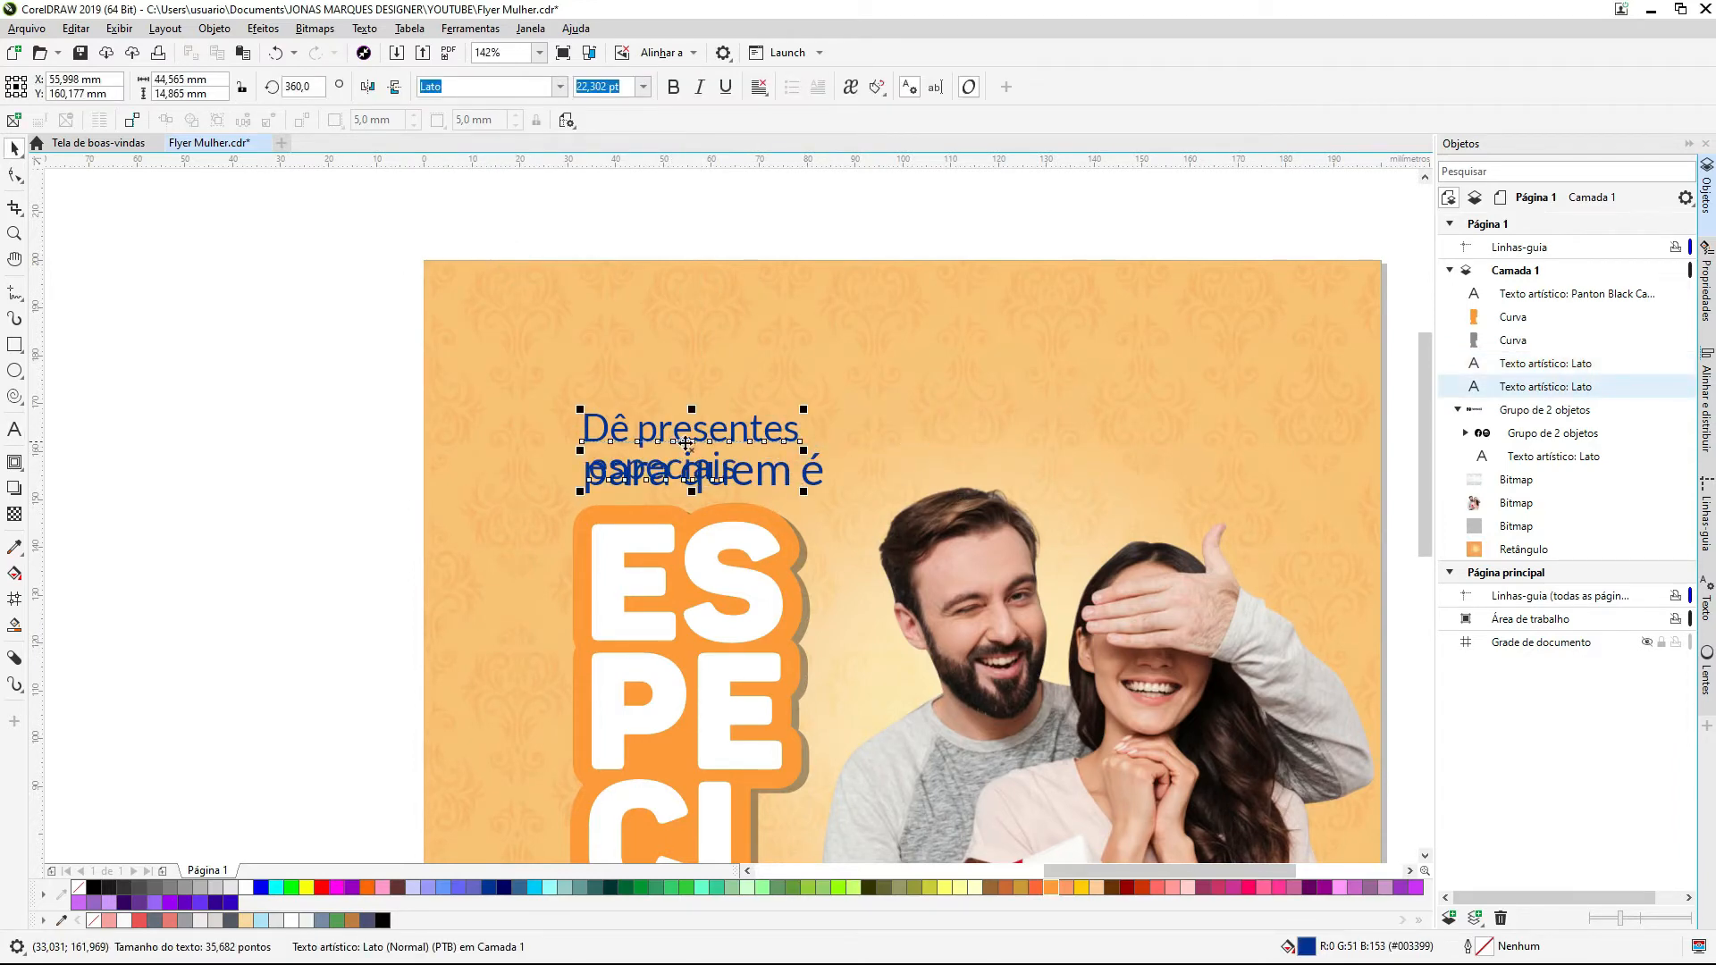
mouse_move(704, 434)
left_mouse_down()
mouse_move(704, 378)
mouse_move(693, 424)
left_mouse_up()
key("ctrl+k")
Step: Enlarge the word "especiais" to match the width of the "para quem é" line
left_click_drag(286, 319, 920, 536)
left_click(198, 409)
left_click(724, 412)
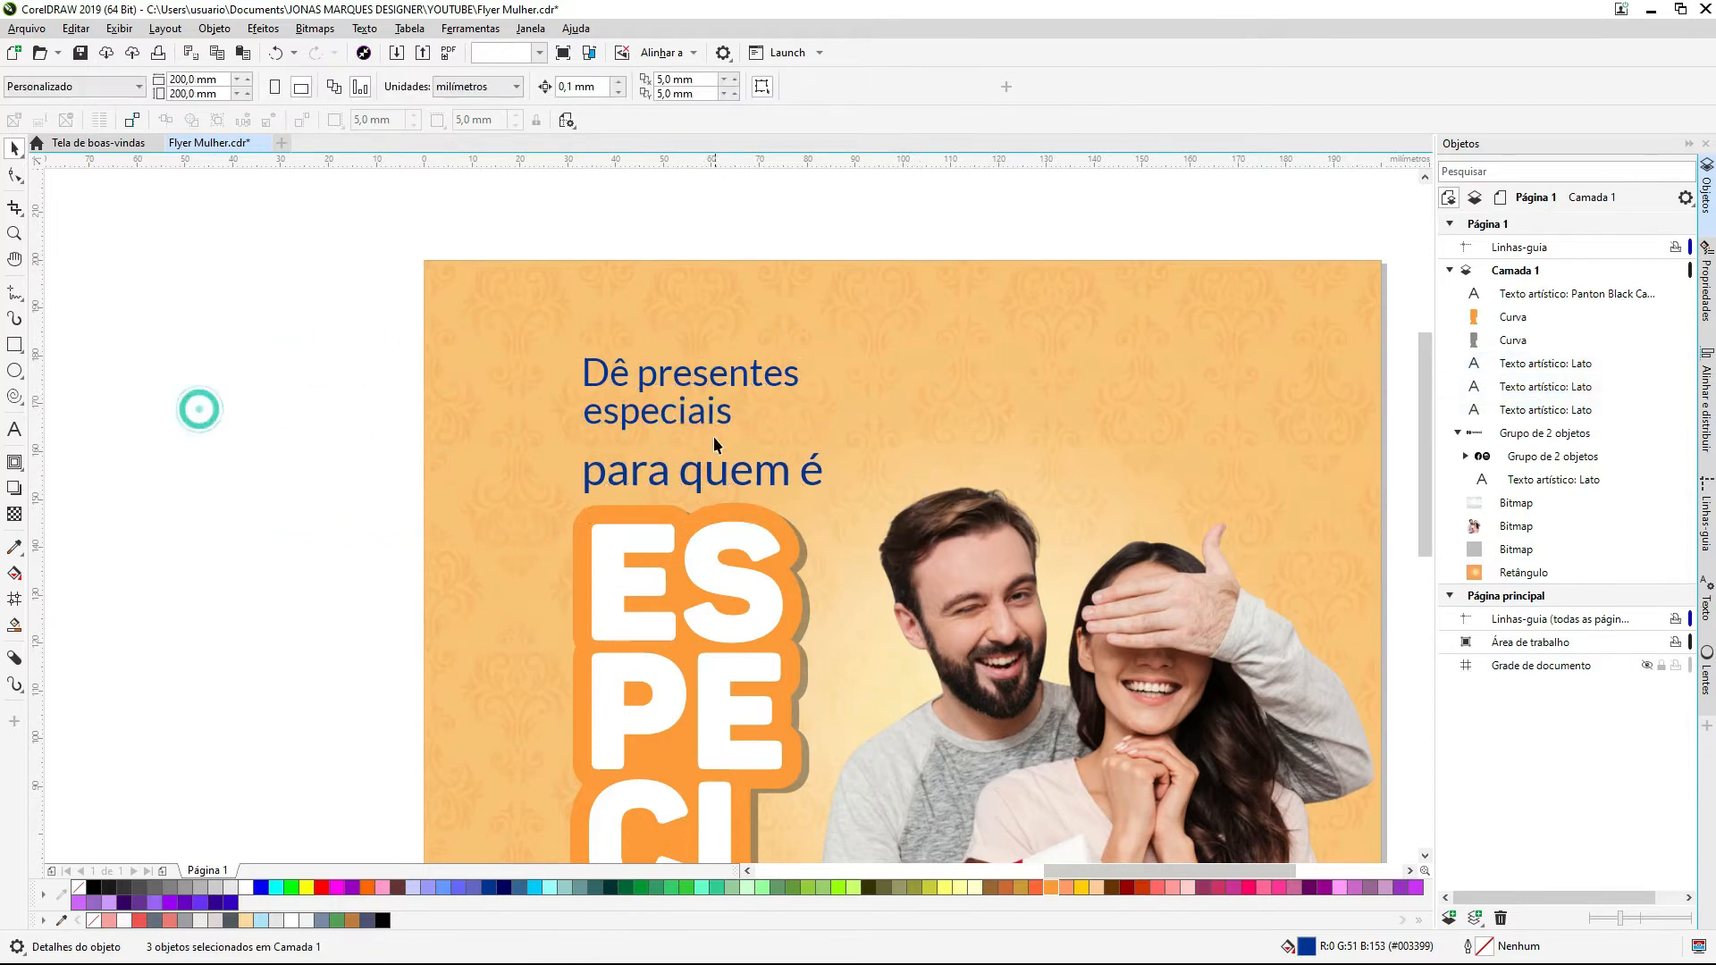
left_click_drag(736, 431, 820, 459)
Step: Group the three slogan lines and recolor them dark gray #1A1A1A
left_click(304, 362)
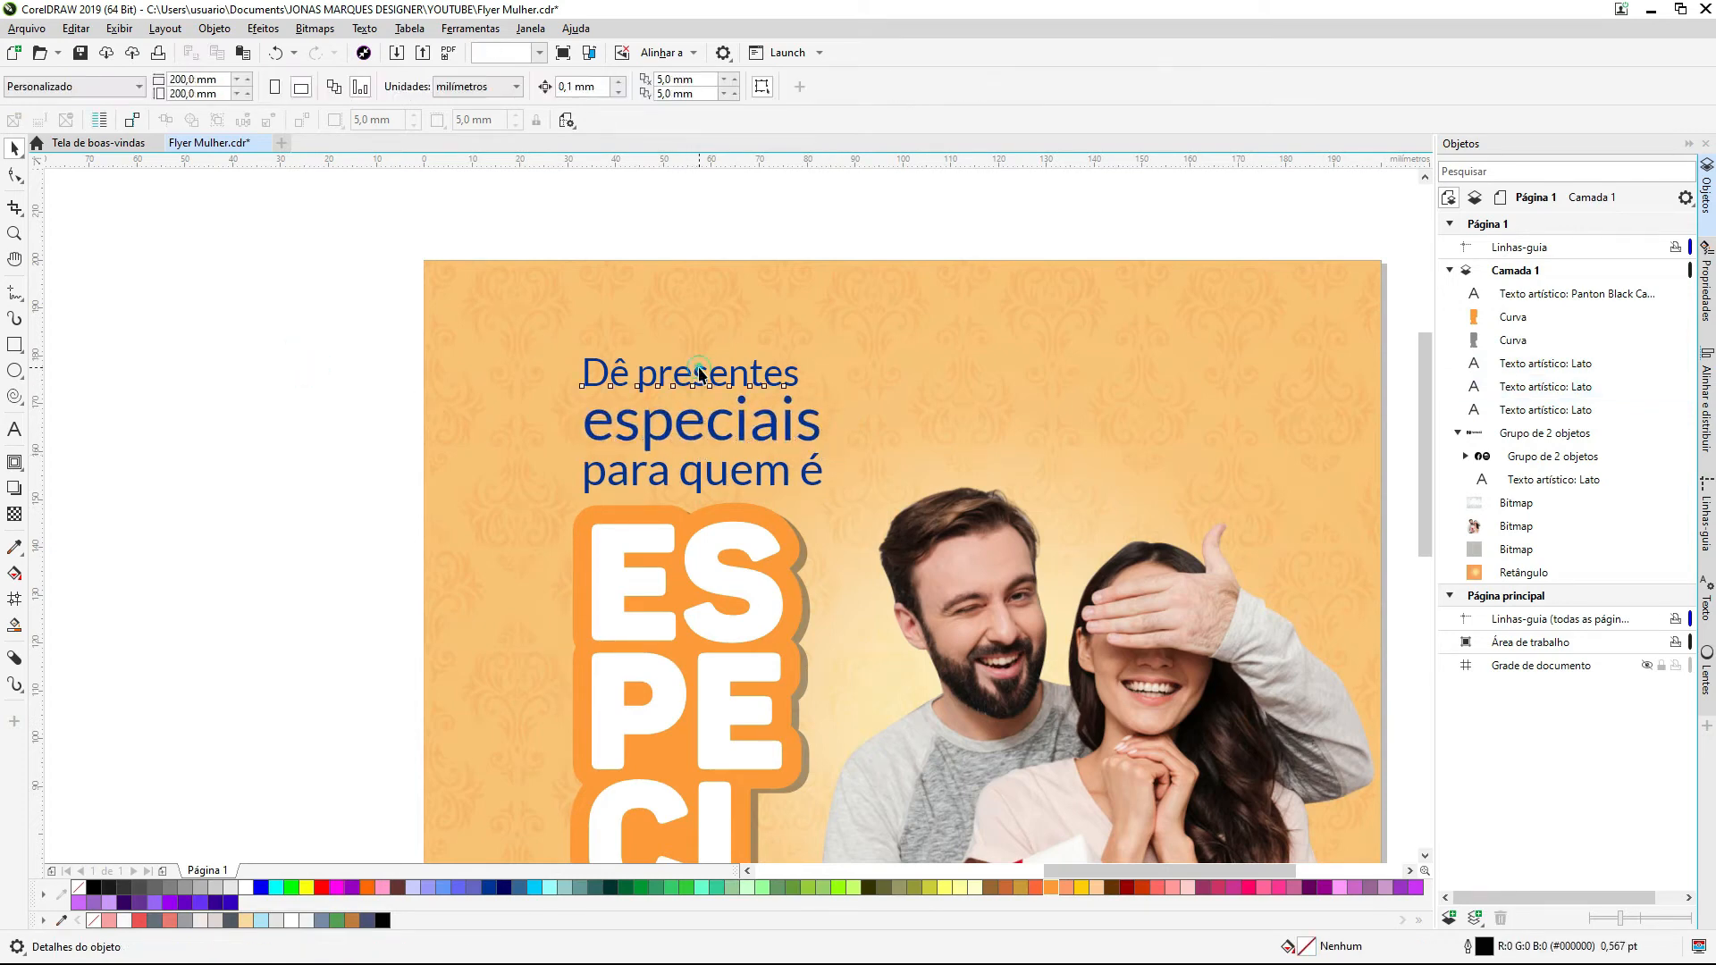
left_click(689, 369)
left_click_drag(270, 308, 961, 529)
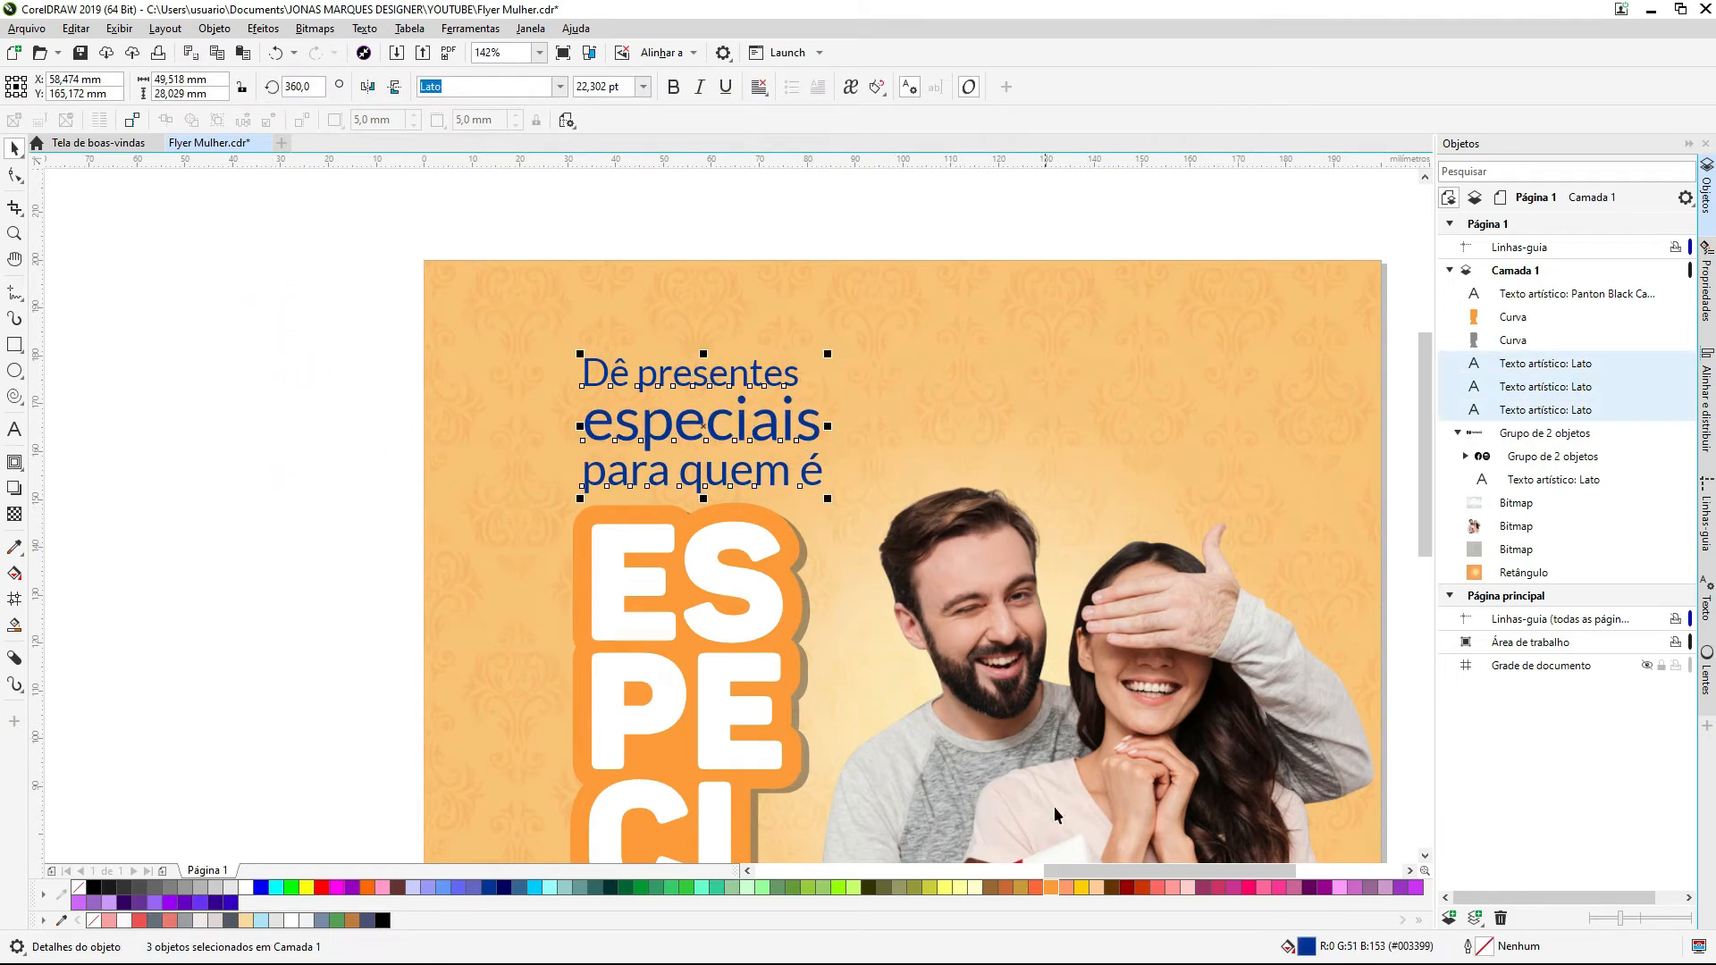
key("ctrl+g")
left_click(1020, 887)
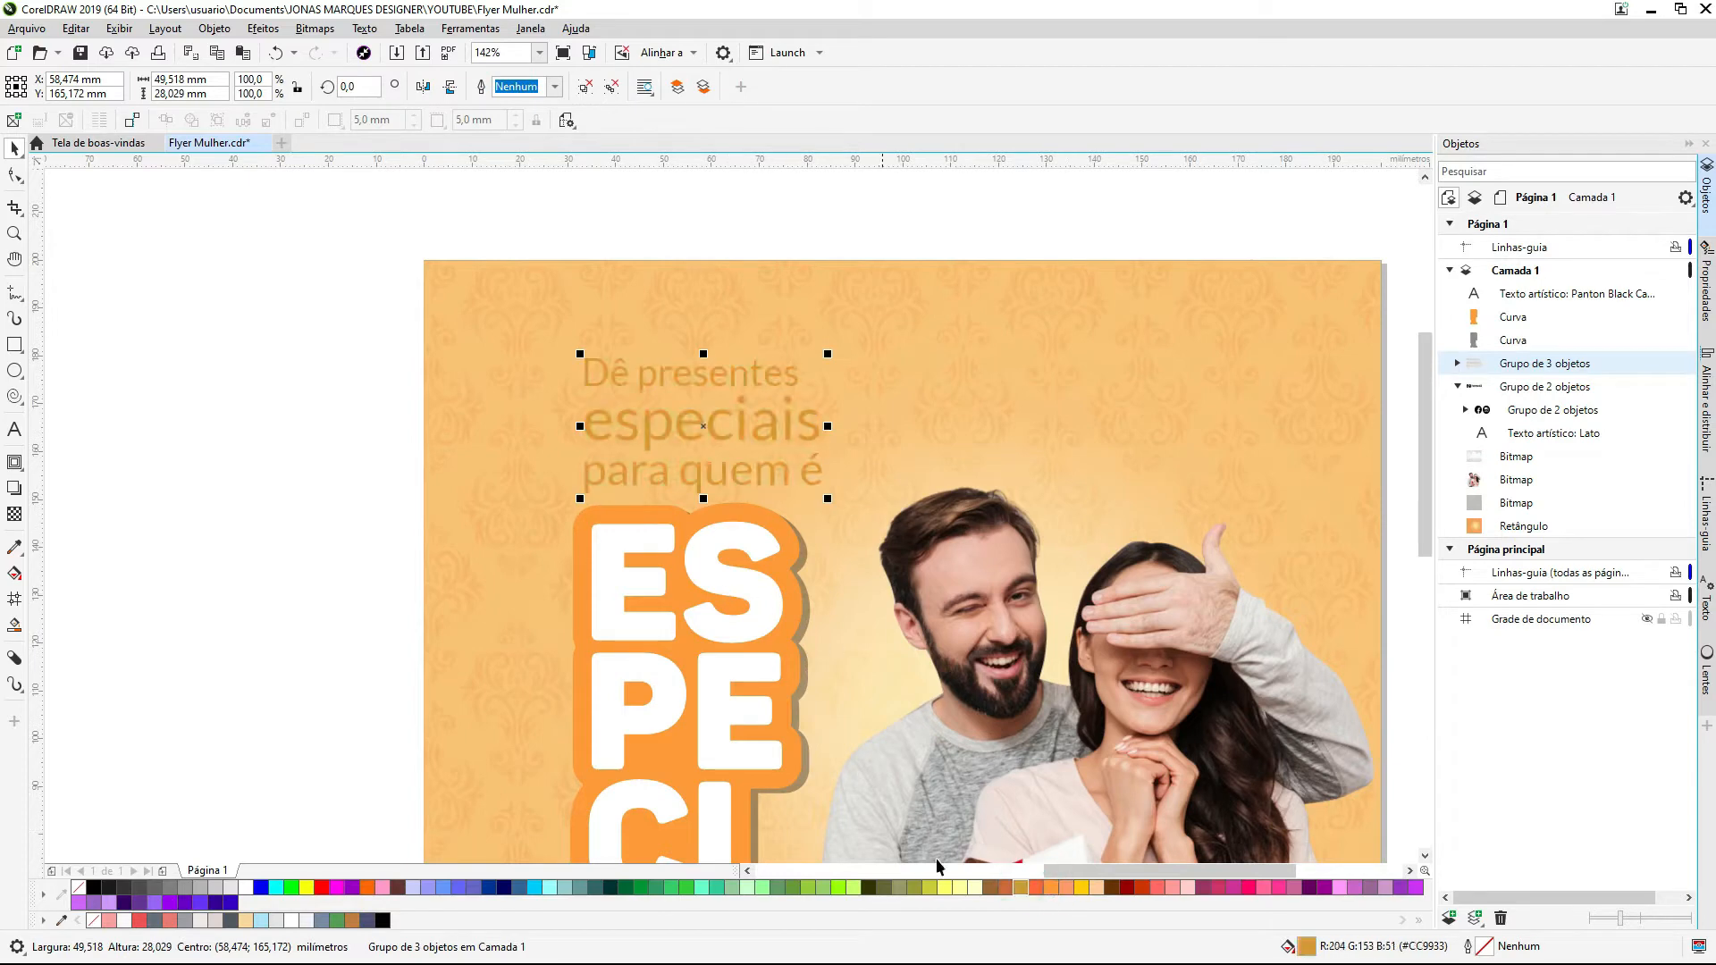
left_click(111, 887)
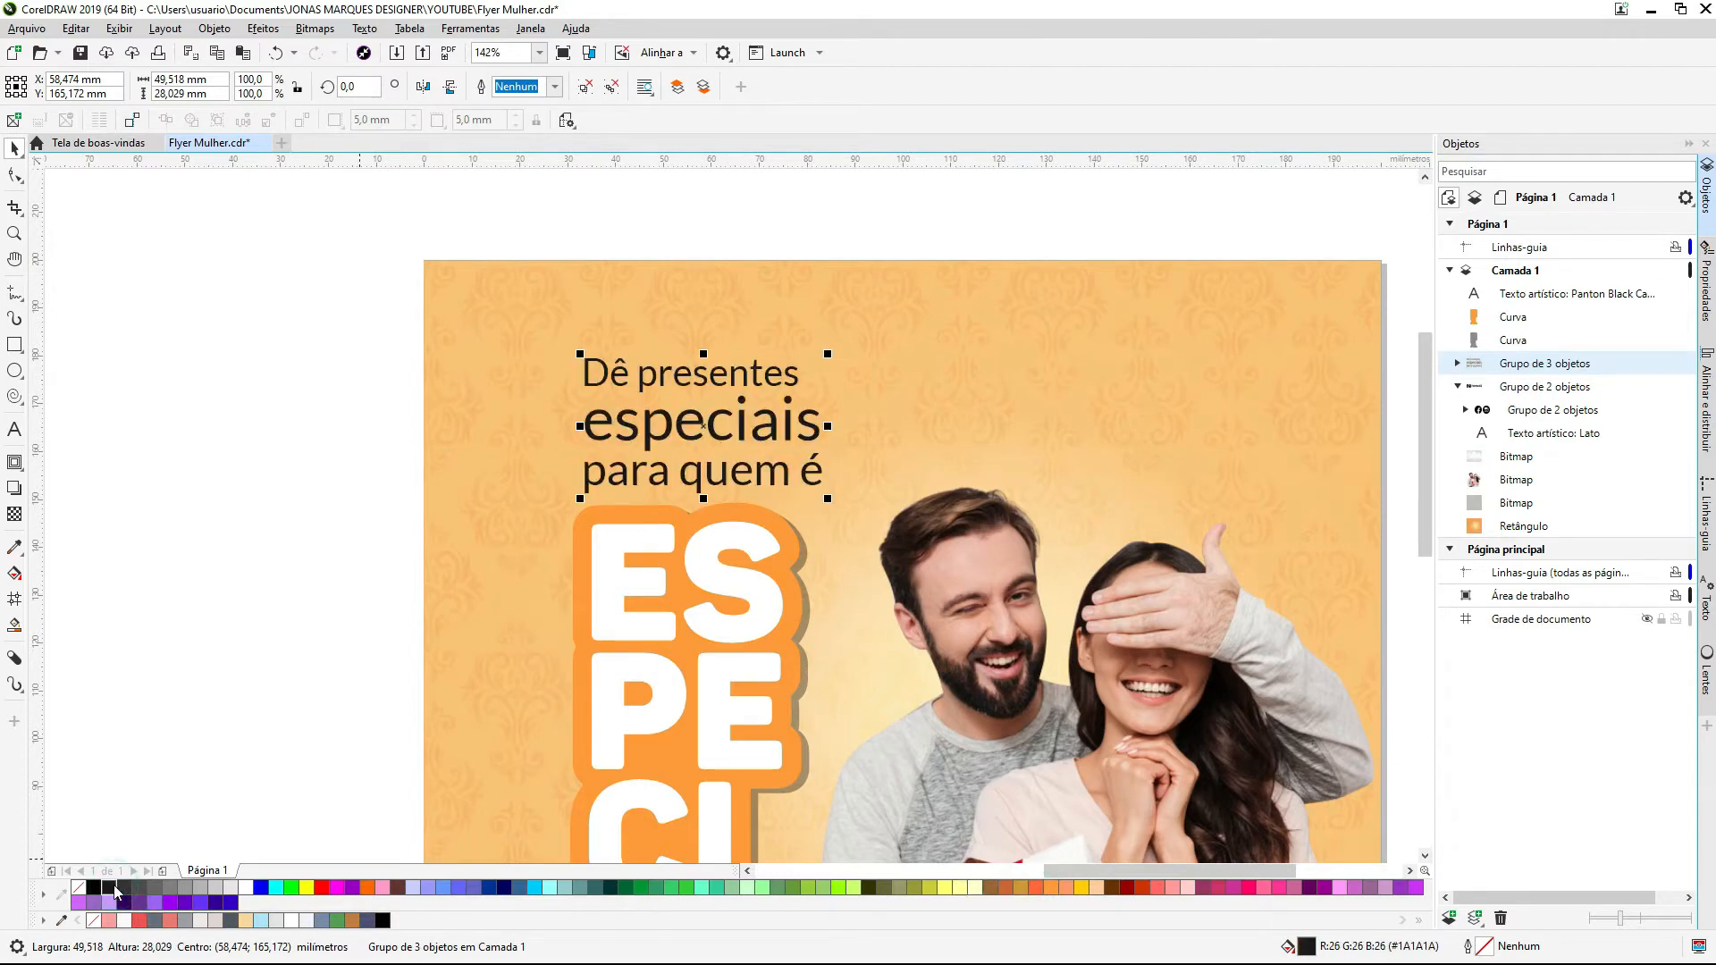
Step: Lower the ESPECIAL headline block with its outline and shadow about 12 mm on the flyer
left_click(173, 536)
key("F2")
scroll(694, 349, "down", 2)
left_click_drag(851, 284, 475, 858)
left_click_drag(464, 238, 977, 582)
left_click_drag(917, 517, 958, 750)
left_click_drag(737, 499, 736, 533)
Step: Sketch a closed, wavy freehand curve about 163 × 65 mm overlapping the couple photo's base and the flyer's lower-right edges
left_click(1279, 711)
key("F2")
left_click_drag(1234, 398, 487, 833)
left_click(994, 490)
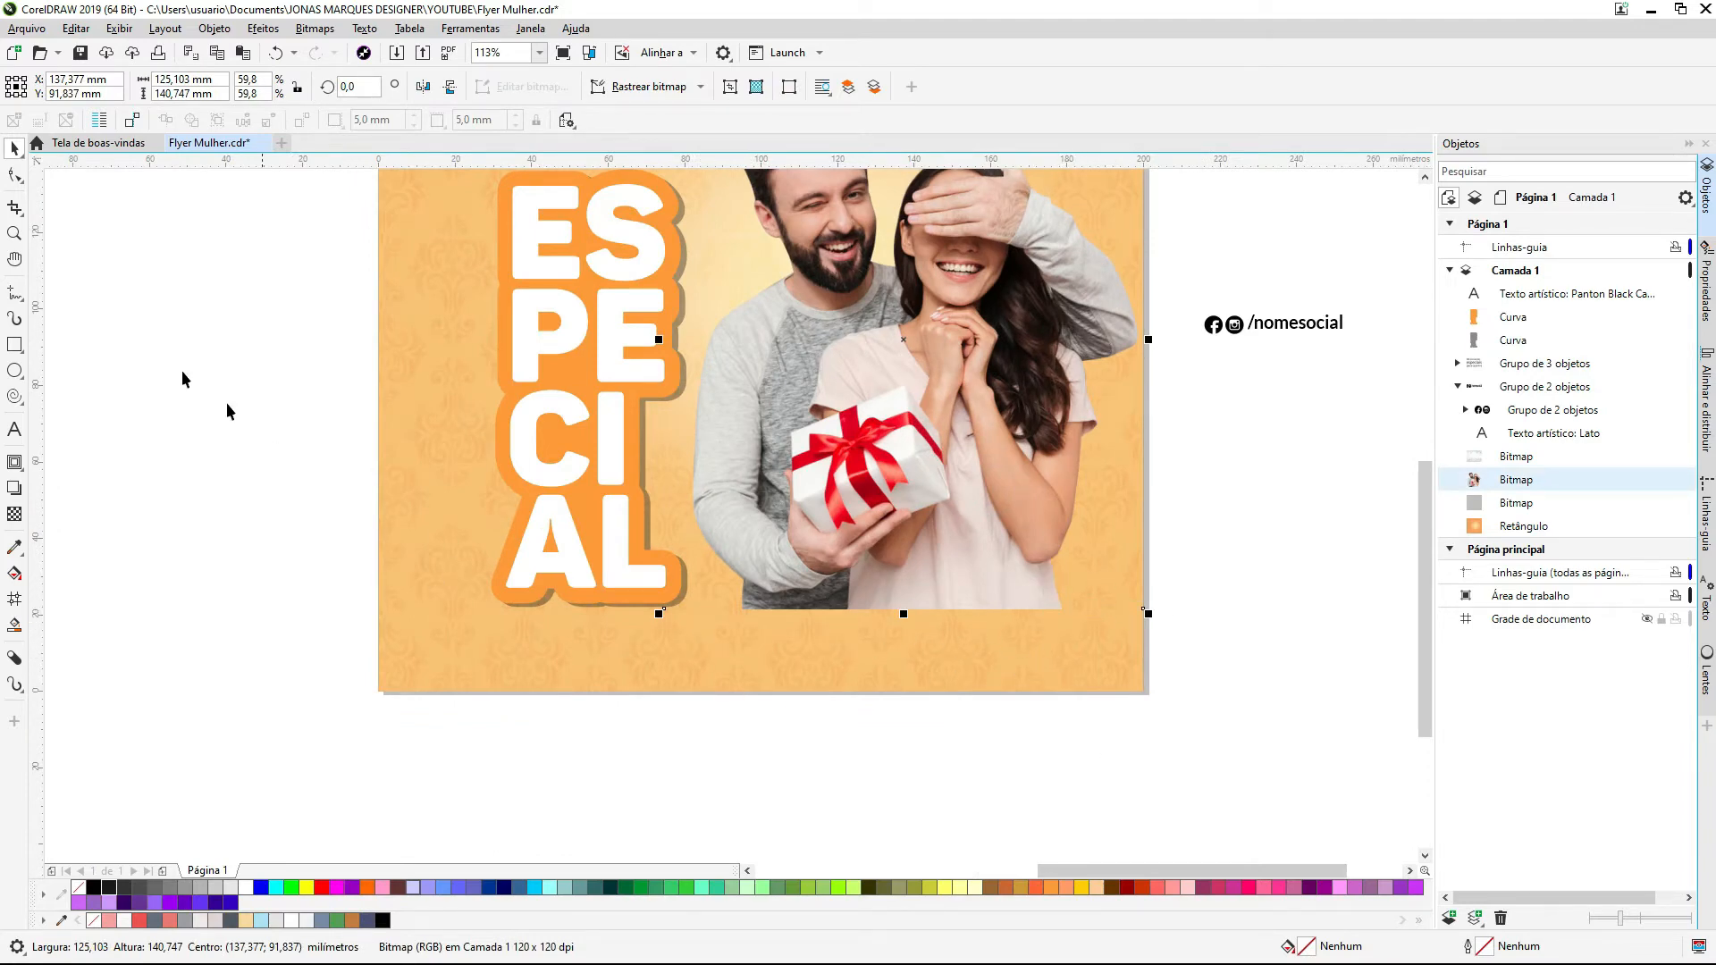
left_click(25, 306)
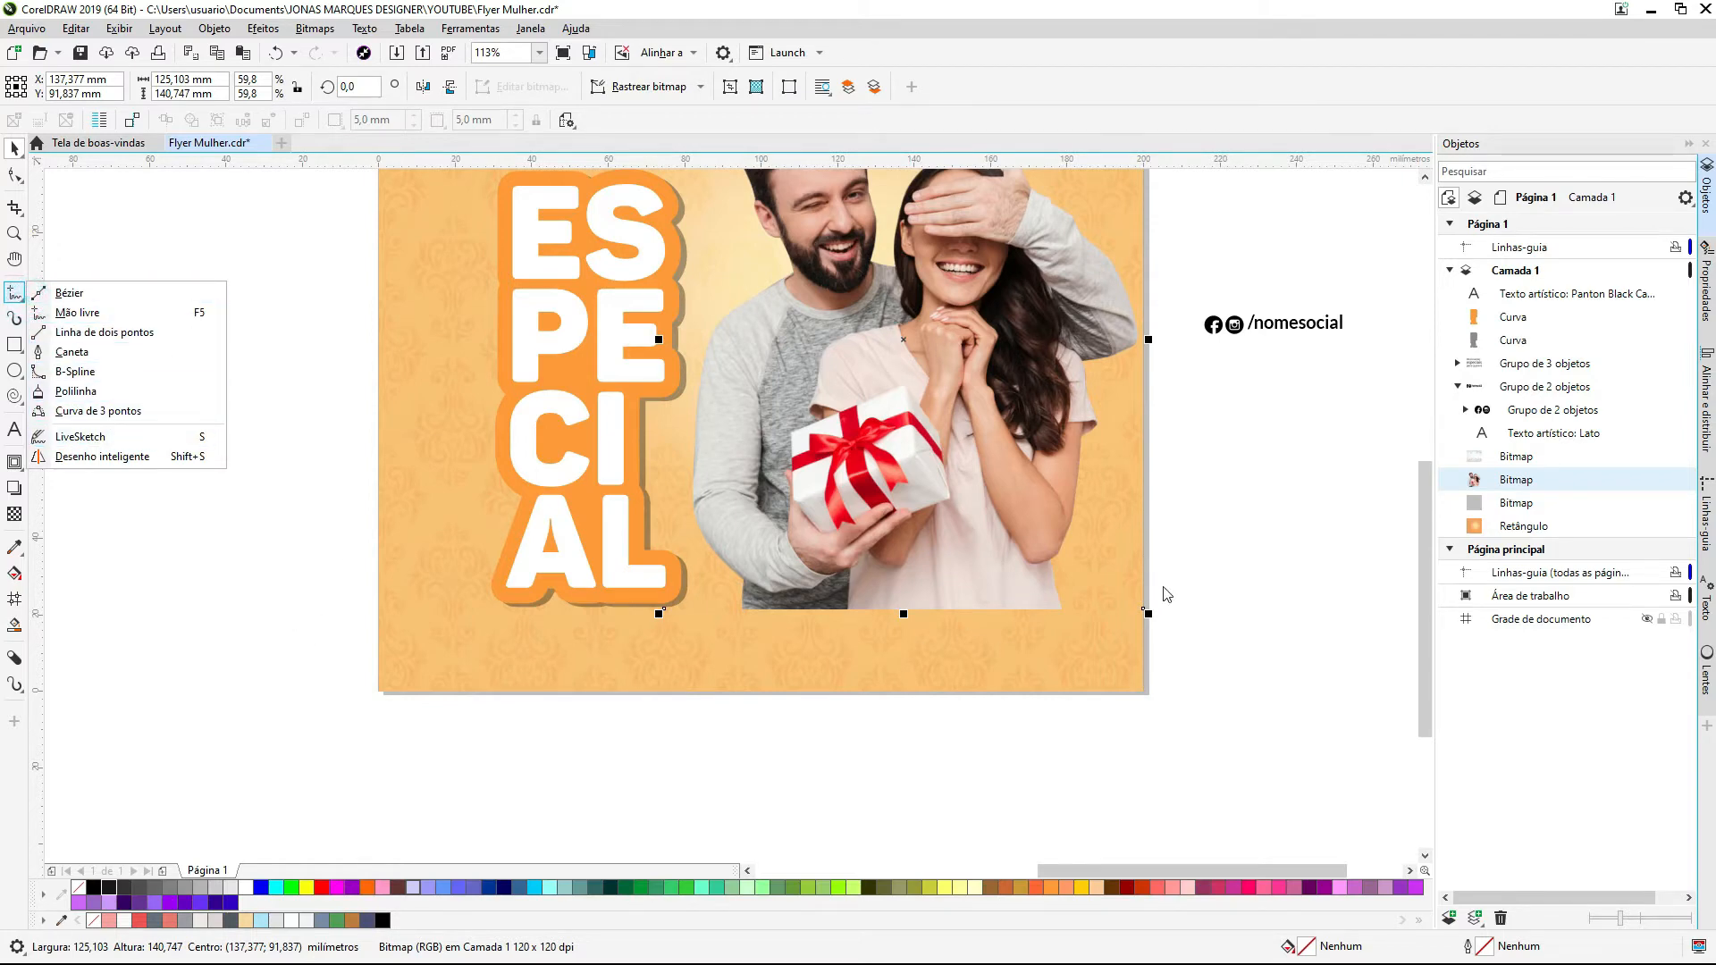
left_click(1166, 587)
key("s")
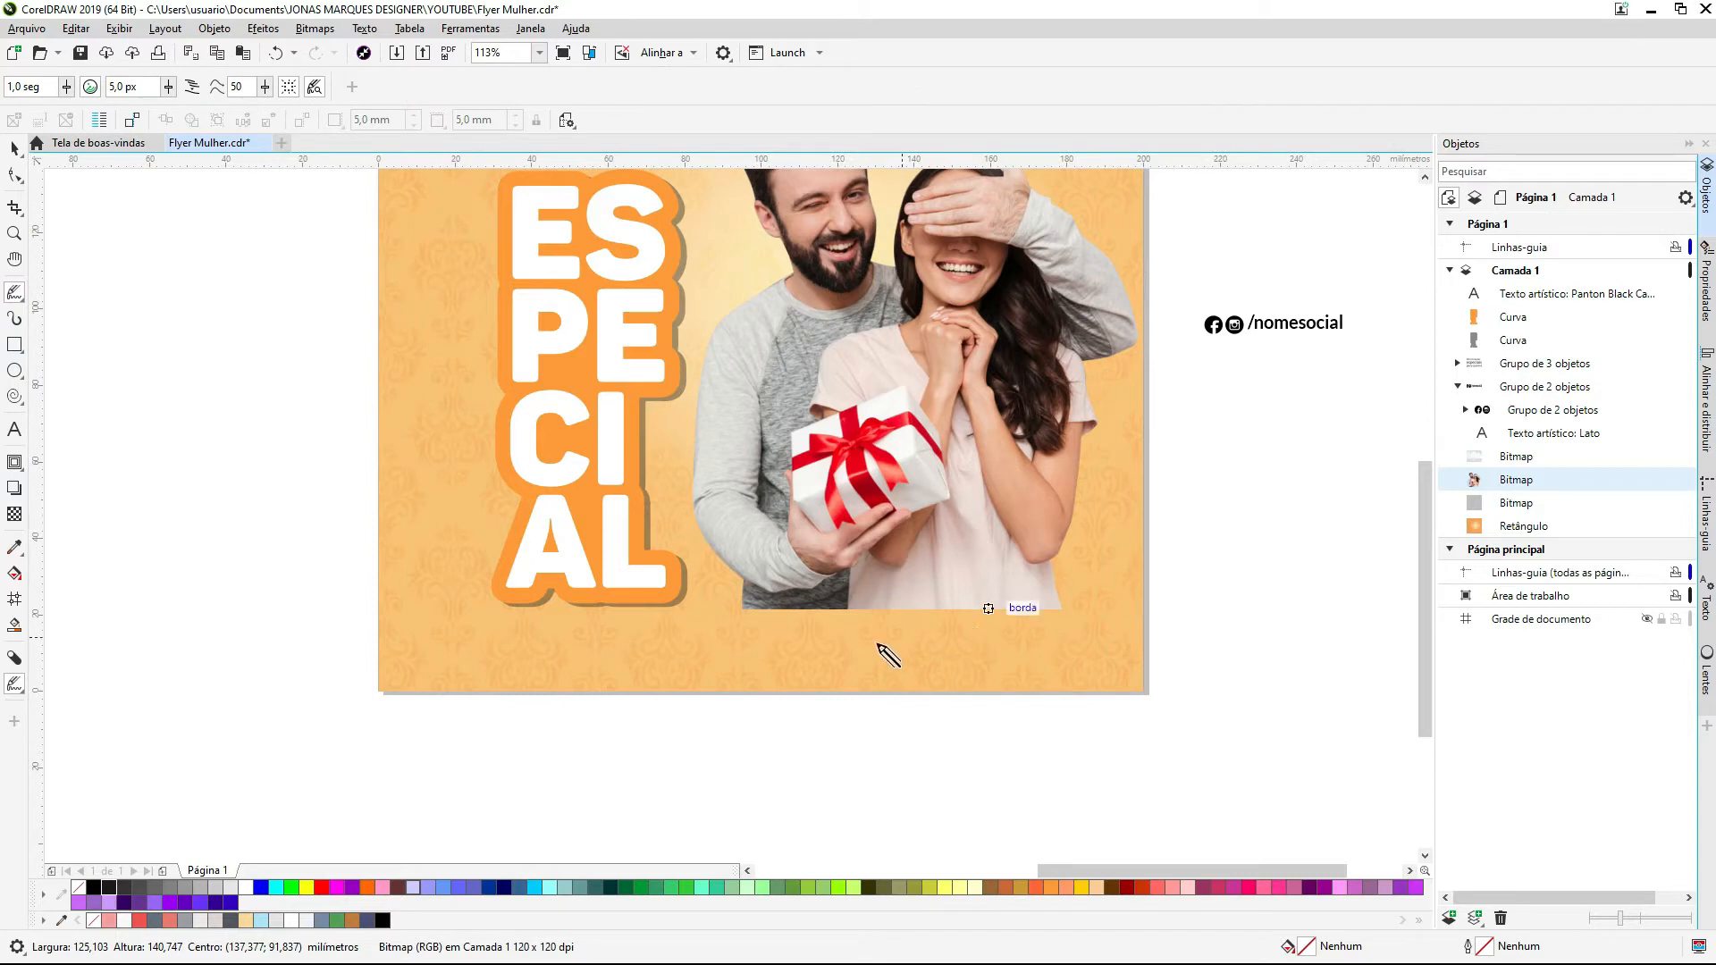
key("F5")
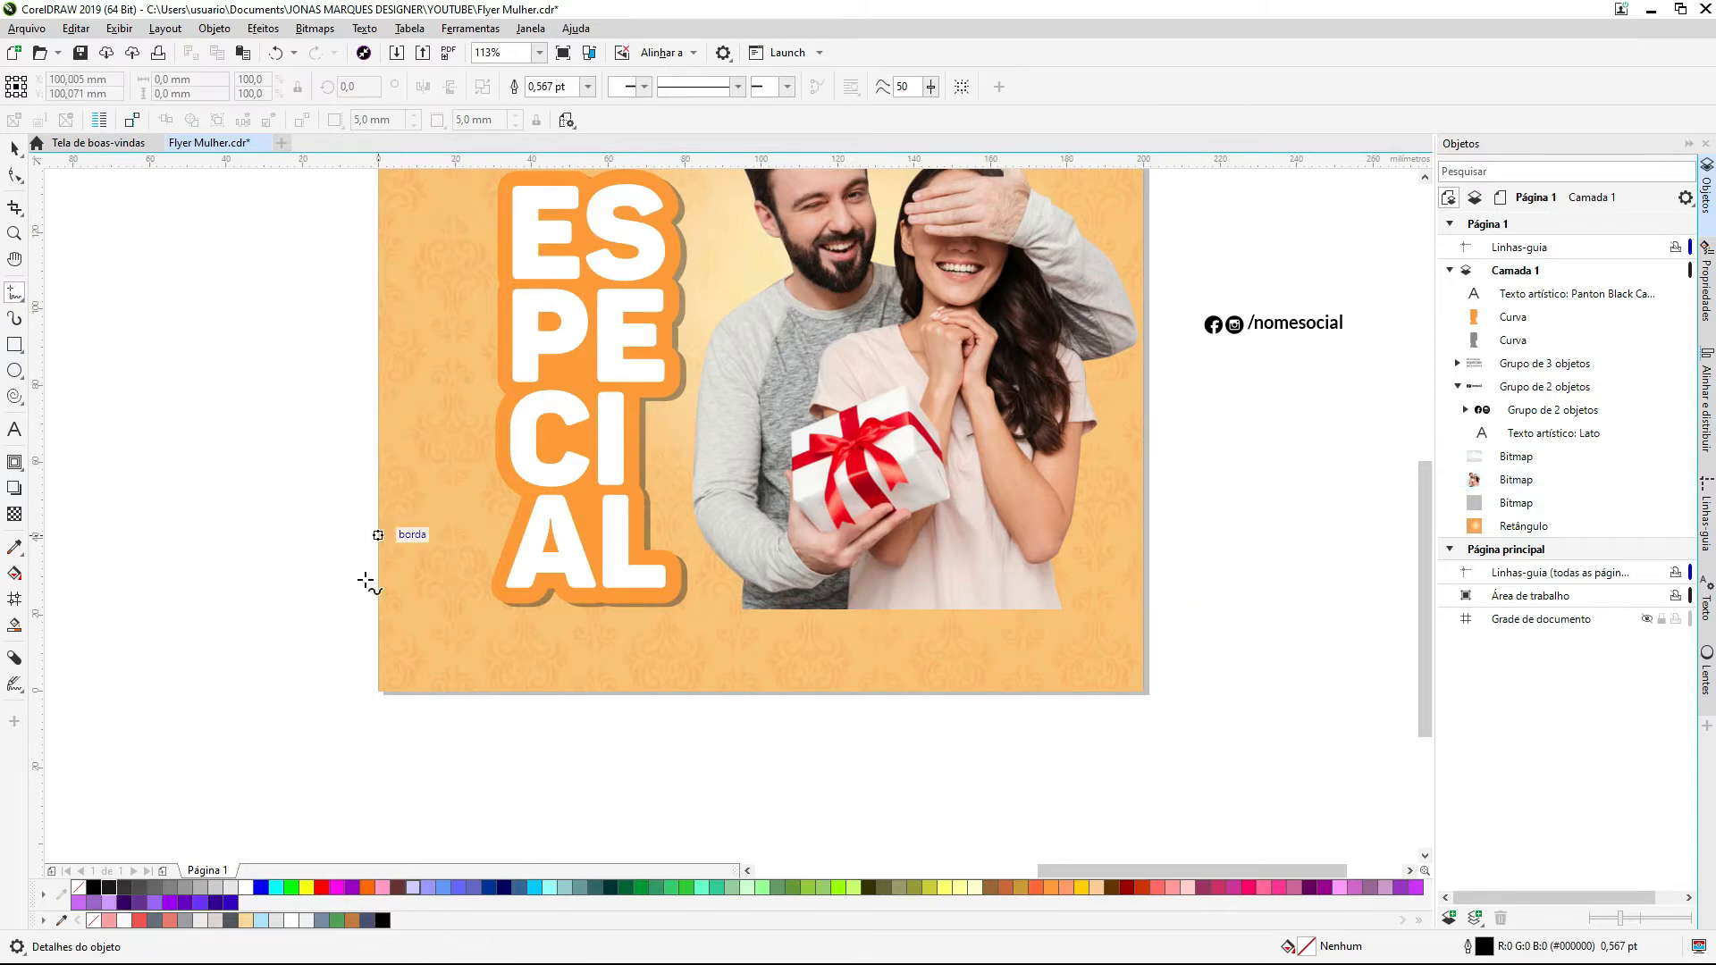
mouse_move(1165, 560)
left_mouse_down()
mouse_move(1068, 599)
mouse_move(919, 581)
mouse_move(766, 609)
mouse_move(645, 674)
mouse_move(630, 720)
mouse_move(679, 765)
mouse_move(933, 796)
mouse_move(1166, 773)
mouse_move(1245, 674)
mouse_move(1237, 569)
mouse_move(1166, 556)
left_mouse_up()
key("space")
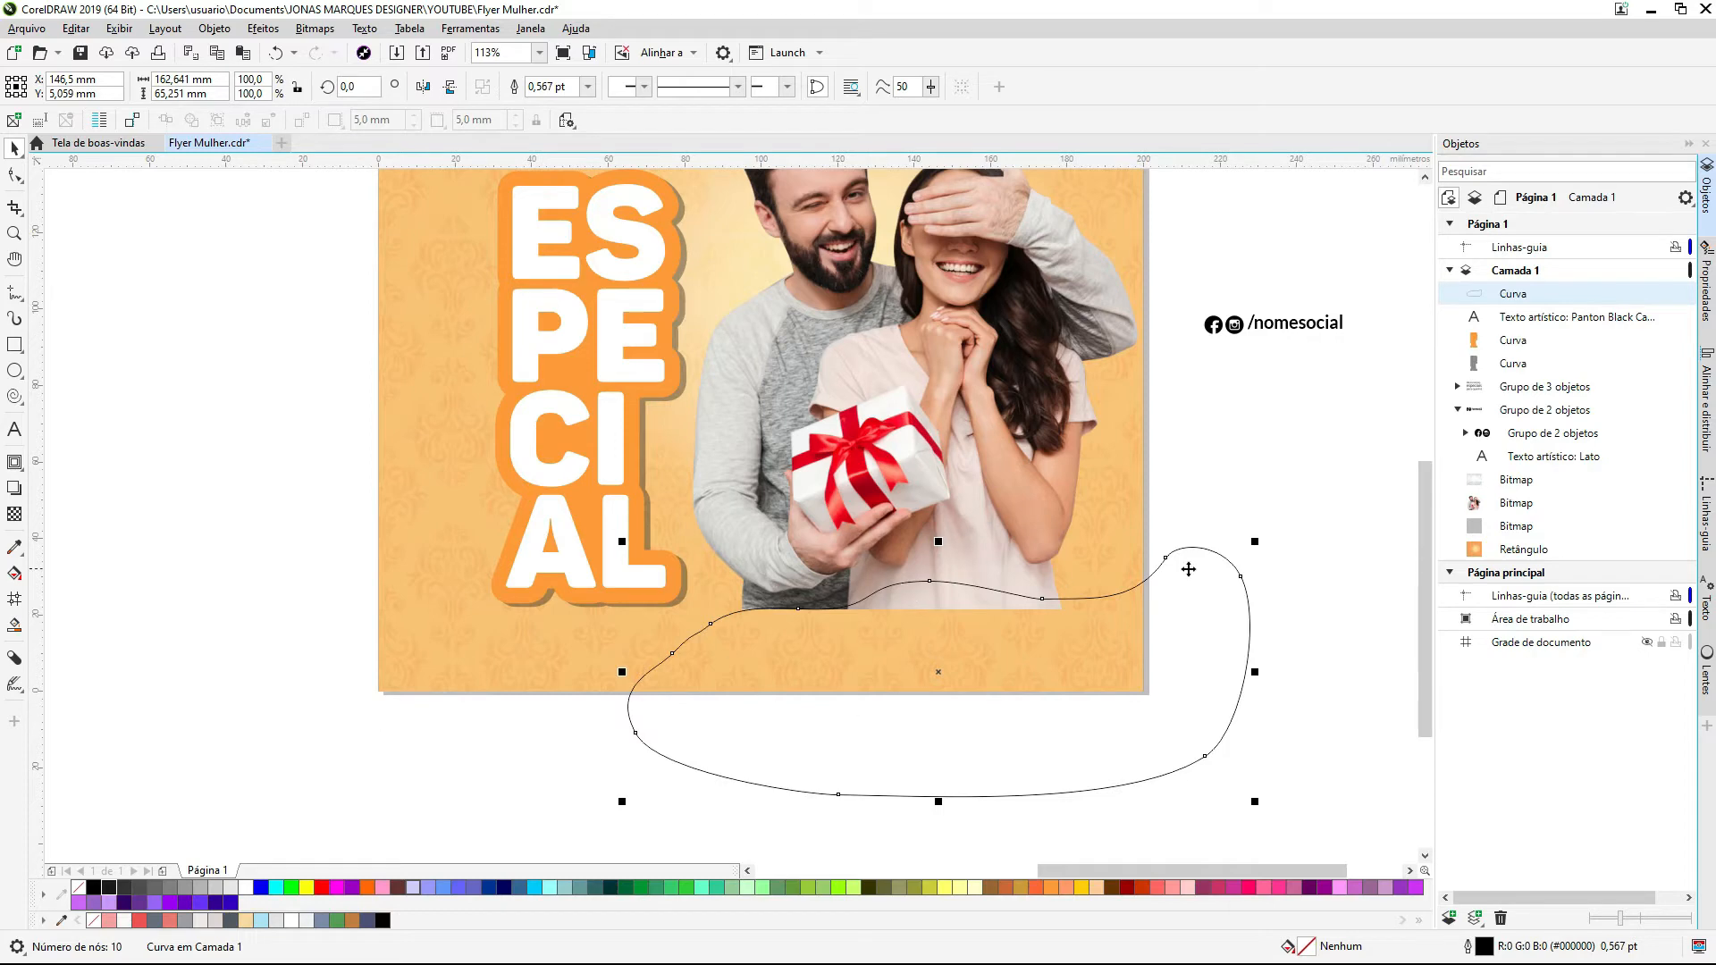
Step: Intersect the wavy curve with the flyer's pattern bitmap and delete the original curve, keeping only the part inside the page
left_click(480, 666)
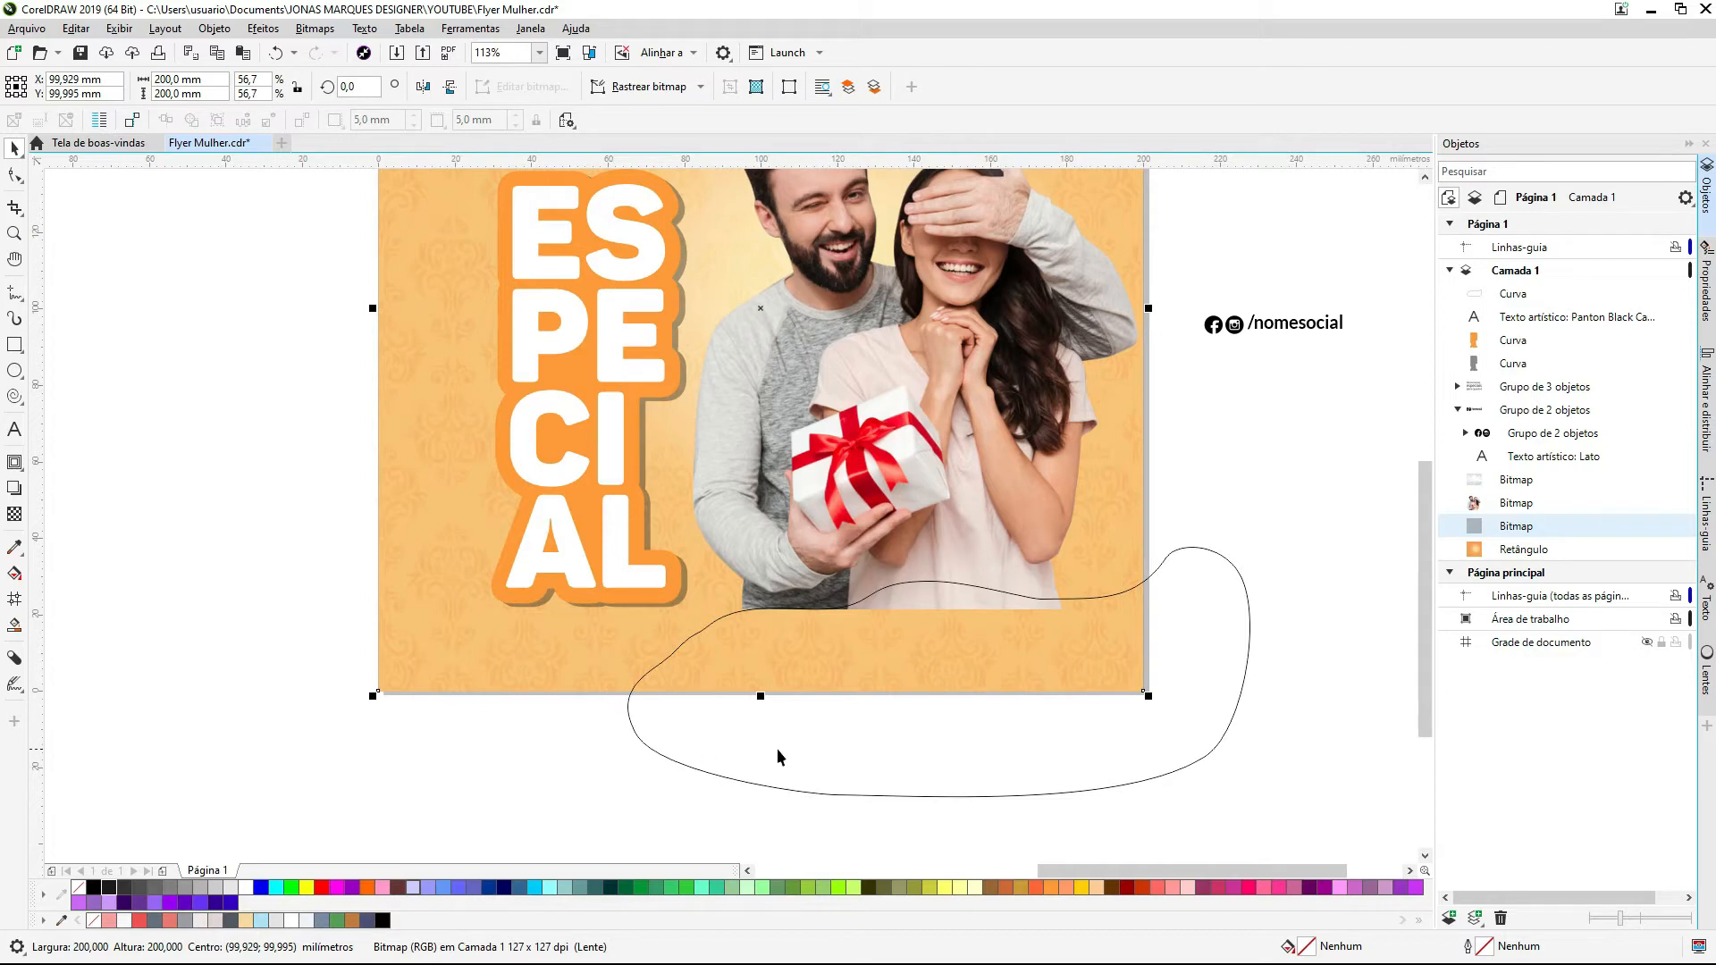
left_click(1010, 750, "shift")
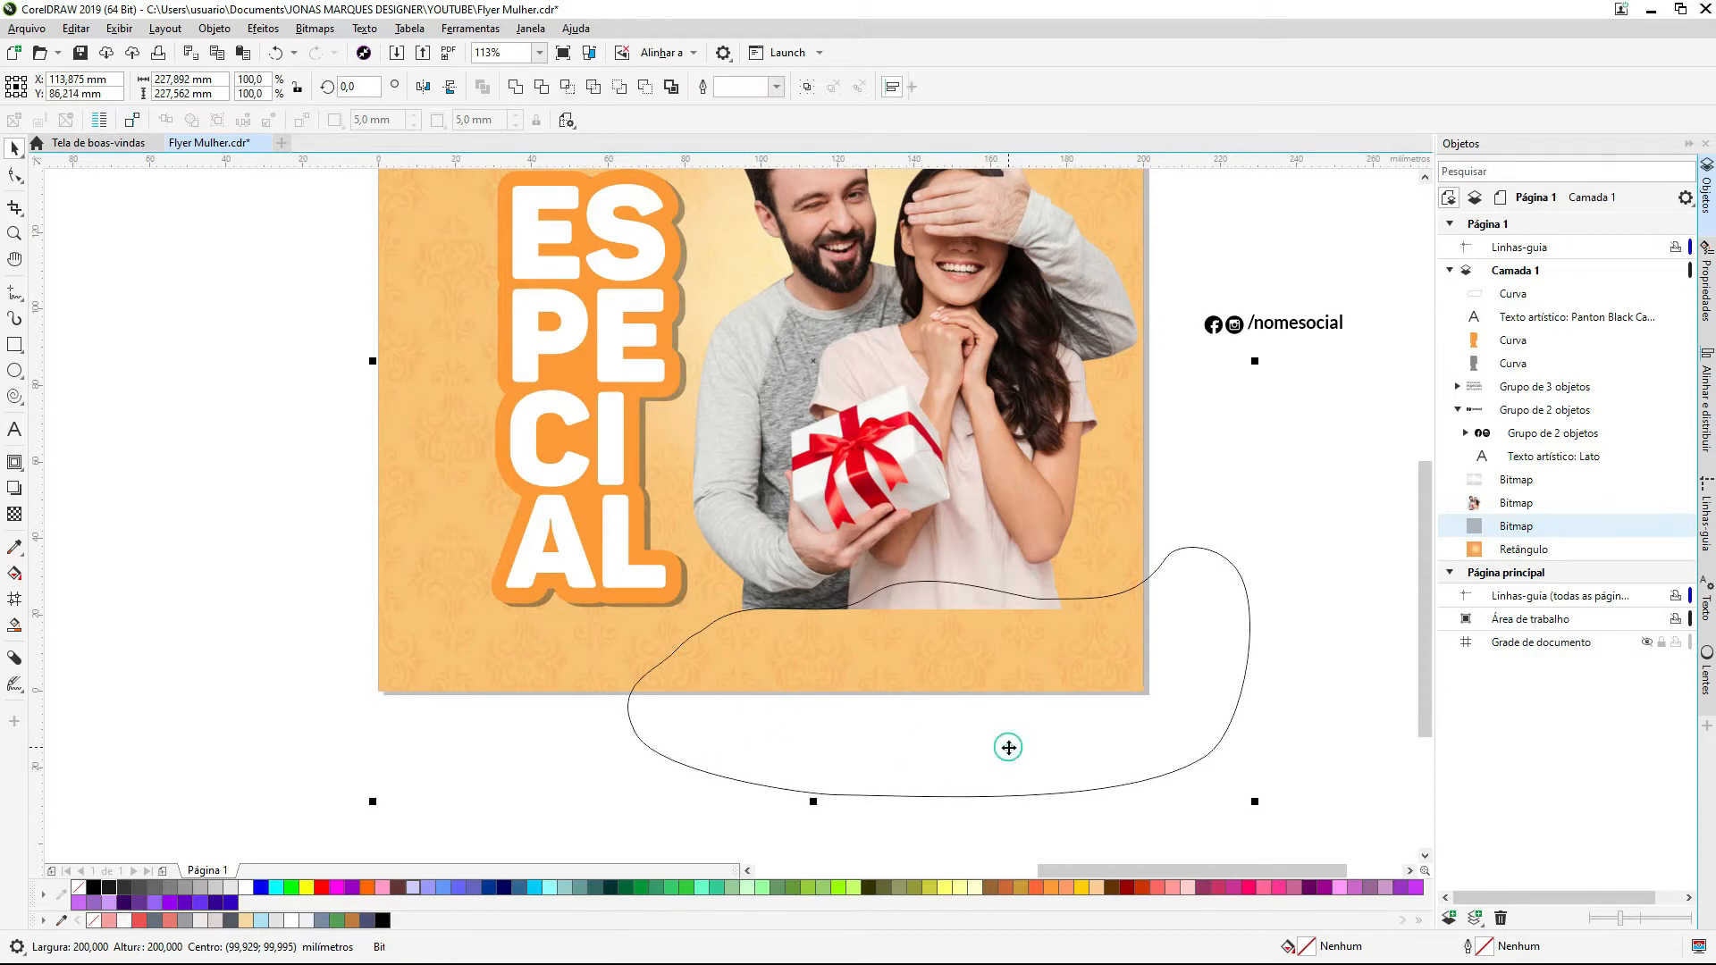
left_click(566, 89)
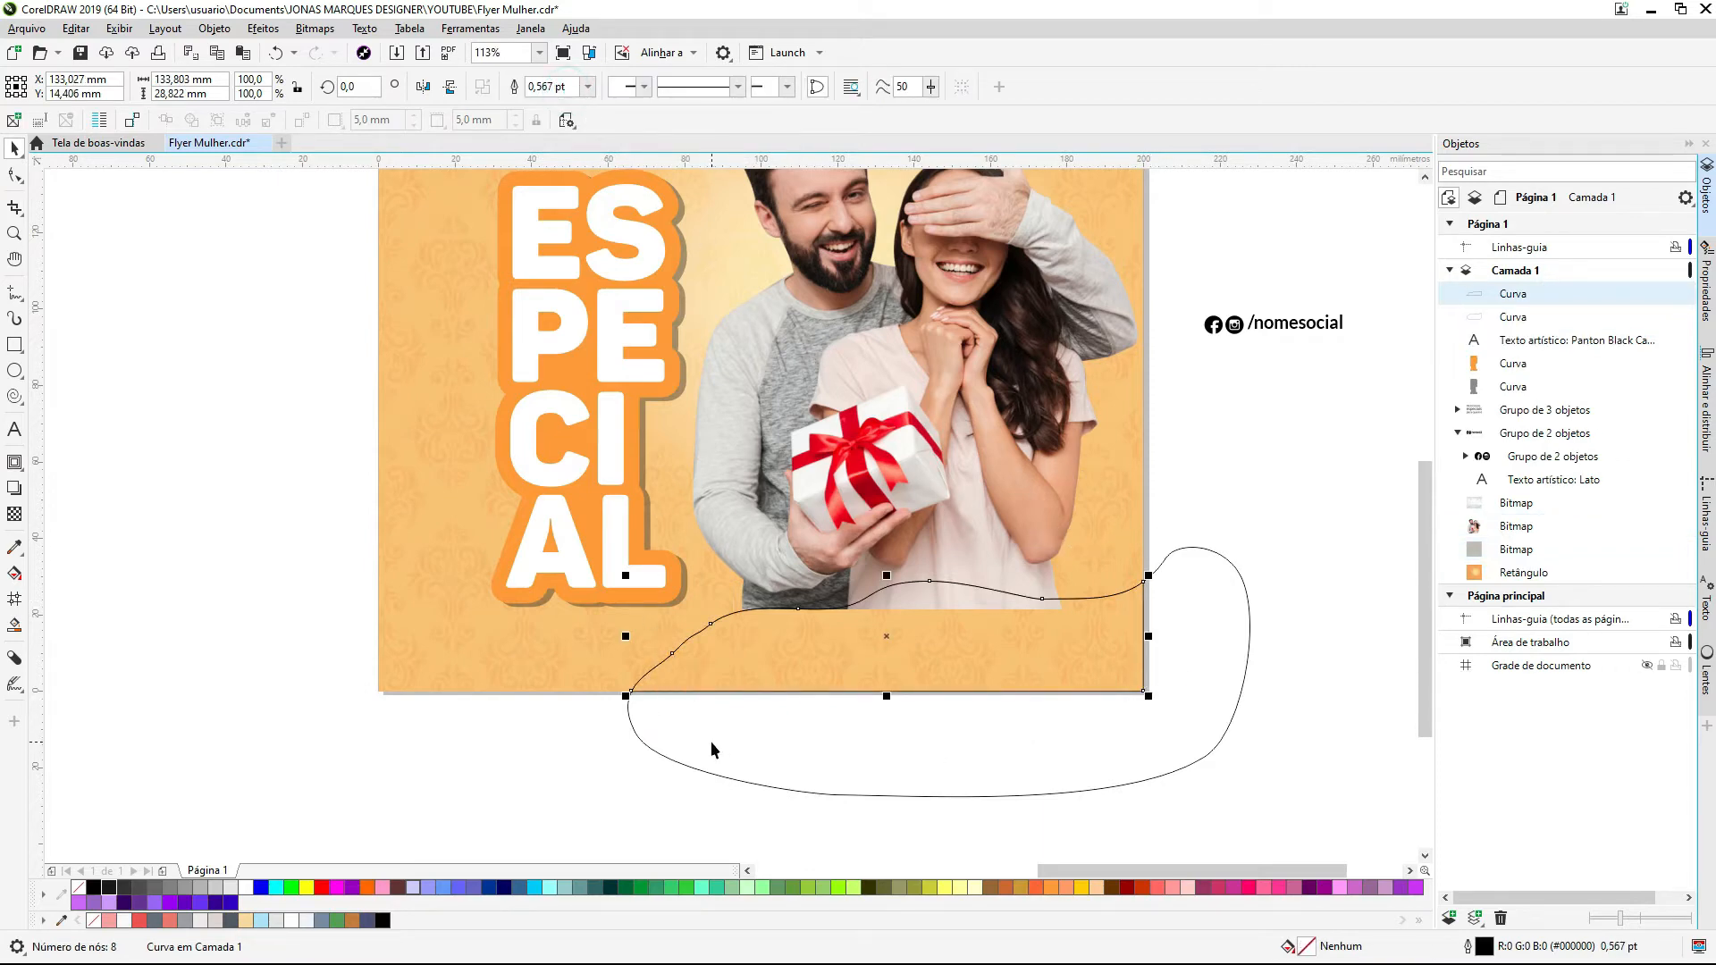
left_click(943, 770)
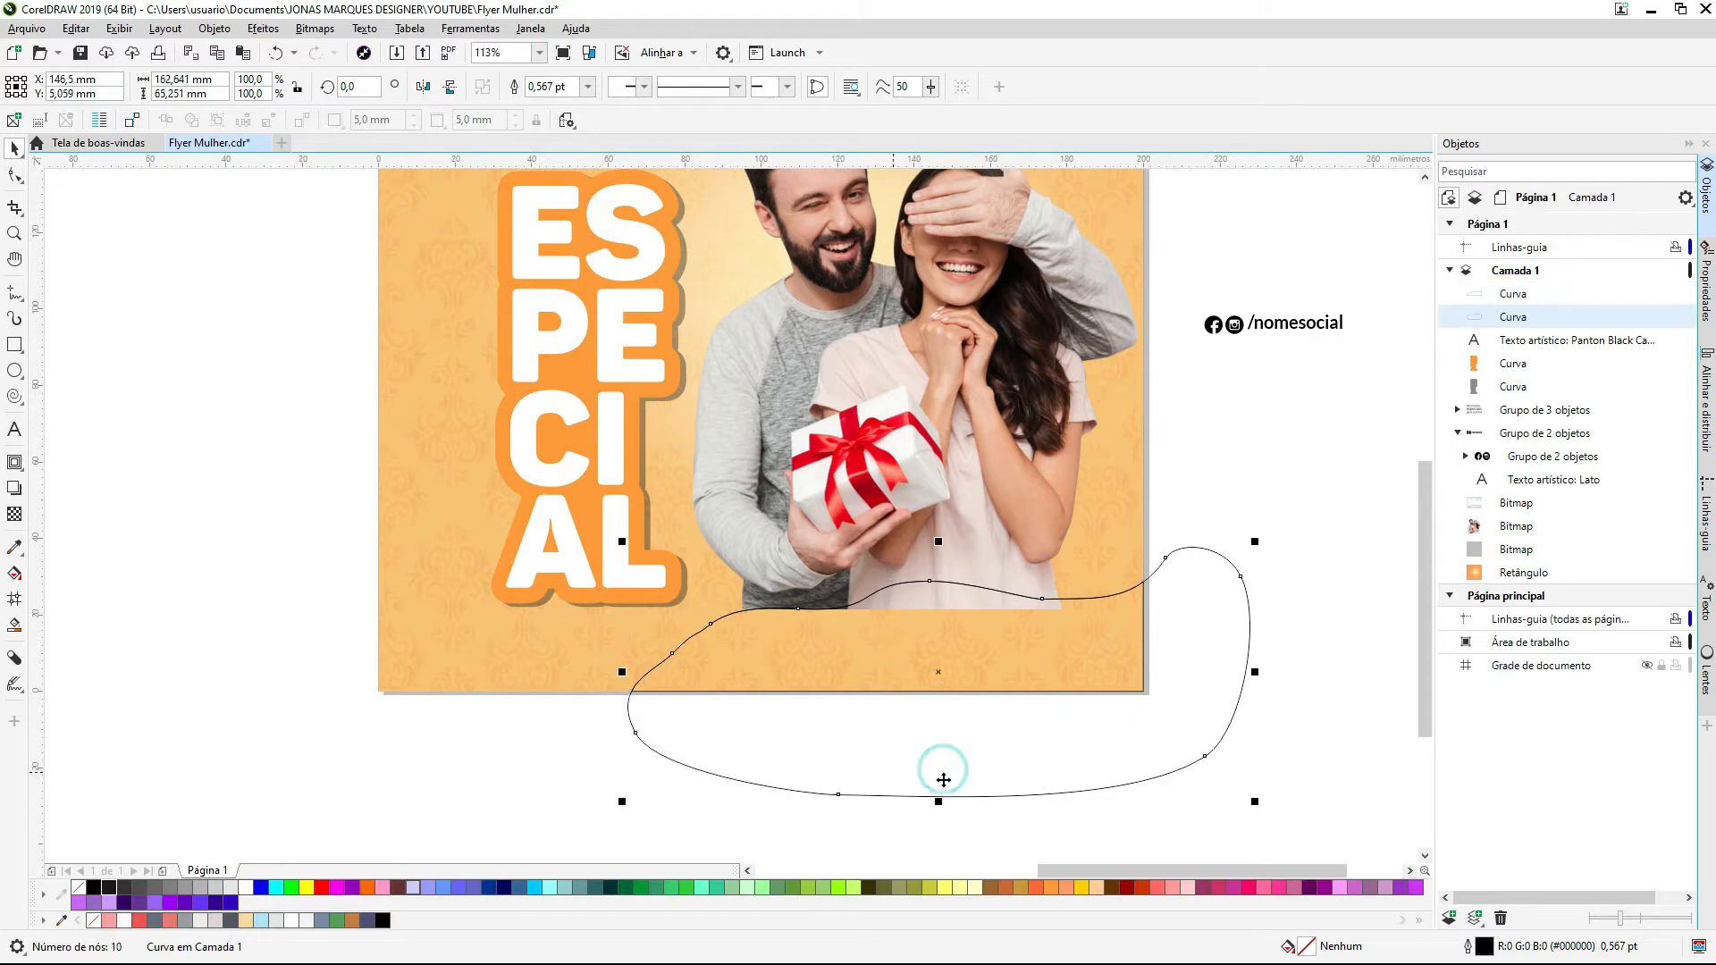
key("Delete")
left_click(1158, 734)
left_click(1040, 684)
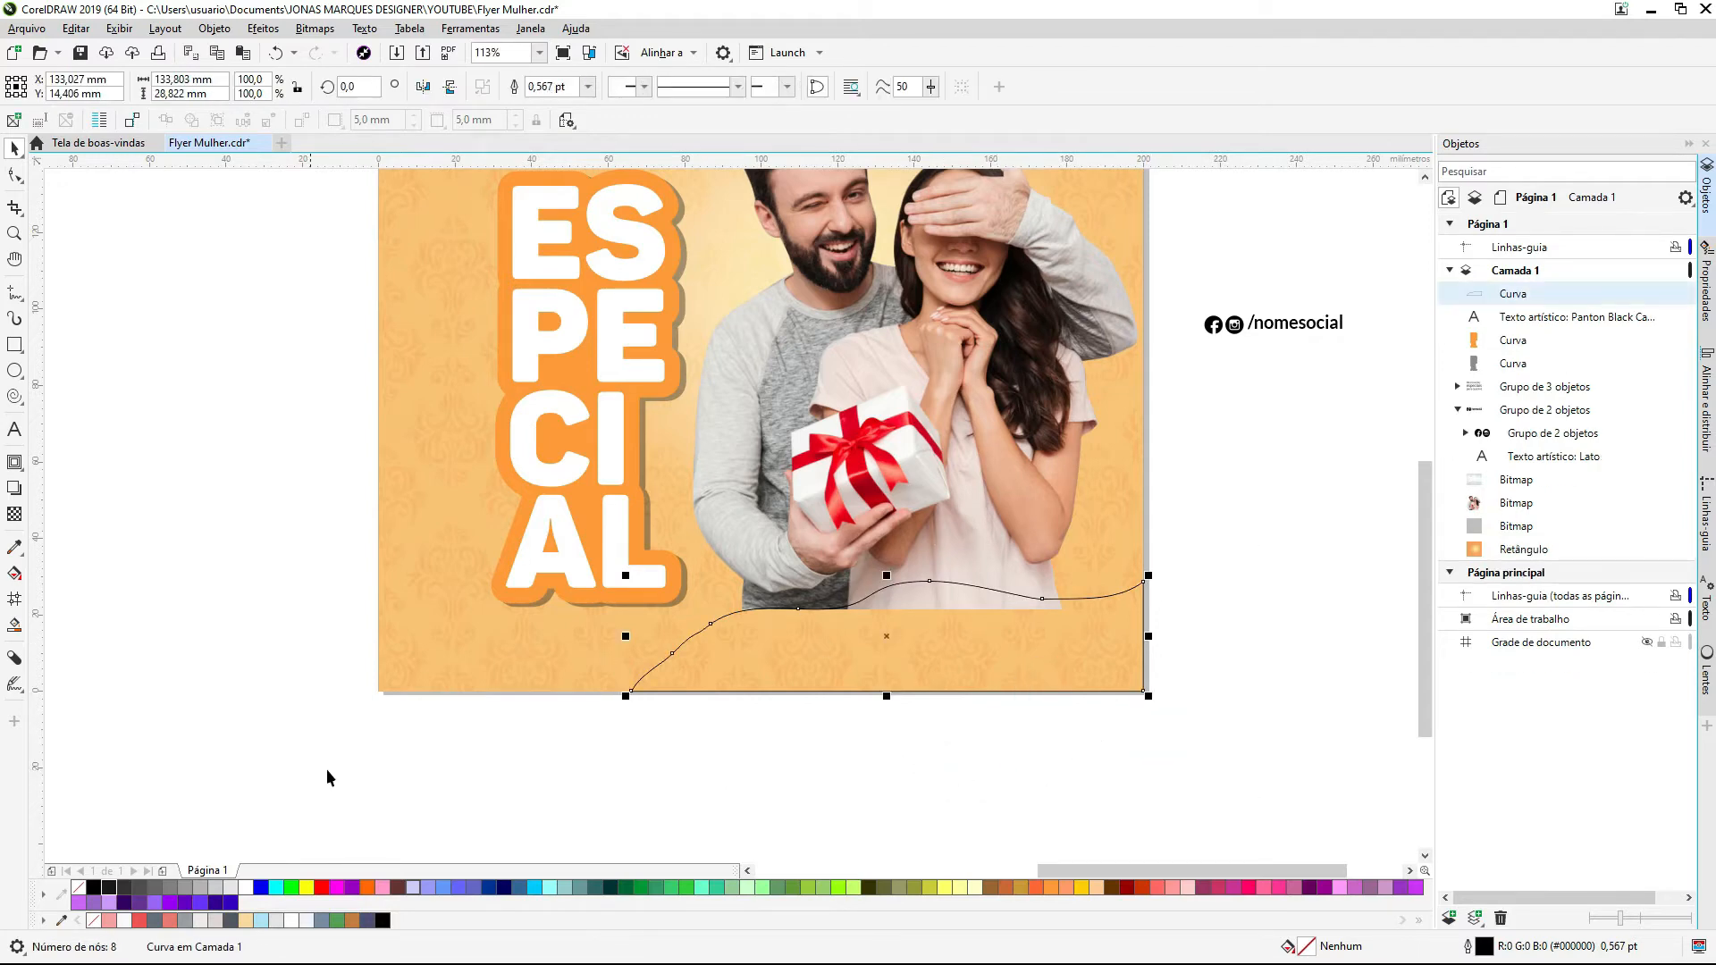
Step: Fill the trimmed wave shape with white #FFFFFF and remove its outline
left_click(245, 886)
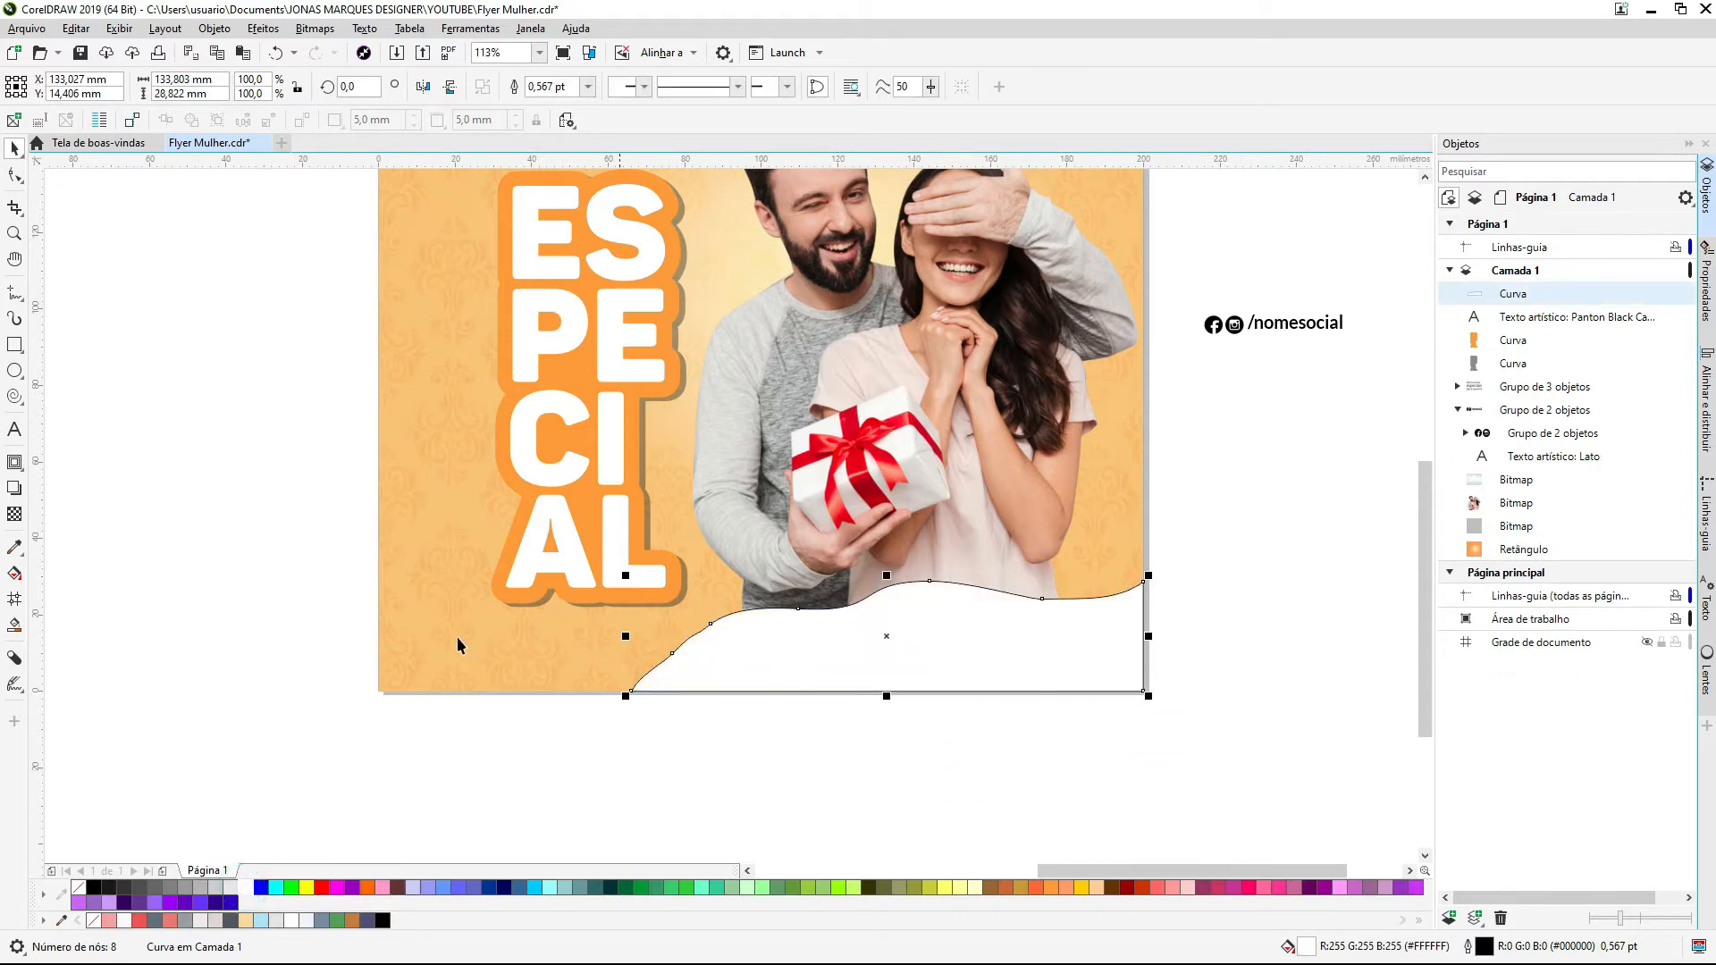
right_click(77, 888)
left_click(157, 652)
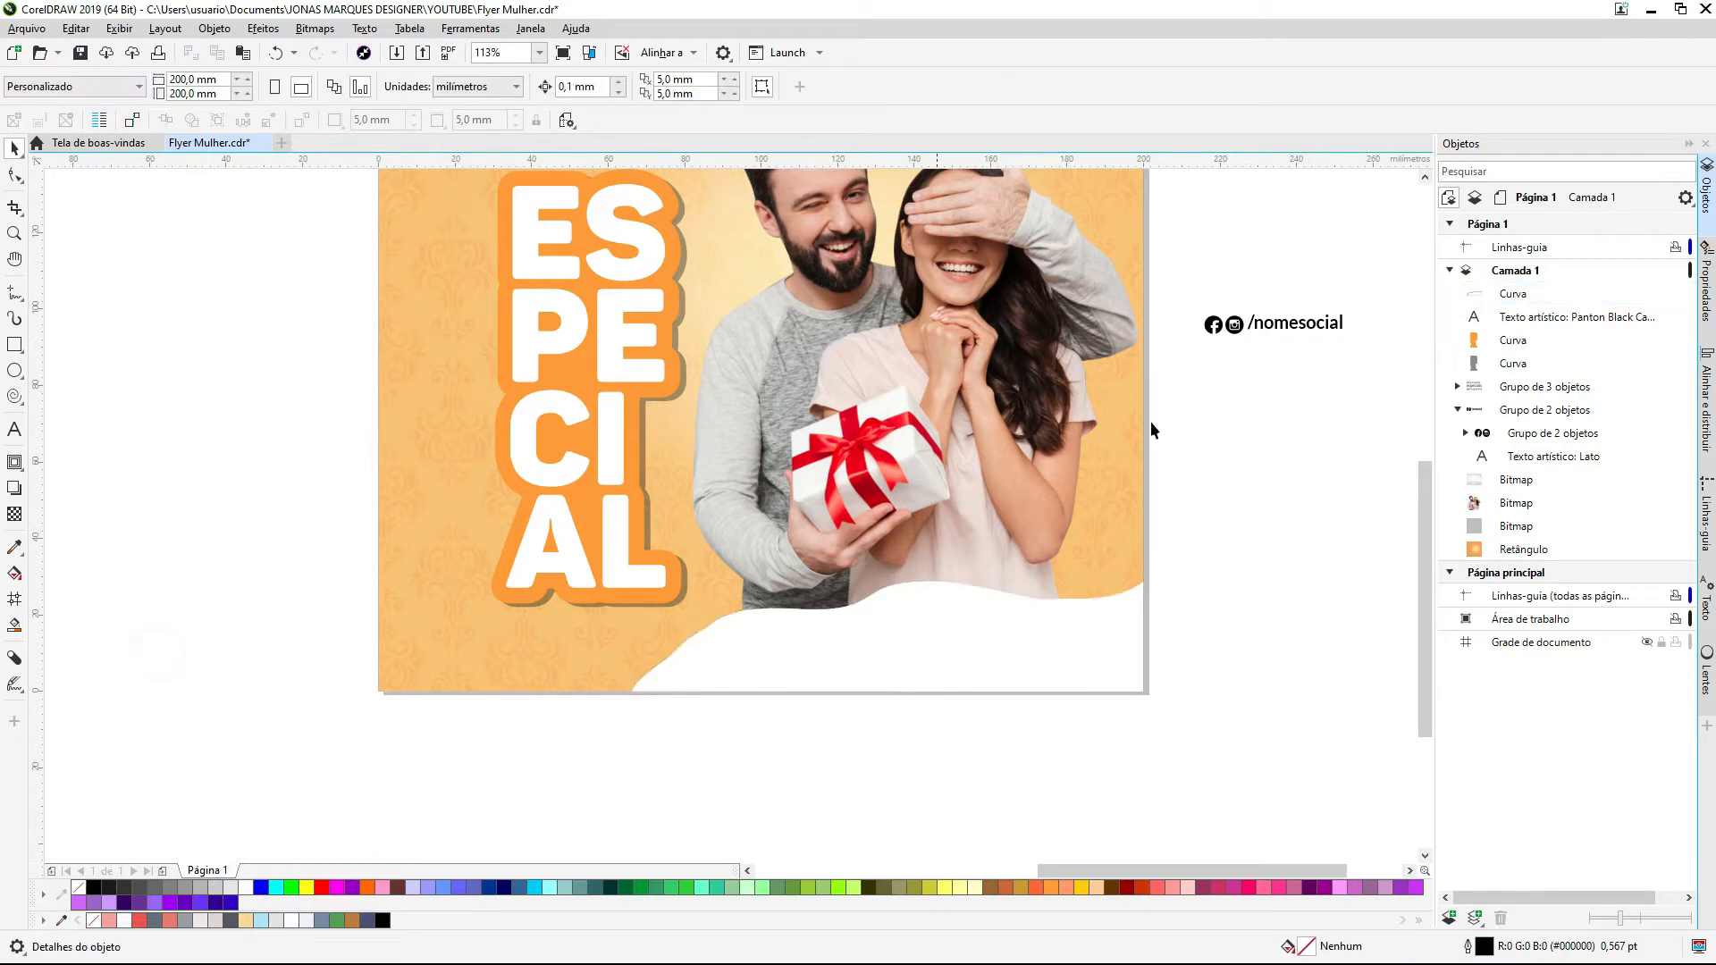
Step: Place the /nomesocial icon-and-handle group on the white wave and bring it in front of all other objects
left_click(1215, 326)
left_click_drag(1277, 333, 989, 652)
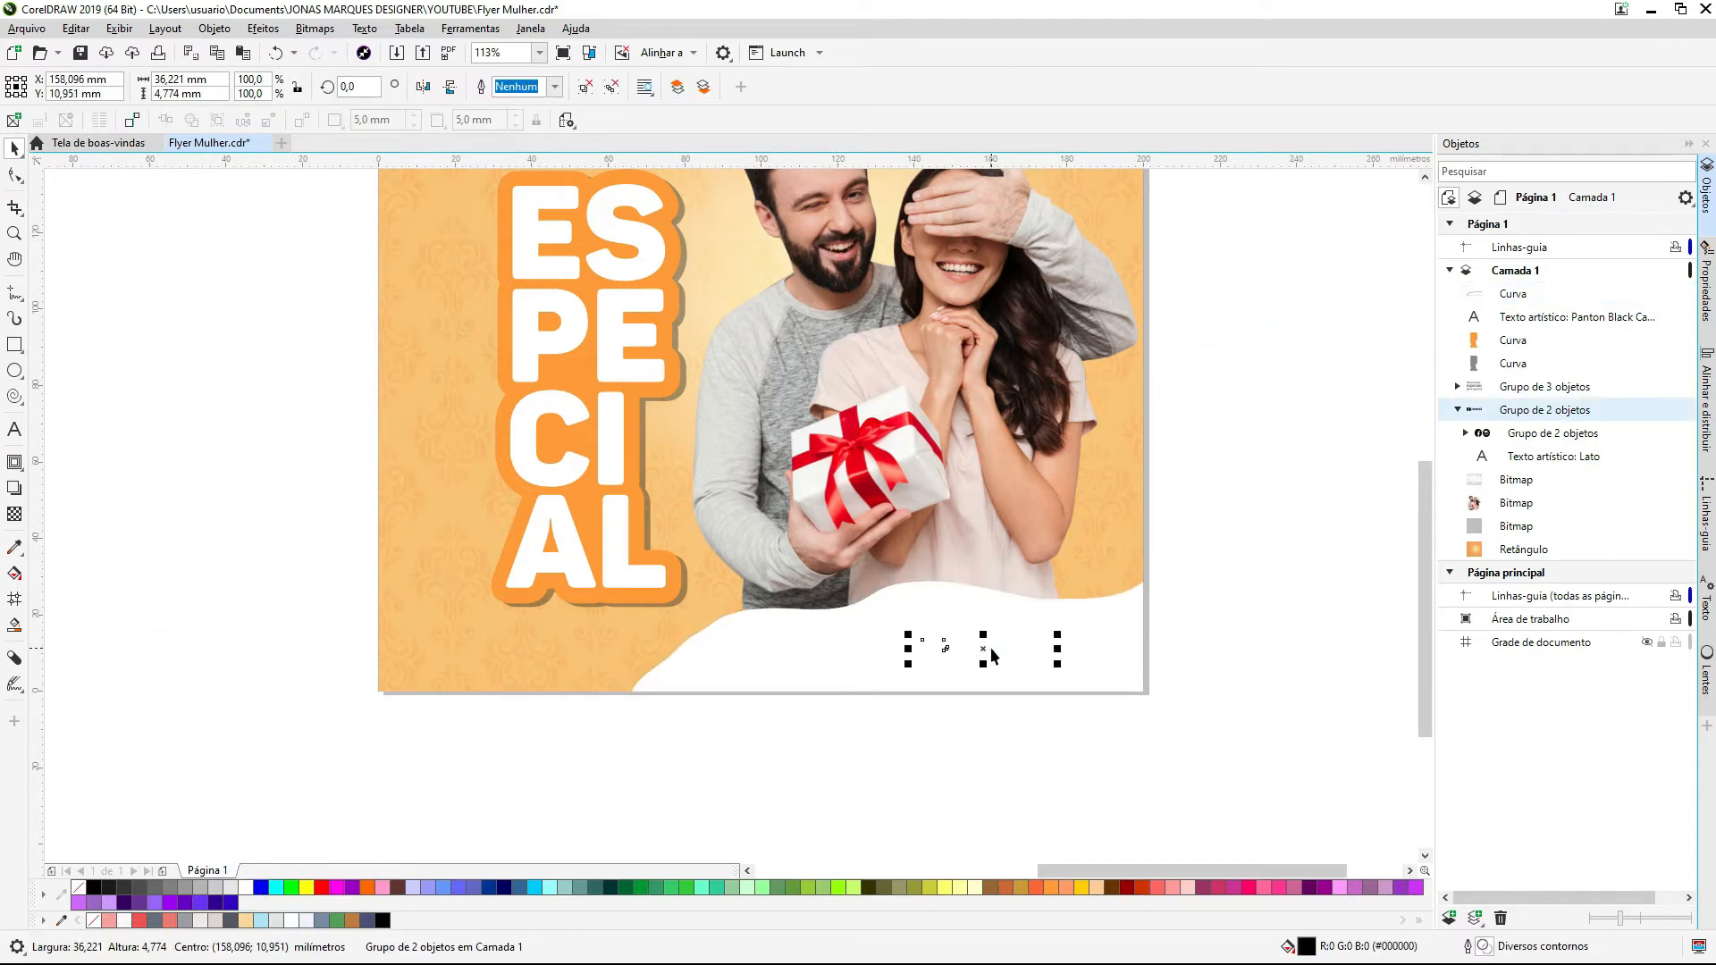
key("shift+Page_Up")
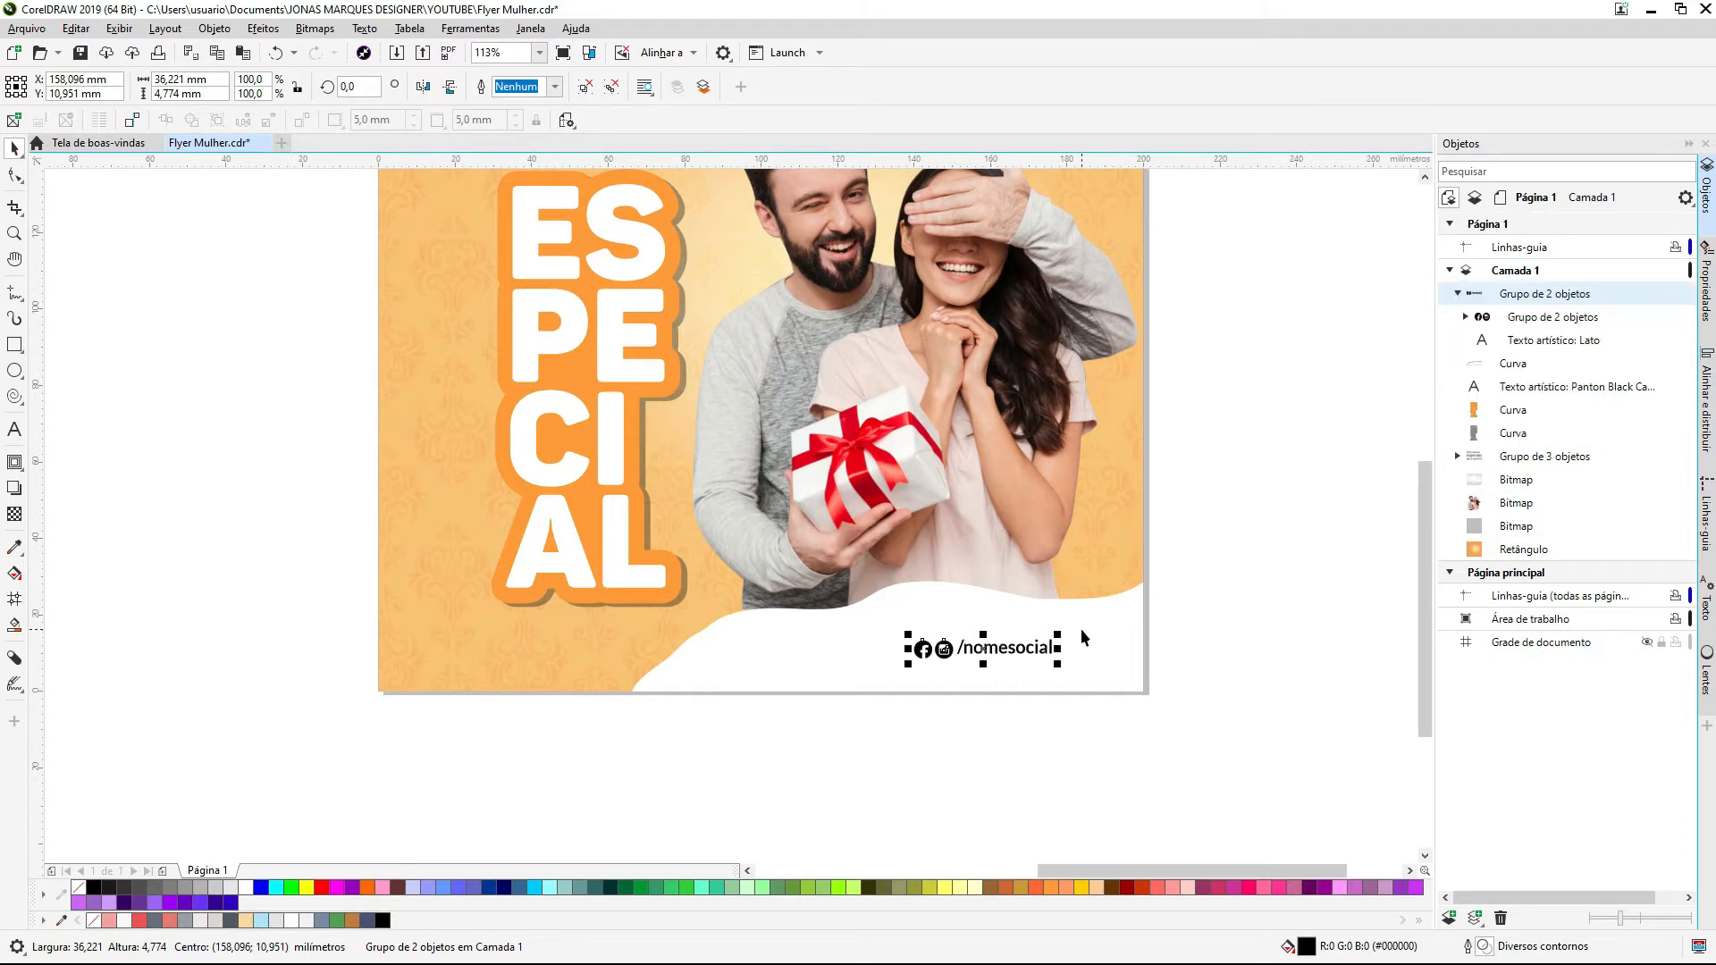
left_click(1195, 638)
left_click(1035, 642)
left_click(1032, 647)
left_click(812, 643)
Step: Draw a vertical divider line about 9 mm long just before the social media icons
key("F5")
left_click(894, 631)
left_click(893, 663)
Step: Add an artistic text line reading "Informações:" just below the flyer
key("F8")
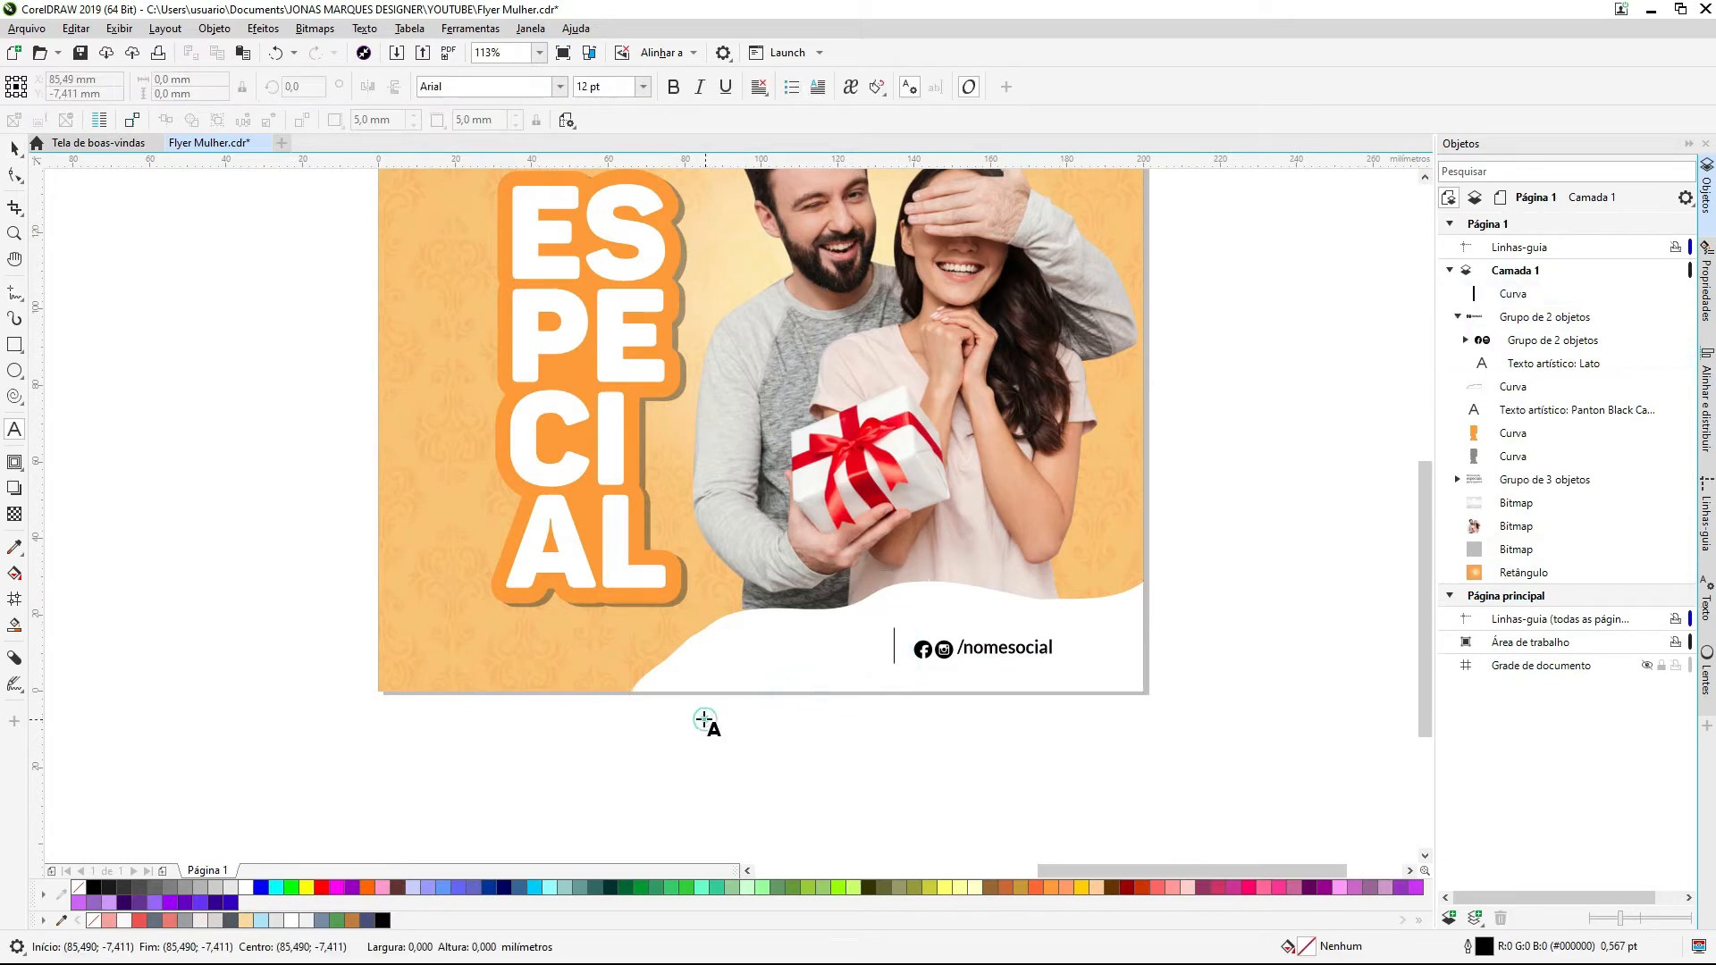
left_click(704, 717)
type("info")
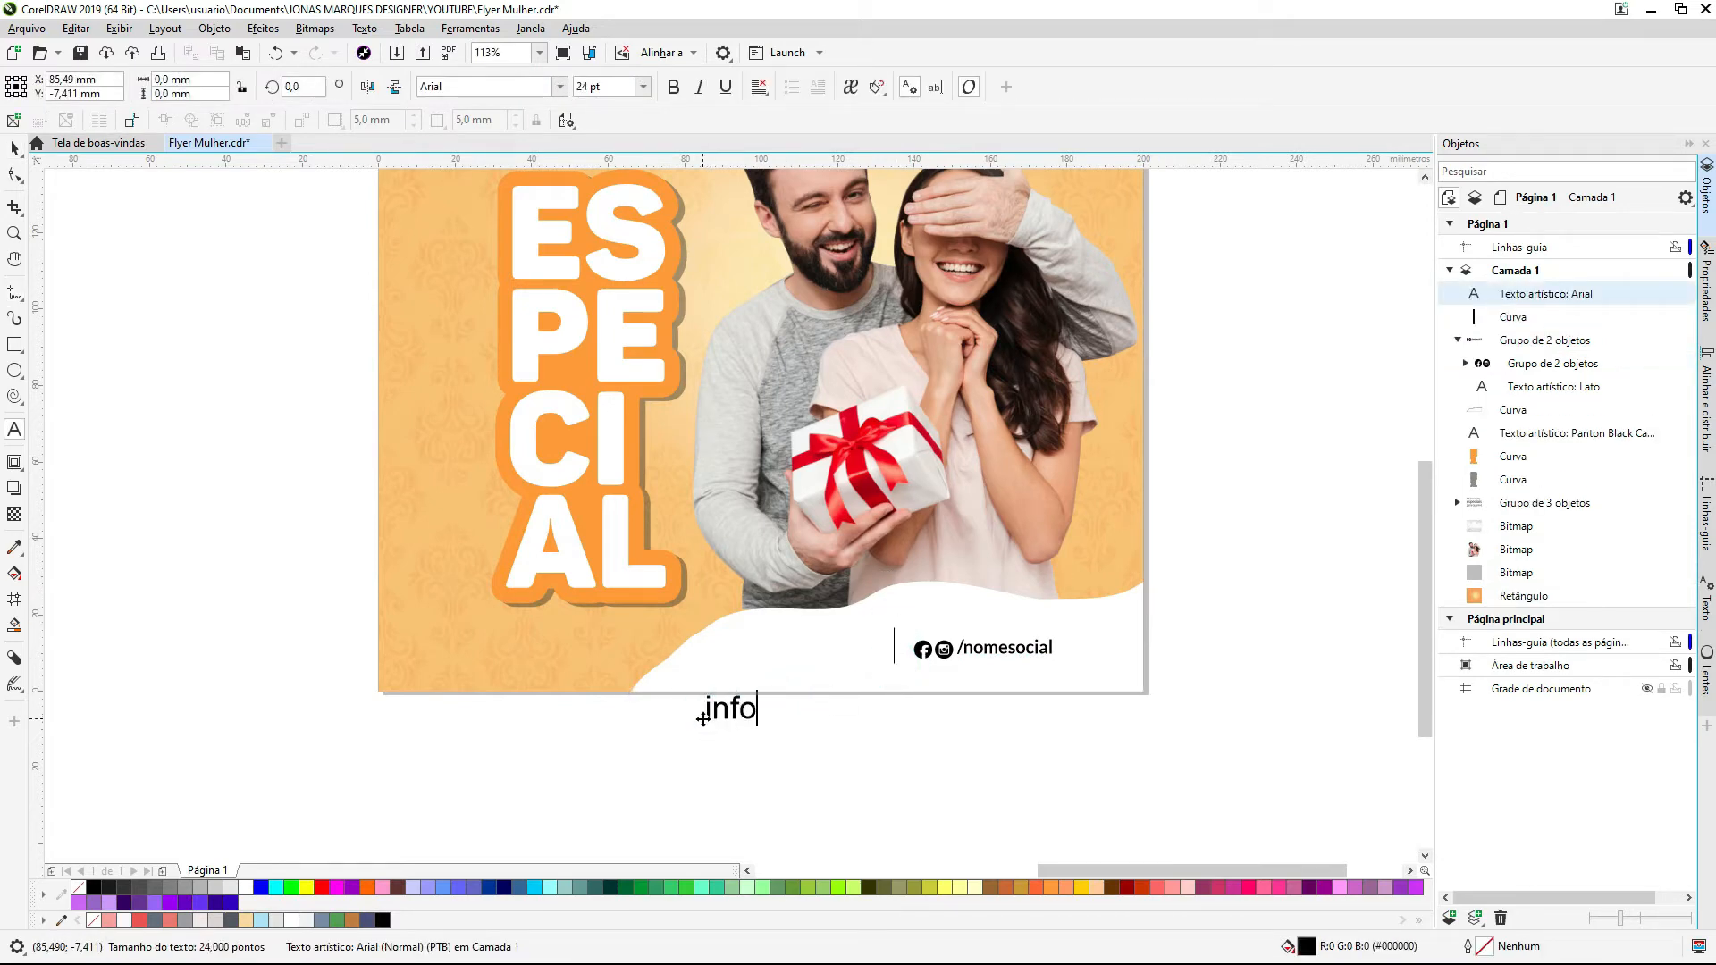
type("rmações")
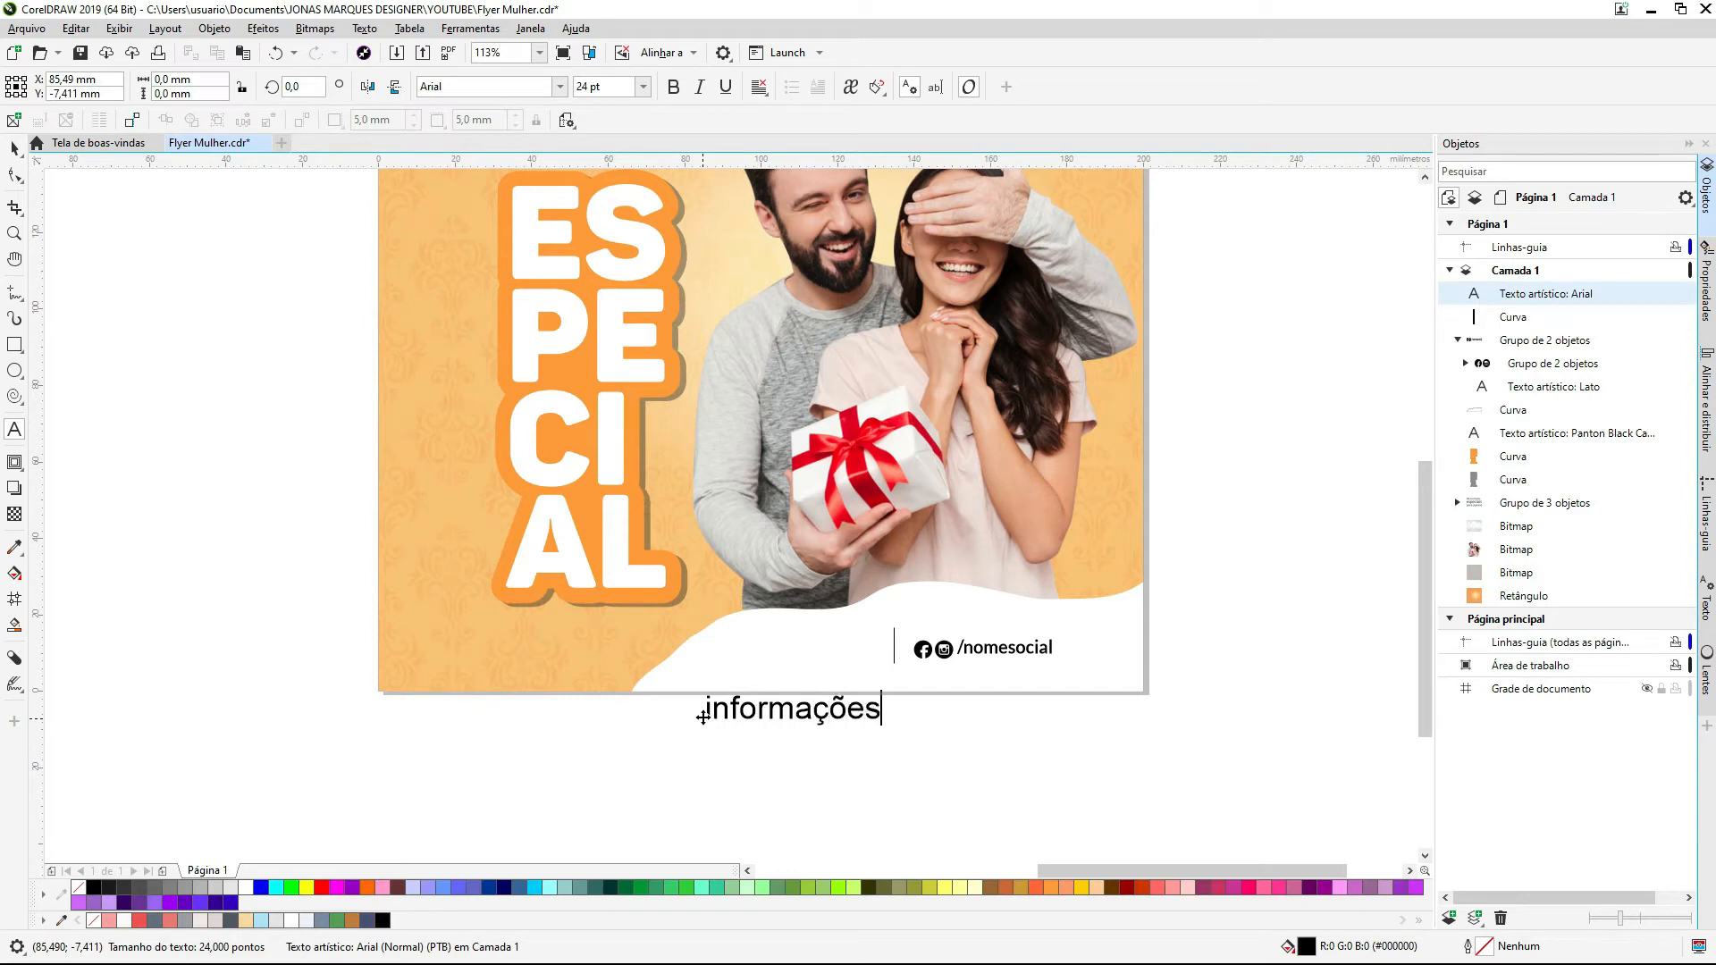
key("Escape")
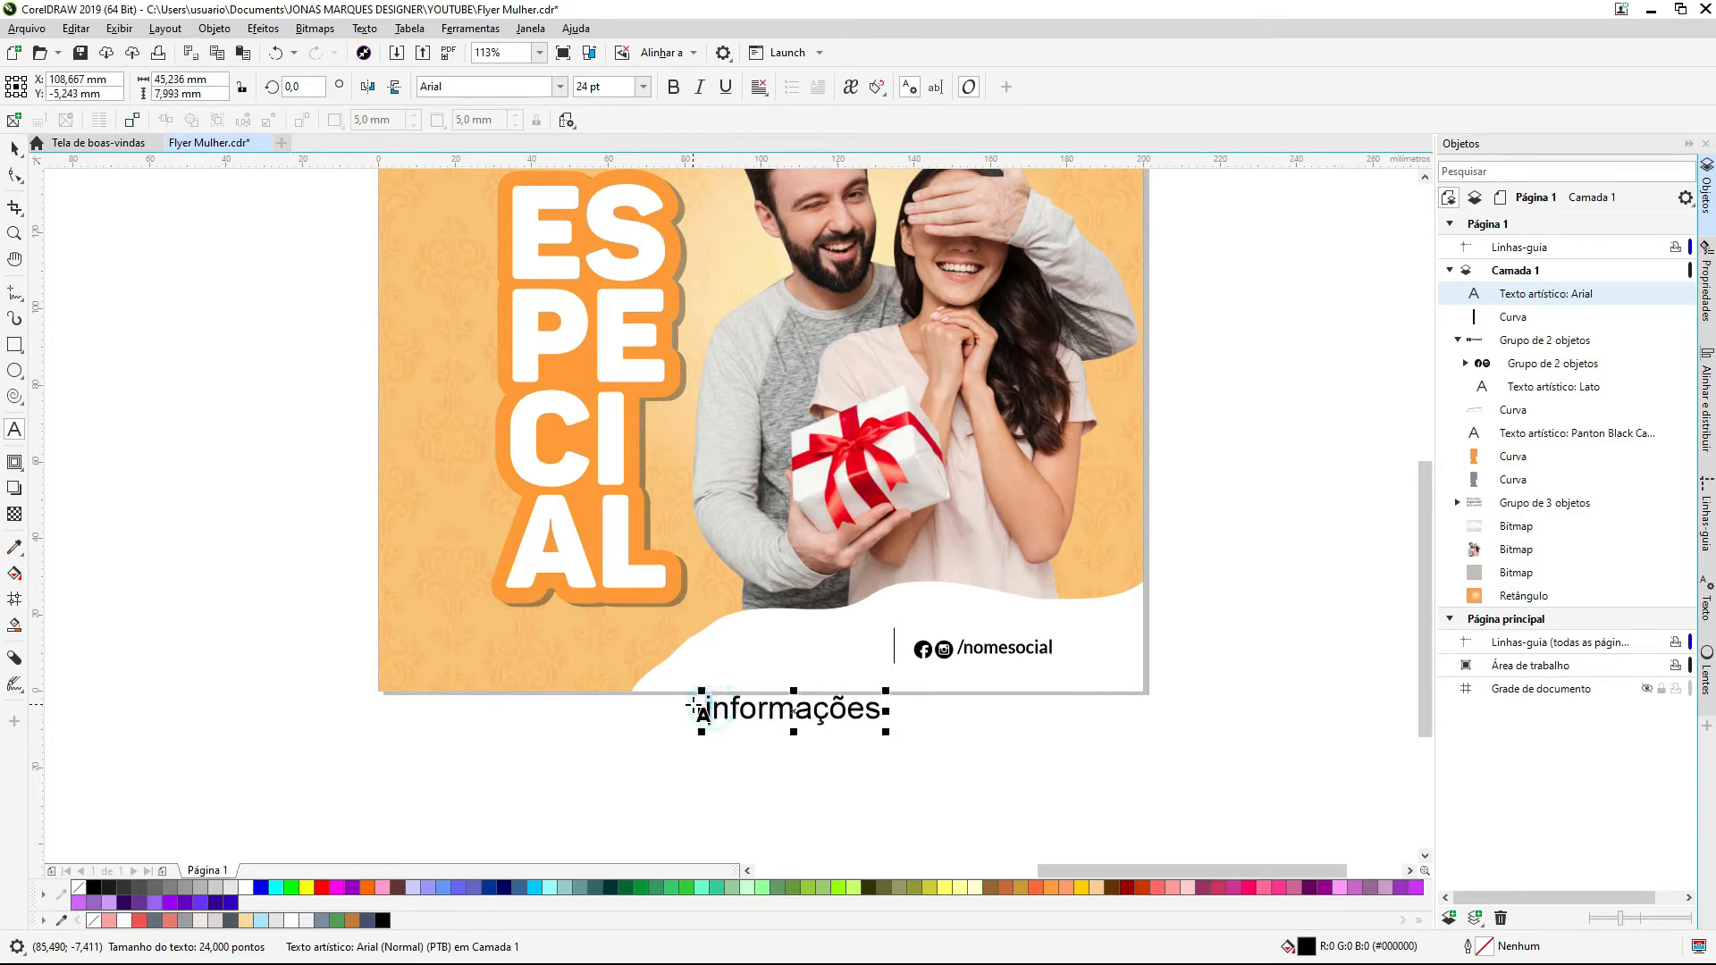
left_click(694, 706)
key("Delete")
type("I")
key("ctrl+space")
Step: Shrink the "Informações:" text to about 8 pt and place it on the white wave before the divider
left_click(640, 739)
left_click(877, 718)
left_click_drag(887, 688, 789, 712)
key("ctrl+space")
key("ctrl+space")
left_click_drag(742, 719, 747, 650)
Step: Append the contact phone number after "Informações:" and enlarge the text line until it nearly reaches the divider
left_click_drag(1171, 490, 551, 806)
key("F8")
type("()")
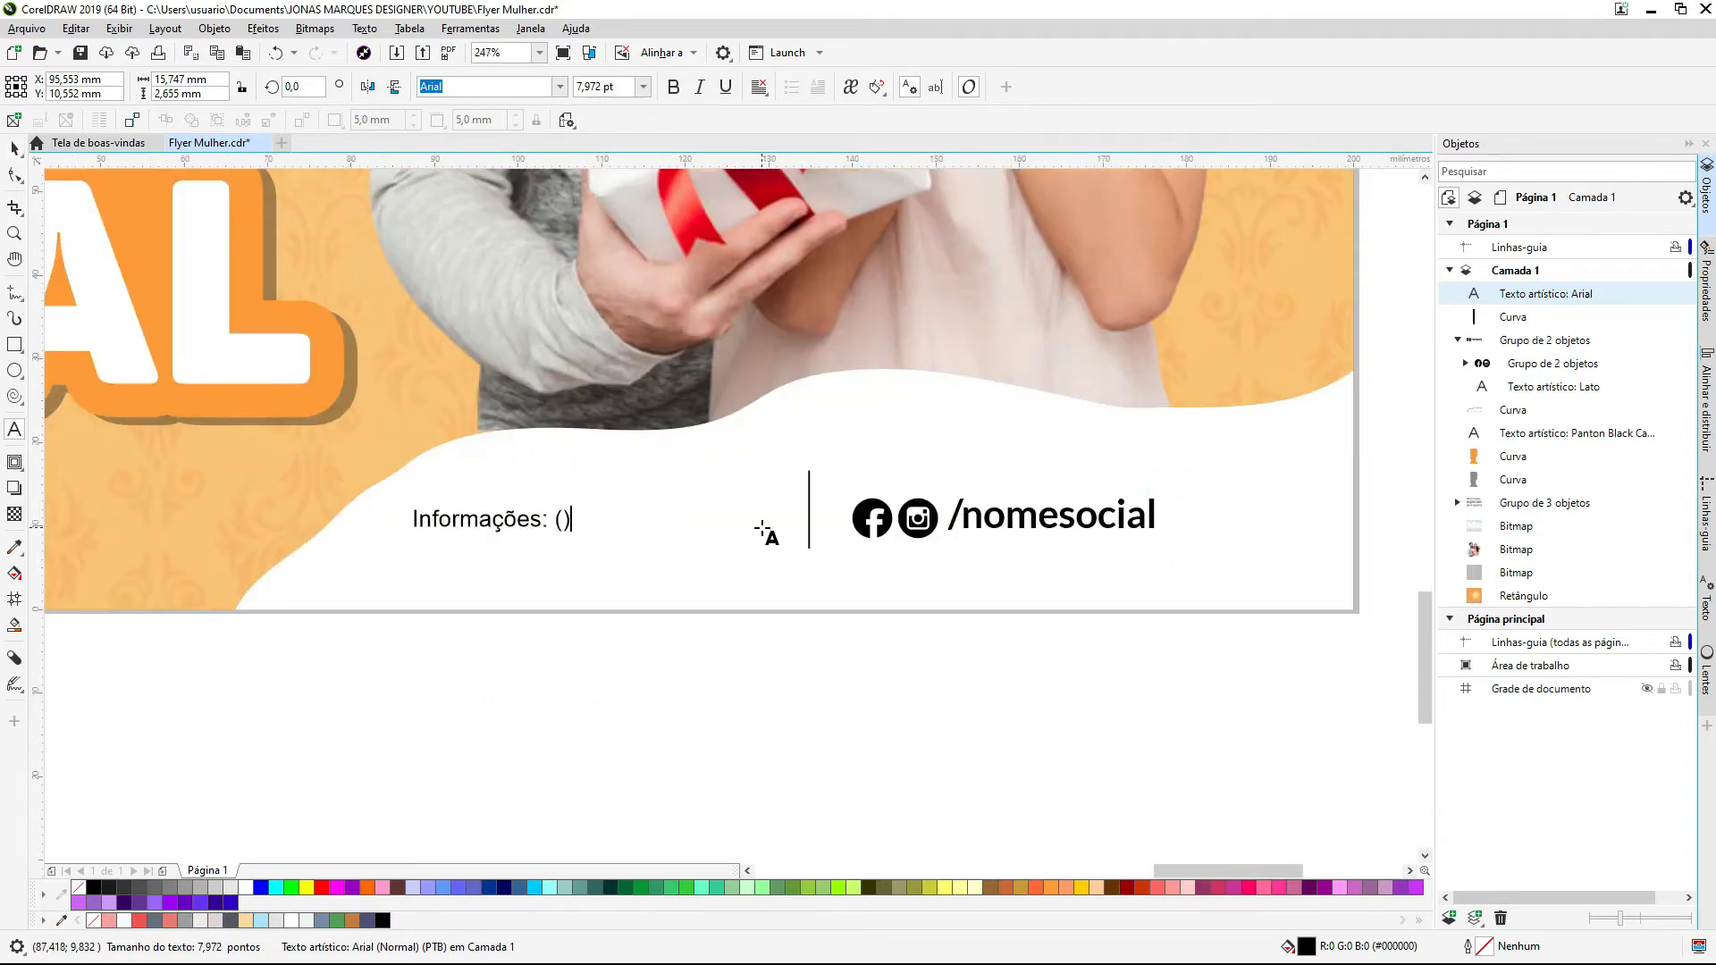
type("38")
type(" 0000-0000")
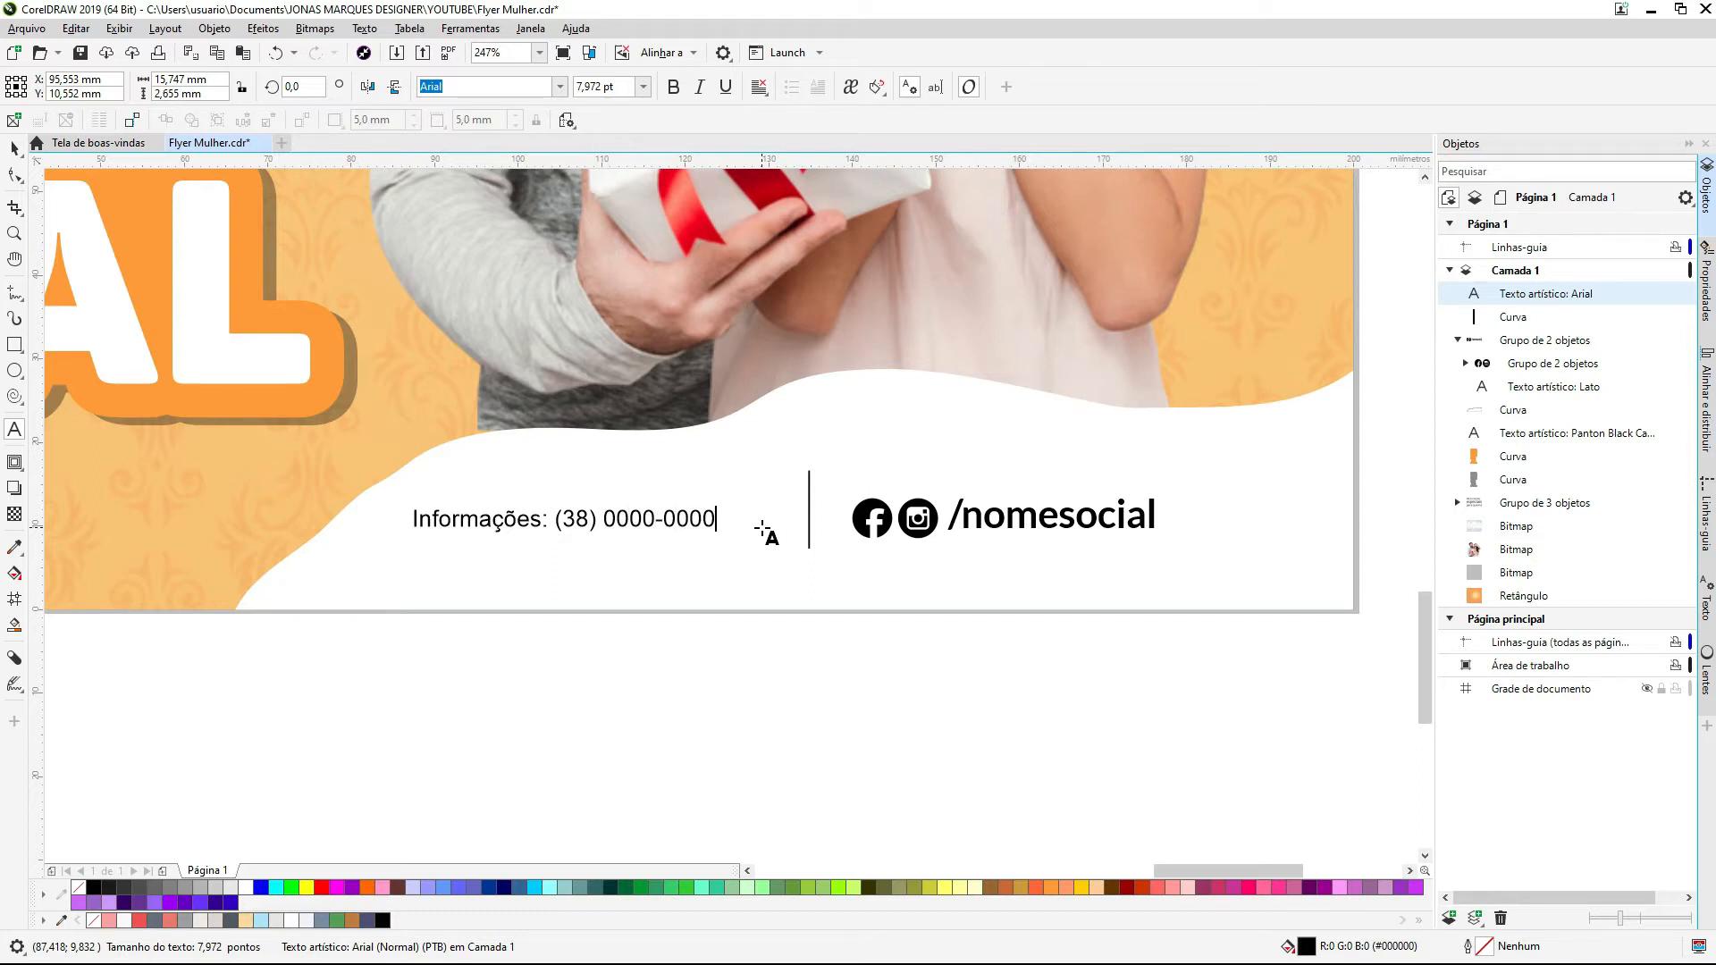
key("ctrl+space")
left_click_drag(726, 503, 781, 444)
left_click(573, 518)
Step: Shift the contact text, divider and social handle about 7 mm to the right and shorten the divider to about 7.2 mm
left_click_drag(369, 471, 369, 471)
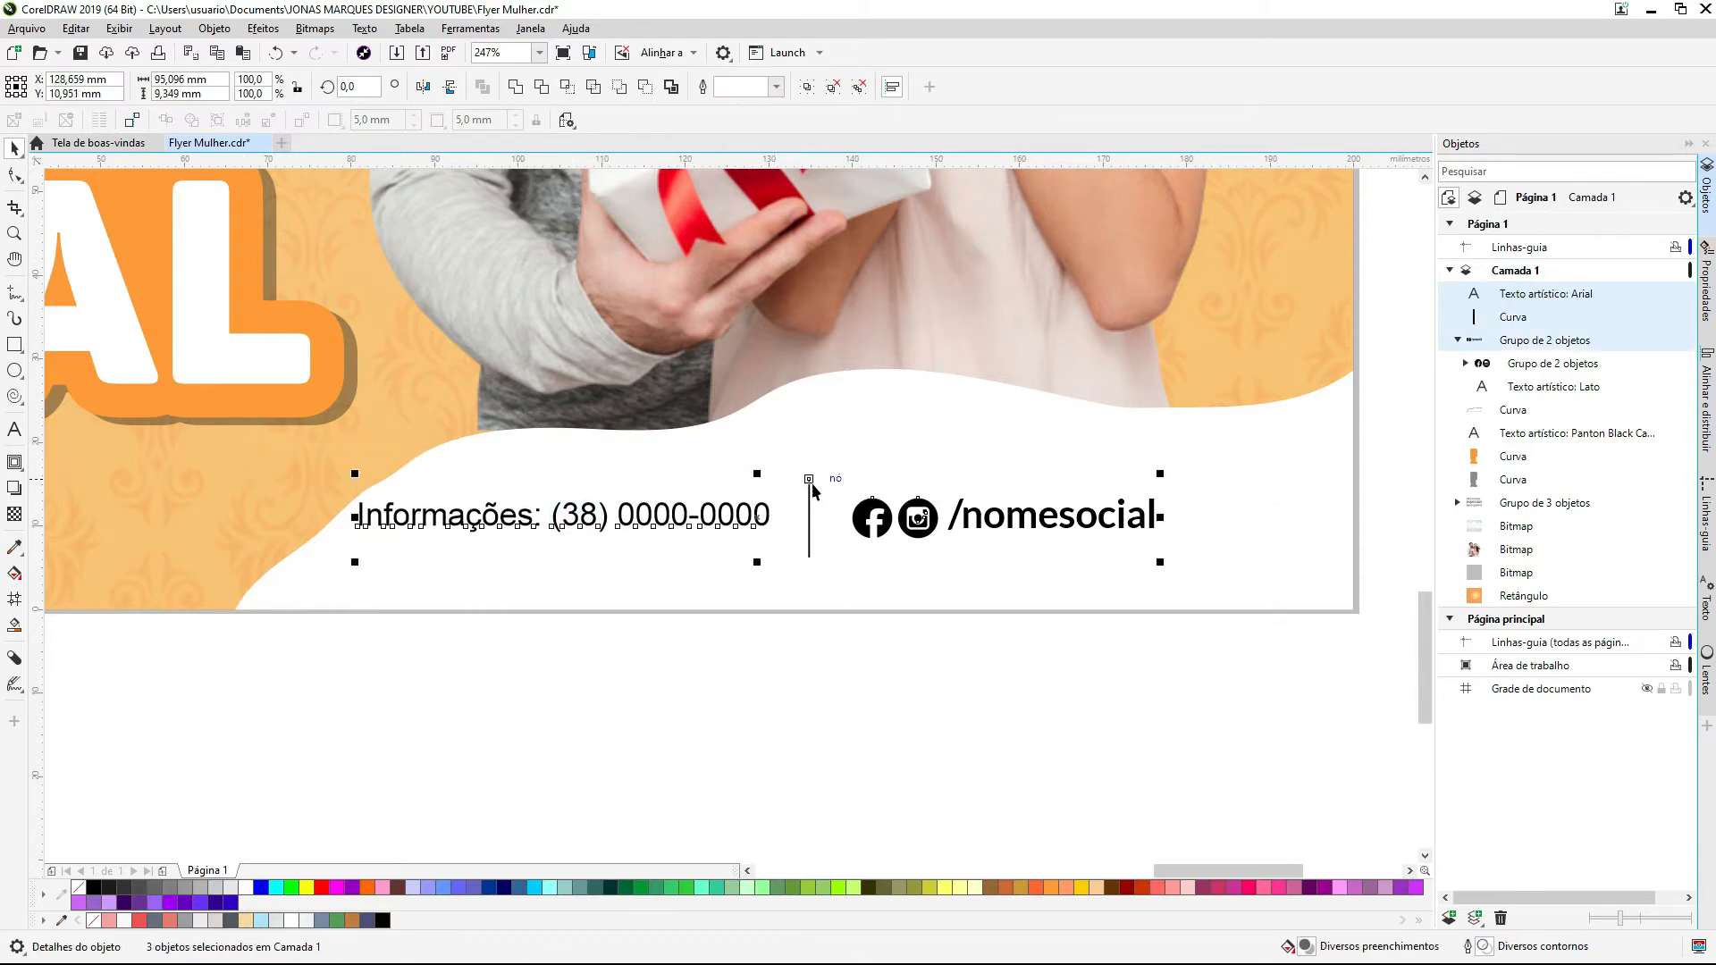
left_click_drag(812, 490, 865, 493)
left_click(866, 490)
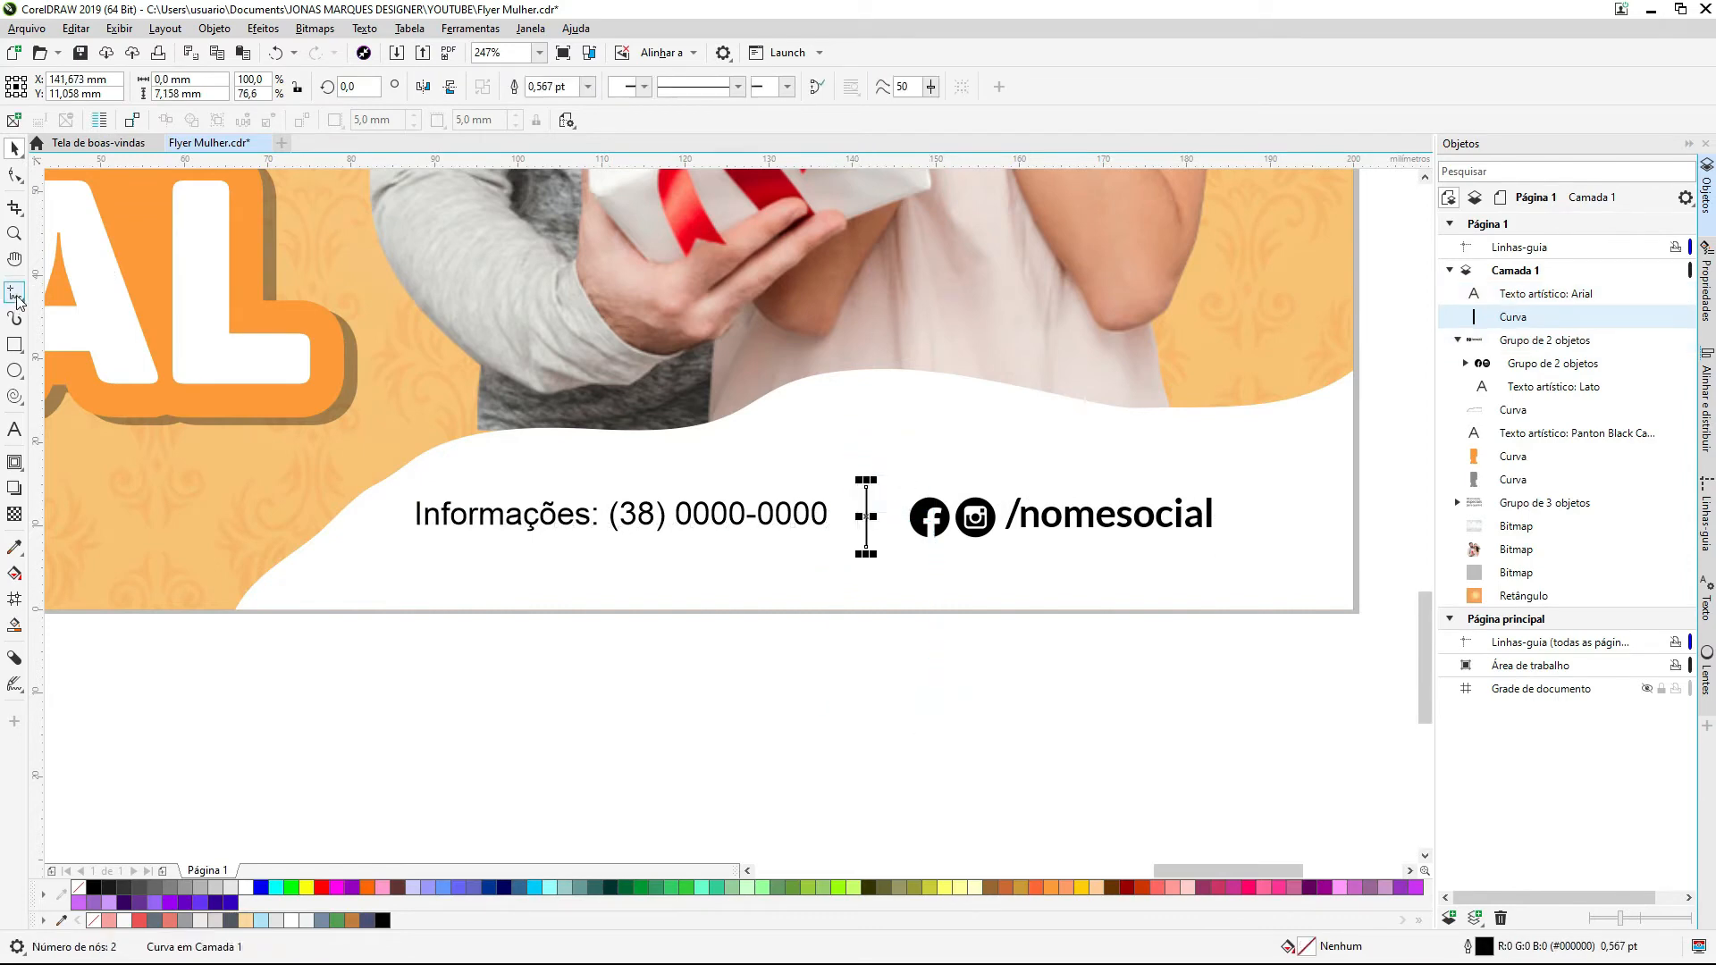
left_click(930, 671)
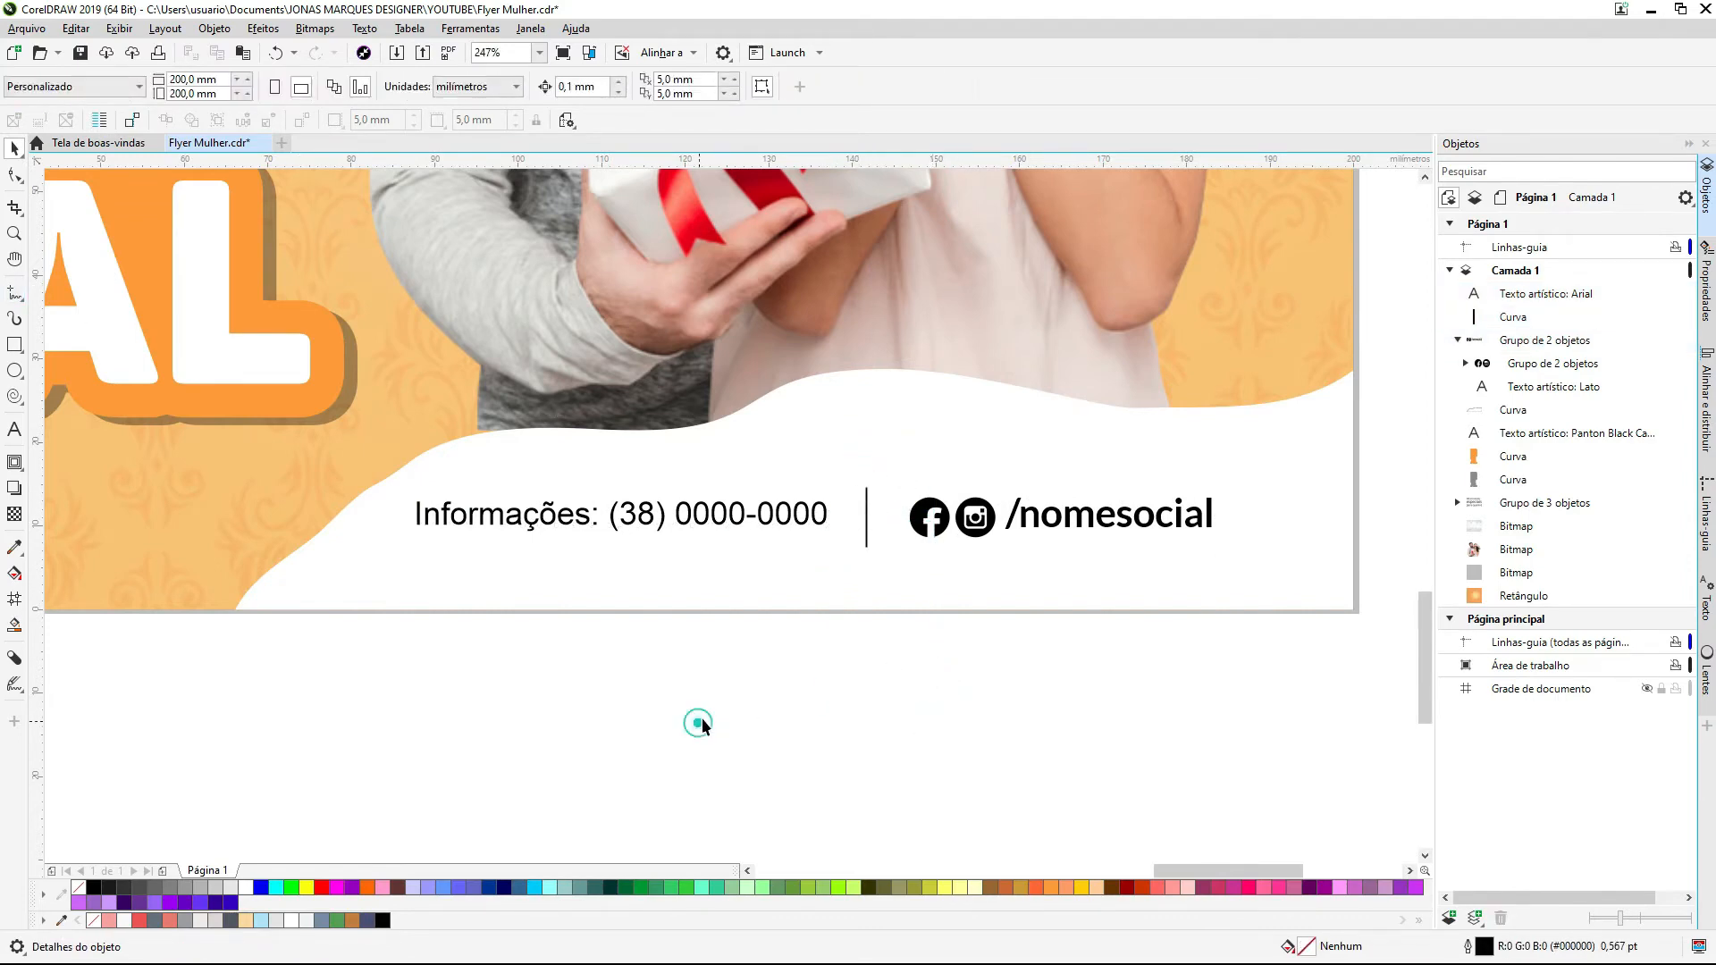
key("F5")
left_click(553, 673)
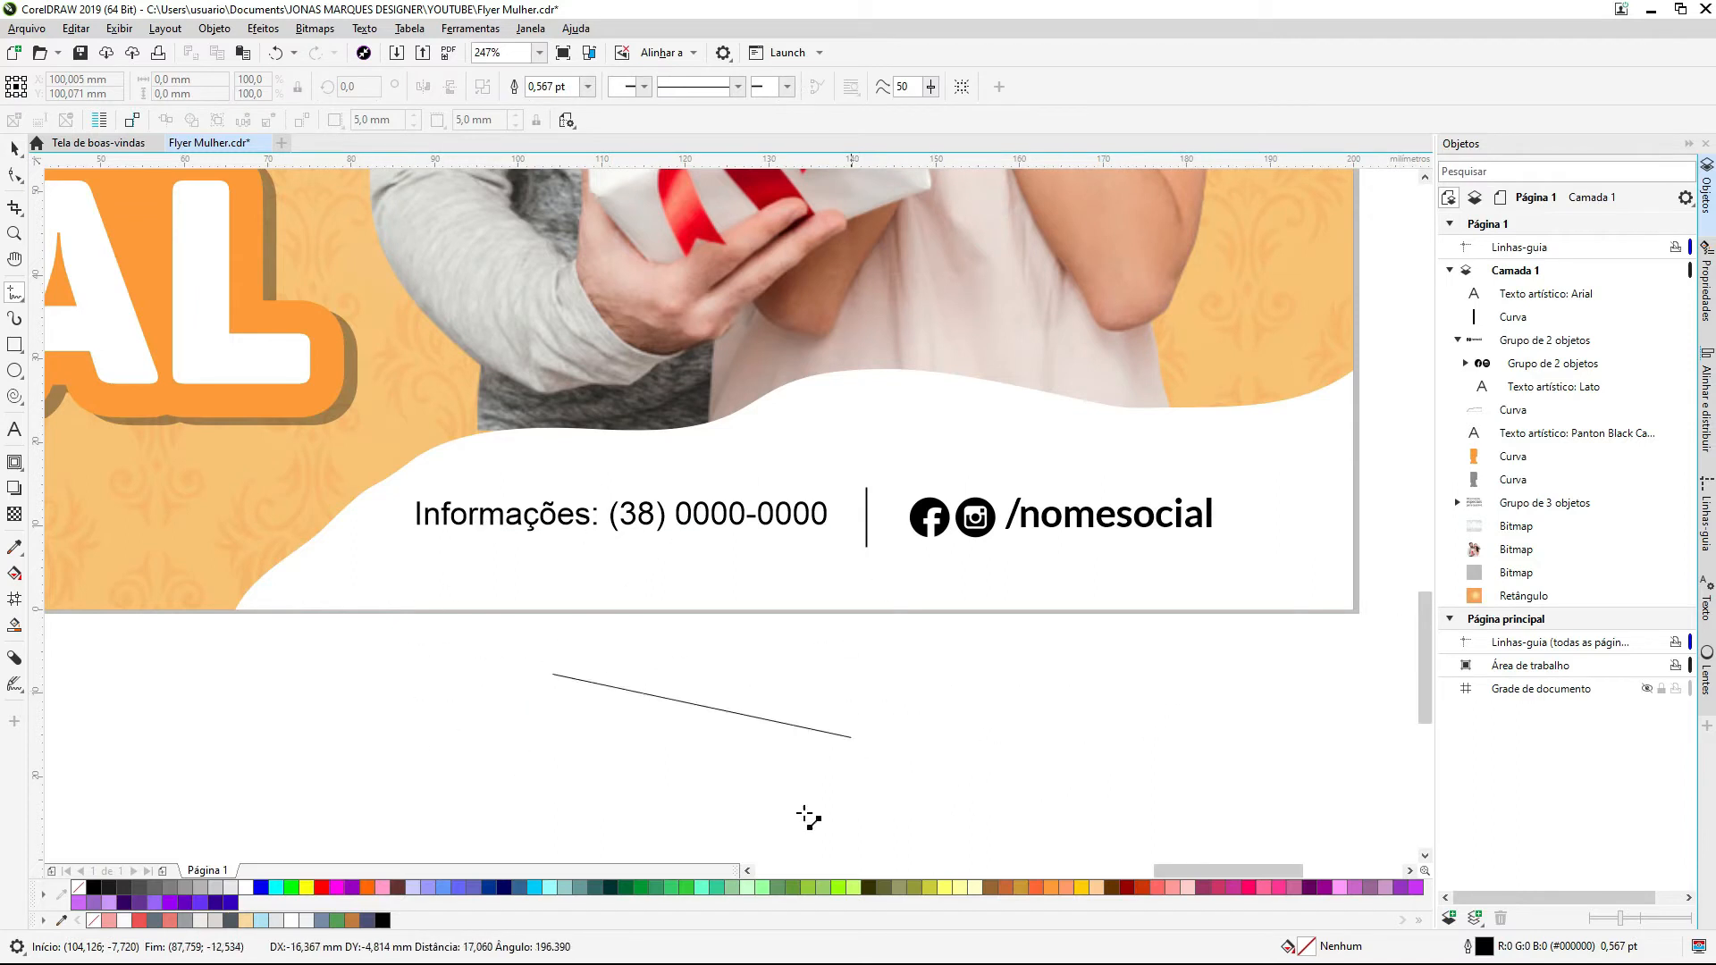
scroll(853, 742, "down", 1)
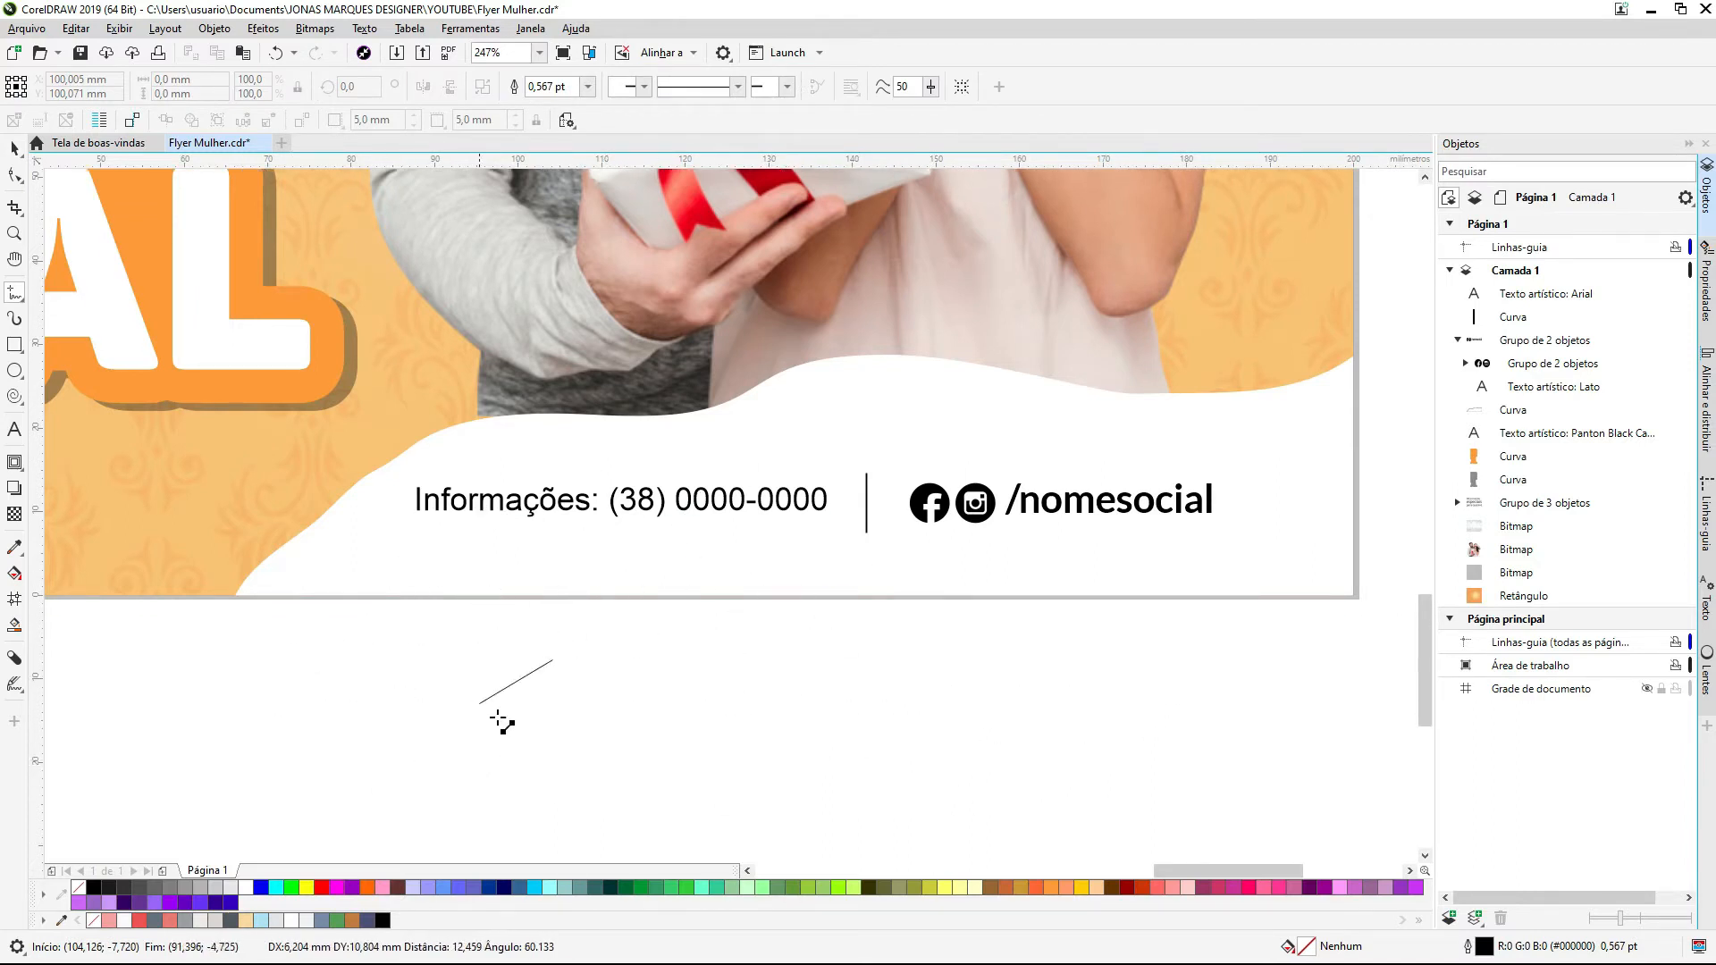
left_click(390, 674)
key("Delete")
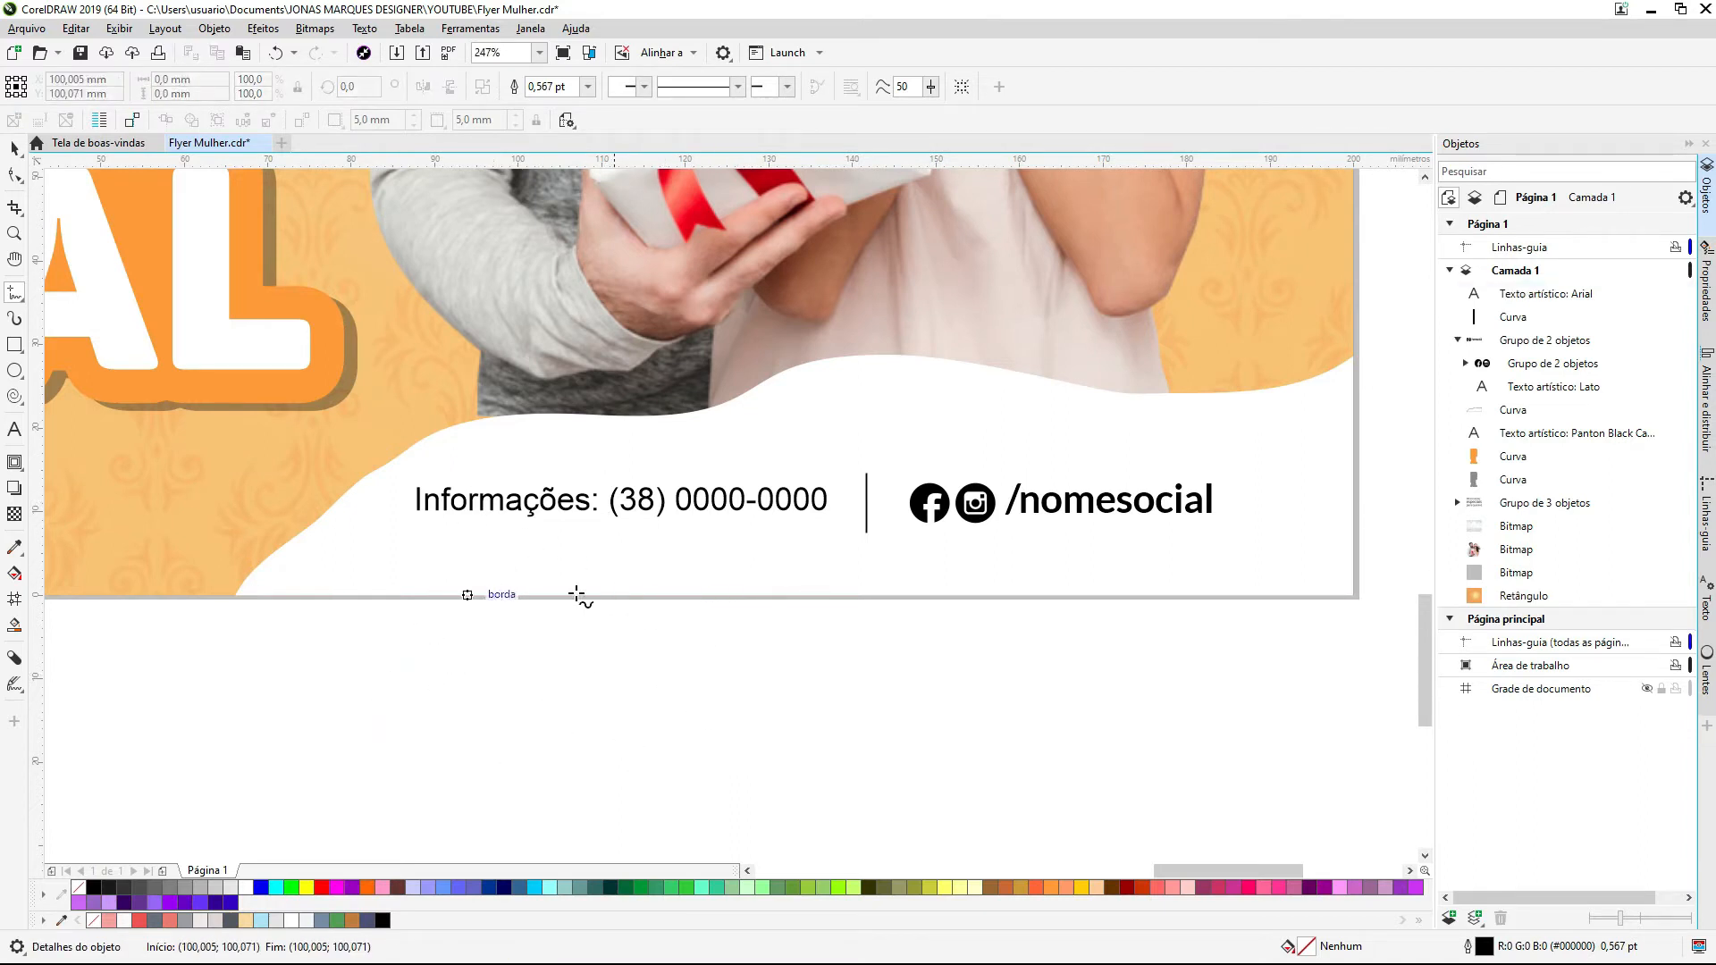
left_click(394, 681)
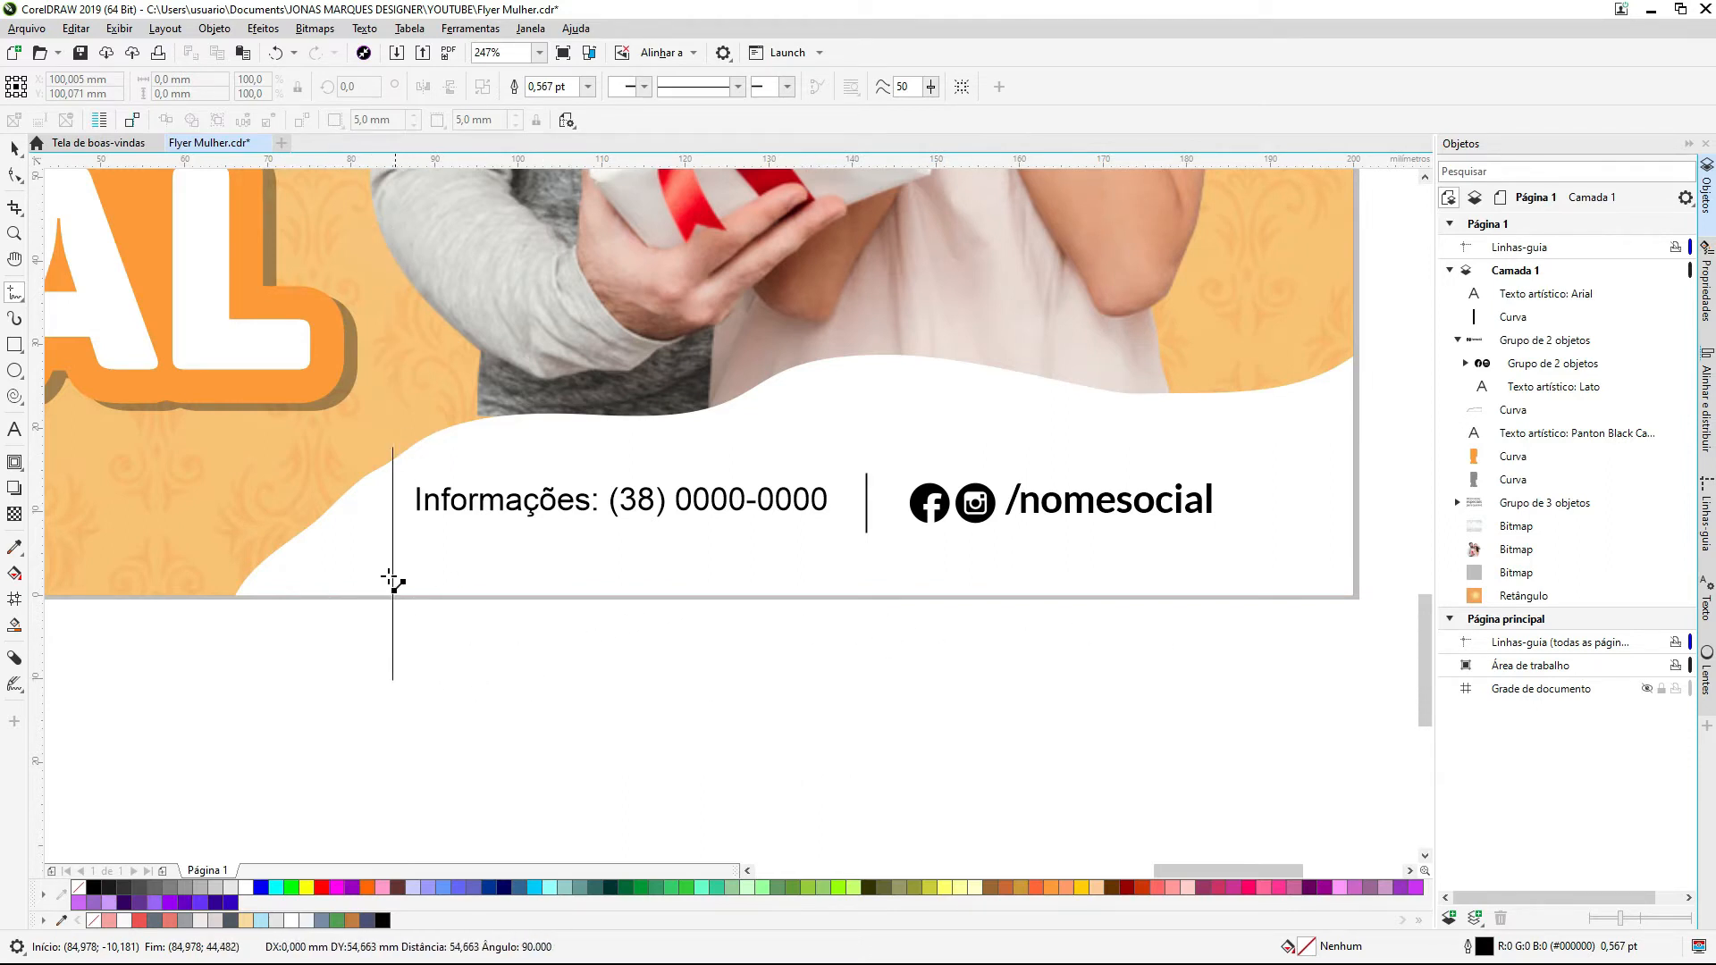
left_click(493, 684)
key("space")
key("Delete")
left_click(876, 683)
Step: Group the contact text, divider and social handle, and move the group about 5.4 mm right and 1.4 mm down
left_click_drag(1284, 629, 493, 448)
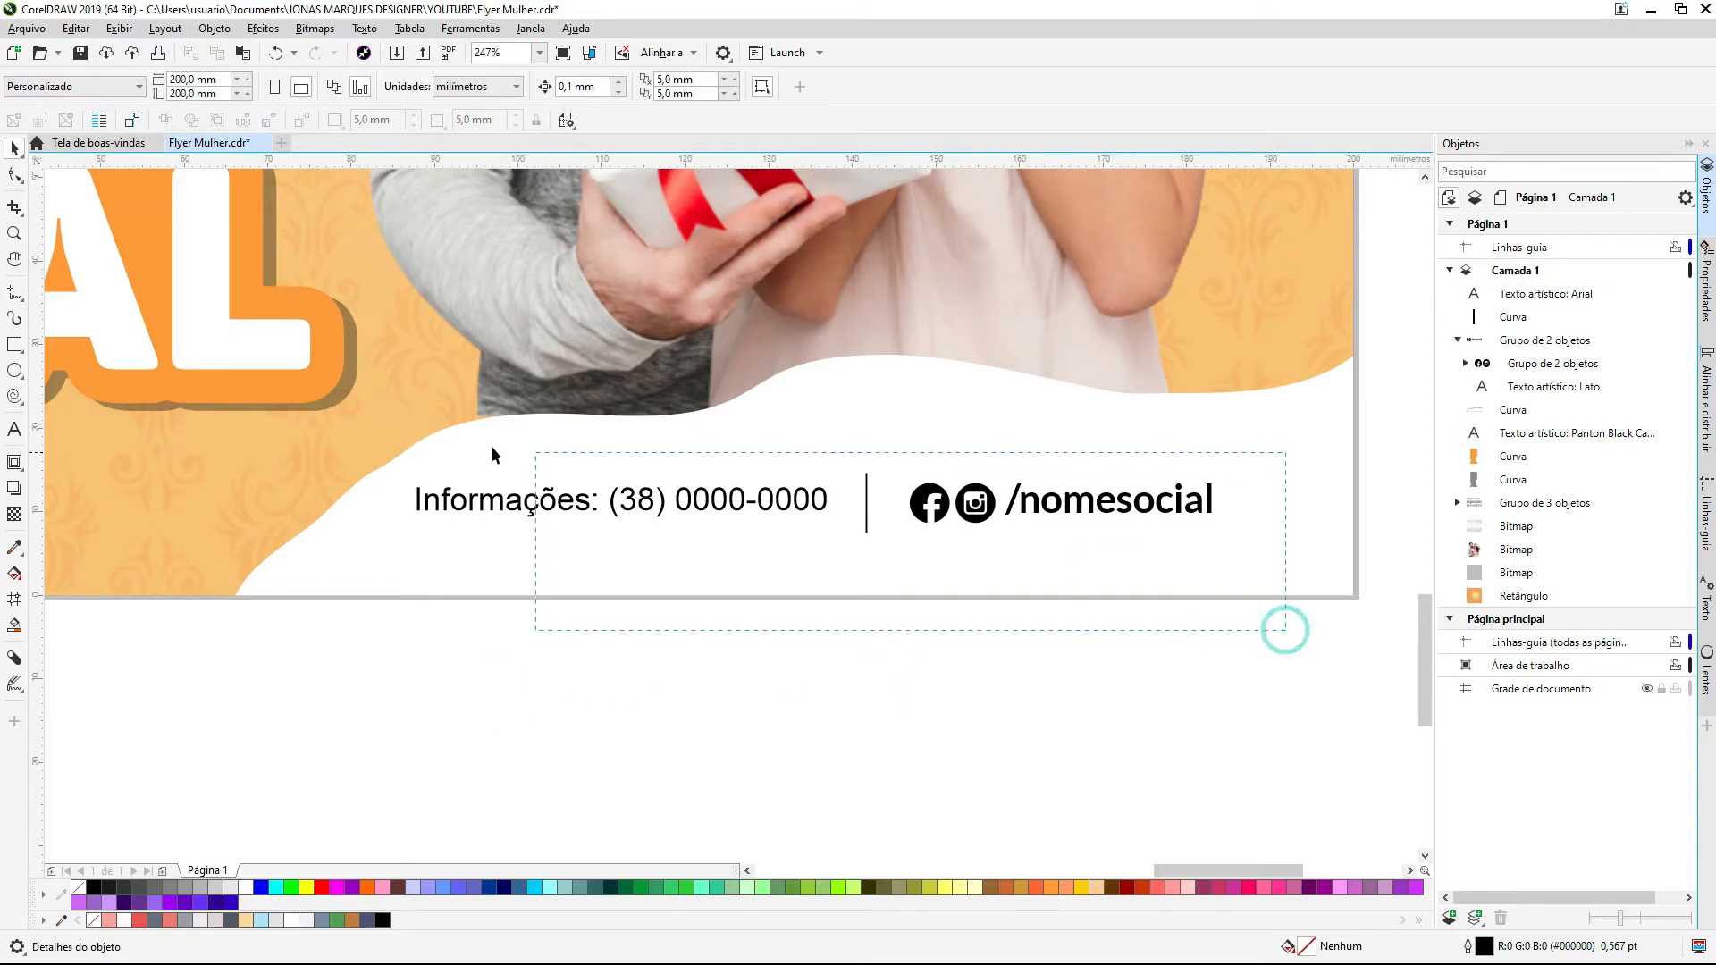
key("ctrl+g")
left_click_drag(956, 496, 987, 471)
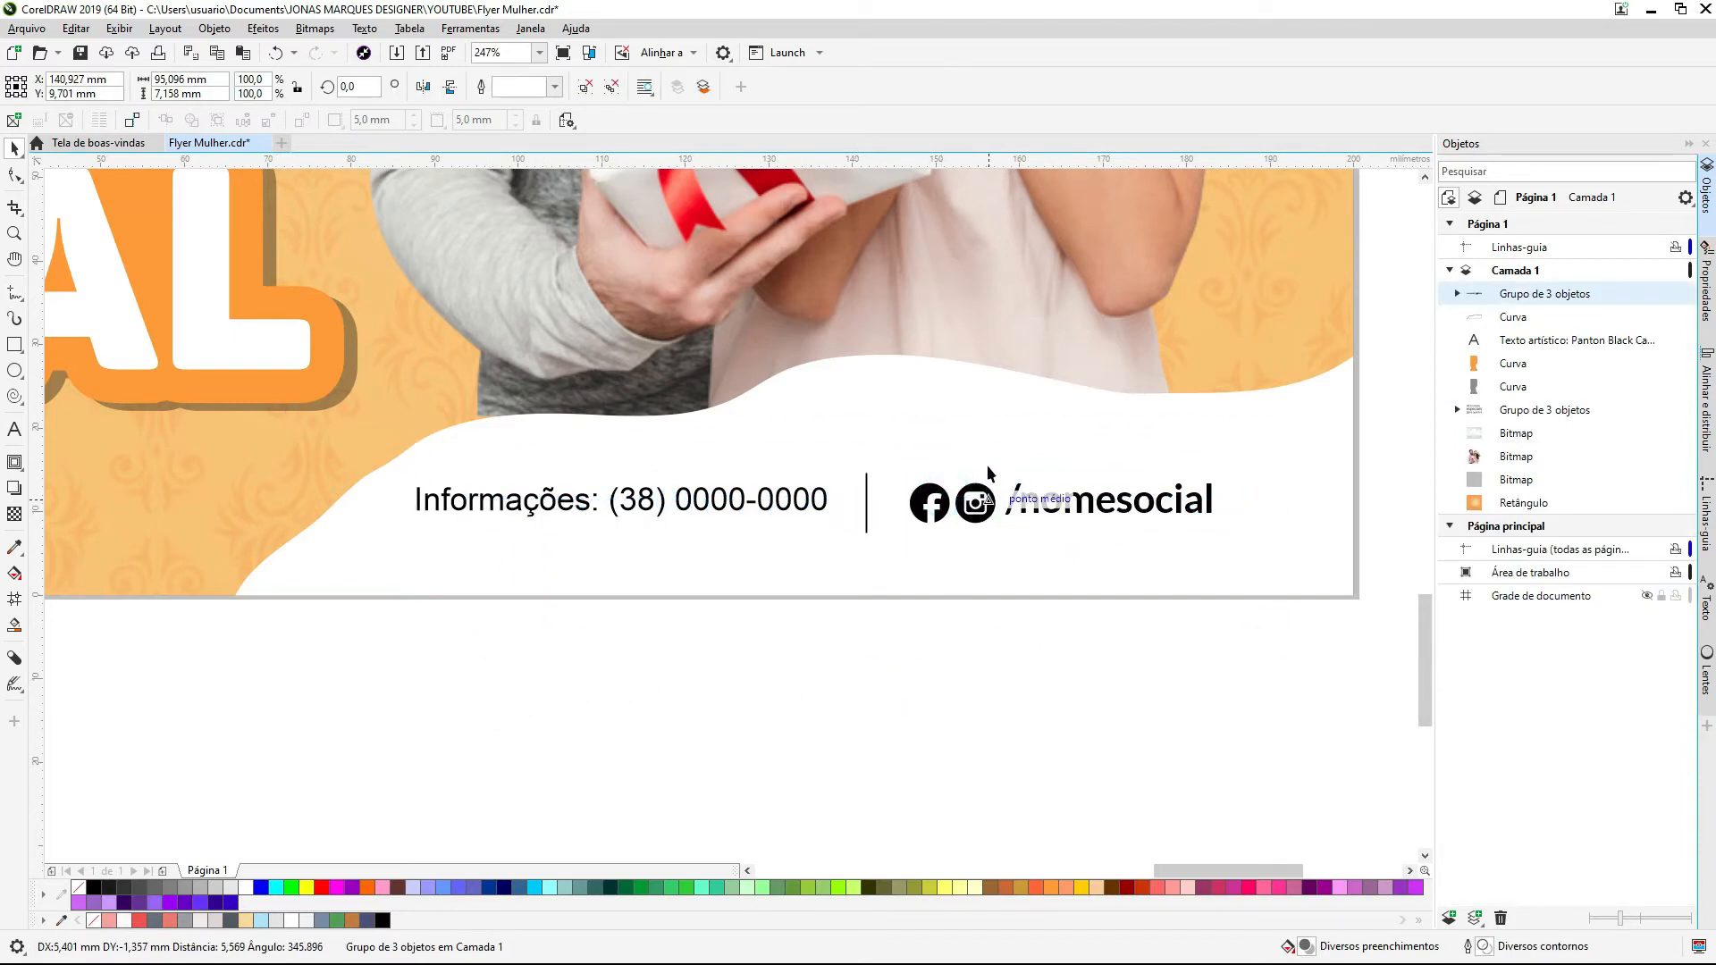
Step: Try to align the contact group's vertical center with the white wave shape, and undo the alignment
left_click(961, 452, "shift")
key("e")
key("ctrl+z")
left_click(935, 656)
left_click(757, 681)
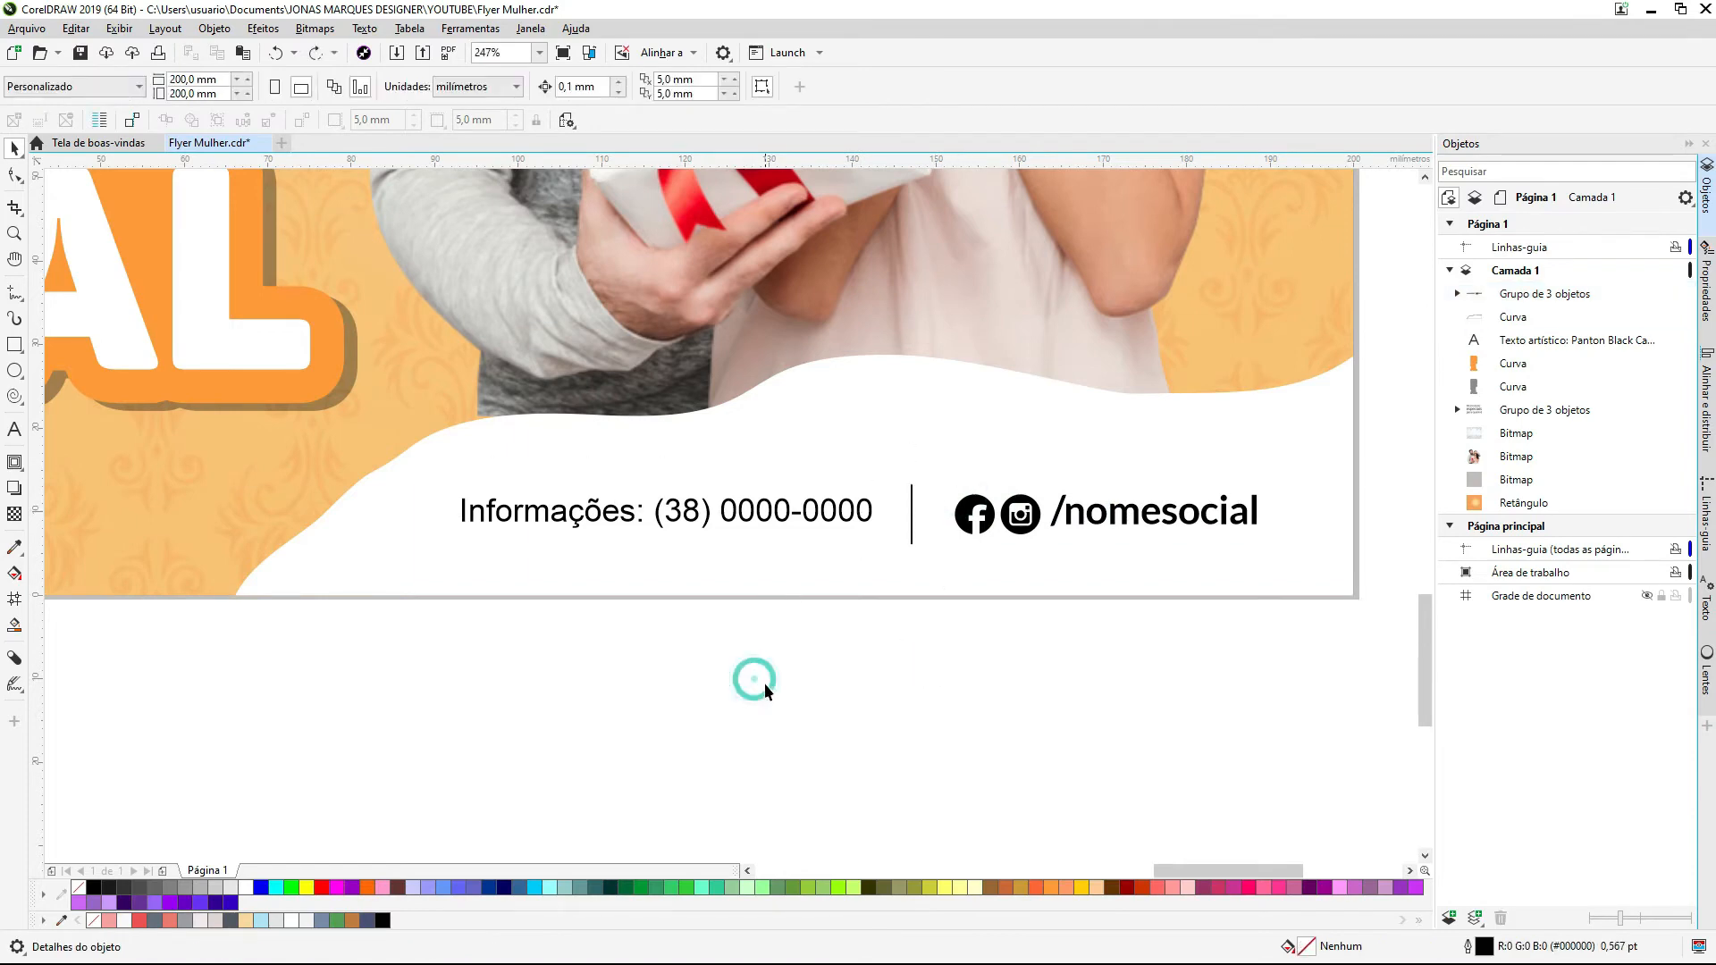
Step: Draw a 200 mm wide, about 2.9 mm high strip along the flyer's top edge, filled with cyan #00CCFF and without an outline
scroll(776, 685, "down", 2)
key("F2")
left_click_drag(939, 692, 435, 206)
left_click(354, 297)
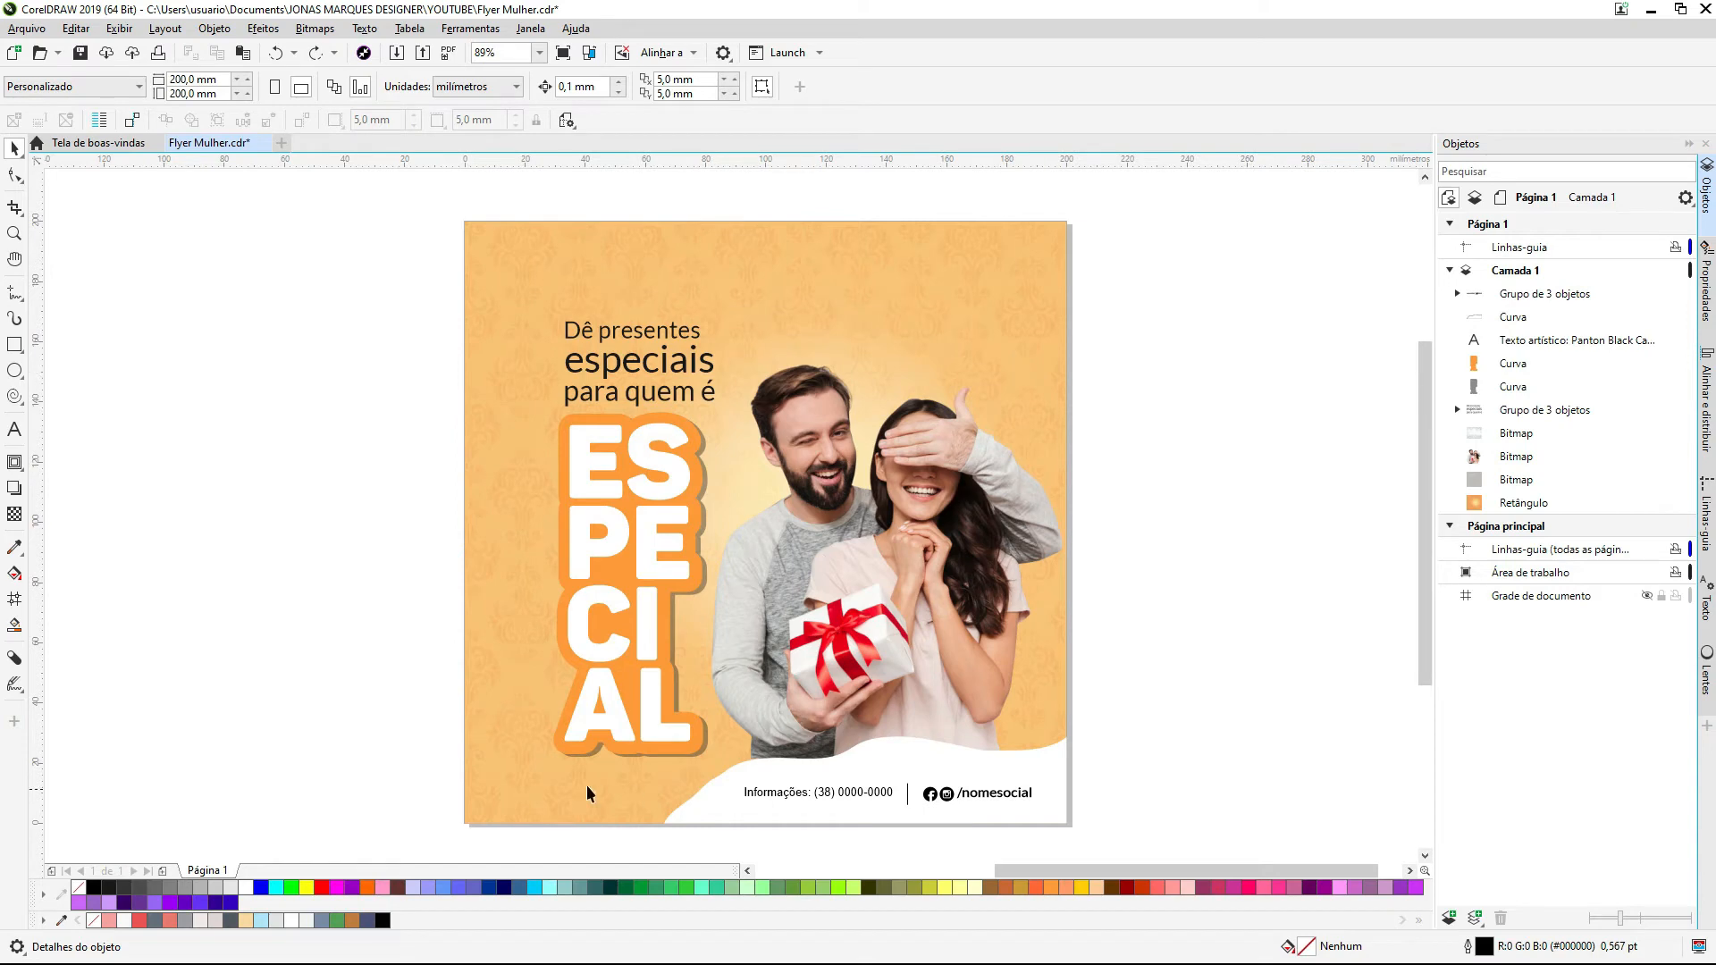
key("F6")
left_click_drag(464, 222, 1068, 228)
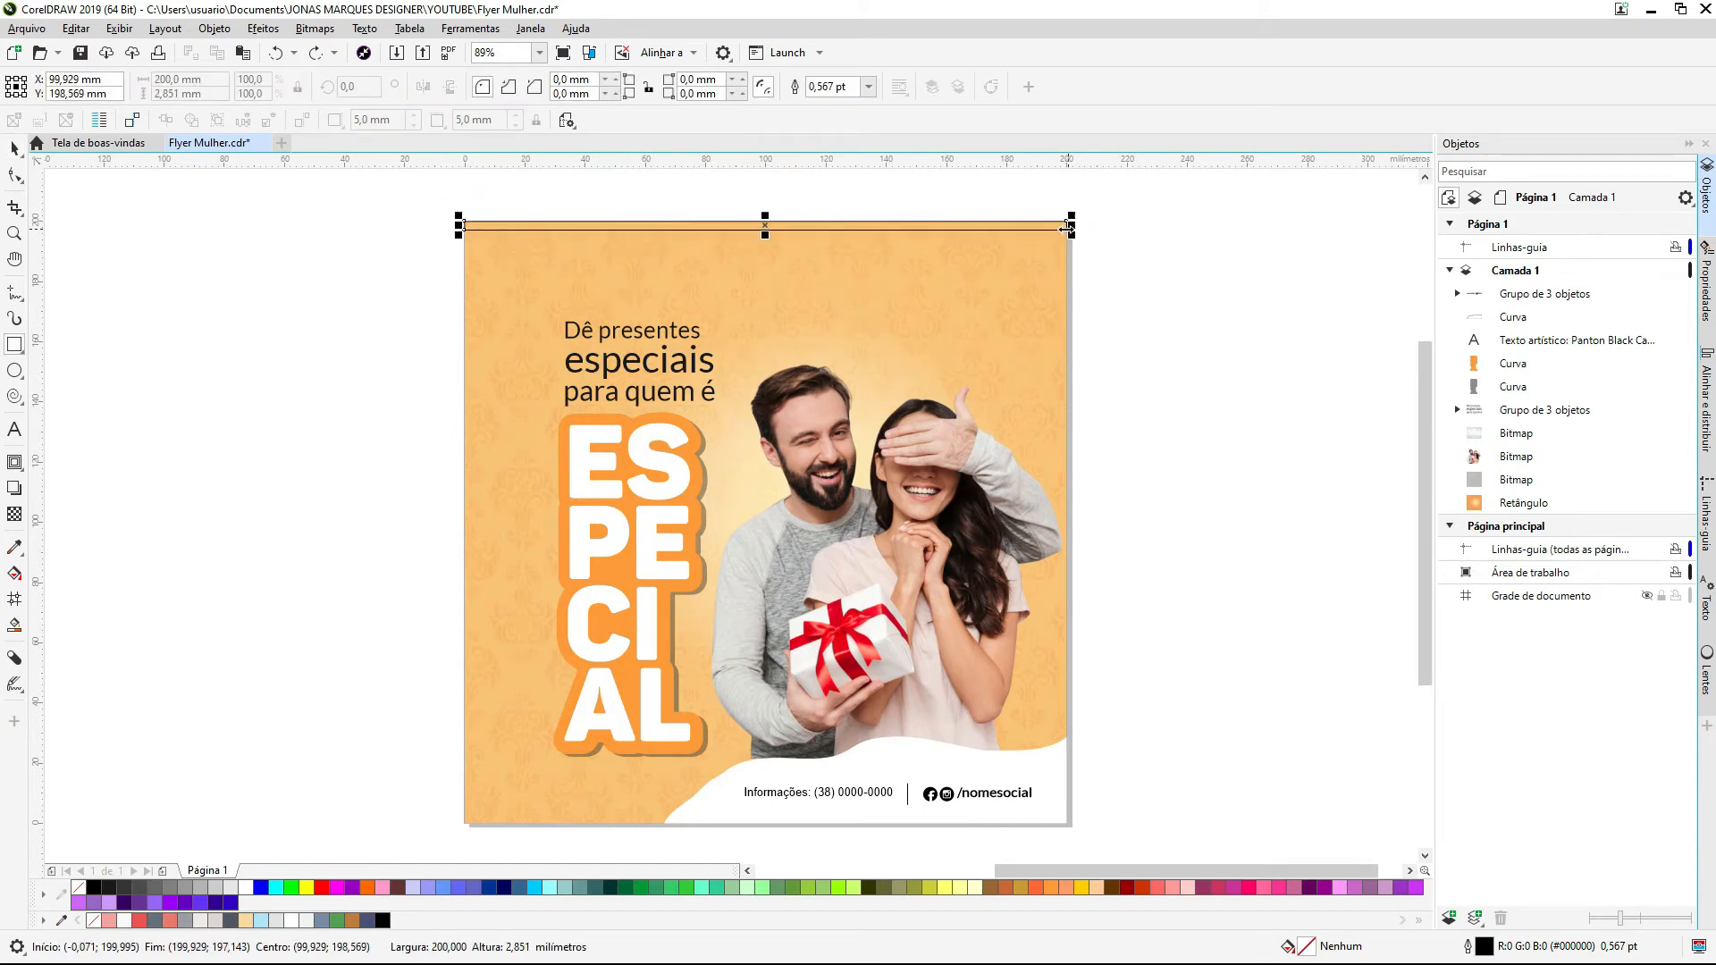
key("space")
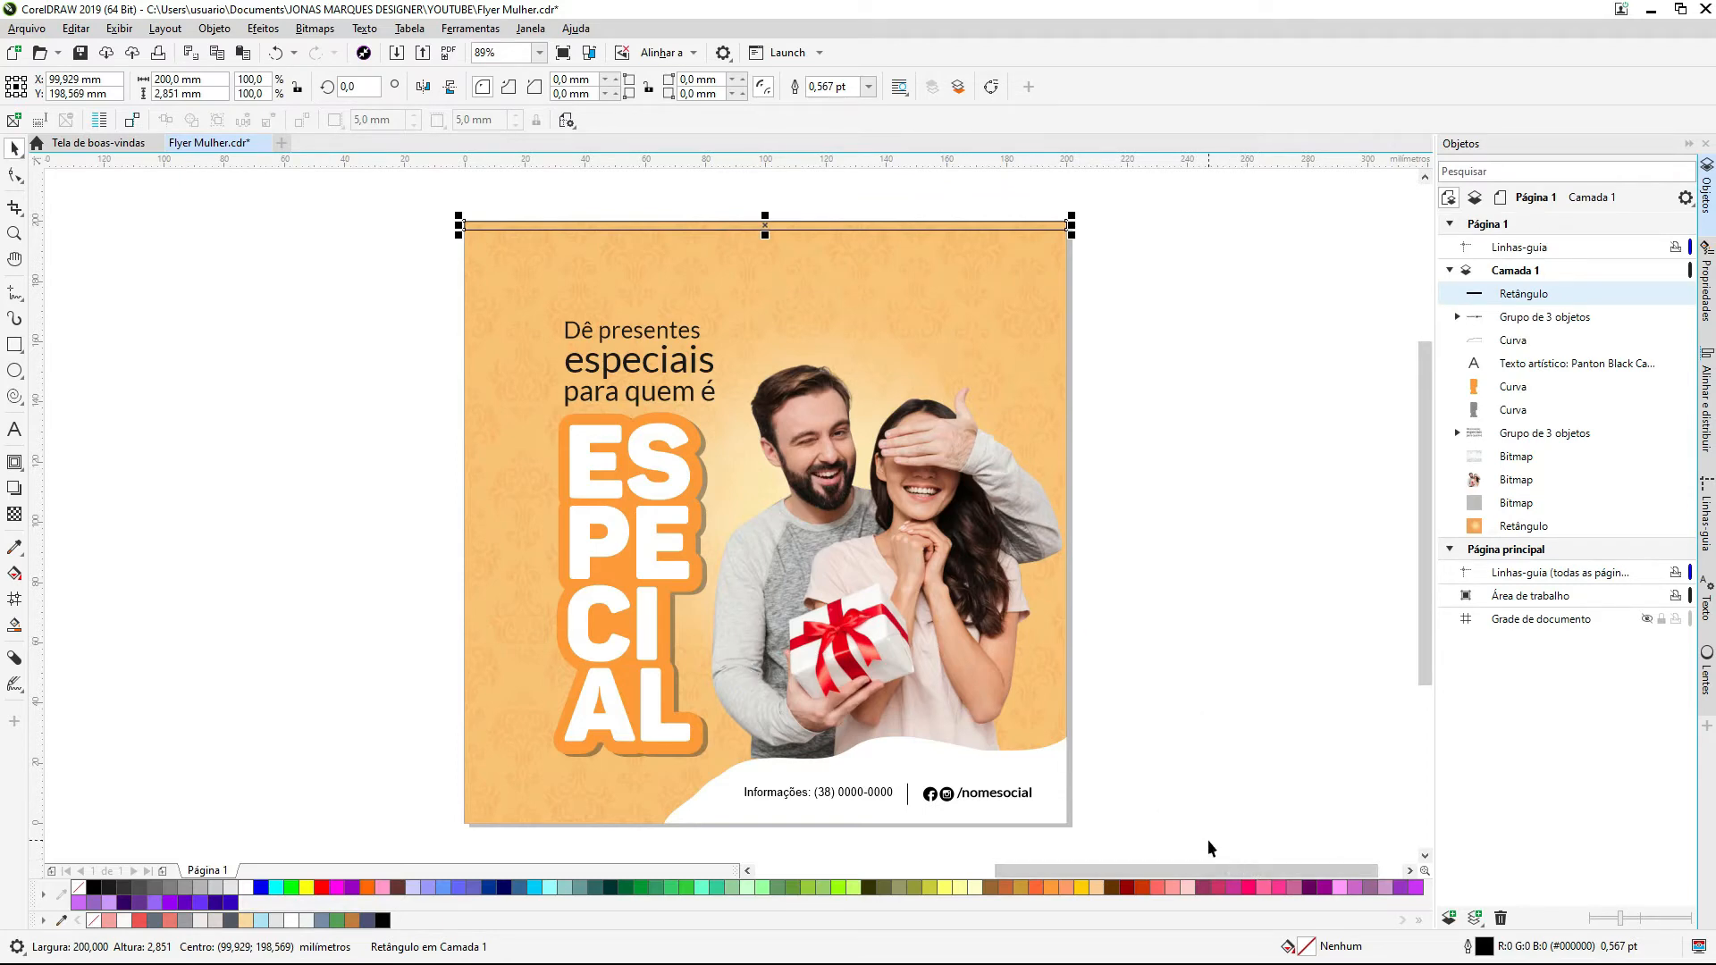
left_click(533, 887)
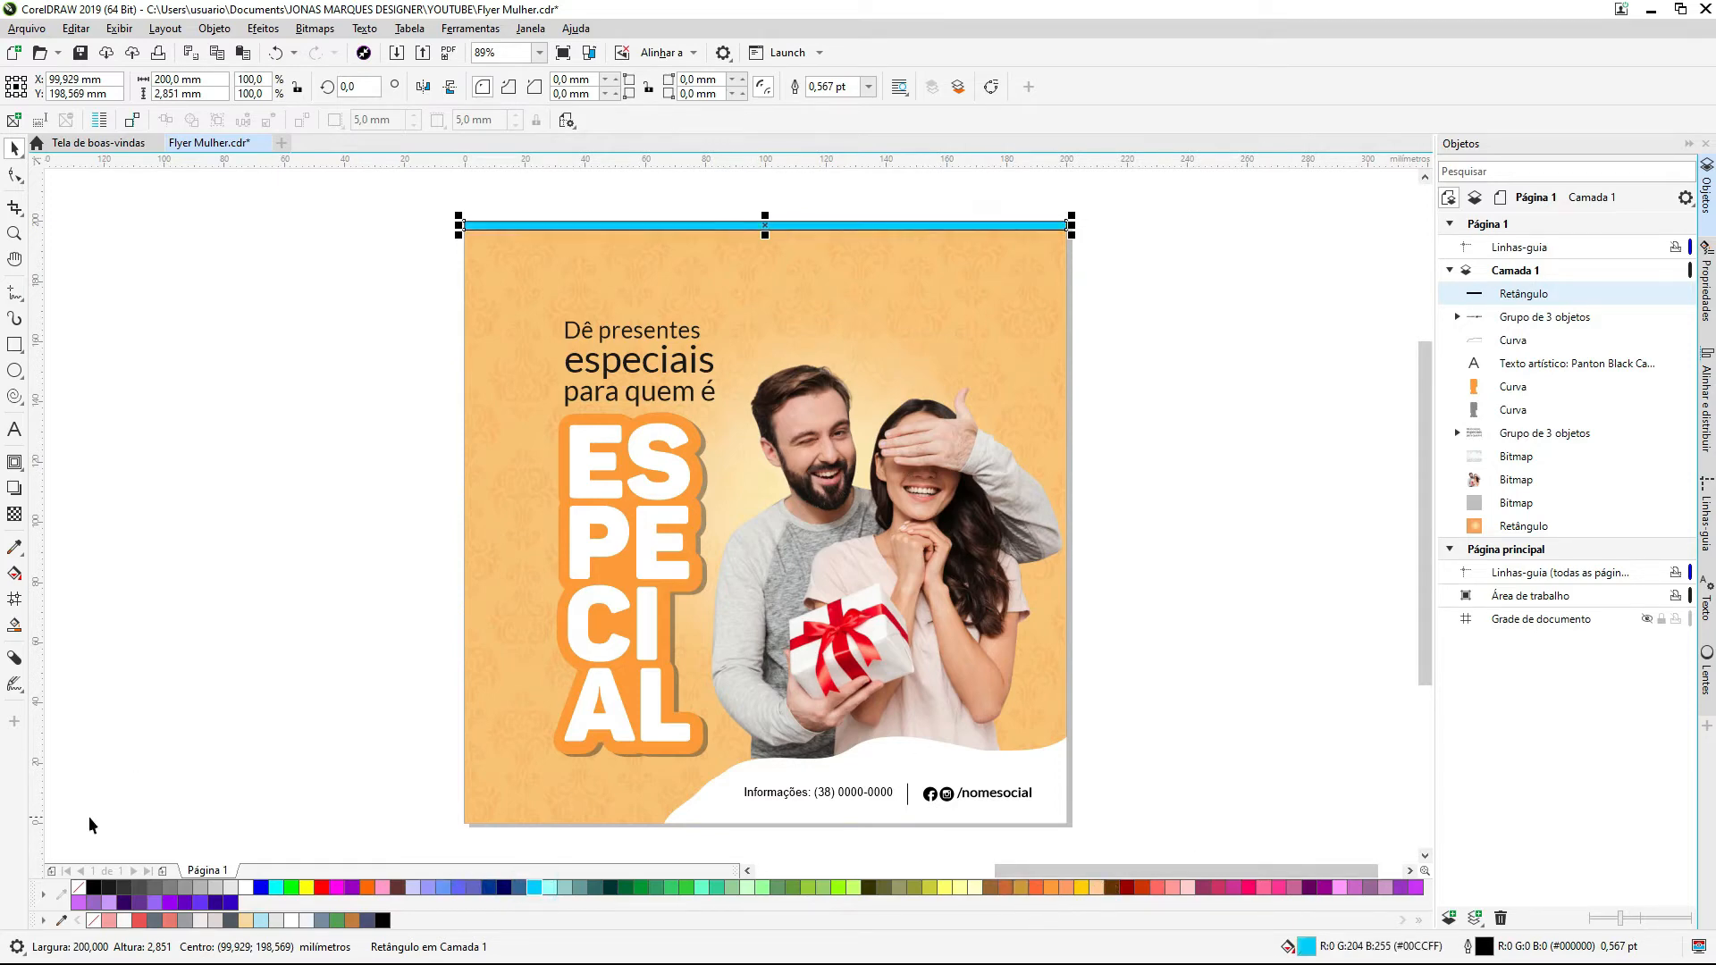
right_click(80, 890)
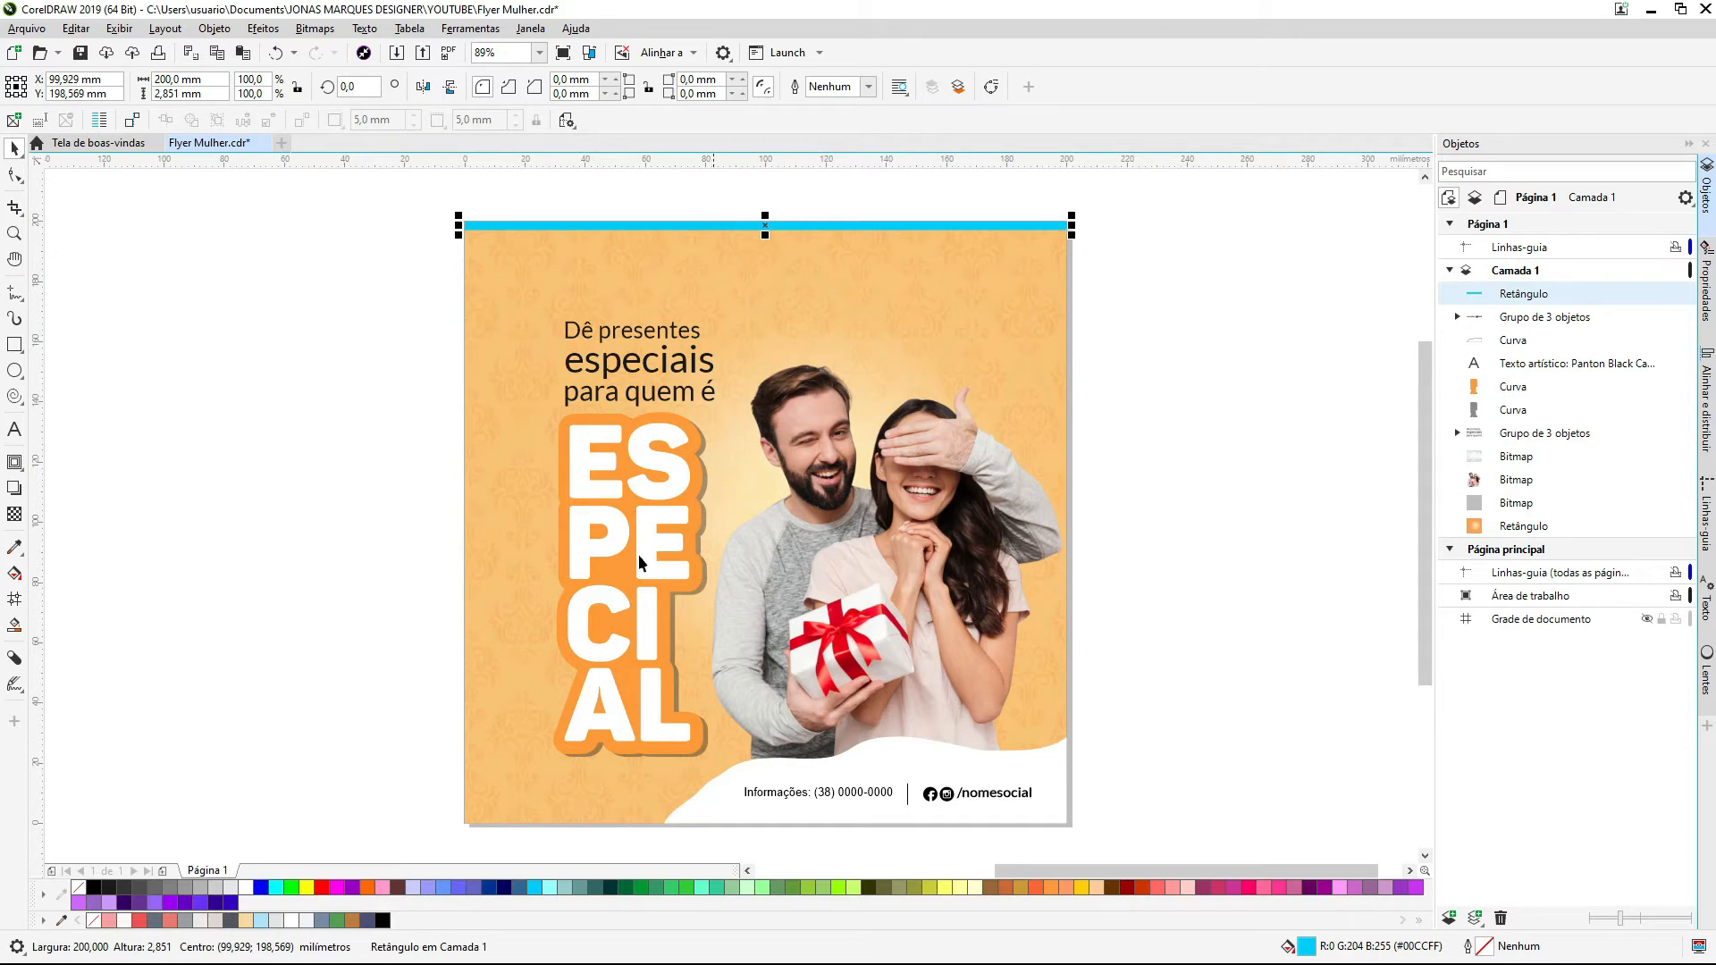
Step: Duplicate the cyan strip straight down about 197.1 mm so the copy sits along the flyer's lower edge
right_click(988, 234)
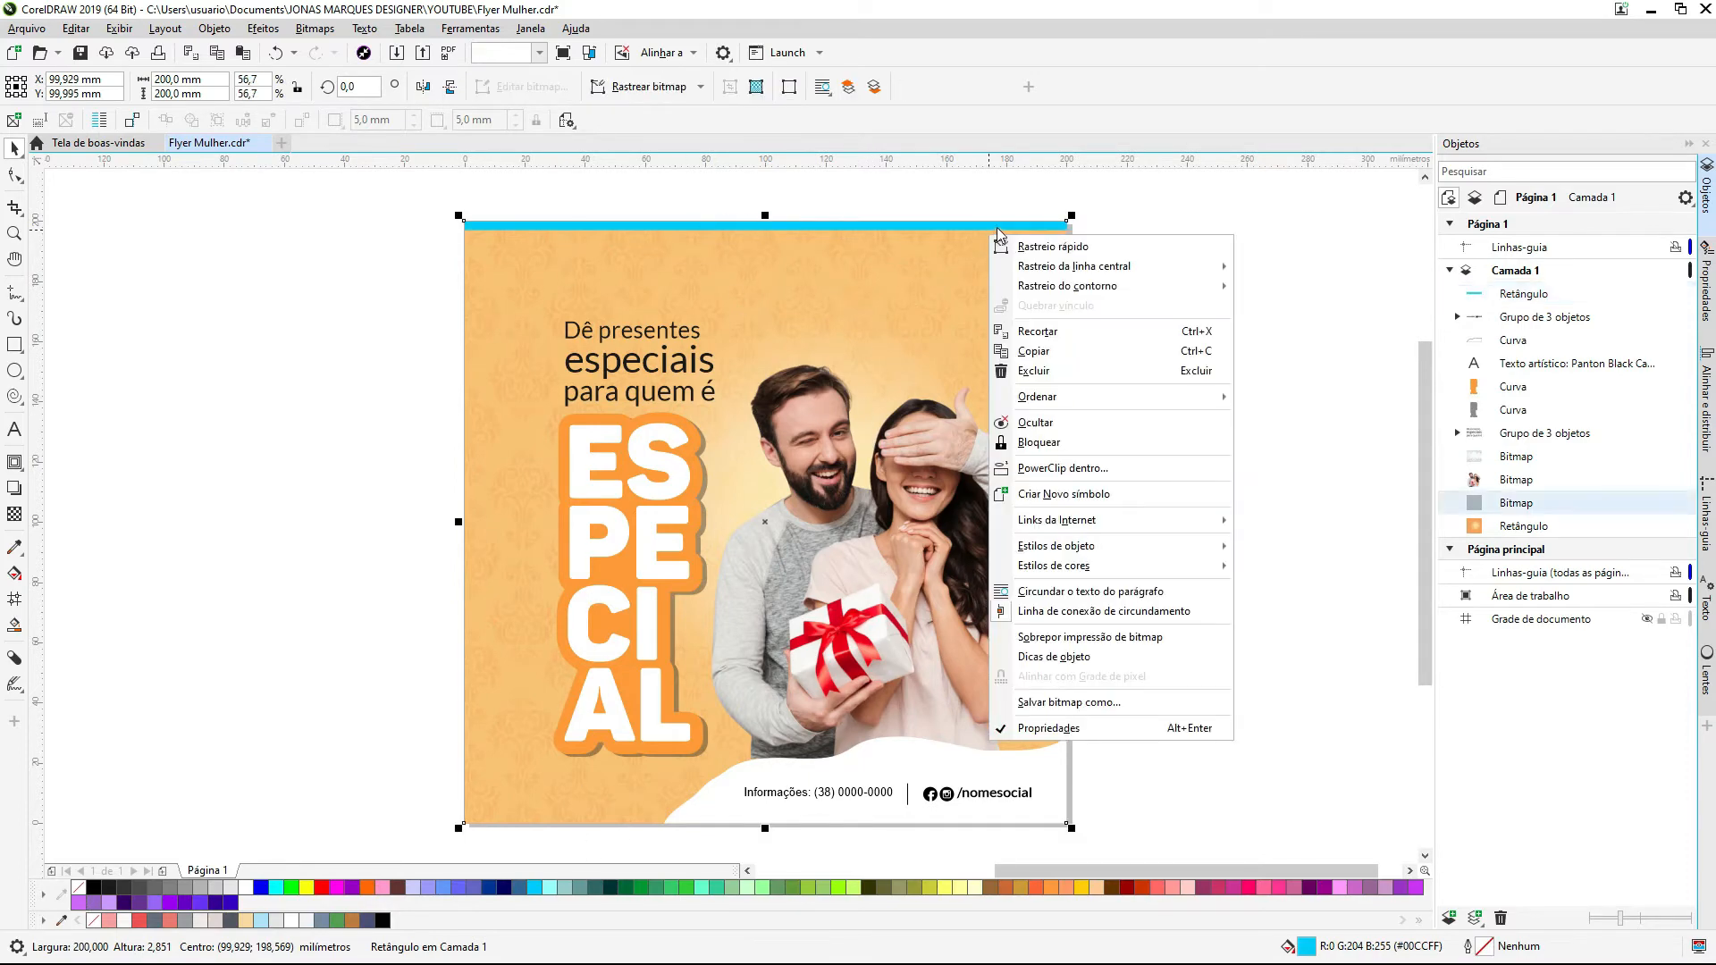
left_click(988, 228)
left_click(957, 228)
left_click_drag(933, 226, 841, 825)
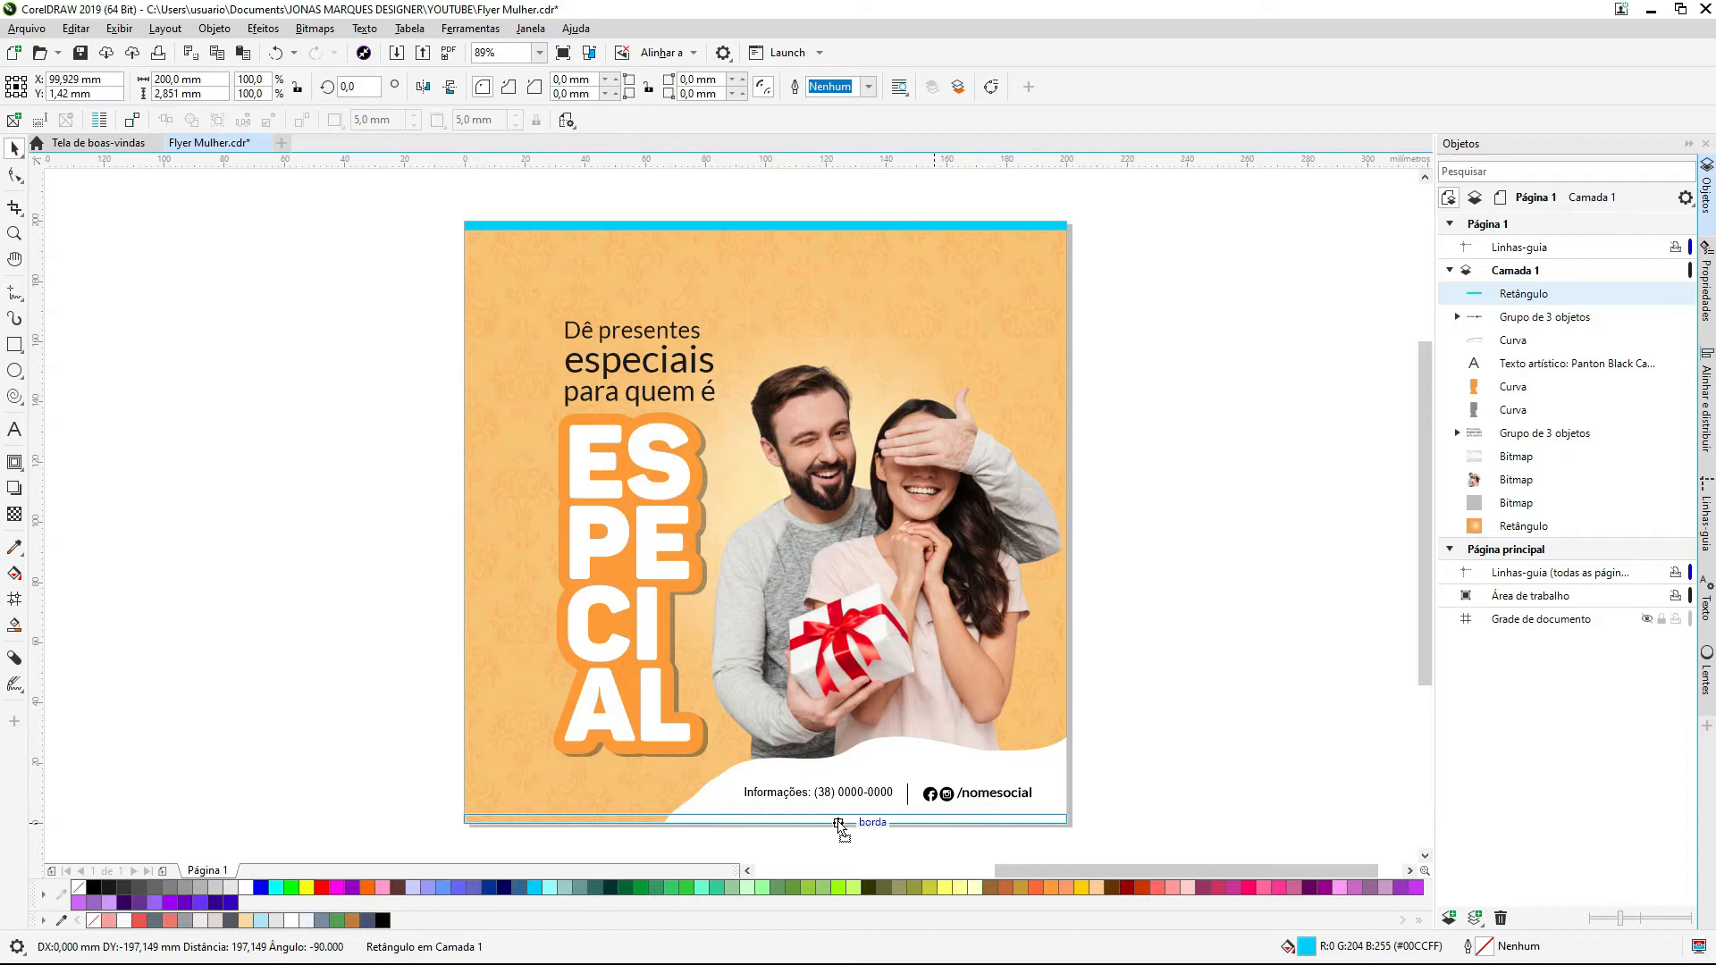
left_click_drag(841, 825, 841, 826)
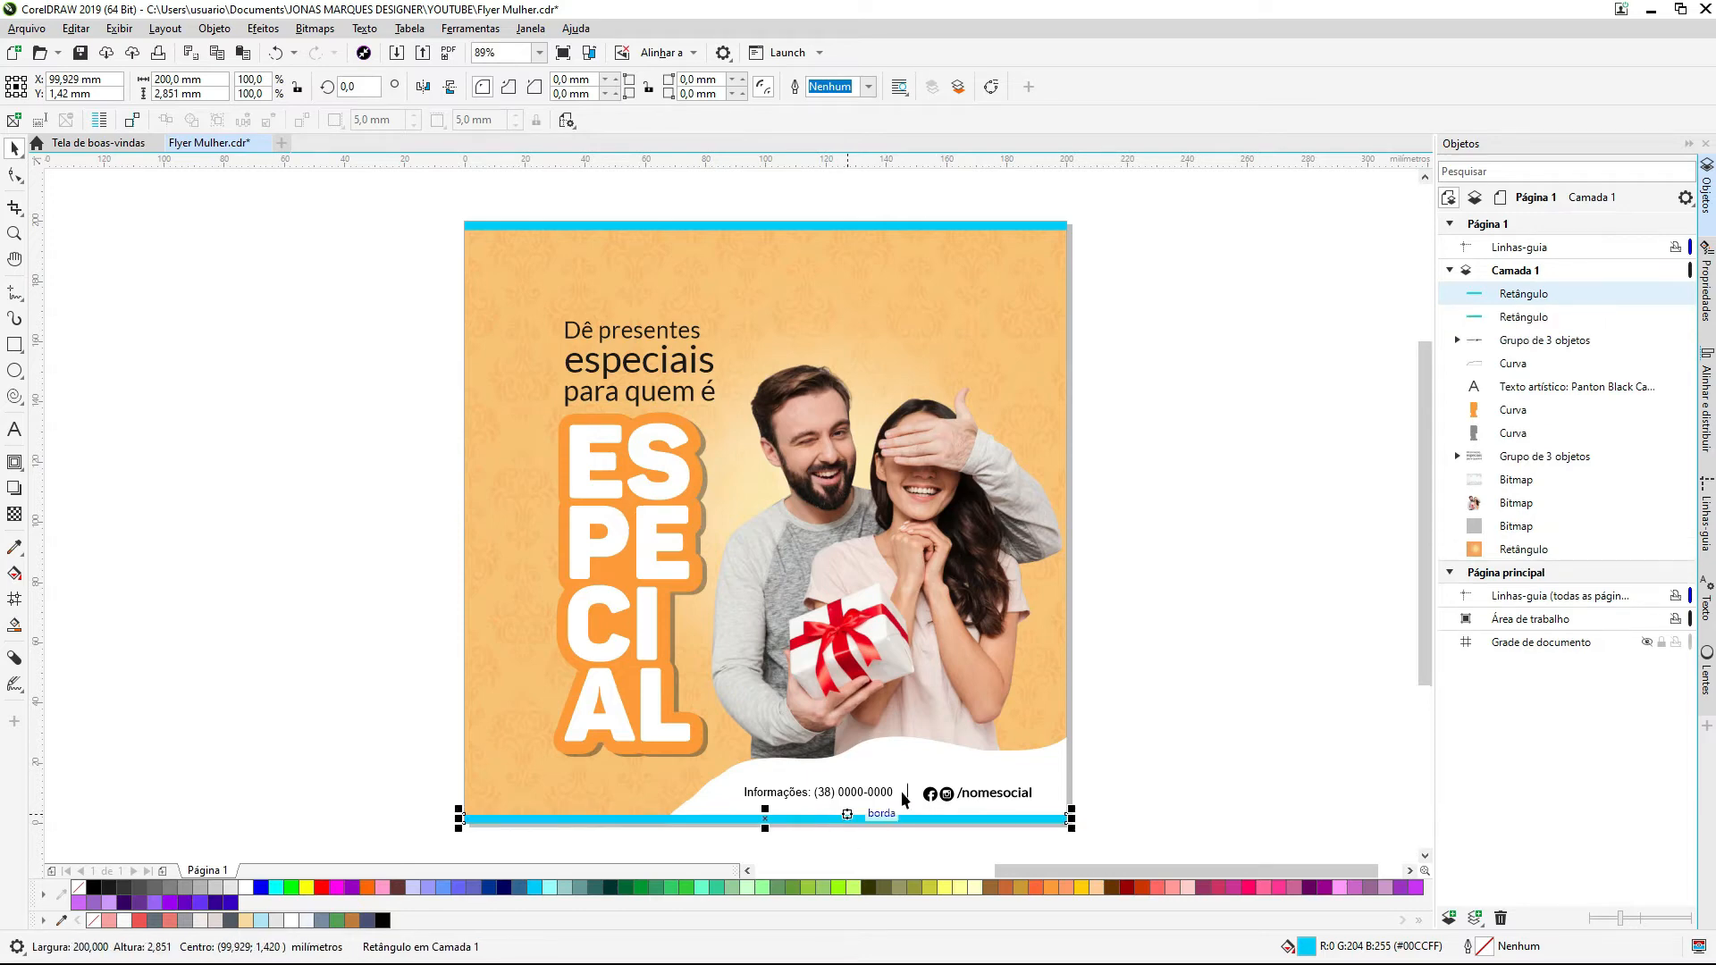
left_click(1195, 653)
Step: Fill the white wave shape with cyan and make the contact text and social handle group white
left_click(1053, 822)
left_click_drag(1052, 820, 1056, 782)
left_click(1054, 784)
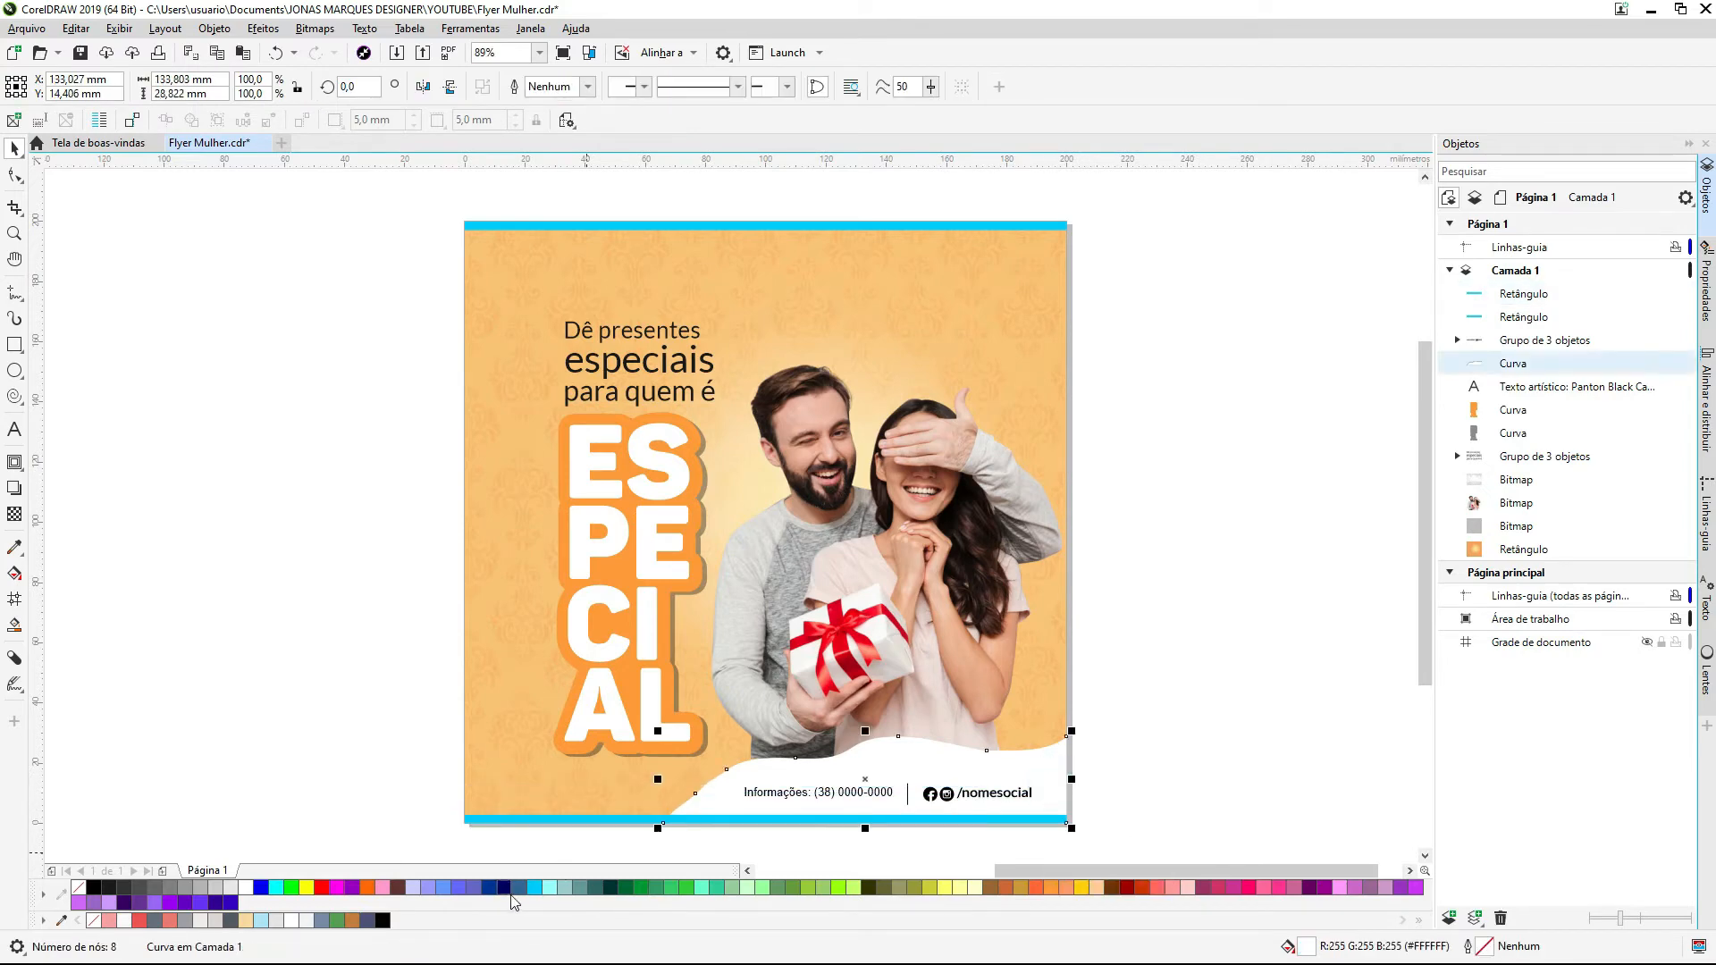
left_click(534, 887)
left_click_drag(1129, 751, 668, 804)
left_click(249, 889)
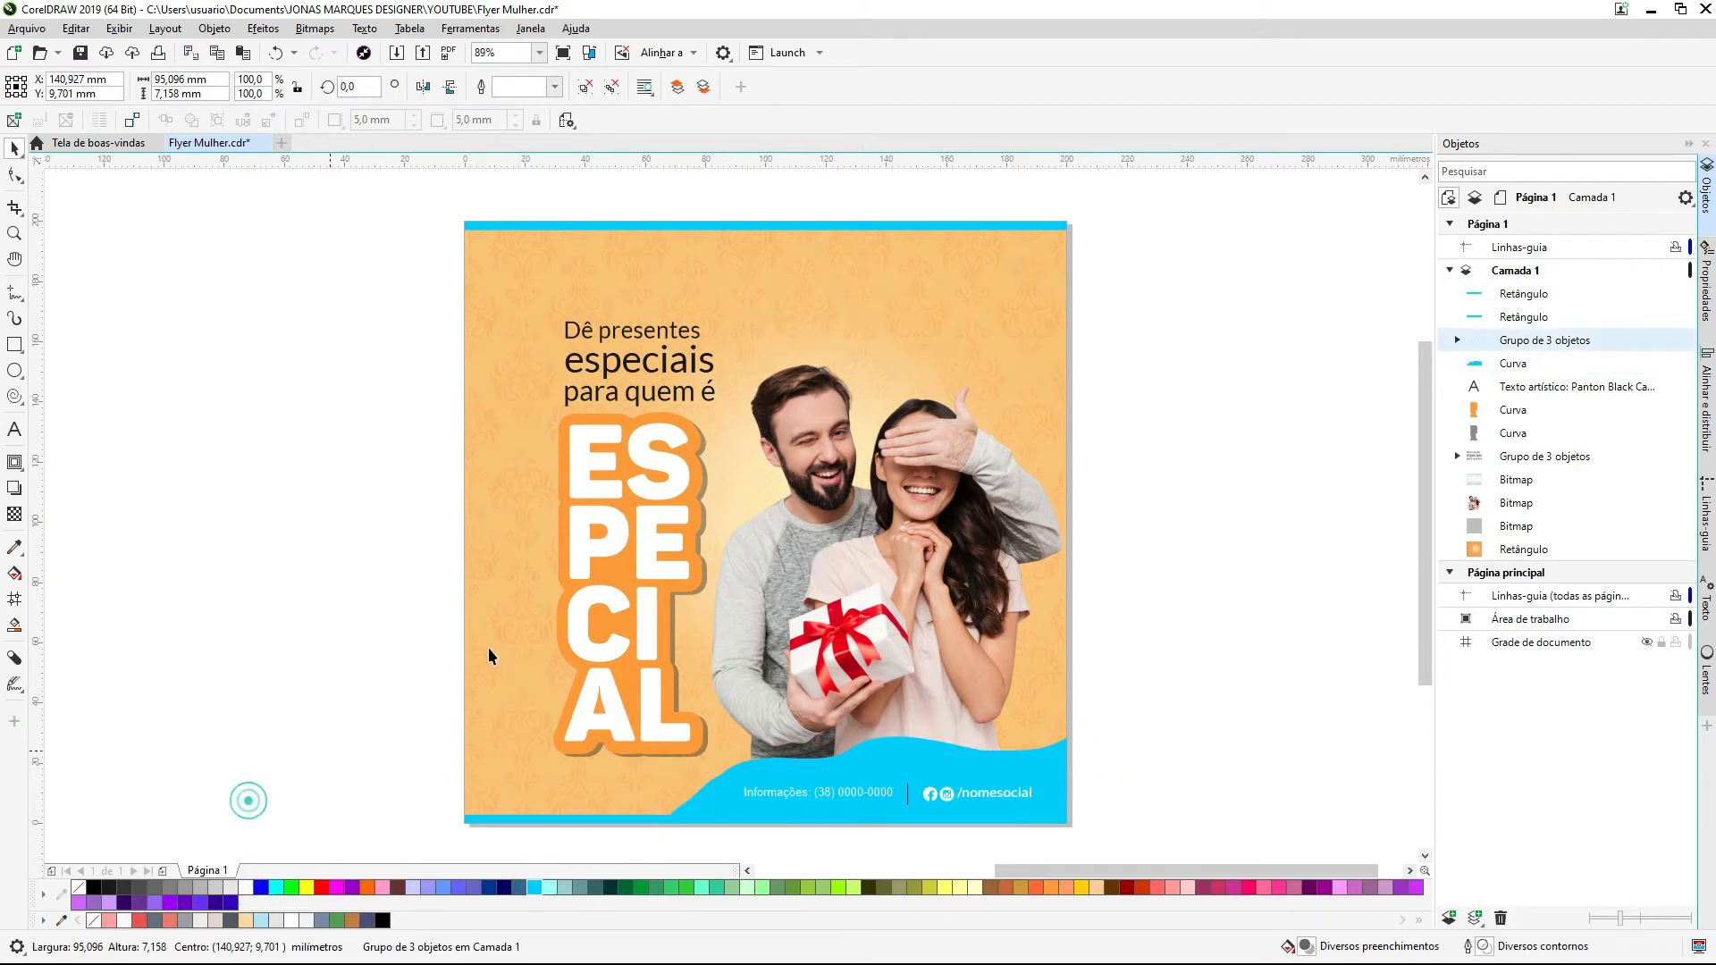
Step: Recolor the upper strip, the wave and the lower strip with the darker blue #0098DD
left_click(329, 749)
left_click(1005, 225)
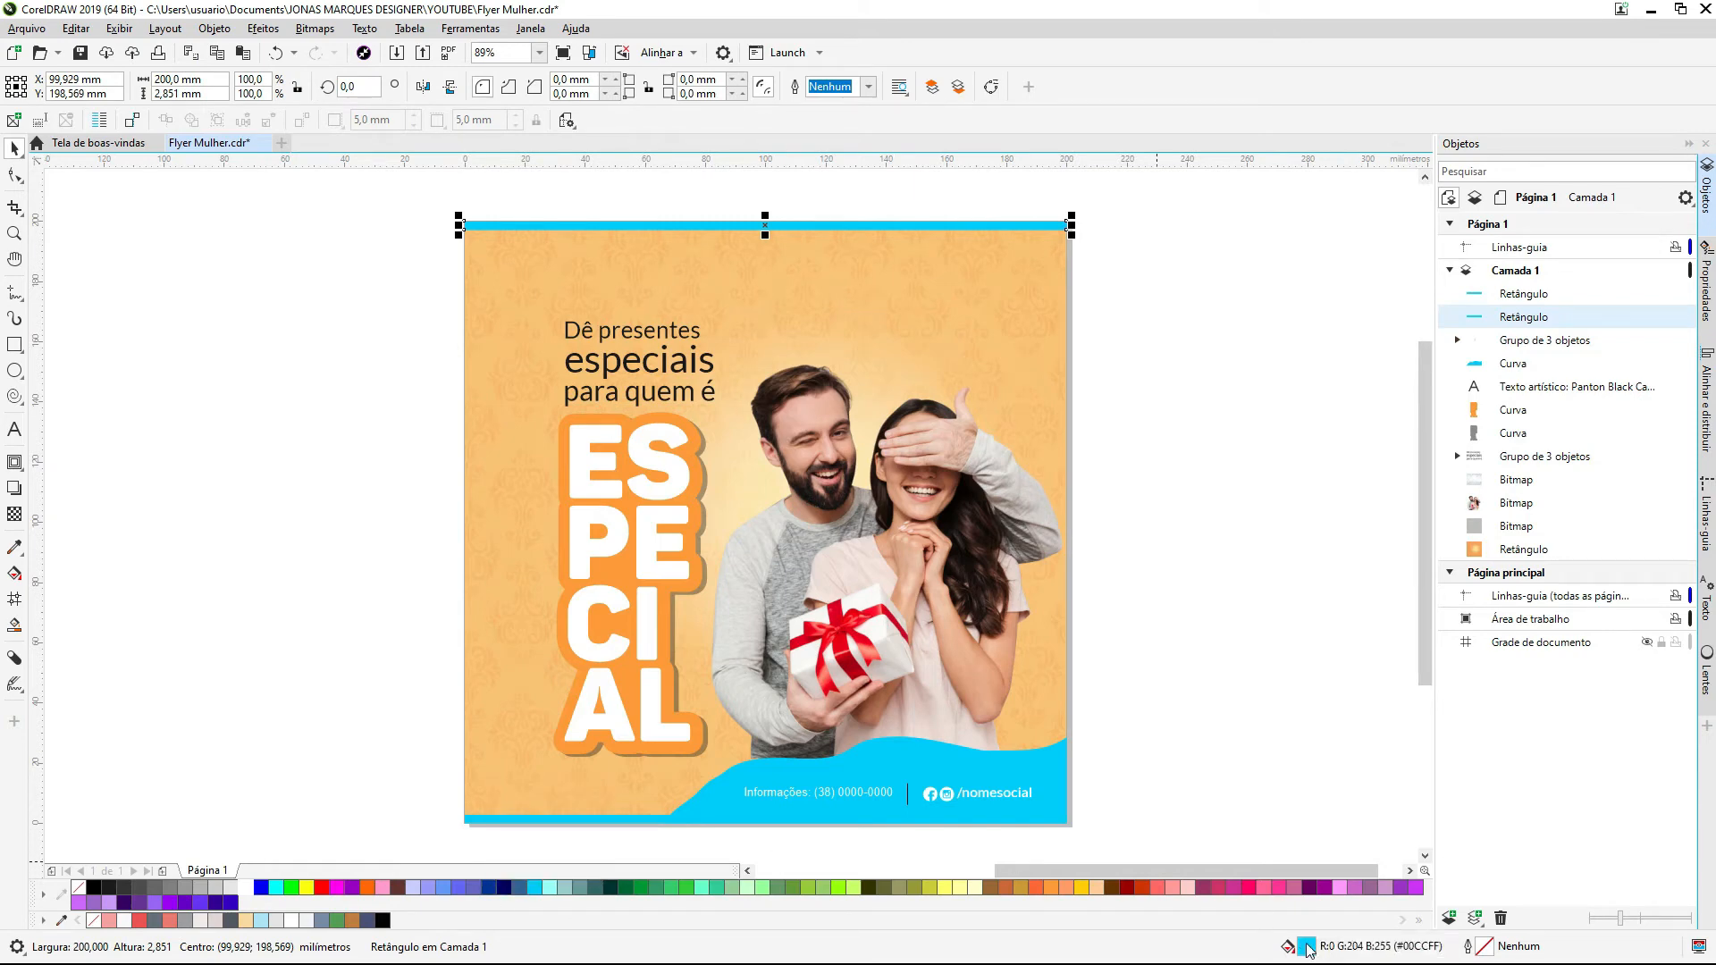
left_click(491, 891)
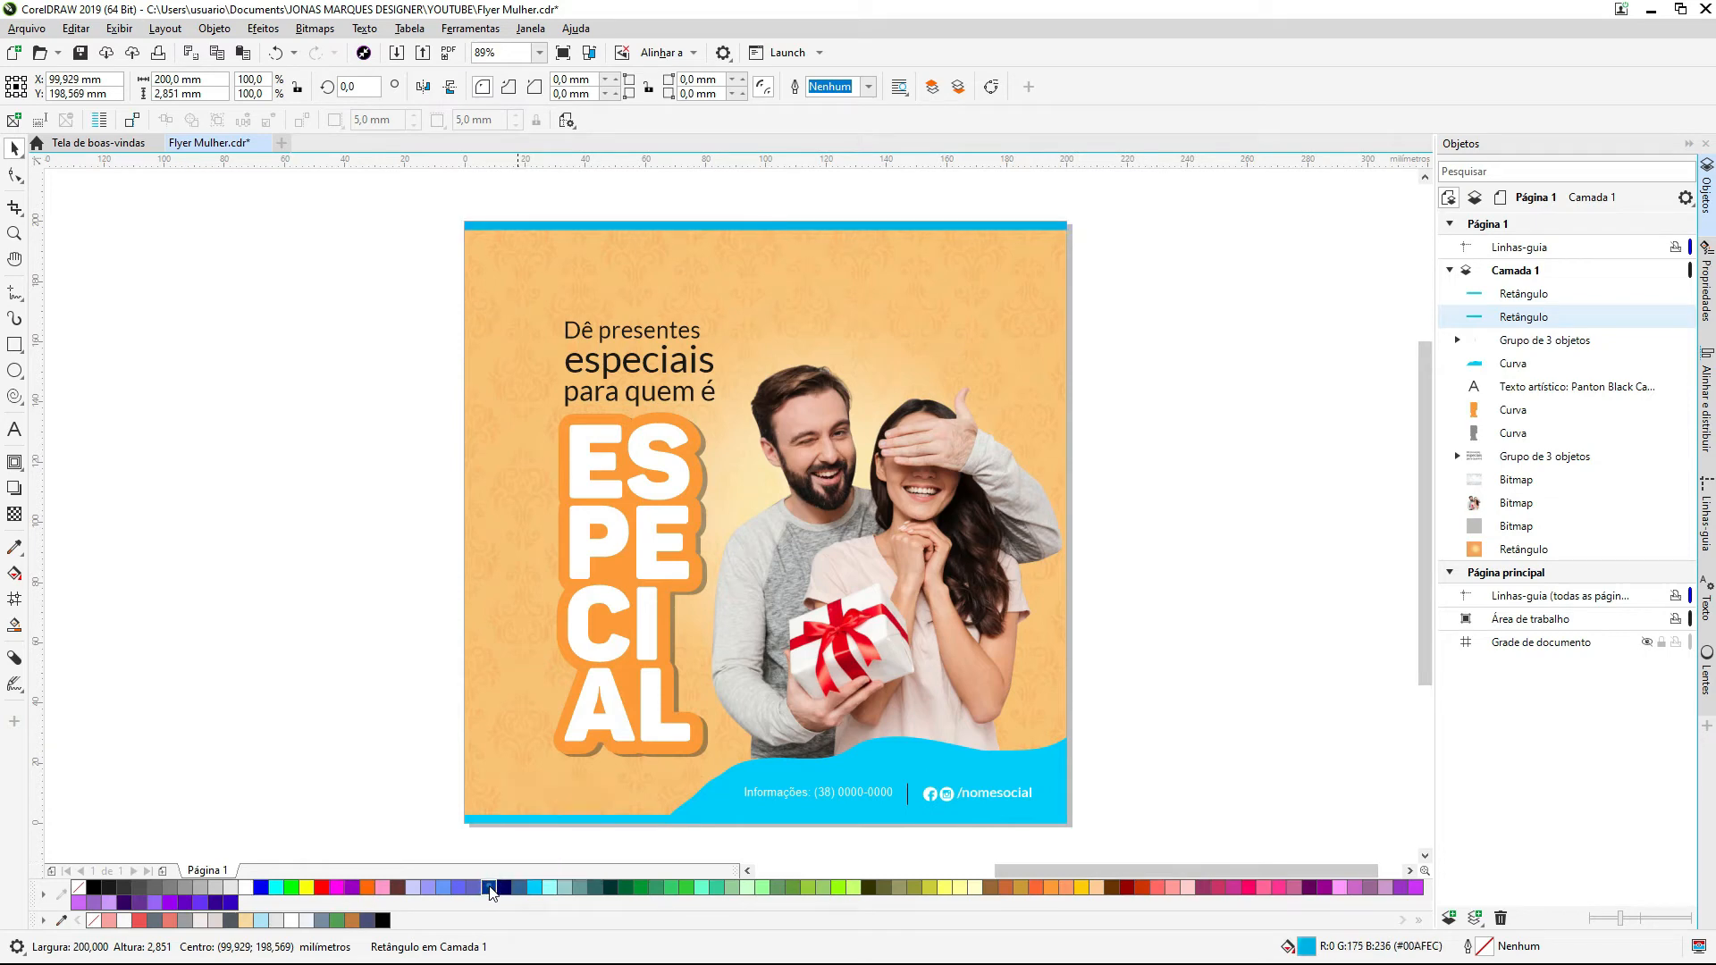
left_click(715, 802)
key("ctrl+r")
left_click(604, 820)
key("ctrl+r")
Step: Make the outline of the divider line between the phone number and the social icons white
left_click_drag(1183, 759, 724, 835)
key("F2")
left_click_drag(1108, 623, 791, 893)
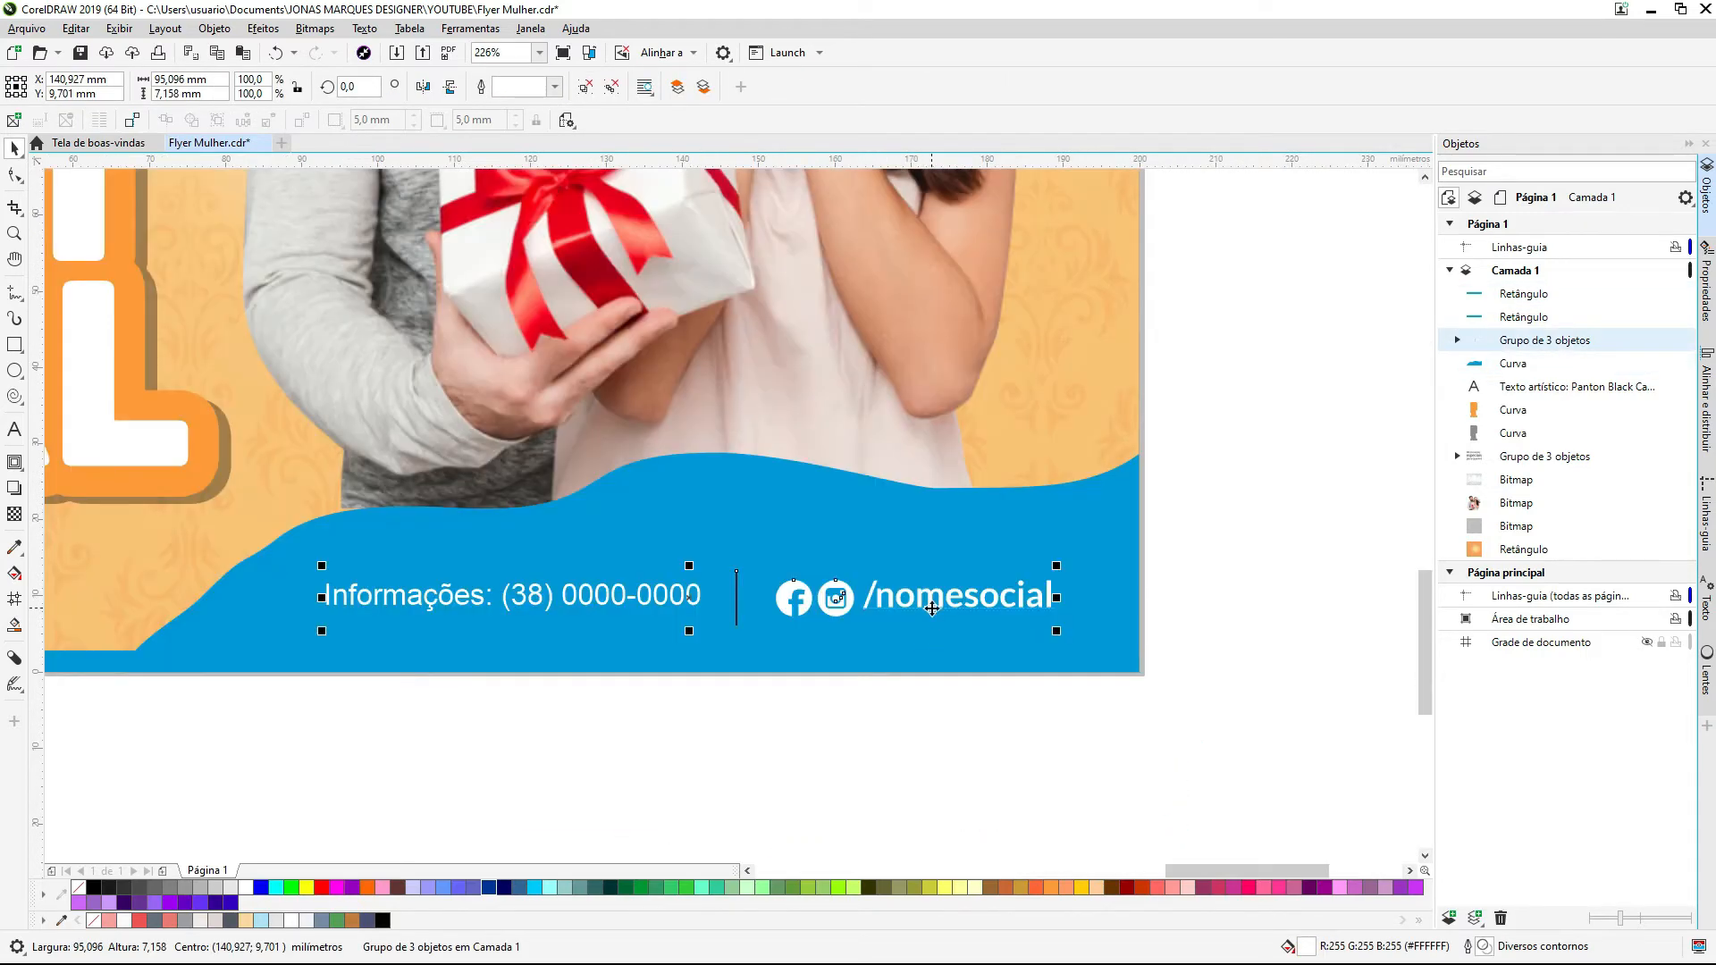
key("Tab")
left_click(769, 729)
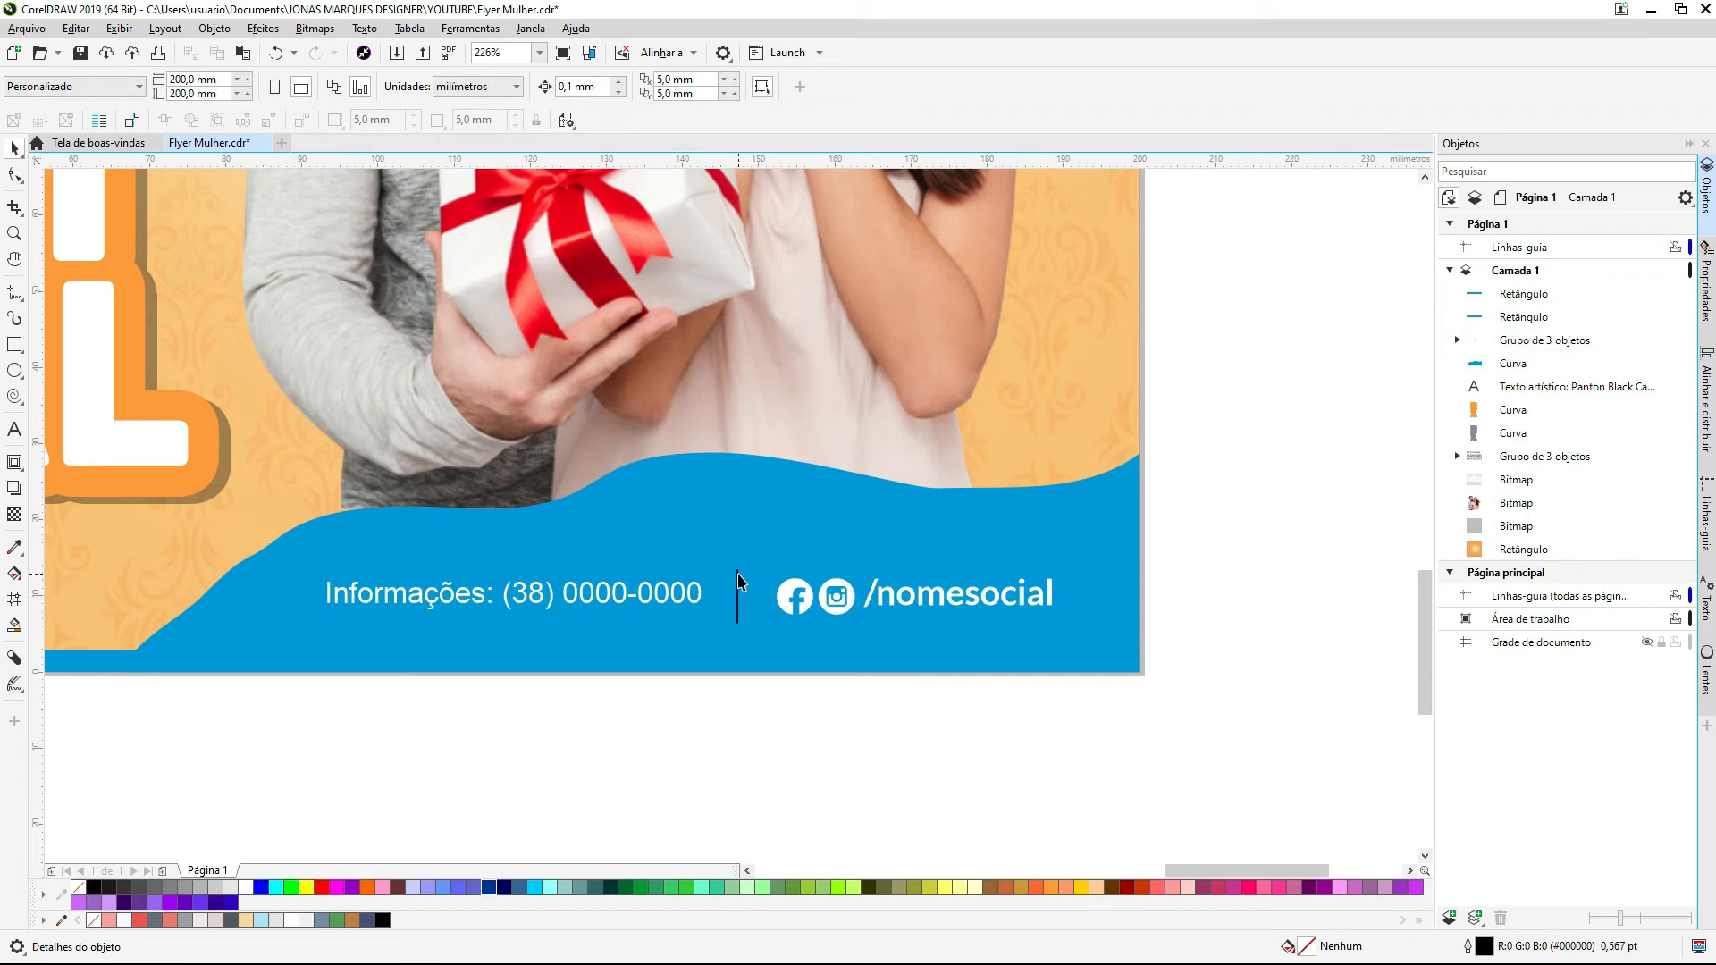
left_click(738, 583, "ctrl")
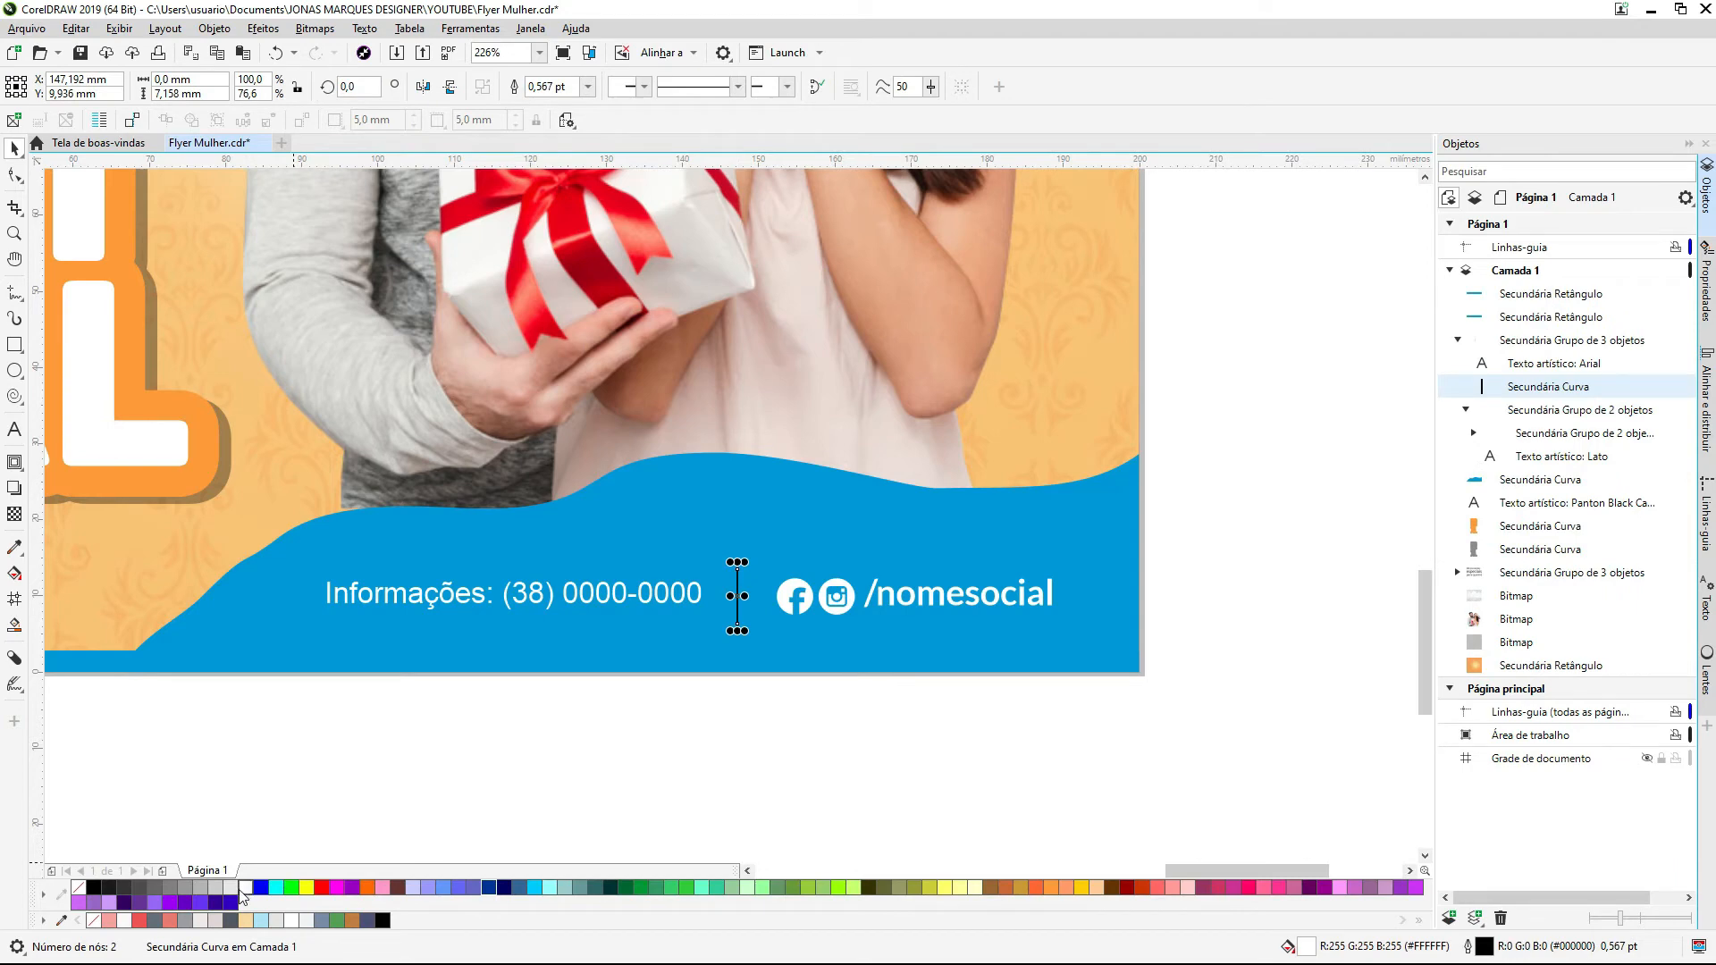
left_click(674, 767)
left_click(643, 747)
scroll(855, 783, "down", 2)
key("F2")
left_click_drag(943, 758, 437, 314)
left_click_drag(363, 240, 785, 801)
left_click_drag(670, 459, 656, 465)
left_click(344, 463)
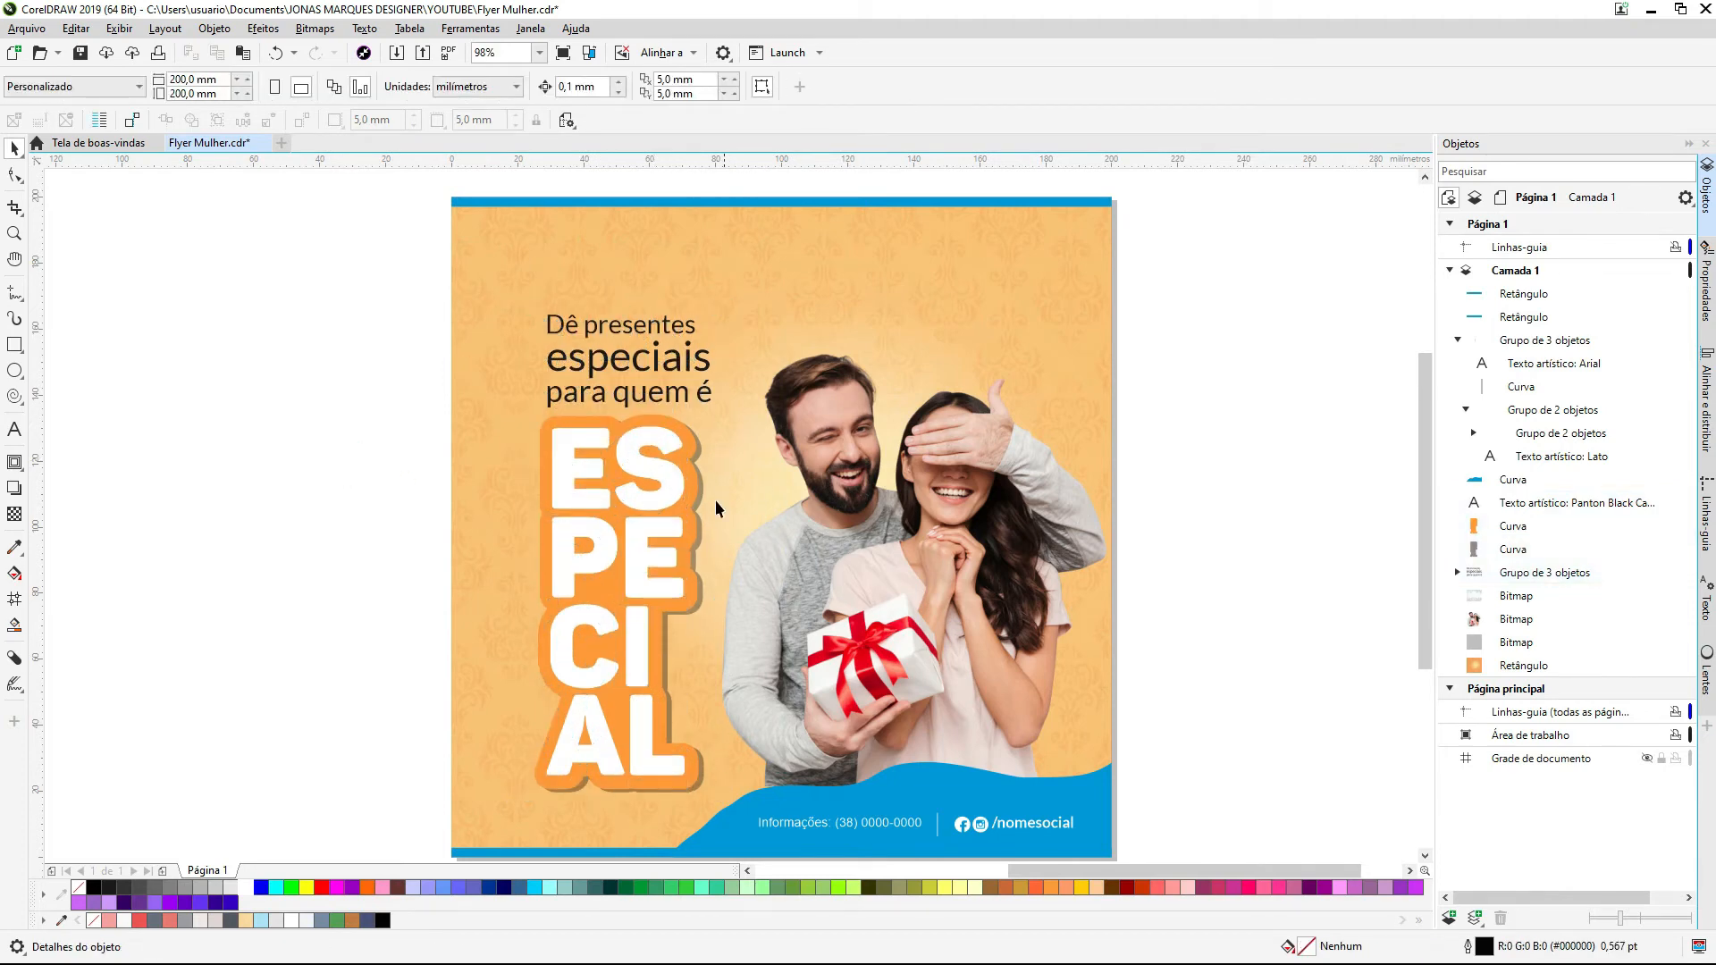
Step: Sample the wave's blue #0098DD and apply it to the orange contour shape behind the ESPECIAL headline
left_click(688, 439)
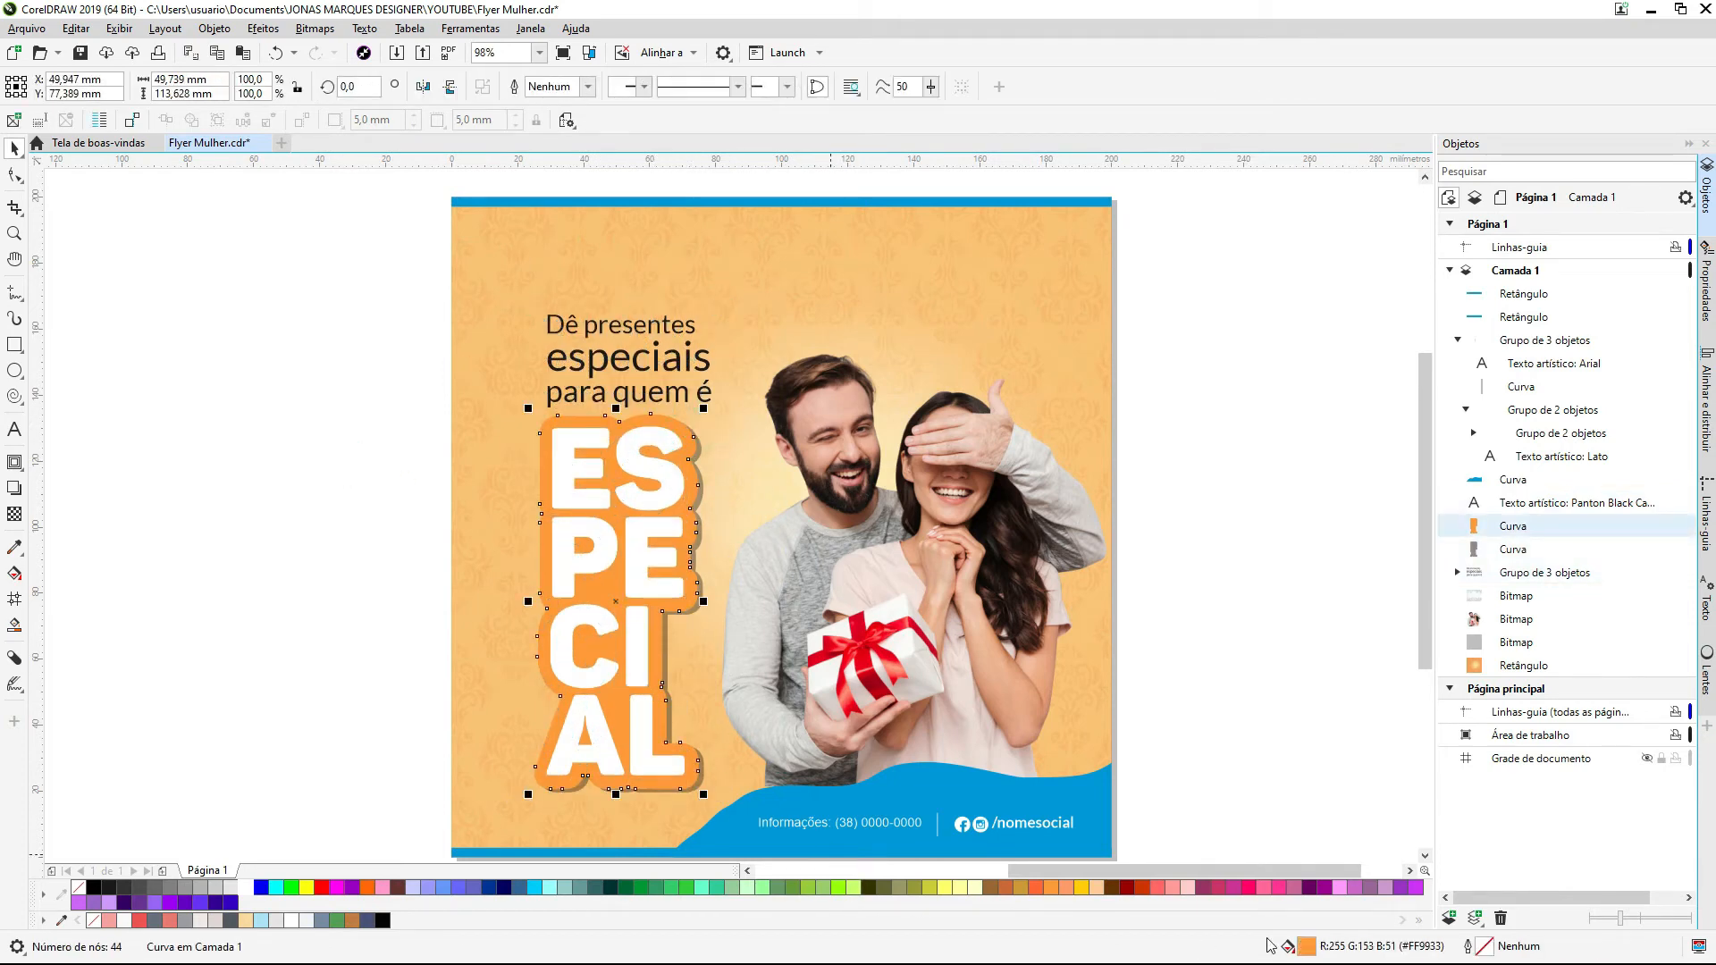
left_click(16, 548)
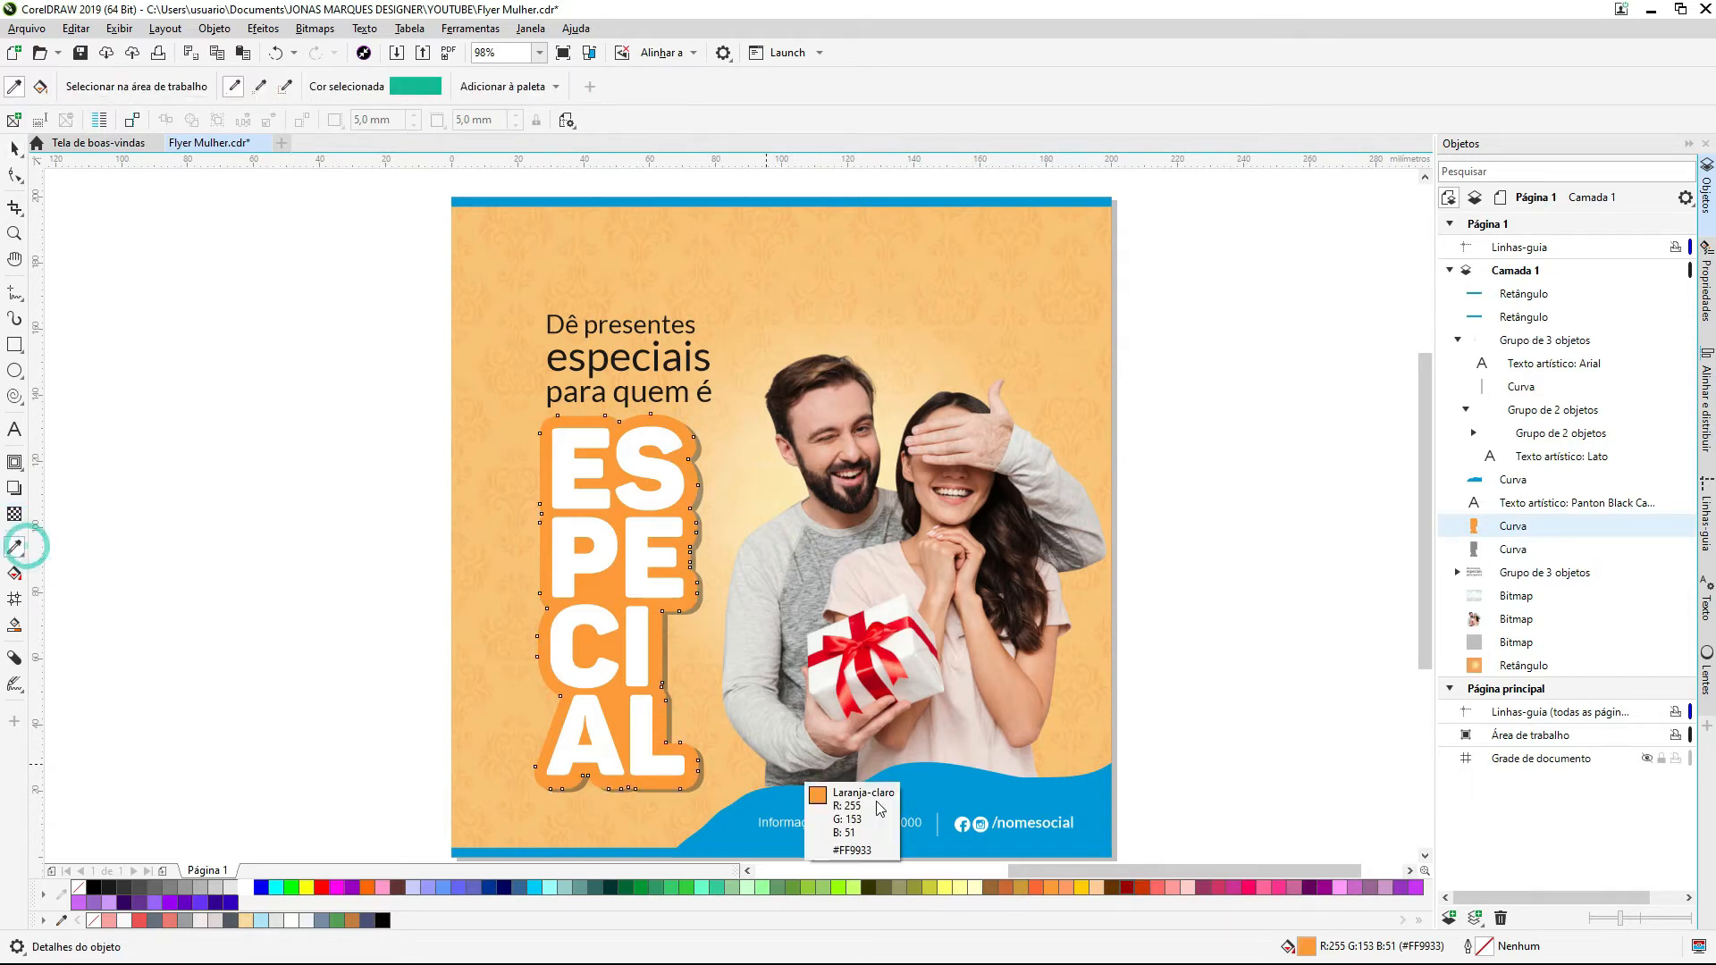
left_click(918, 795)
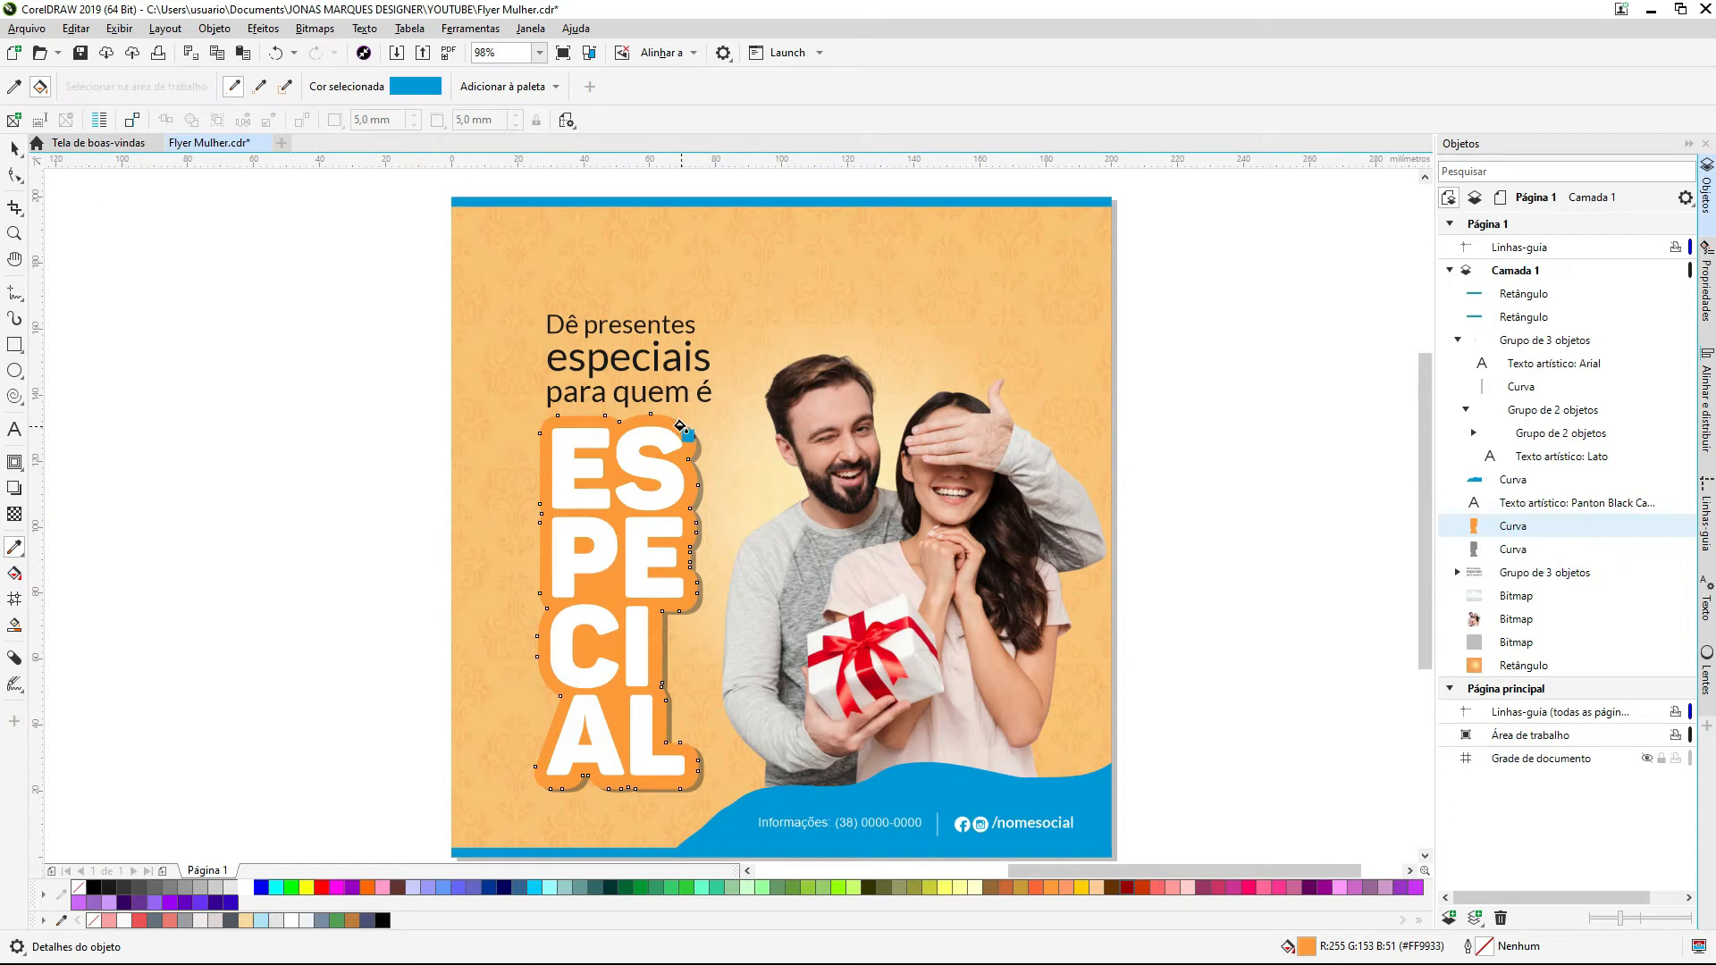
left_click(681, 427)
key("space")
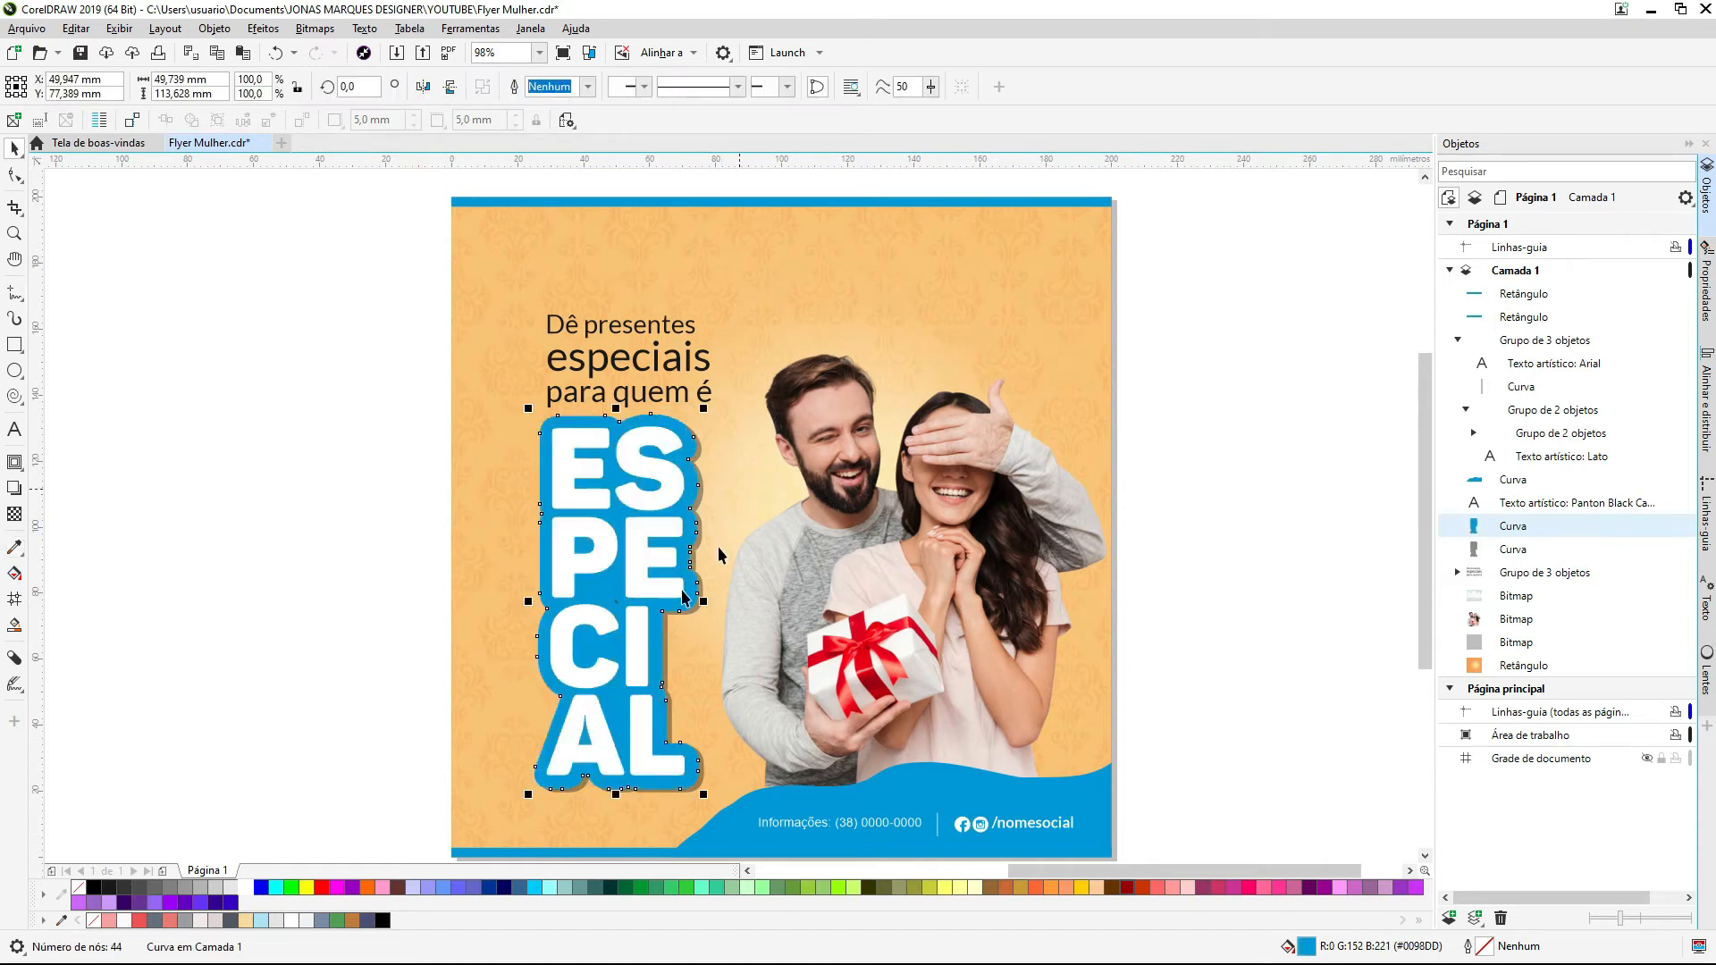
Step: Duplicate the white ESPECIAL headline text with an offset of about 0.7 mm right and 0.4 mm down
left_click_drag(218, 257, 847, 449)
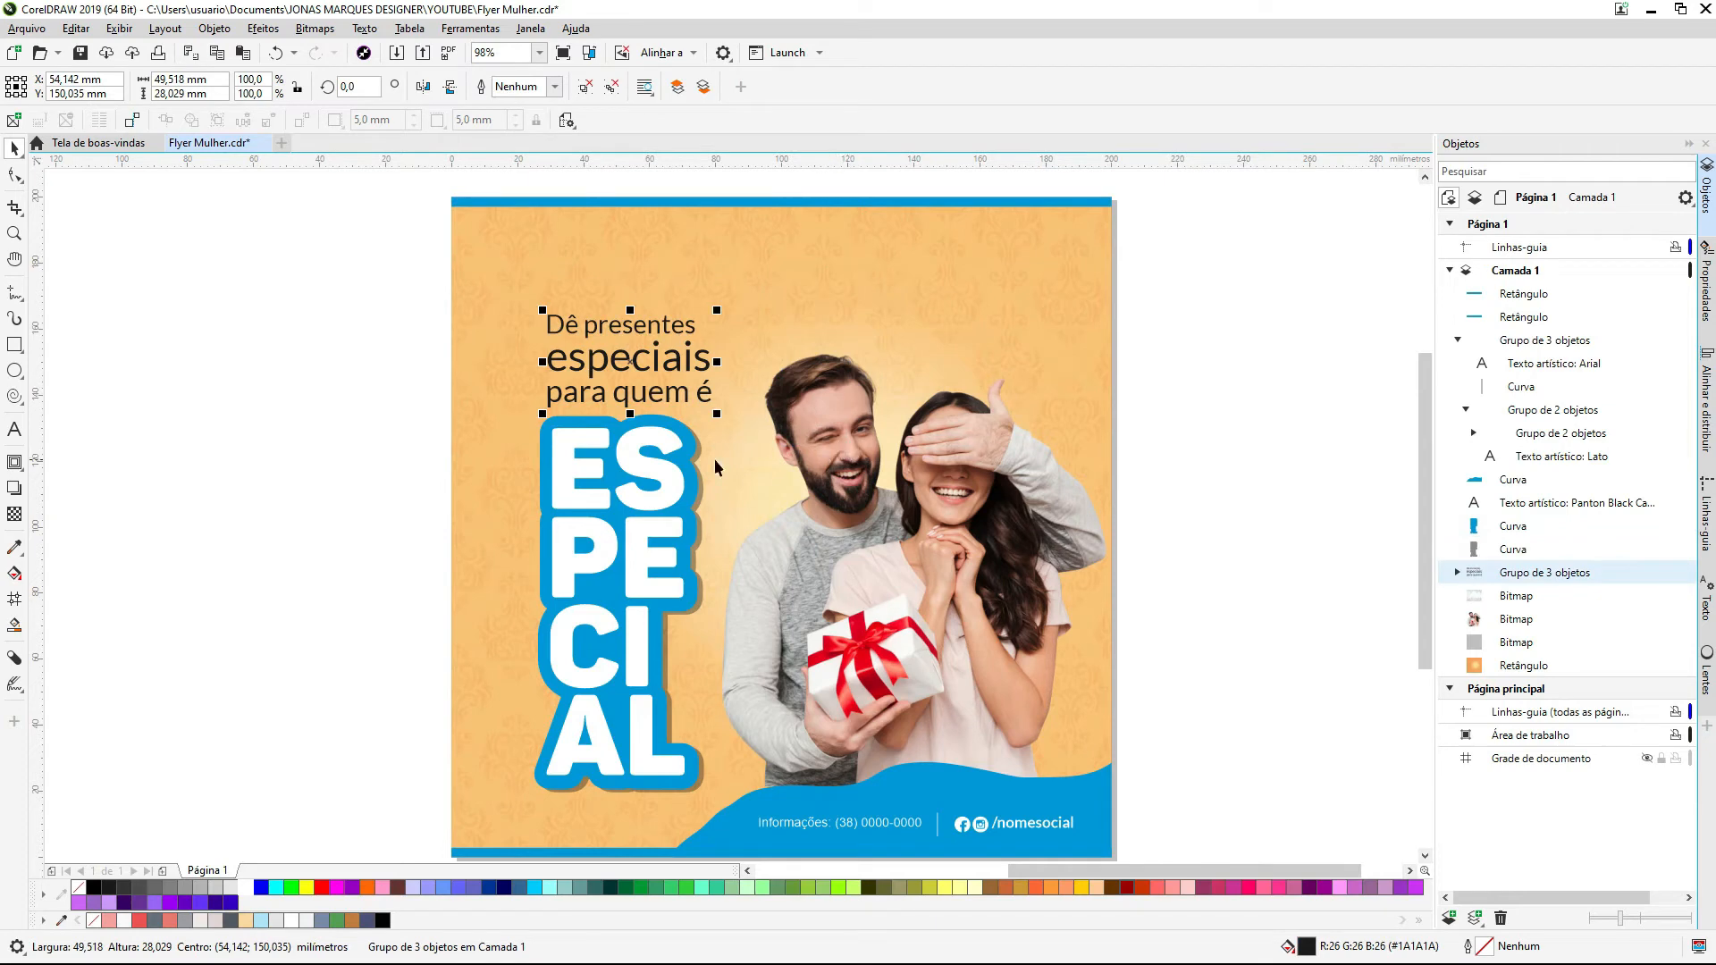
left_click(650, 466)
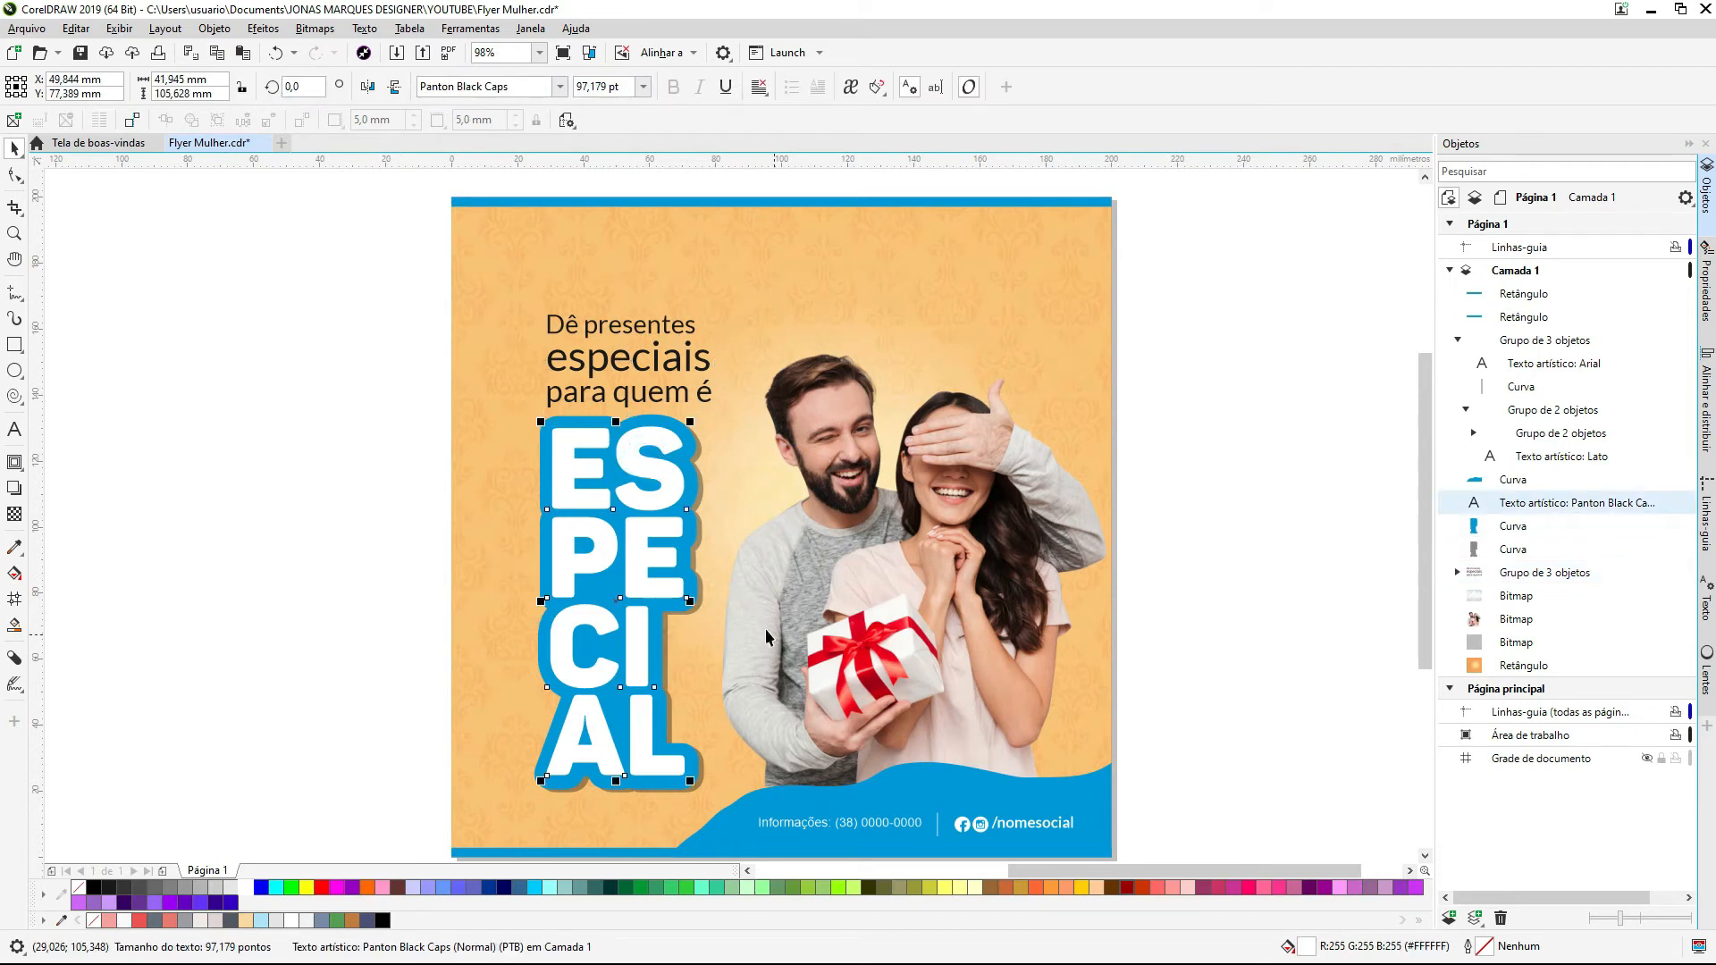
scroll(500, 643, "up", 3)
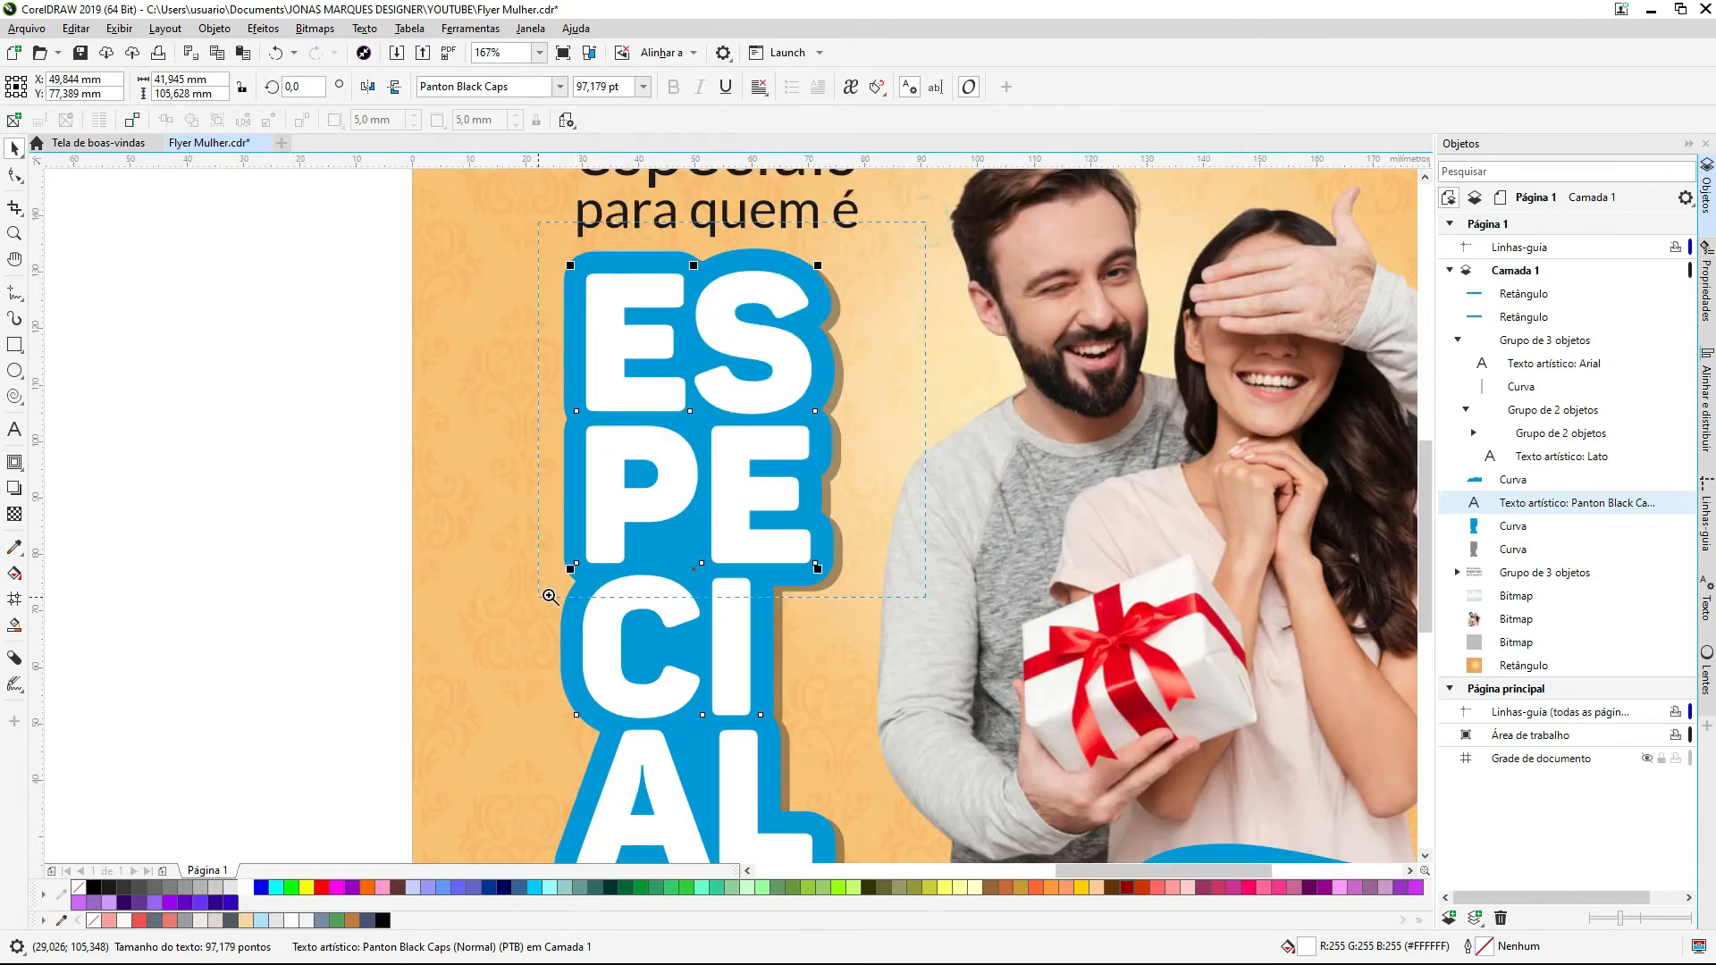
scroll(783, 277, "up", 3)
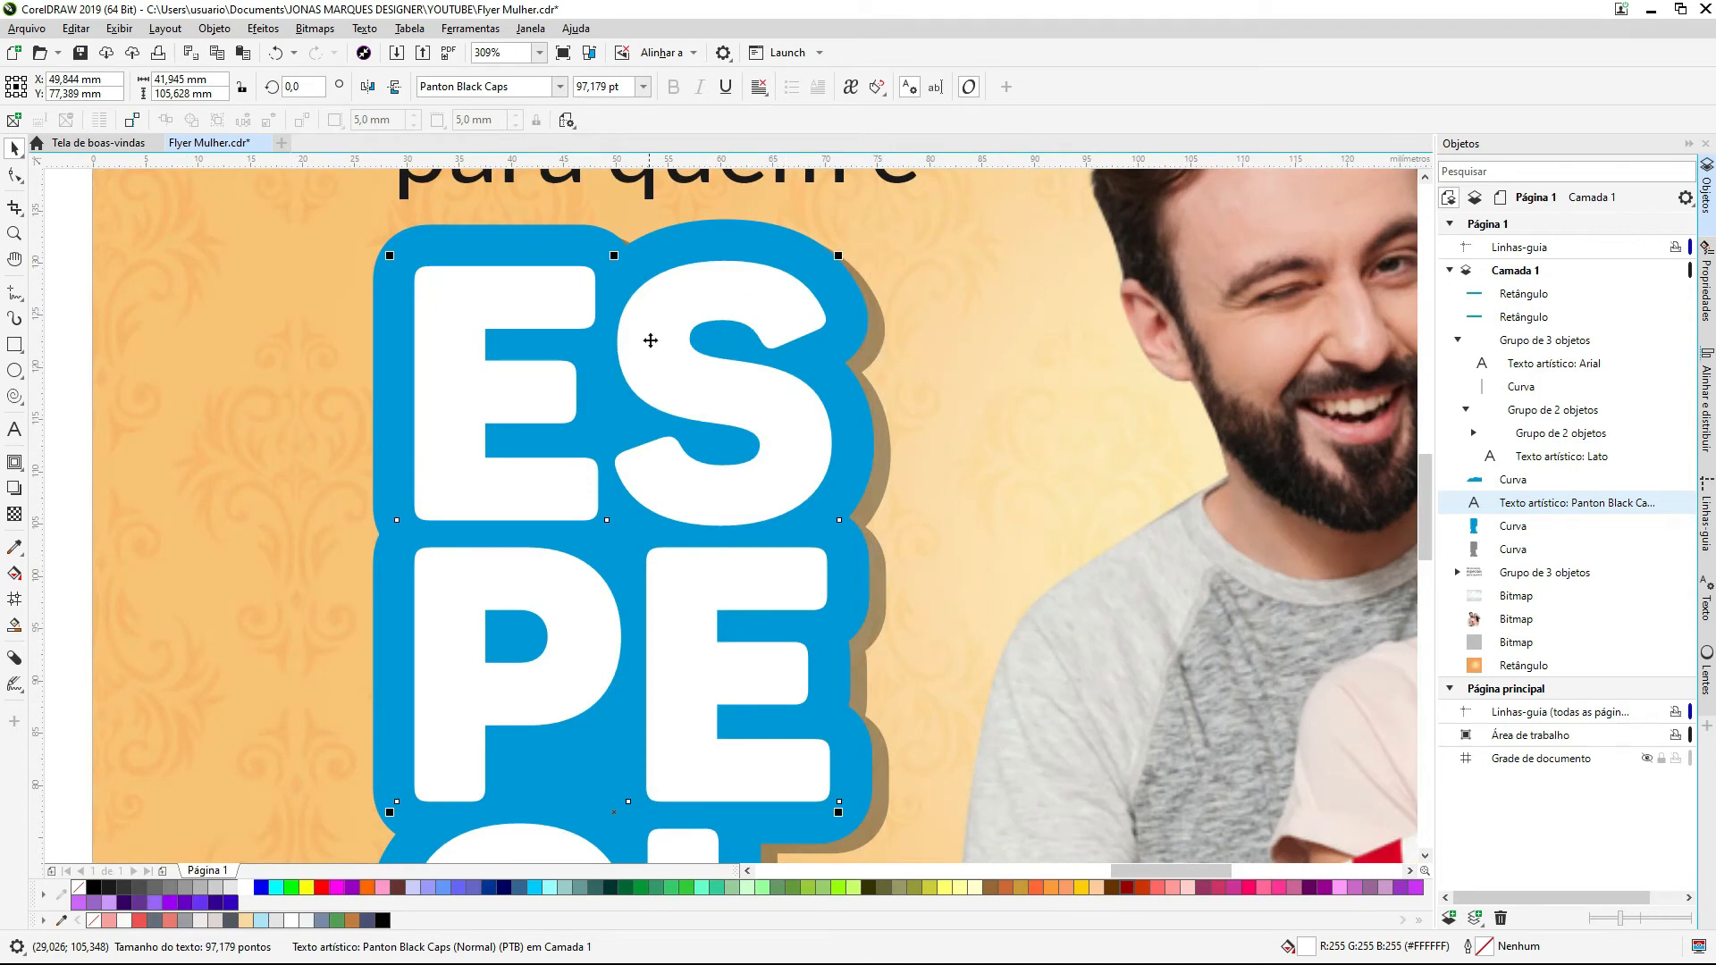
left_click_drag(716, 409, 726, 420)
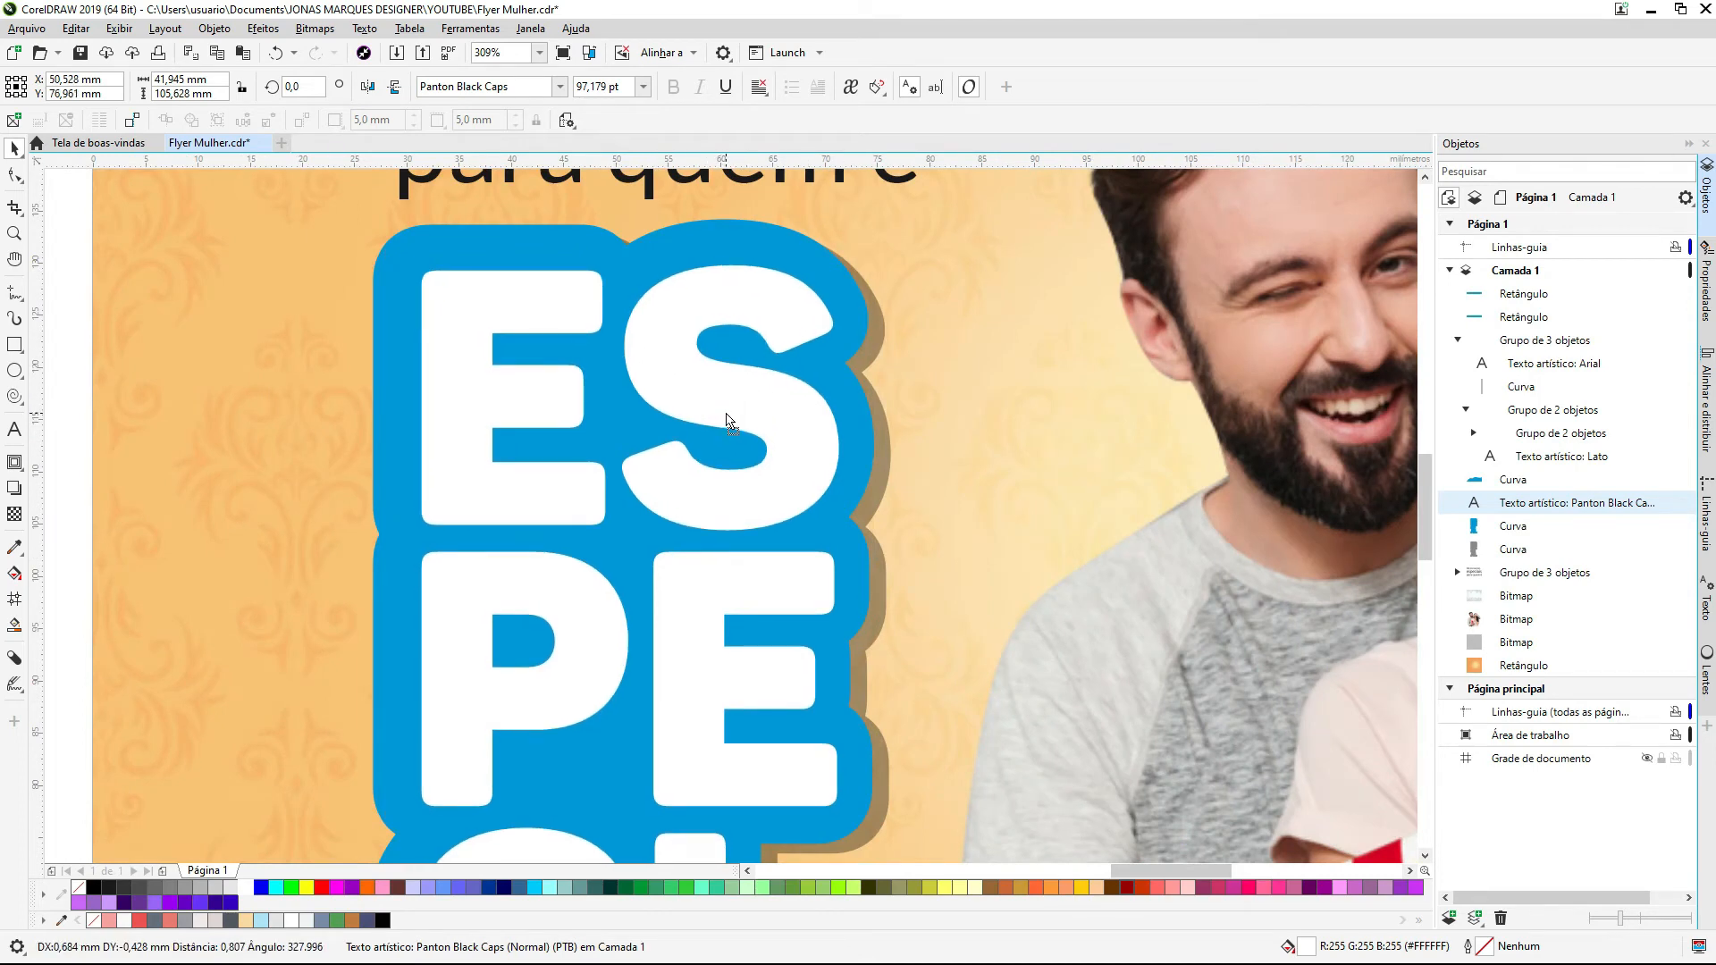
right_click(727, 413)
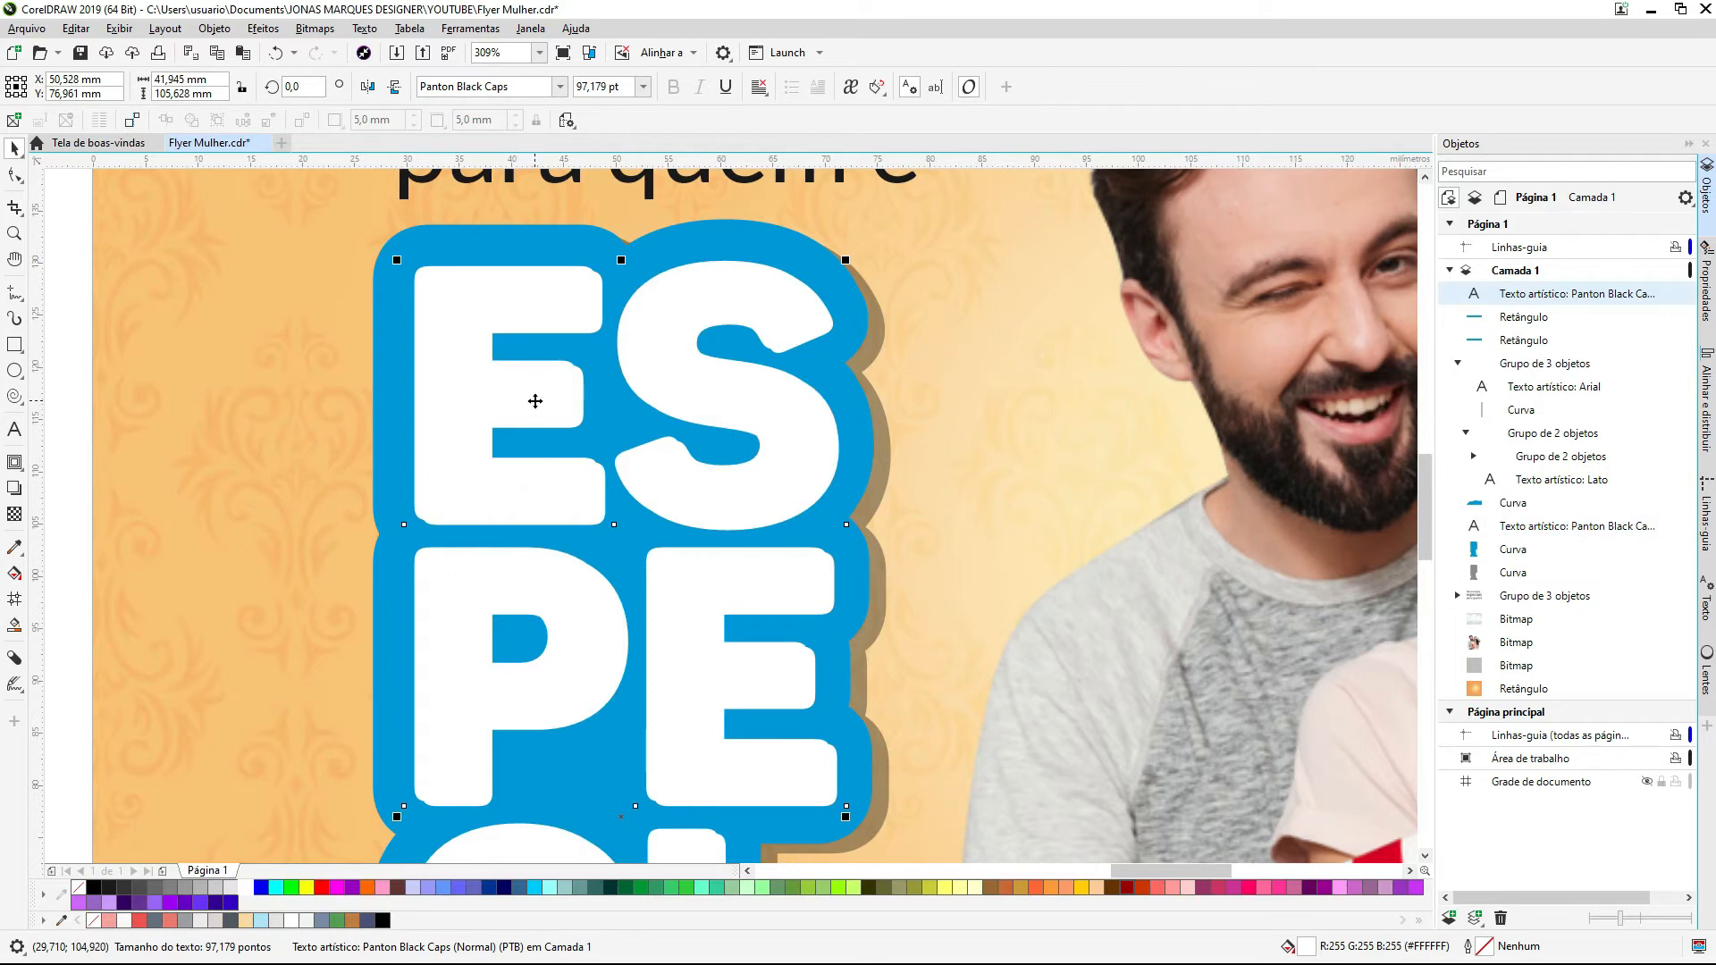
Step: Fill the headline copy with gray #B3B3B3, shift it about 0.4 mm right, and set its merge mode to Multiplicar
left_click(198, 888)
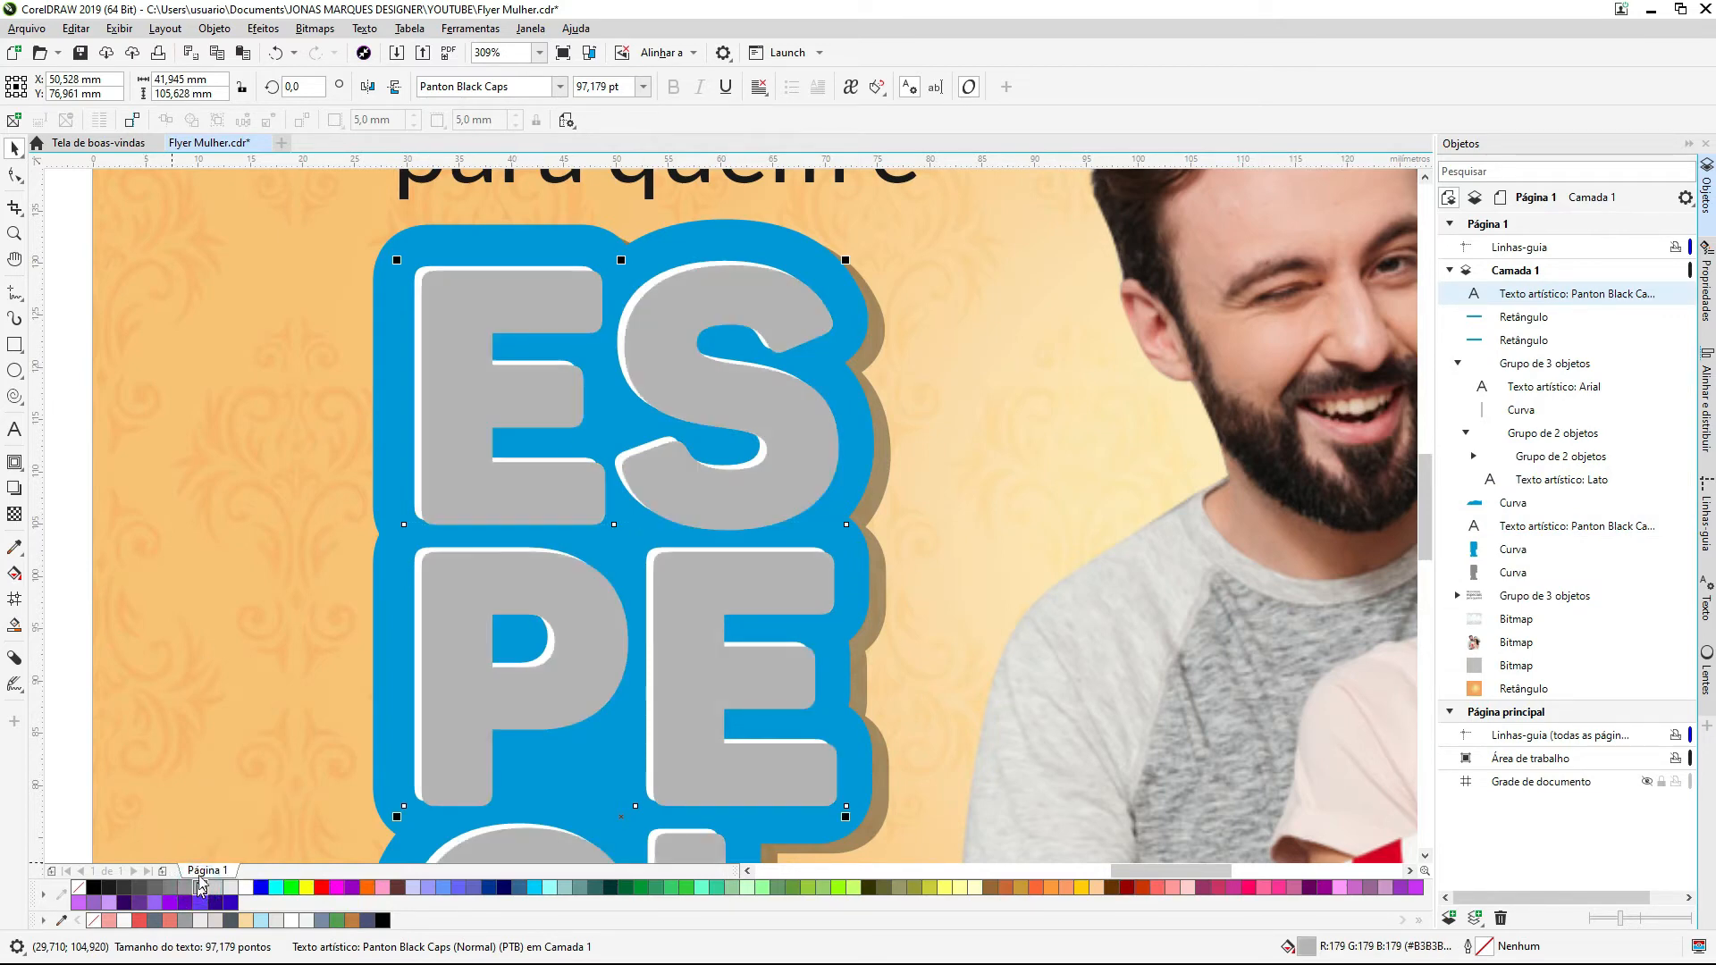
left_click_drag(472, 377, 480, 379)
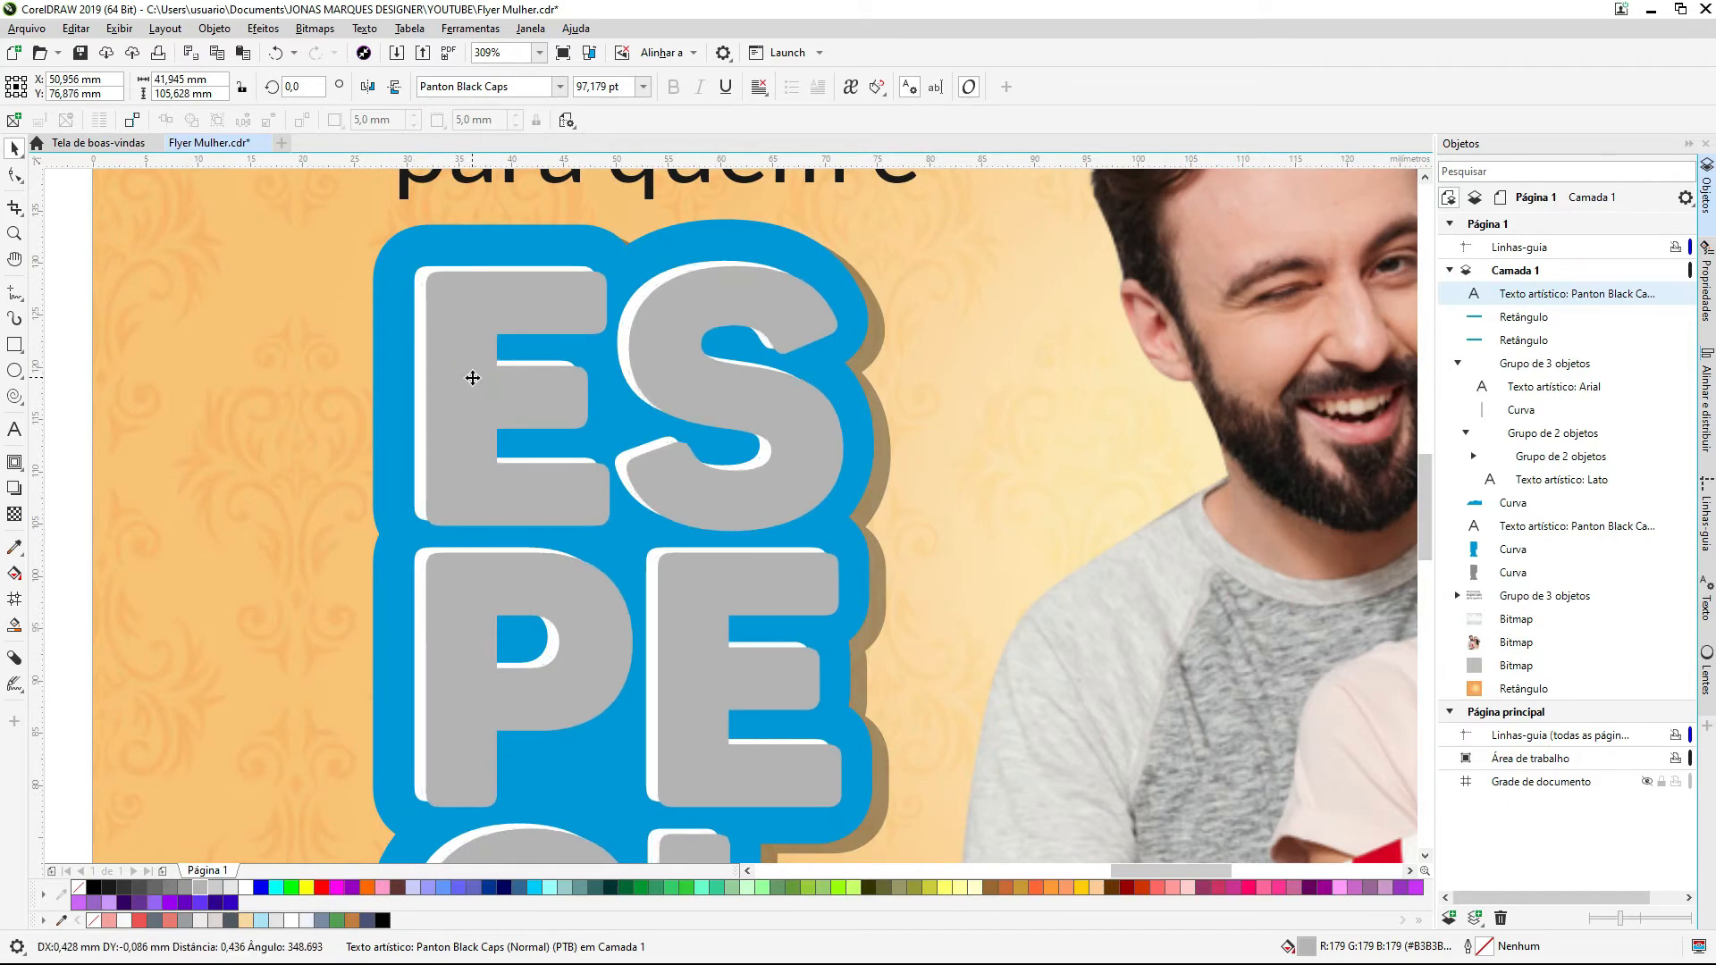
left_click(14, 514)
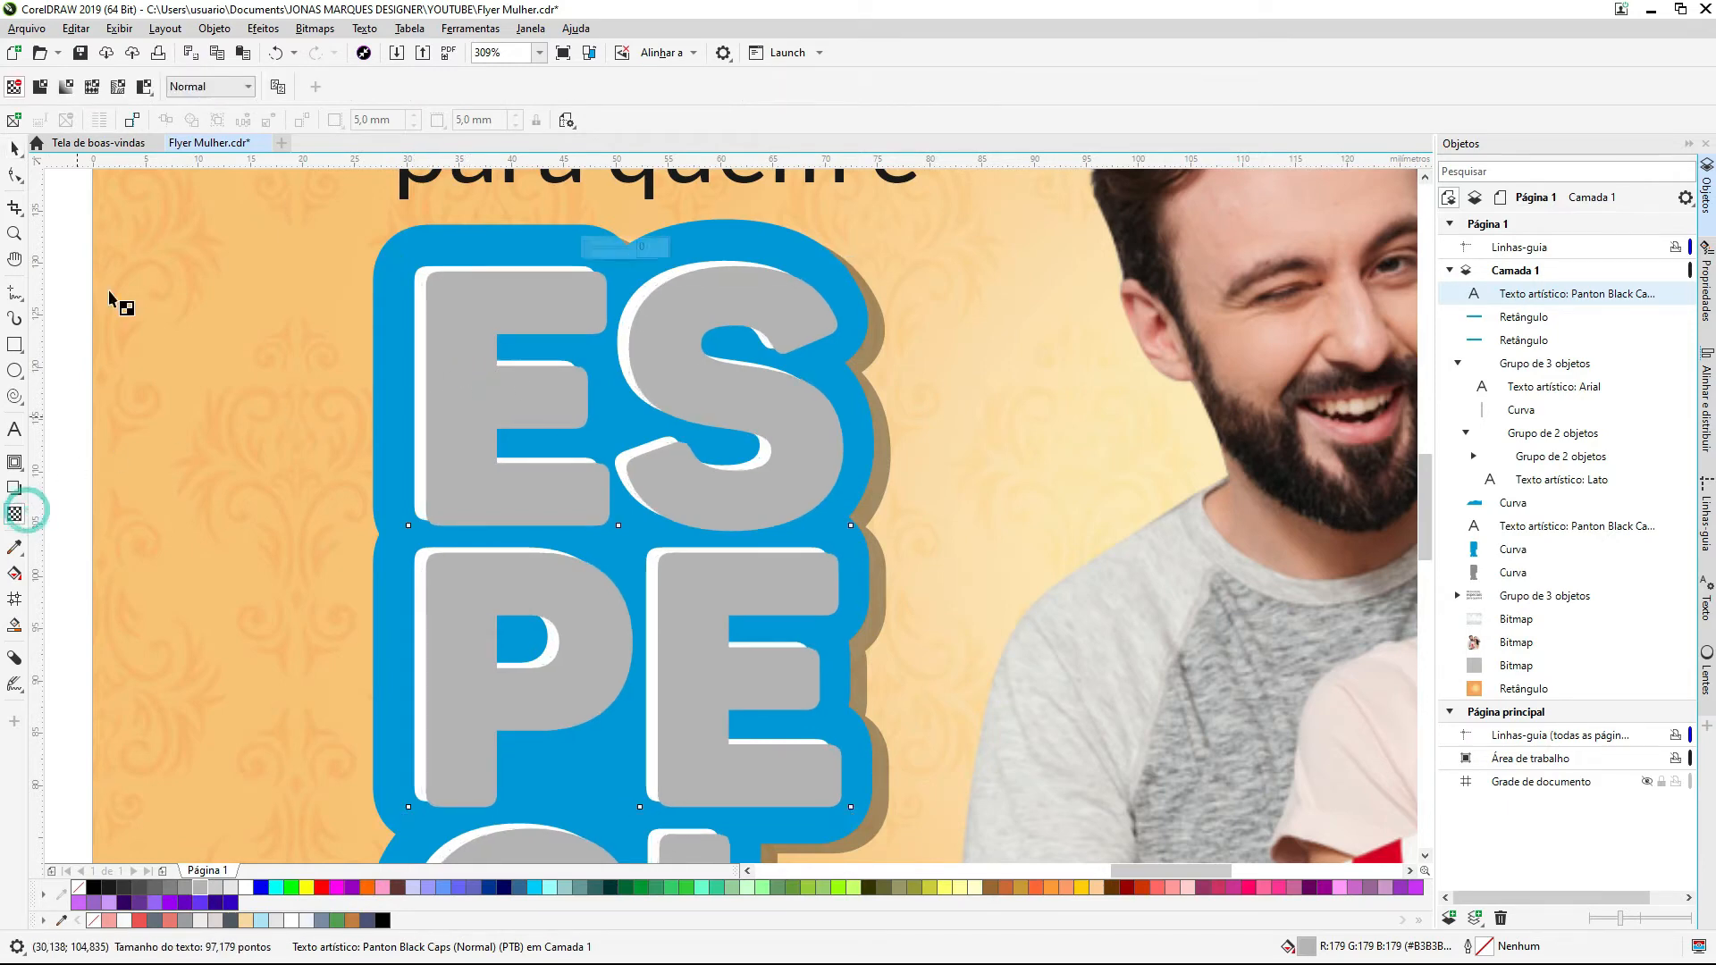
left_click(203, 86)
left_click(198, 179)
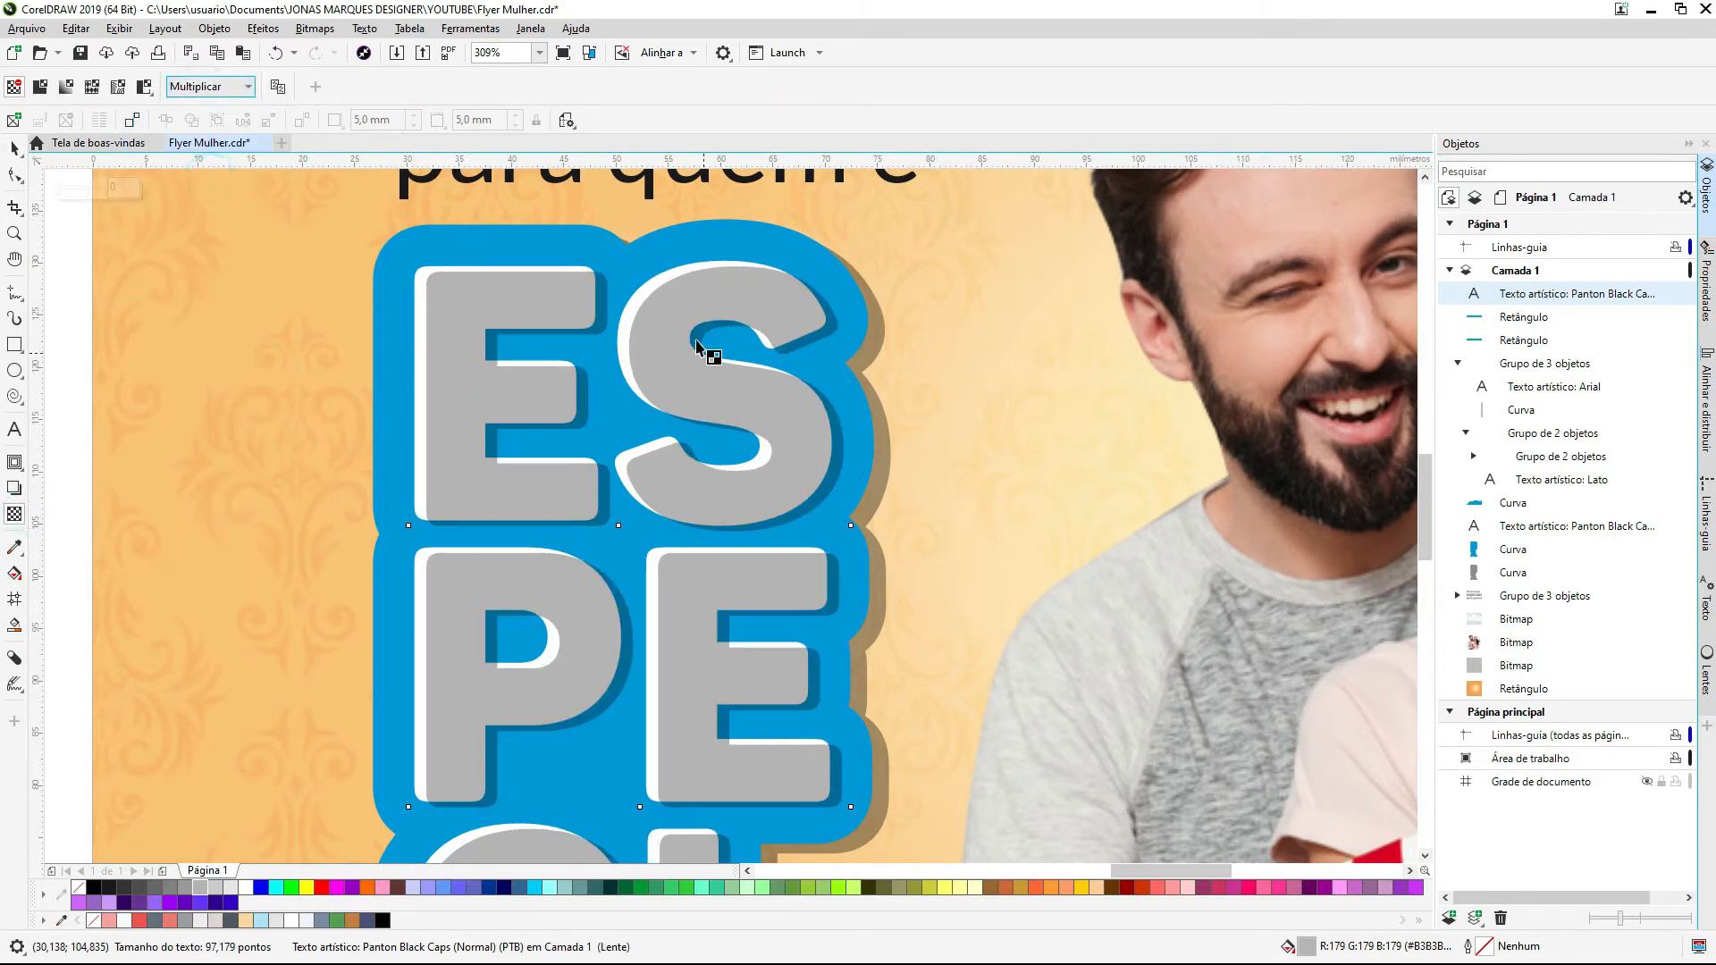
key("space")
Step: Duplicate the original white ESPECIAL text in place so the copy lies above the gray shadow text
left_click(654, 280)
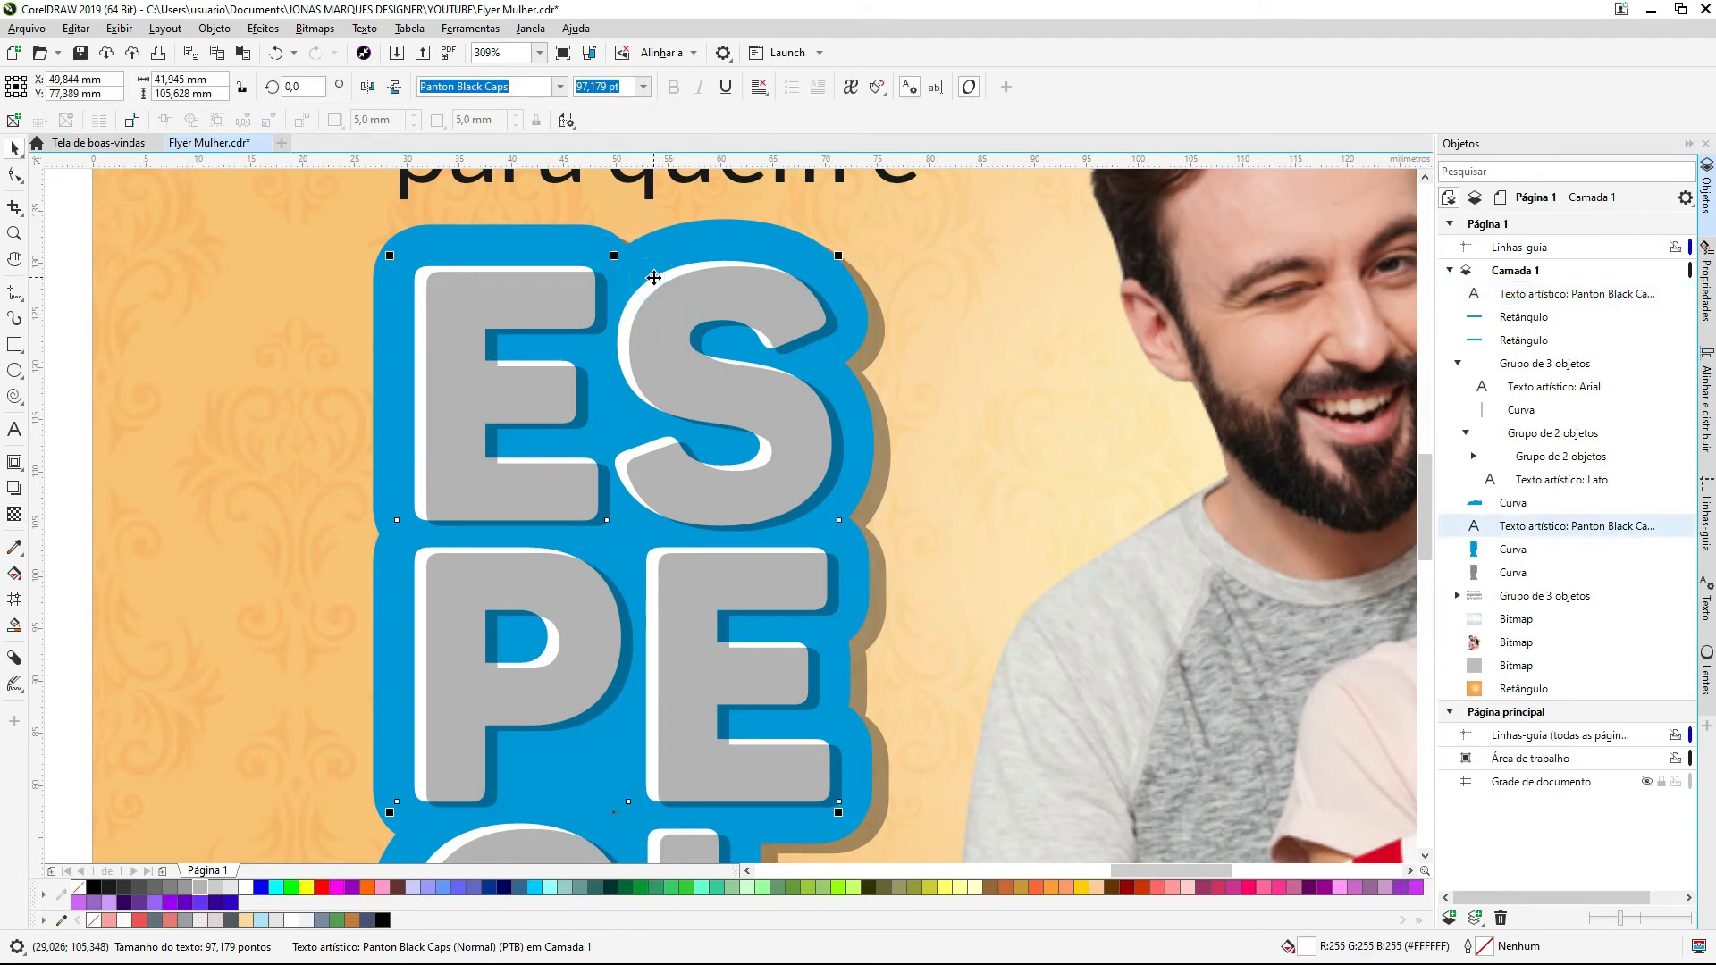
key("plus")
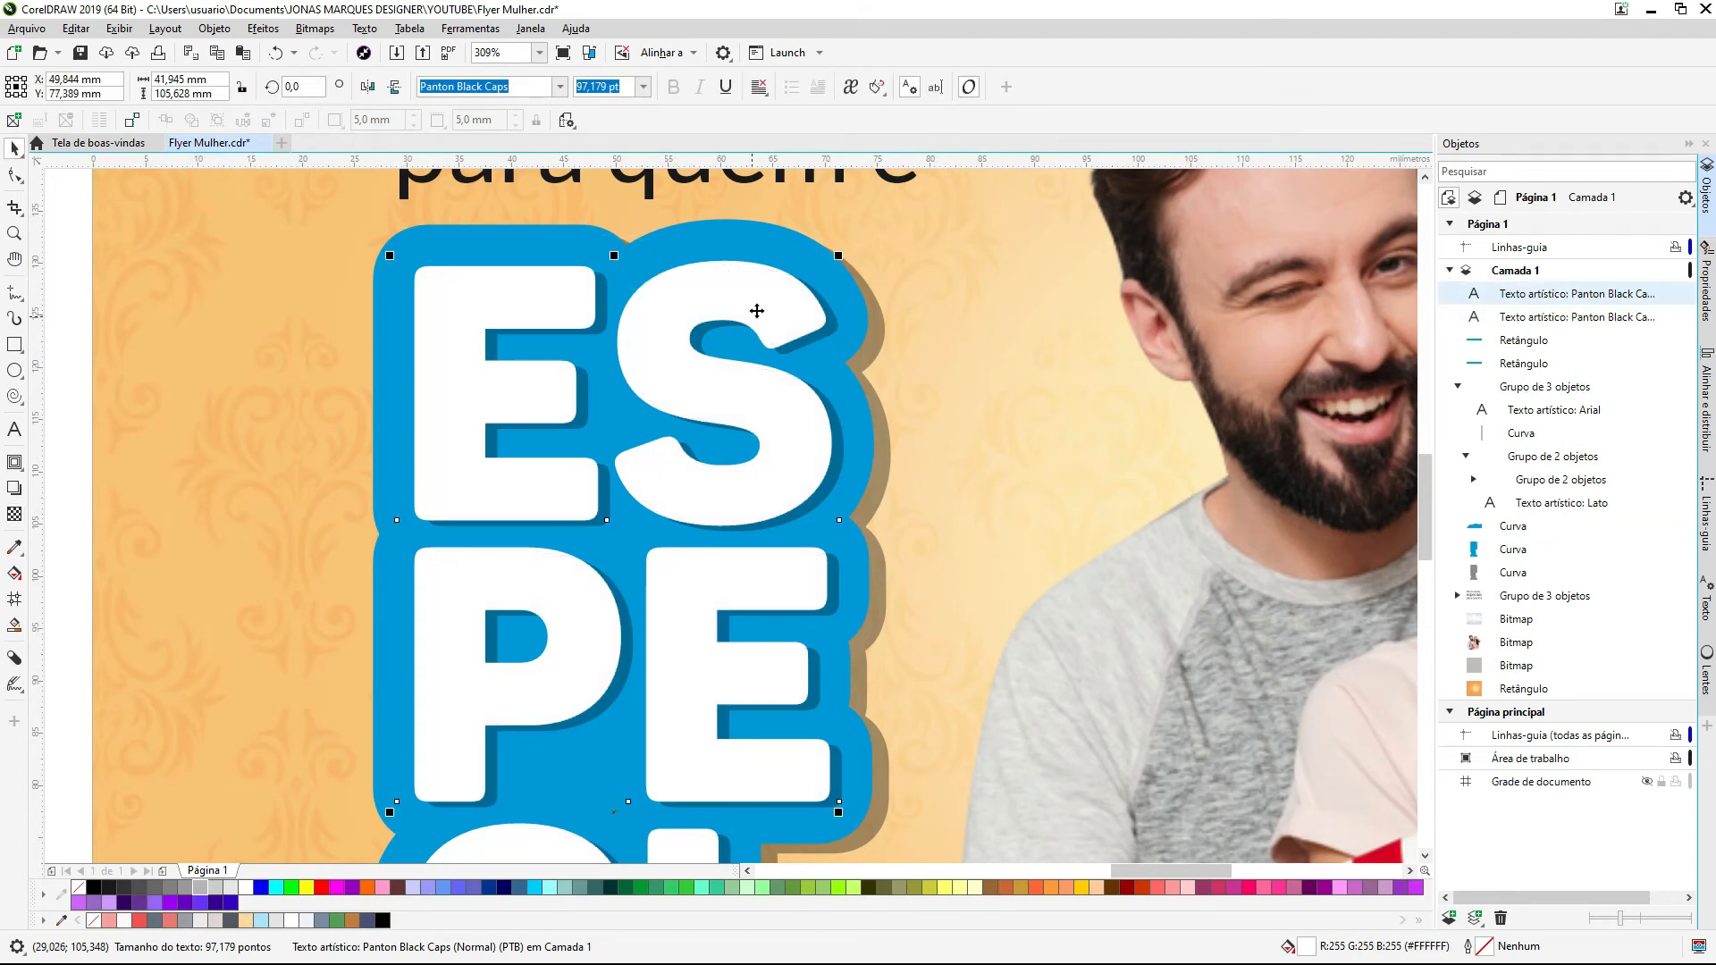
scroll(753, 316, "down", 2)
left_click(203, 498)
left_click(765, 383)
scroll(590, 520, "down", 2)
left_click_drag(1077, 173, 435, 691)
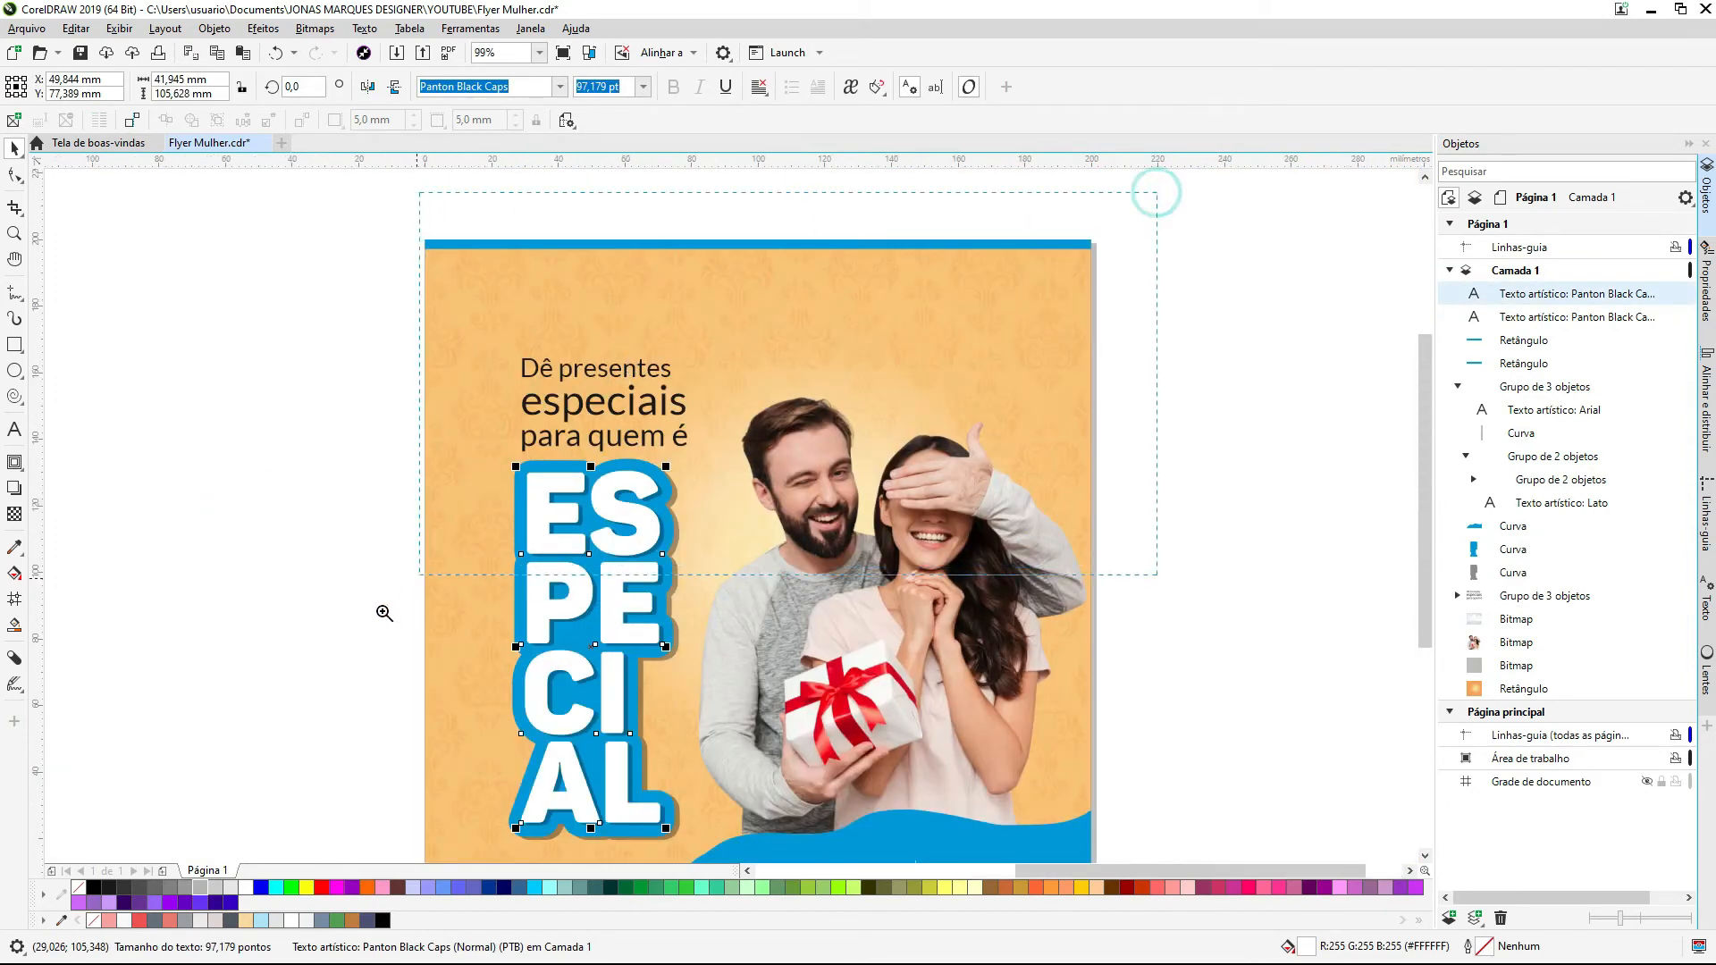
left_click(756, 416)
Step: Draw a white-filled rectangle about 47.8 × 27.3 mm above the slogan, just below the blue upper strip
key("F6")
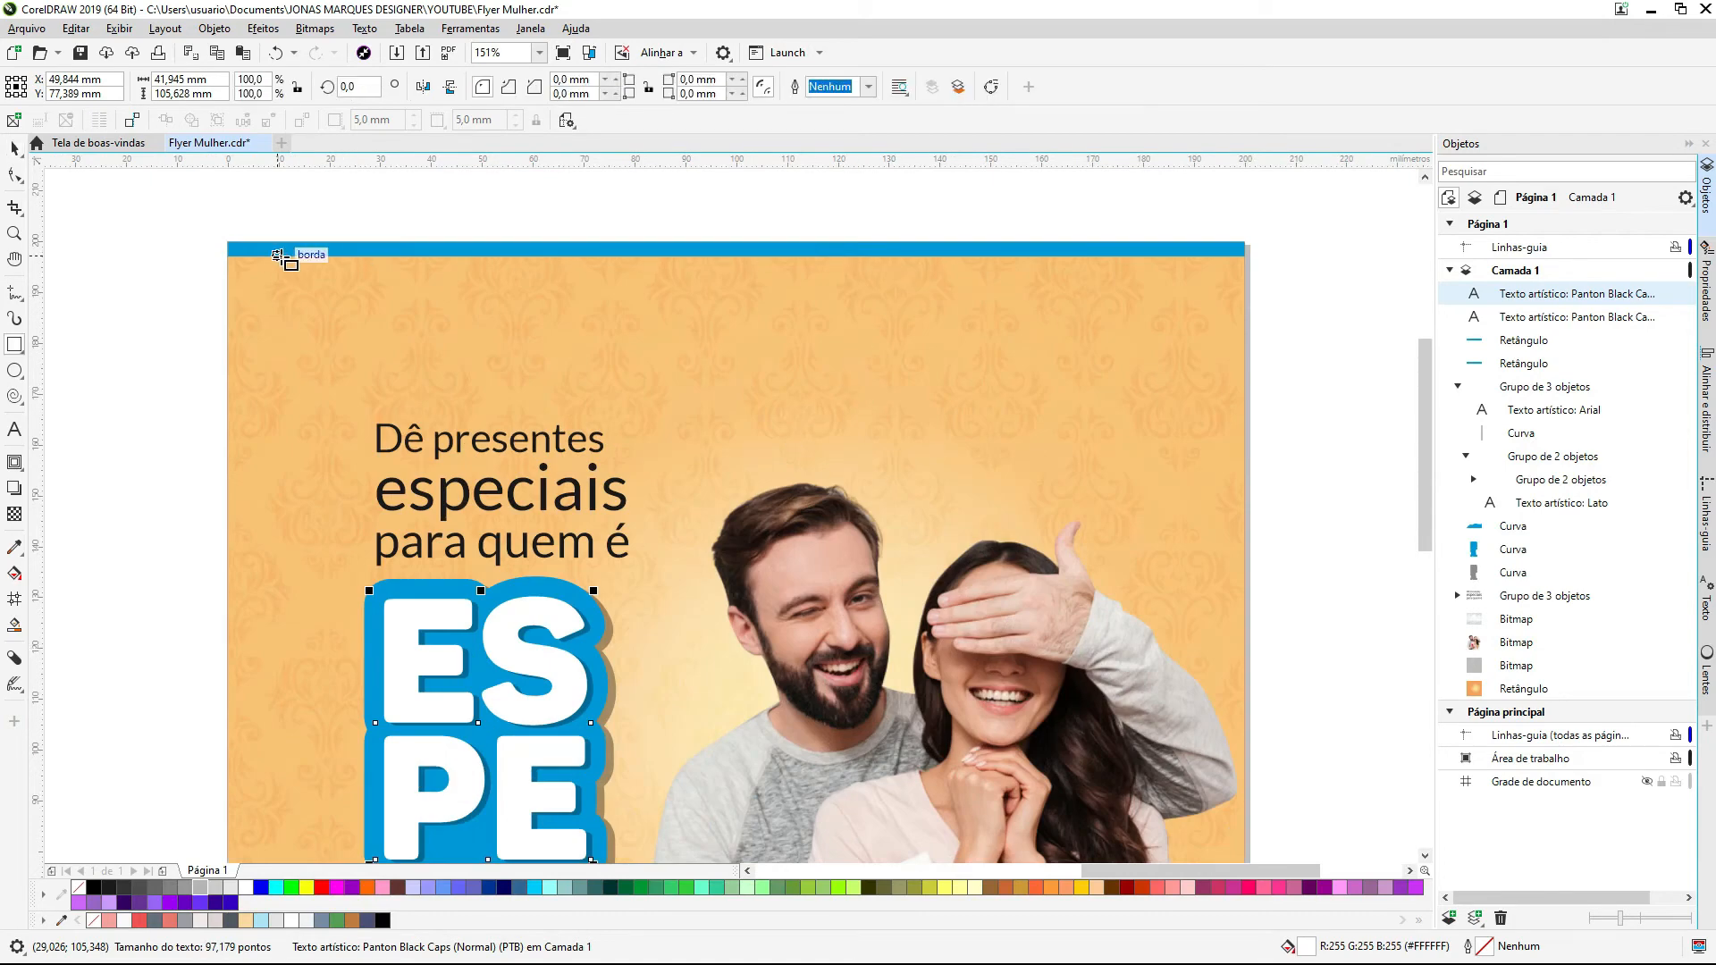
left_click_drag(371, 256, 614, 396)
key("space")
left_click(245, 888)
key("space")
scroll(627, 358, "down", 3)
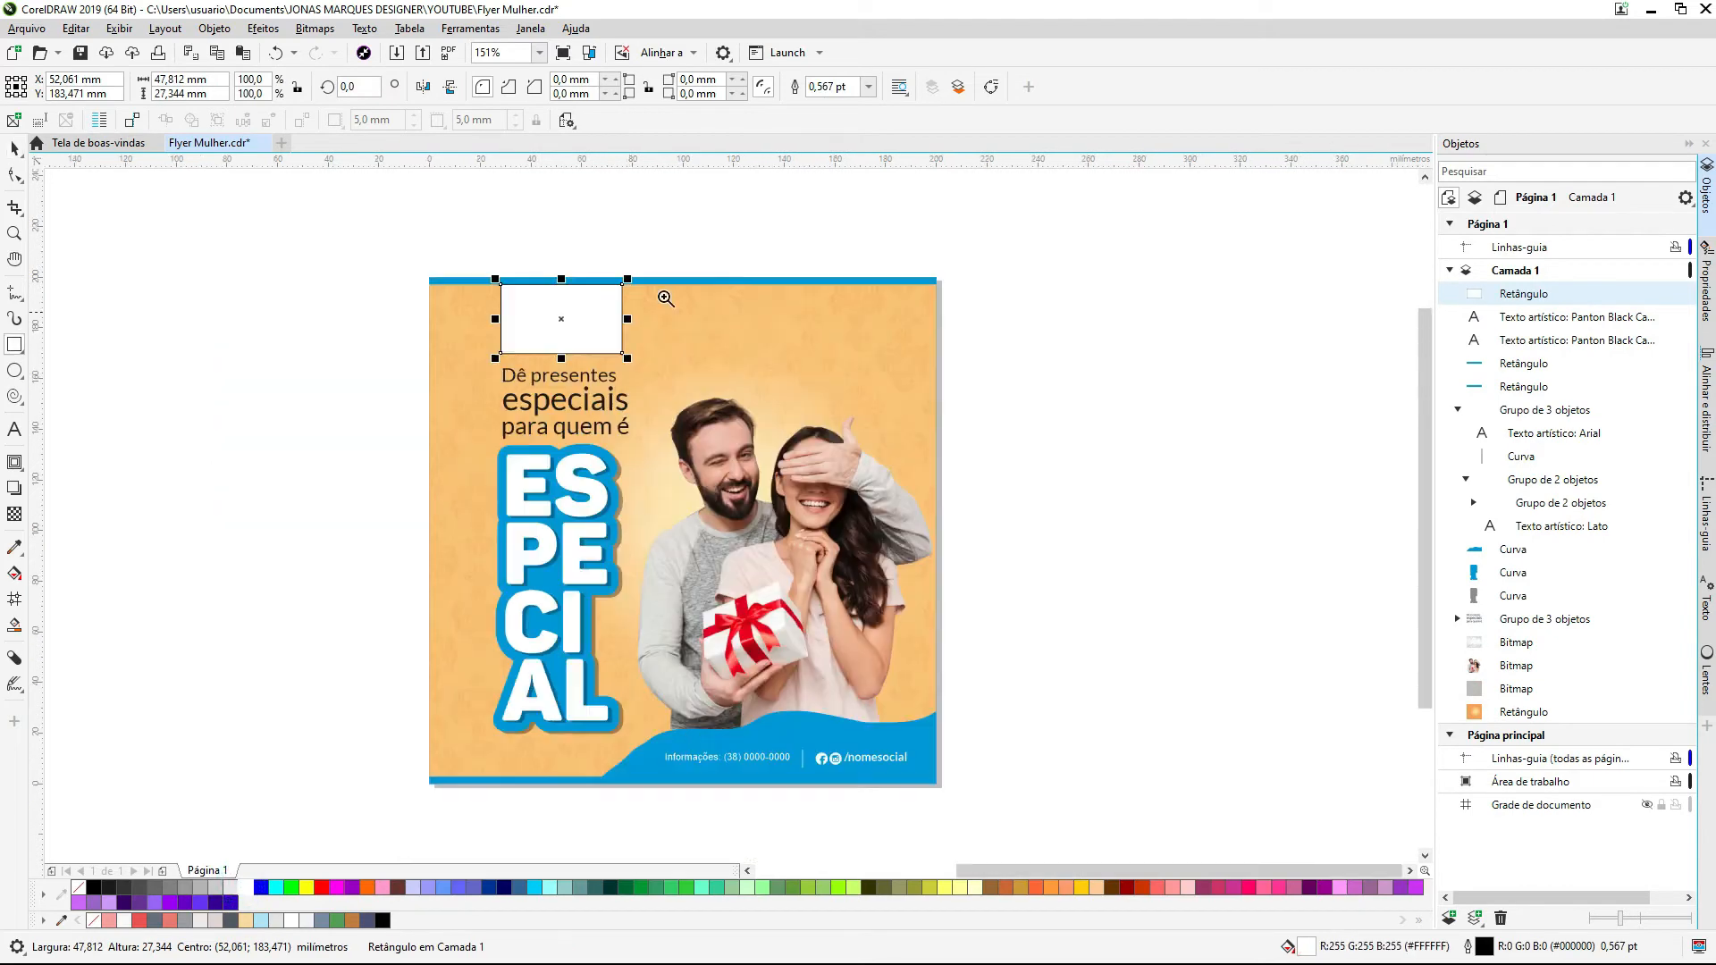
scroll(578, 582, "up", 2)
key("space")
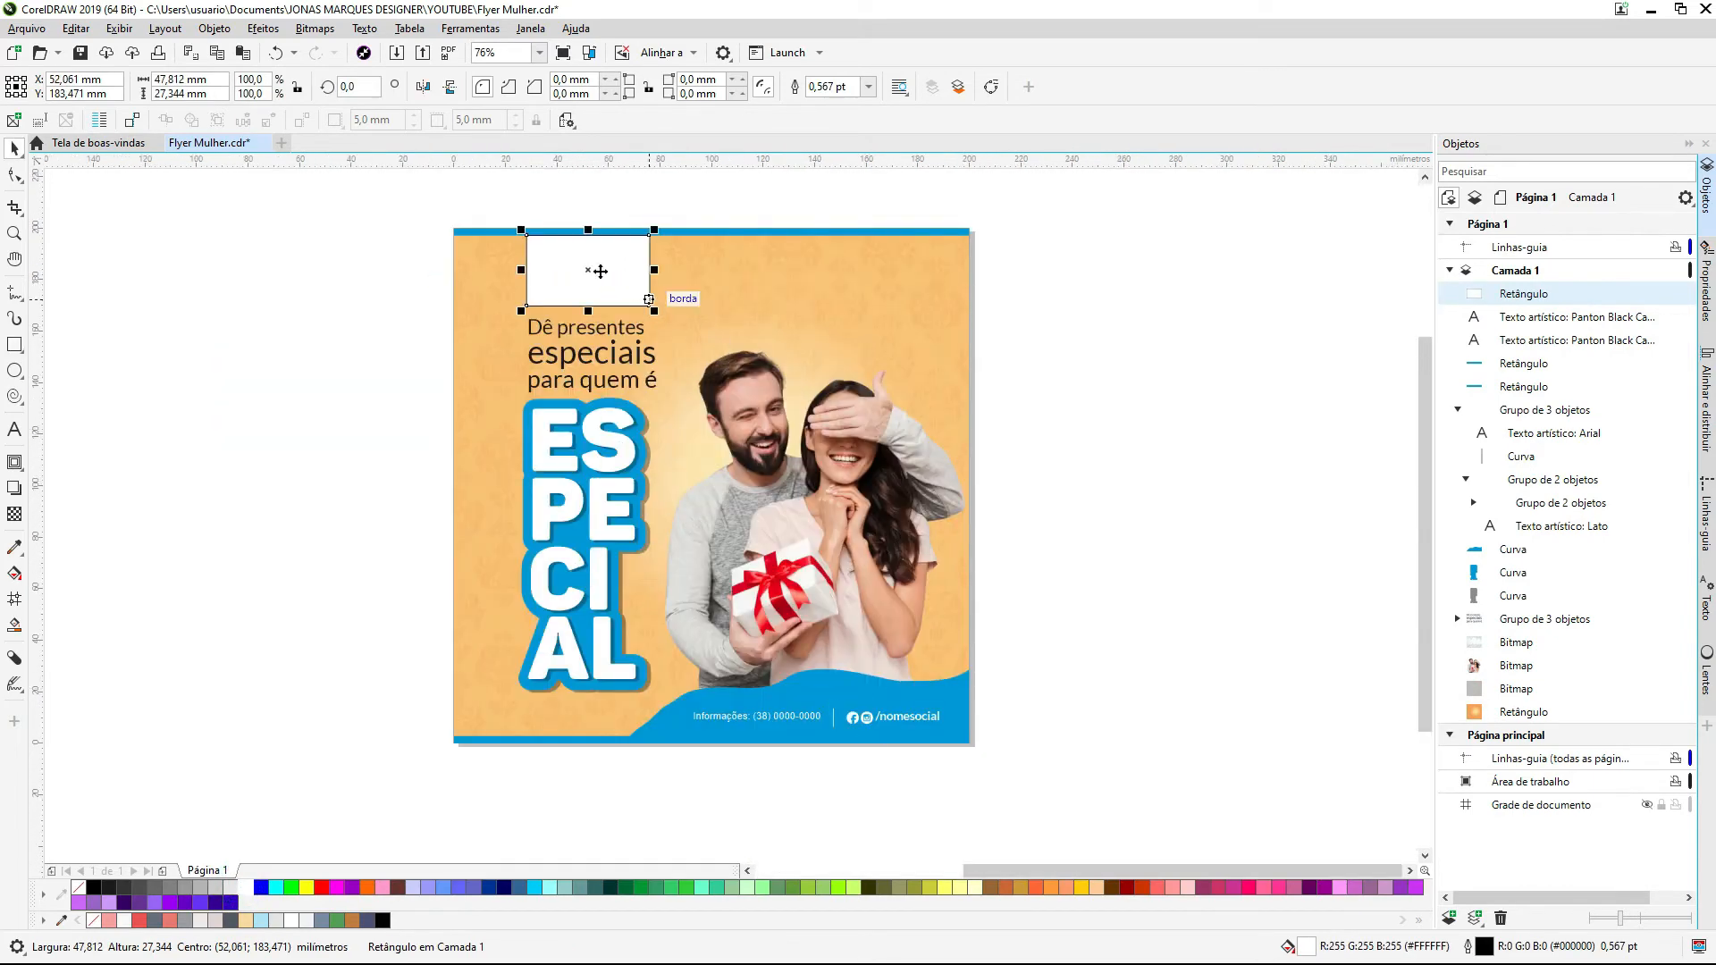
mouse_move(630, 262)
left_mouse_down()
mouse_move(901, 297)
mouse_move(618, 280)
left_mouse_up()
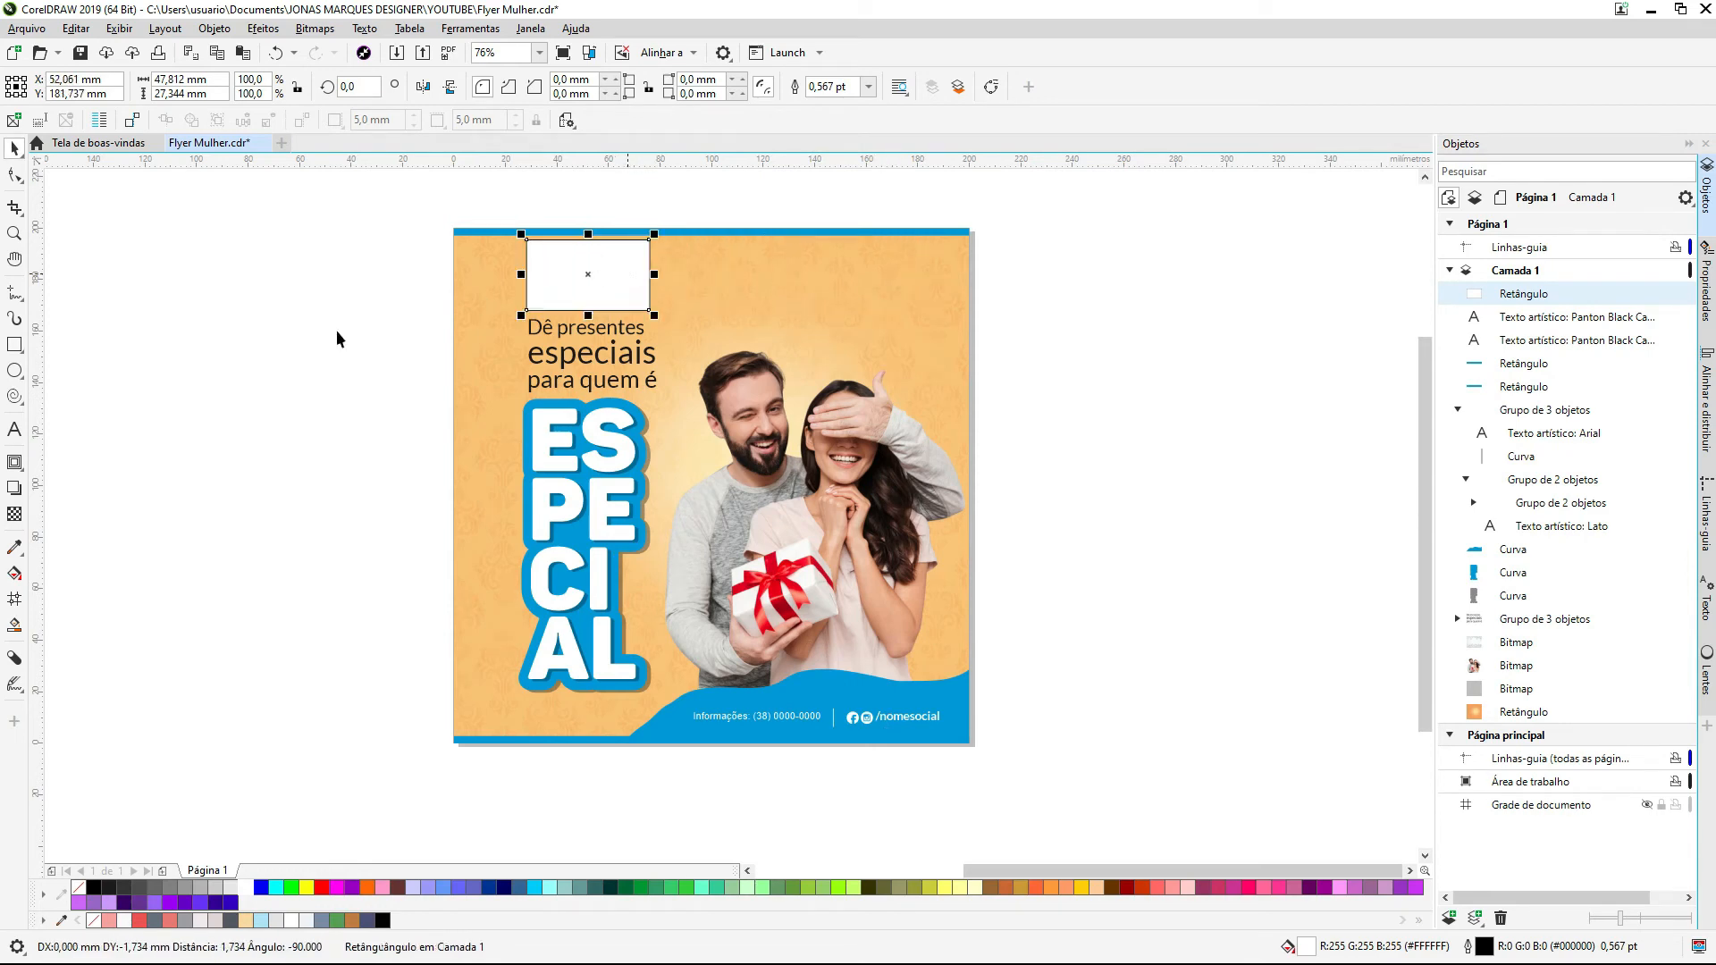
left_click(226, 396)
Step: Place a vertical guideline at about X 102.5 mm and move the white rectangle about 107.9 mm to the right
left_click_drag(35, 362, 716, 519)
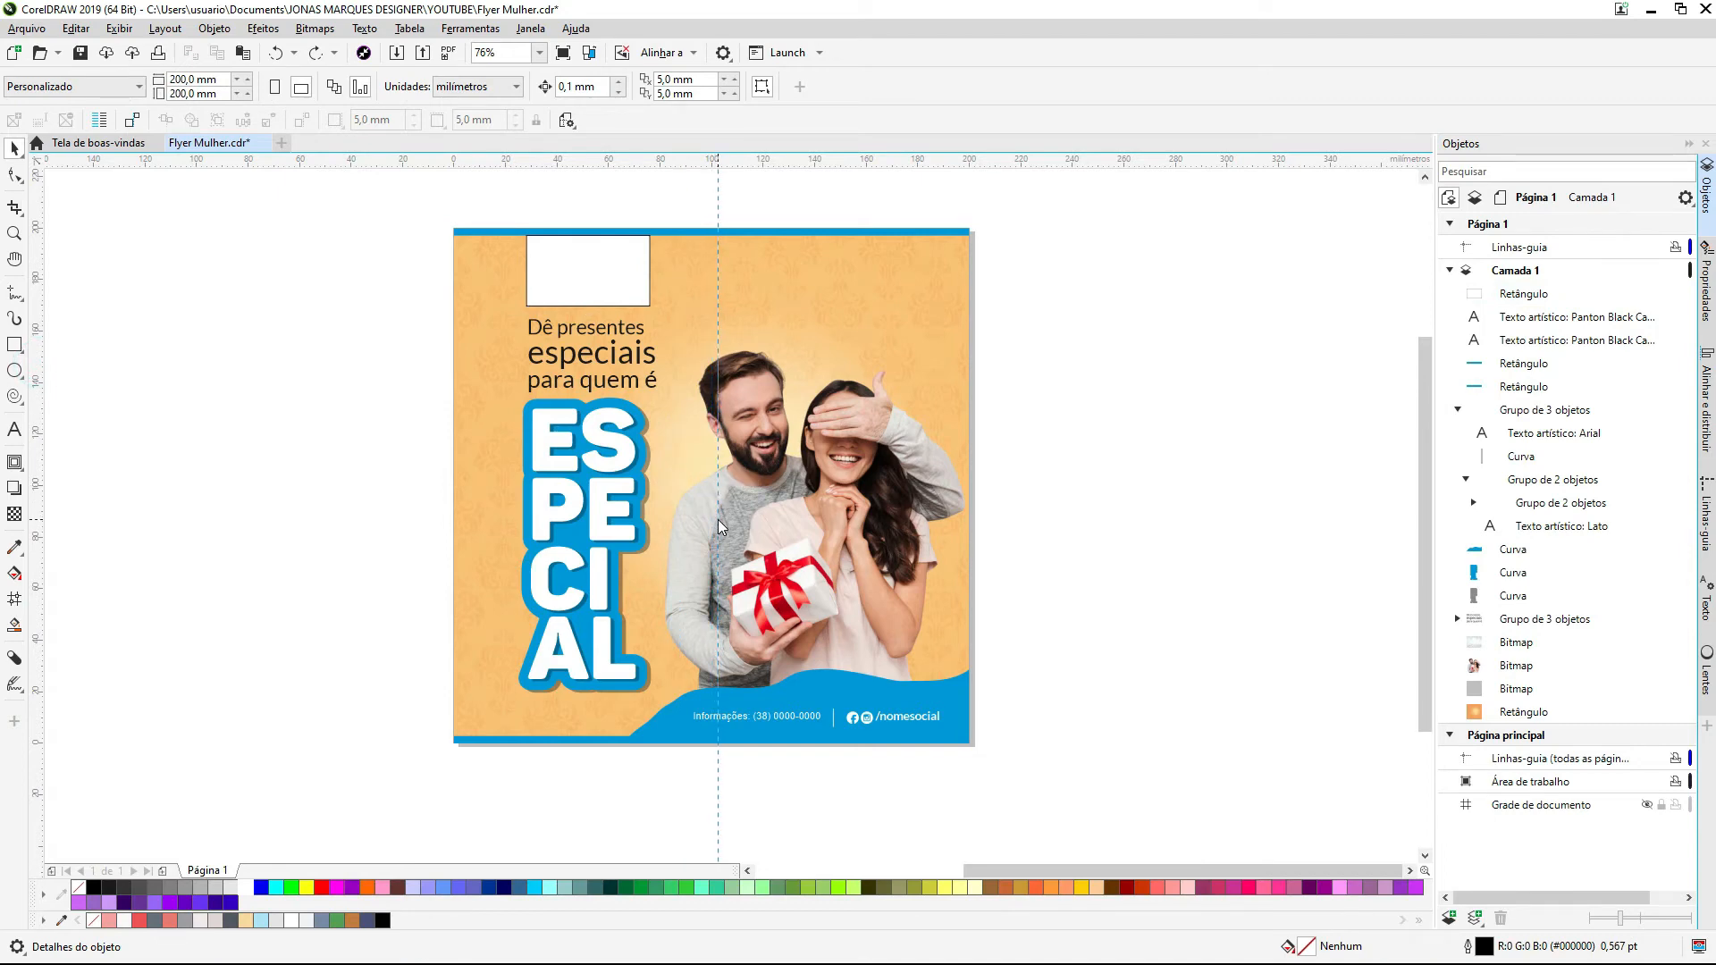
left_click(716, 522)
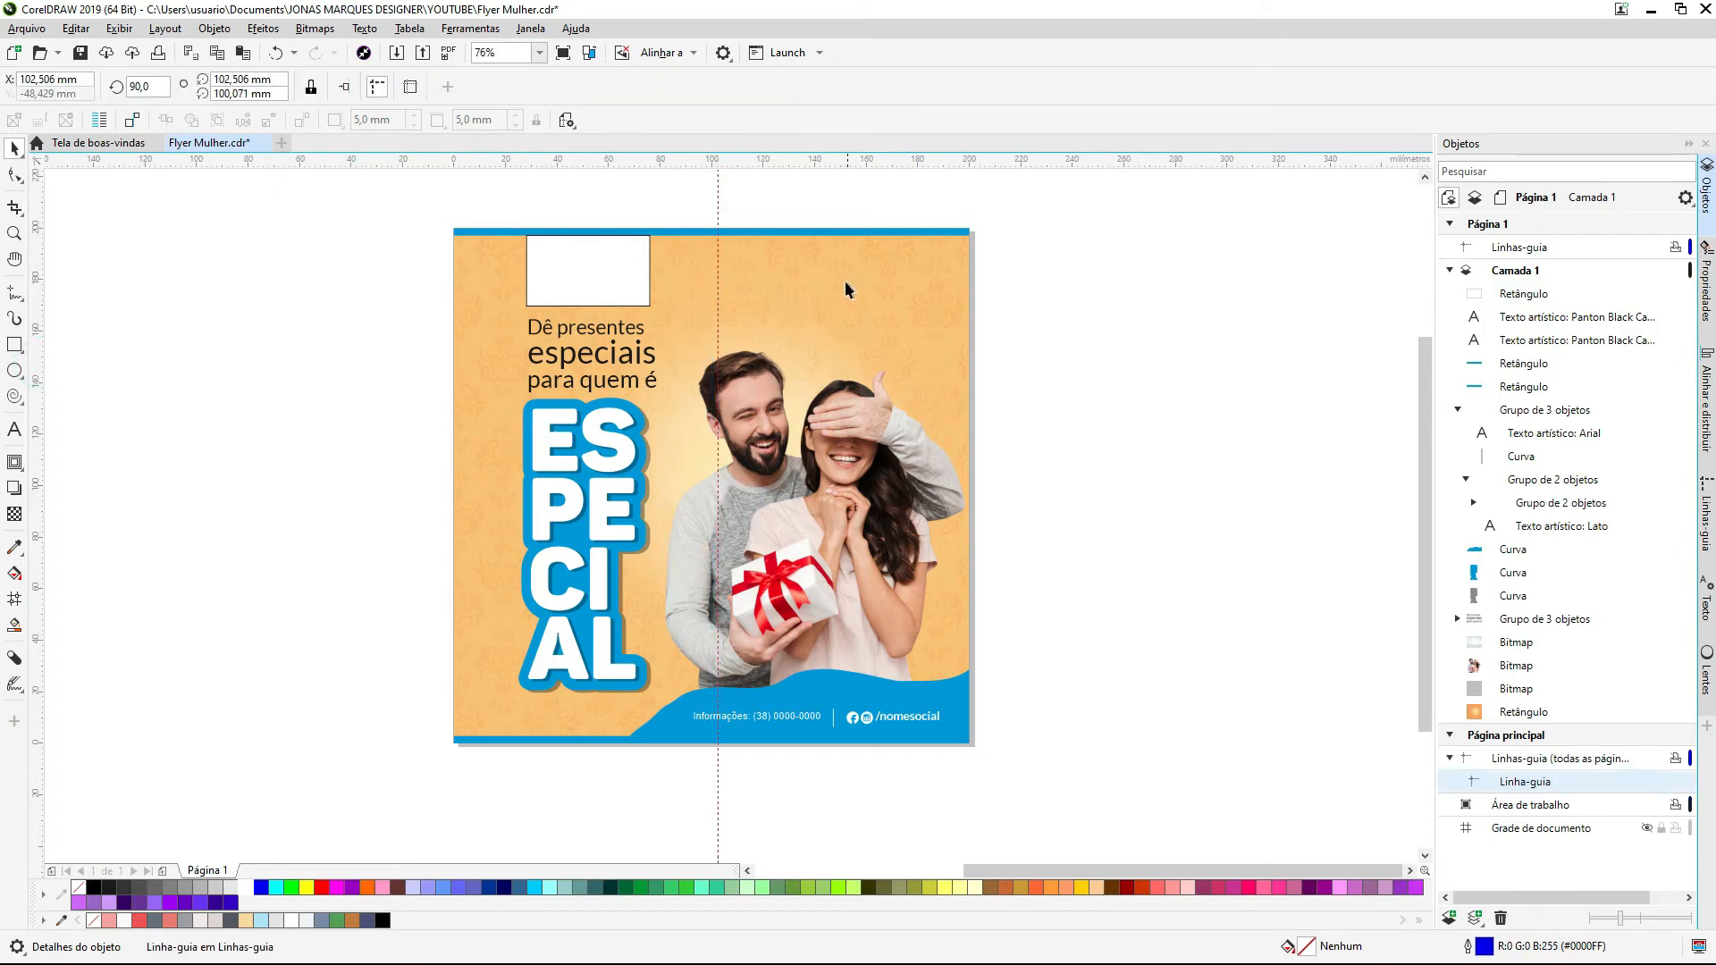
left_click(608, 271)
left_click_drag(573, 277, 869, 303)
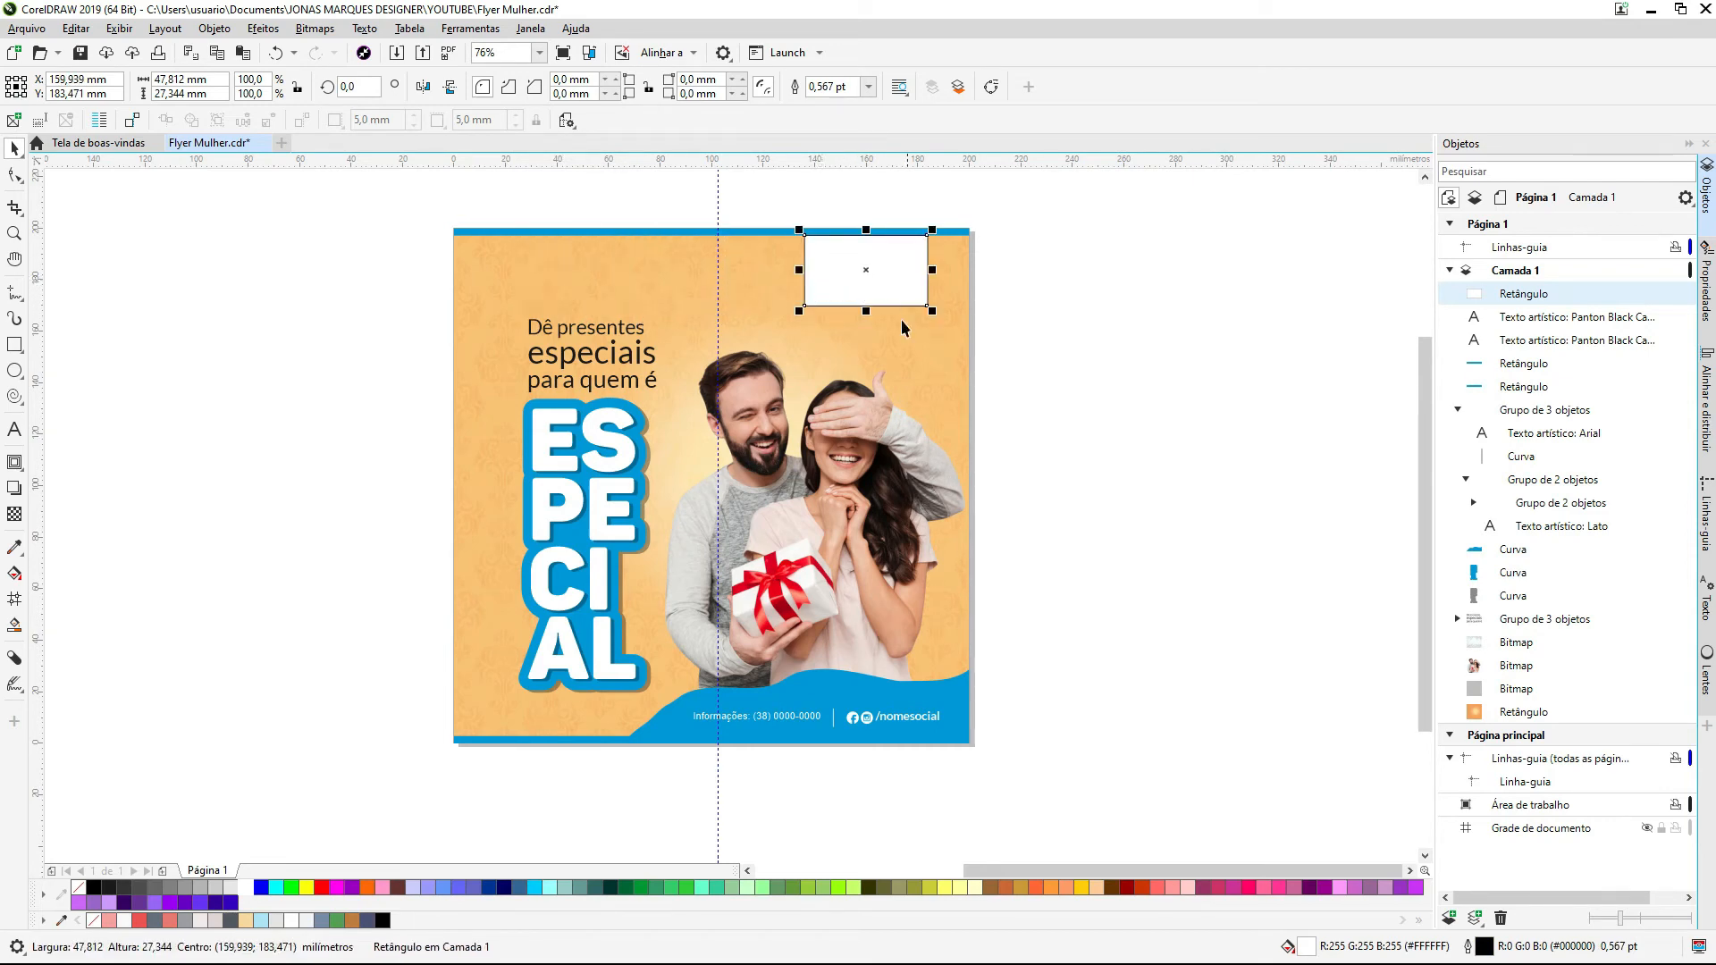
Step: Convert the white rectangle to curves, add a node mid-way on its lower edge, and pull it about 10.3 mm down into a point
scroll(929, 231, "up", 3)
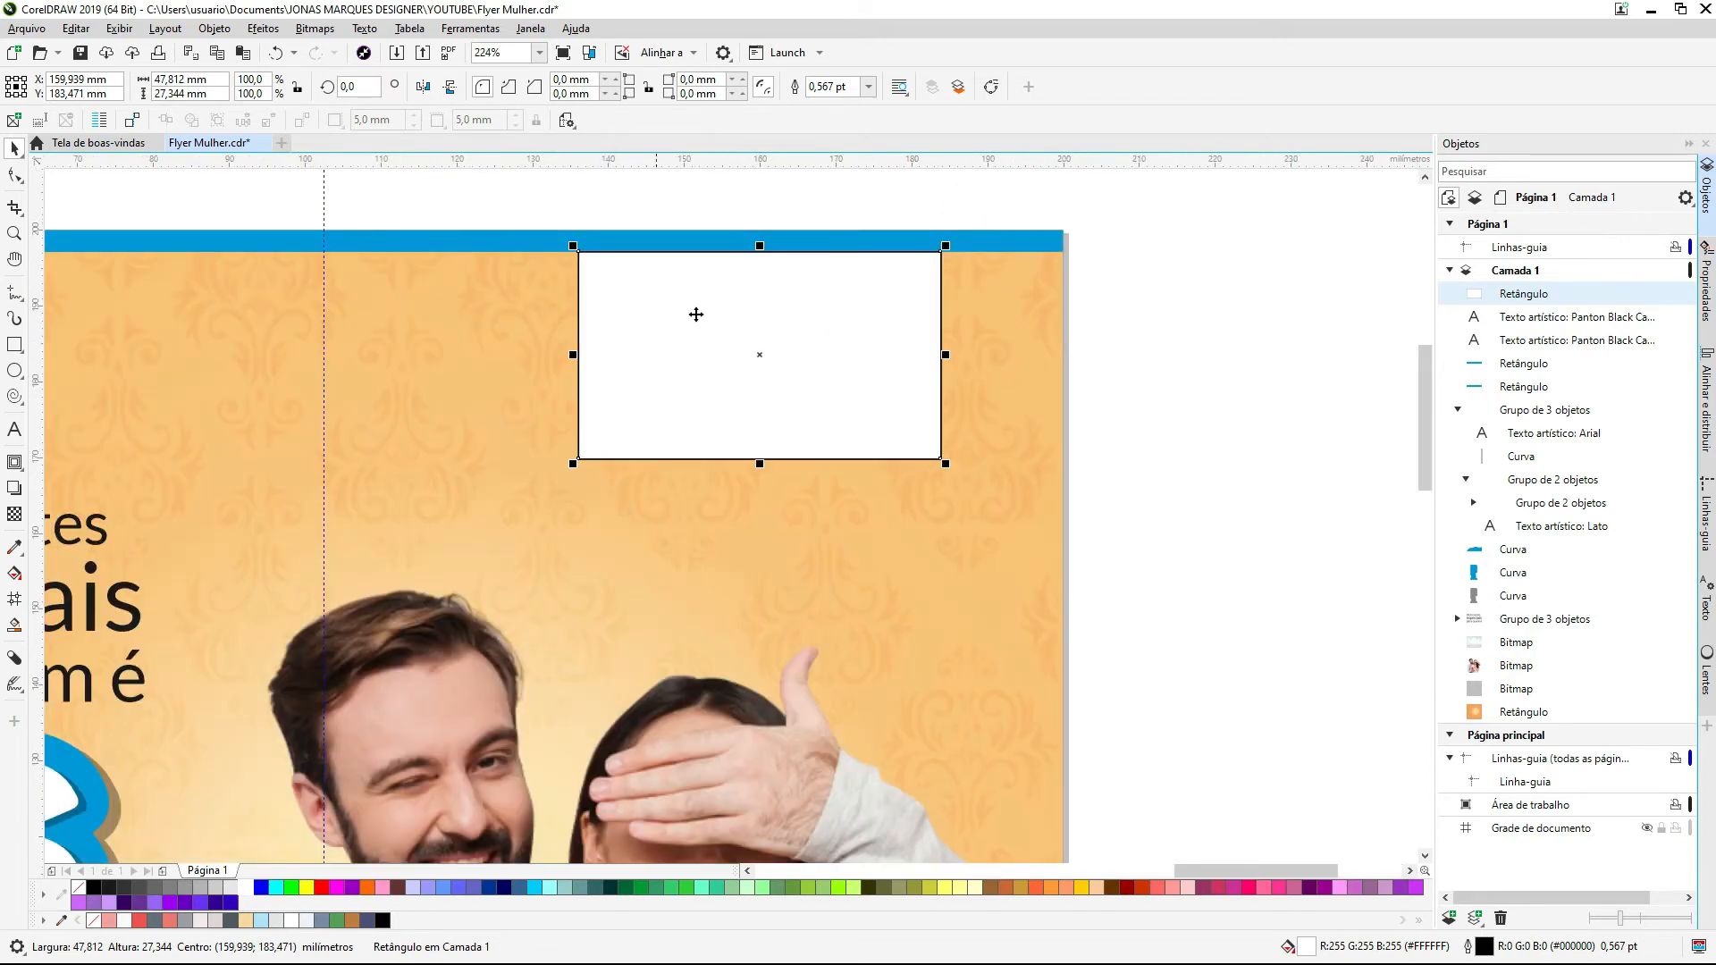
left_click(786, 237)
left_click(751, 331)
key("ctrl+q")
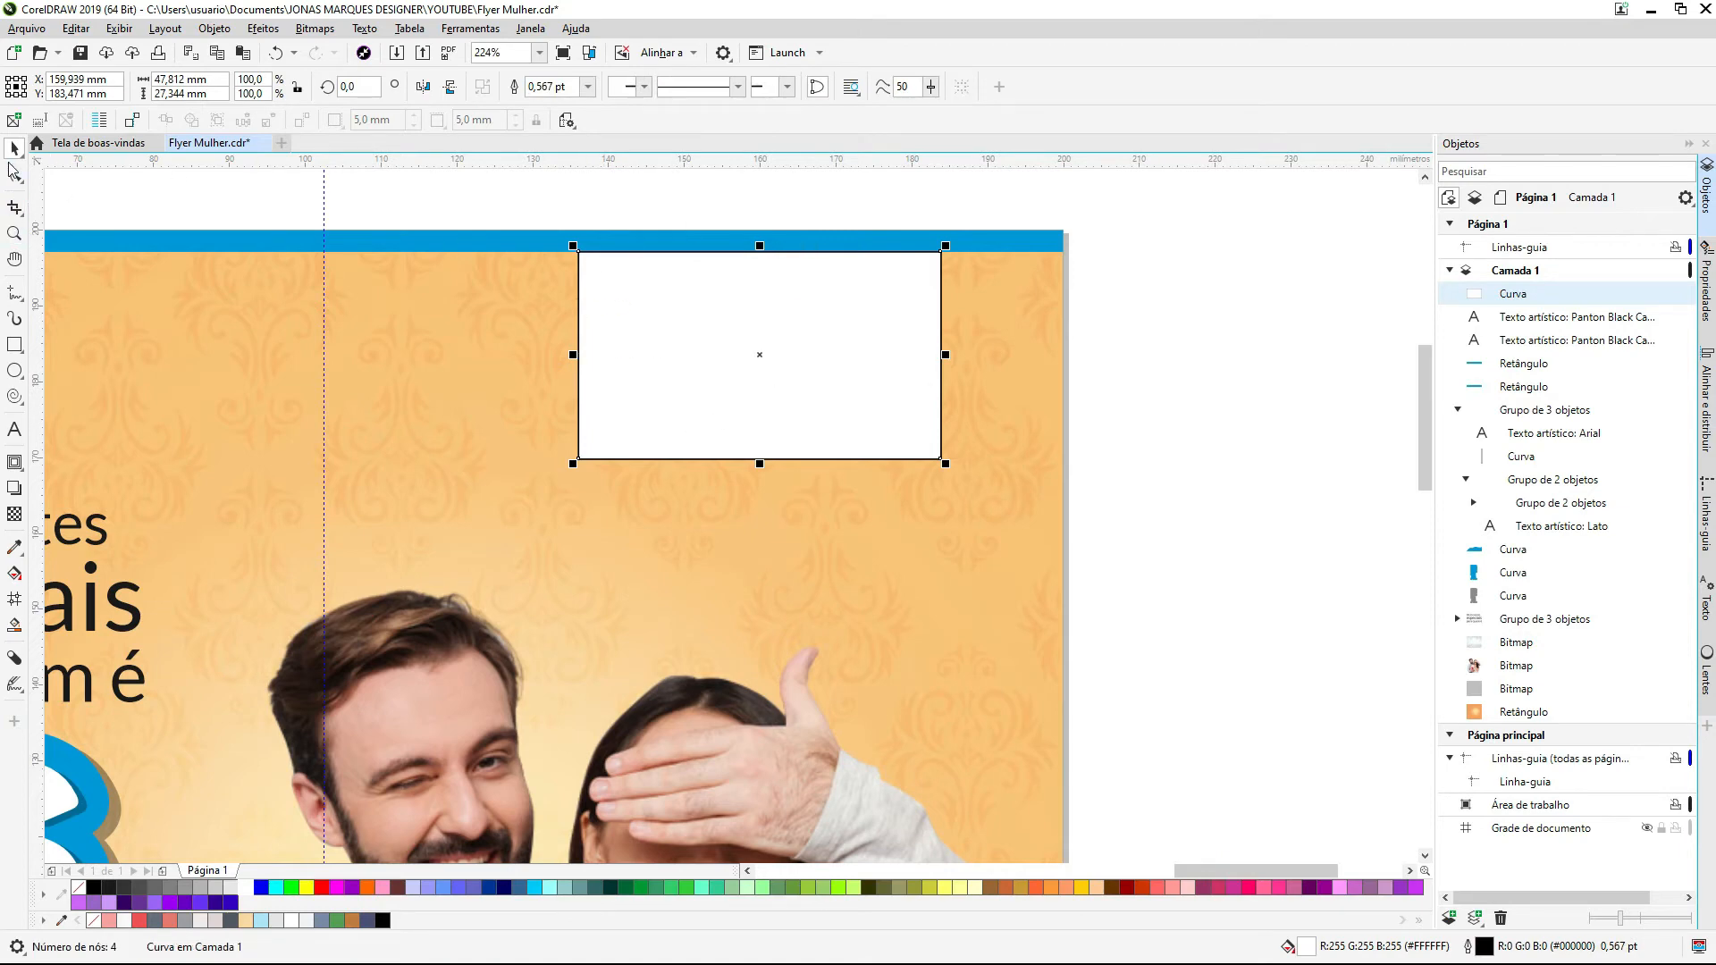
key("F10")
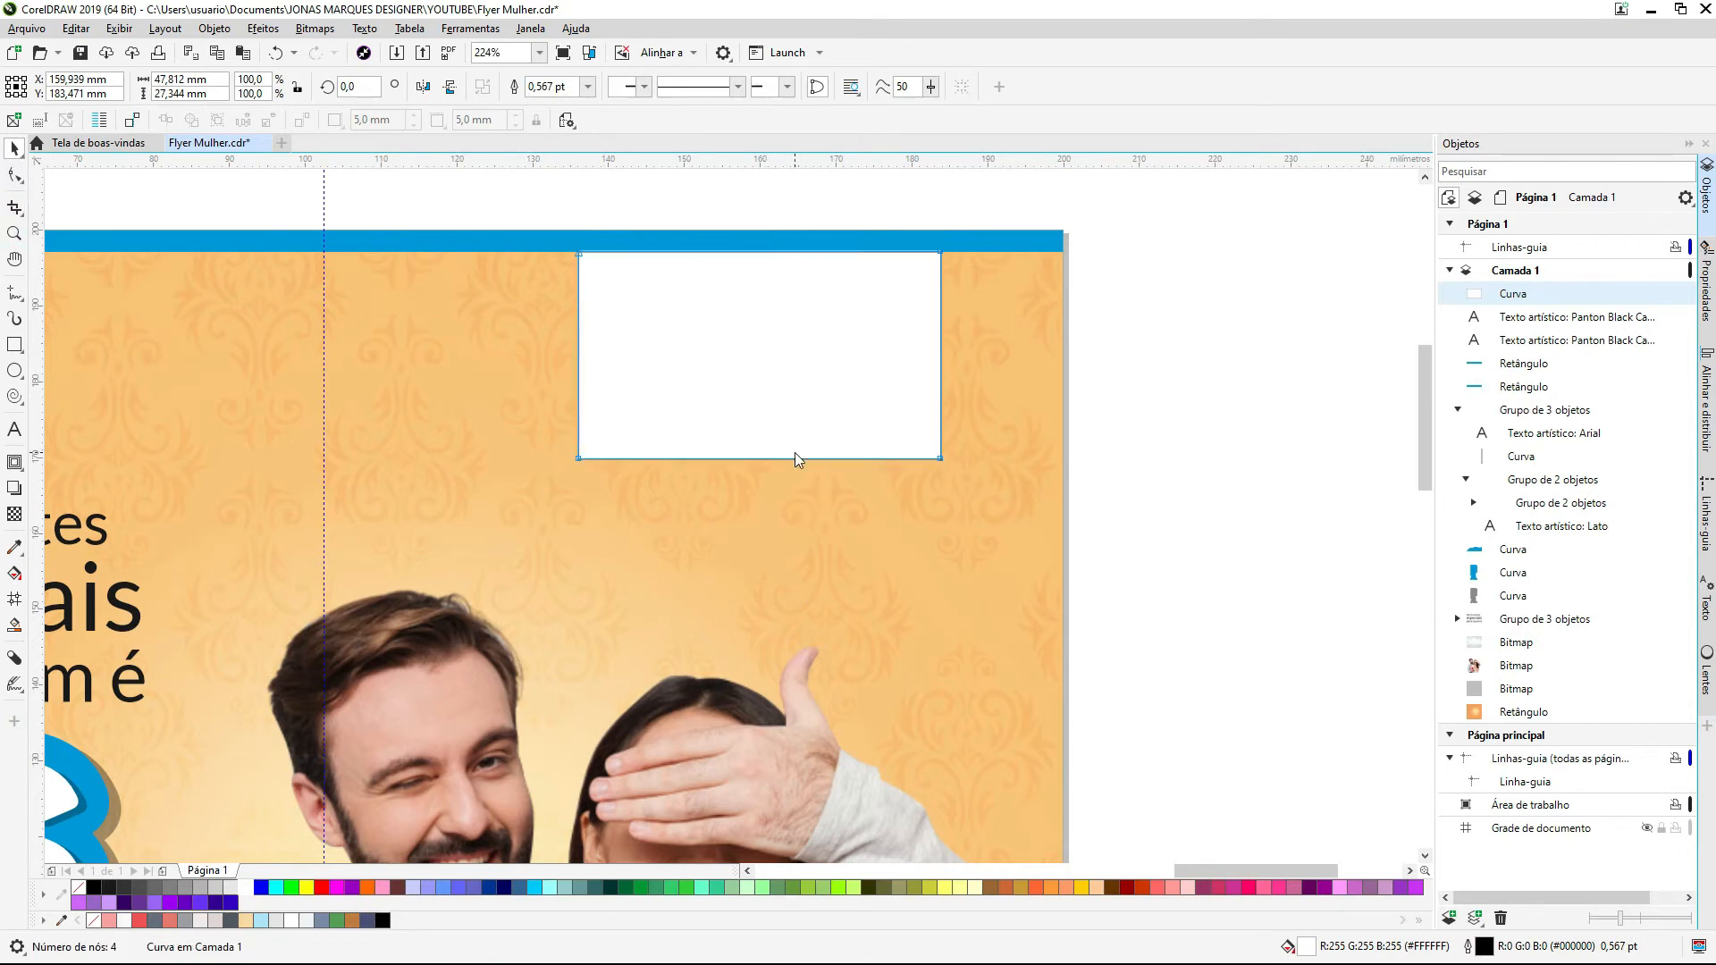
double_click(761, 457)
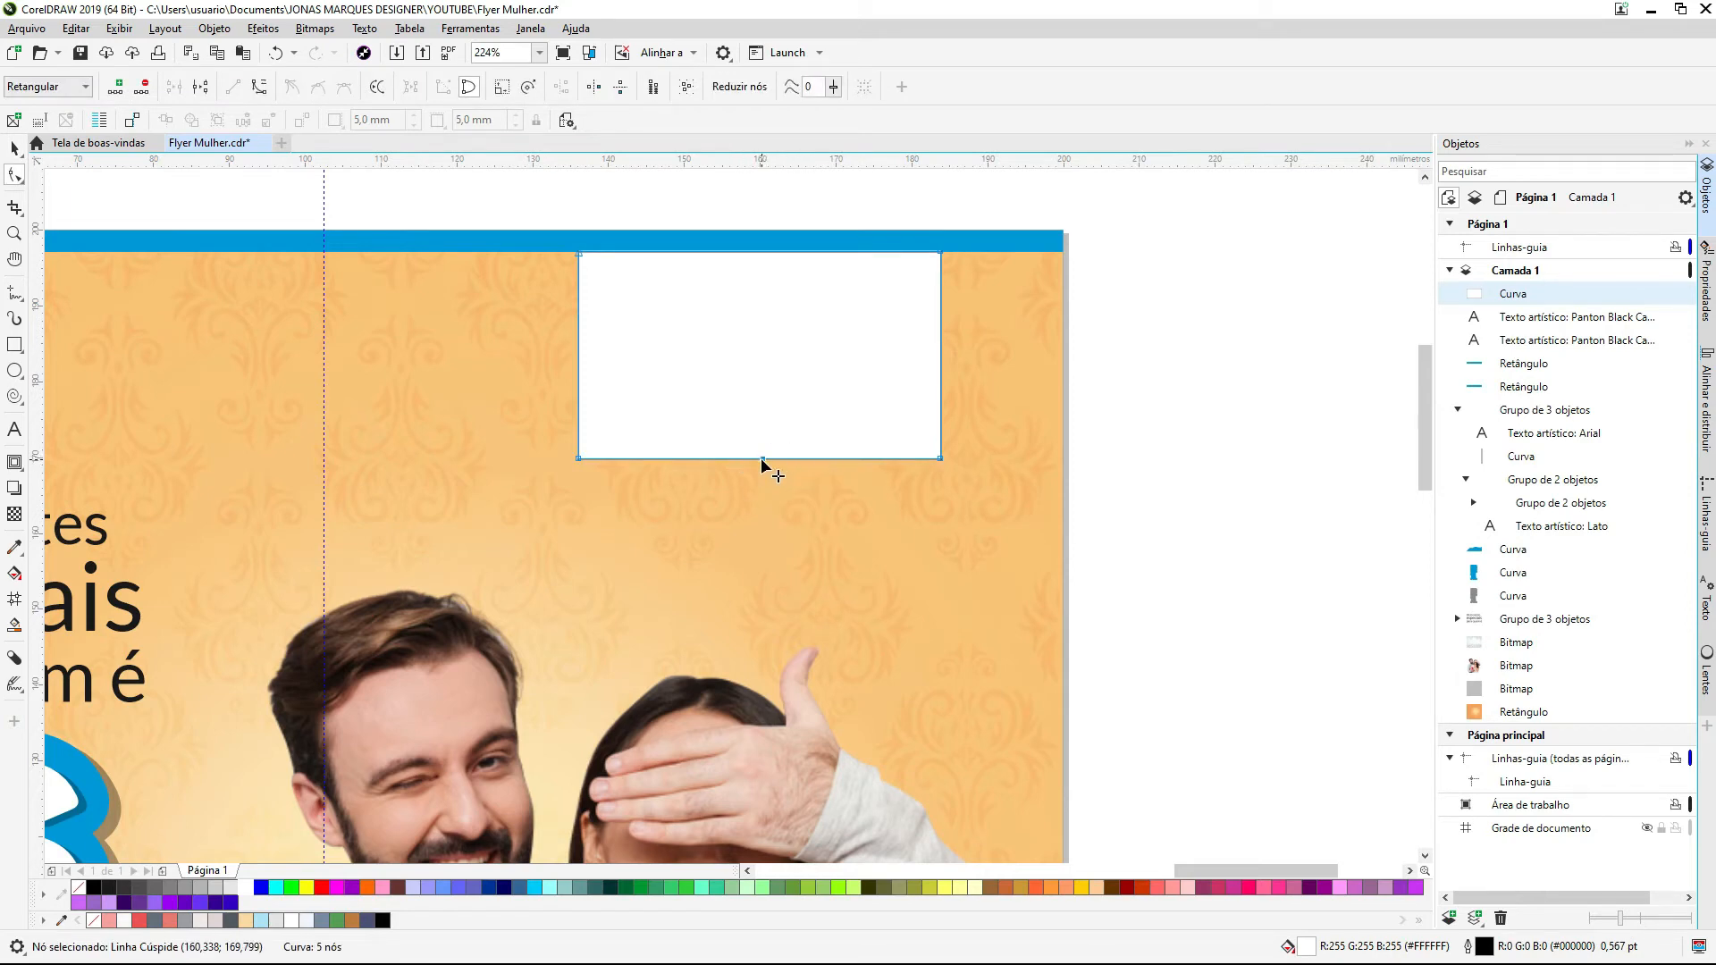
left_click_drag(761, 458, 763, 535)
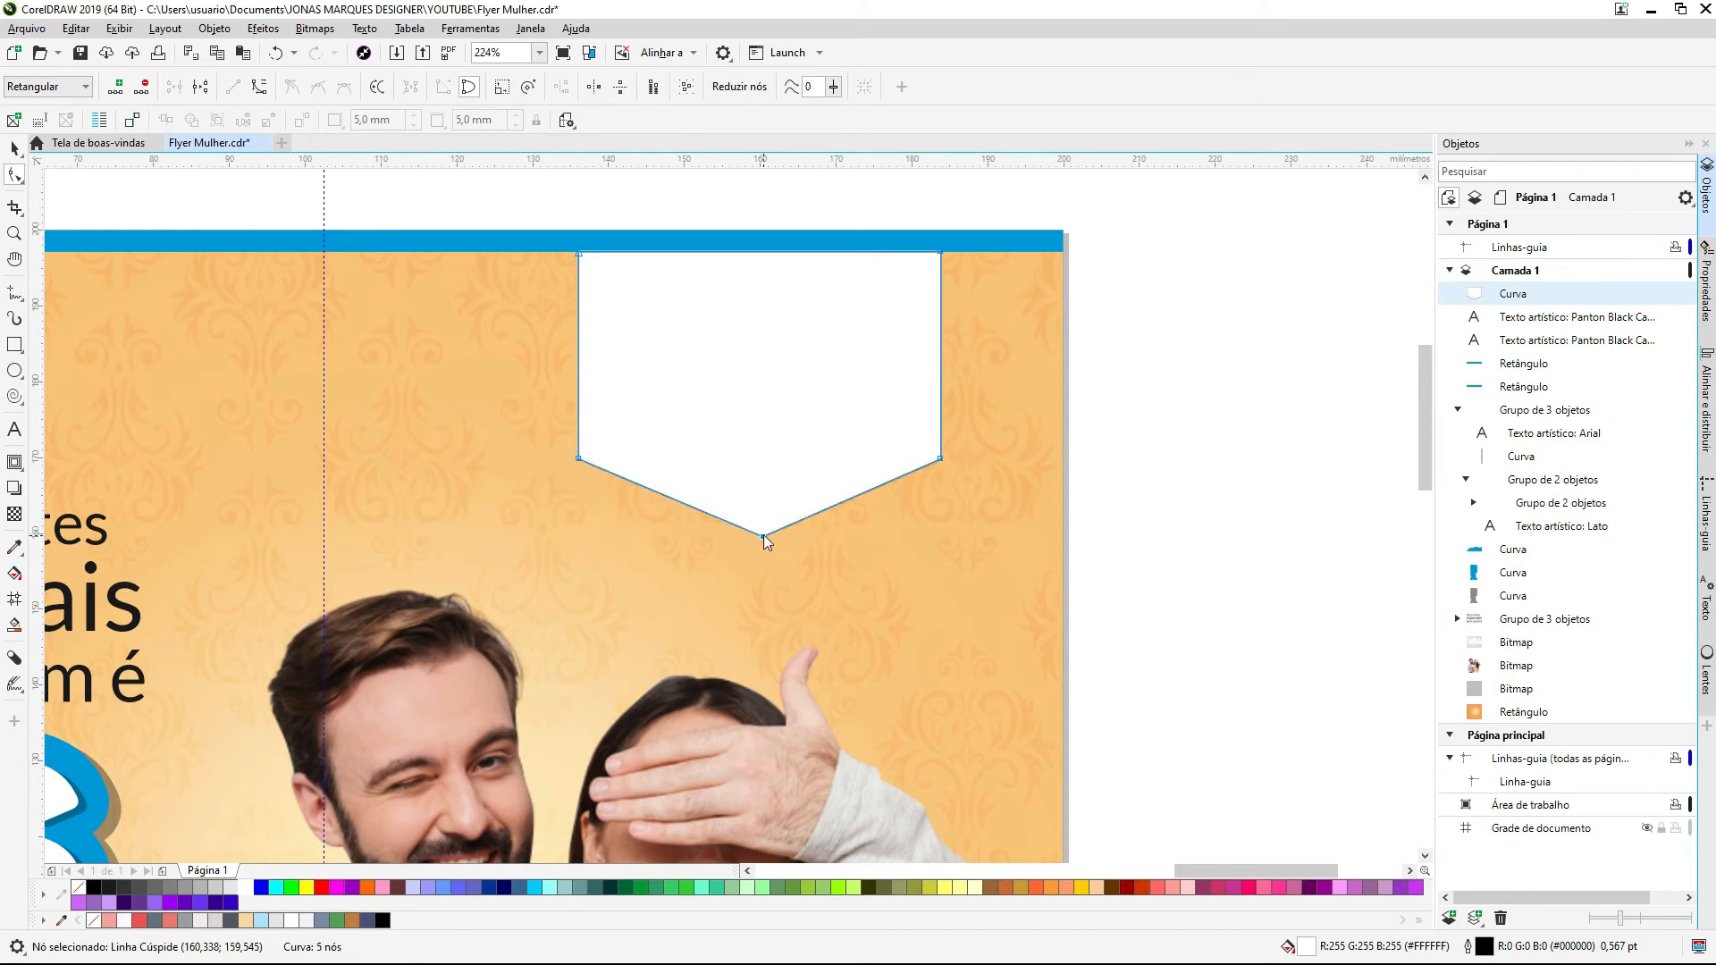
key("space")
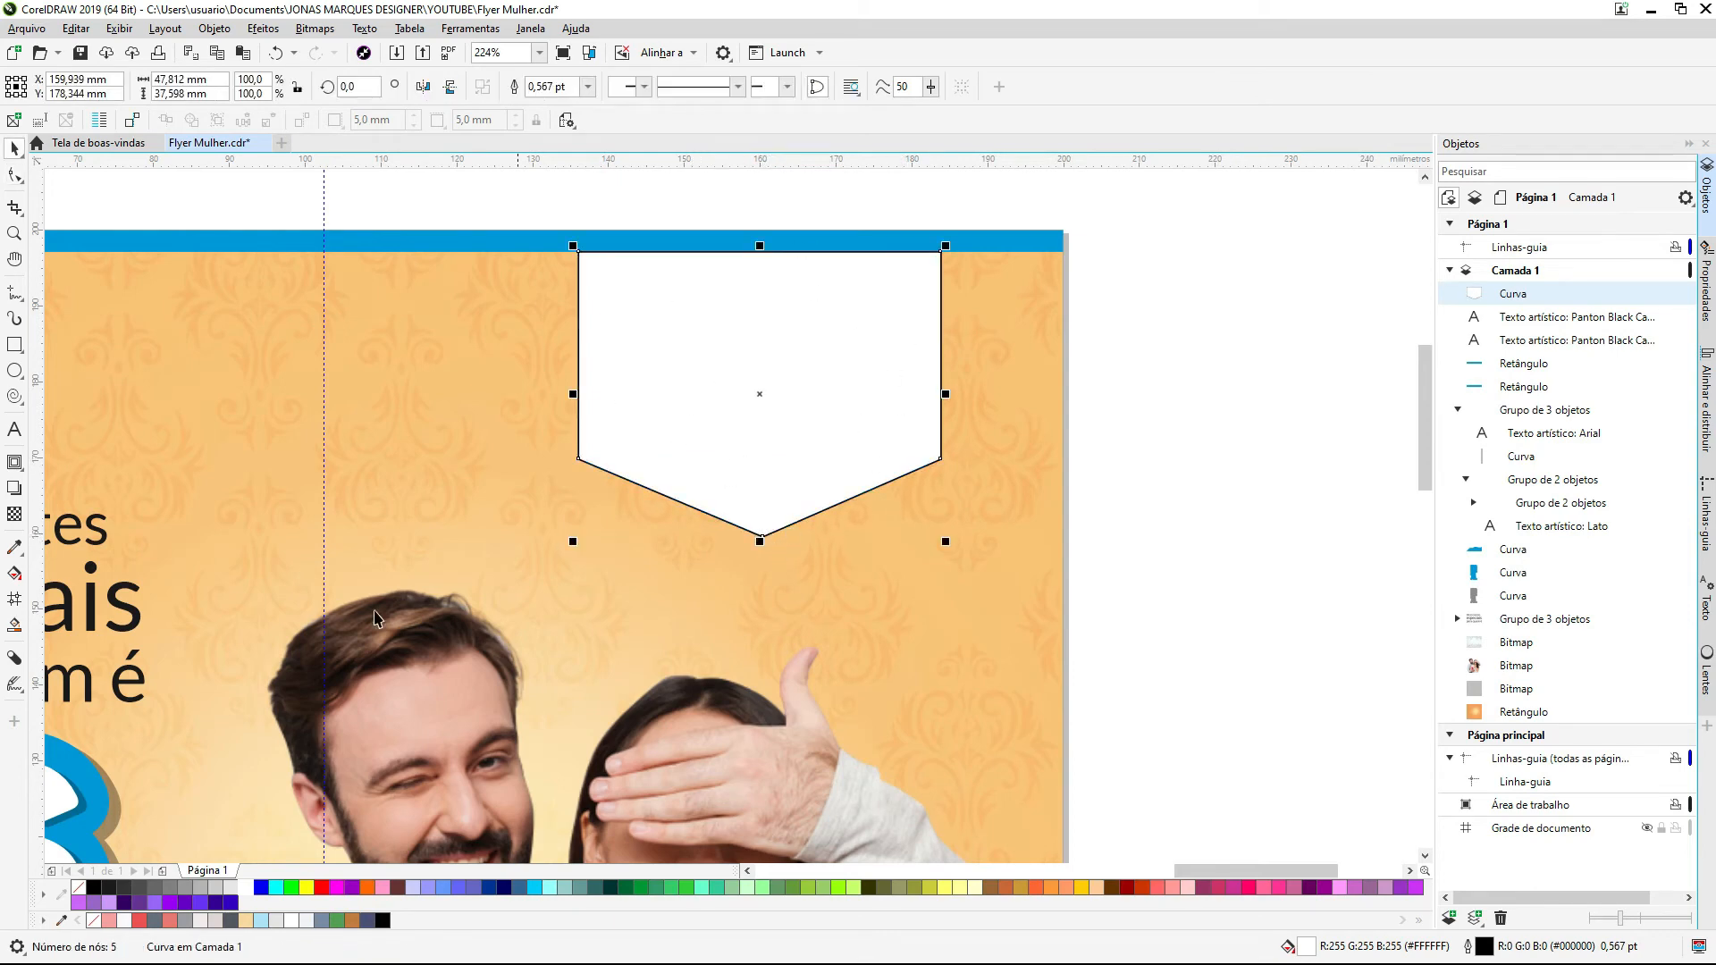
Step: Move the white pointed shape about 6.2 mm to the left and remove its outline
left_click_drag(775, 338, 728, 337)
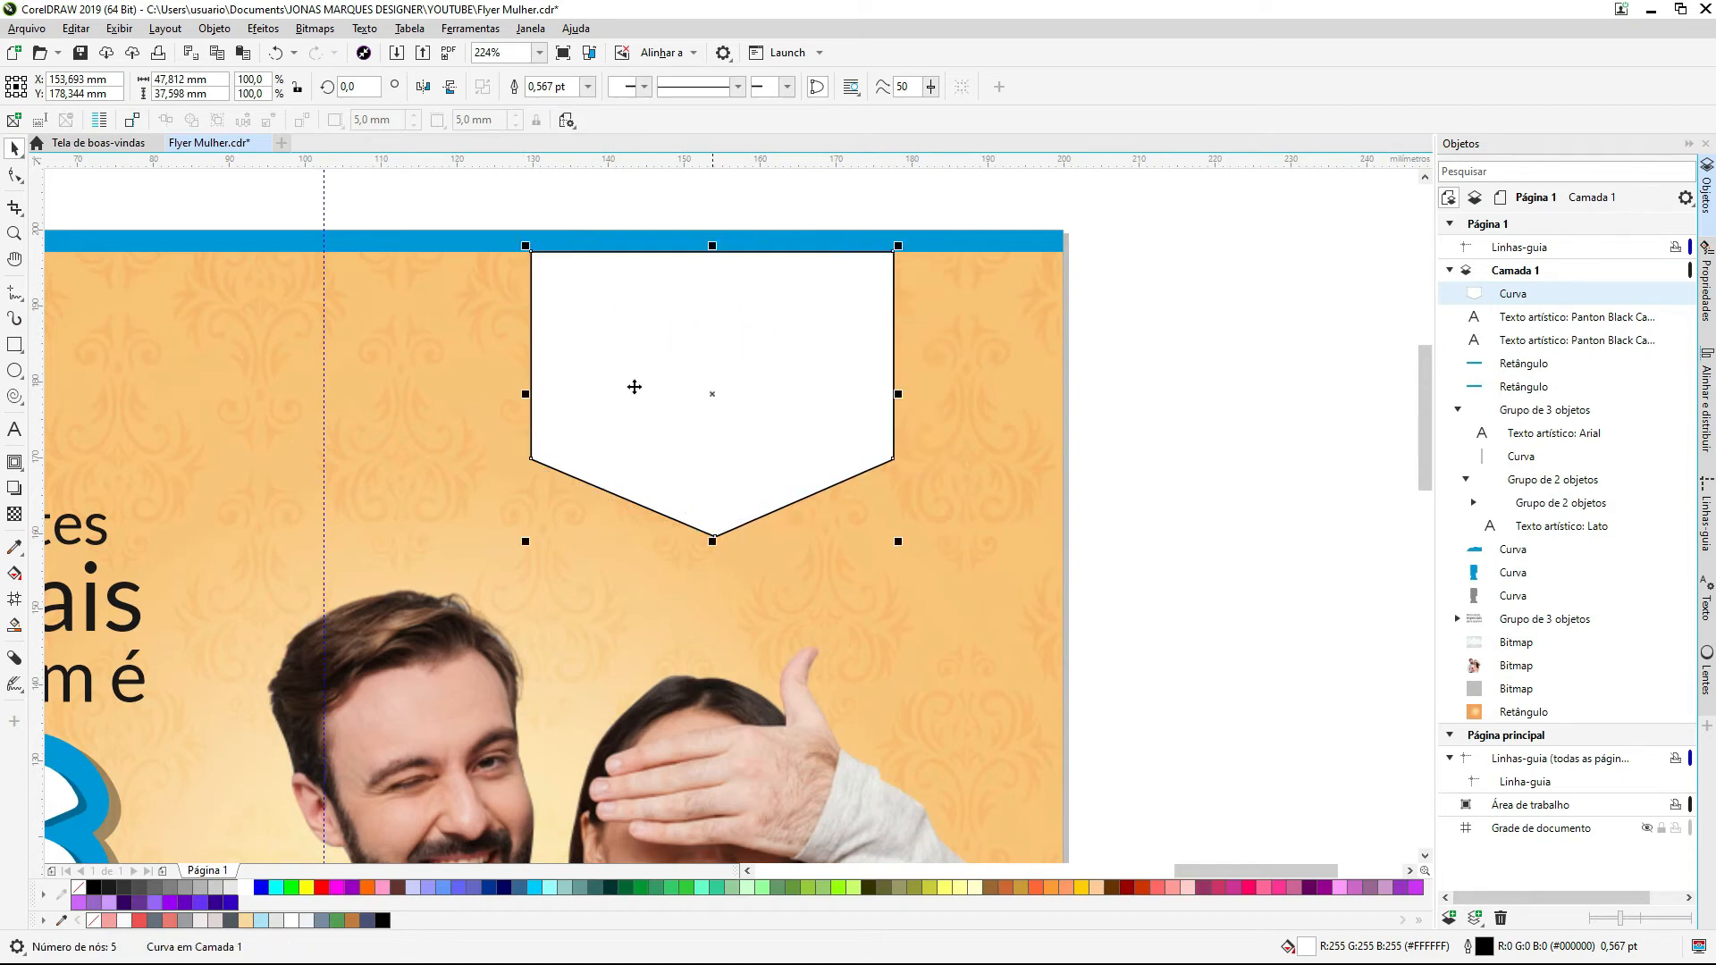
right_click(82, 888)
left_click(1194, 417)
Step: Add the text "Logo" in Arial 24 pt and center it in the upper part of the white pointed shape
key("F8")
left_click(650, 411)
type("Logo")
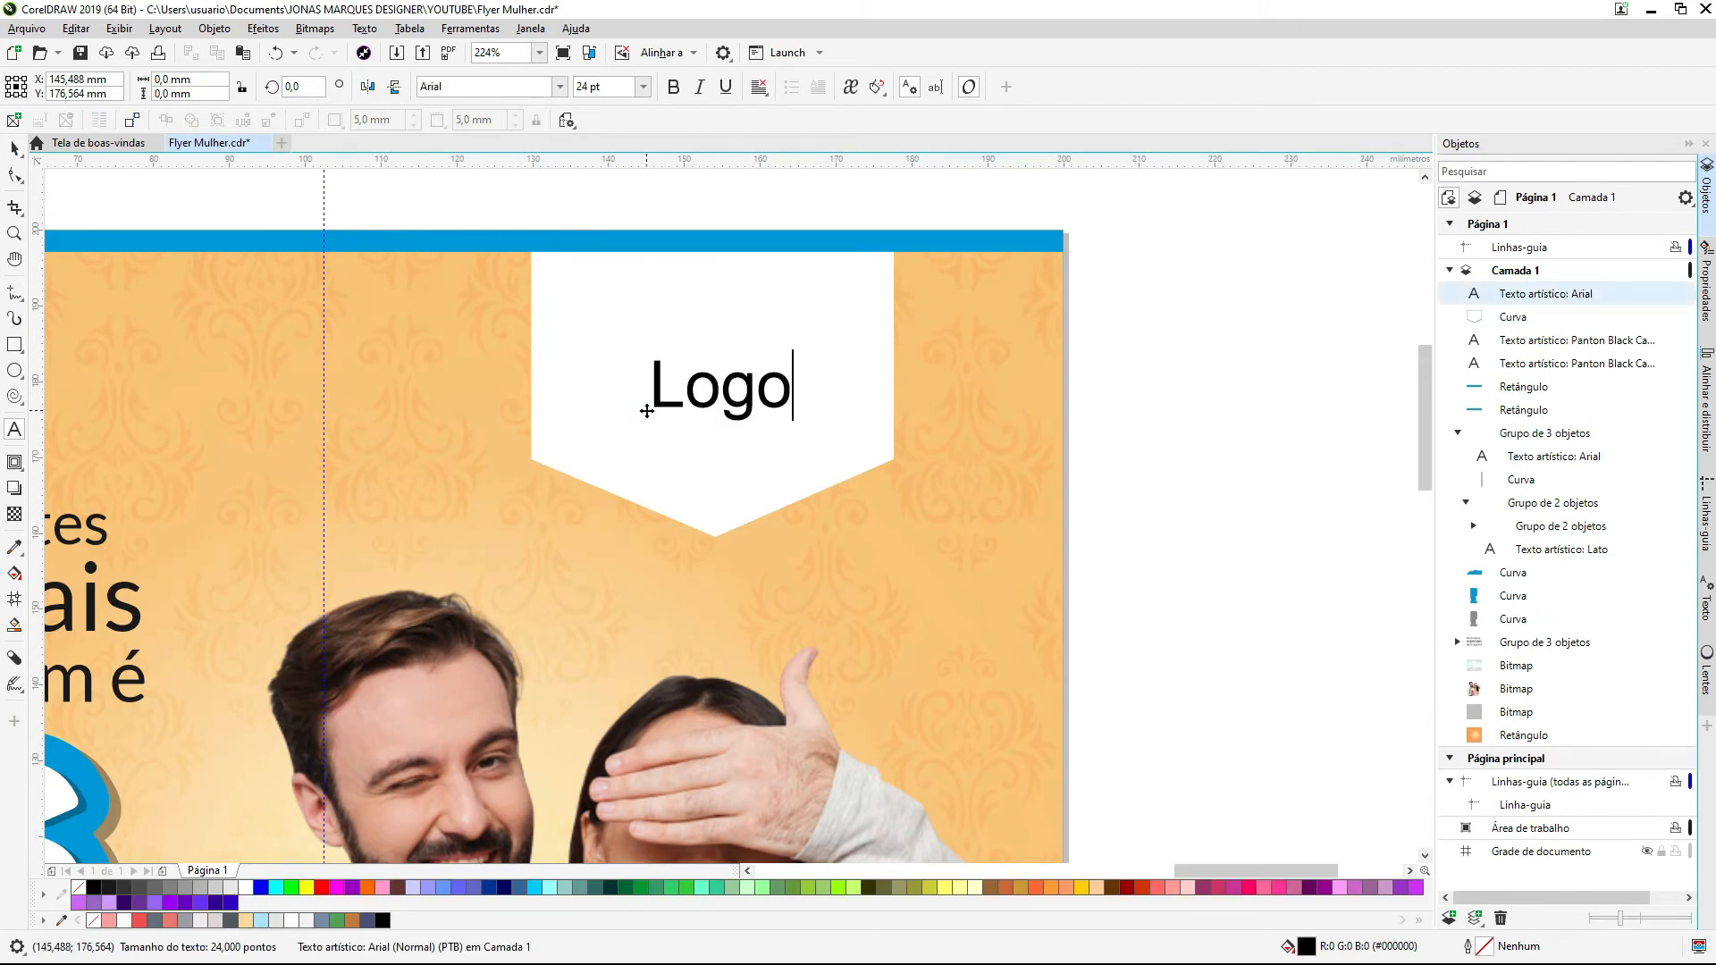
key("ctrl+space")
left_click_drag(748, 379, 738, 355)
left_click(808, 362, "shift")
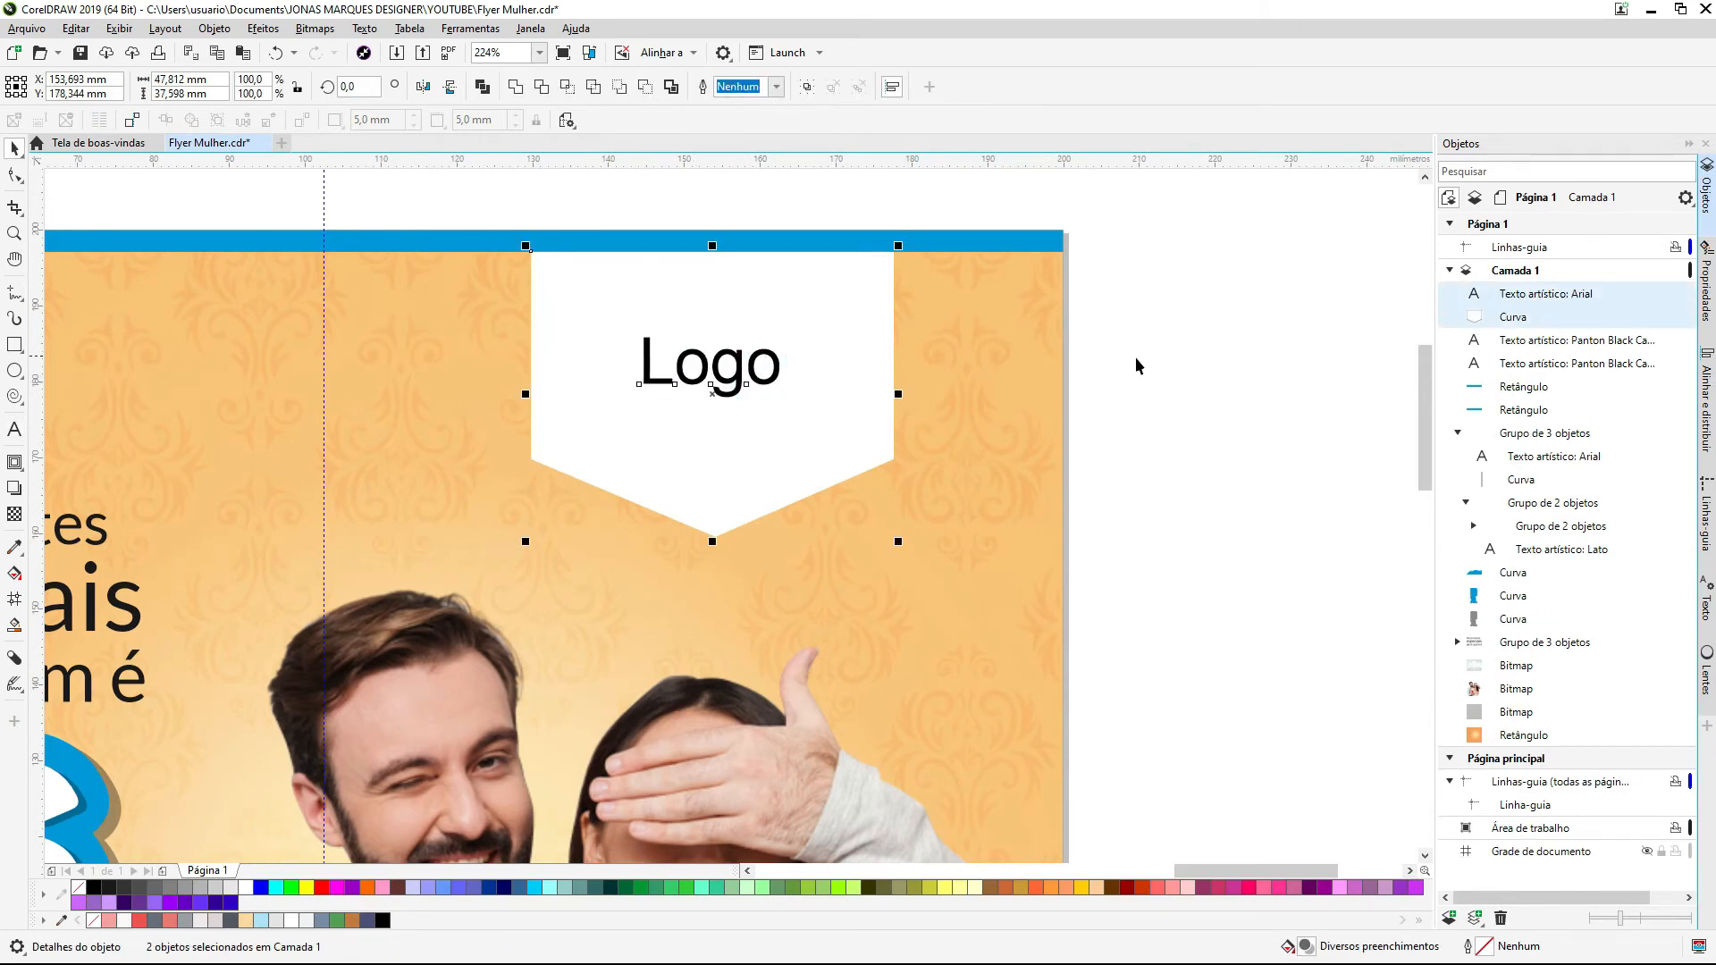
left_click(1130, 357)
scroll(1149, 355, "down", 3)
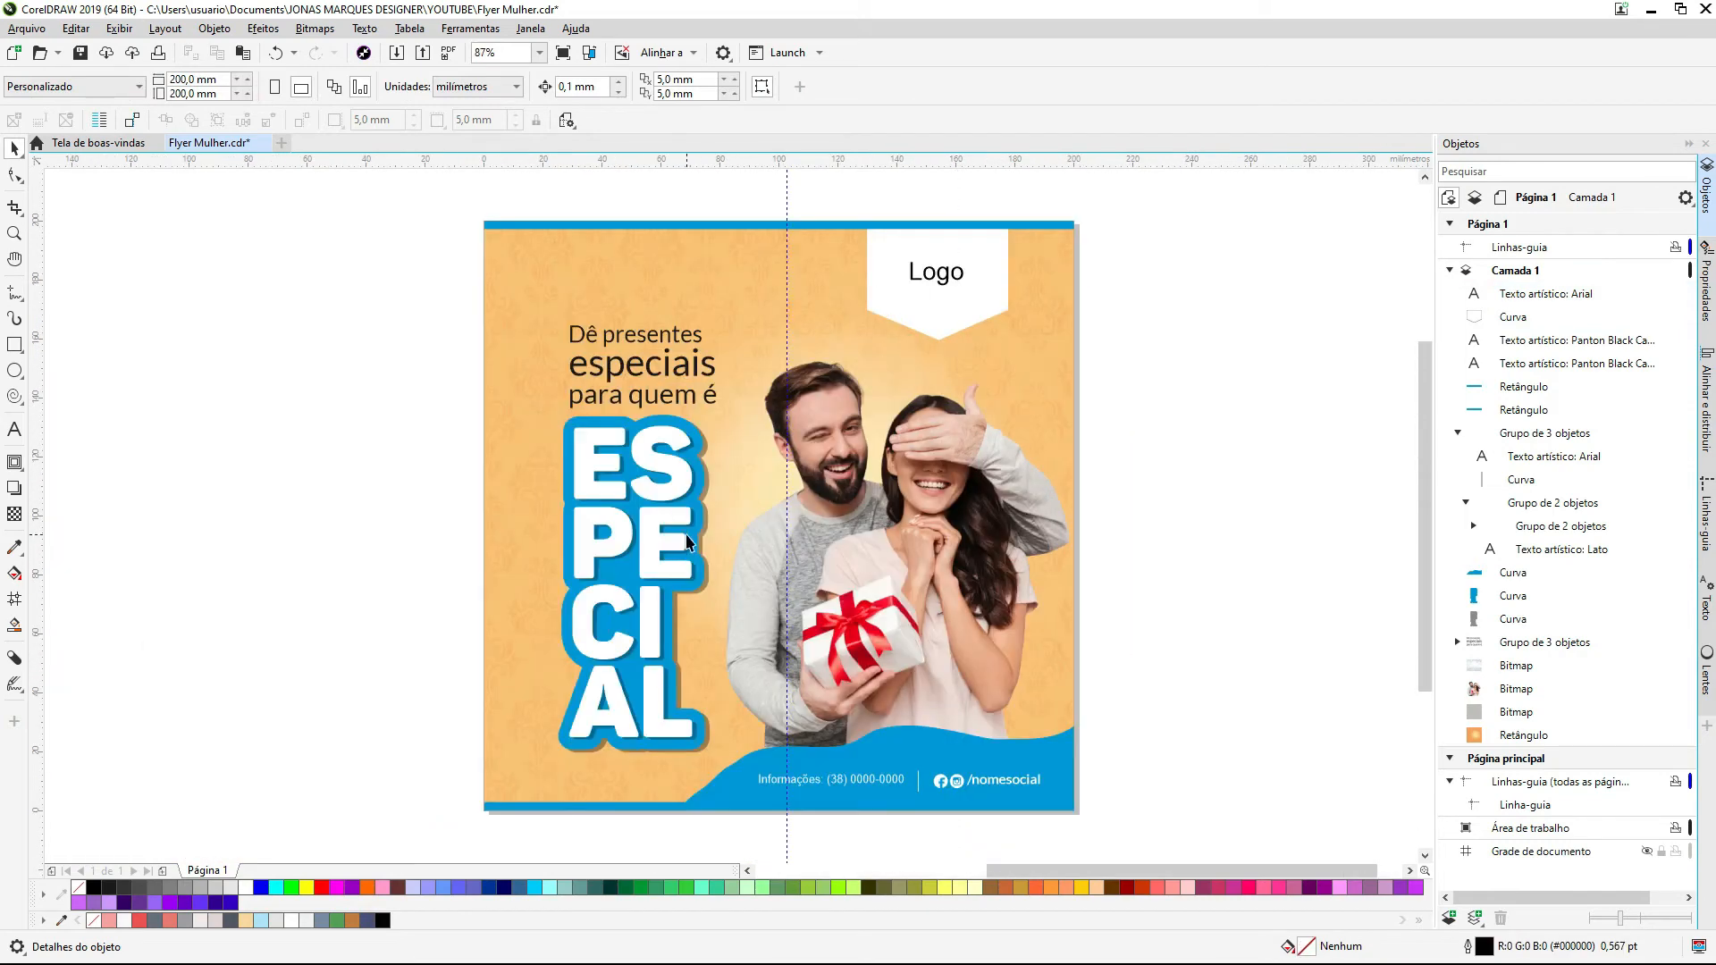
Step: Move the slogan and ESPECIAL headline about 8.2 mm up and 6 mm right, and shift the couple photo about 2 mm left
left_click_drag(369, 274, 774, 777)
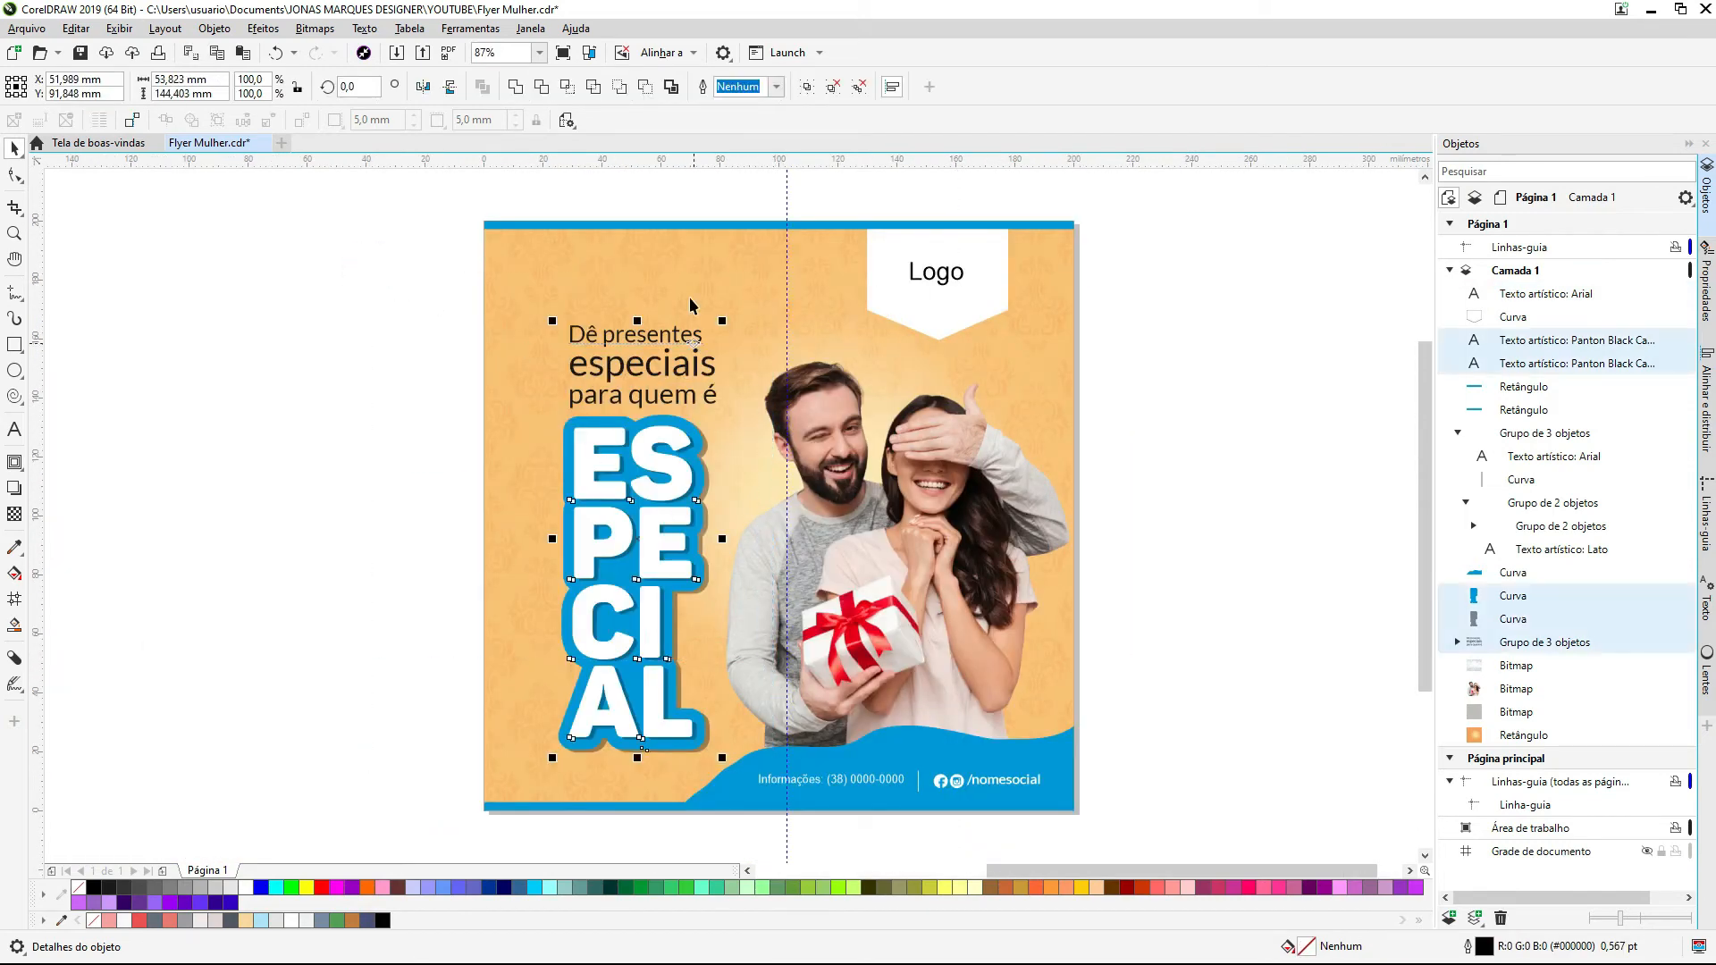
left_click_drag(665, 335, 666, 315)
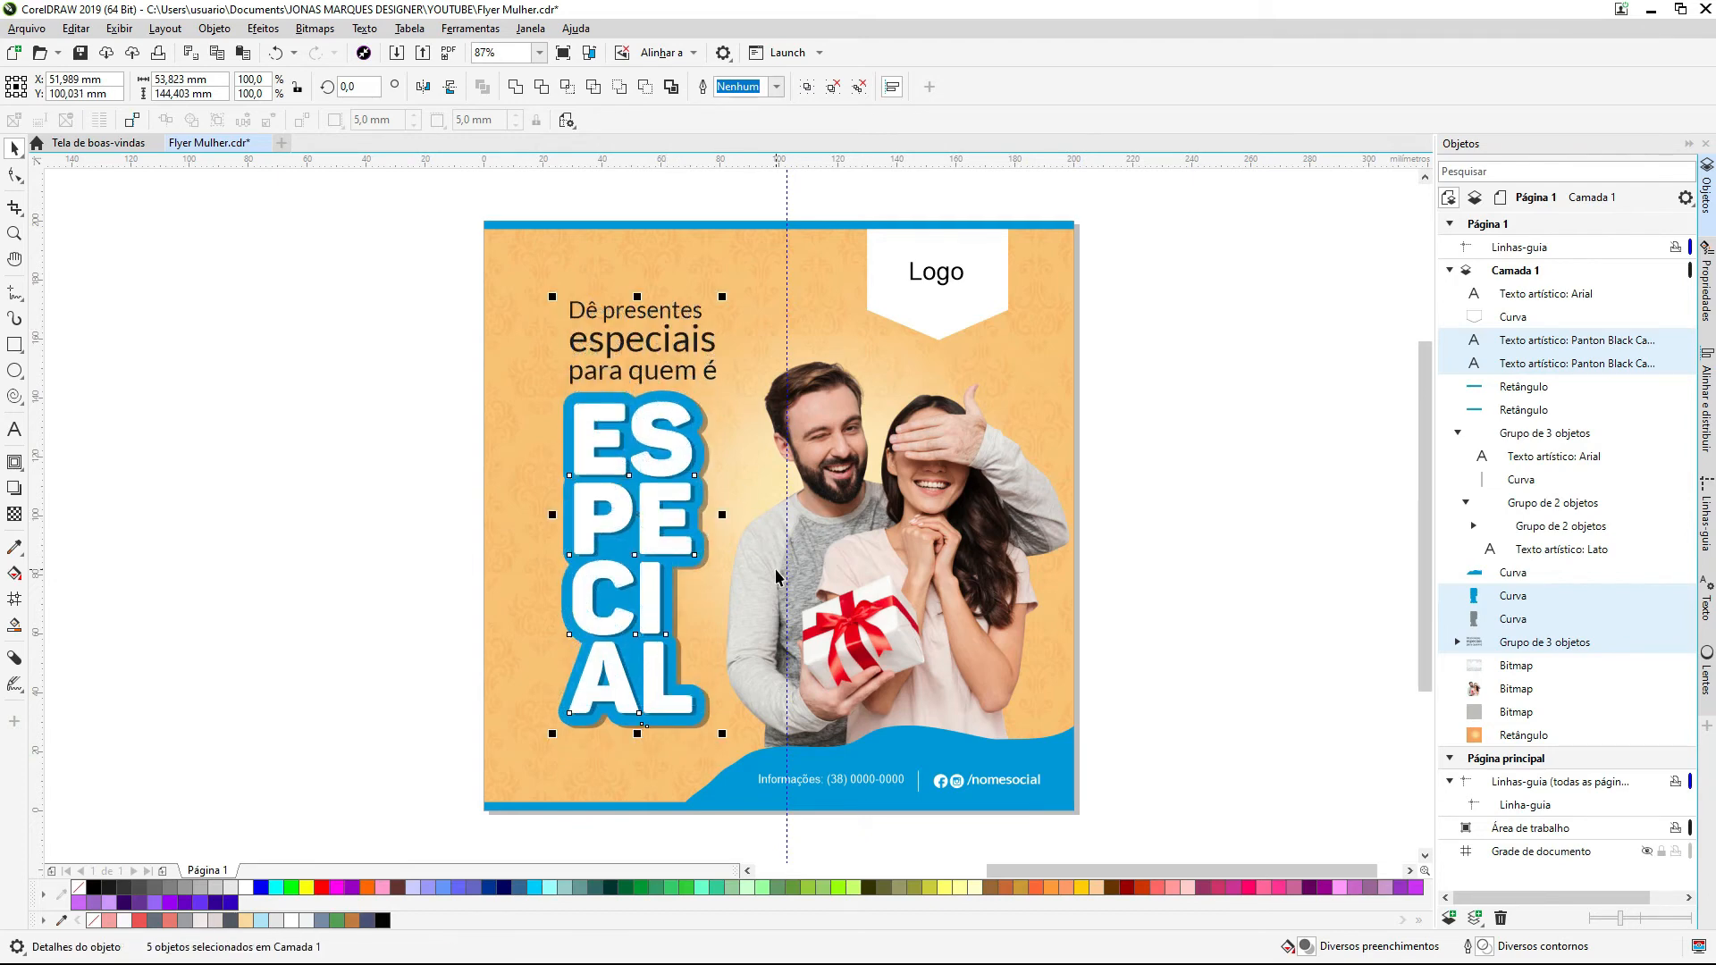
left_click_drag(683, 487, 701, 488)
left_click_drag(977, 536, 971, 537)
left_click_drag(1079, 767, 1081, 785)
left_click(1153, 720)
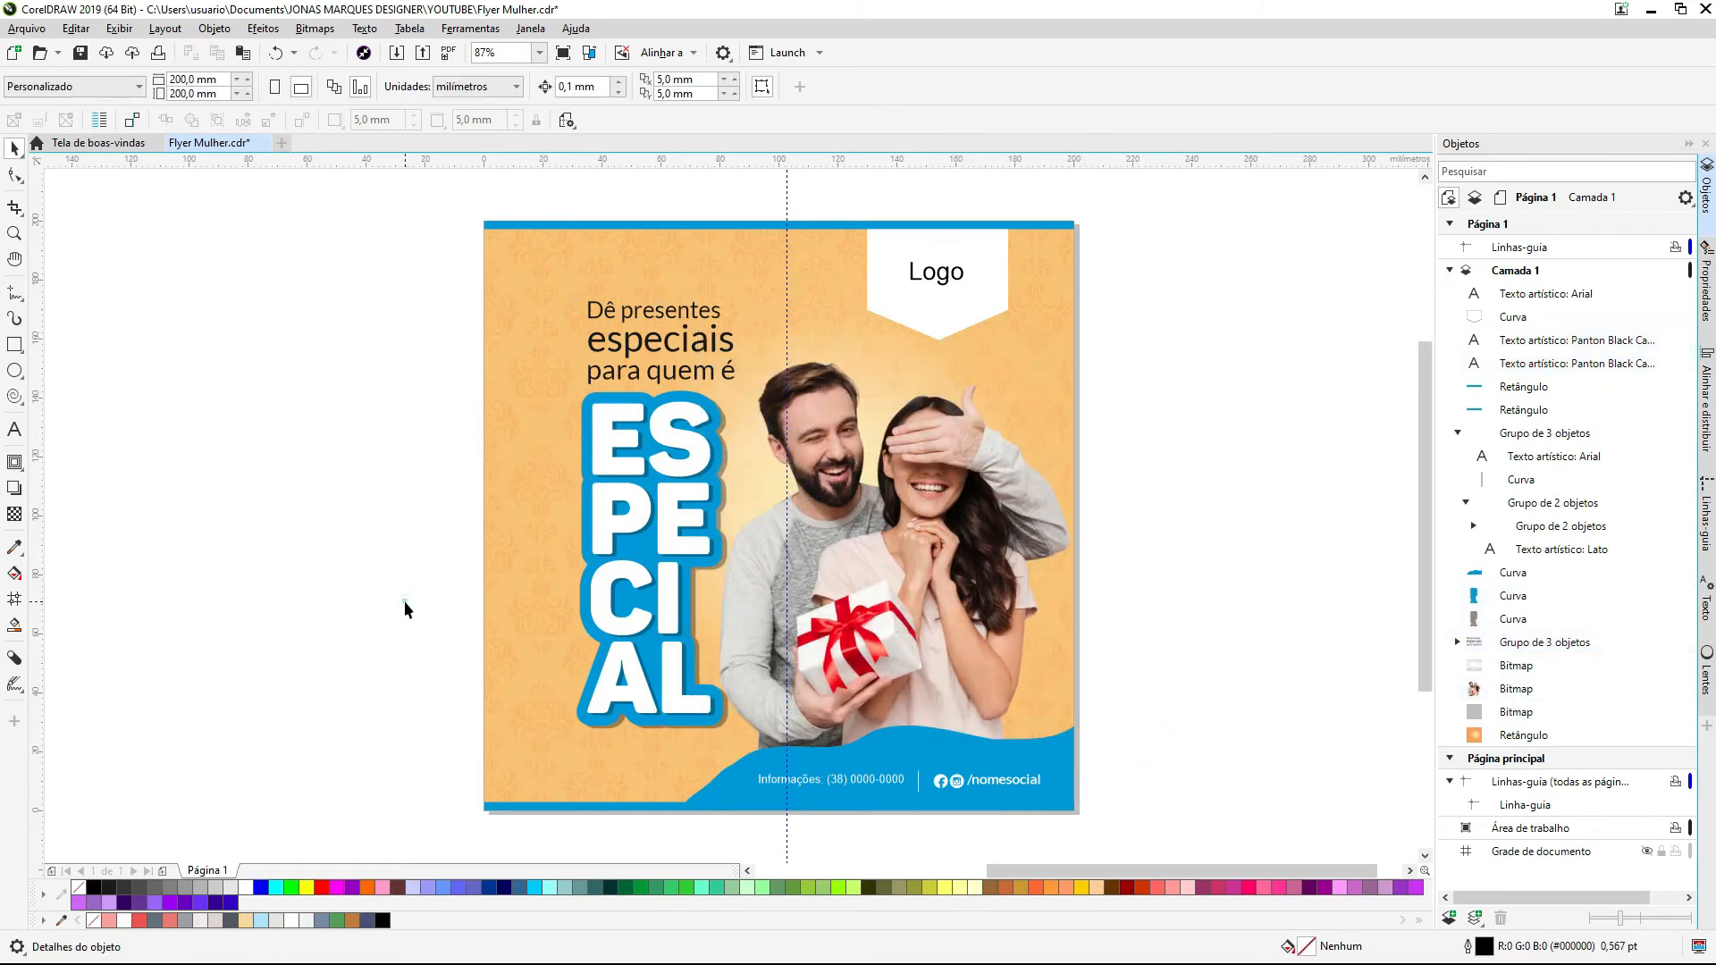
Step: Delete the vertical guideline near the middle of the page
left_click(786, 184)
key("Delete")
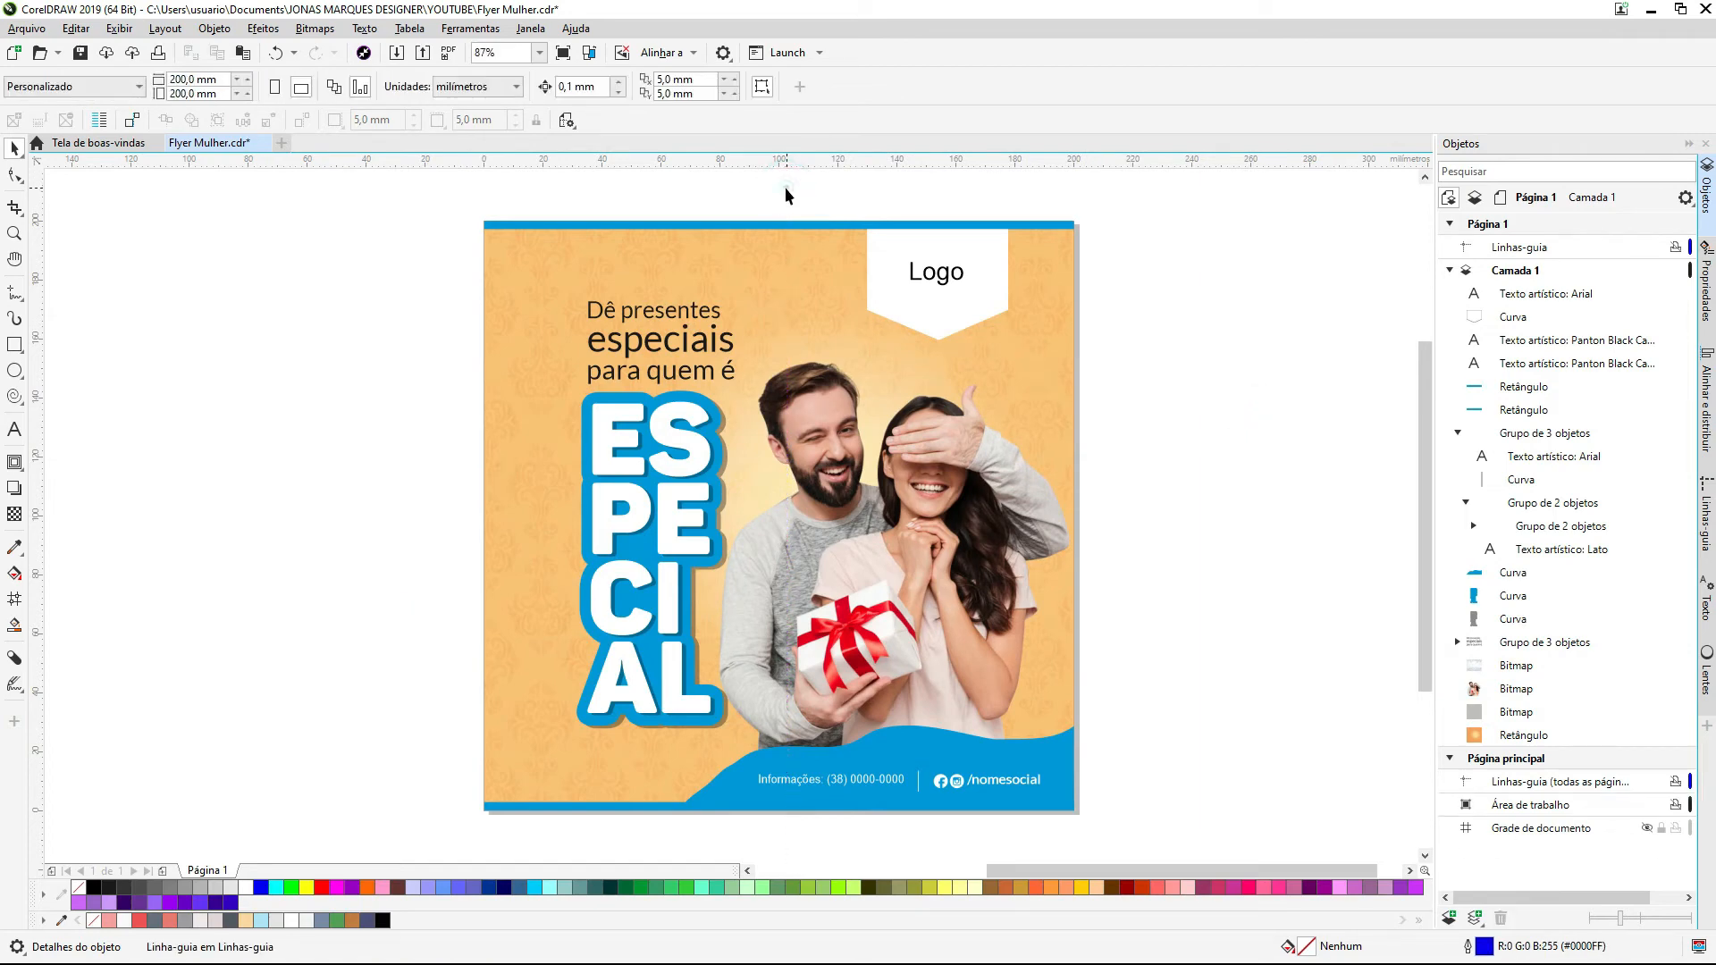
left_click_drag(334, 268, 798, 402)
left_click(370, 412)
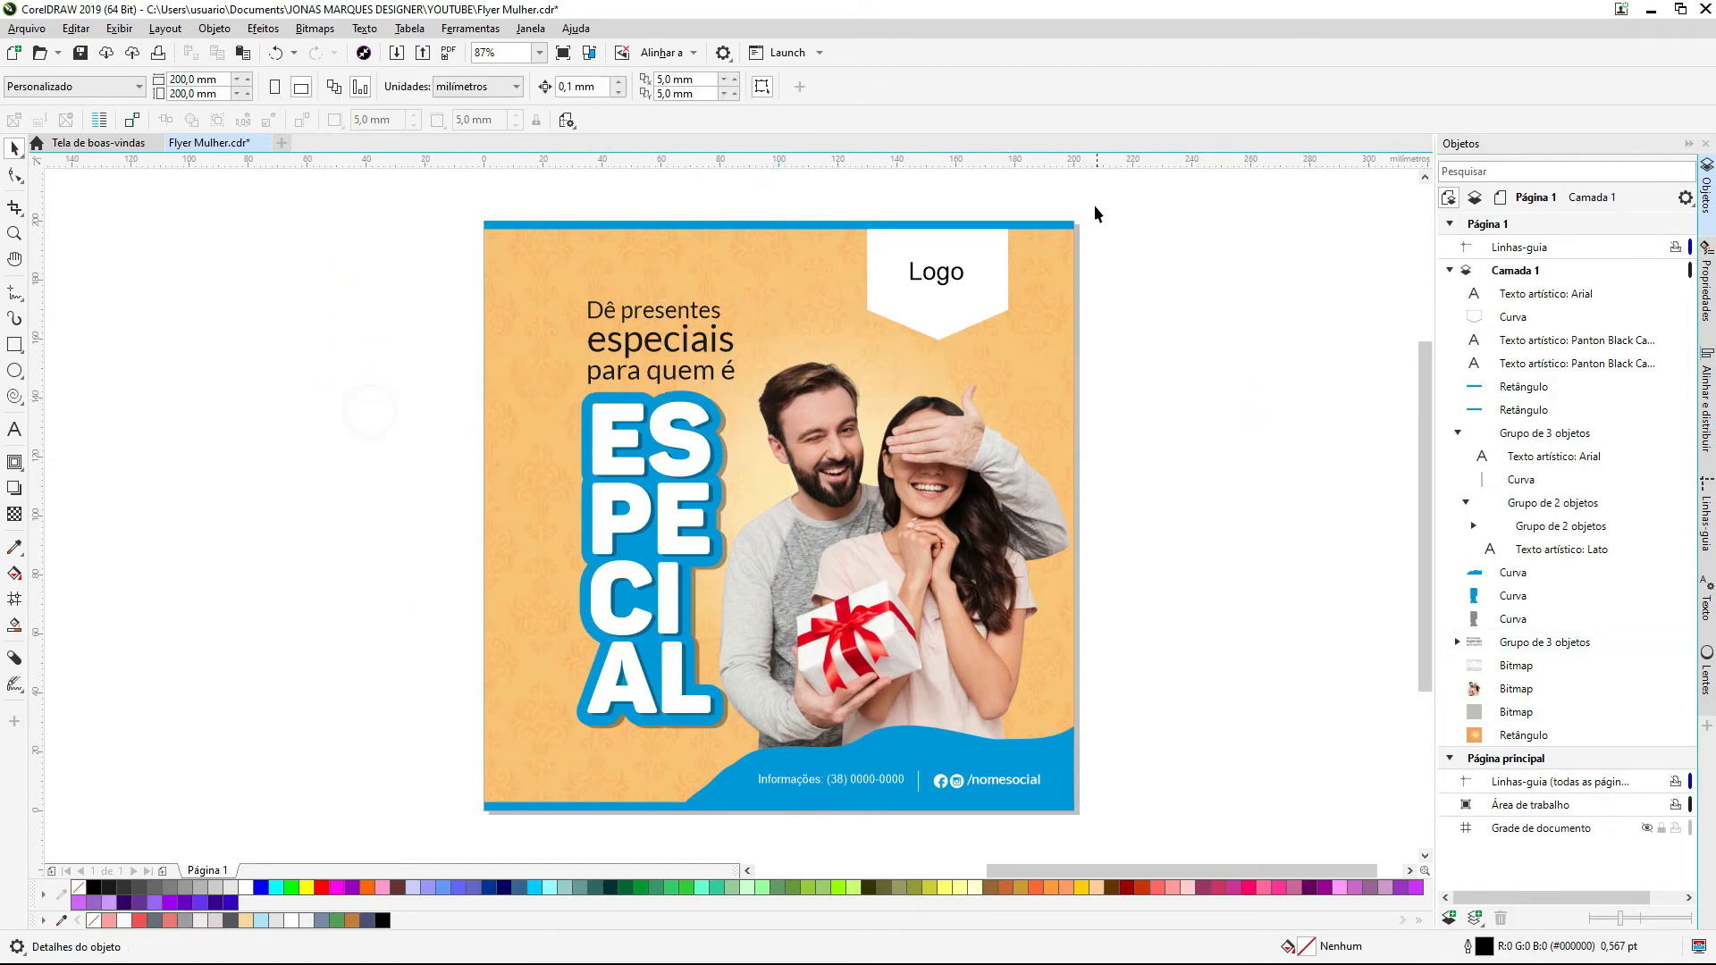
key("F2")
left_click_drag(1099, 199, 452, 834)
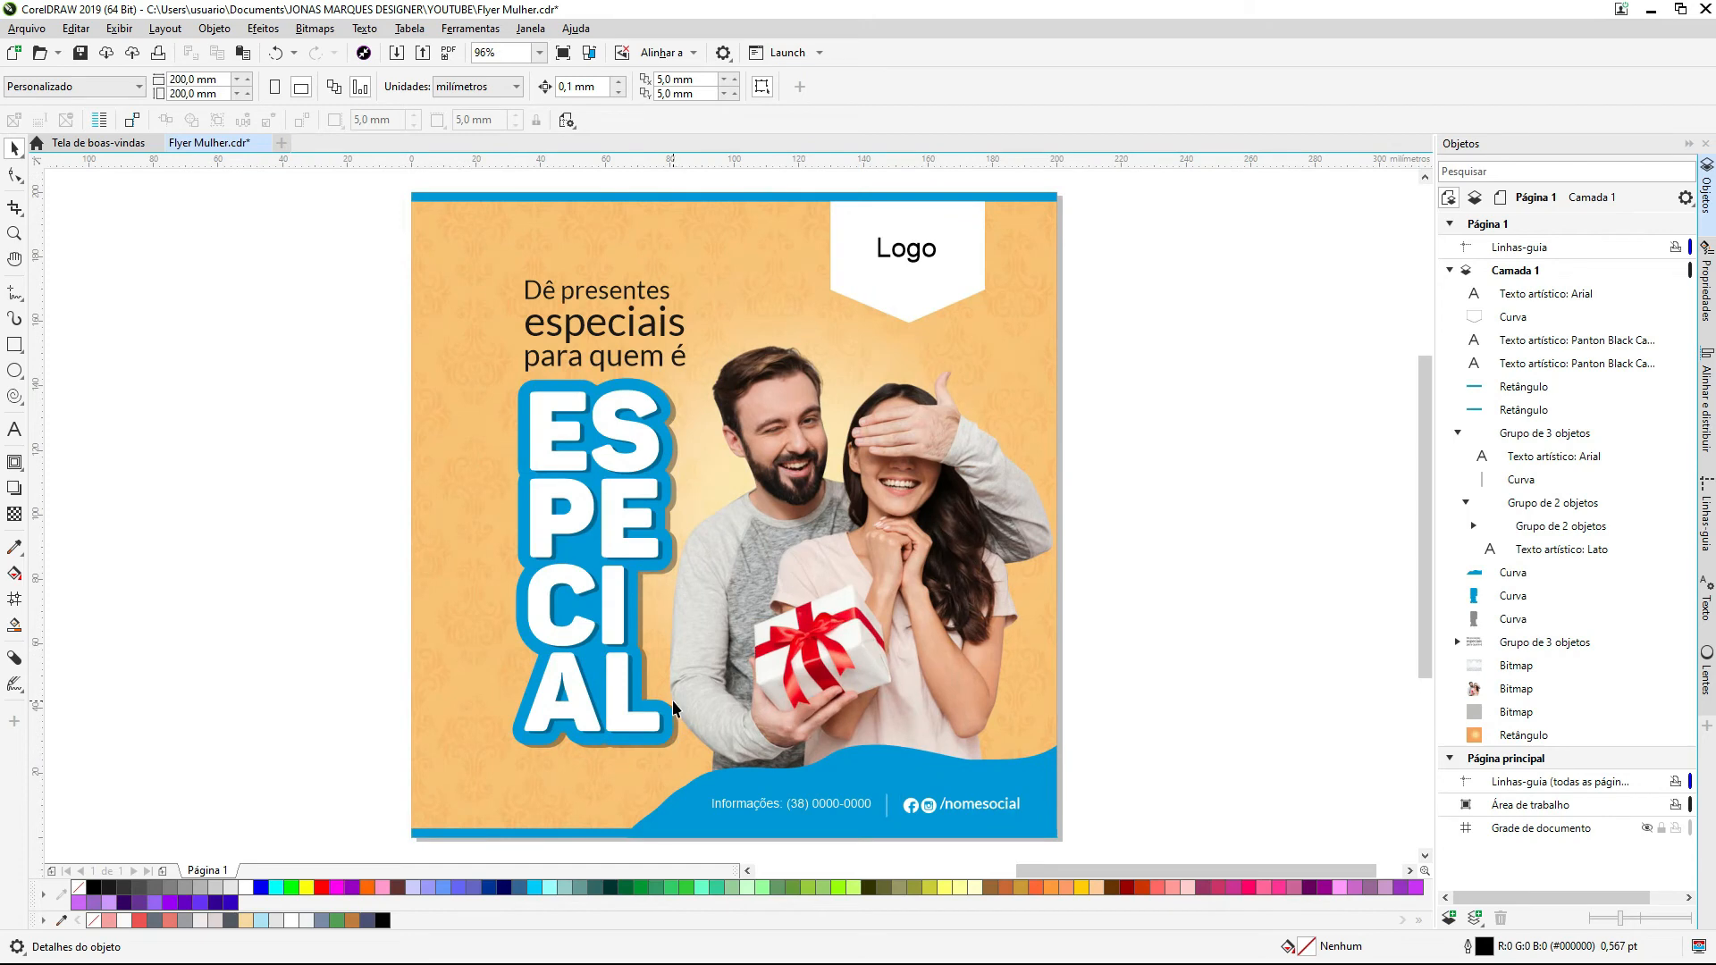
scroll(625, 448, "down", 3)
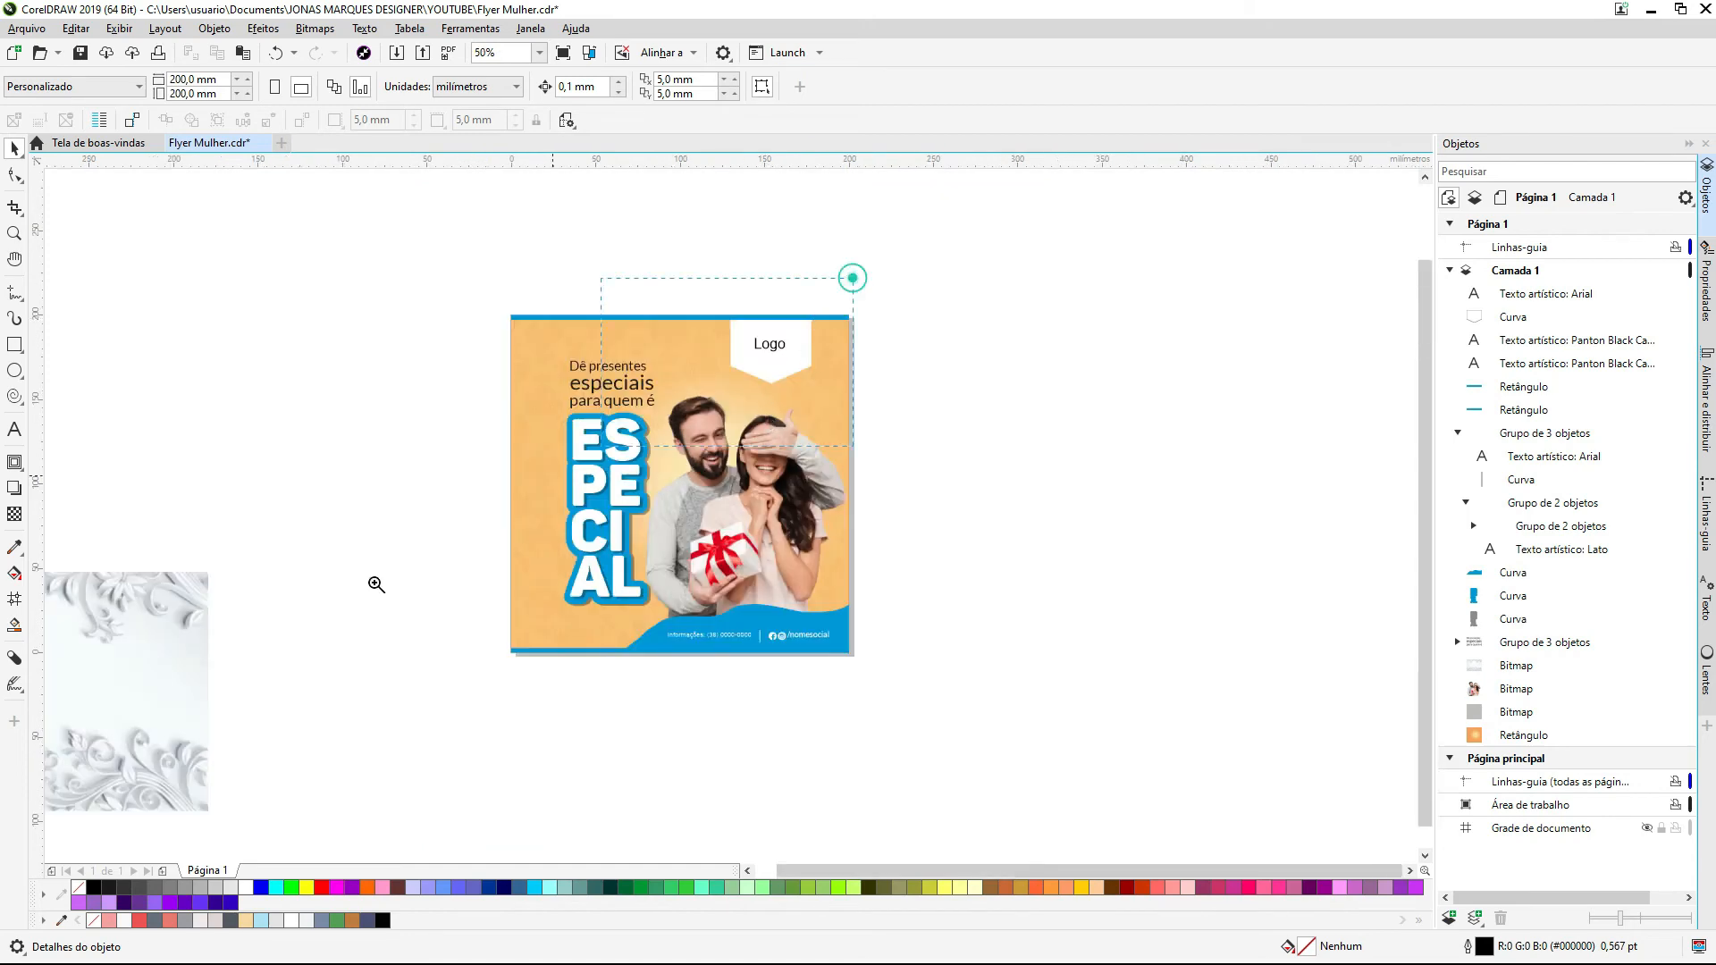
Step: Move the white floral relief bitmap from beside the page onto the flyer, over its upper part
left_click(388, 542)
left_click_drag(348, 601, 632, 358)
key("F2")
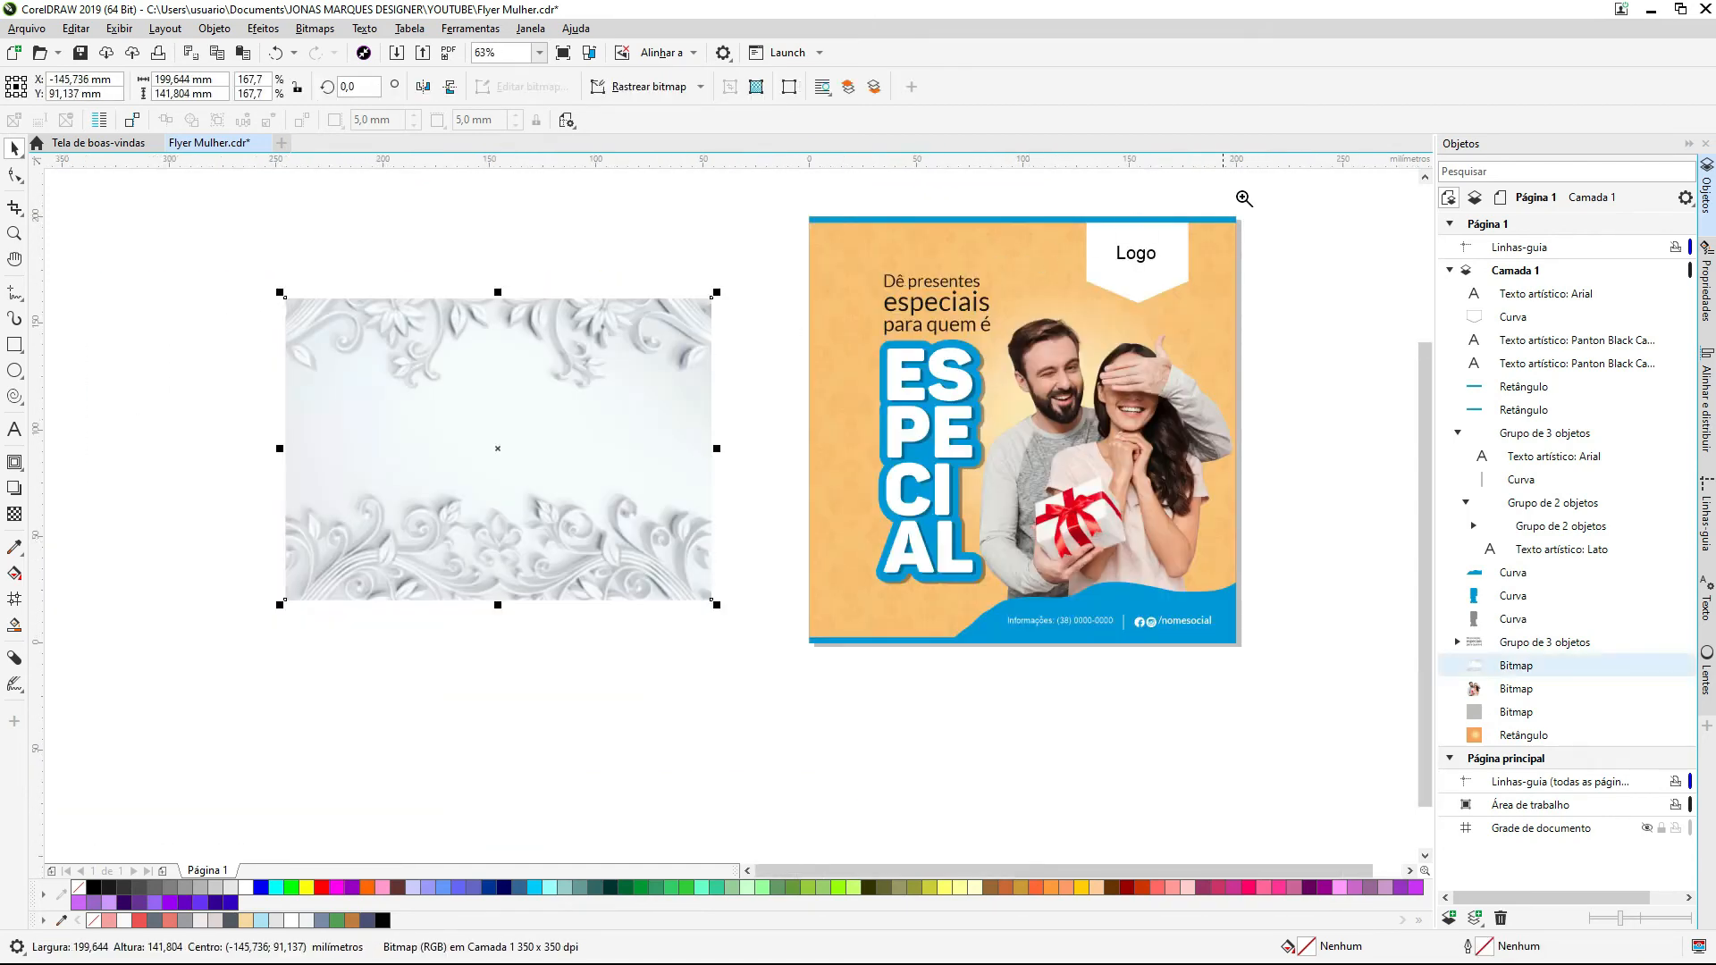
left_click_drag(1241, 194, 501, 546)
left_click_drag(327, 489, 553, 363)
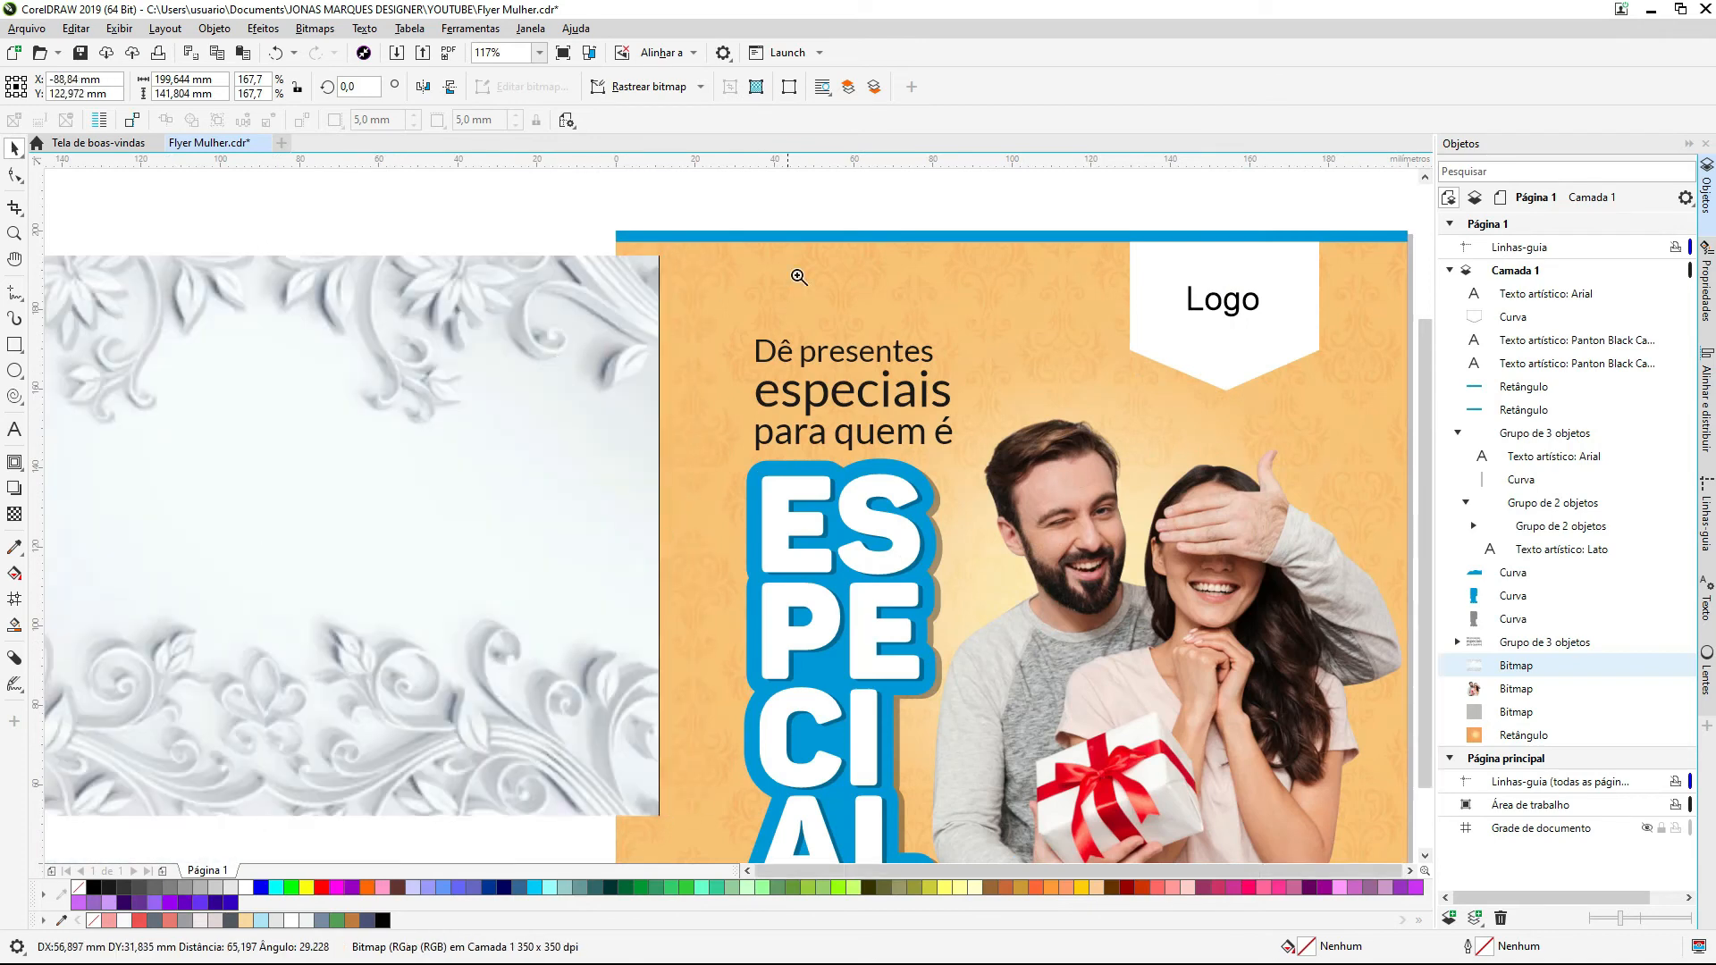
scroll(797, 276, "down", 2)
key("F2")
left_click_drag(1163, 217, 417, 693)
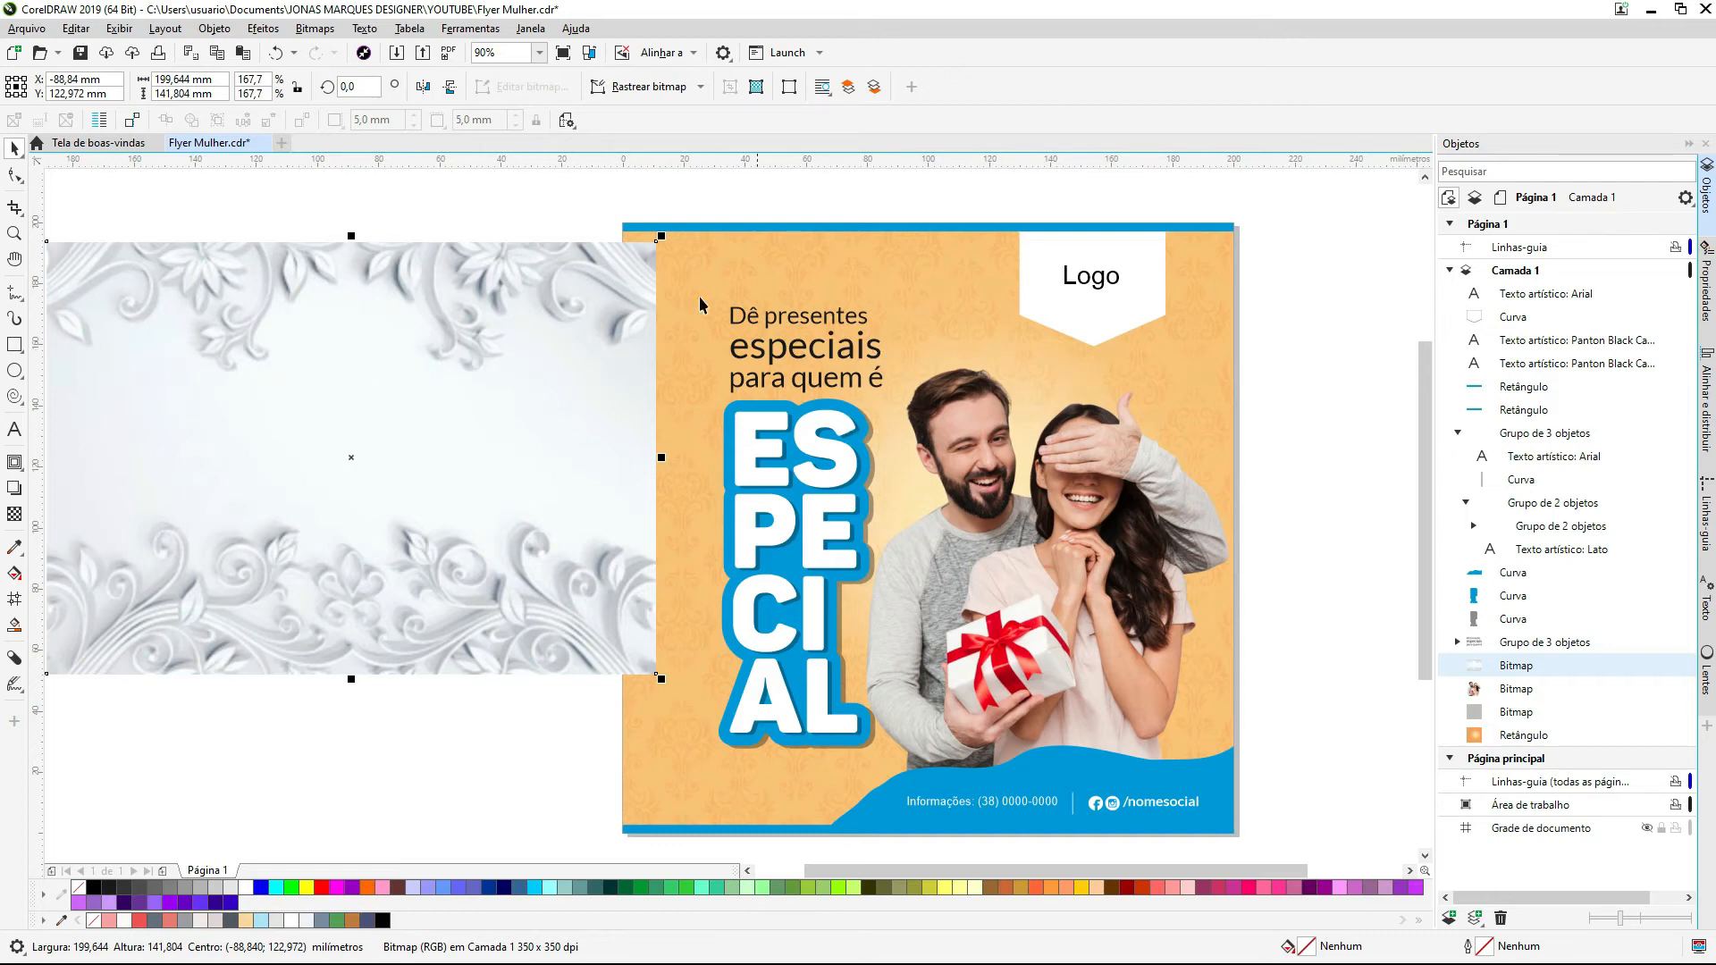
left_click_drag(452, 352, 1037, 347)
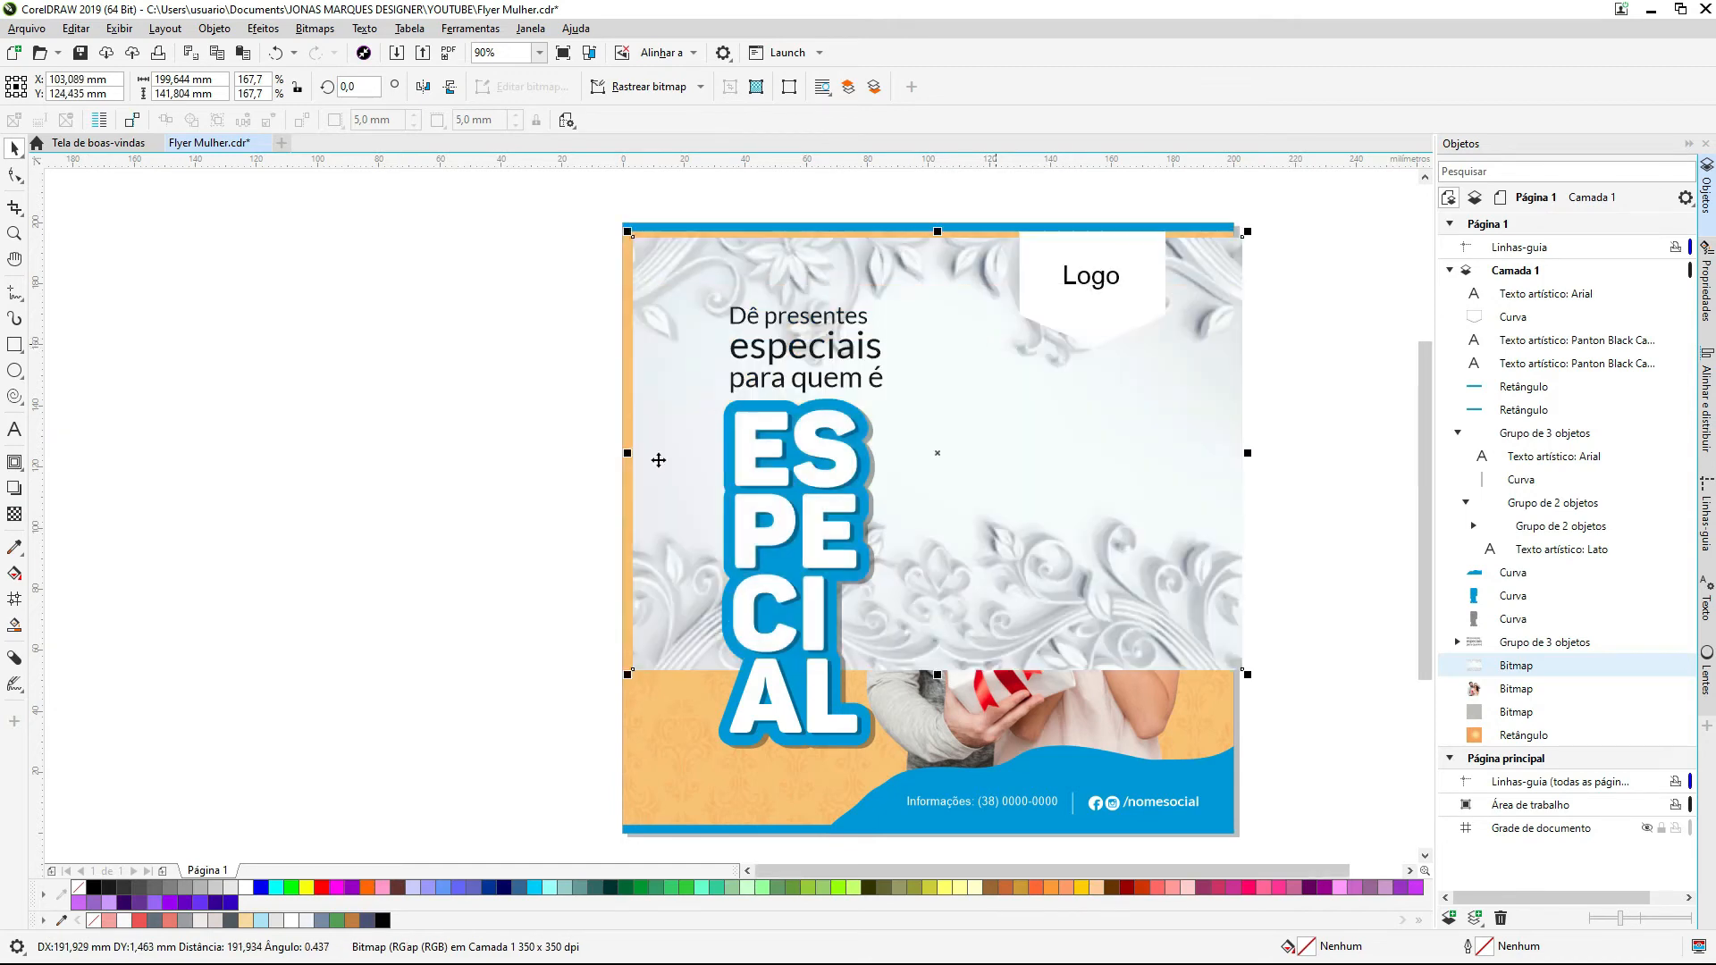
Step: Align the floral relief bitmap with the background pattern bitmap by upper edges and horizontal centers
left_click_drag(714, 257, 734, 357)
left_click(663, 254, "shift")
key("t")
key("c")
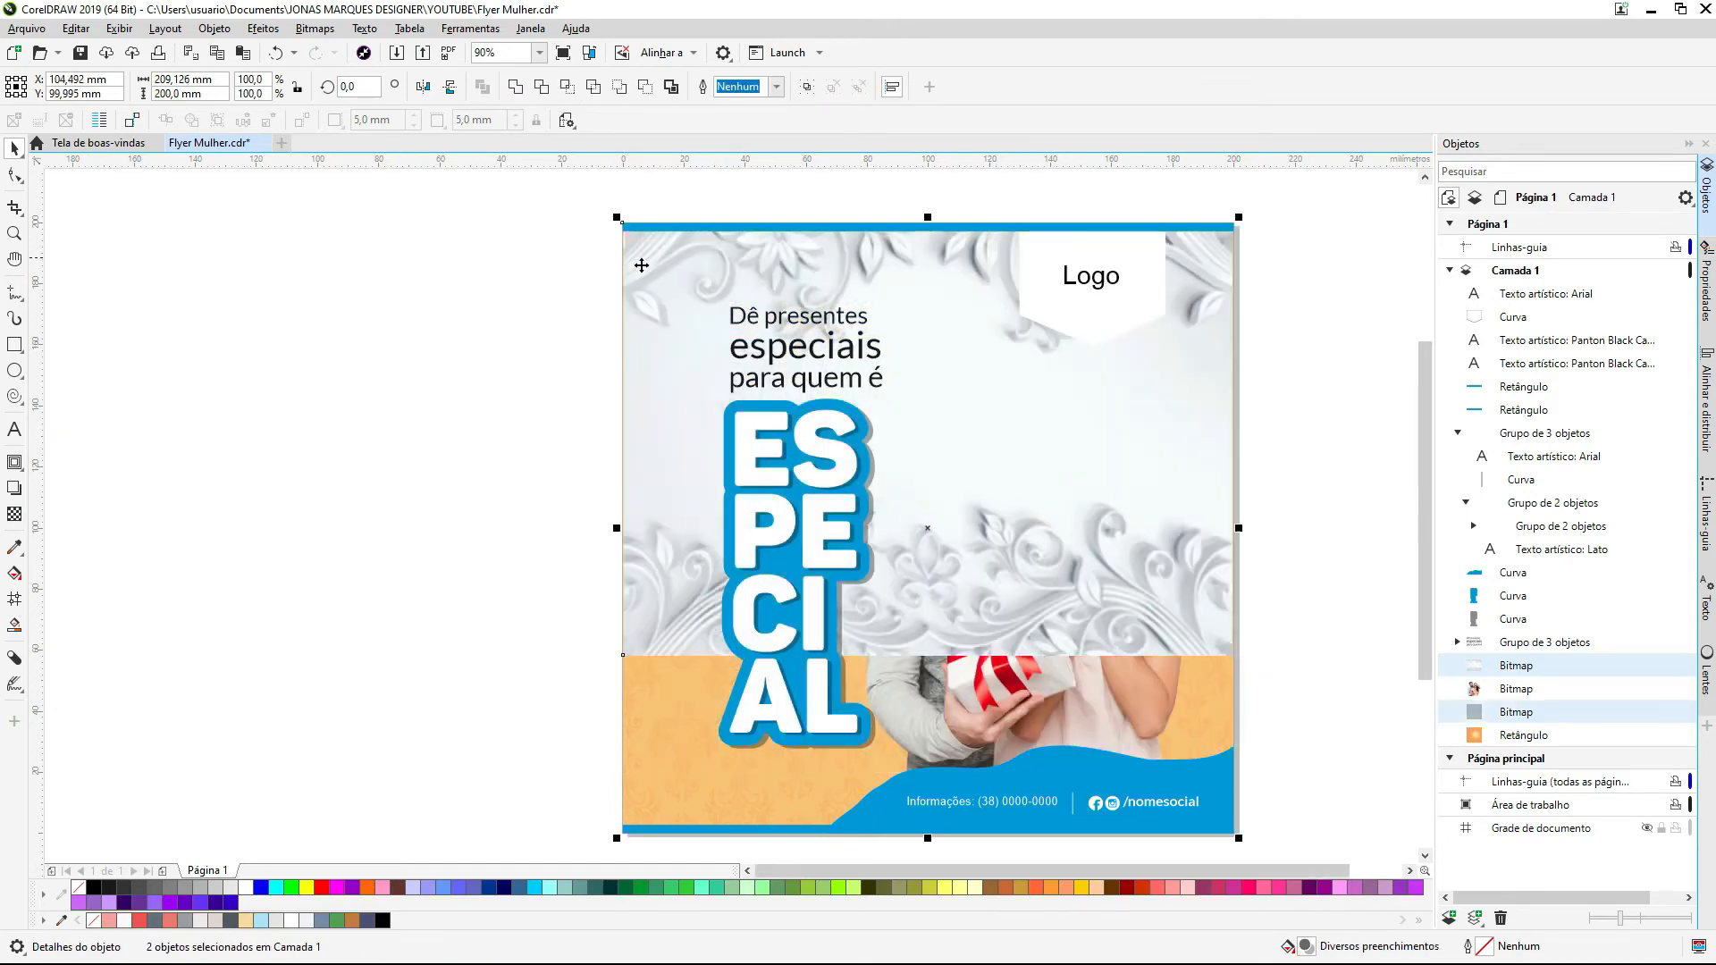
Step: Apply a linear transparency to the floral bitmap, fading it downward from just above the page to about the man's face
left_click(711, 272)
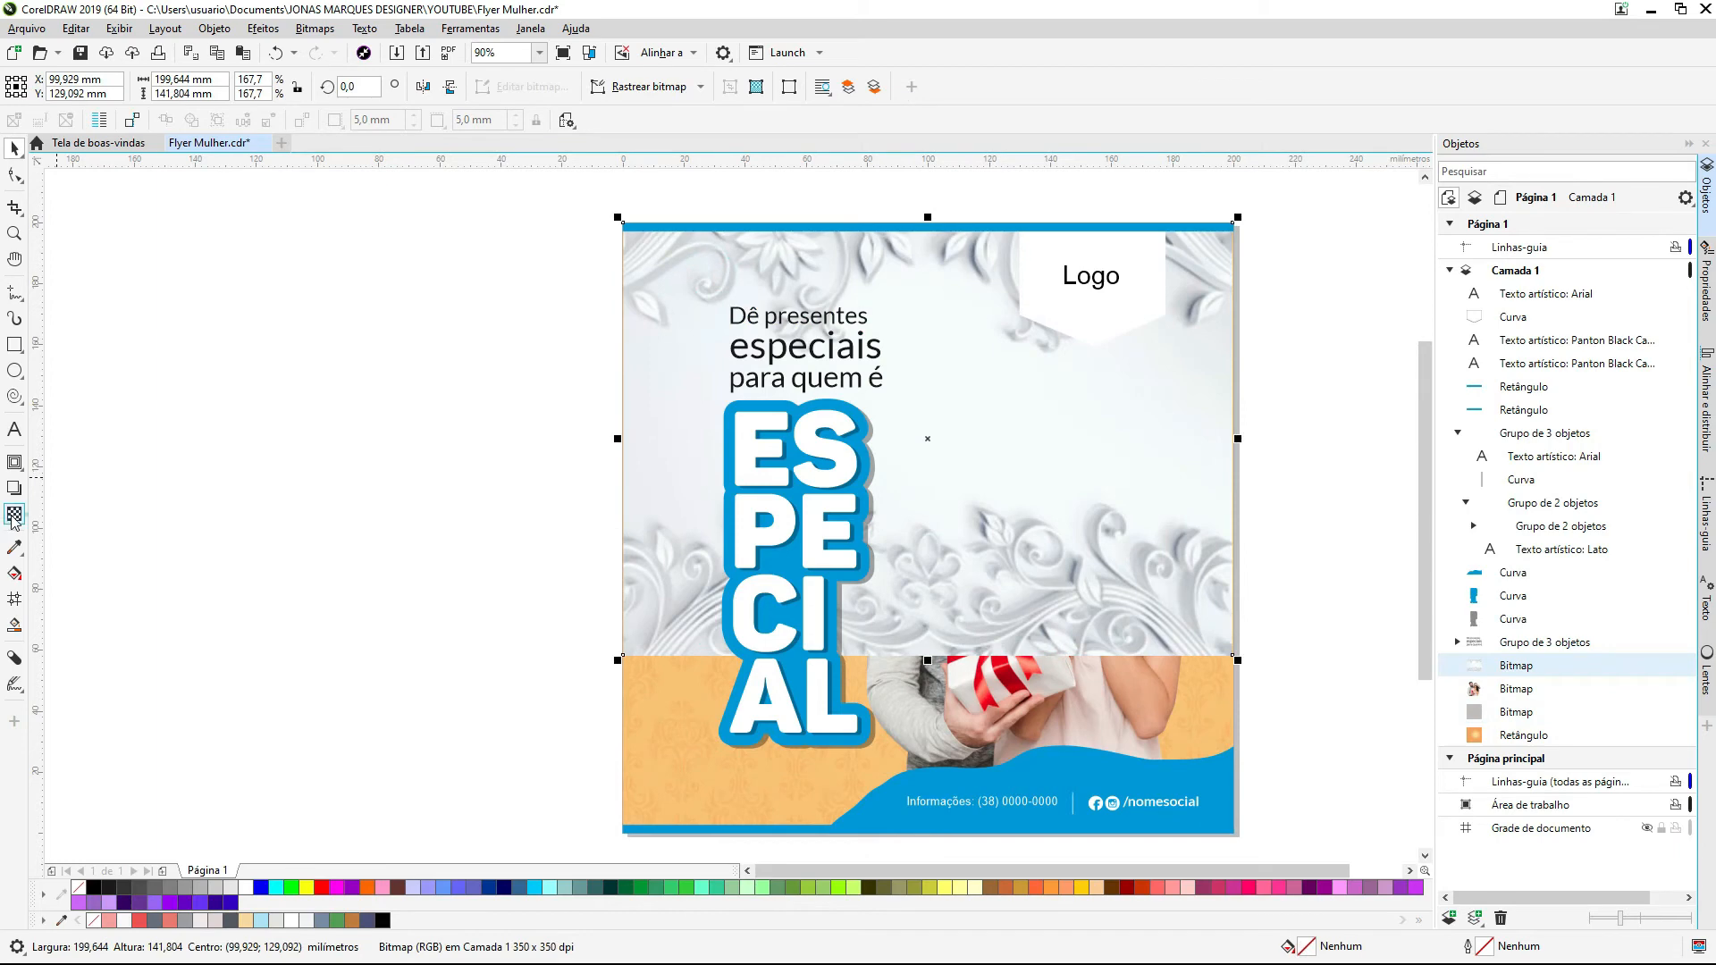
left_click(14, 516)
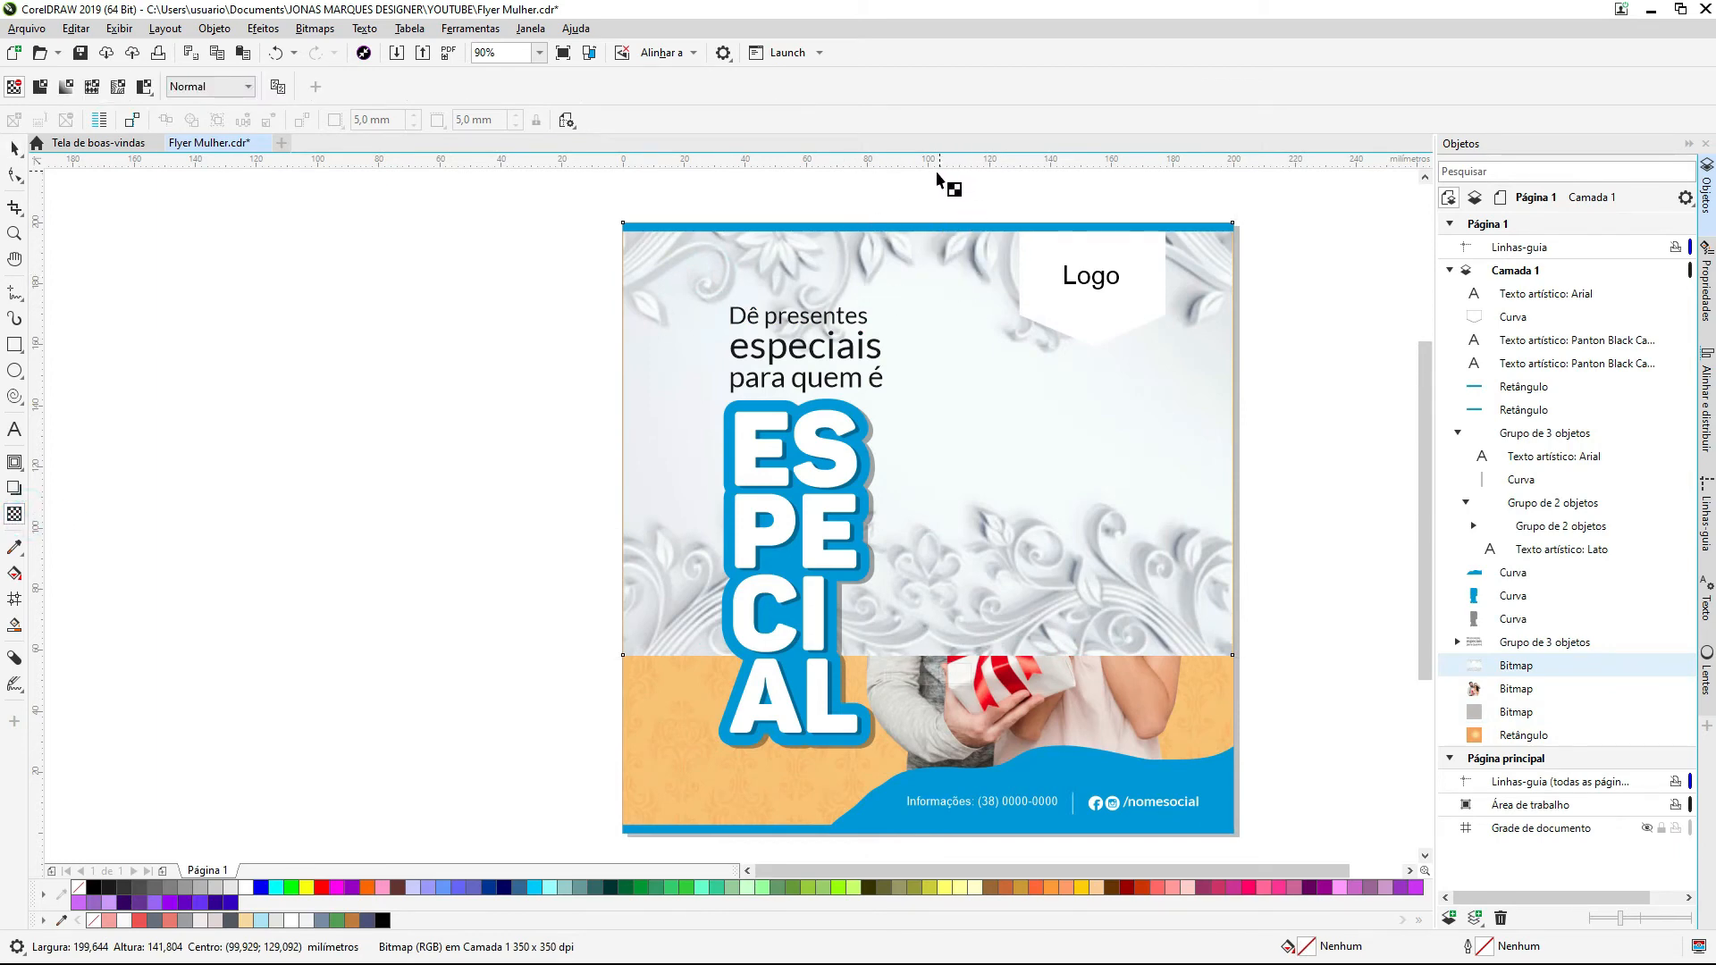
left_click_drag(938, 177, 947, 447)
key("space")
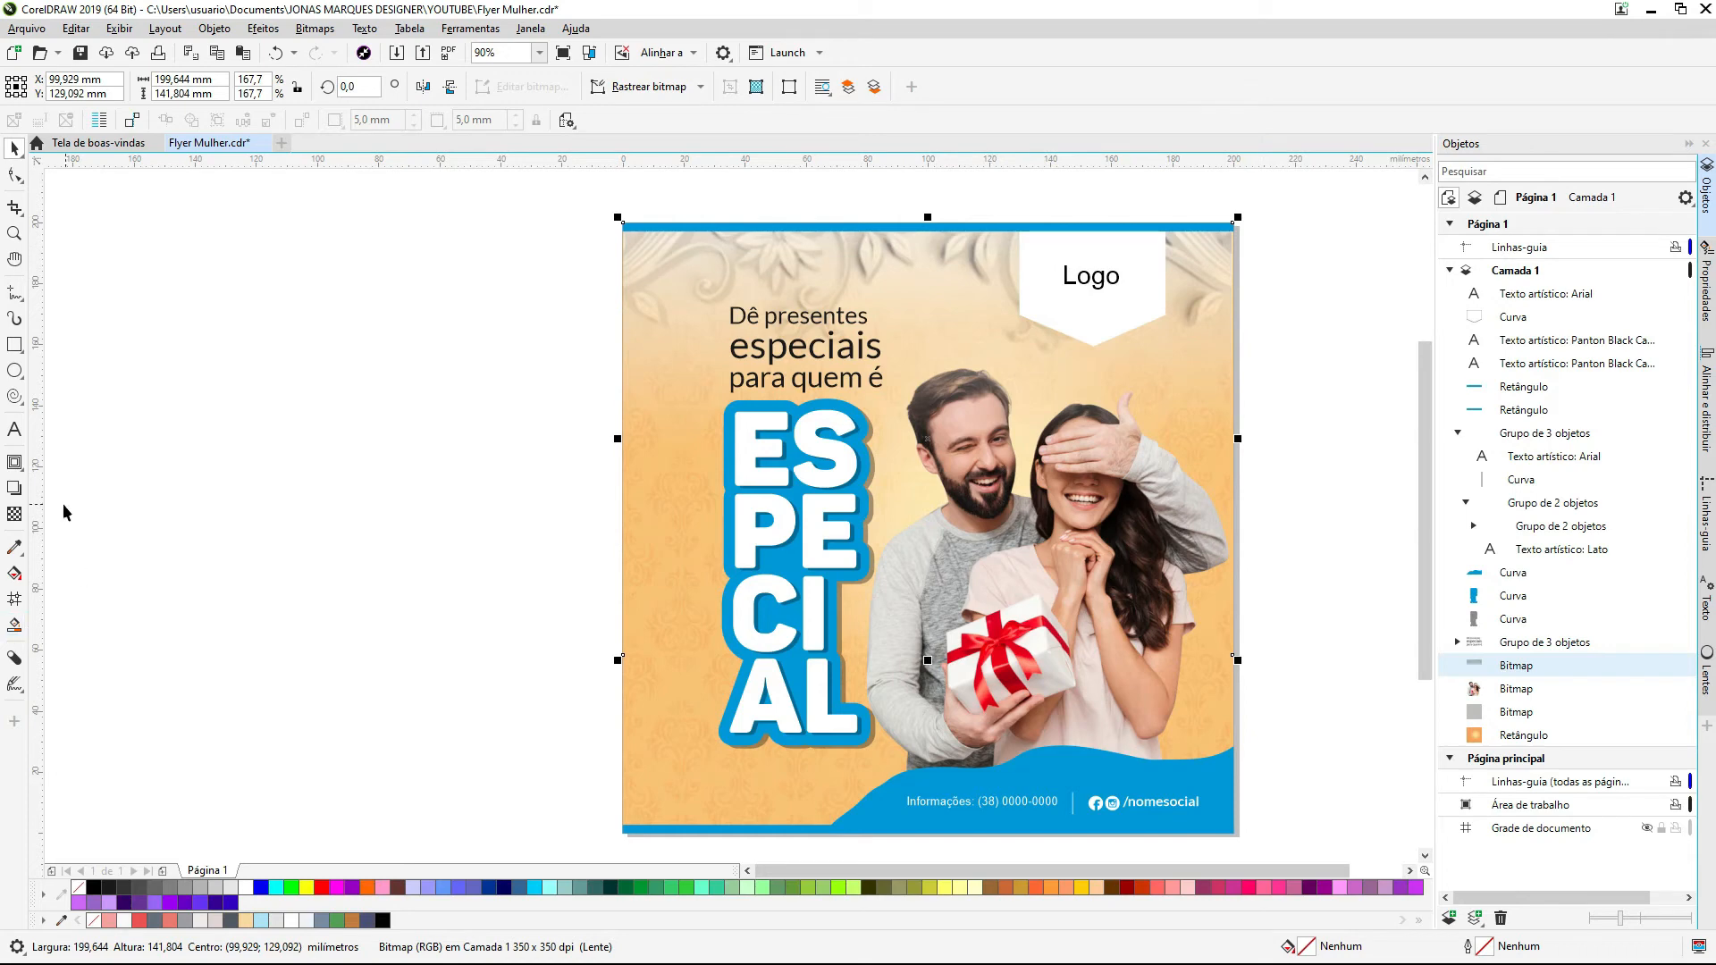
Step: Set the floral bitmap's transparency merge mode to Sobrepor
left_click(14, 515)
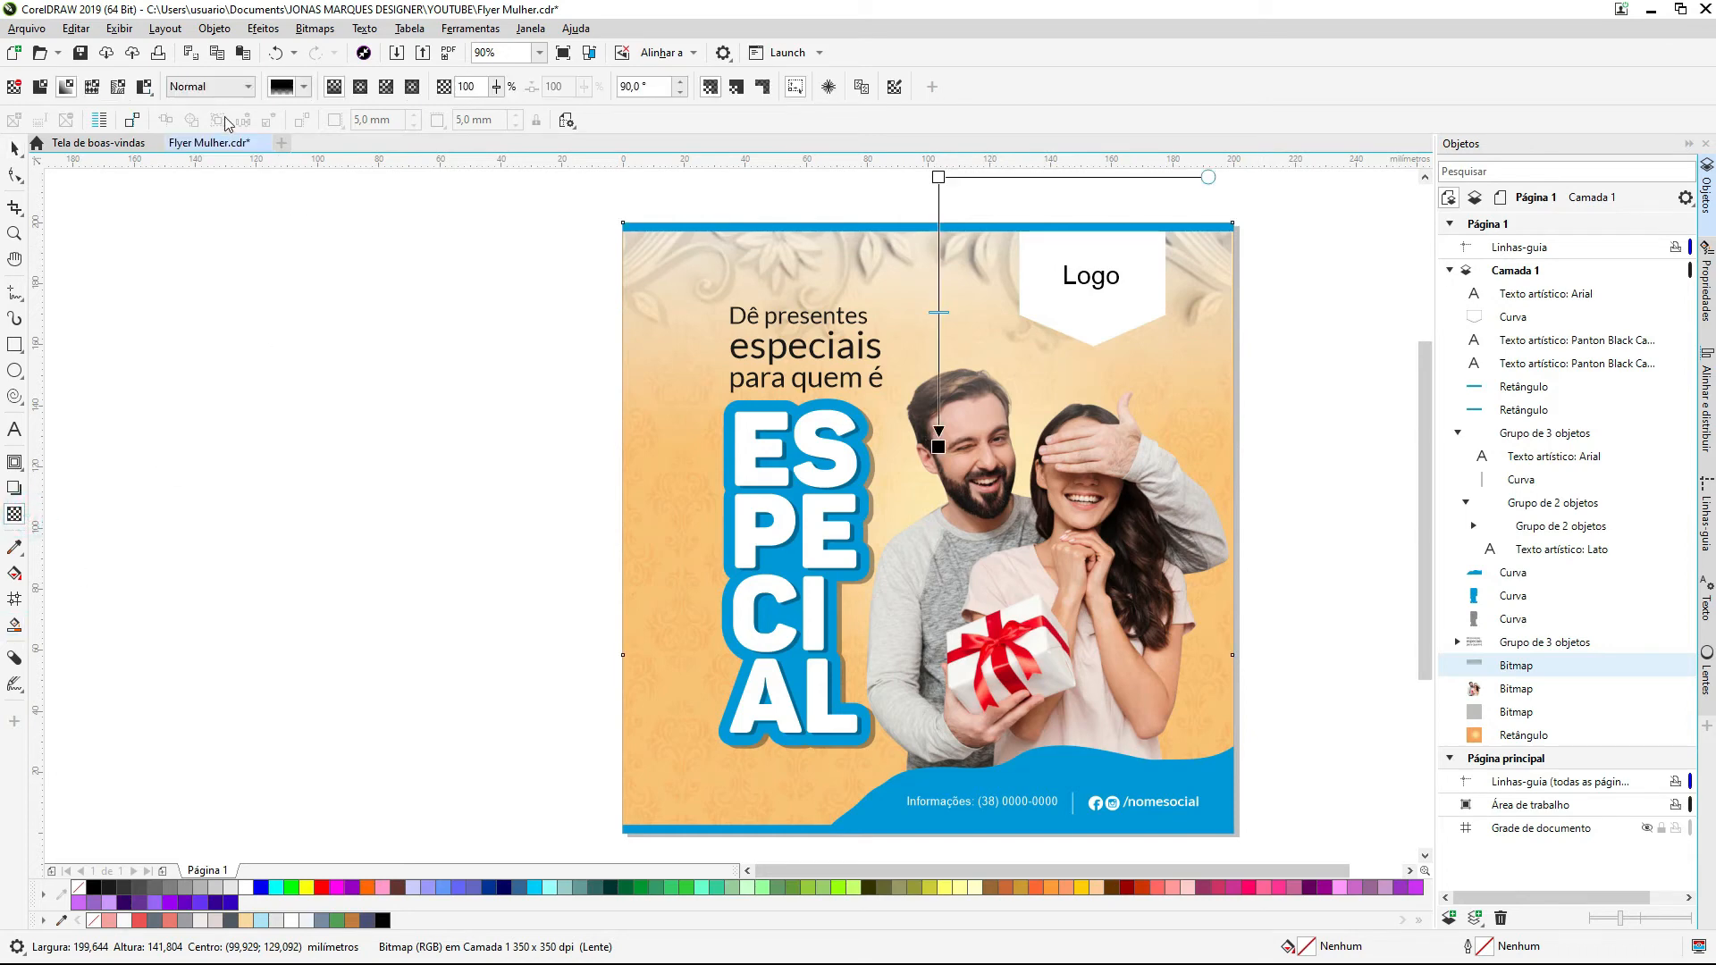
left_click(207, 89)
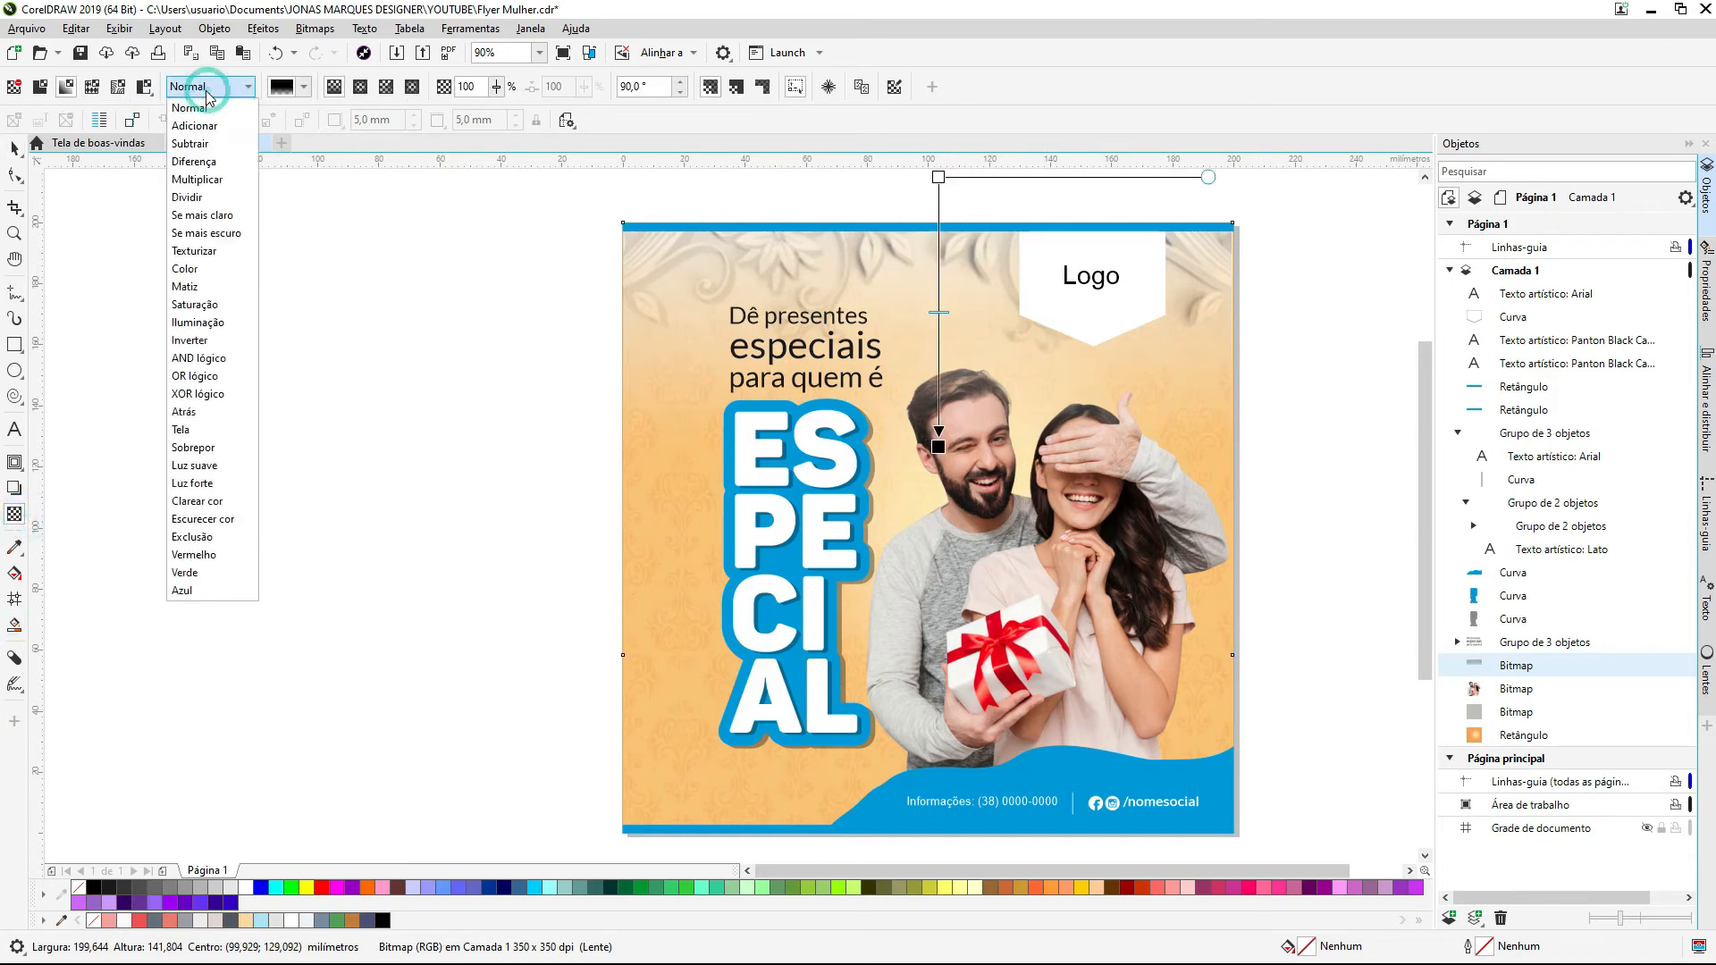
left_click(202, 449)
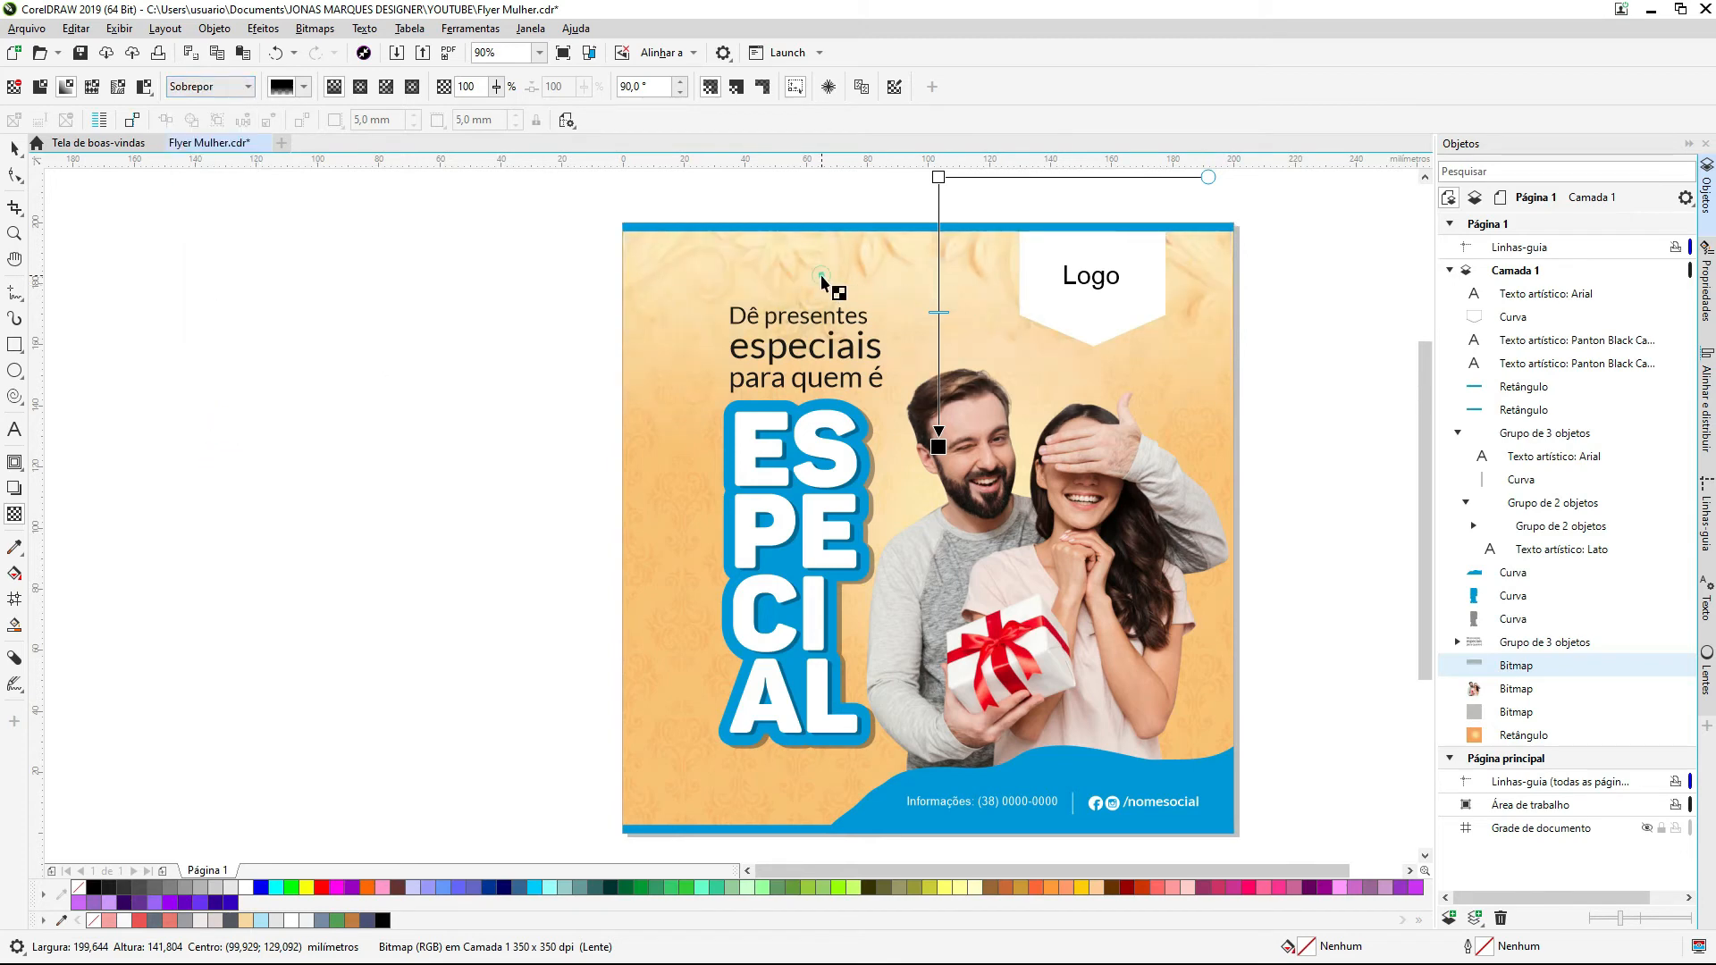
key("space")
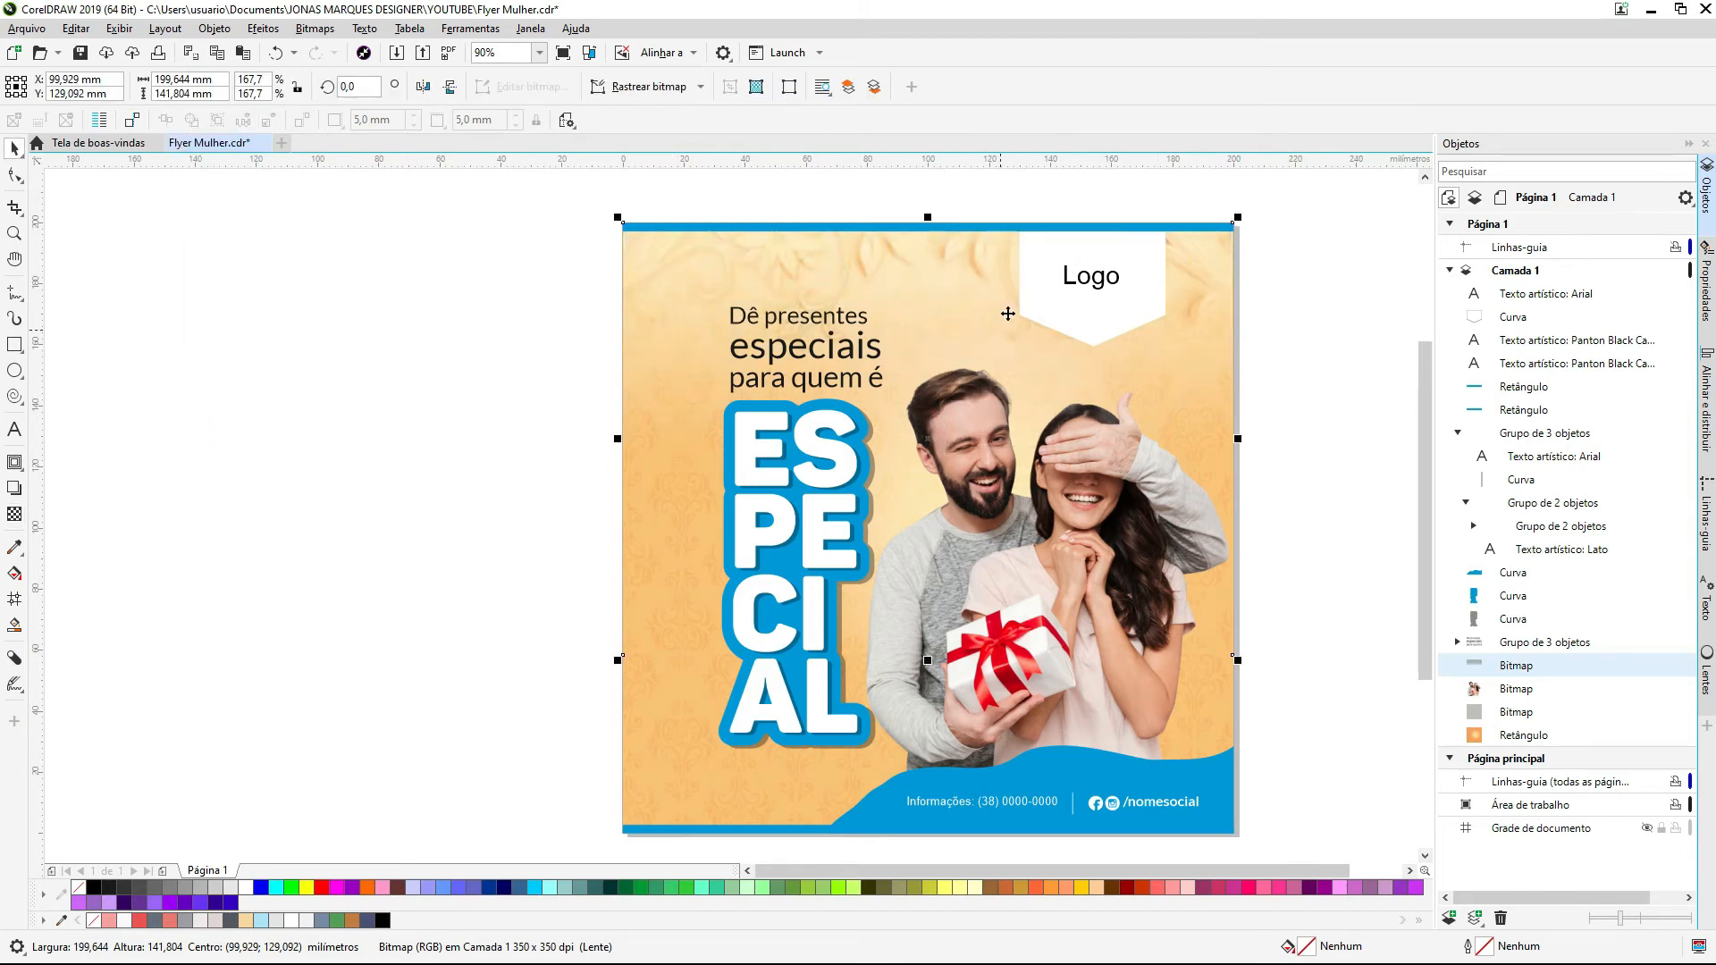
Step: Reorder the floral bitmap so it lies behind the couple photo and directly above the background pattern bitmap
key("shift+Page_Down")
key("ctrl+Page_Up")
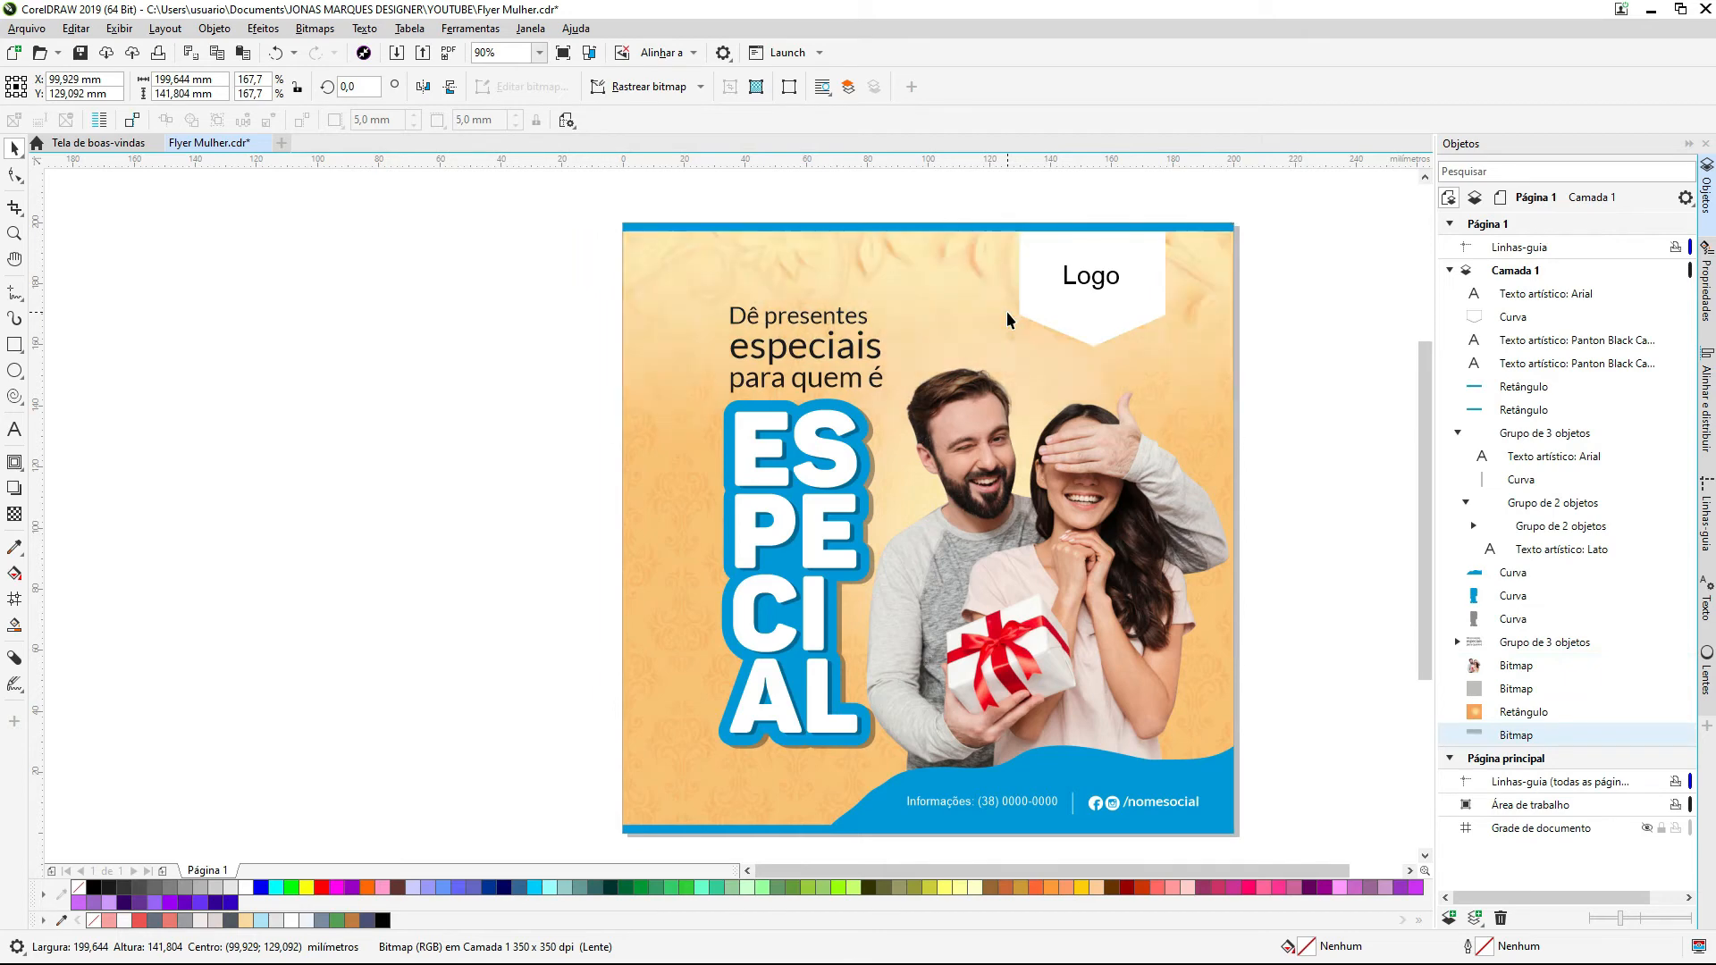
key("ctrl+Page_Up")
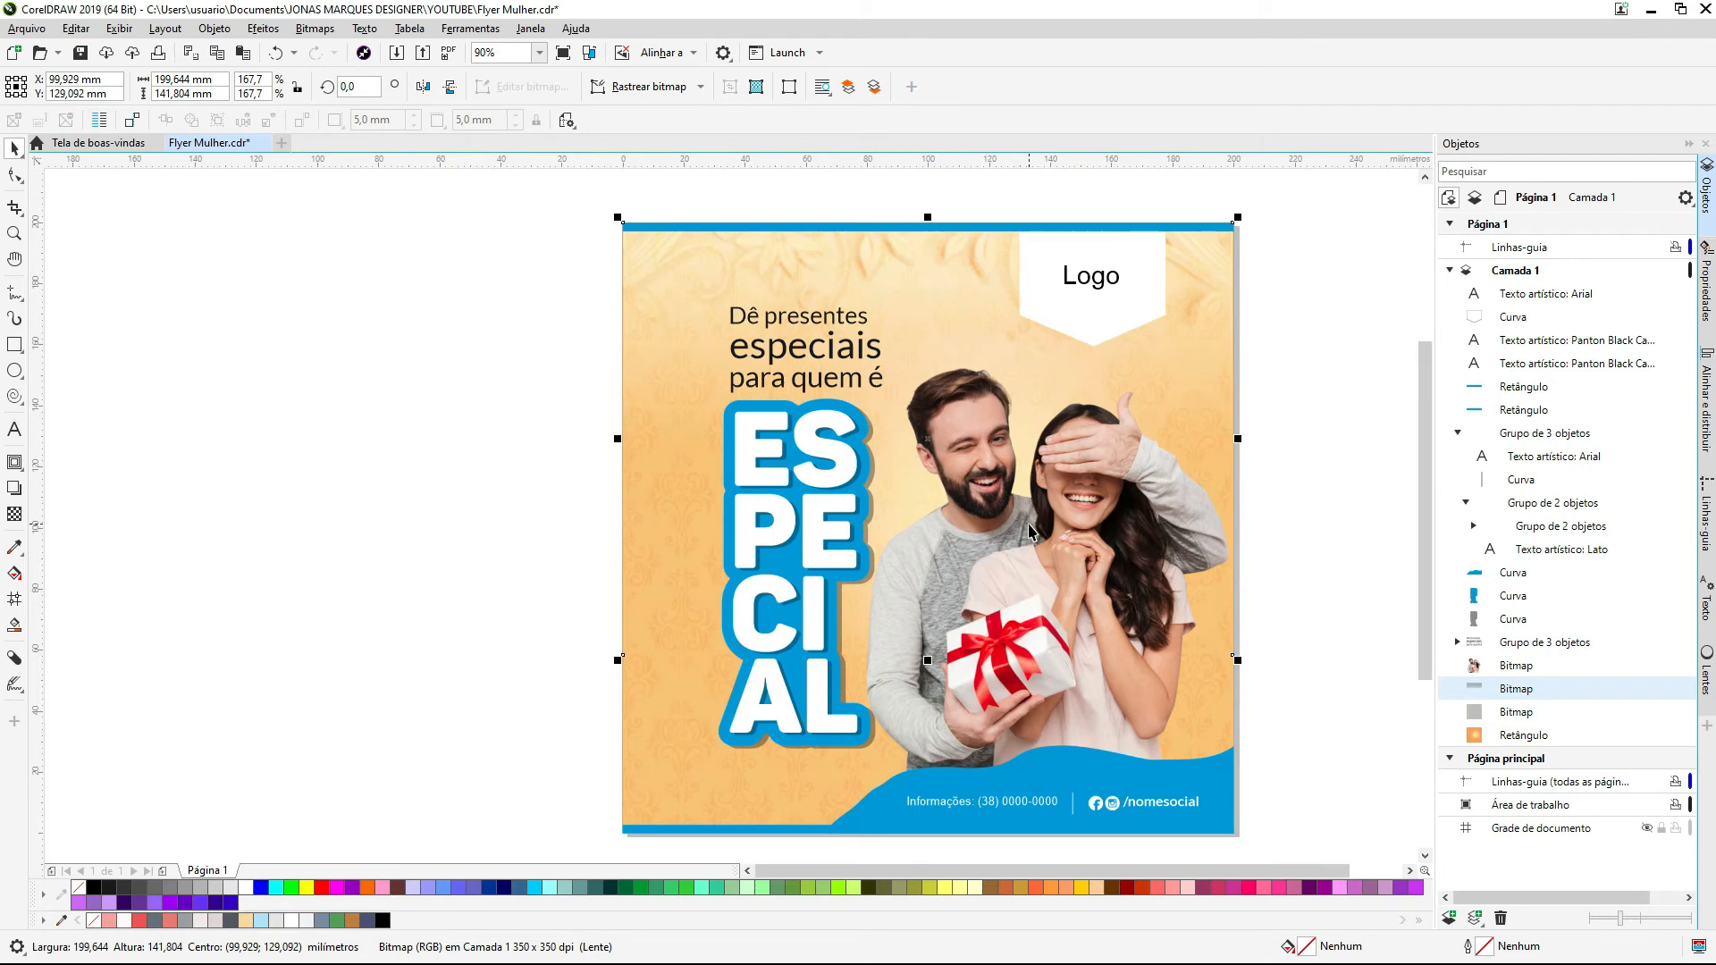
Step: Duplicate the floral bitmap in place, mirror the copy vertically, and move it about 55.3 mm down to the flyer's lower edge
key("ctrl+d")
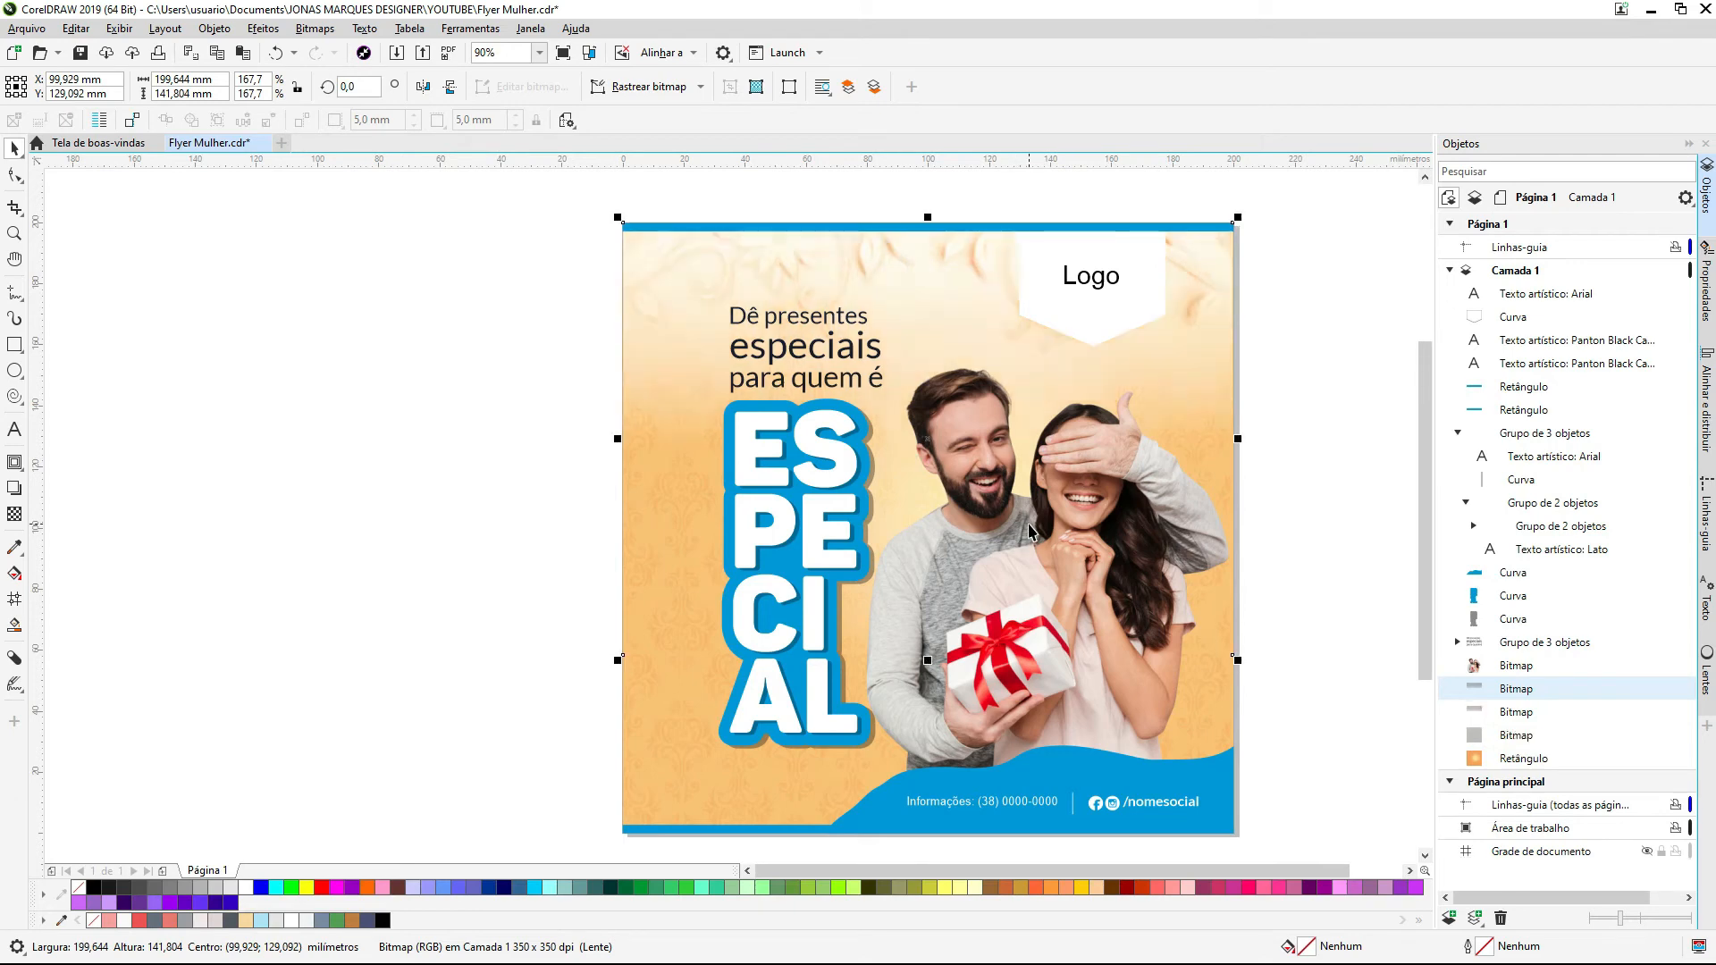
left_click(450, 87)
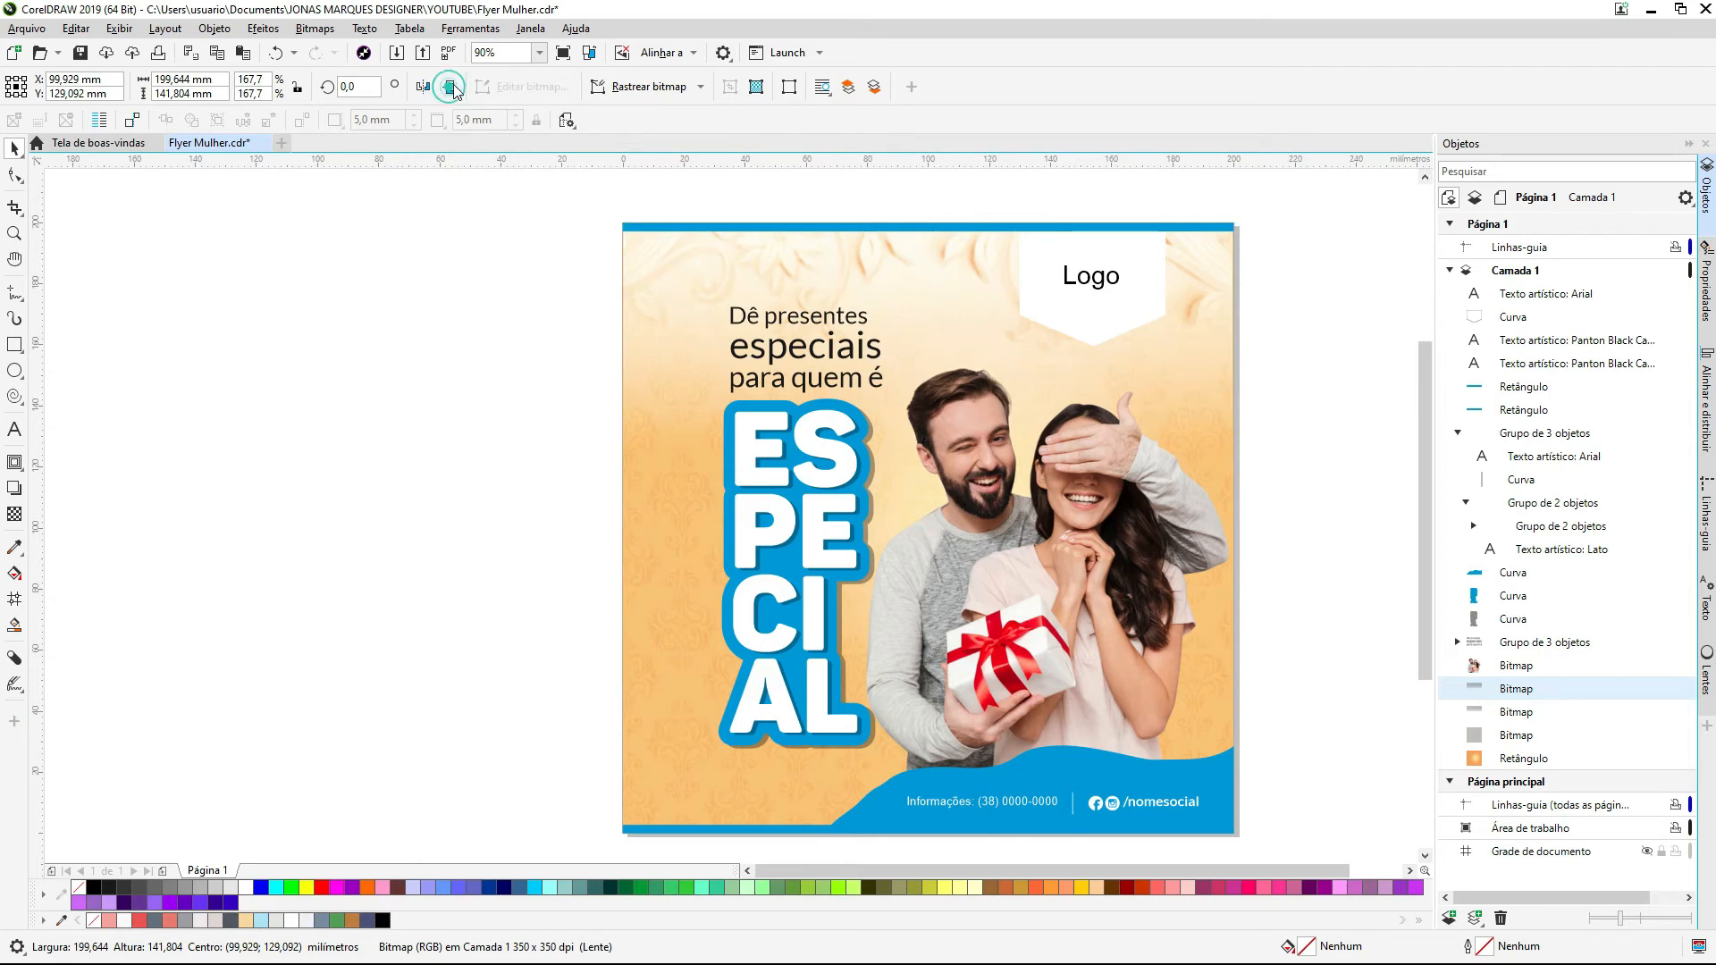
left_click_drag(689, 654, 688, 824)
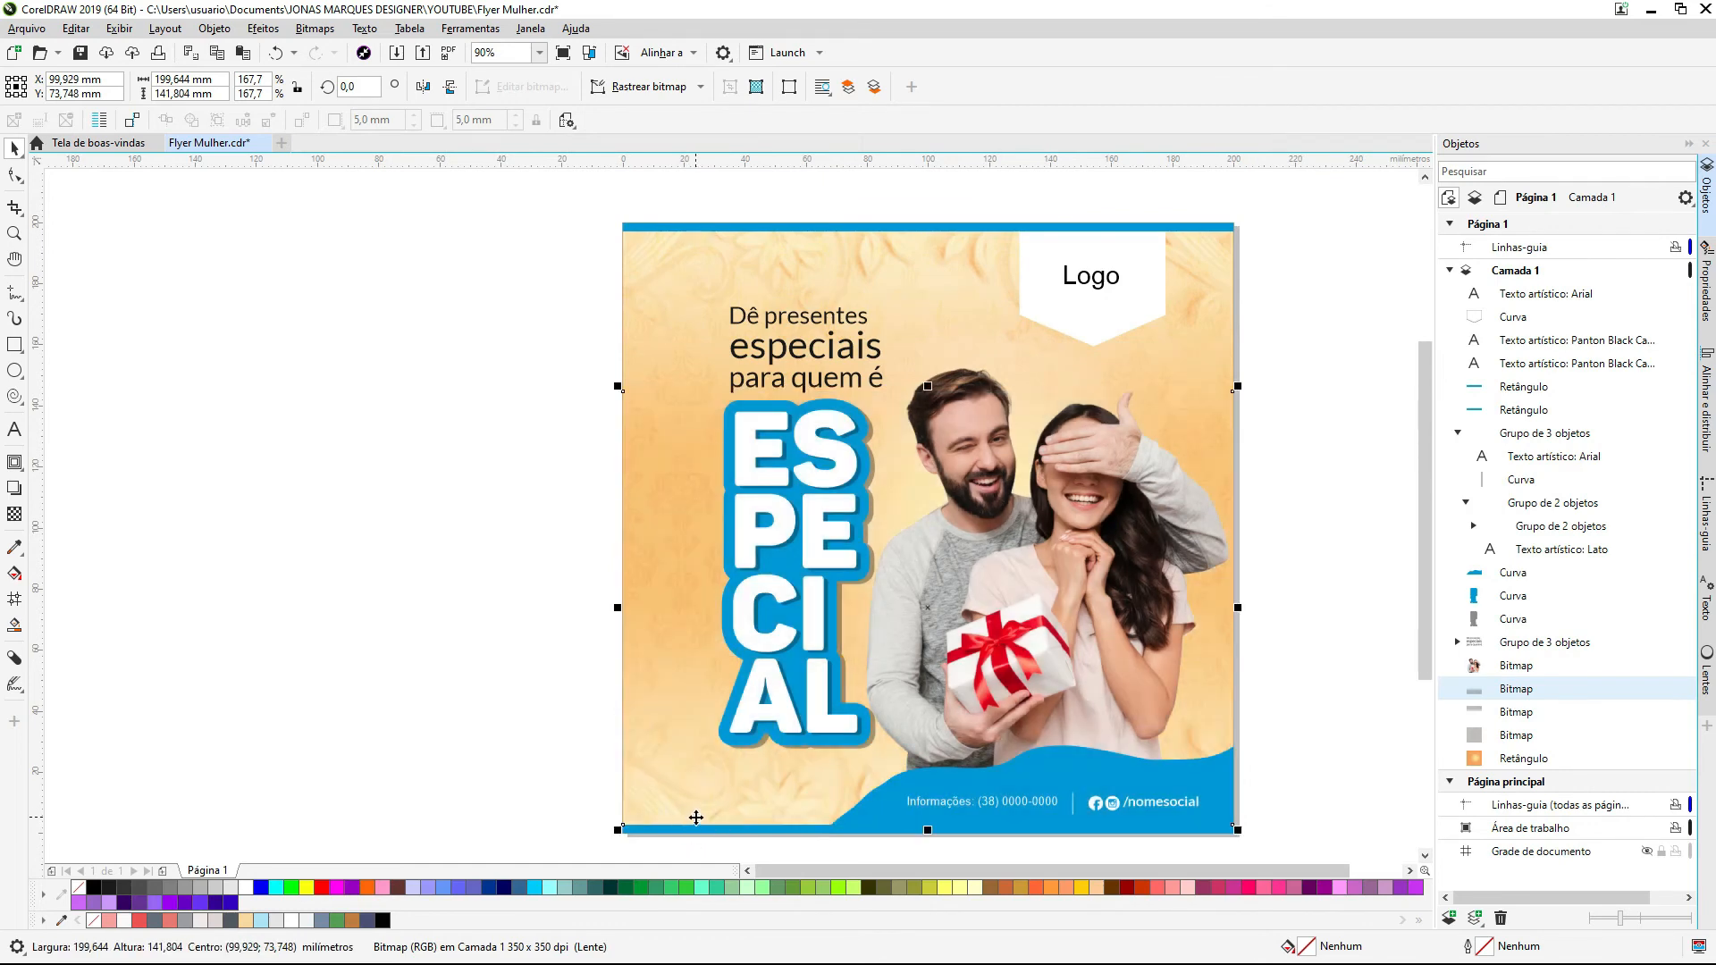
Step: Stretch the linear transparency of the lower floral bitmap downward until its end lies well below the flyer
left_click(14, 516)
scroll(910, 435, "down", 2)
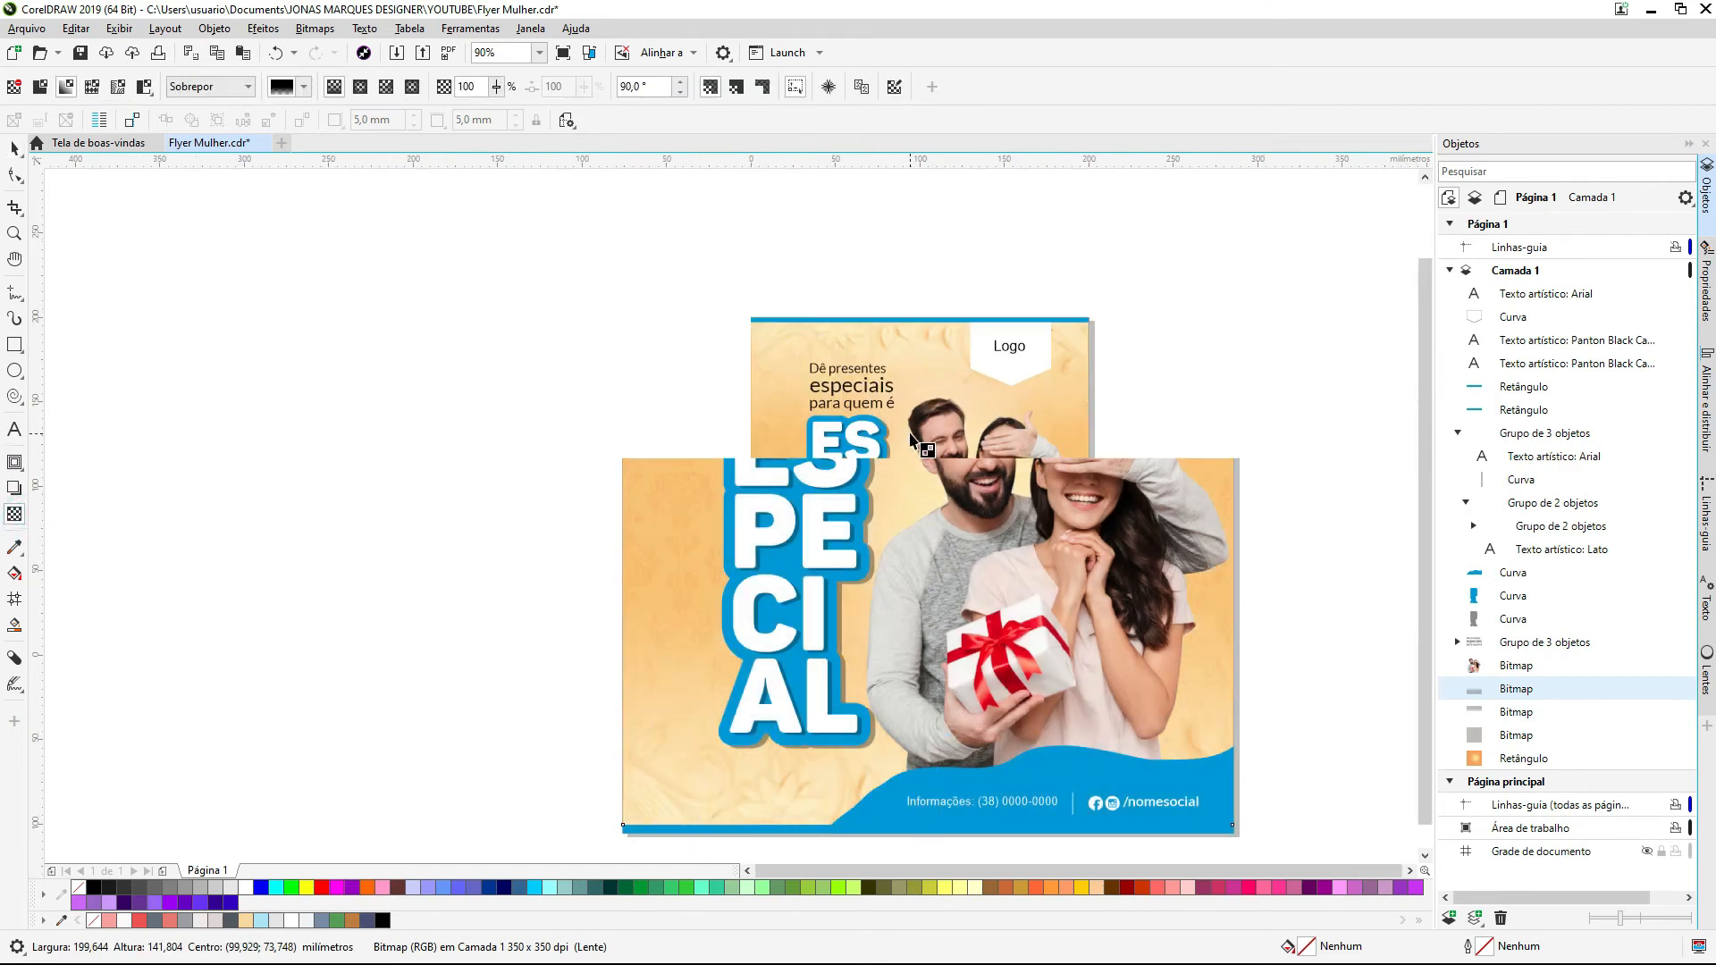
left_click_drag(925, 674, 925, 809)
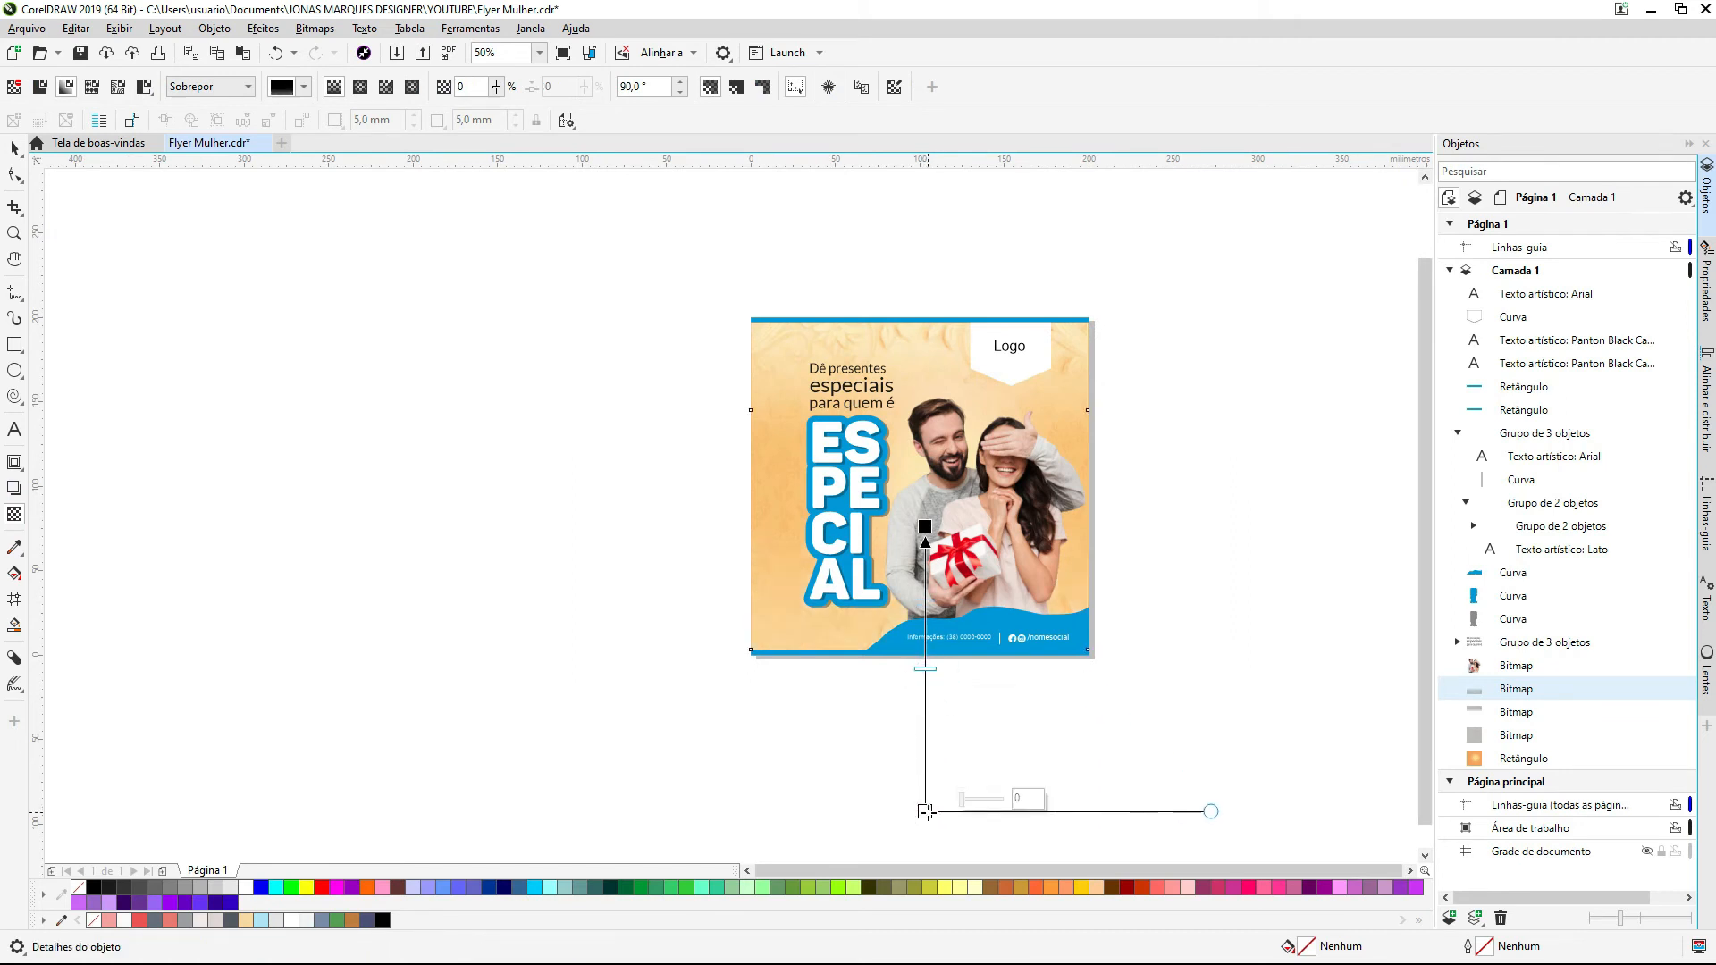
key("space")
left_click_drag(1116, 279, 628, 697)
left_click(1161, 437)
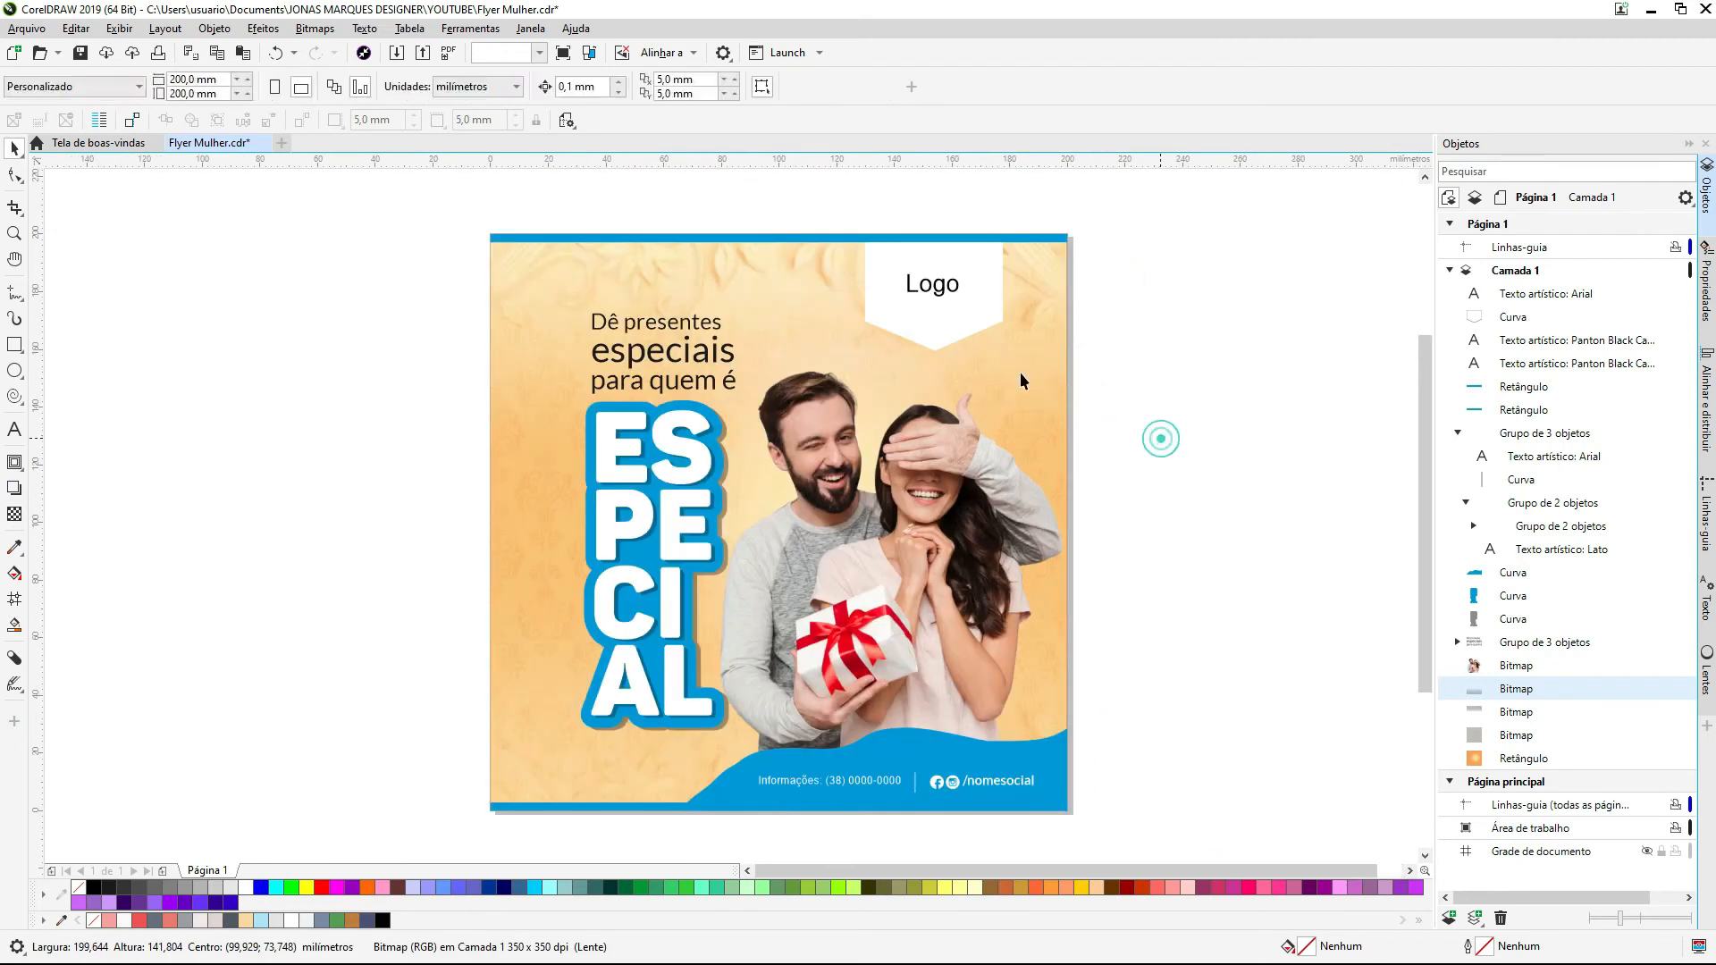
Step: Lengthen the linear transparency of the upper floral bitmap by moving its outer end farther above the flyer
left_click(804, 295)
scroll(786, 402, "down", 2)
key("F2")
left_click_drag(959, 486, 616, 92)
key("space")
left_click_drag(735, 468, 736, 408)
key("space")
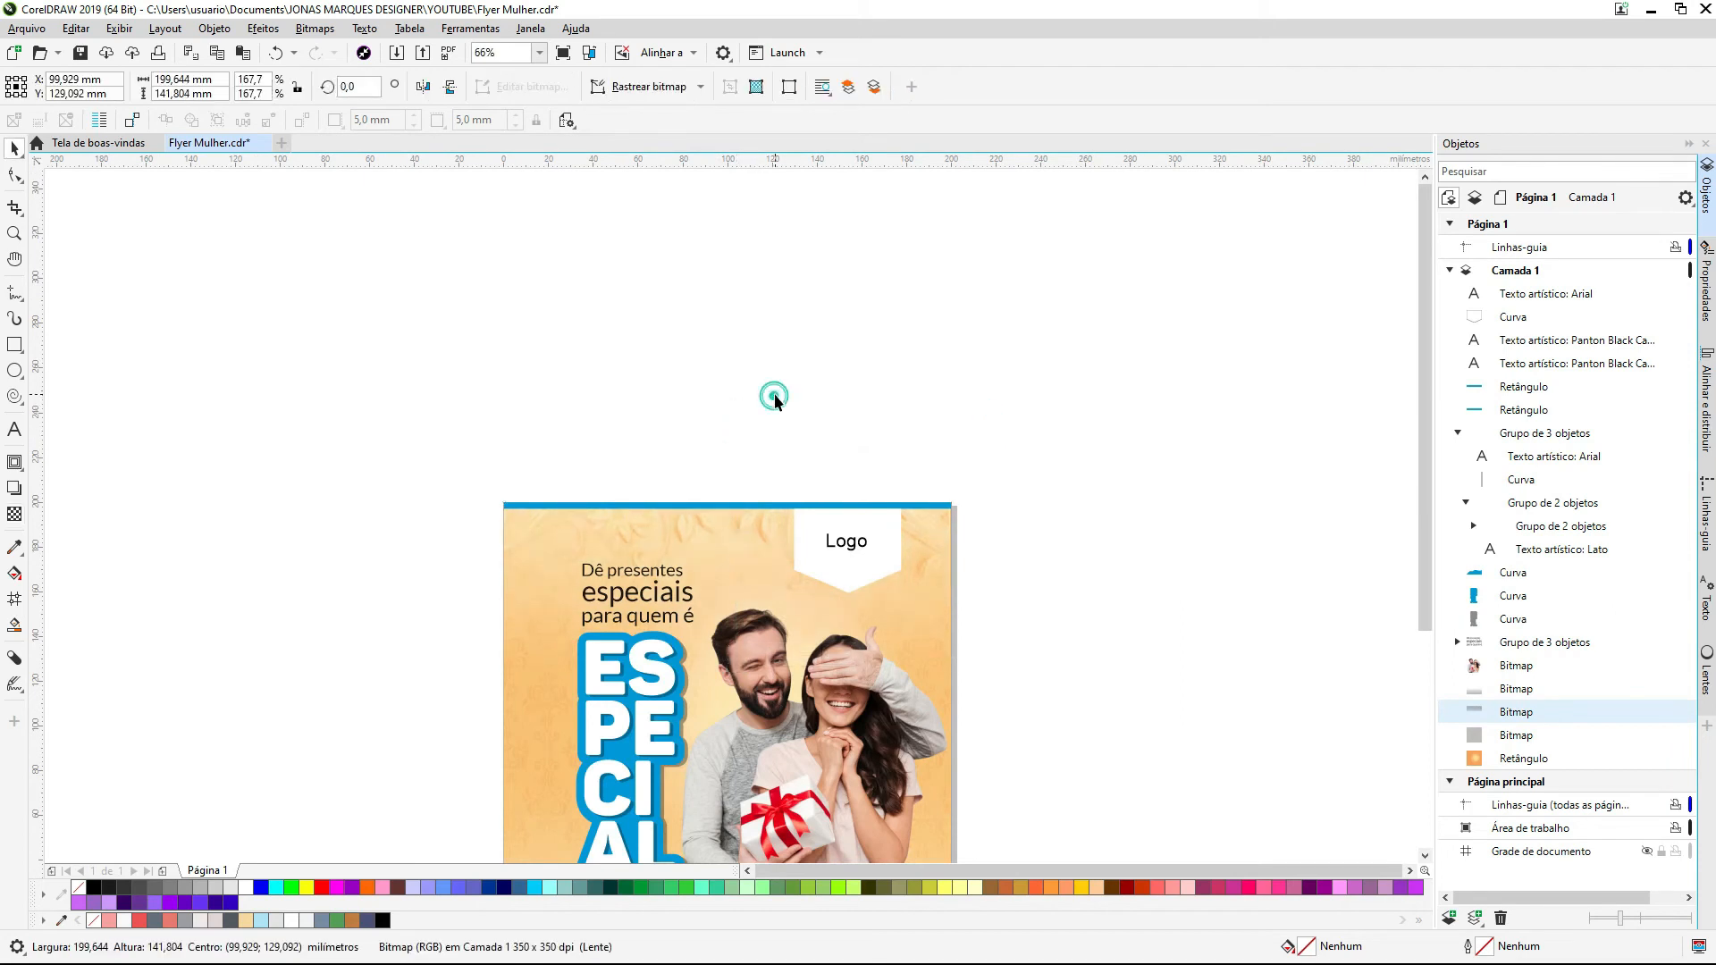
left_click(774, 393)
key("F4")
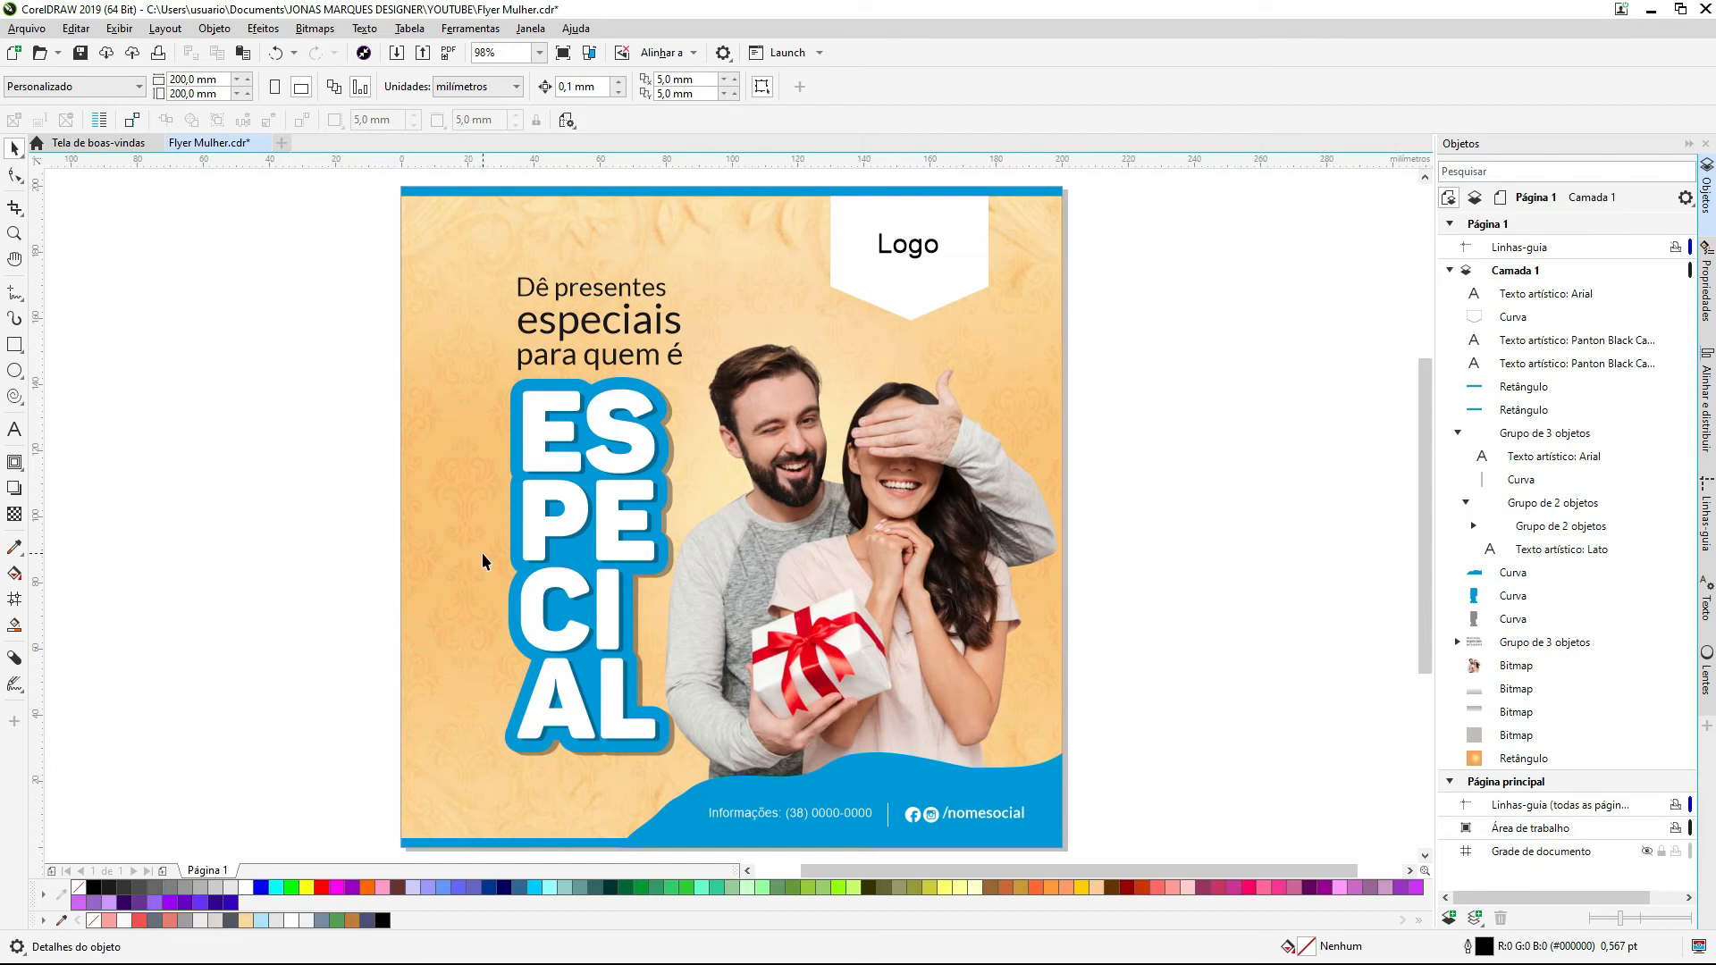
Step: Group all the flyer objects and draw a 90 × 160 mm rectangle beside the page
key("ctrl+a")
key("ctrl+g")
left_click_drag(1020, 251, 797, 681)
key("F7")
mouse_move(774, 312)
left_mouse_down()
mouse_move(990, 534)
mouse_move(943, 670)
left_mouse_up()
left_click(185, 80)
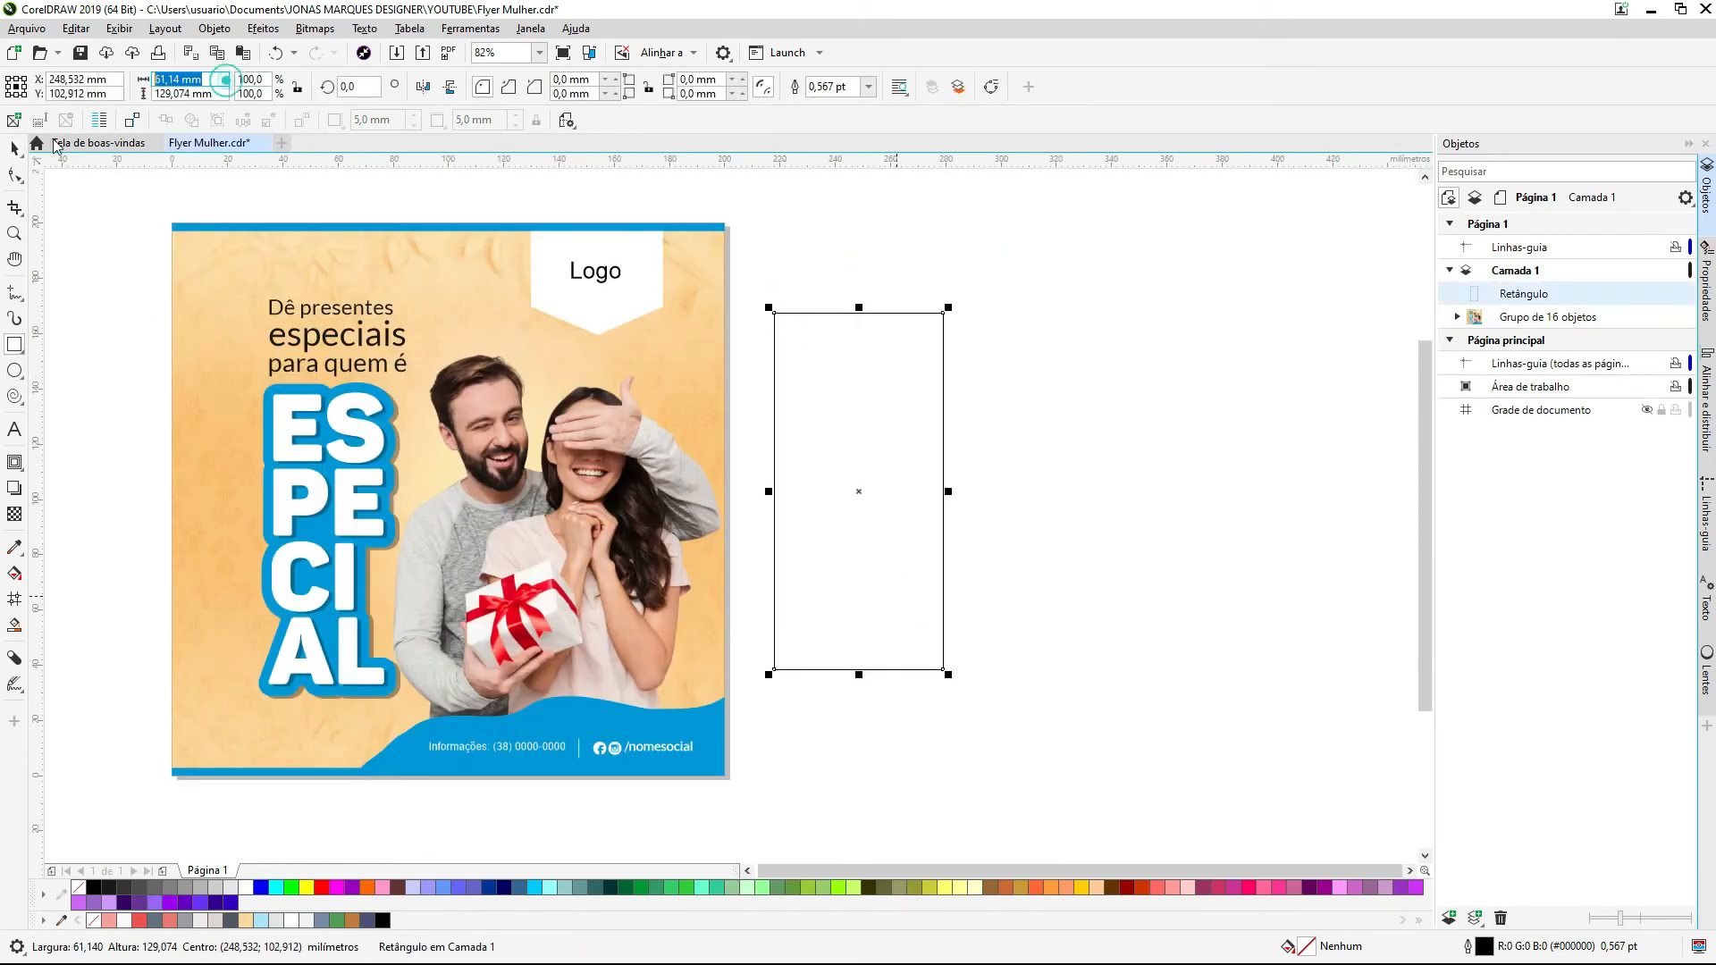
key("Tab")
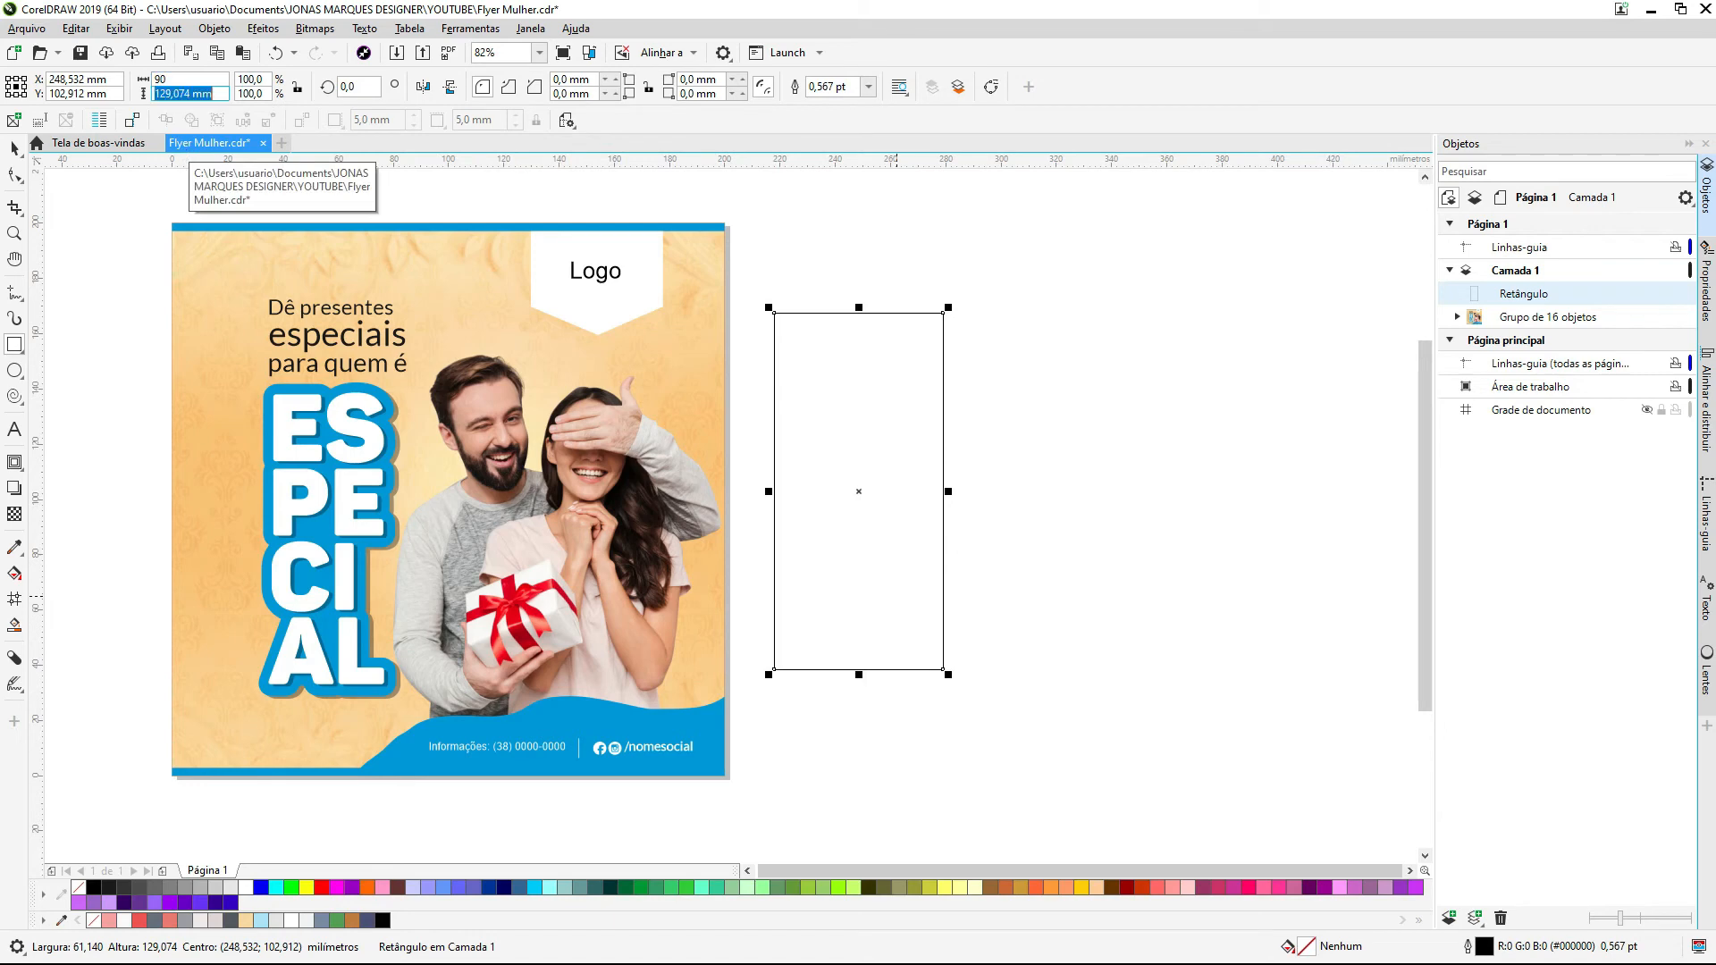
type("160")
key("Return")
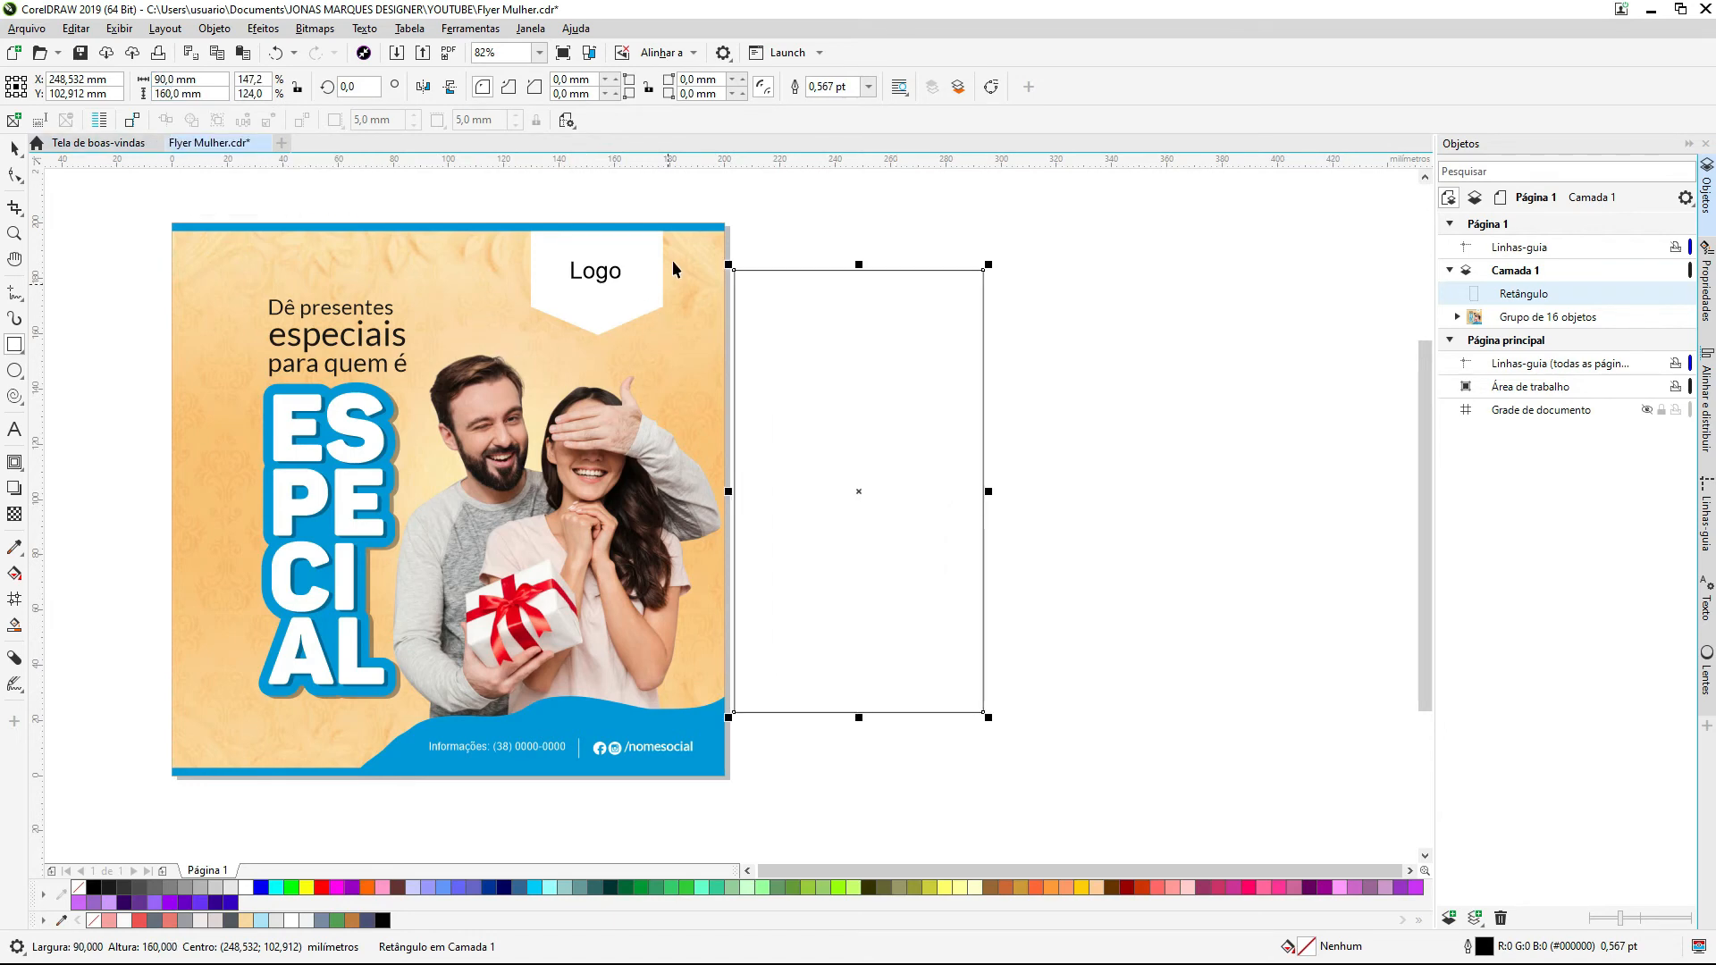
Step: Make a reduced copy of the flyer group, about 113.8 mm wide, and centre it on the empty rectangle
left_click(362, 308)
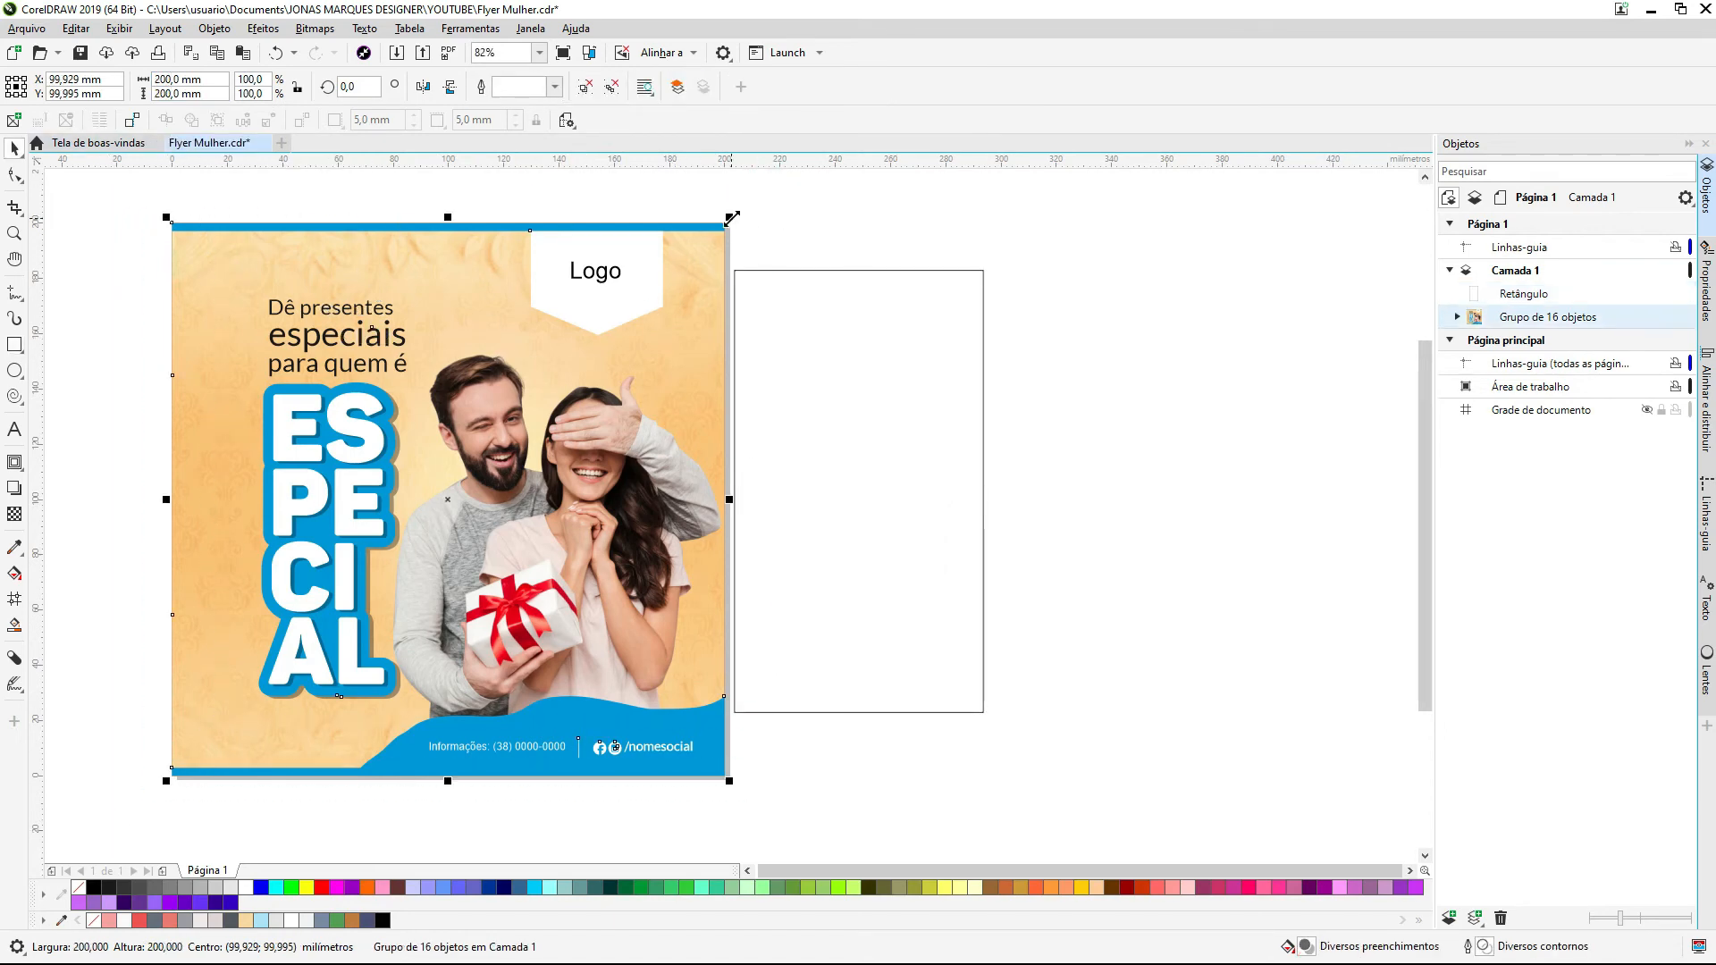
left_click_drag(731, 218, 613, 328)
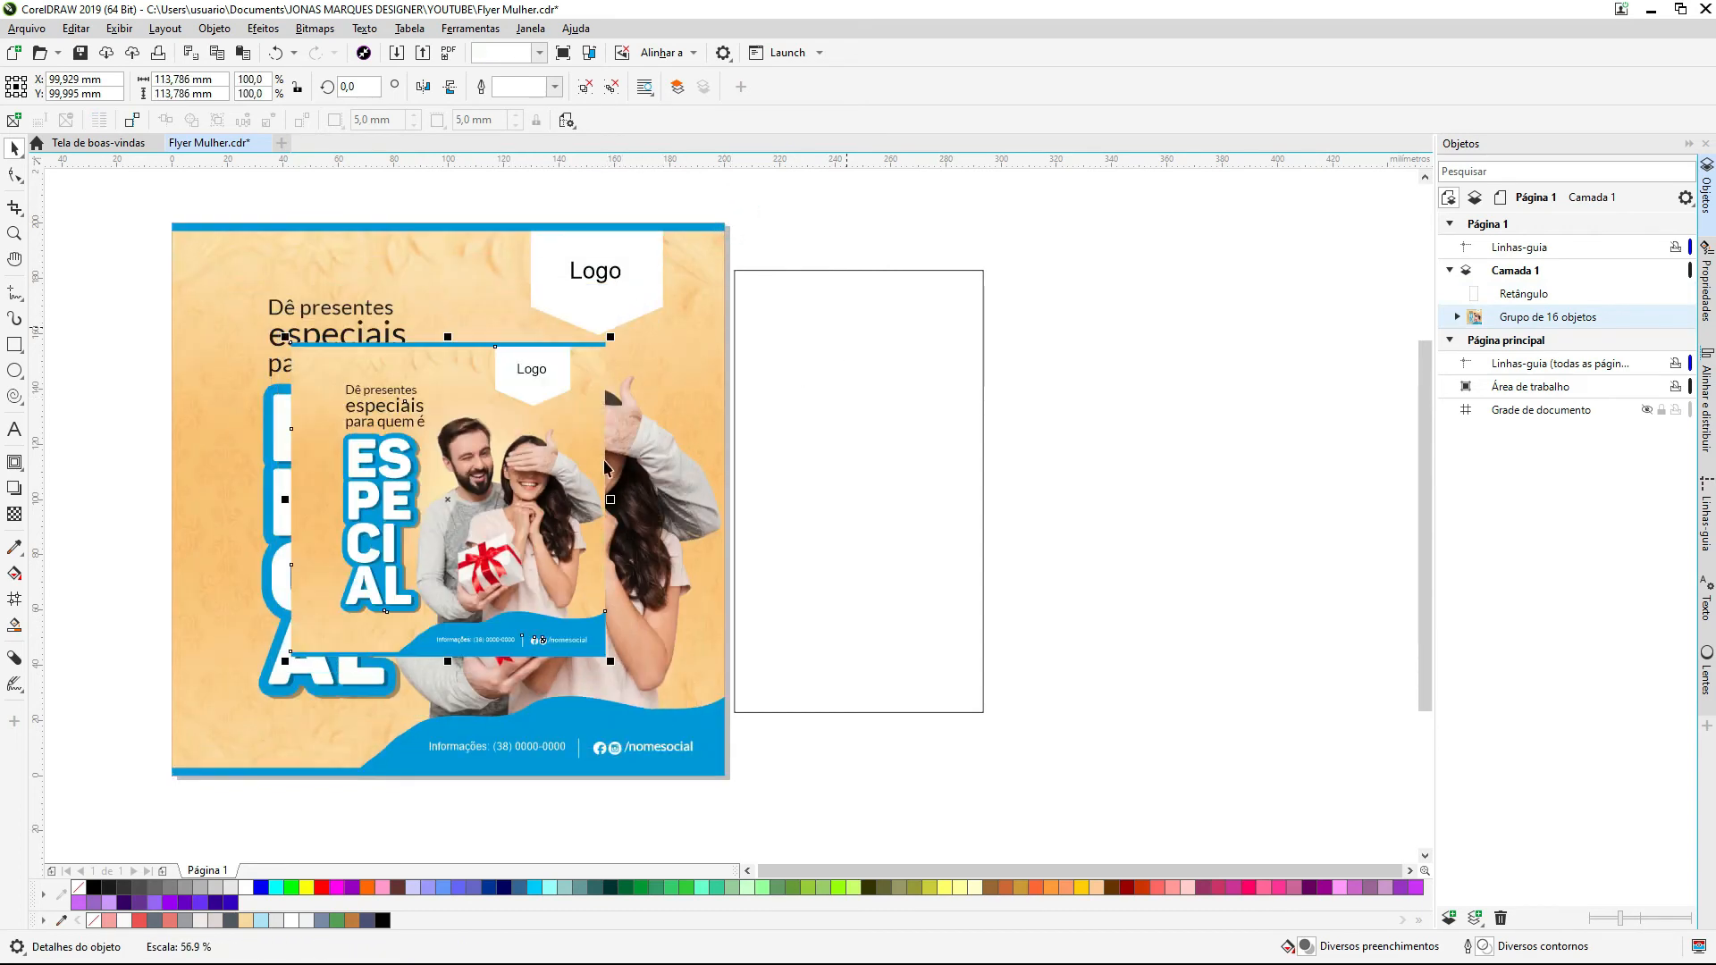
left_click_drag(391, 418, 1100, 418)
left_click(982, 393, "shift")
key("c")
key("e")
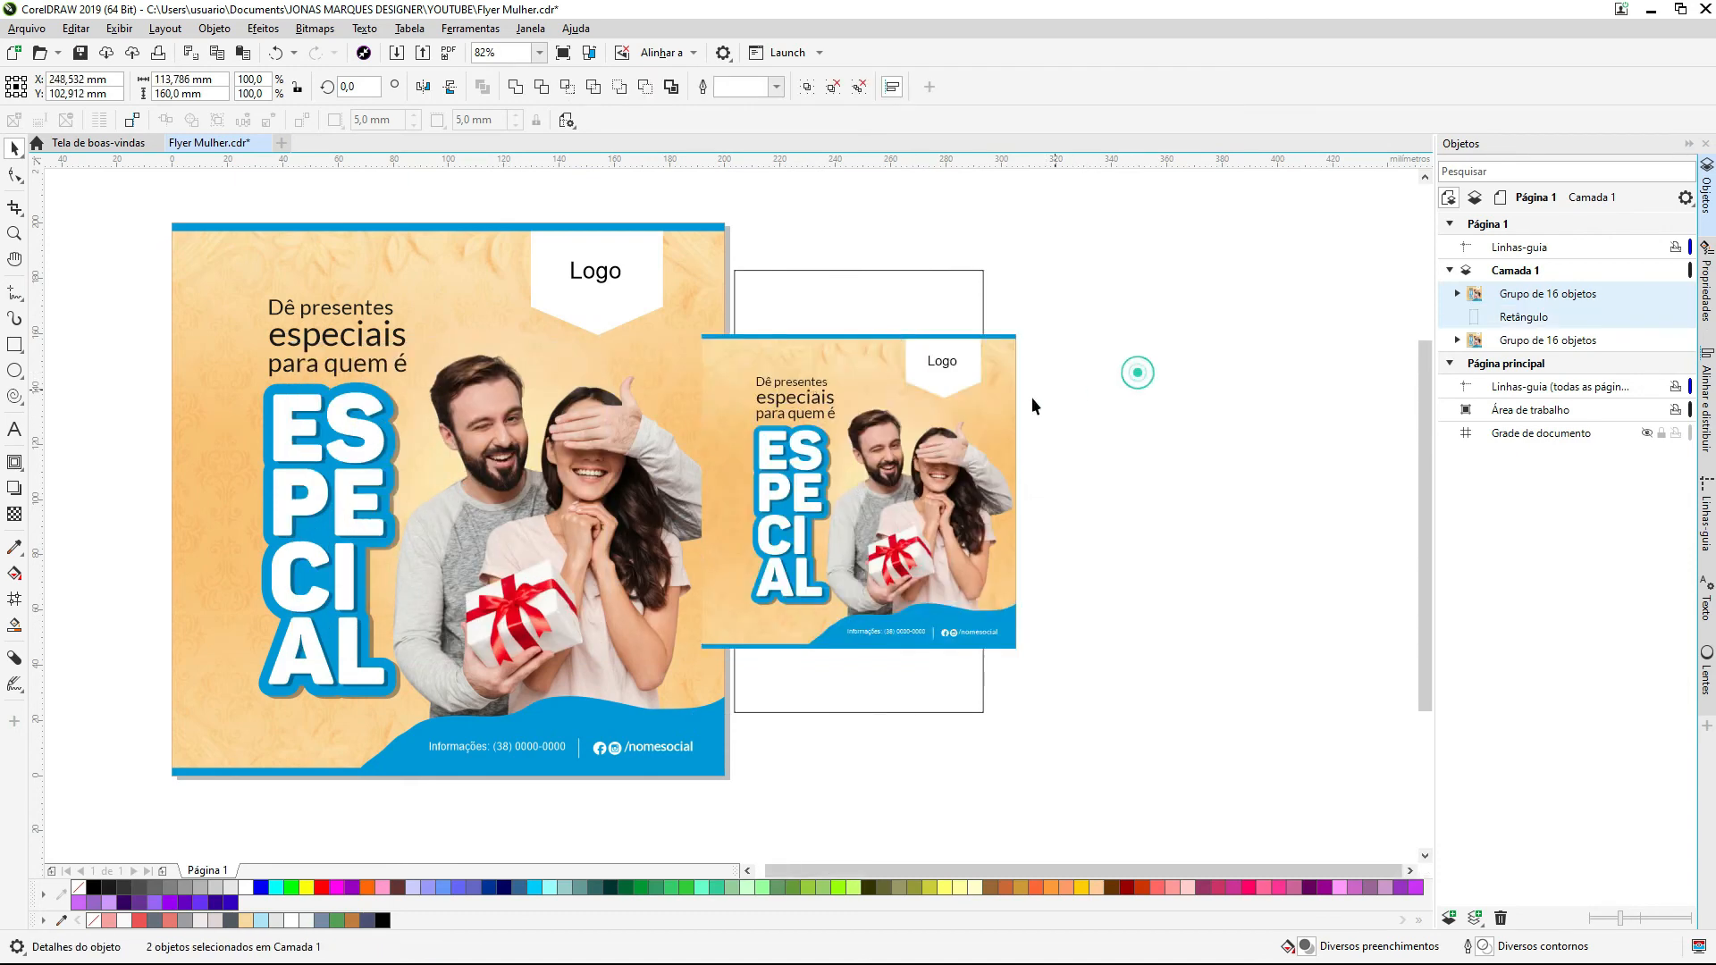
Step: Scale the copied flyer group about its centre to 90 × 90 mm so it matches the rectangle's width
left_click(1137, 372)
left_click(996, 405)
left_click_drag(1021, 328, 982, 292)
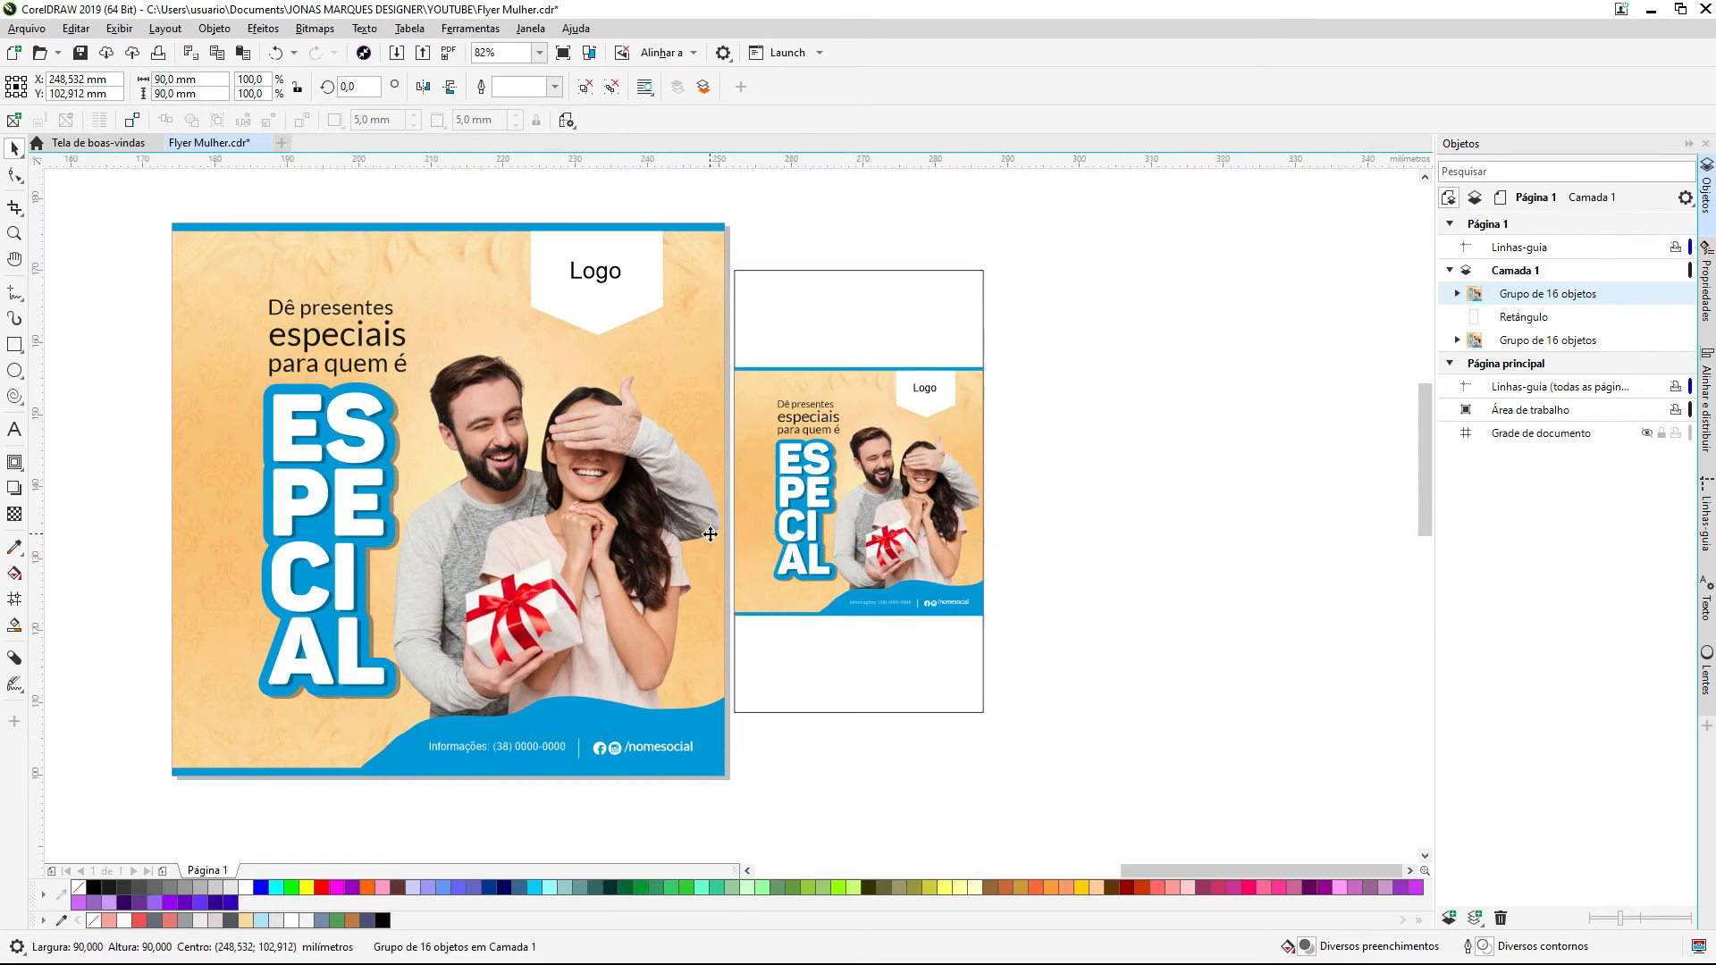
Step: Ungroup the flyer copy and stretch its orange gradient background symmetrically to 160 mm in height
scroll(951, 329, "up", 3)
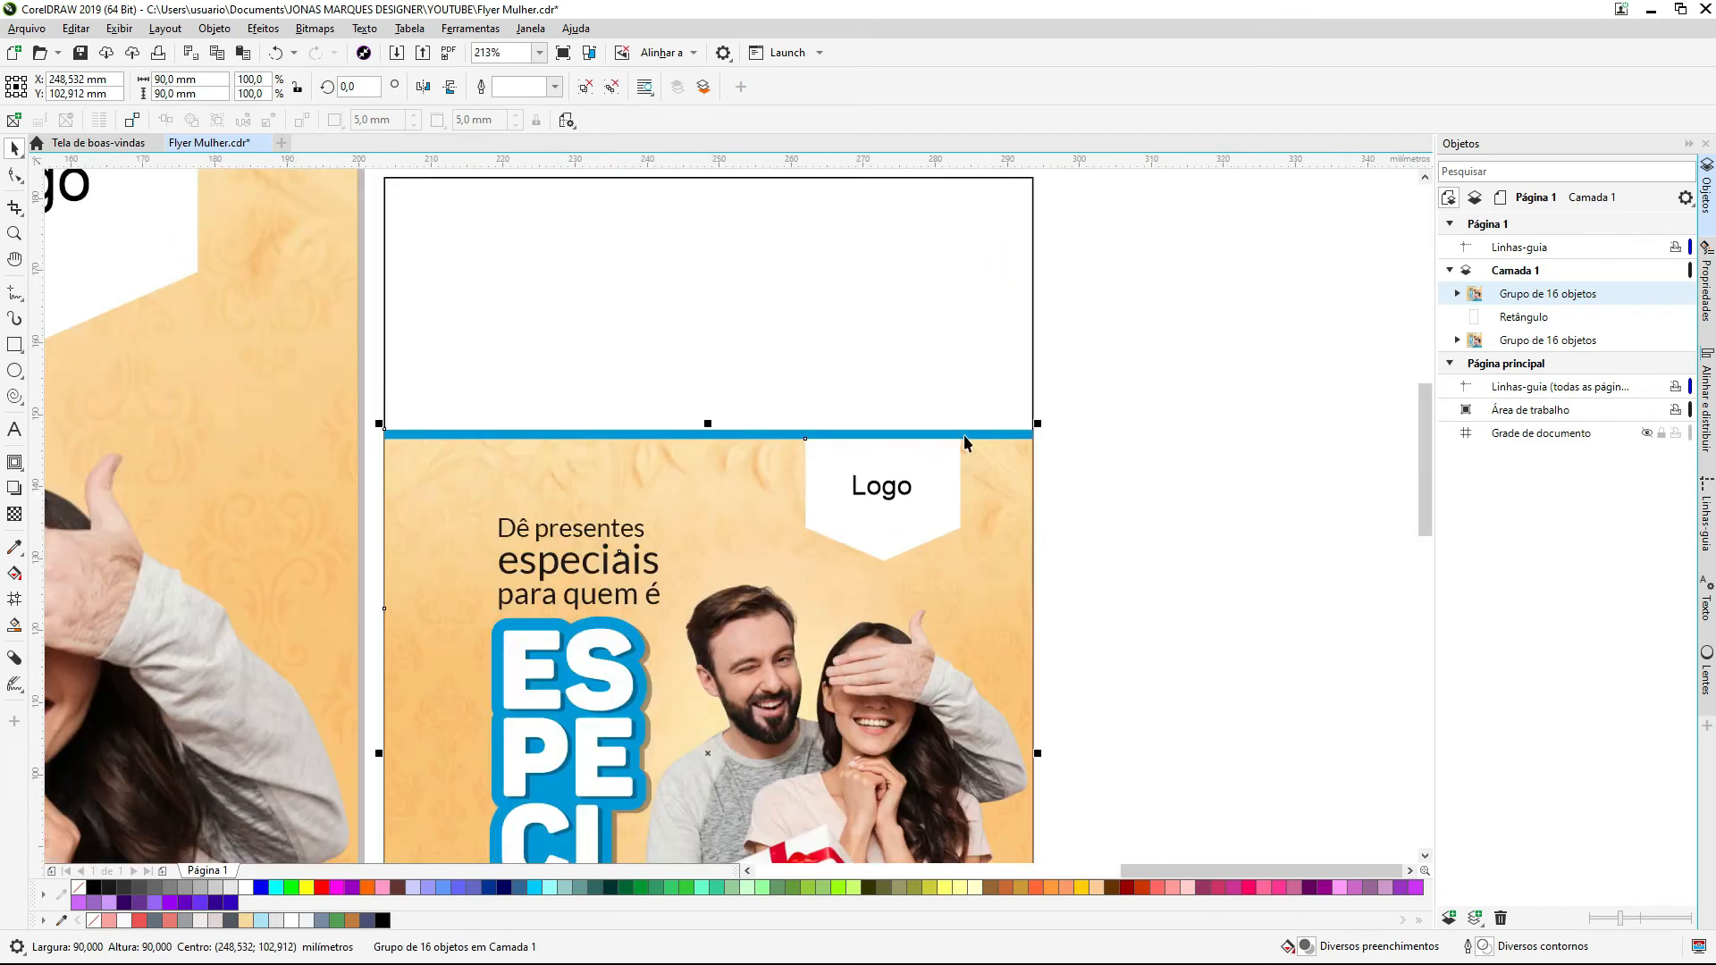
key("ctrl+u")
left_click(1114, 463)
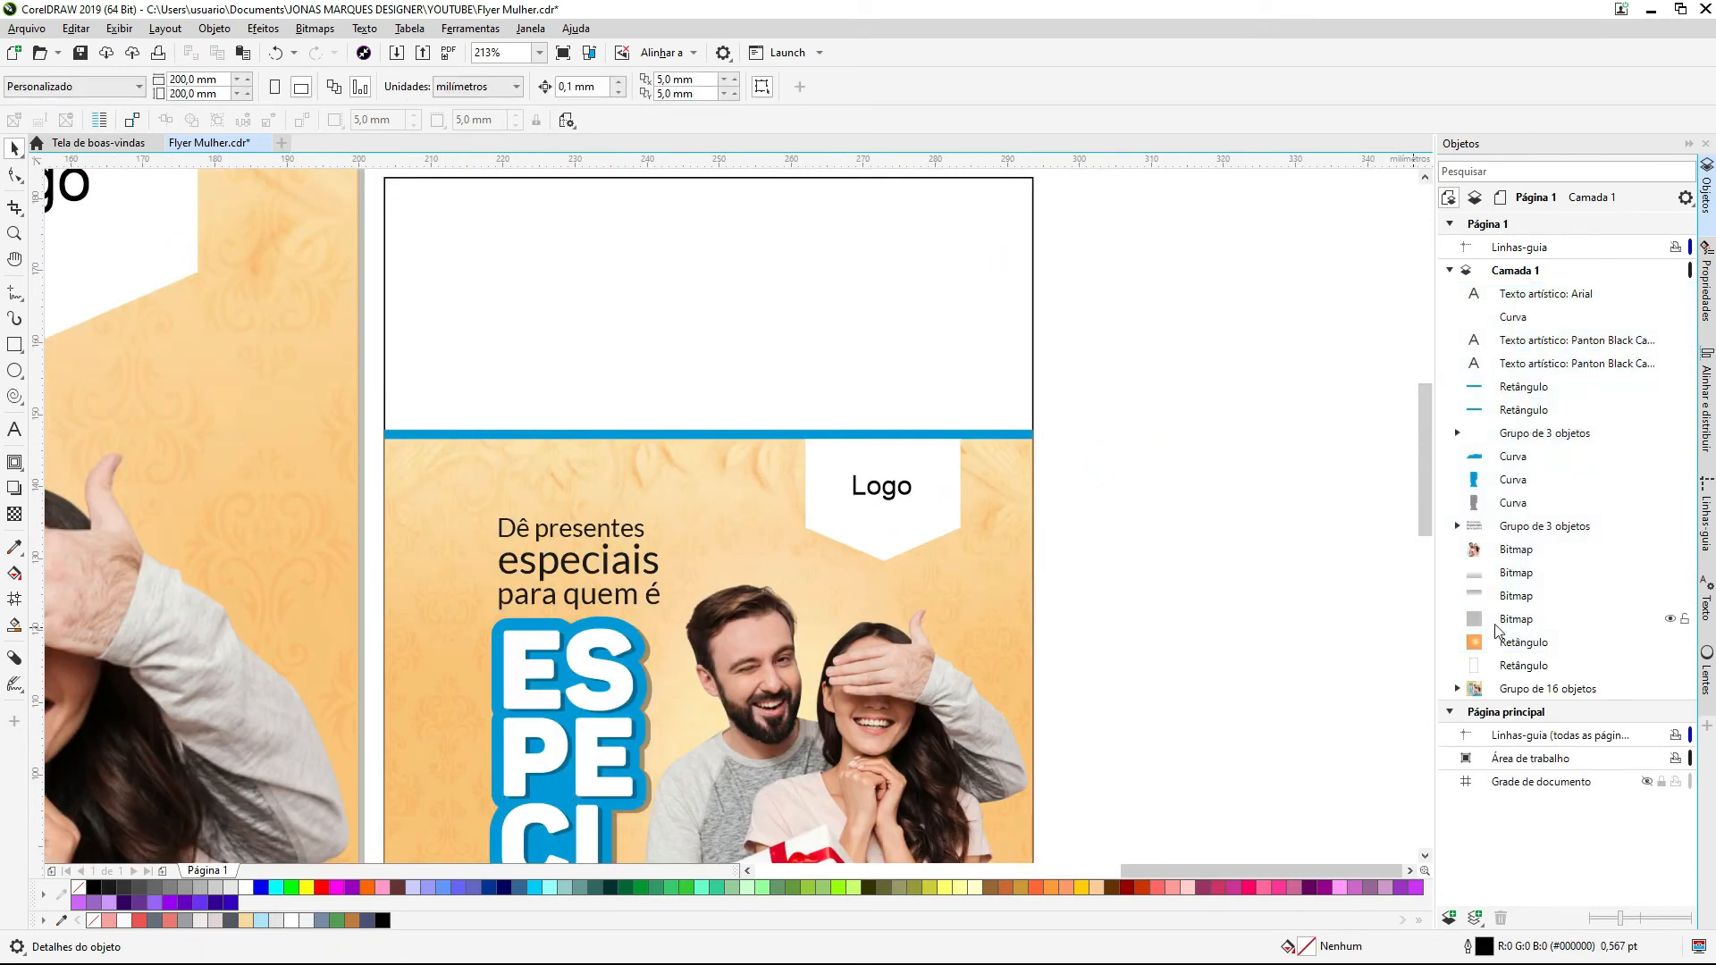
left_click(1504, 645)
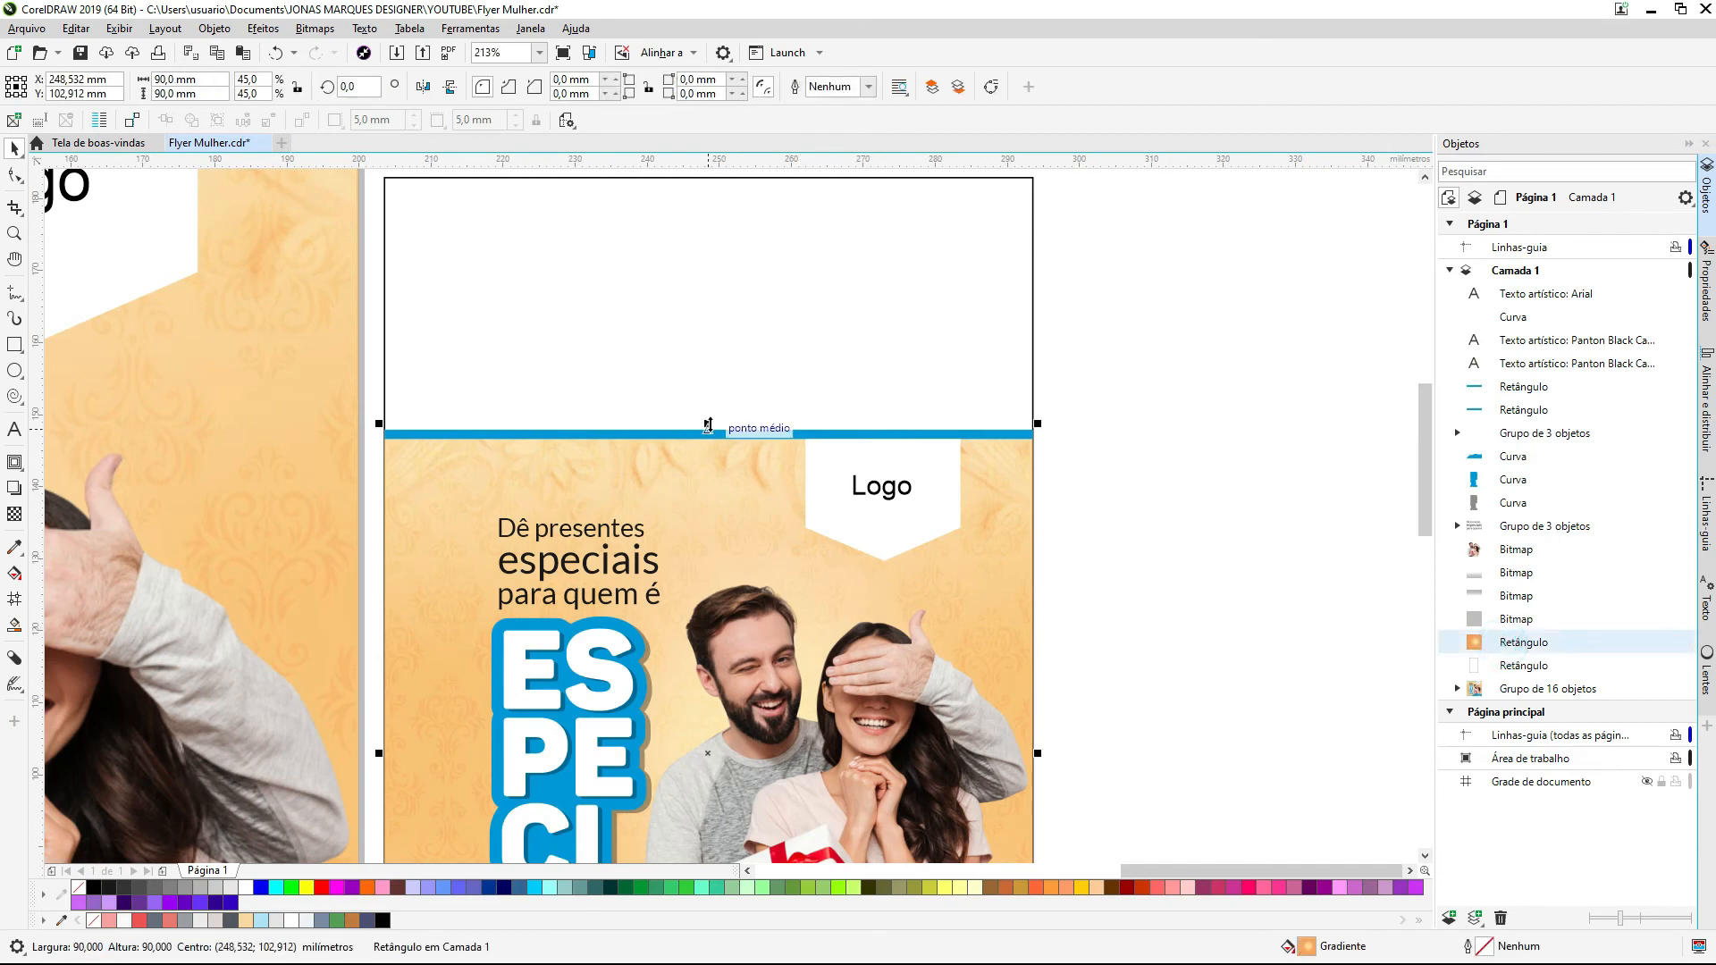
left_click_drag(708, 426, 694, 241)
scroll(849, 250, "down", 3)
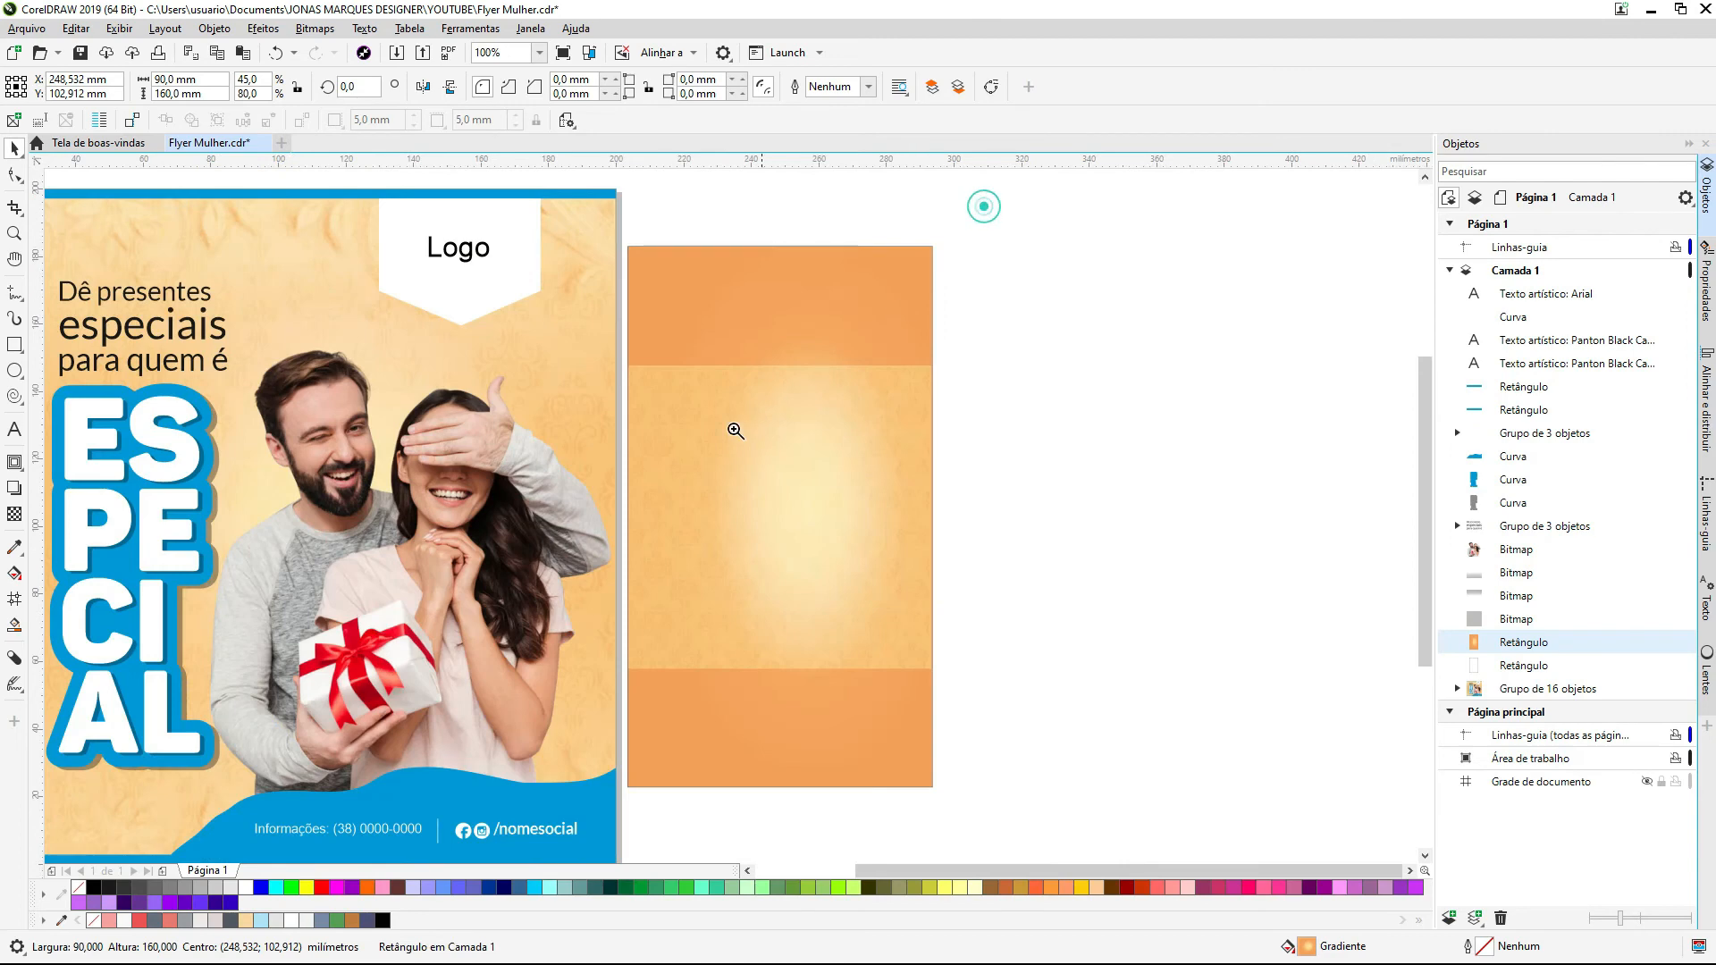
Step: Align the copy's upper blue bar and upper floral bitmap with the top edge of the vertical gradient background
scroll(822, 241, "up", 3)
left_click(715, 544)
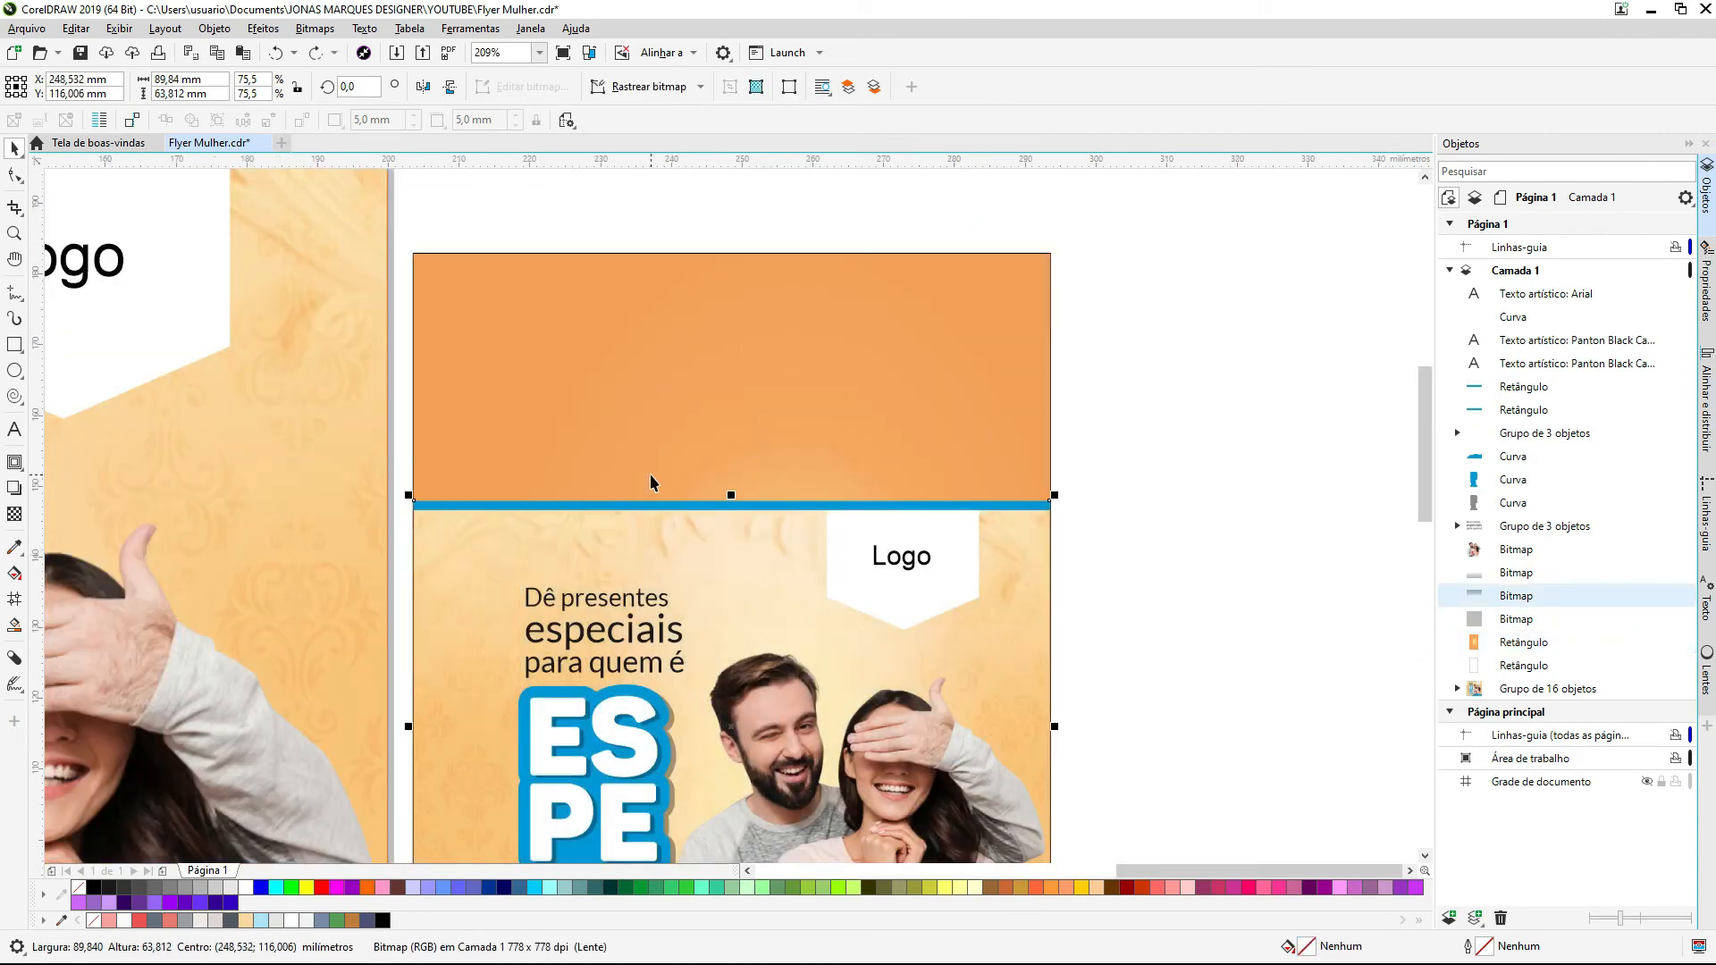
left_click(650, 483)
left_click_drag(1208, 435, 375, 533)
left_click(667, 383, "shift")
key("t")
Step: Group the copy's Logo text with its white tag and move the group 35 mm straight up to the upper bar
left_click_drag(1121, 419, 795, 636)
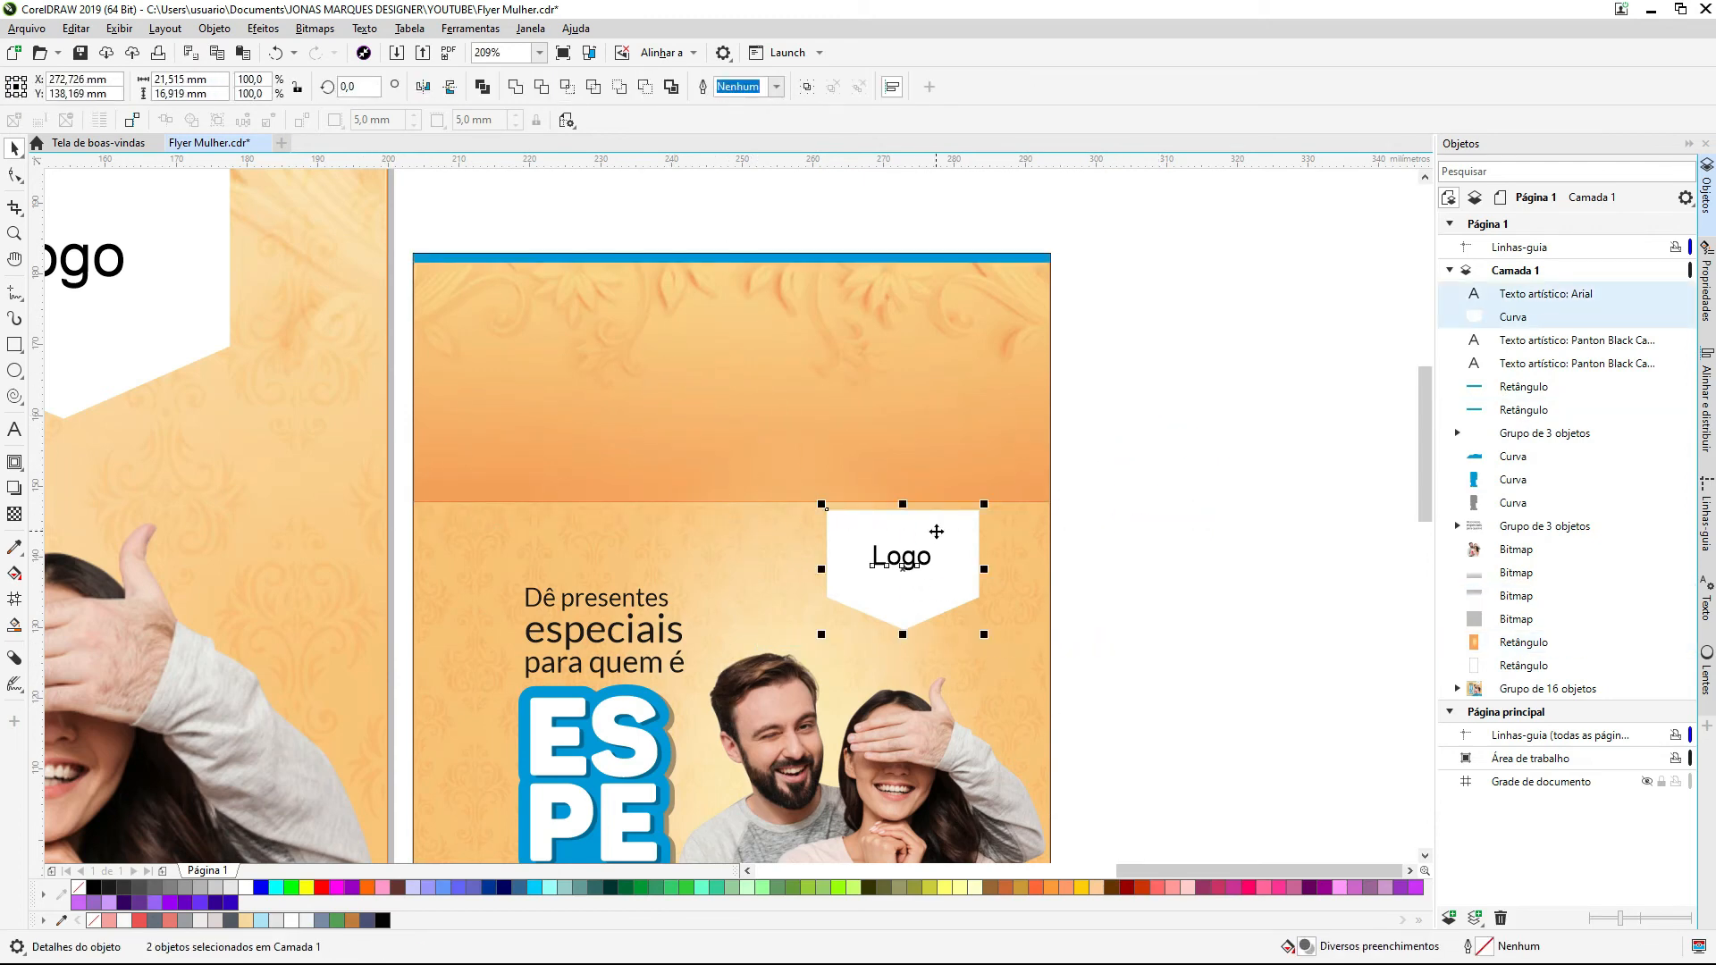
key("ctrl+g")
left_click_drag(943, 518, 946, 266)
scroll(941, 265, "down", 2)
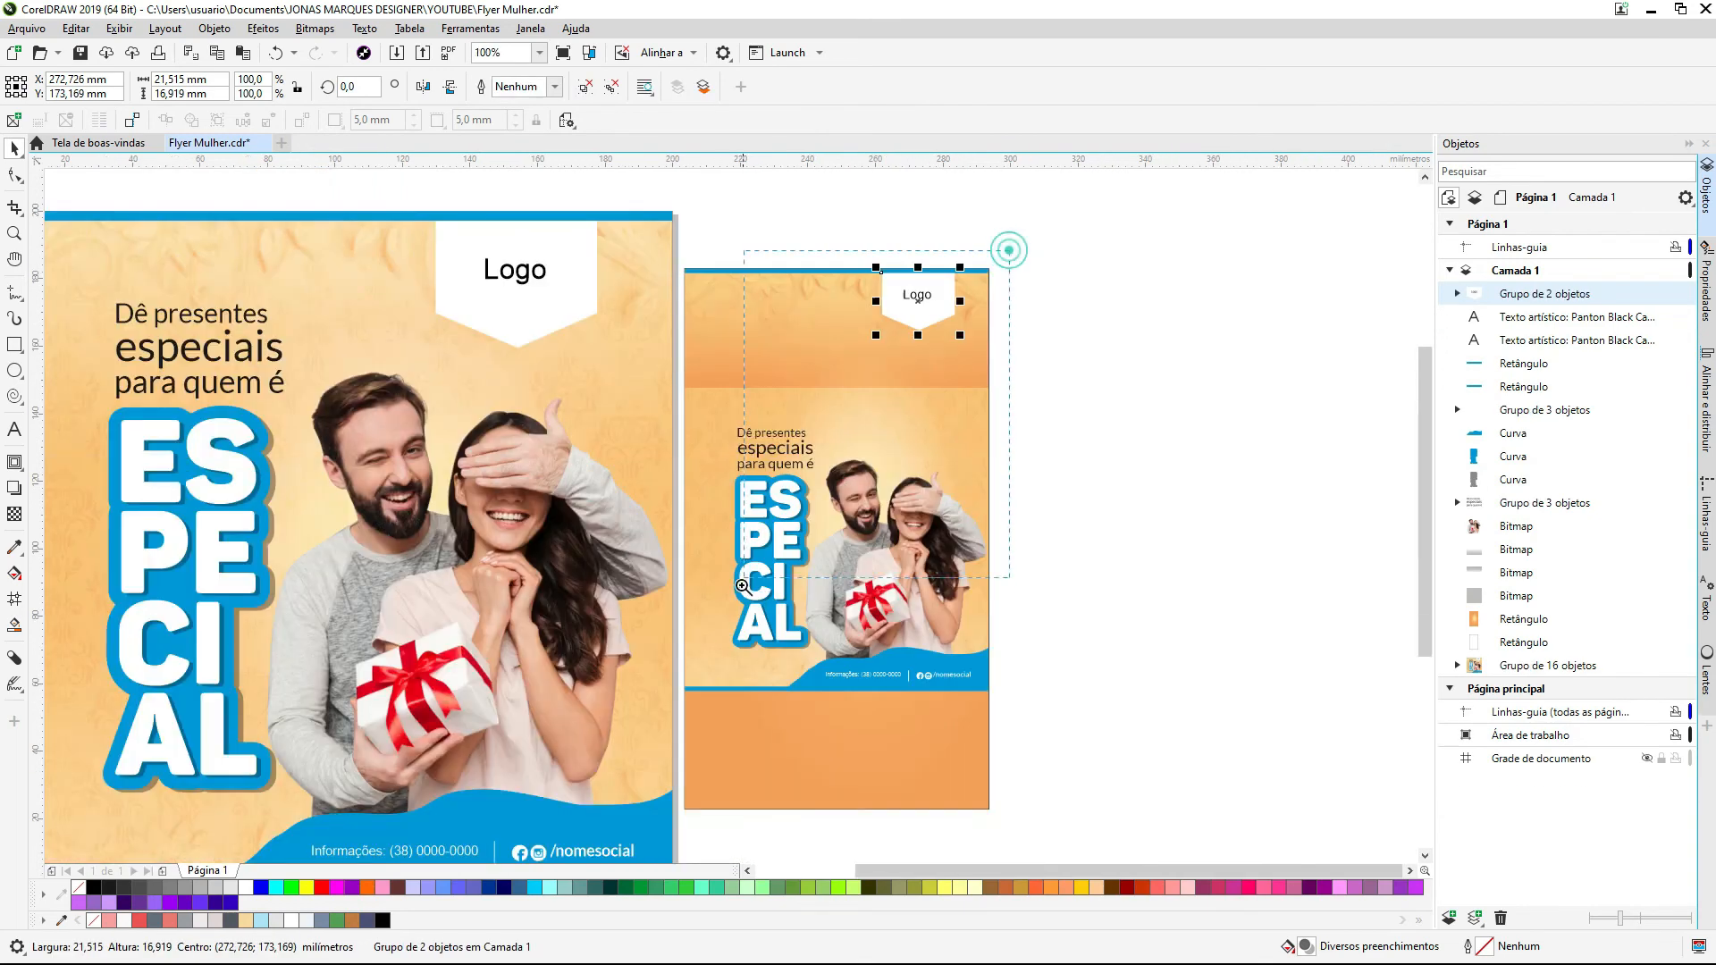
Step: Align the copy's lower floral bitmap with the bottom edge of the vertical gradient background
scroll(1028, 447, "up", 3)
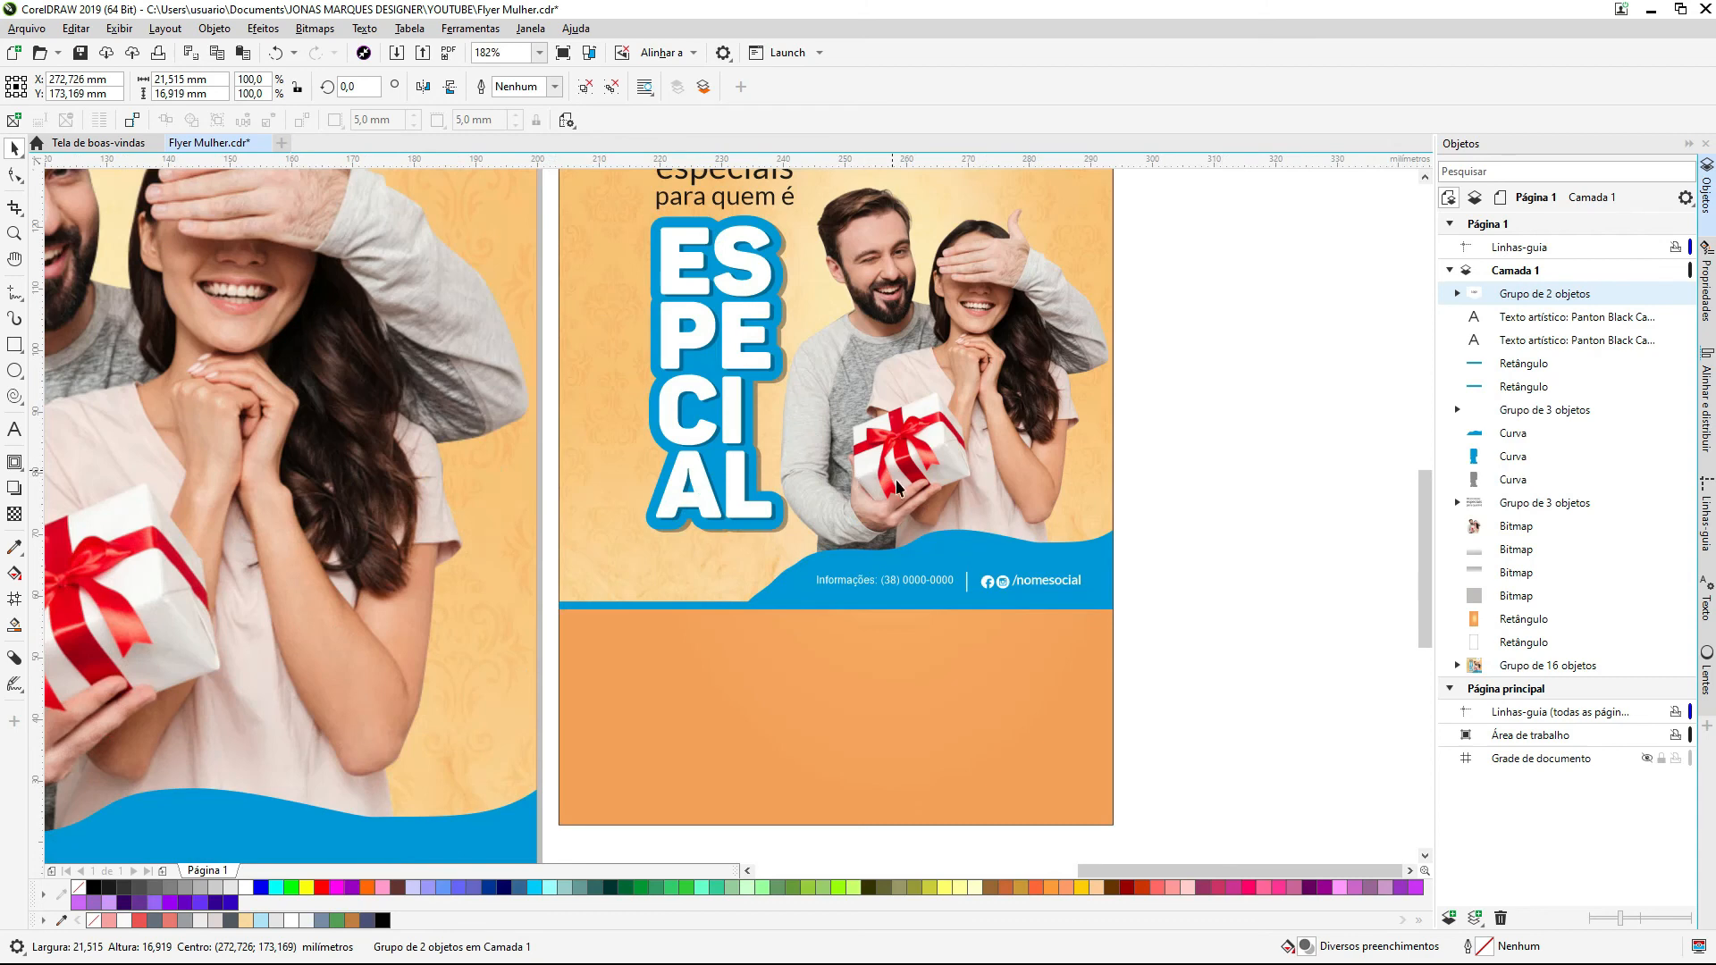
left_click(632, 567)
left_click(661, 660, "shift")
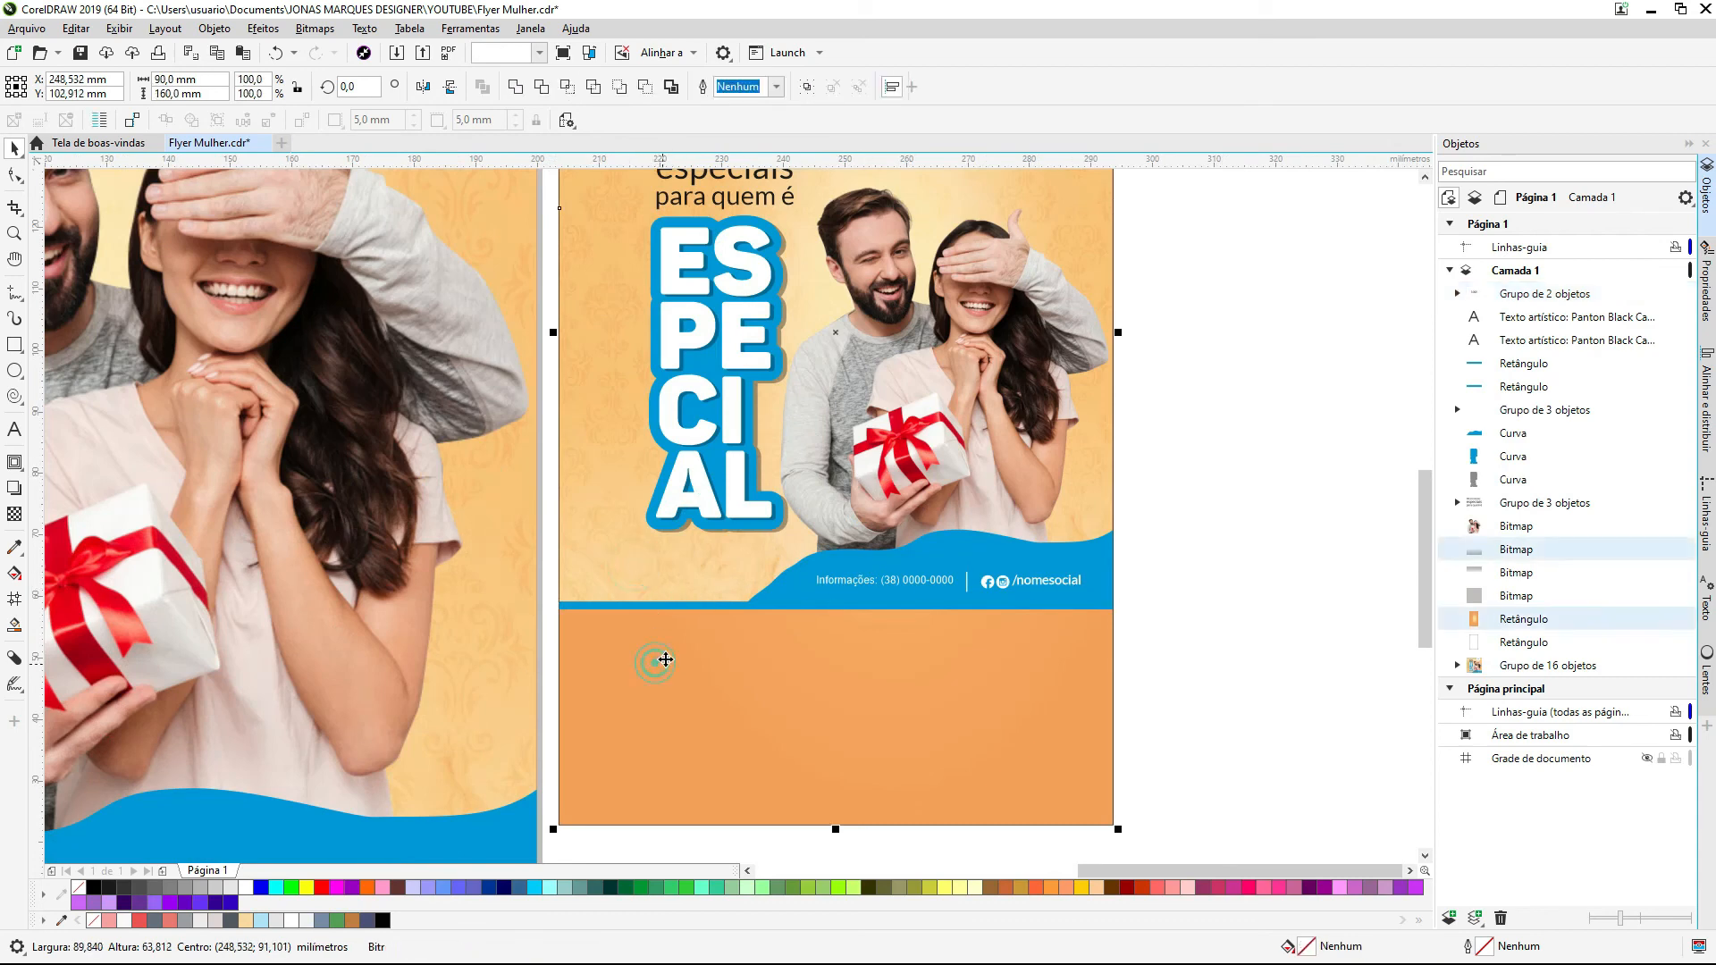
key("b")
left_click(1287, 658)
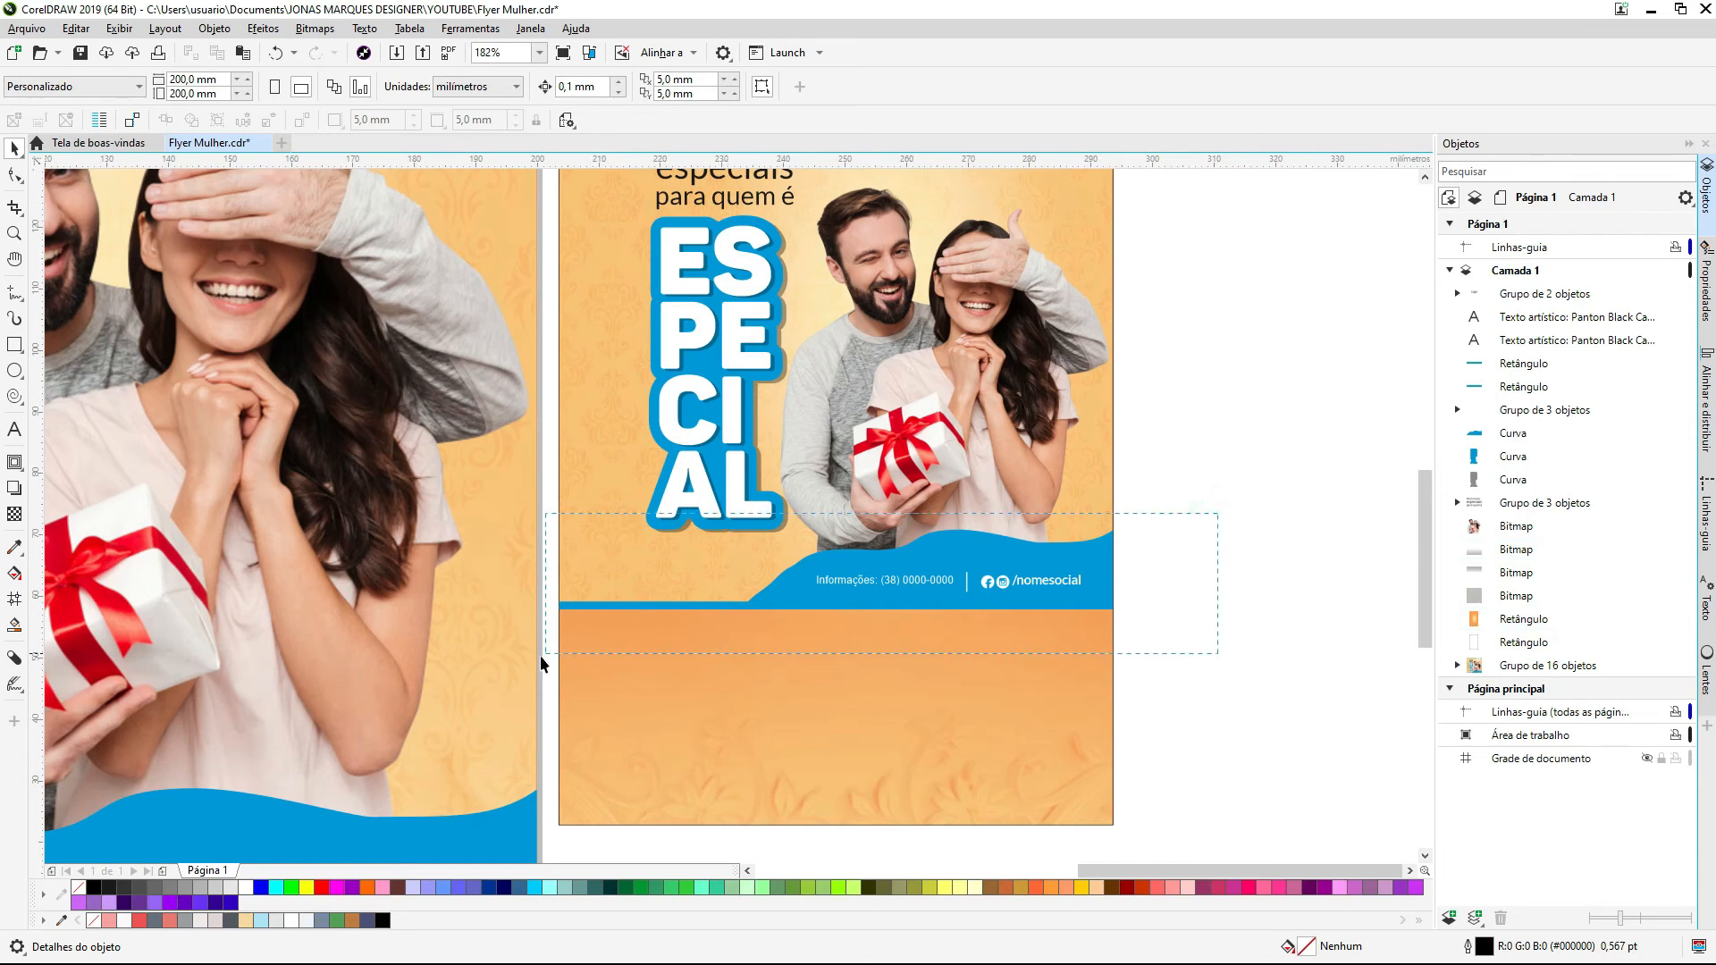
Step: Group the copy's blue wave, contact details and lower bar, and align the group with the background's bottom edge
left_click_drag(539, 656, 542, 655)
key("ctrl+g")
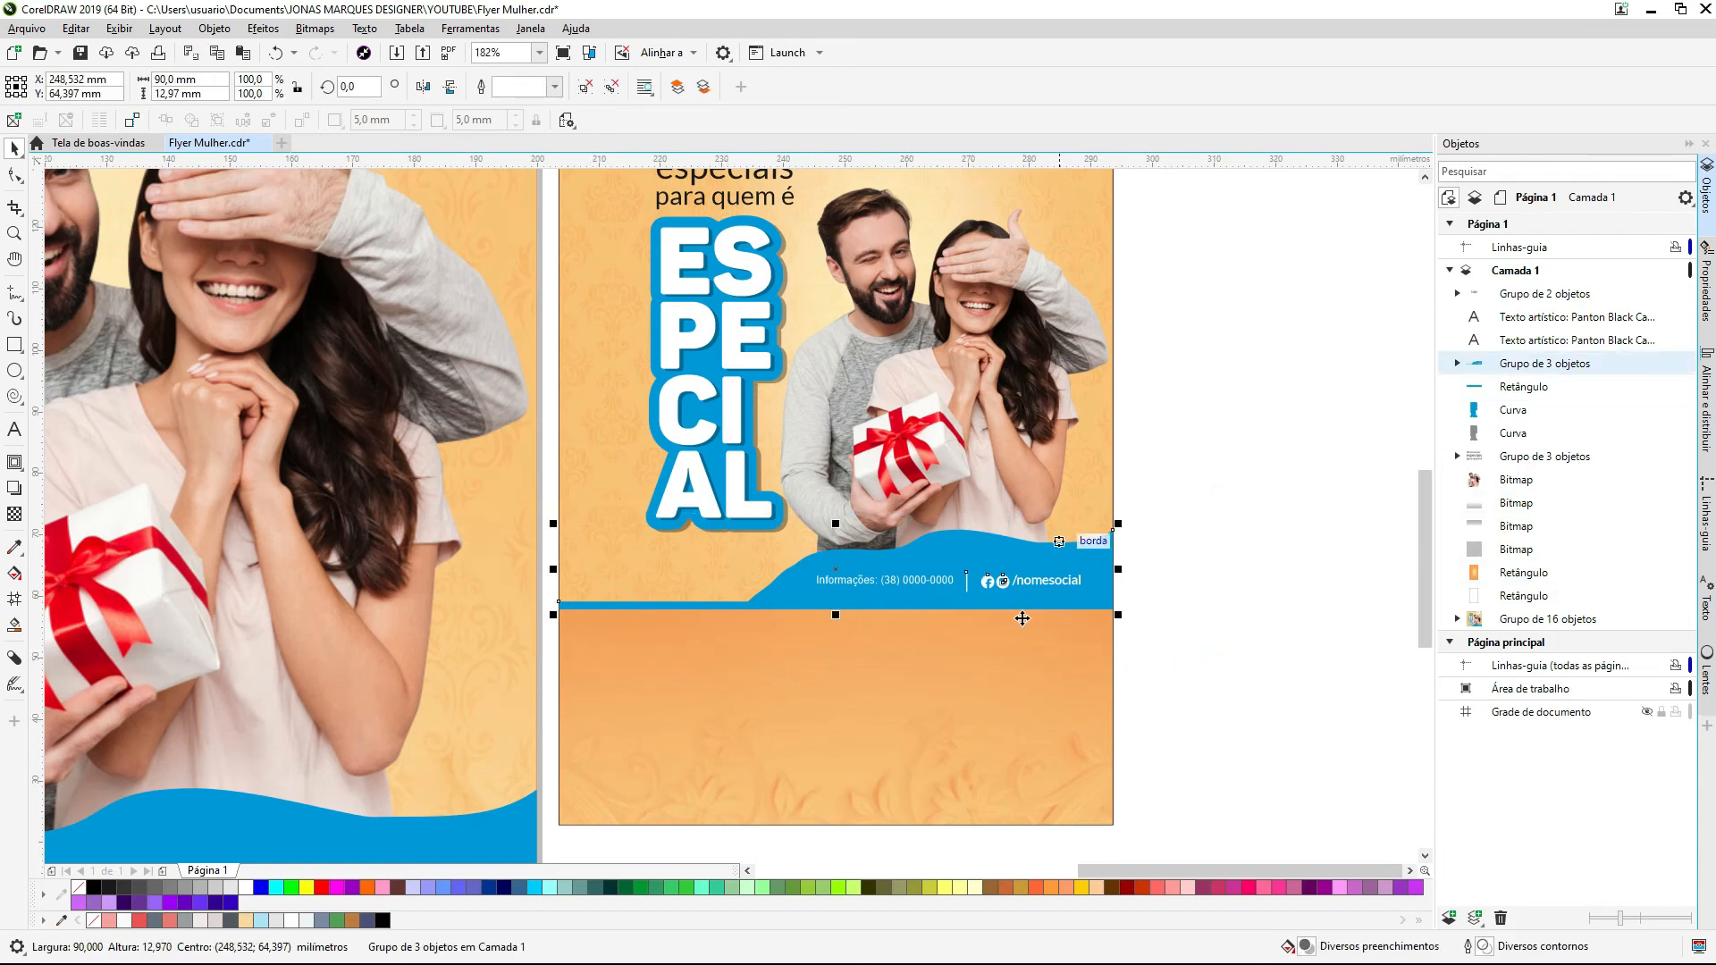
key("b")
left_click(1127, 726)
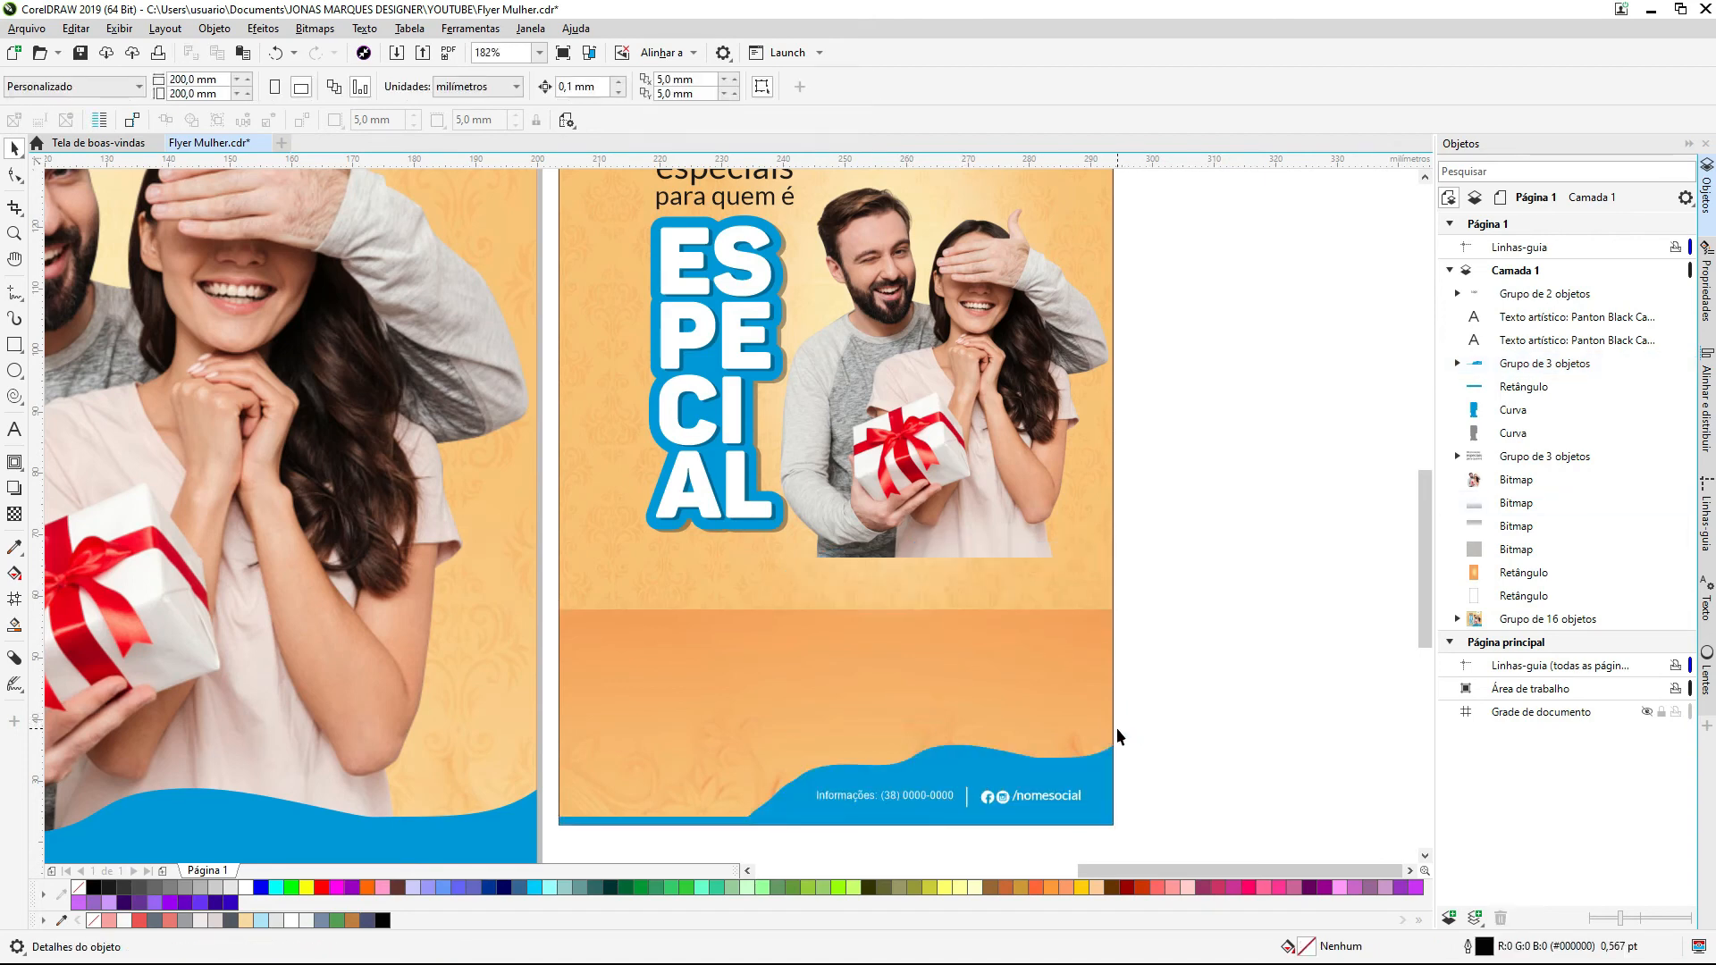
Step: Enlarge the copy's background pattern bitmap proportionally to about 159.3 mm square so it covers the vertical format's full height
left_click(897, 597)
scroll(887, 685, "down", 3)
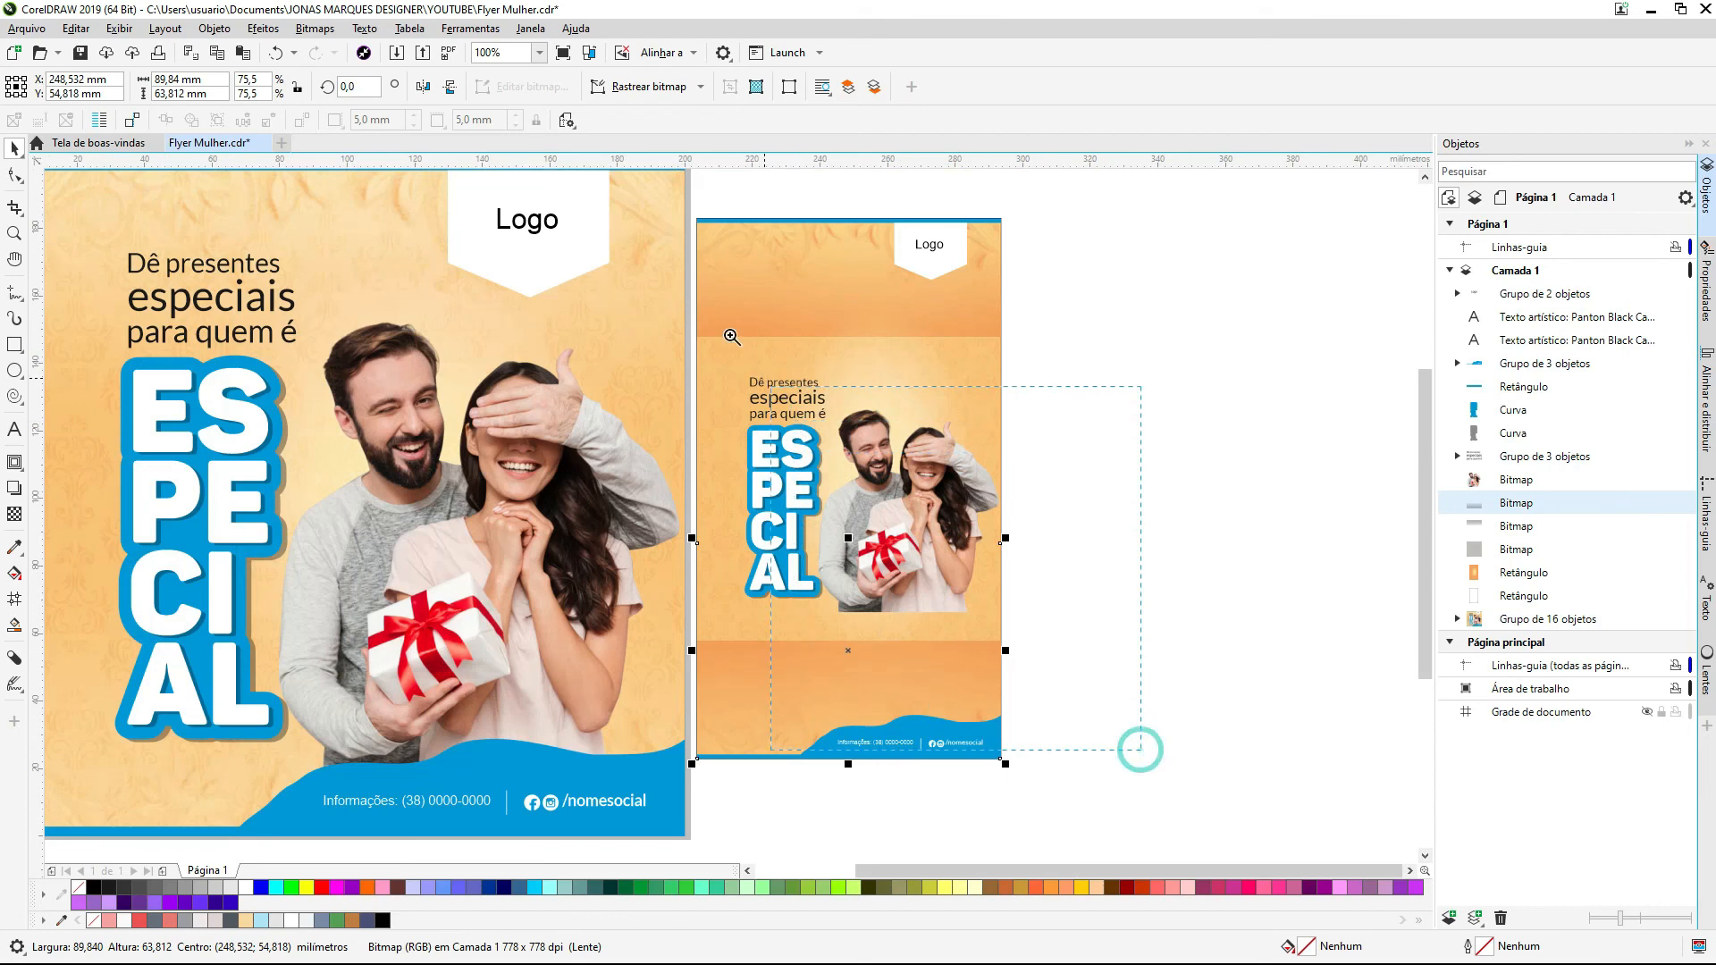
scroll(888, 433, "up", 2)
left_click(896, 398)
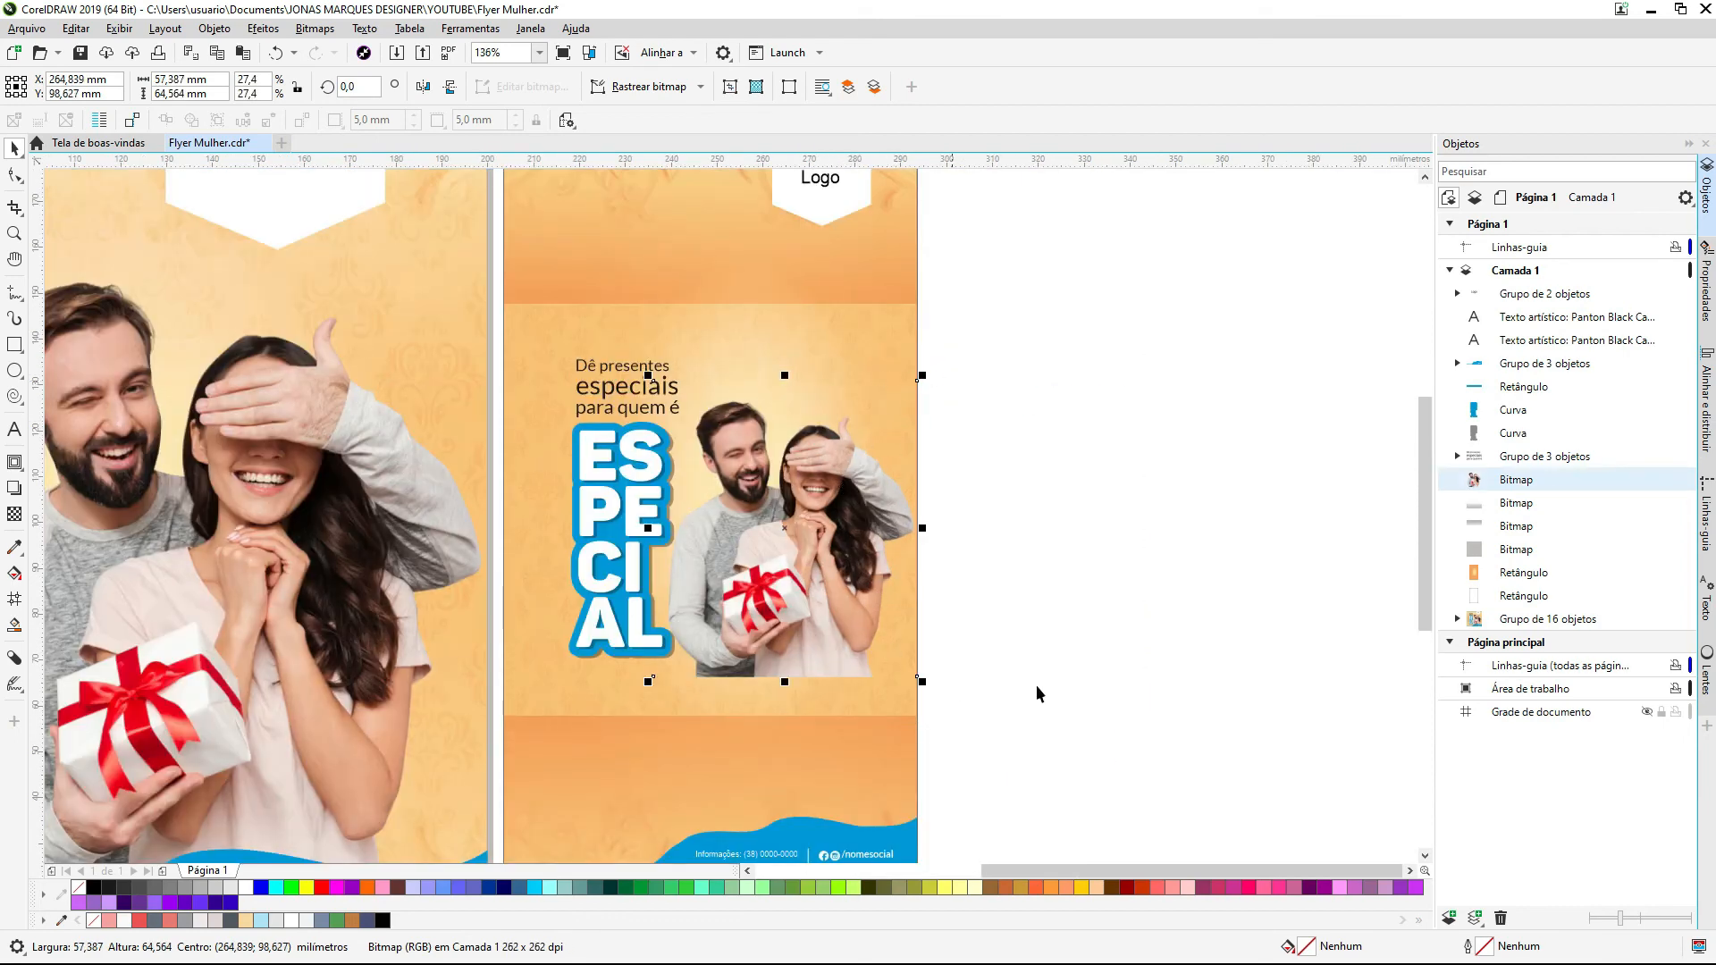
left_click(1510, 550)
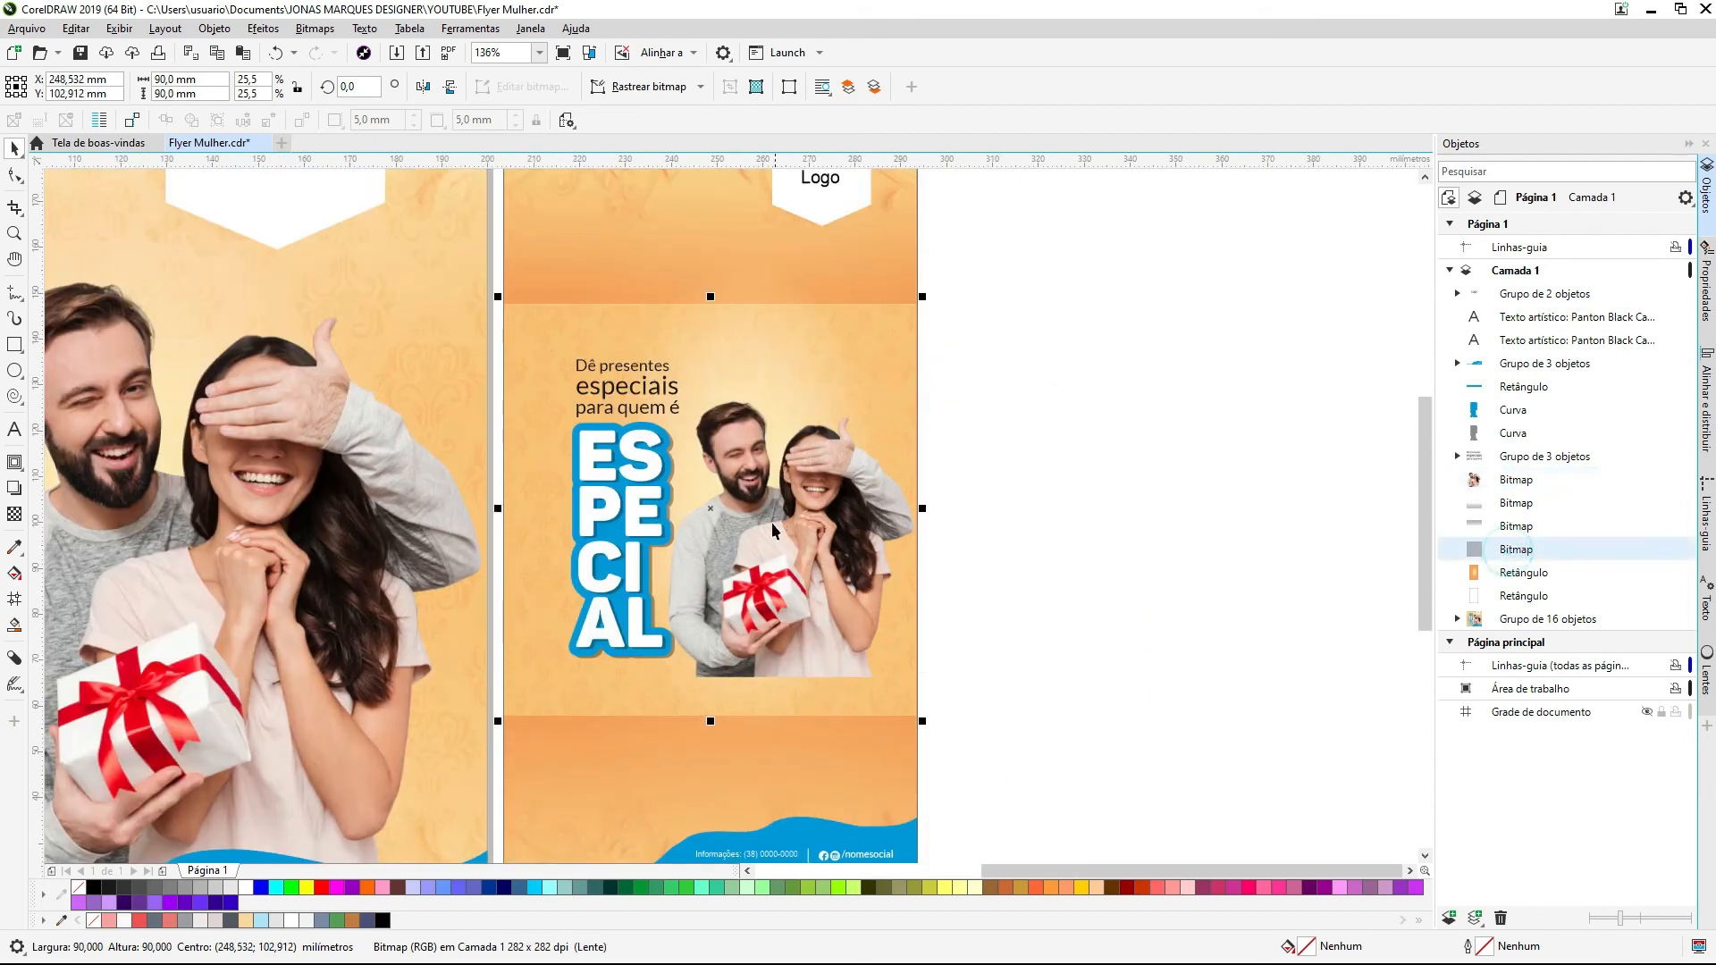
scroll(858, 322, "down", 2)
scroll(865, 420, "up", 1)
left_click_drag(887, 391, 1001, 271)
left_click_drag(1001, 694, 1168, 808)
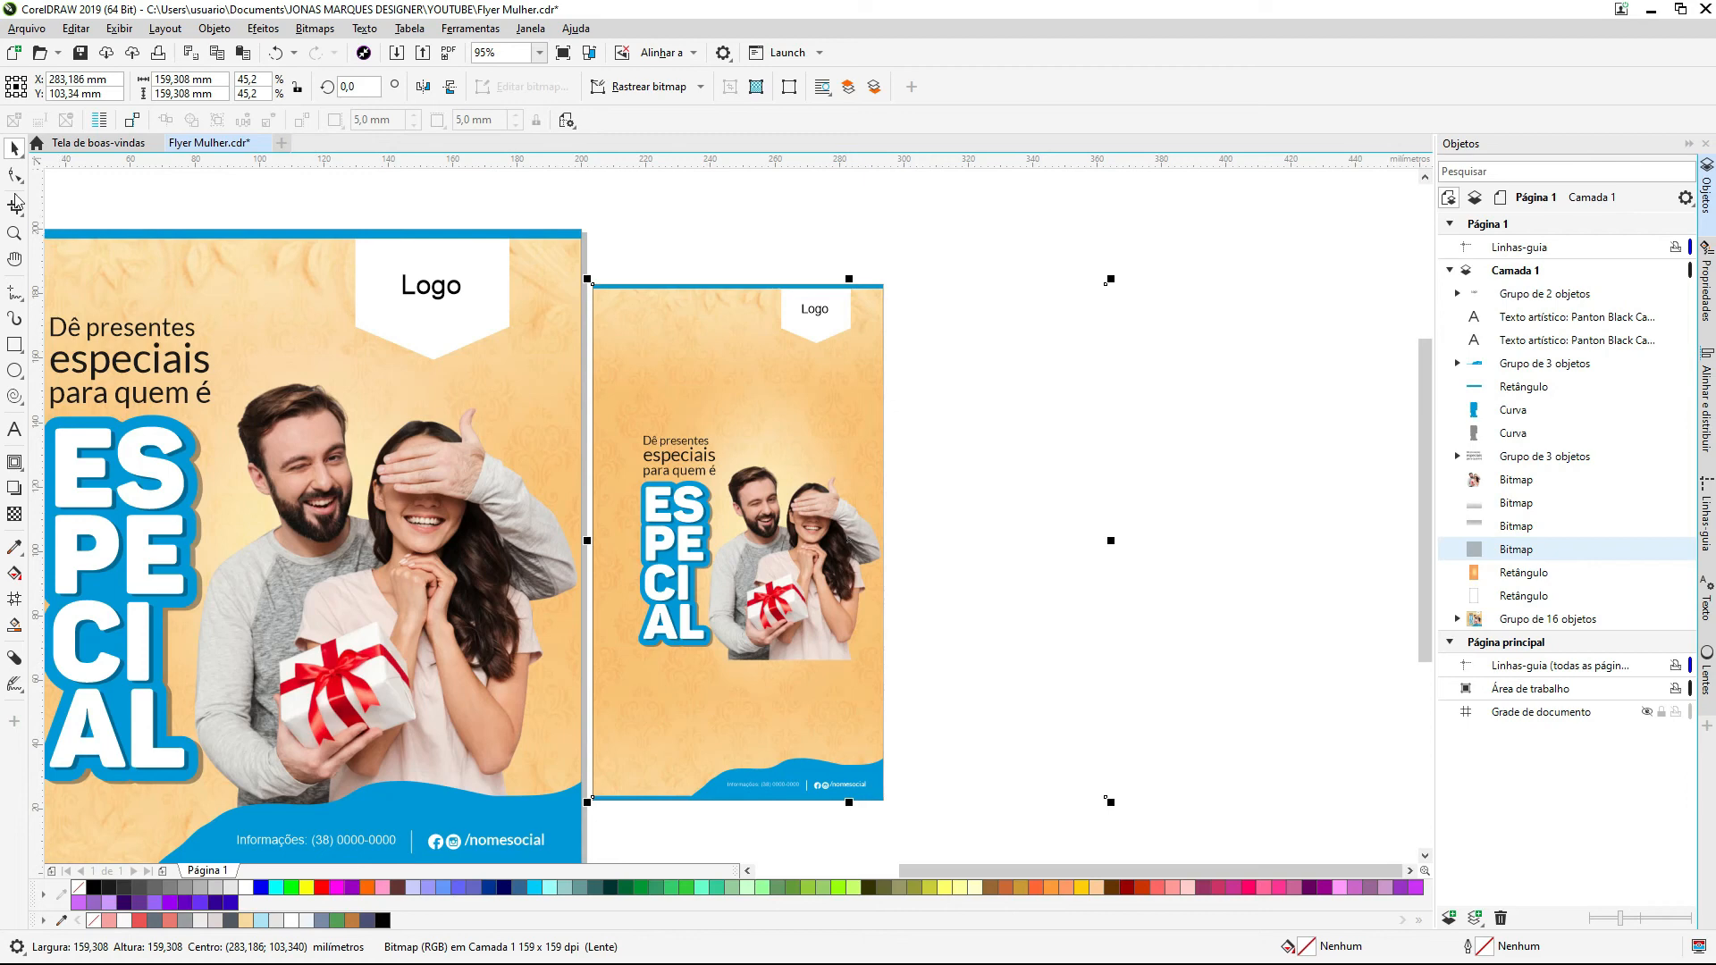
Step: Crop the pattern bitmap's excess width by moving its outer nodes in to the right edge of the vertical layout
key("F10")
left_click_drag(1144, 235, 1040, 825)
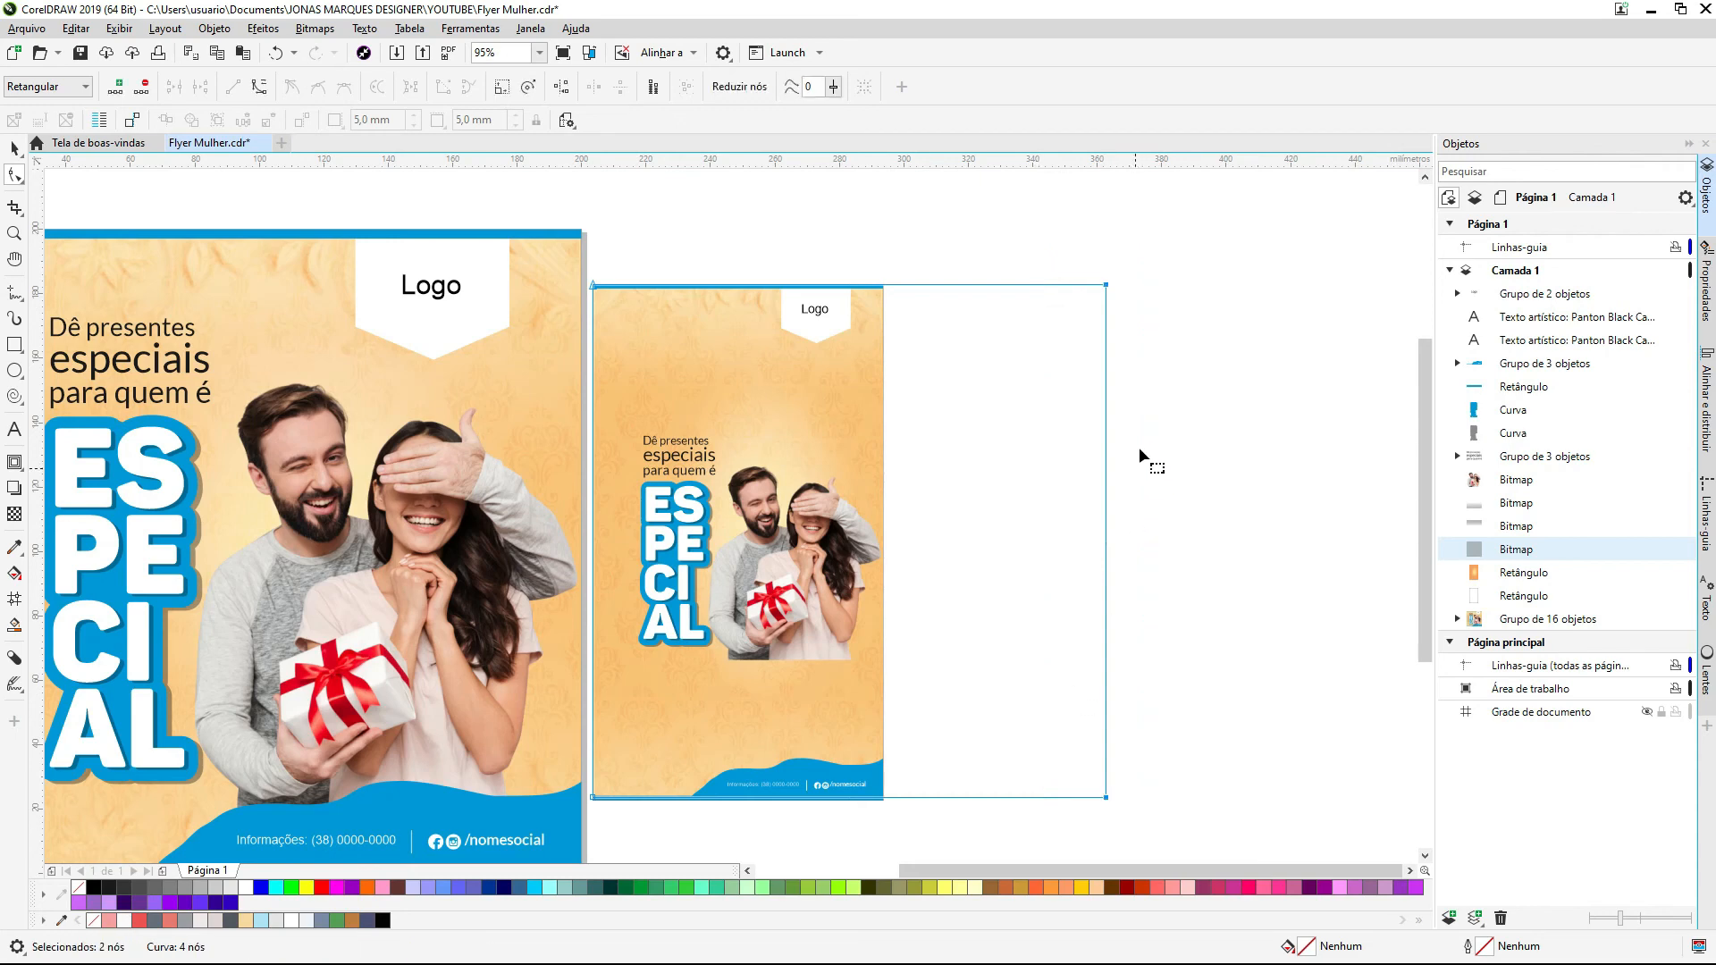
left_click_drag(1105, 286, 1068, 809)
key("ctrl+z")
left_click_drag(1106, 286, 999, 284)
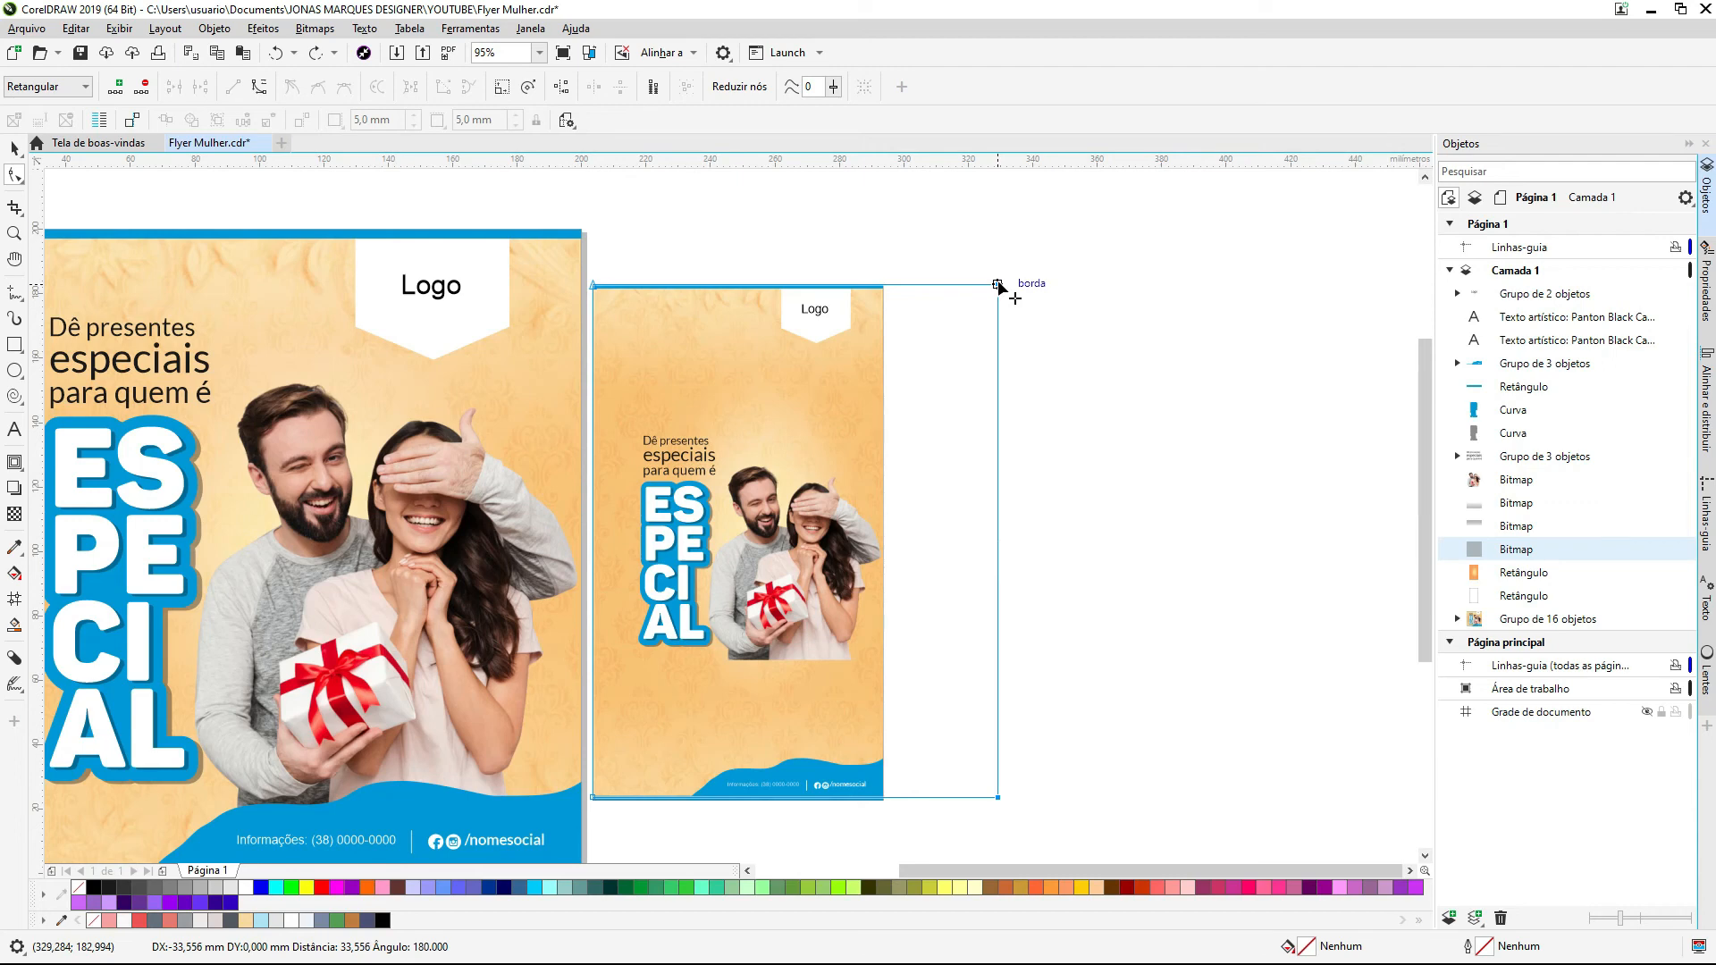
left_click_drag(999, 284, 884, 287)
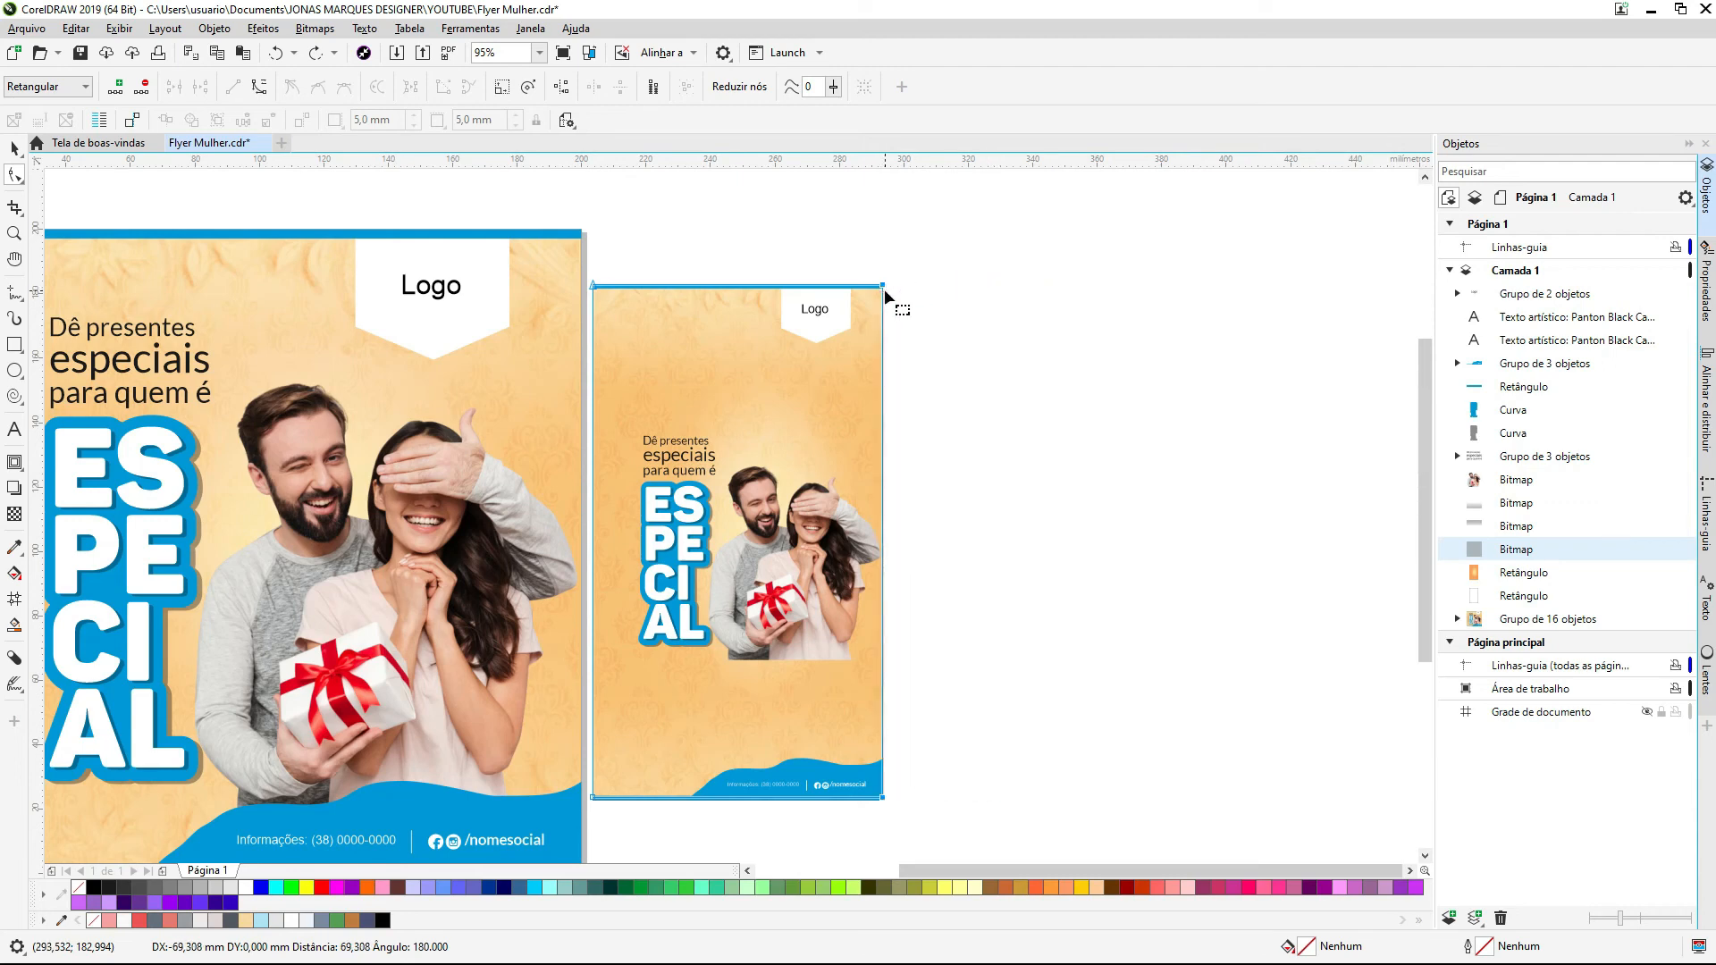
key("space")
left_click(942, 404)
Step: Ungroup the vertical layout's footer into its blue bar, contact details and wave shape
left_click(815, 592)
key("F2")
left_click_drag(935, 403, 495, 944)
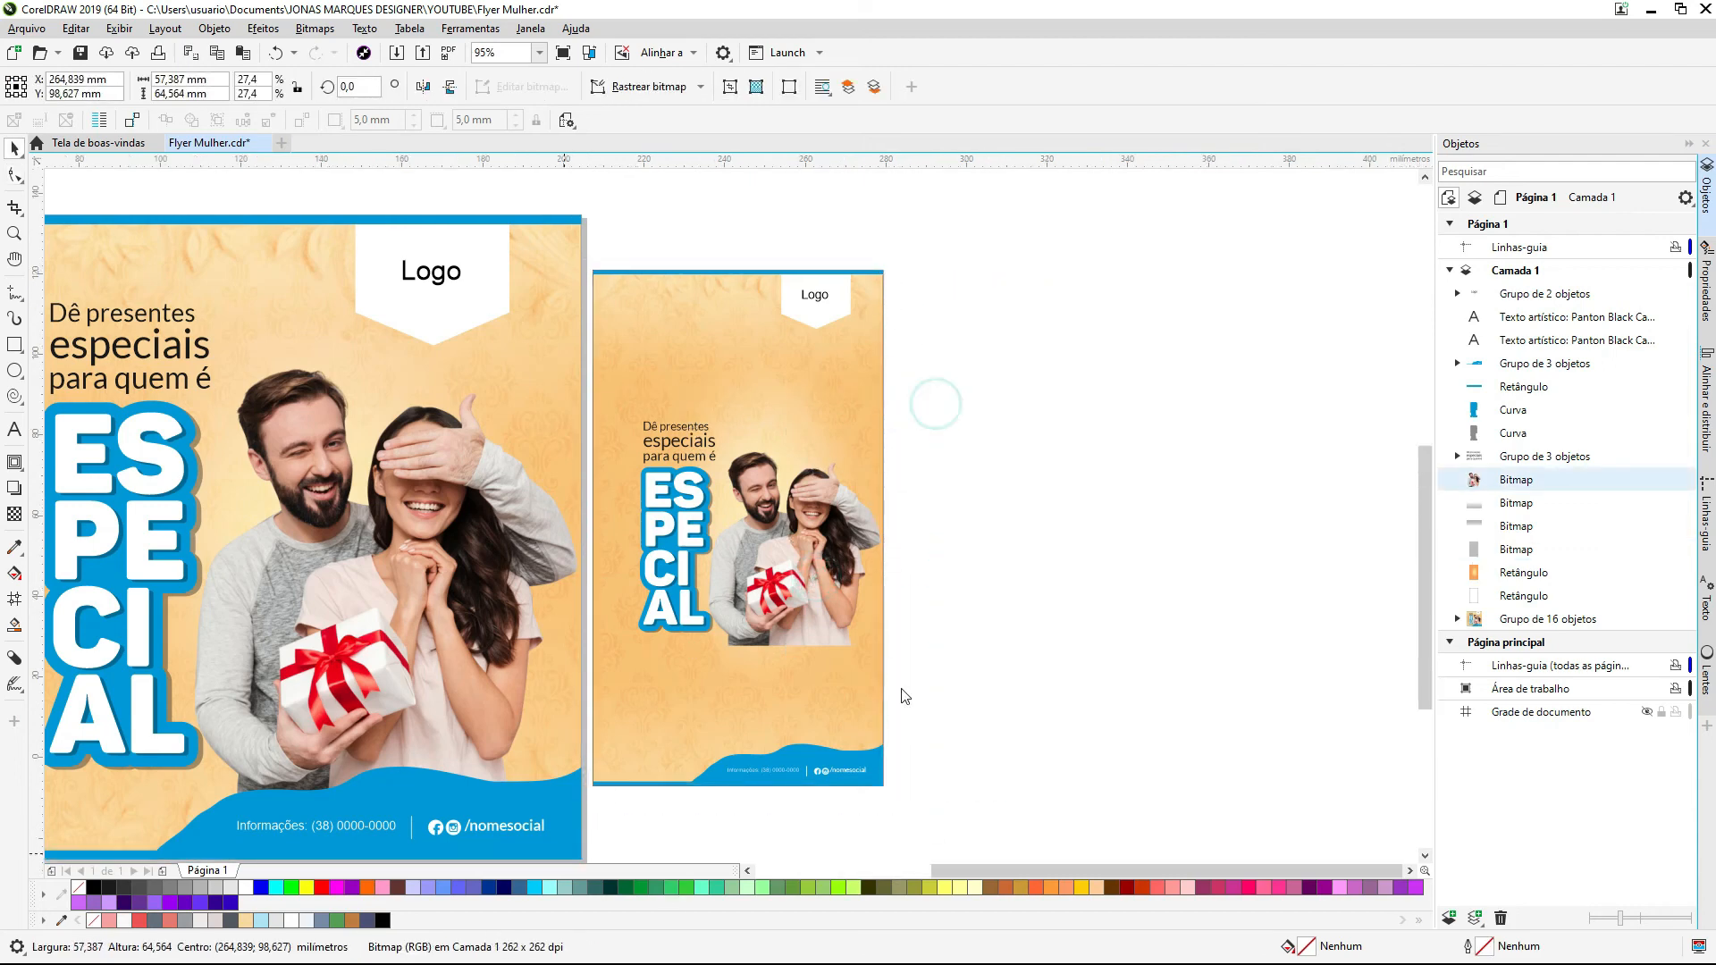
left_click(865, 656)
scroll(867, 675, "down", 3)
key("F2")
left_click_drag(977, 694, 663, 284)
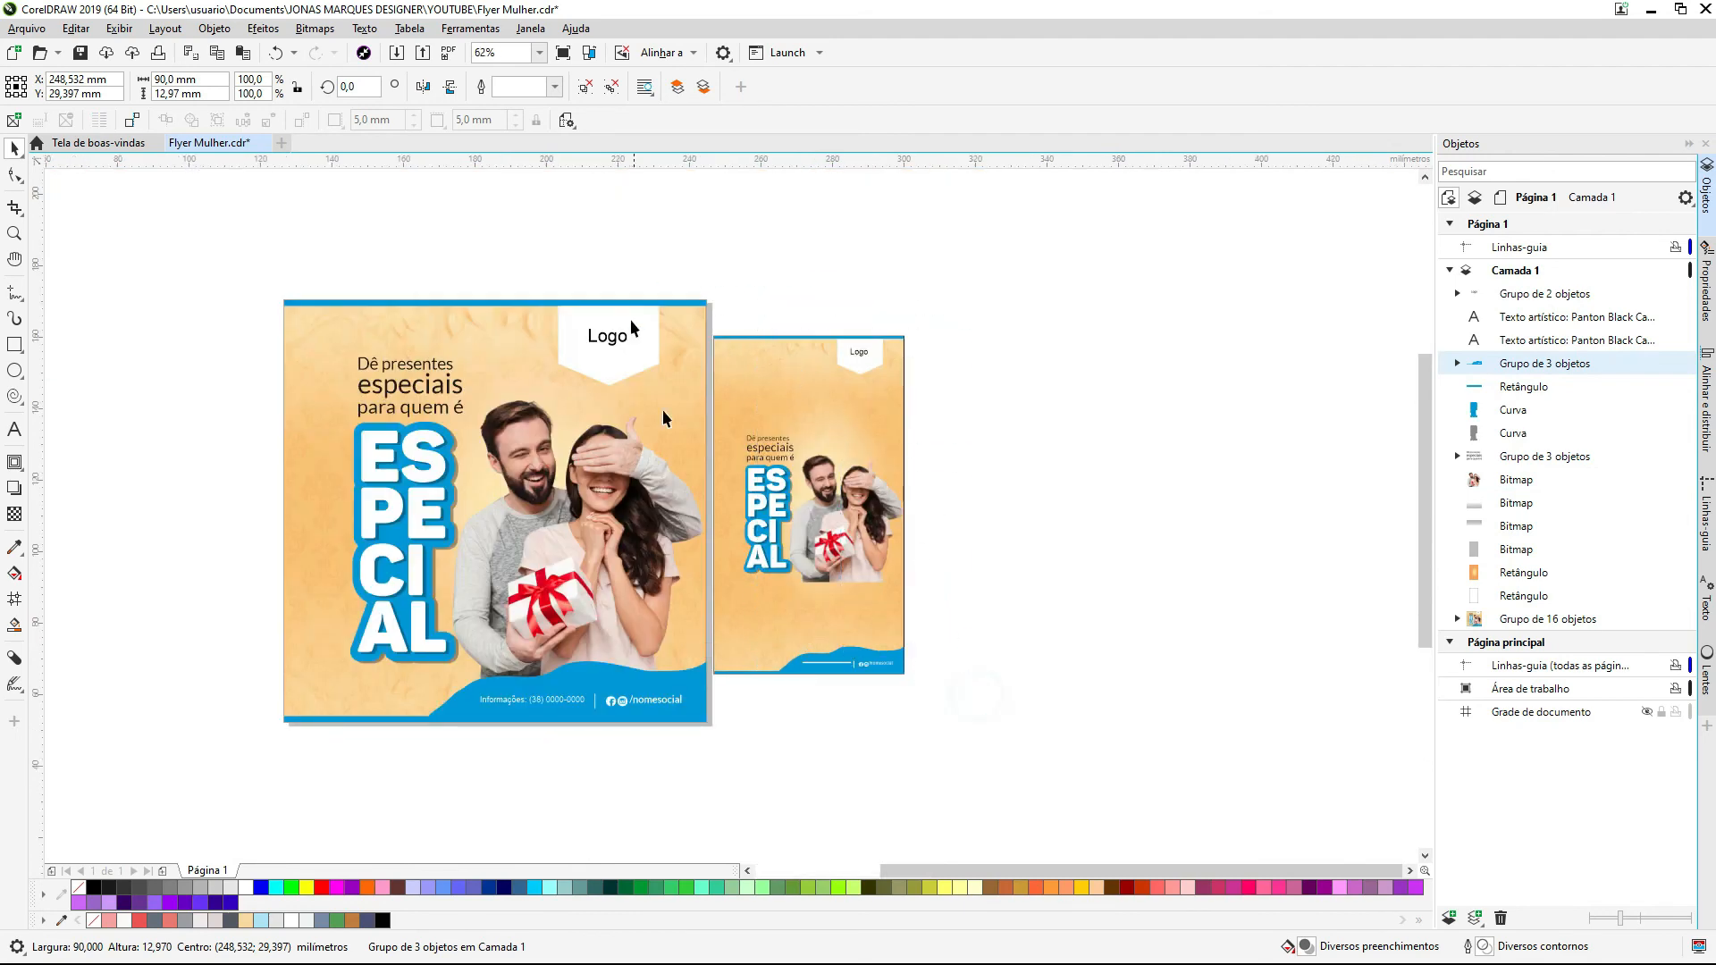
key("F2")
left_click_drag(959, 509, 469, 893)
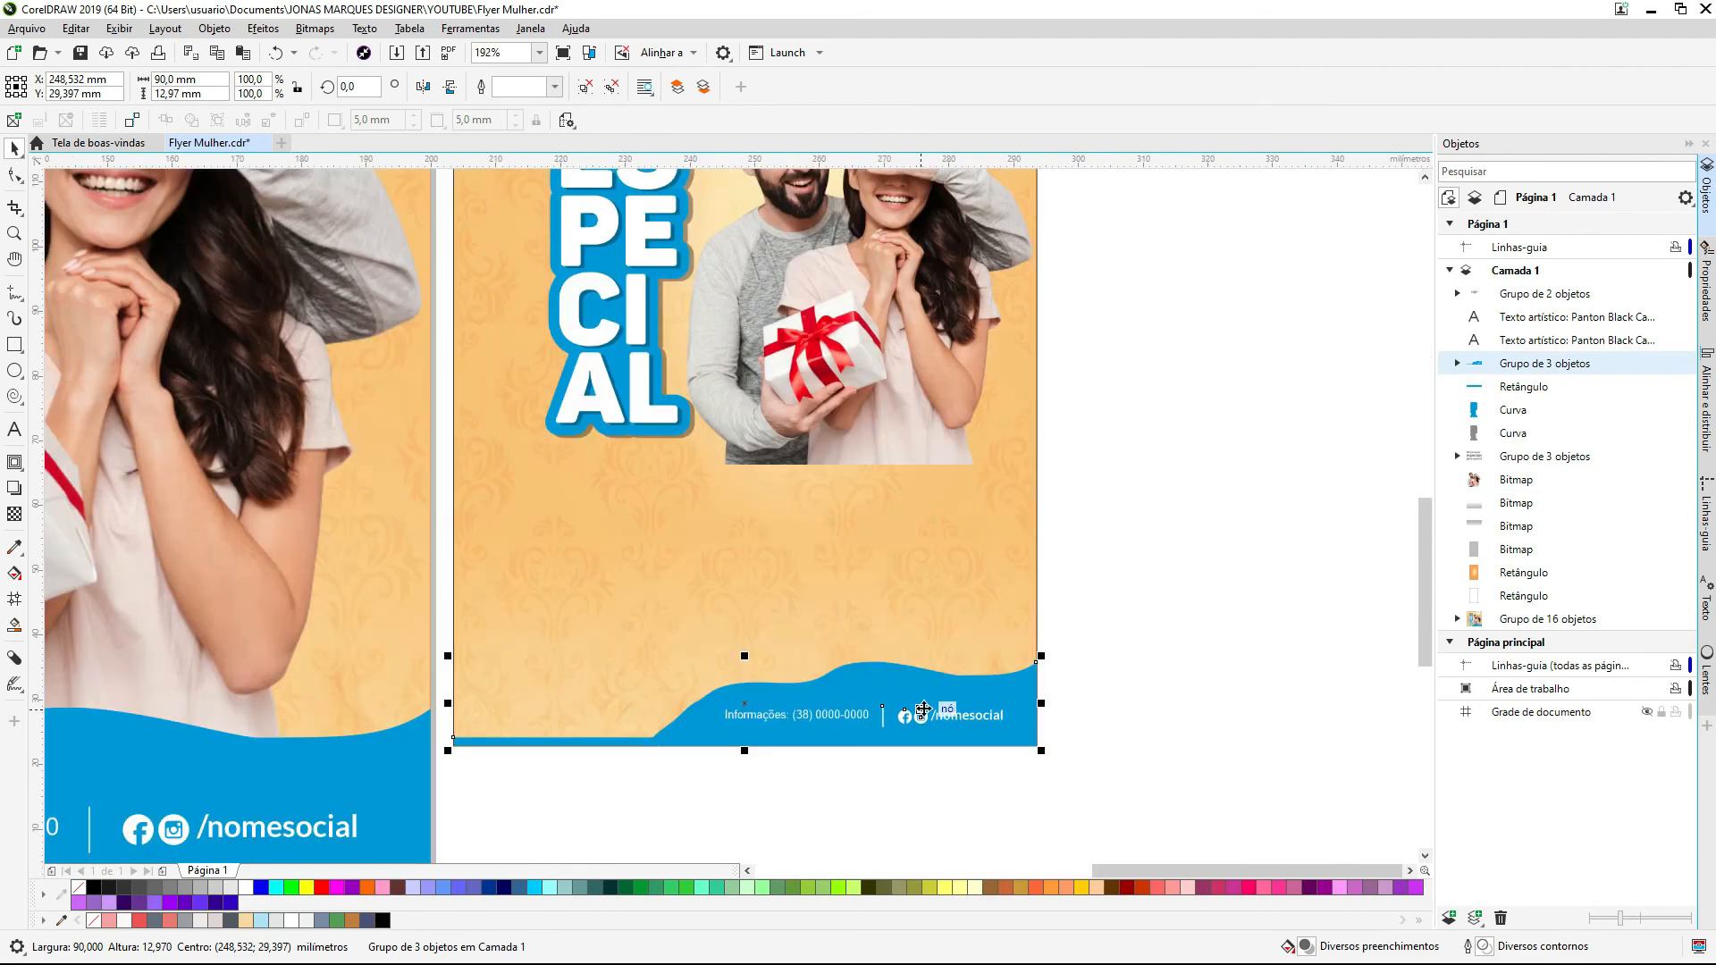
key("ctrl+u")
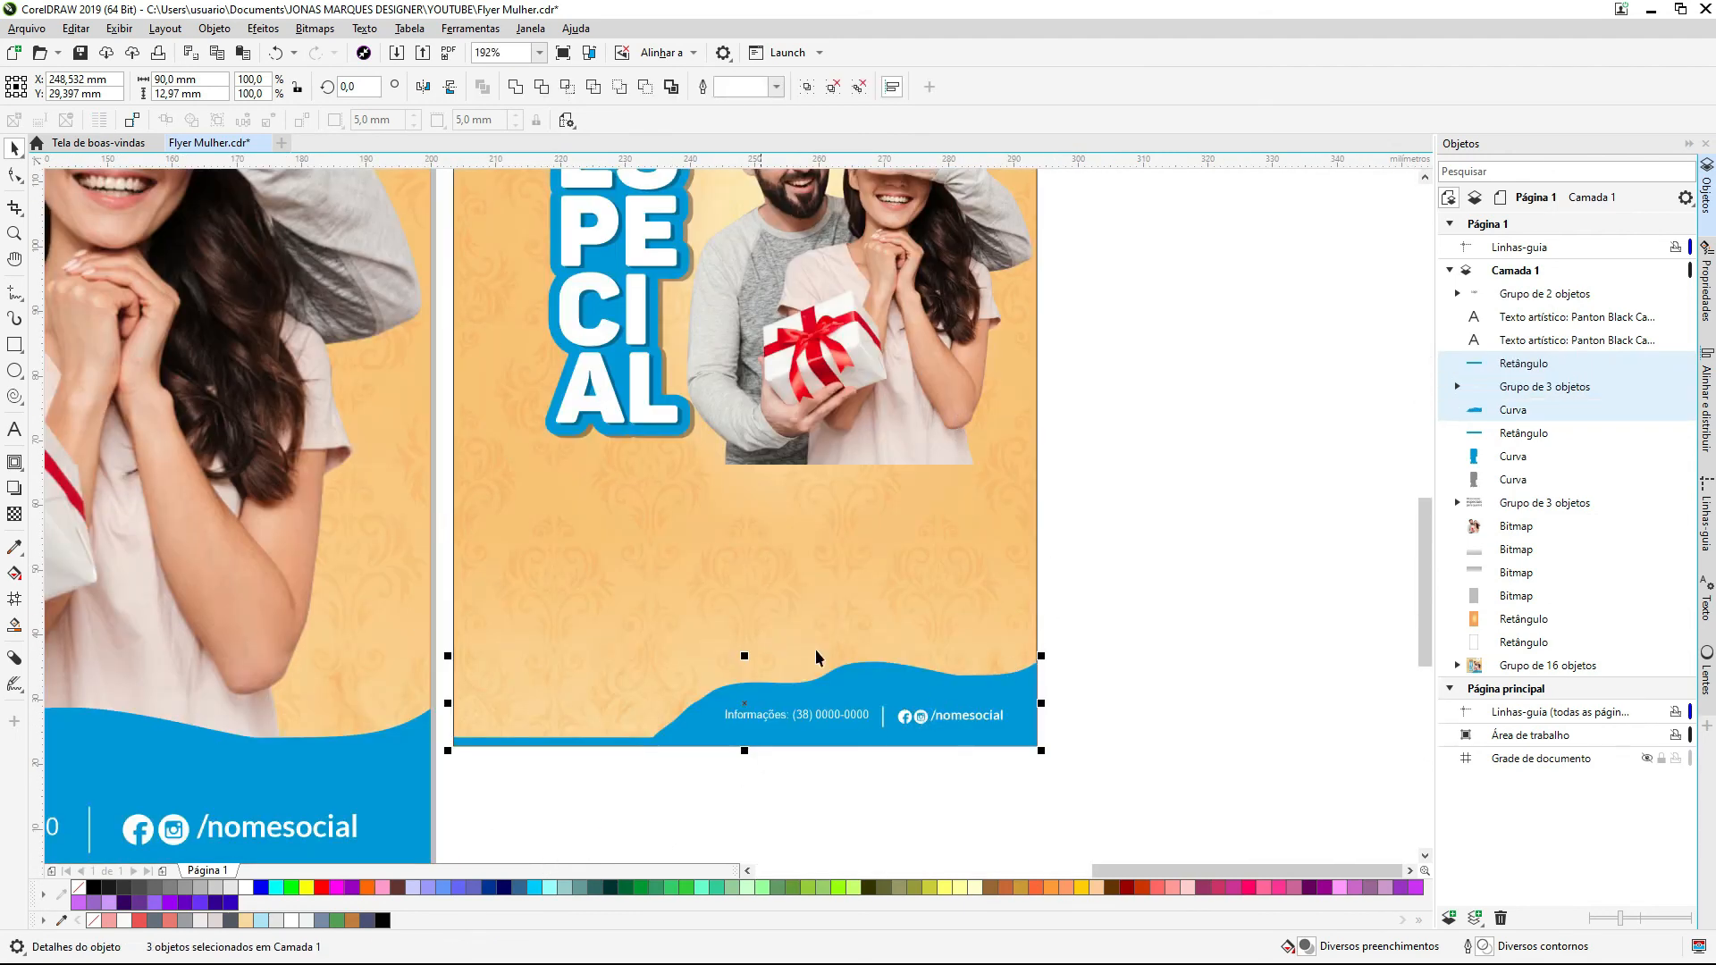
Step: Enlarge the blue wave and contact details together proportionally so the wave fills the width of the vertical layout's footer
left_click_drag(1160, 537, 697, 759)
left_click_drag(637, 655, 464, 578)
left_click(1118, 672)
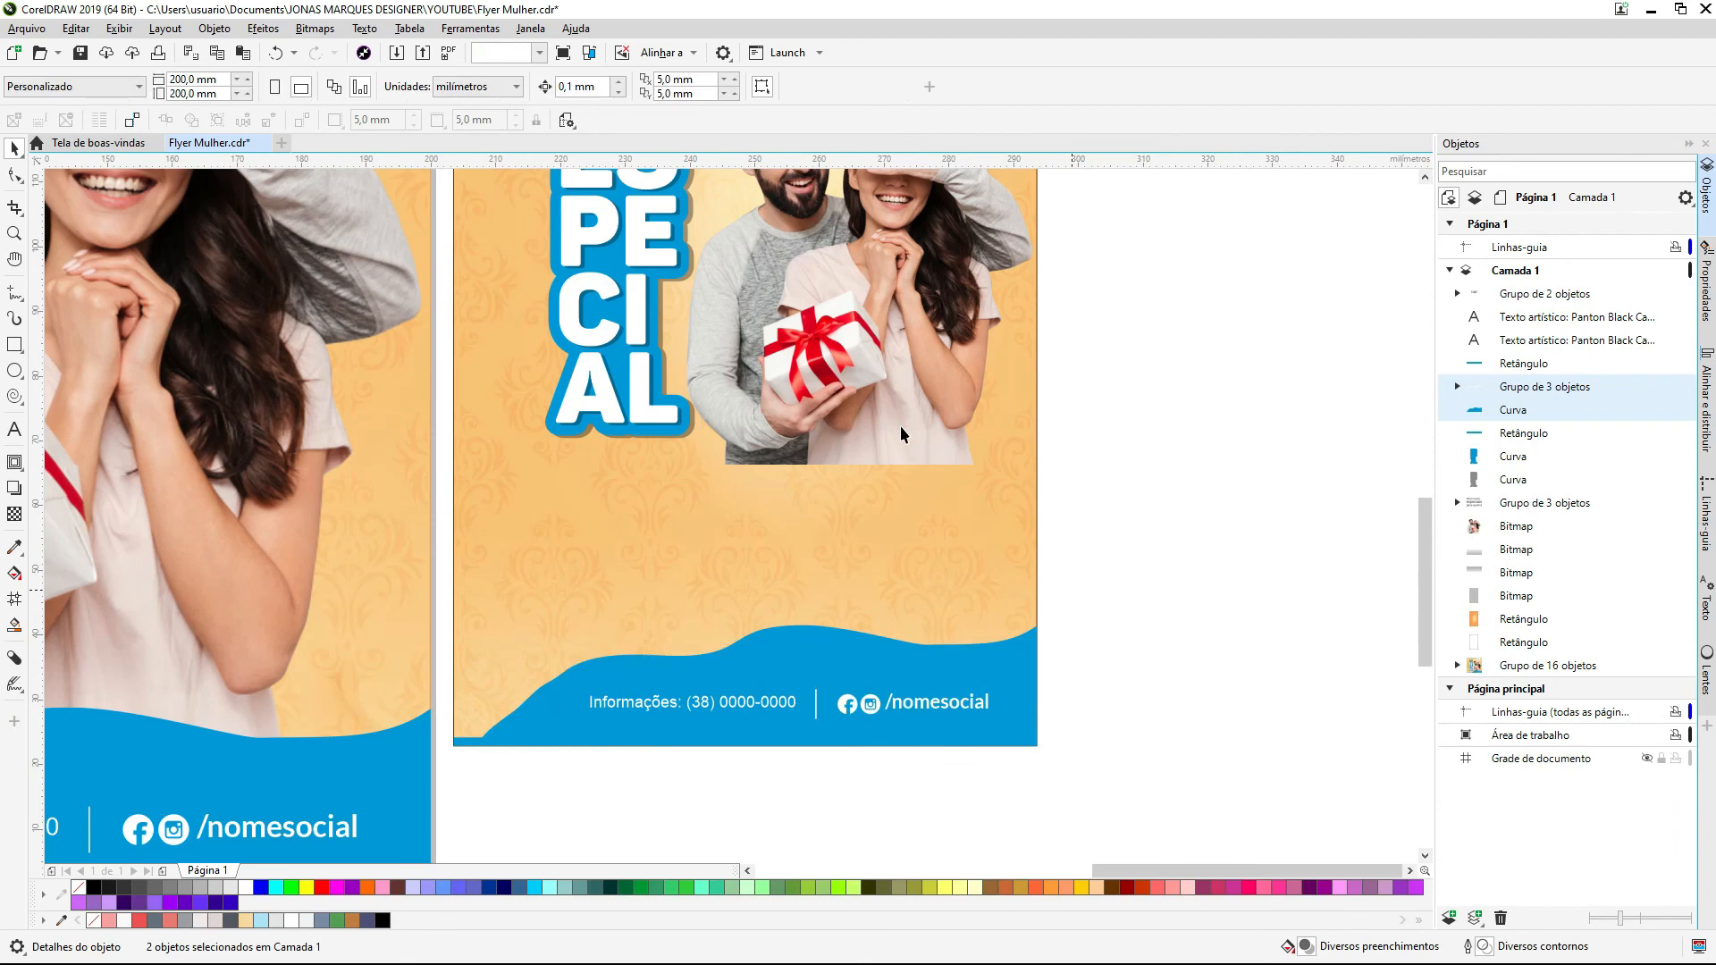
Step: Move the vertical layout's couple photo down onto the footer wave, enlarge it to about 76.5 × 86.1 mm, and adjust its position
left_click(871, 454)
left_click_drag(871, 454, 846, 627)
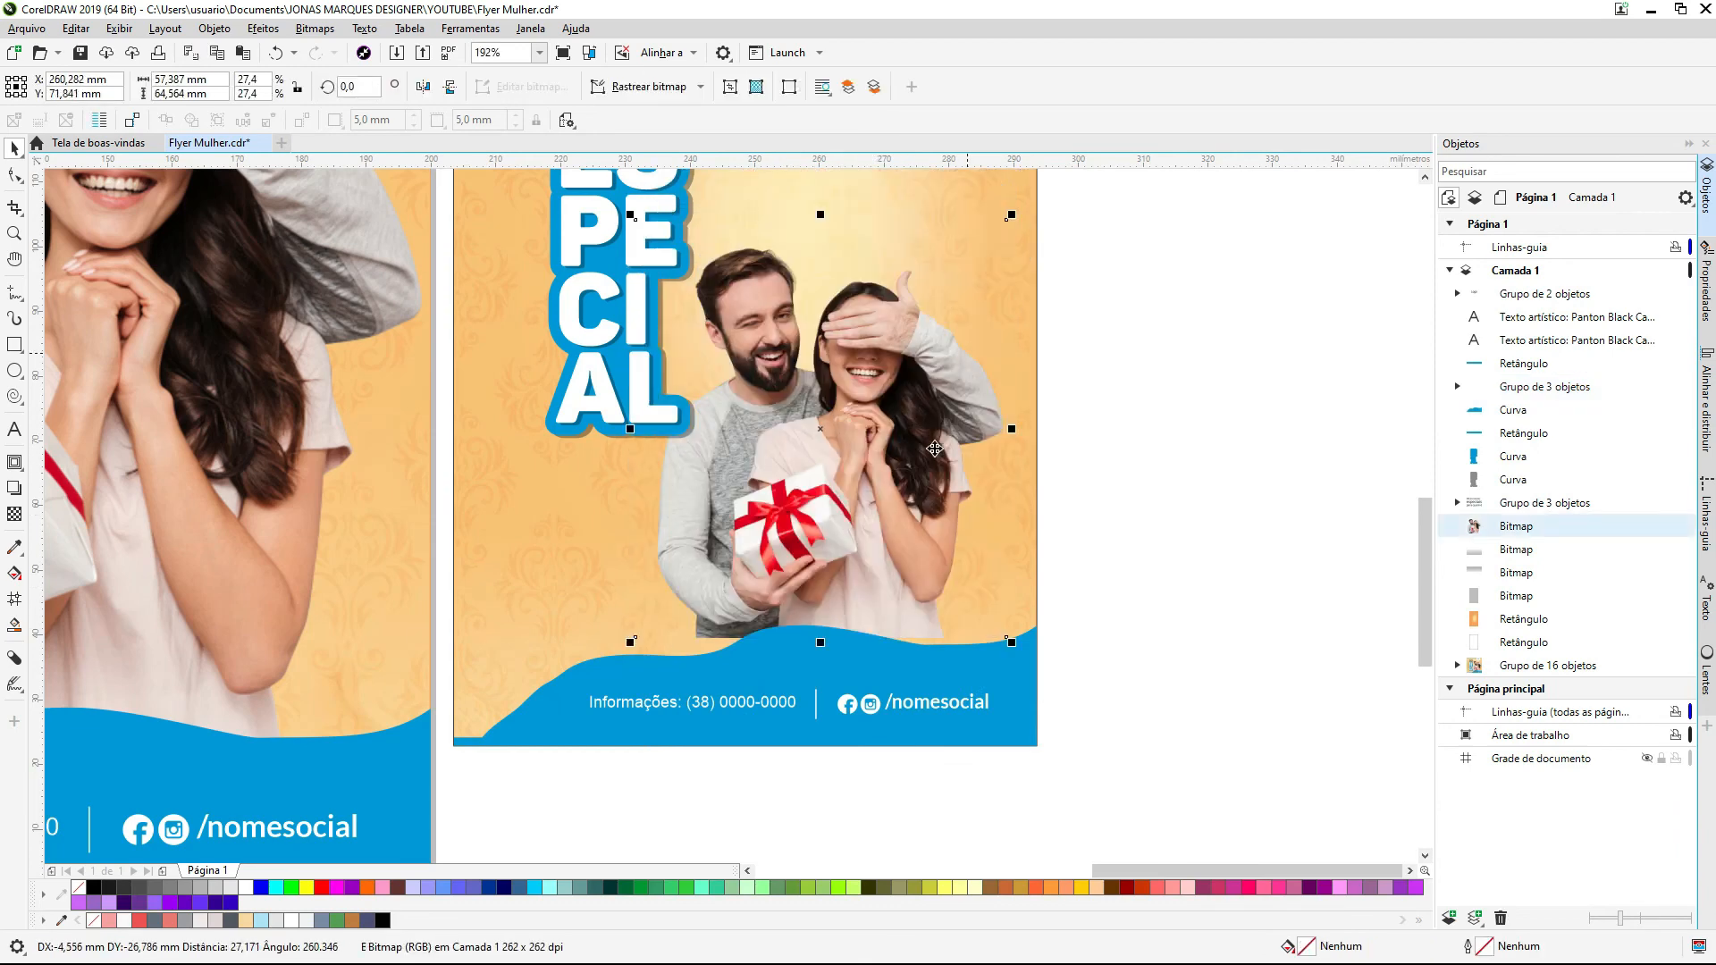
key("F3")
key("F2")
left_click_drag(1048, 643, 788, 222)
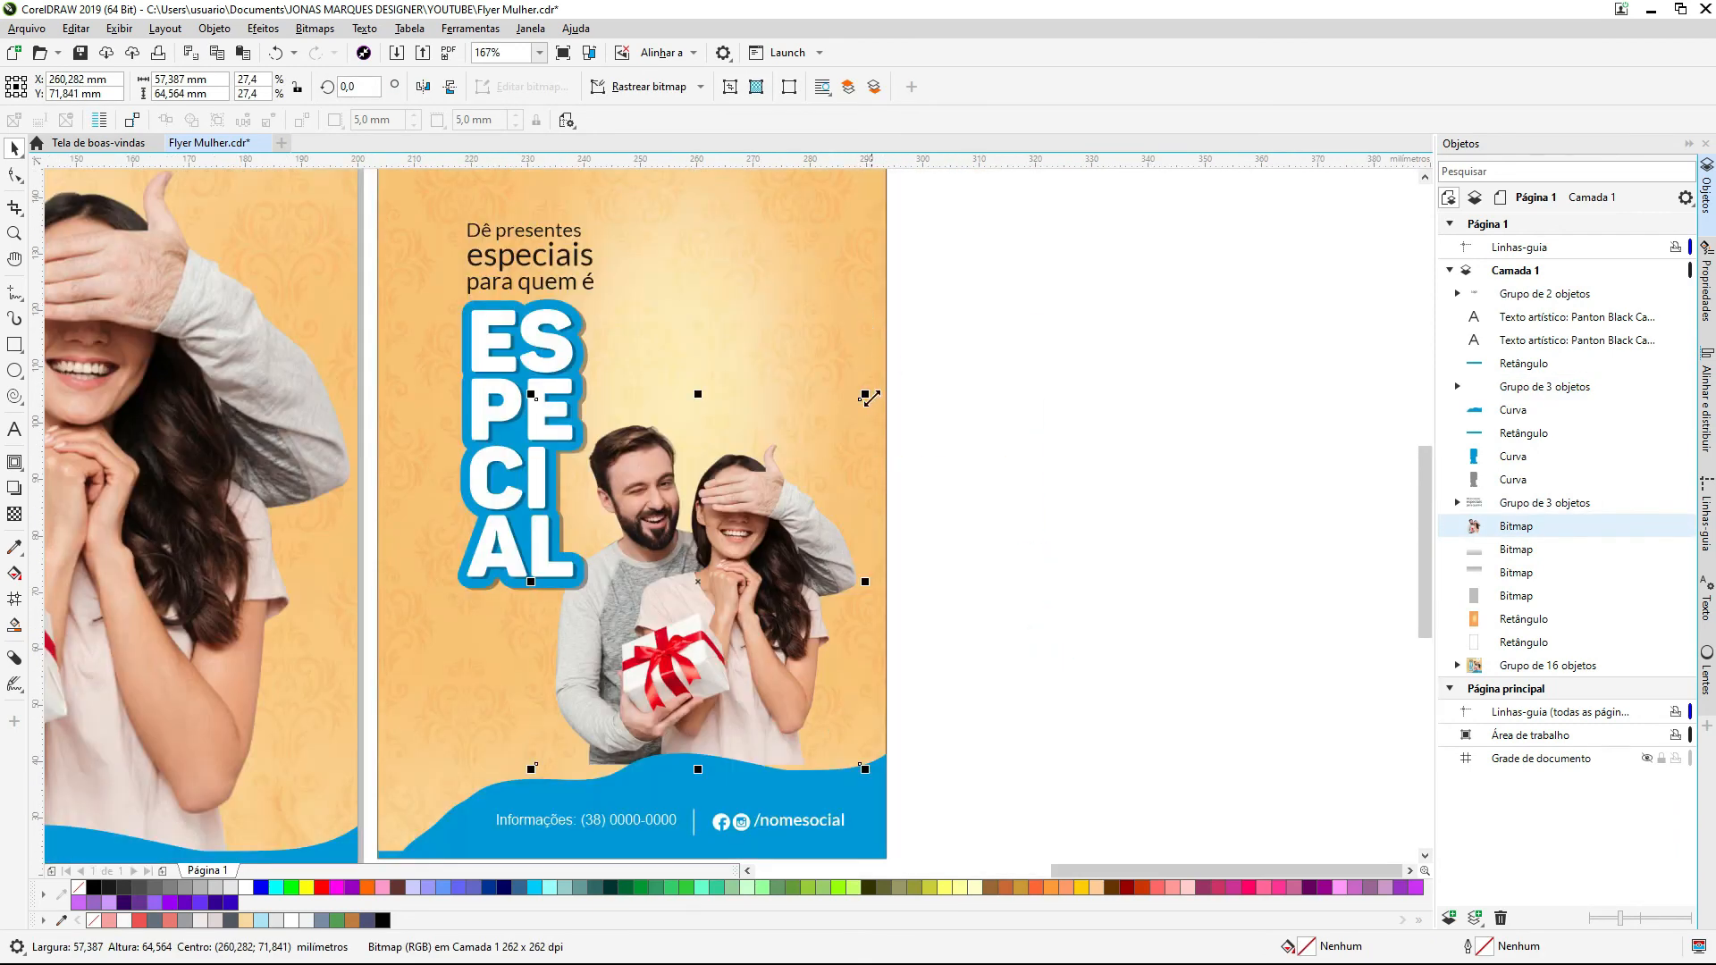
left_click_drag(883, 386, 972, 273)
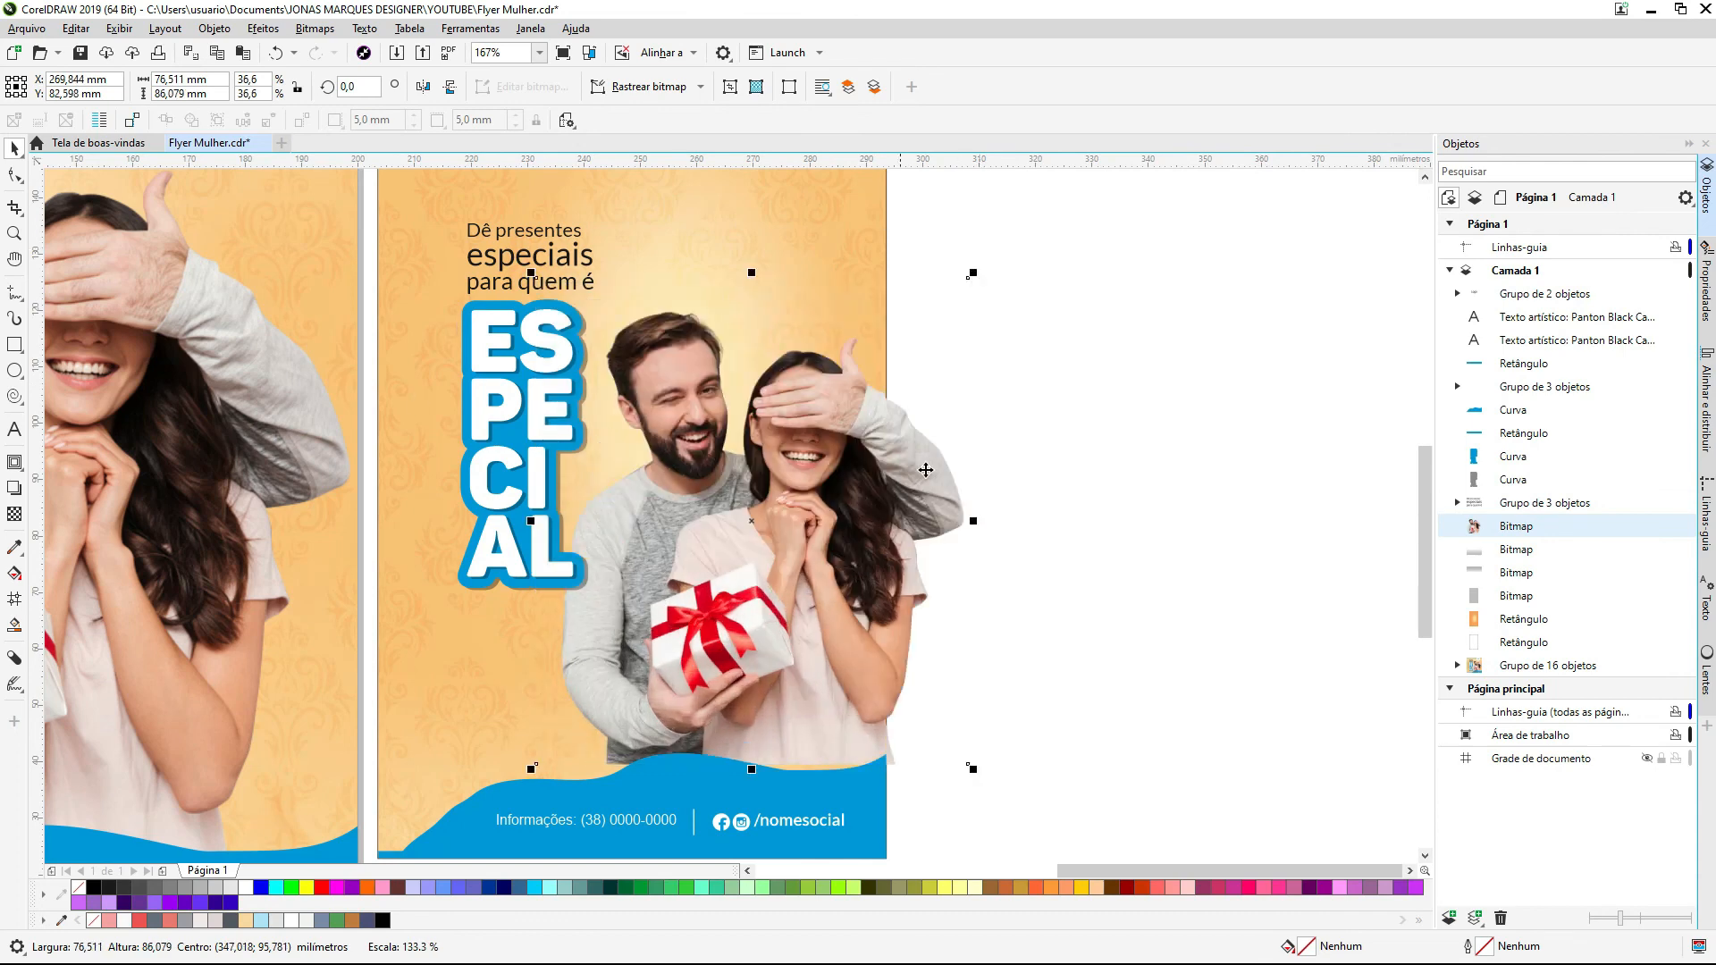
mouse_move(678, 645)
left_mouse_down()
mouse_move(656, 685)
mouse_move(656, 662)
left_mouse_up()
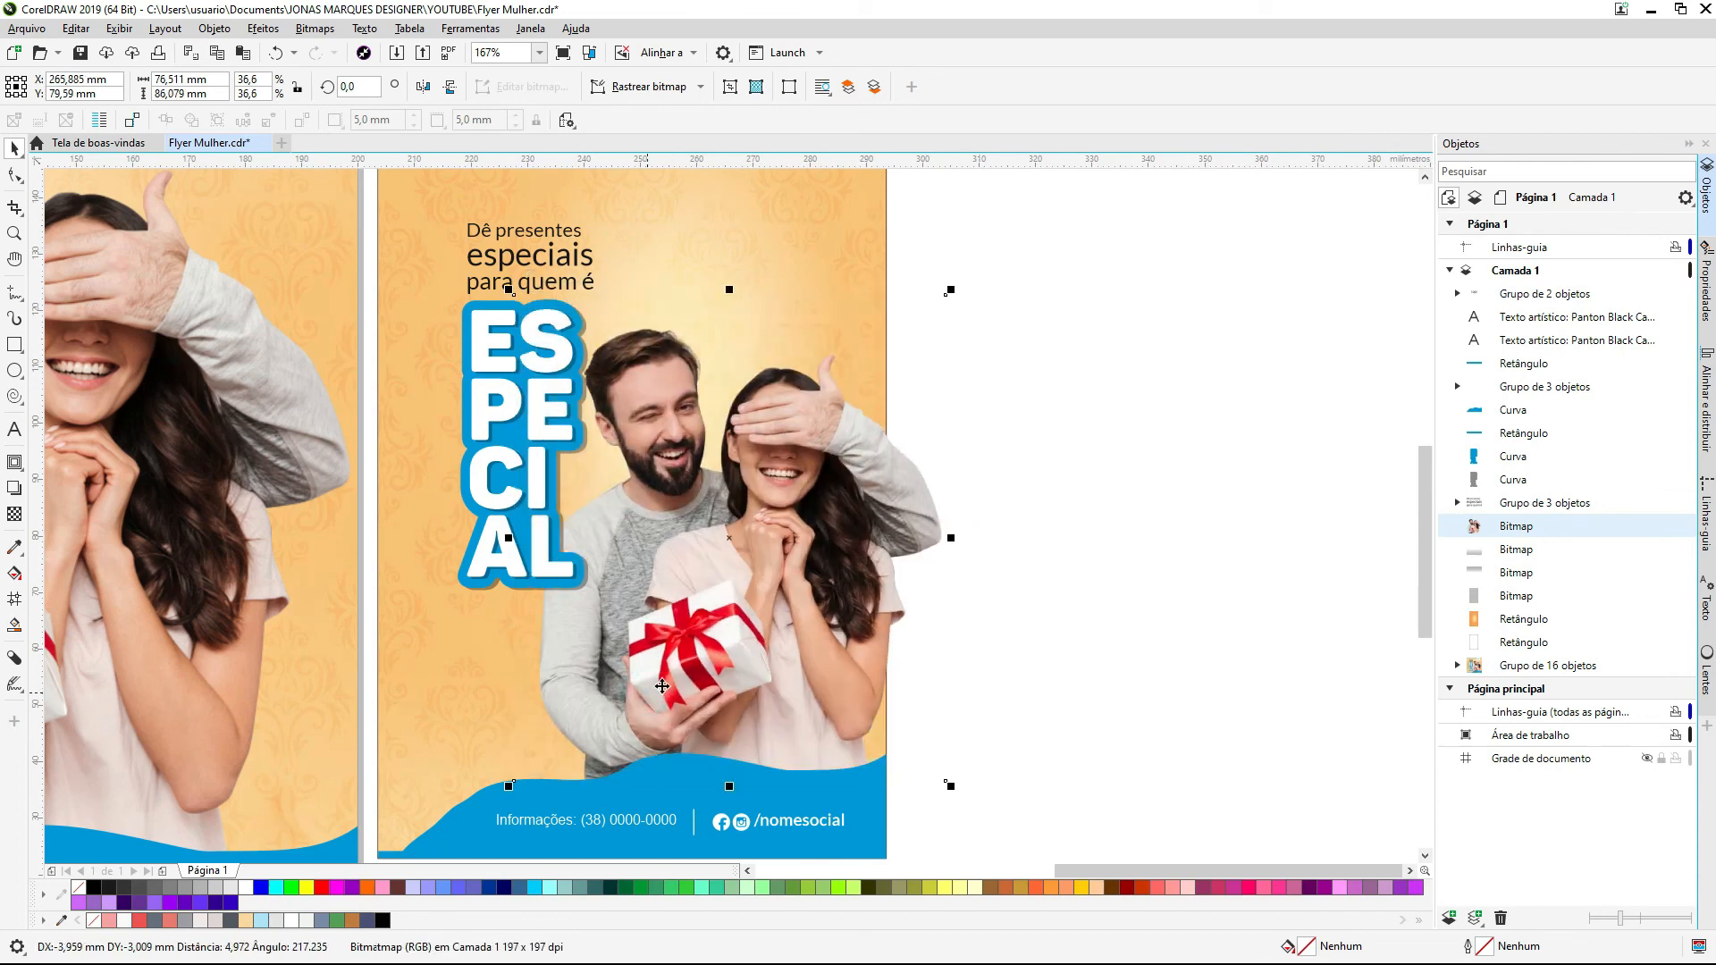
left_click_drag(800, 577, 805, 578)
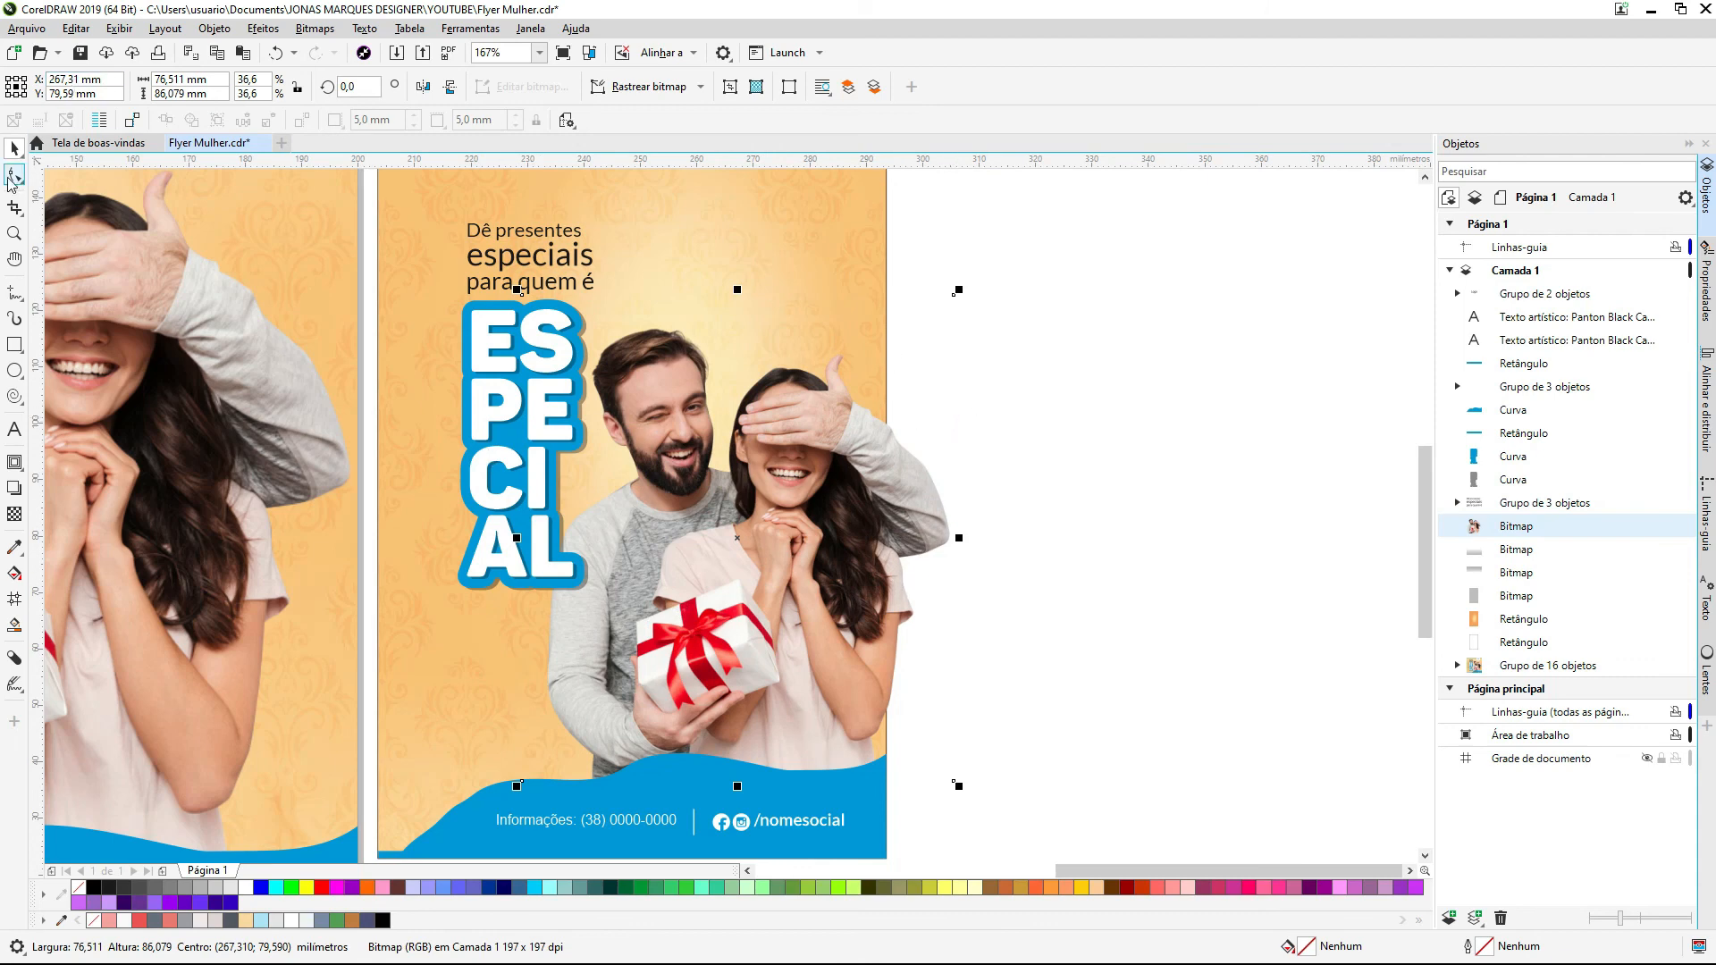
Step: Crop the couple photo's overhang by moving its outer nodes in to the vertical layout's right edge
key("F10")
left_click_drag(1034, 236, 947, 758)
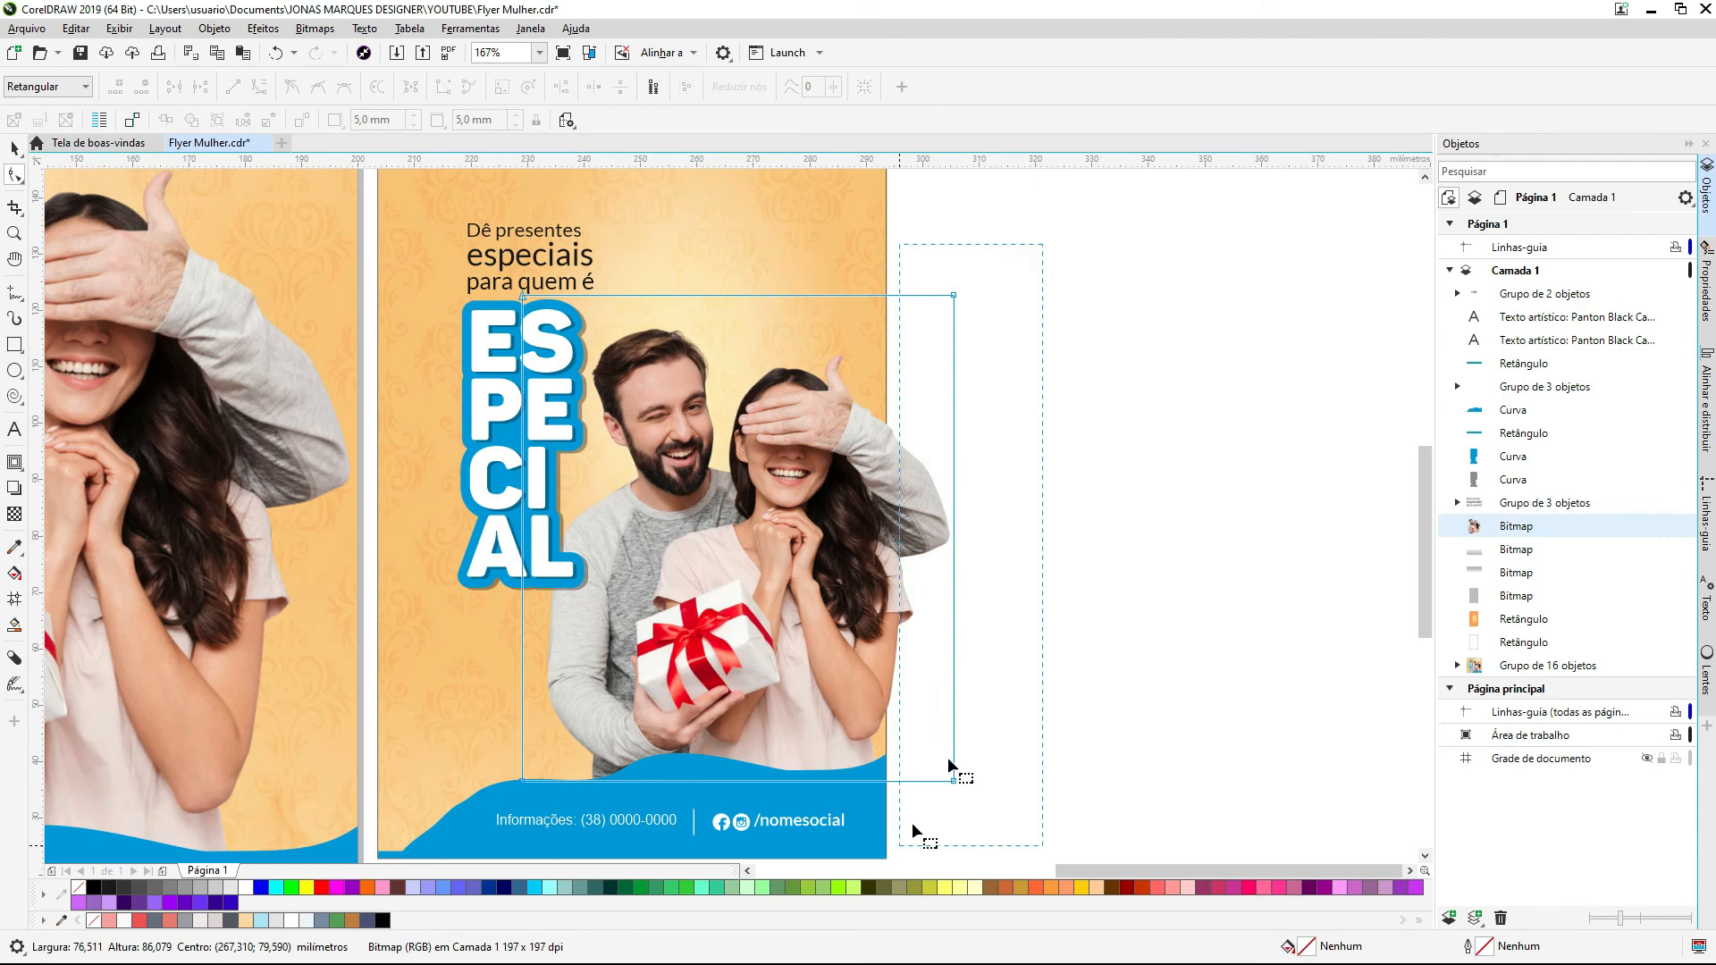
left_click_drag(958, 290, 886, 296)
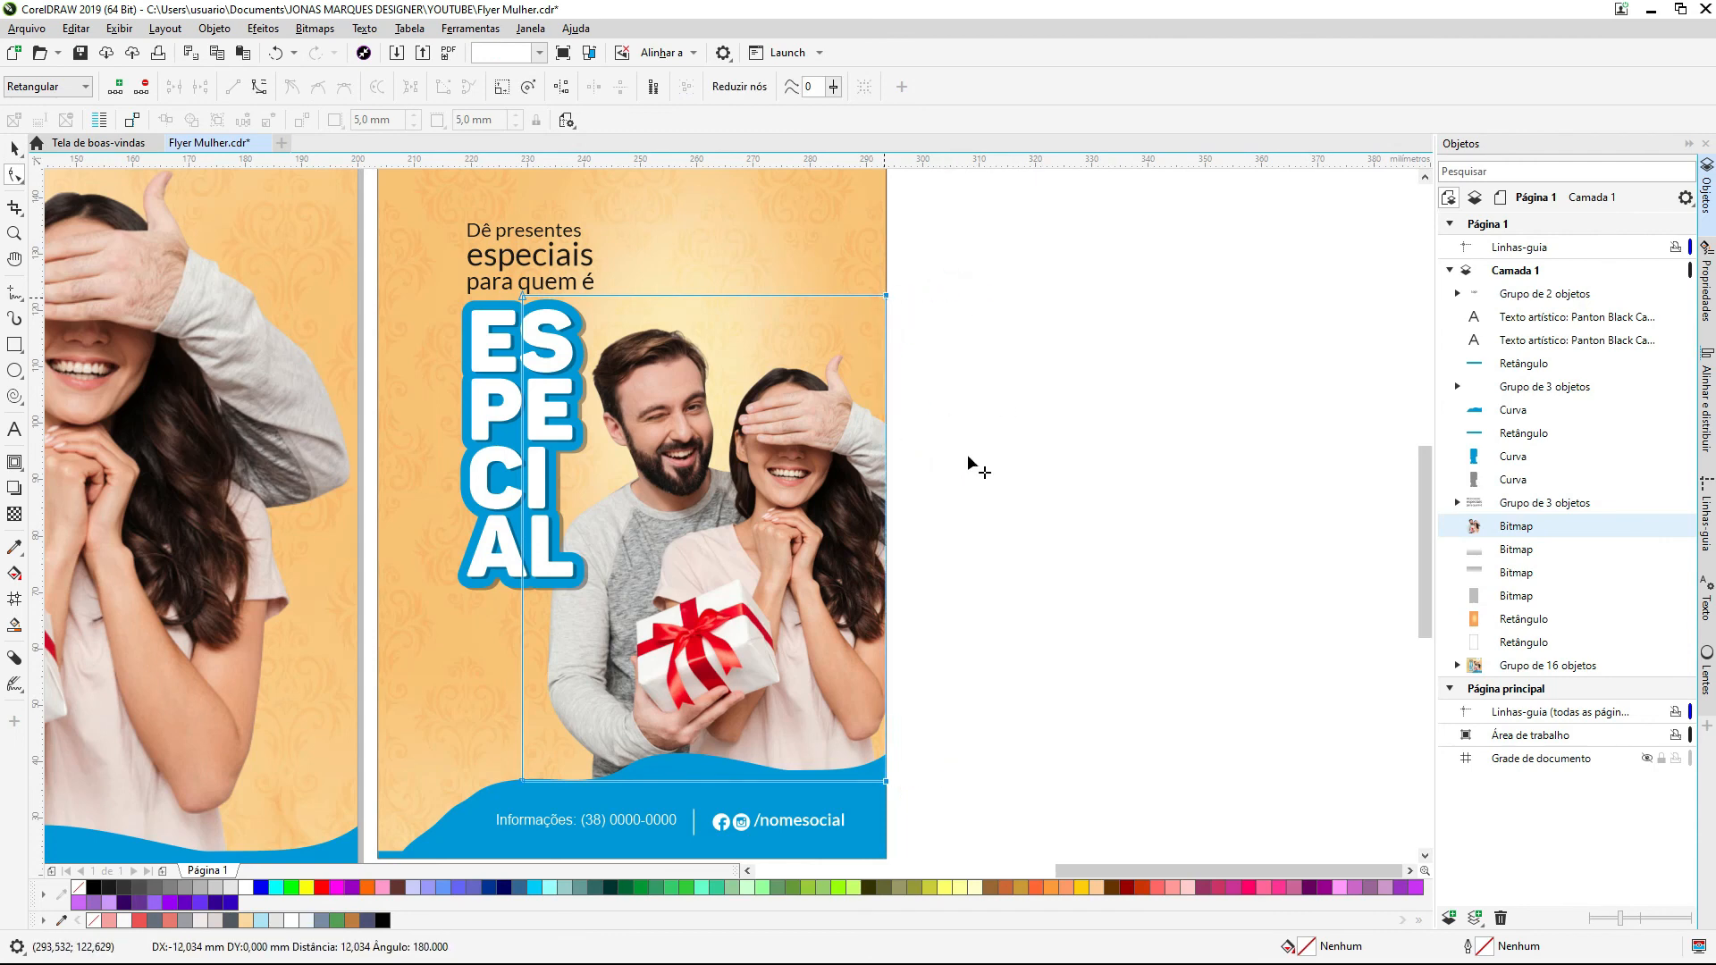
key("space")
scroll(1014, 527, "down", 2)
left_click(1015, 529)
Step: Group the vertical layout's headline texts and shapes, move the group up and slightly left, and enlarge it to about 32 × 85.8 mm
key("F2")
left_click_drag(974, 689, 656, 216)
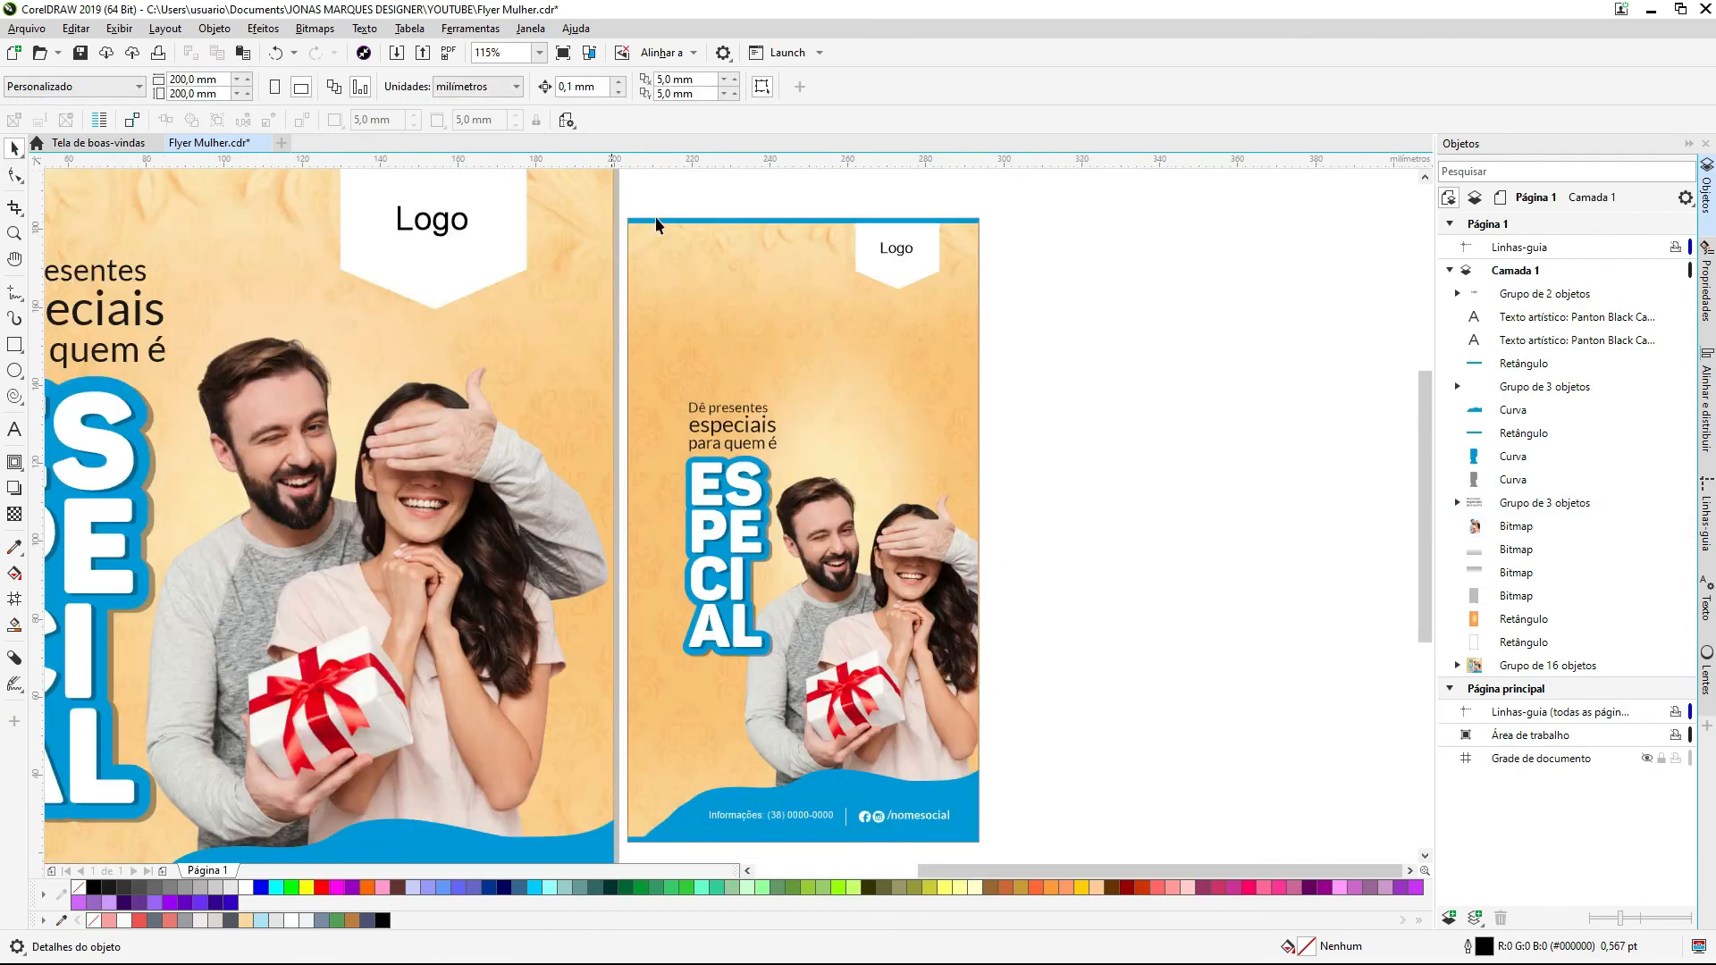
left_click_drag(1073, 333, 653, 666)
key("ctrl+g")
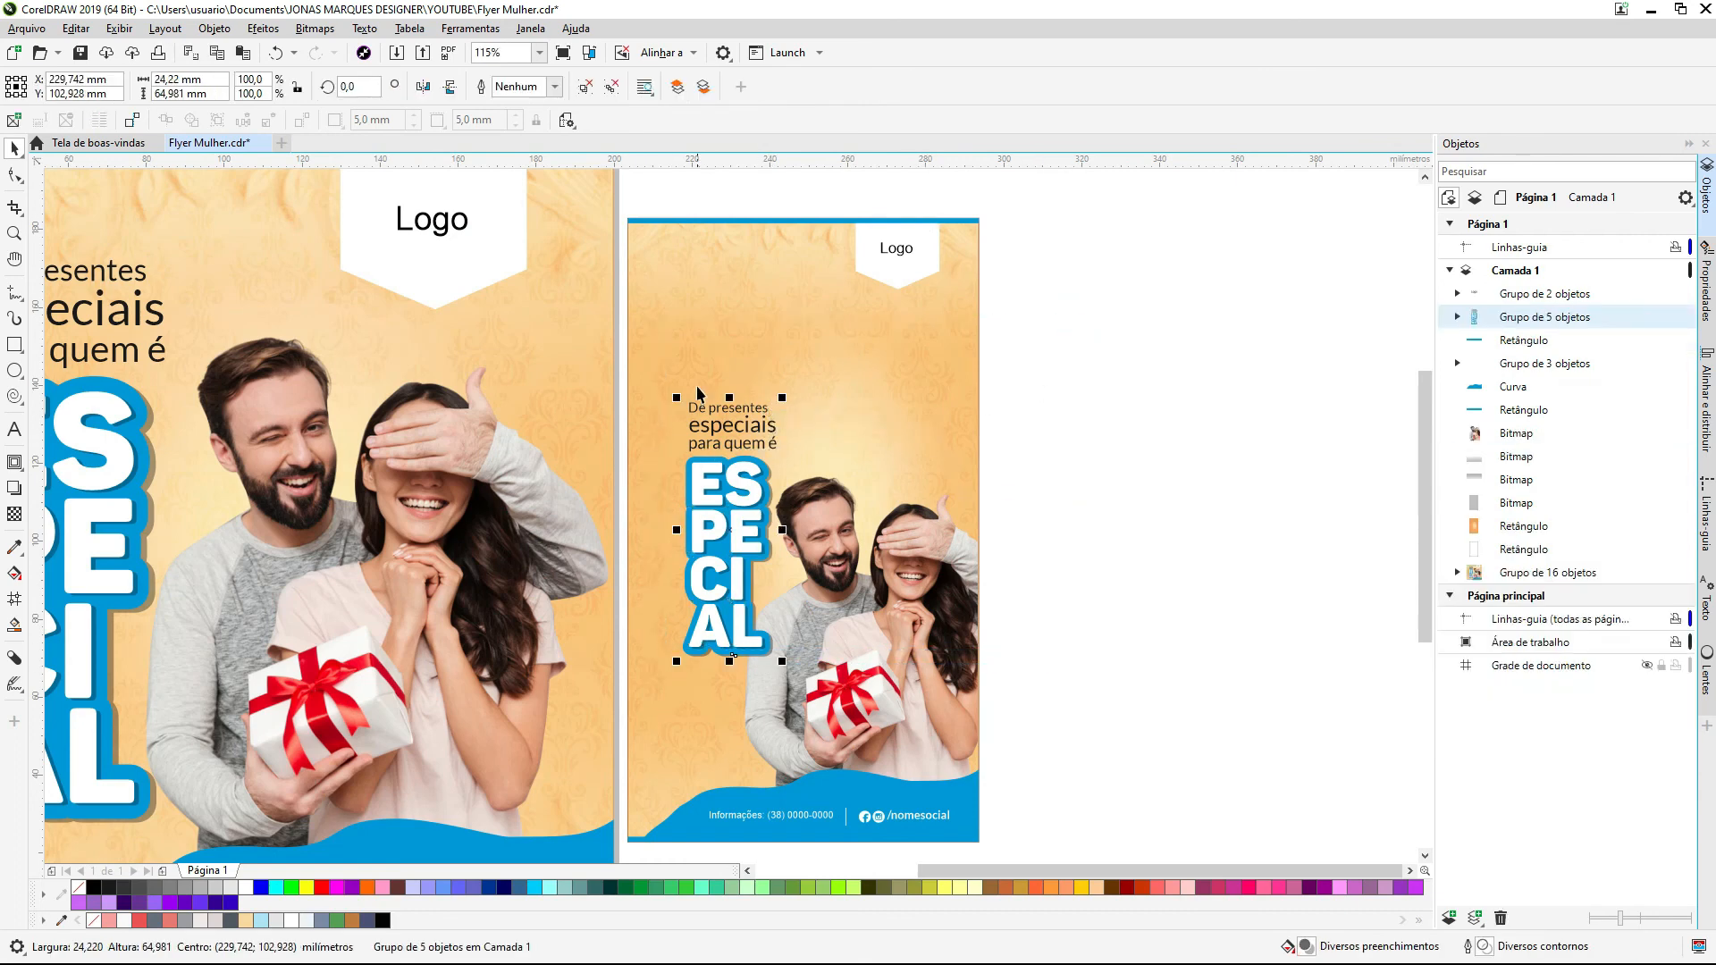
left_click_drag(719, 431, 702, 297)
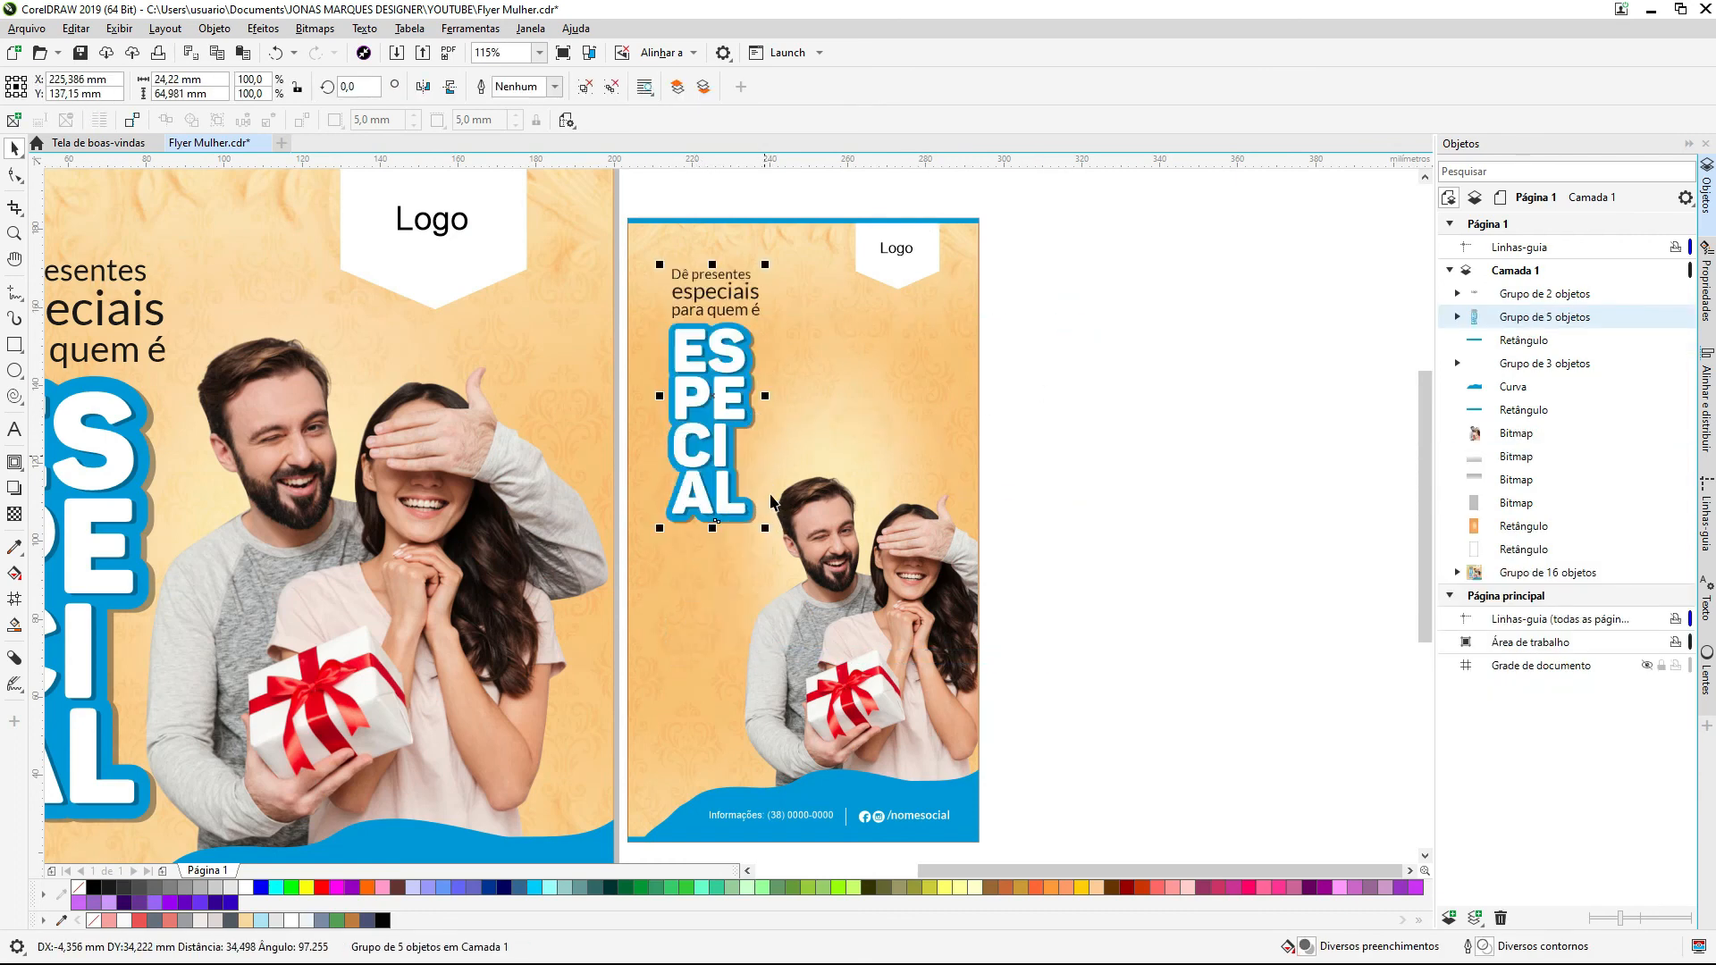
left_click_drag(771, 528, 804, 612)
Step: Enlarge the vertical layout's logo tag to about 28.1 × 22.1 mm and move it down beside the headline
left_click(891, 272)
left_click_drag(849, 294, 823, 314)
left_click_drag(896, 257, 901, 297)
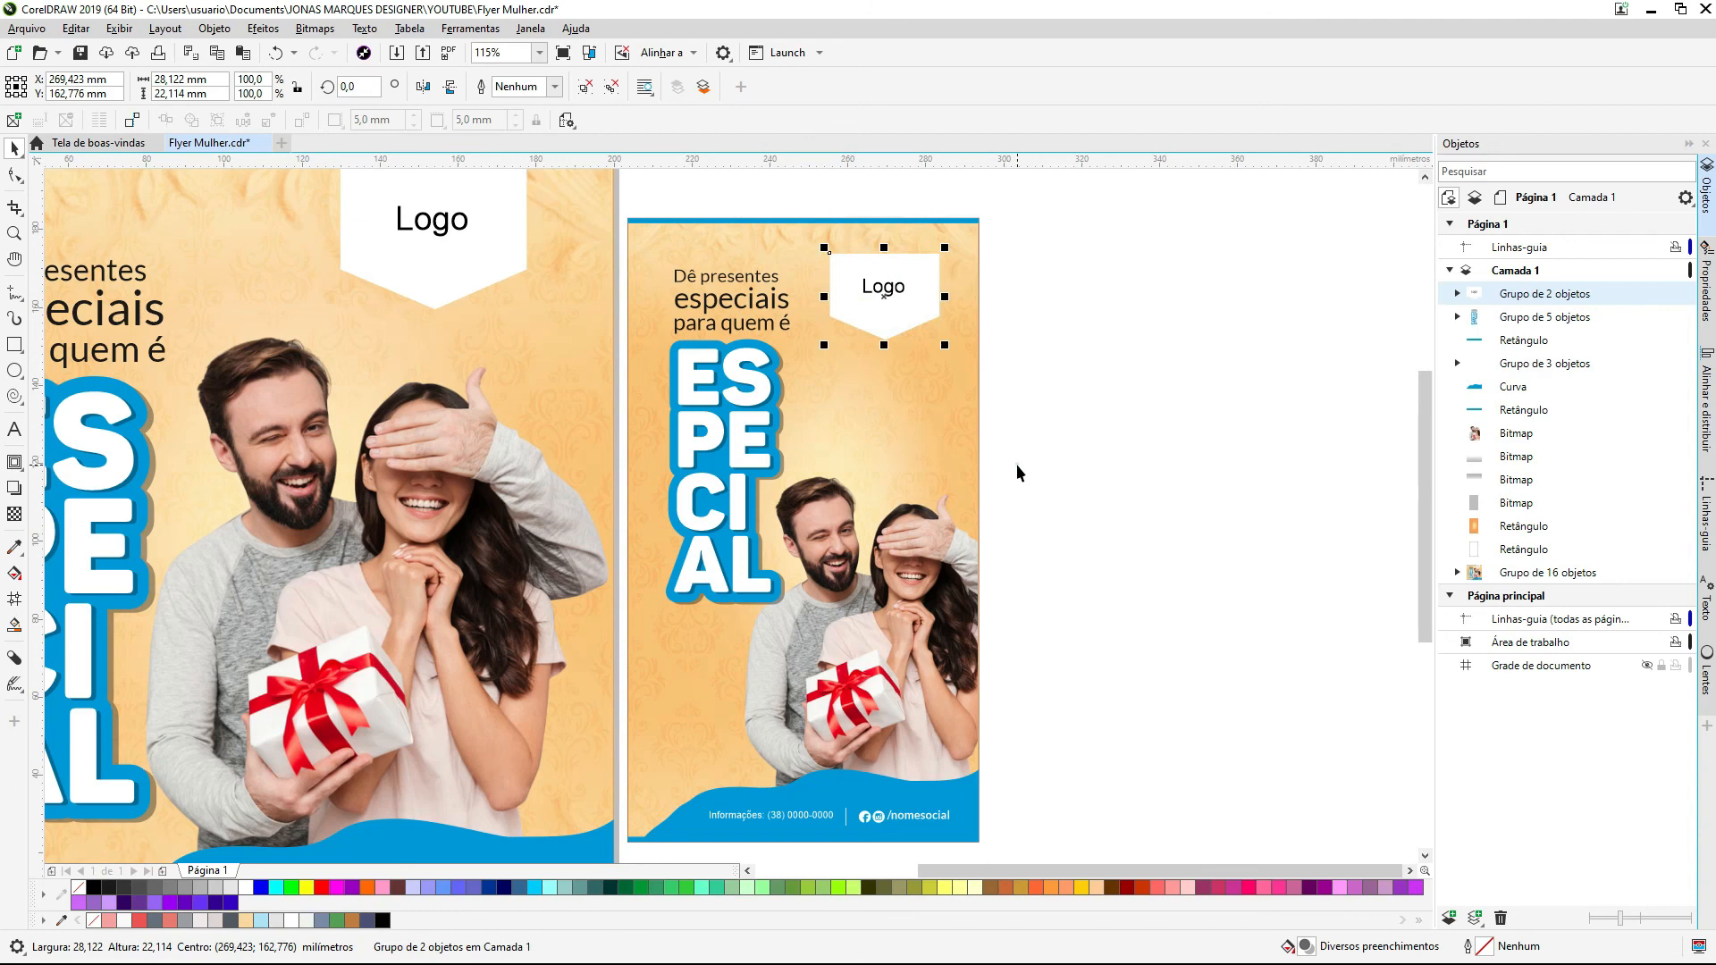
Step: Extend the white logo tag upward by moving its upper nodes to meet the blue bar
left_click(885, 632)
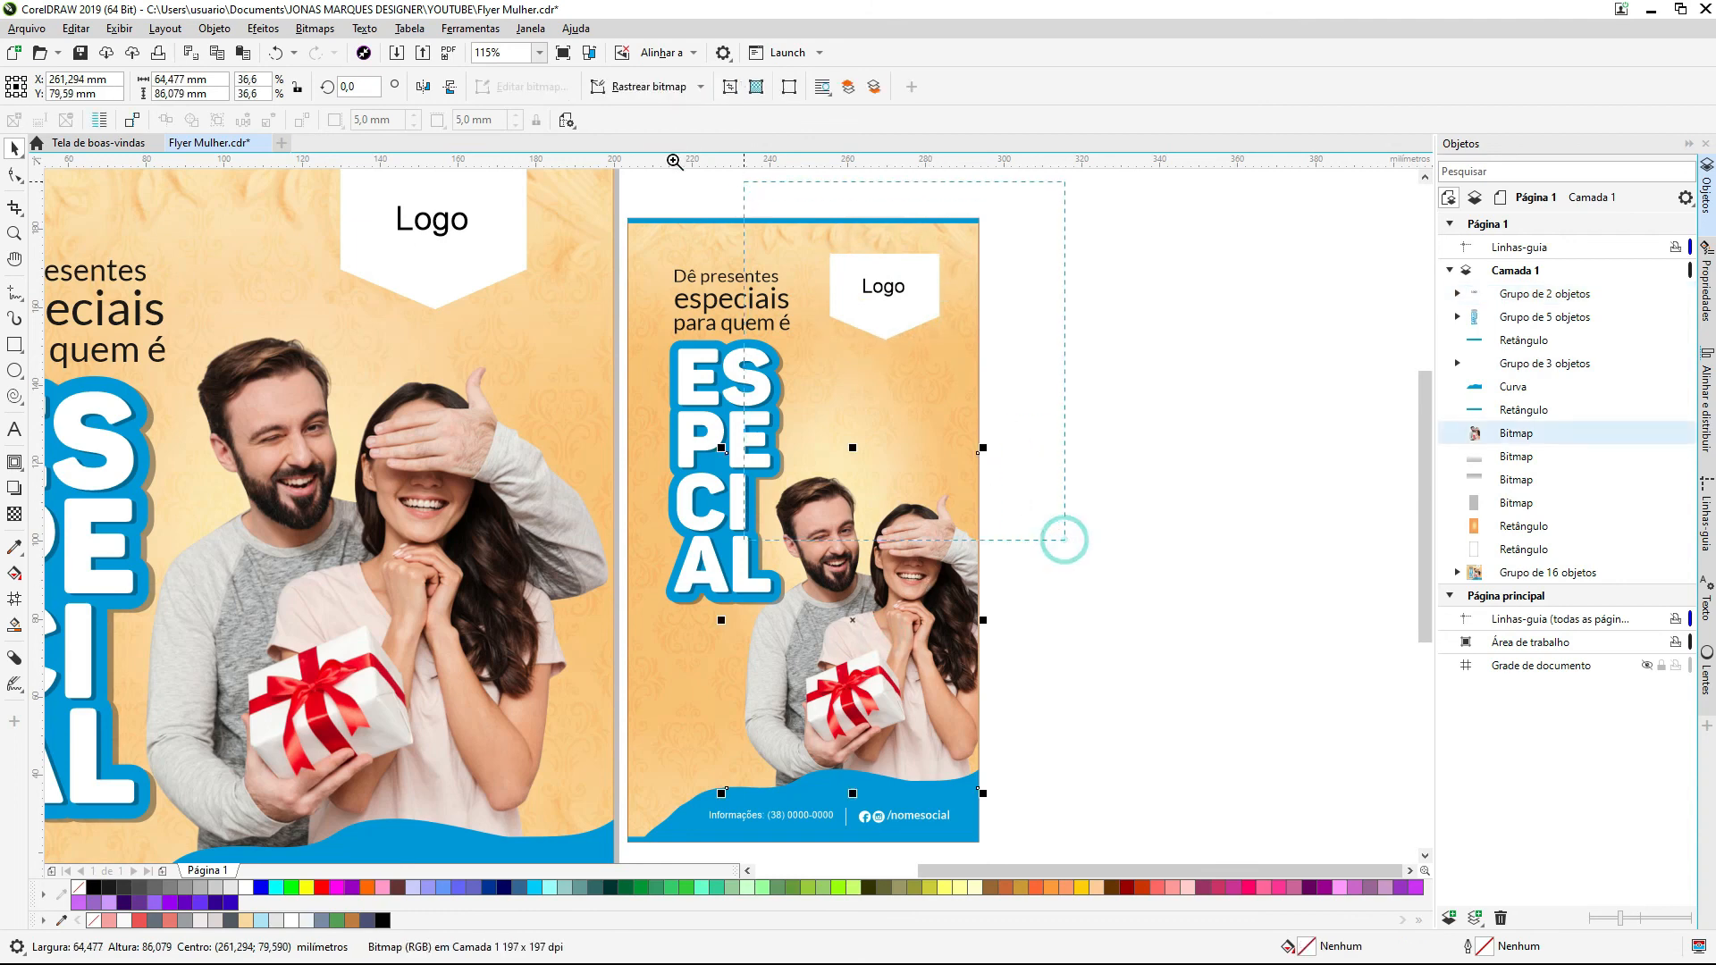
scroll(1064, 540, "up", 2)
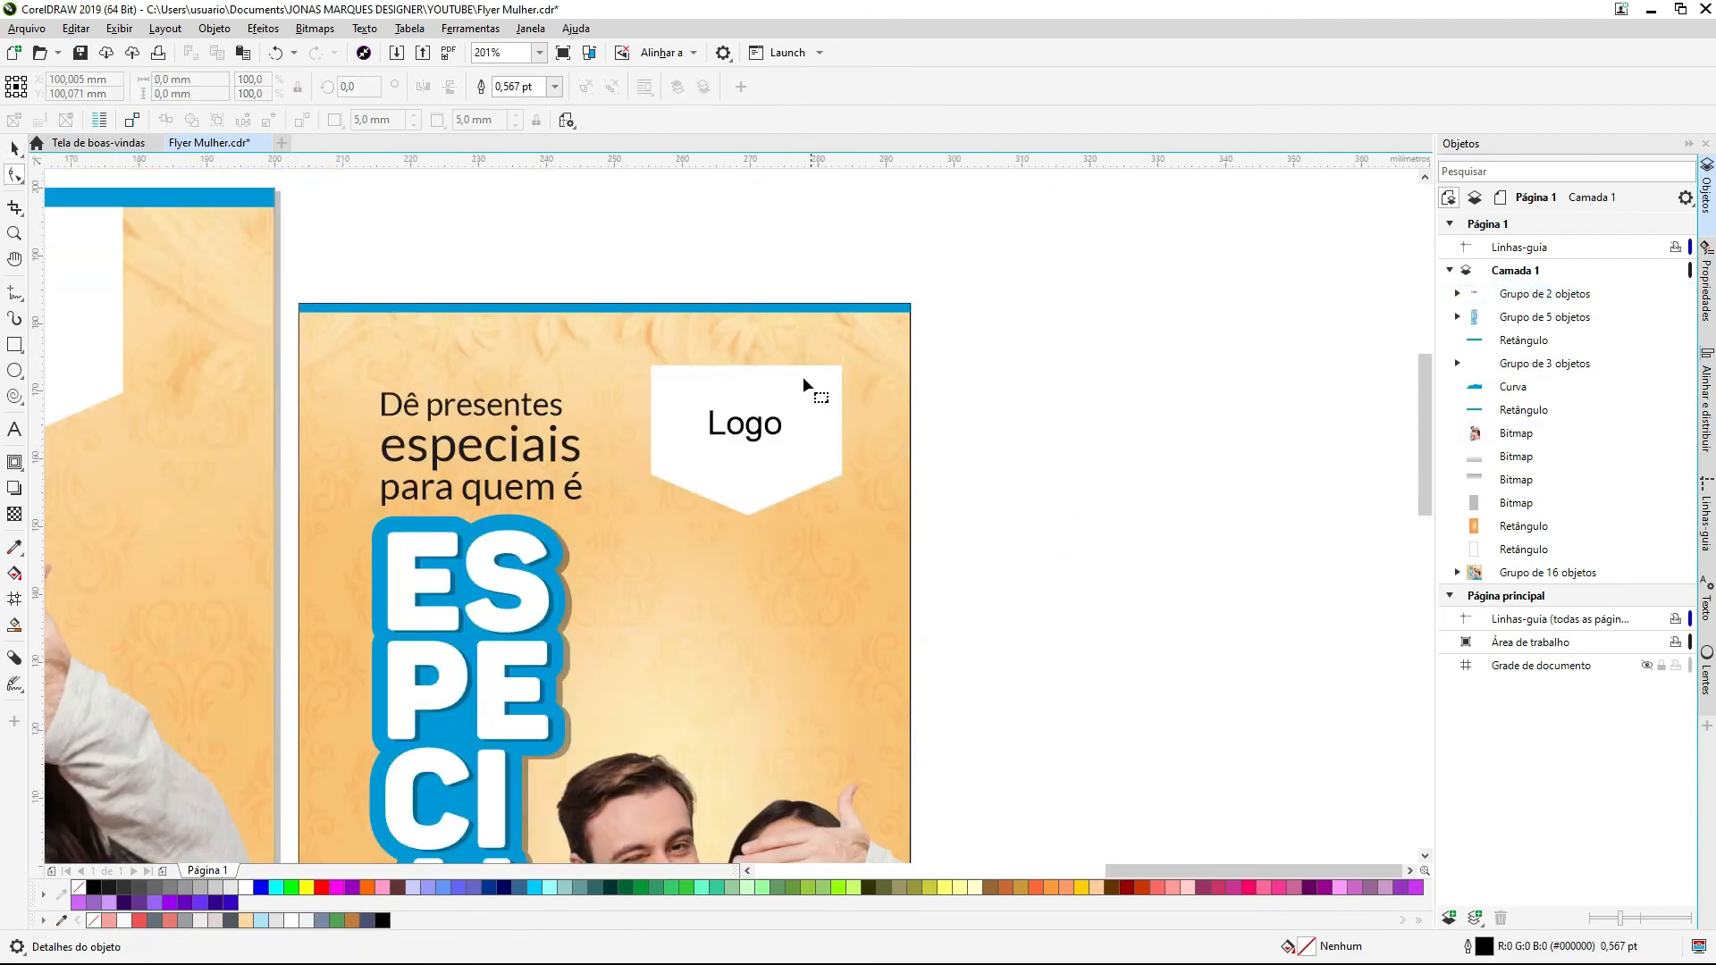
key("F10")
left_click(769, 375)
left_click_drag(603, 329, 838, 313)
key("space")
left_click(931, 310)
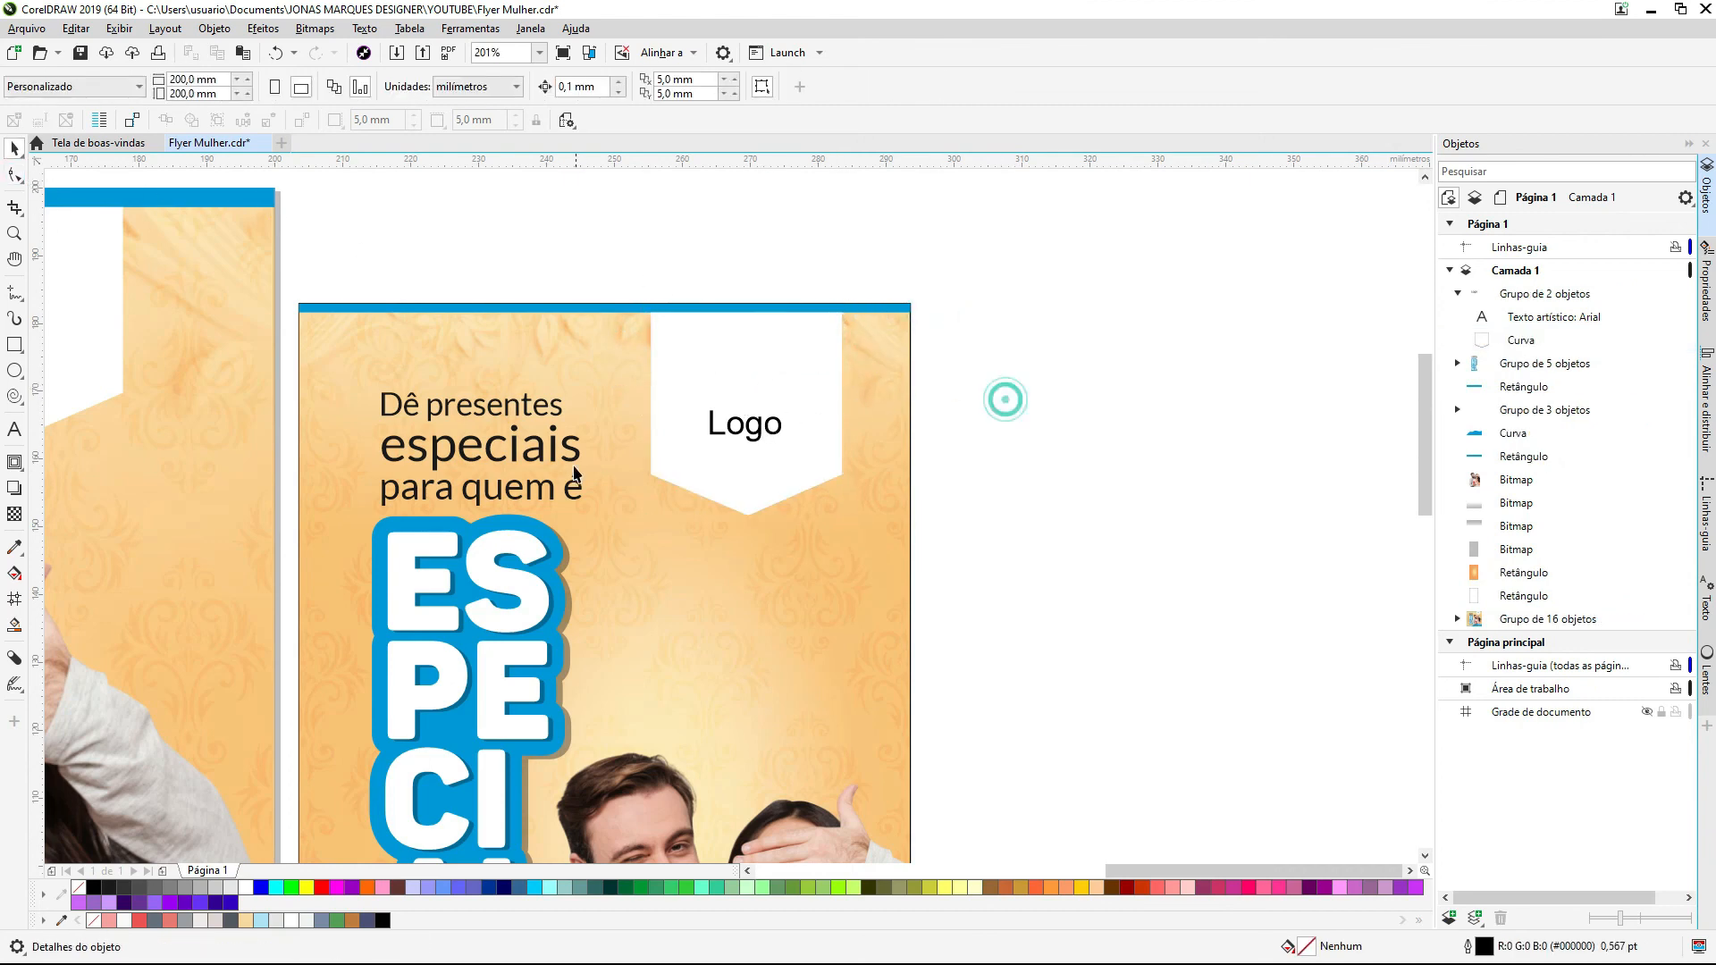
Step: Slightly enlarge the contact details group in the vertical layout's footer
left_click(538, 405)
scroll(591, 365, "down", 1)
key("F2")
left_click_drag(747, 306, 368, 954)
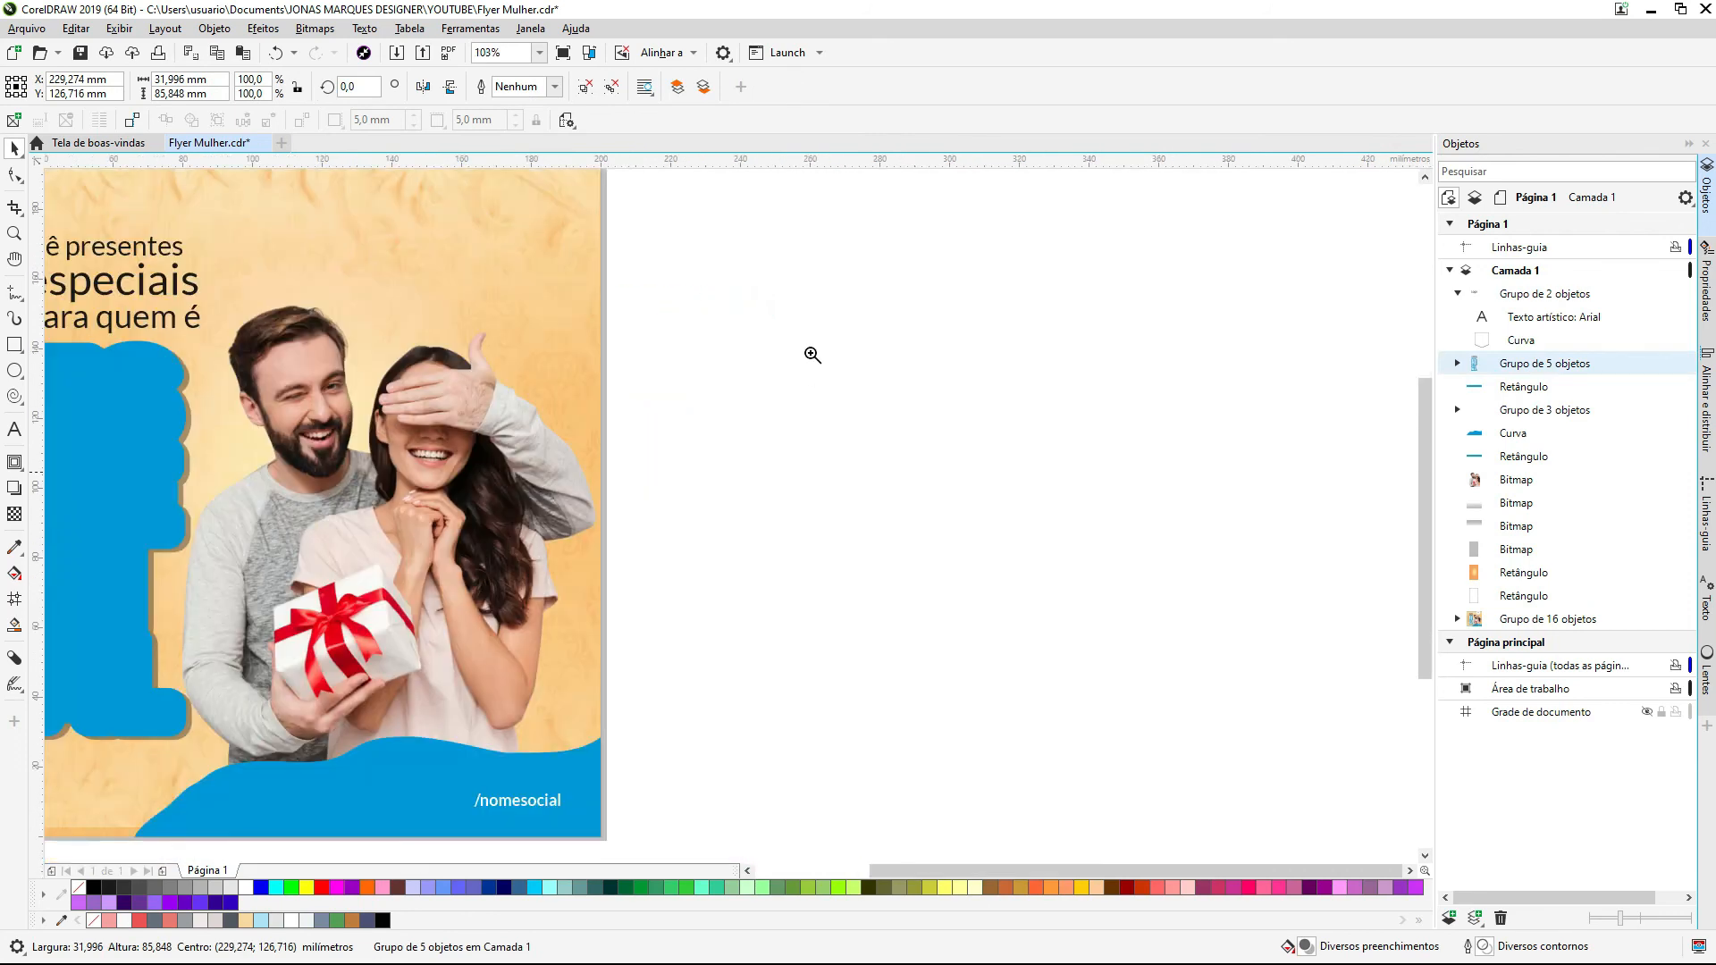
key("F3")
left_click_drag(842, 327, 587, 688)
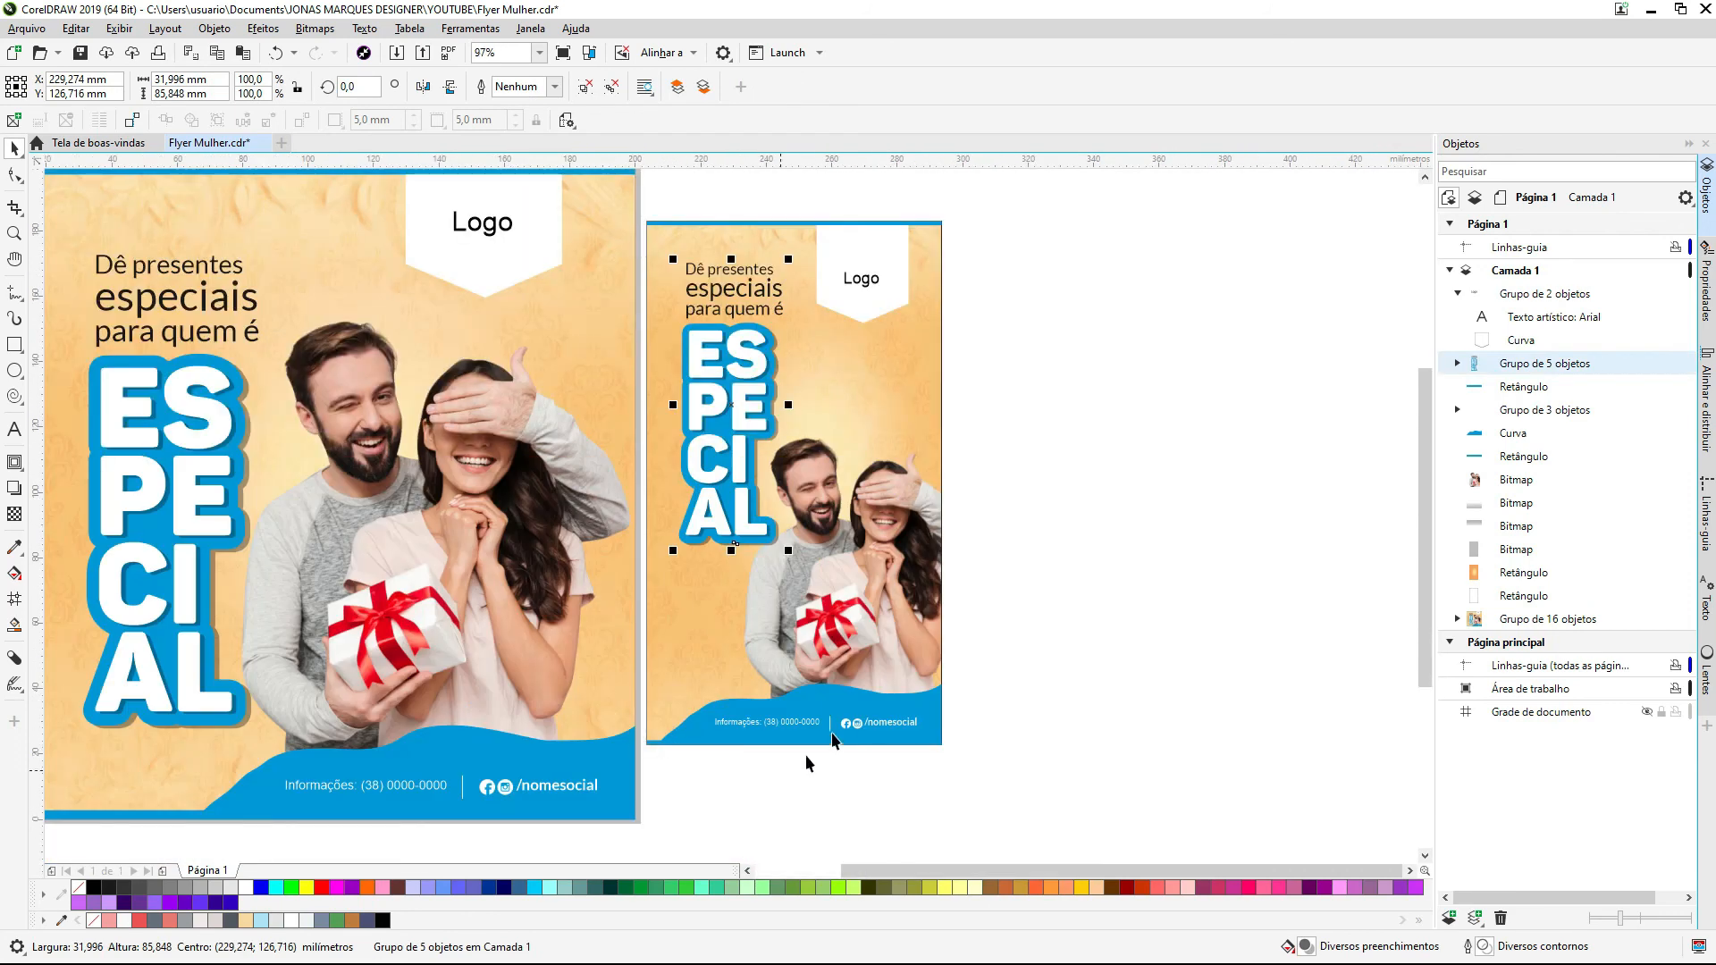
left_click(847, 723)
key("F2")
left_click_drag(963, 548, 629, 821)
left_click_drag(1051, 587, 1063, 565)
left_click(1191, 586)
Step: Enlarge the couple photo in the vertical layout to about 72.1 × 96.2 mm and shift it slightly left
scroll(699, 704, "down", 2)
key("F2")
left_click_drag(895, 725, 606, 308)
left_click(729, 584)
left_click(1061, 420)
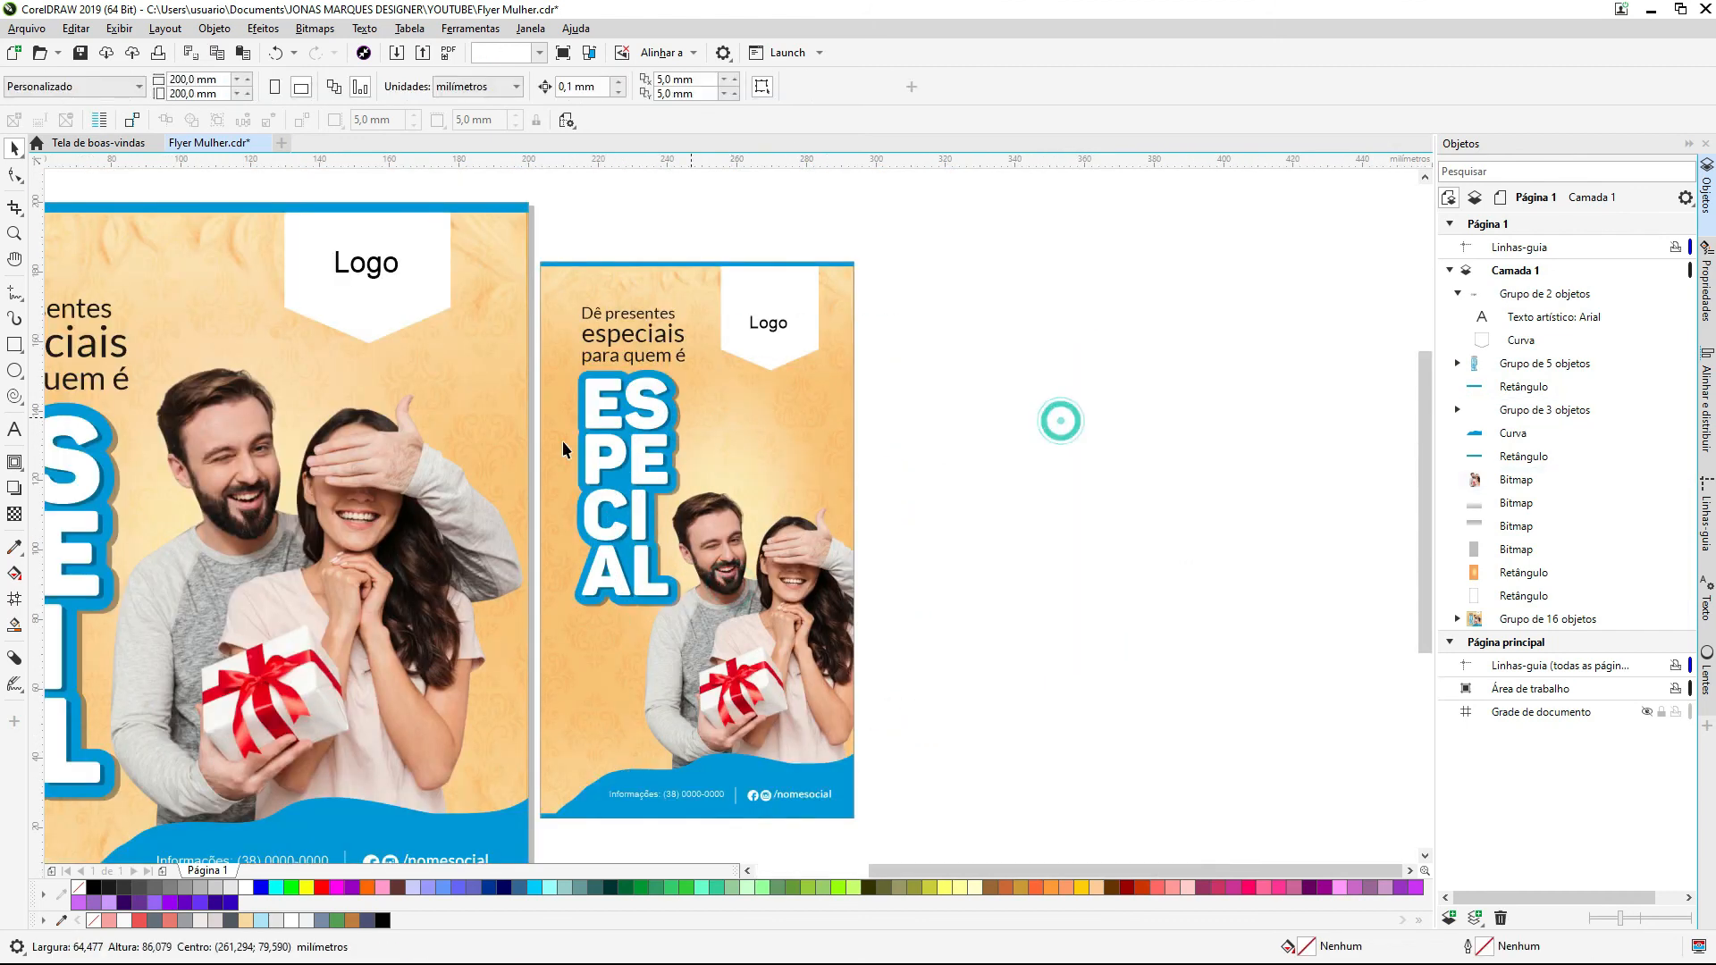
scroll(818, 330, "down", 2)
scroll(787, 381, "up", 2)
left_click(815, 441)
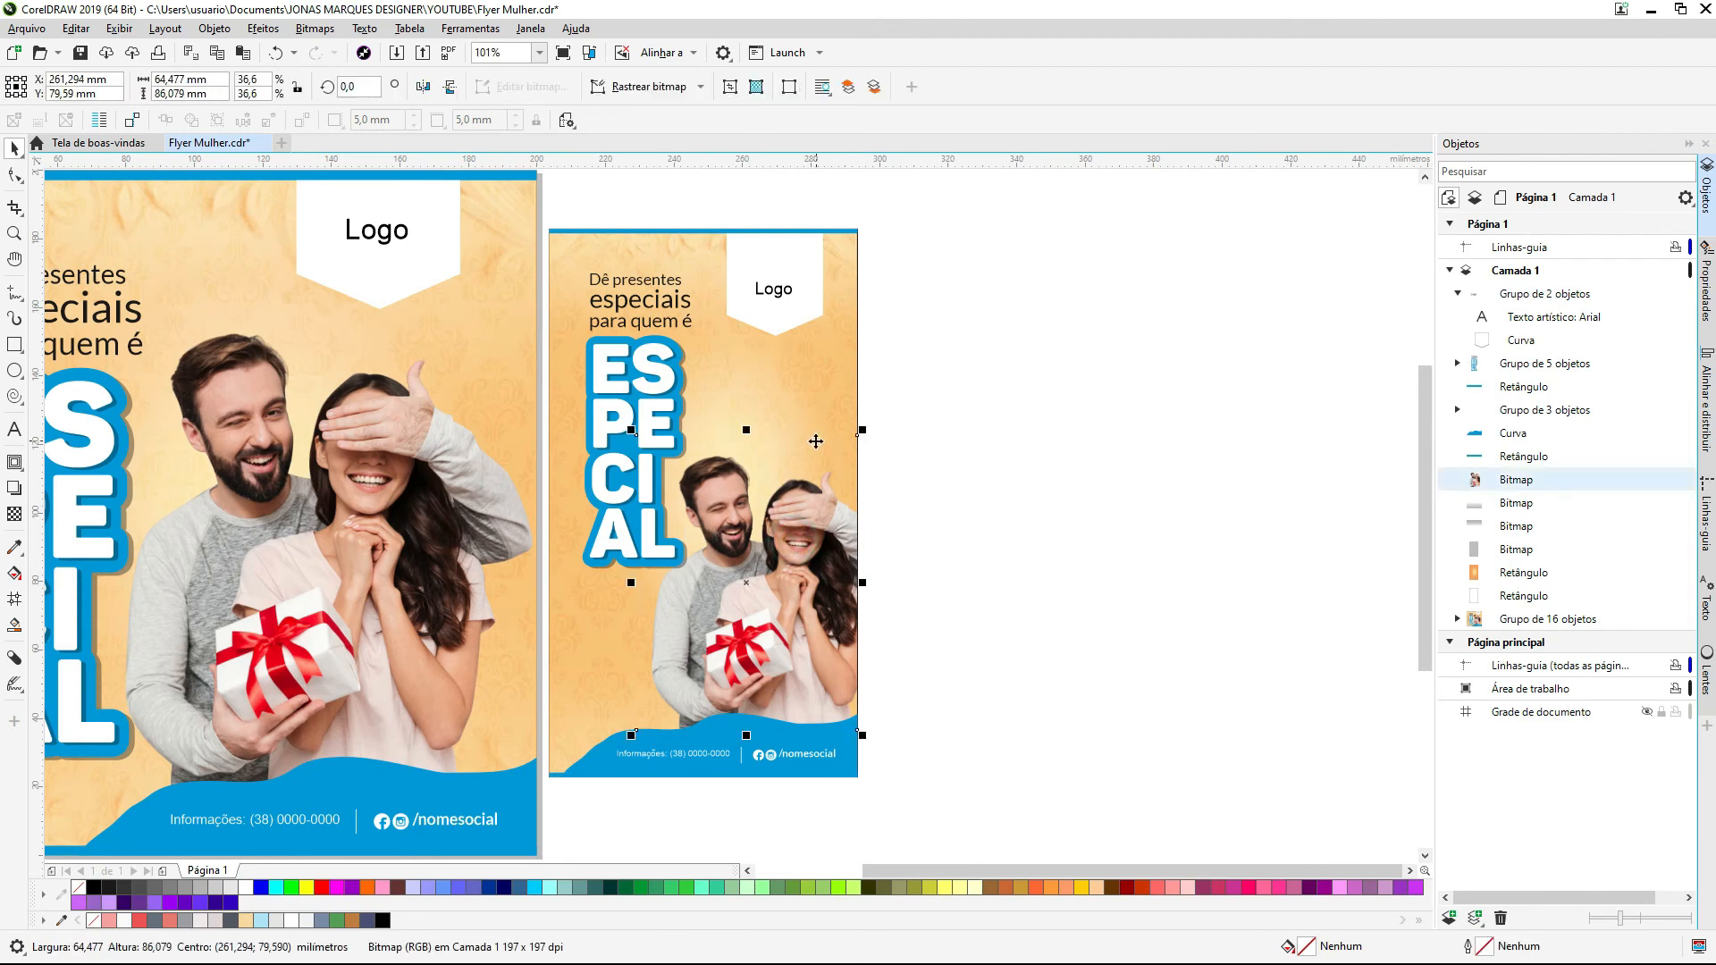
left_click_drag(863, 430, 889, 375)
left_click(623, 383)
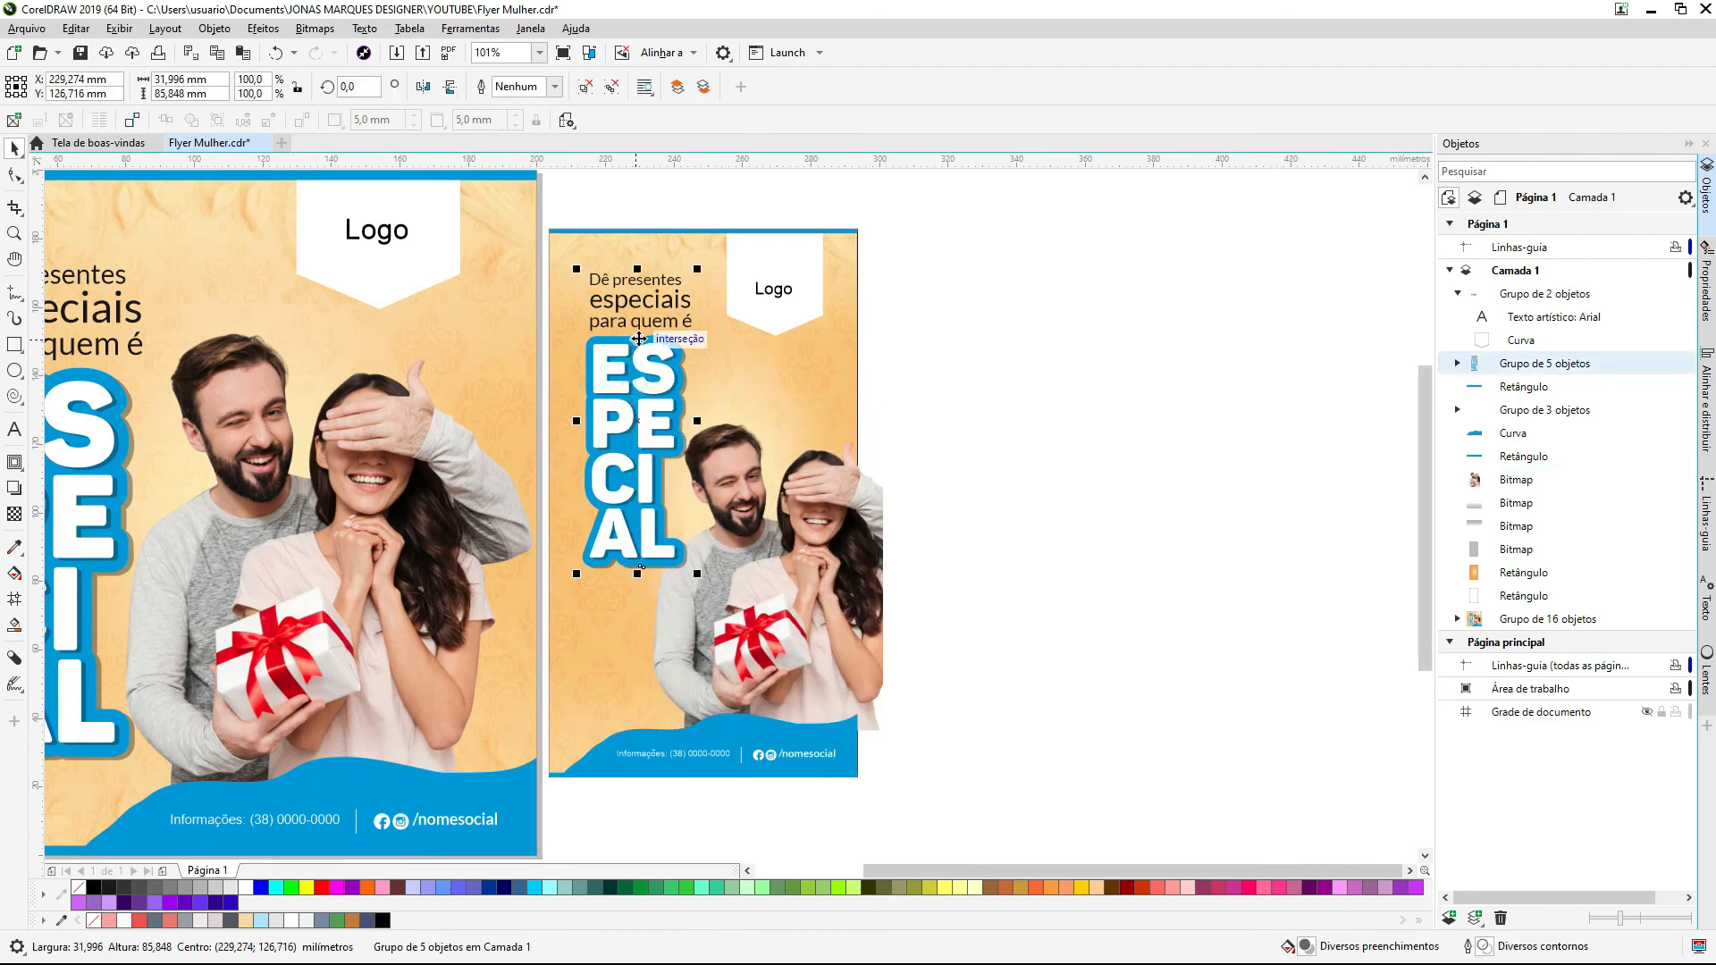
left_click(786, 586)
left_click_drag(808, 577, 799, 577)
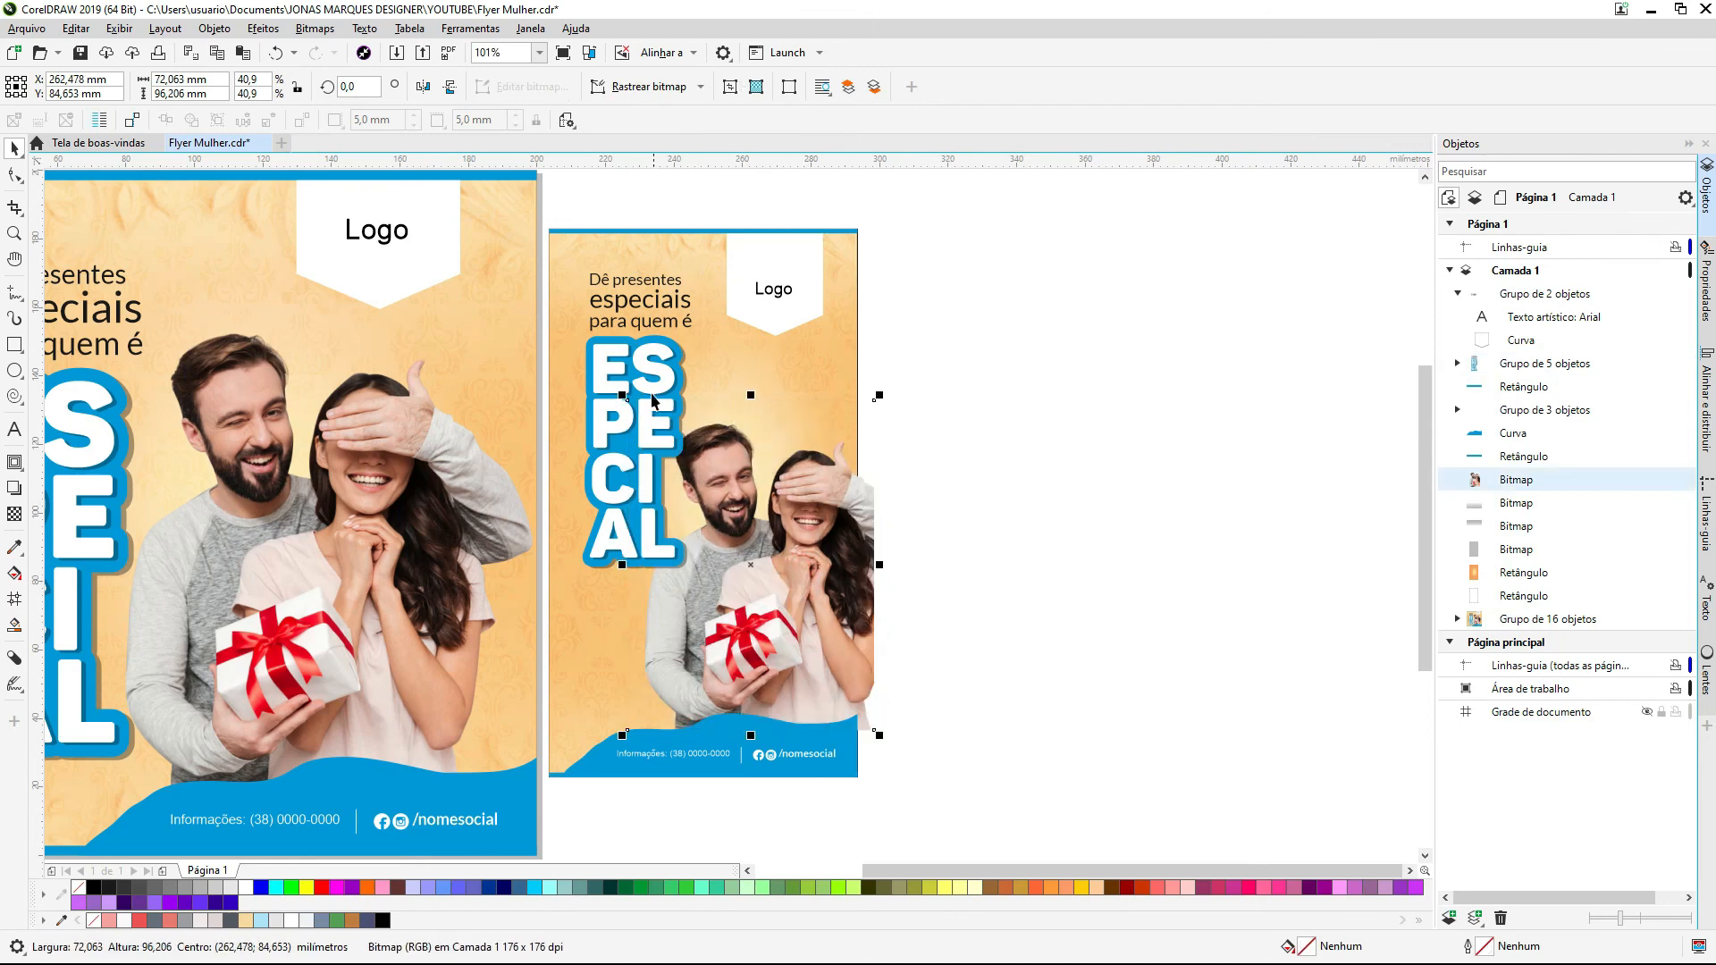
Step: Reduce the vertical layout's headline group to about 30.5 × 81.9 mm and move it up slightly
left_click(655, 419)
scroll(725, 679, "up", 2)
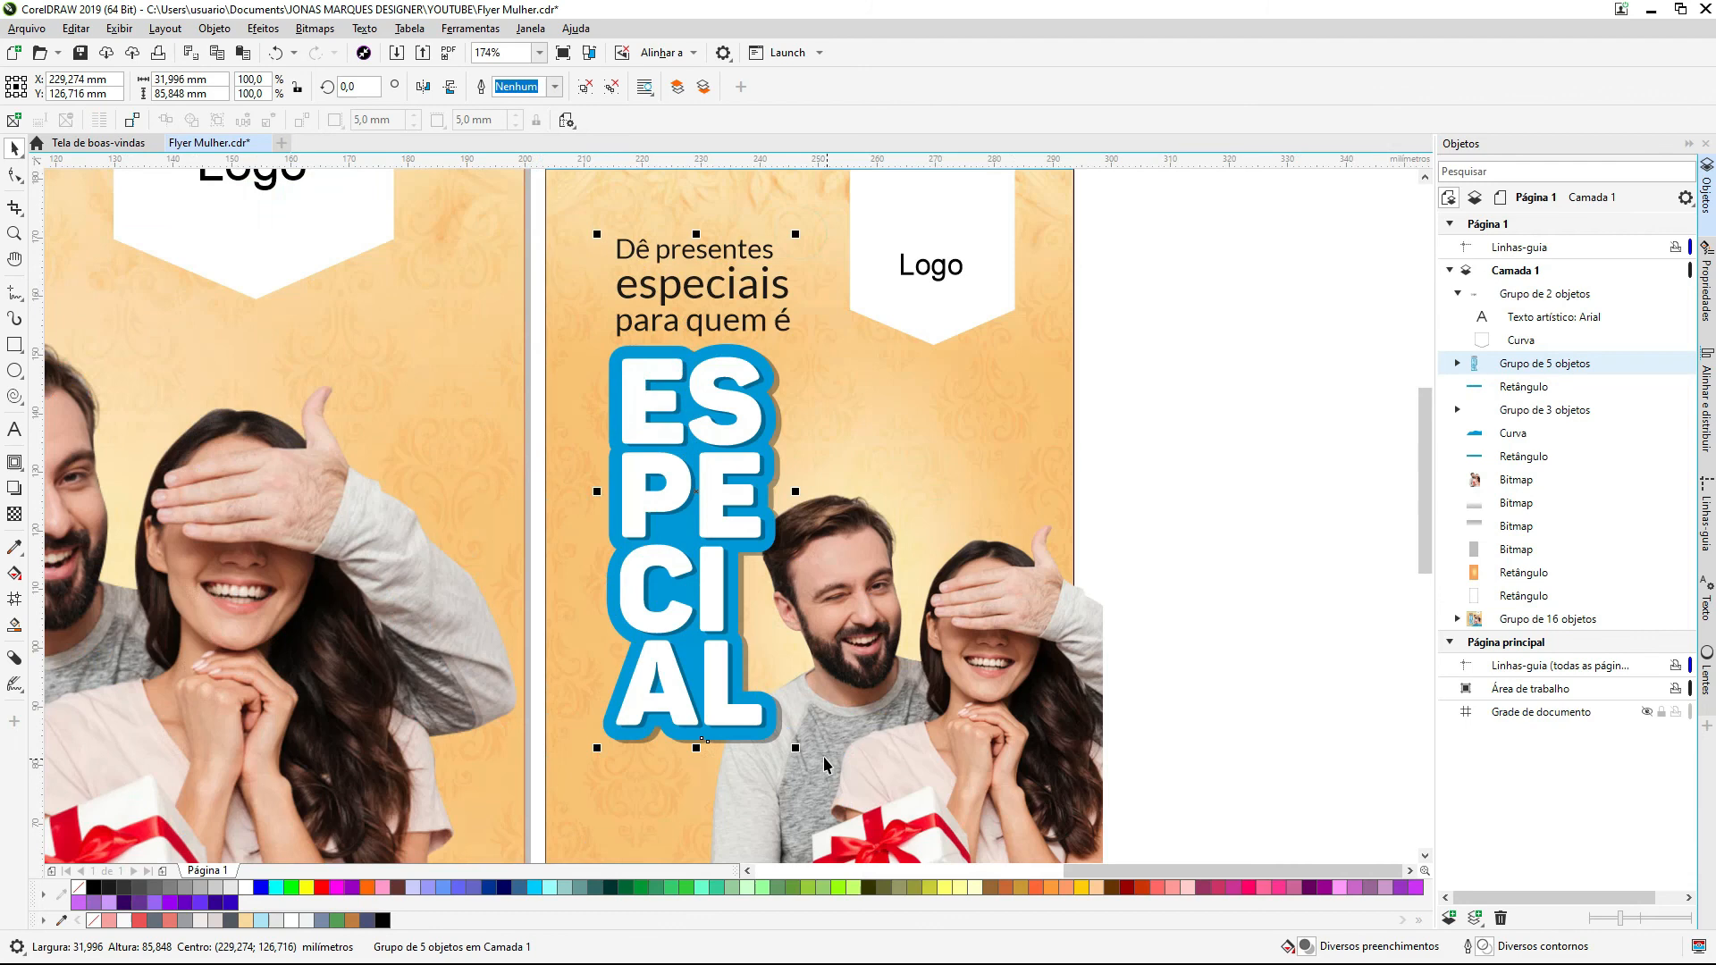
left_click_drag(794, 750, 785, 728)
left_click_drag(722, 492, 722, 473)
scroll(1026, 429, "down", 1)
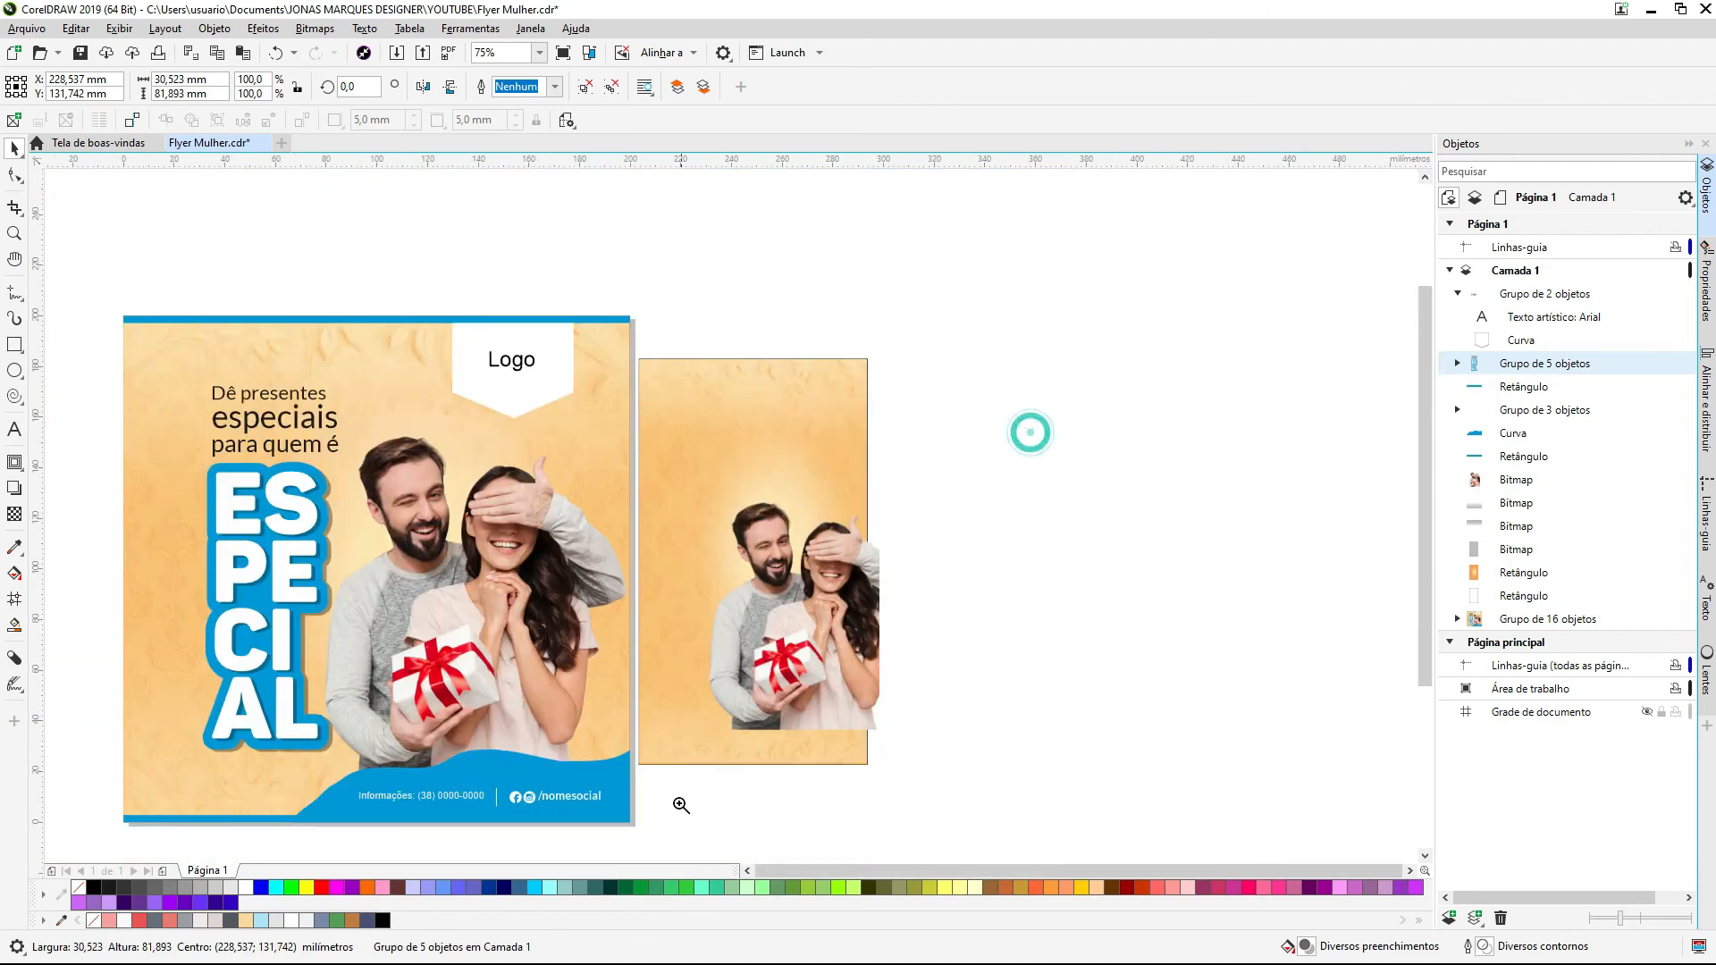
Step: Nudge the couple photo left and crop its outer nodes to the vertical layout's right edge
left_click(744, 554)
left_click_drag(747, 453, 744, 453)
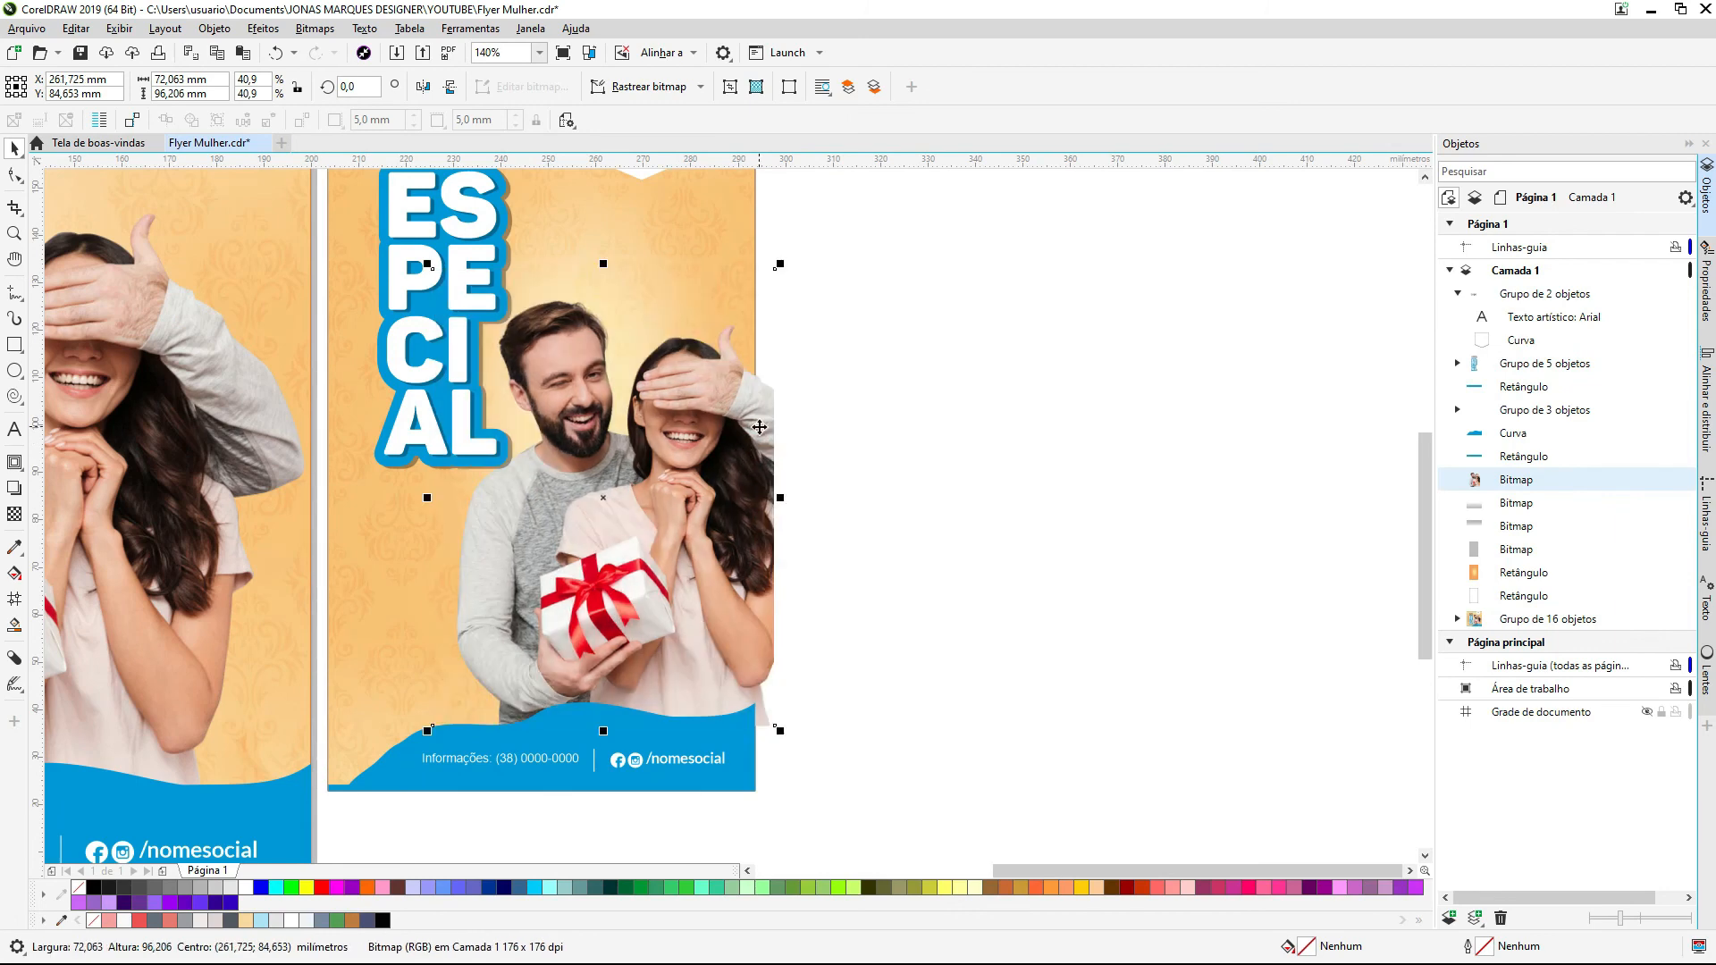
key("F10")
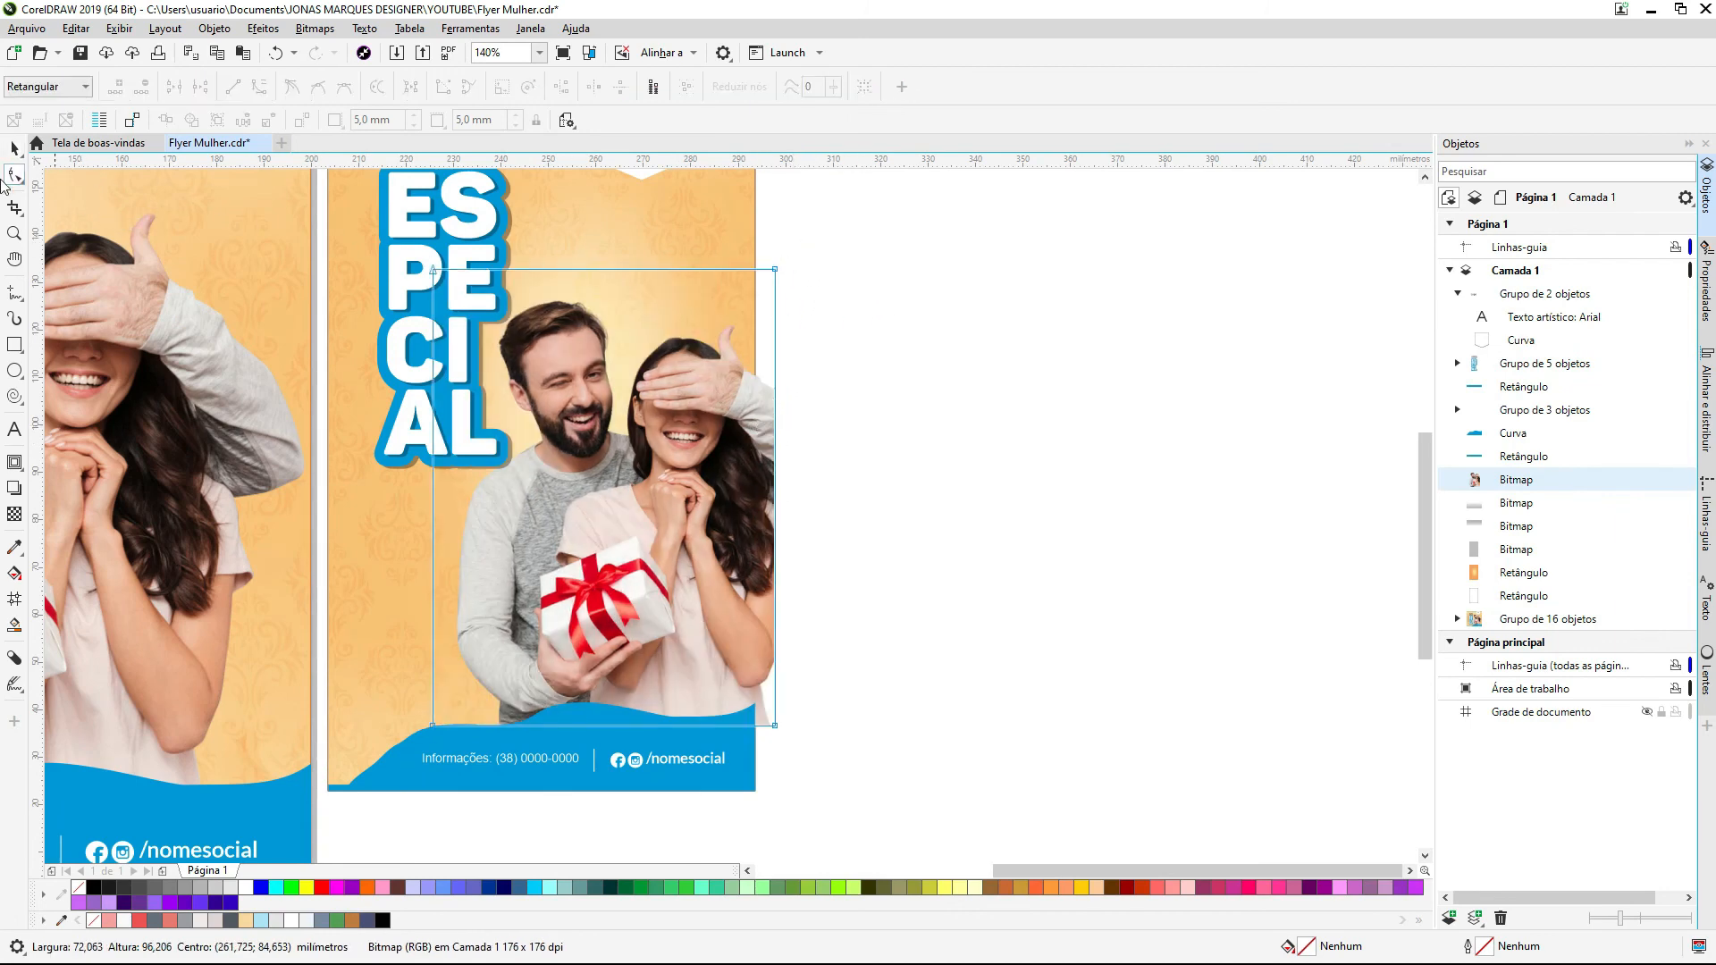
left_click_drag(740, 712, 749, 730)
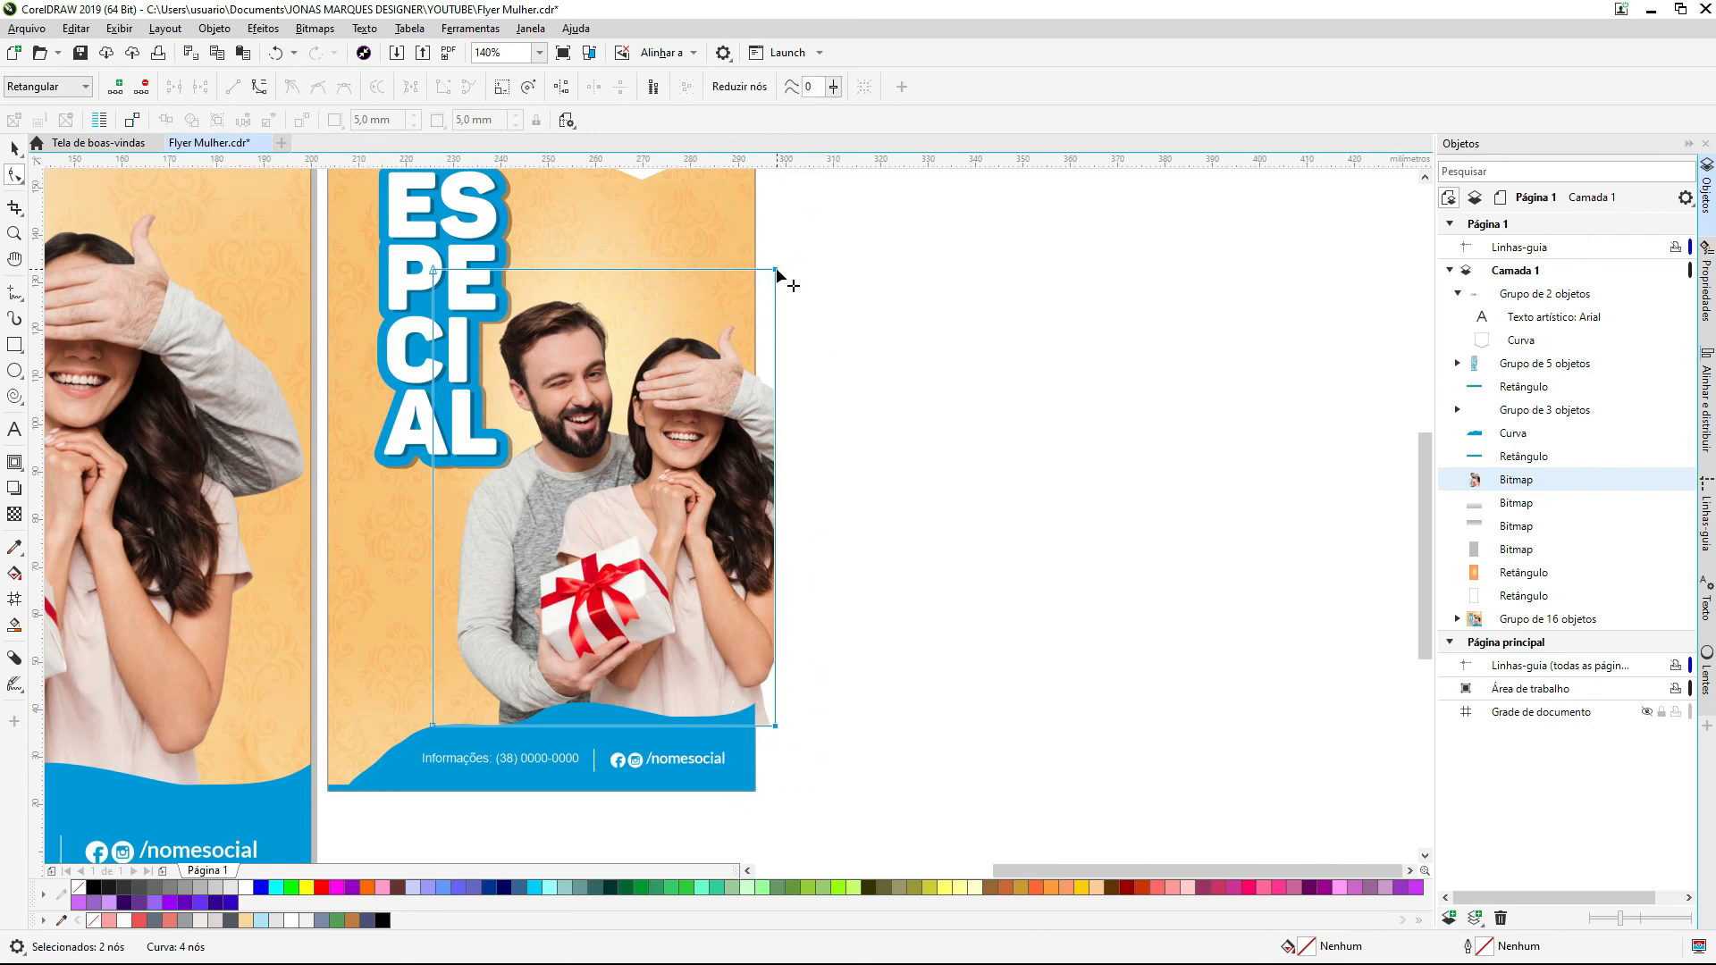
left_click_drag(777, 270, 758, 268)
key("space")
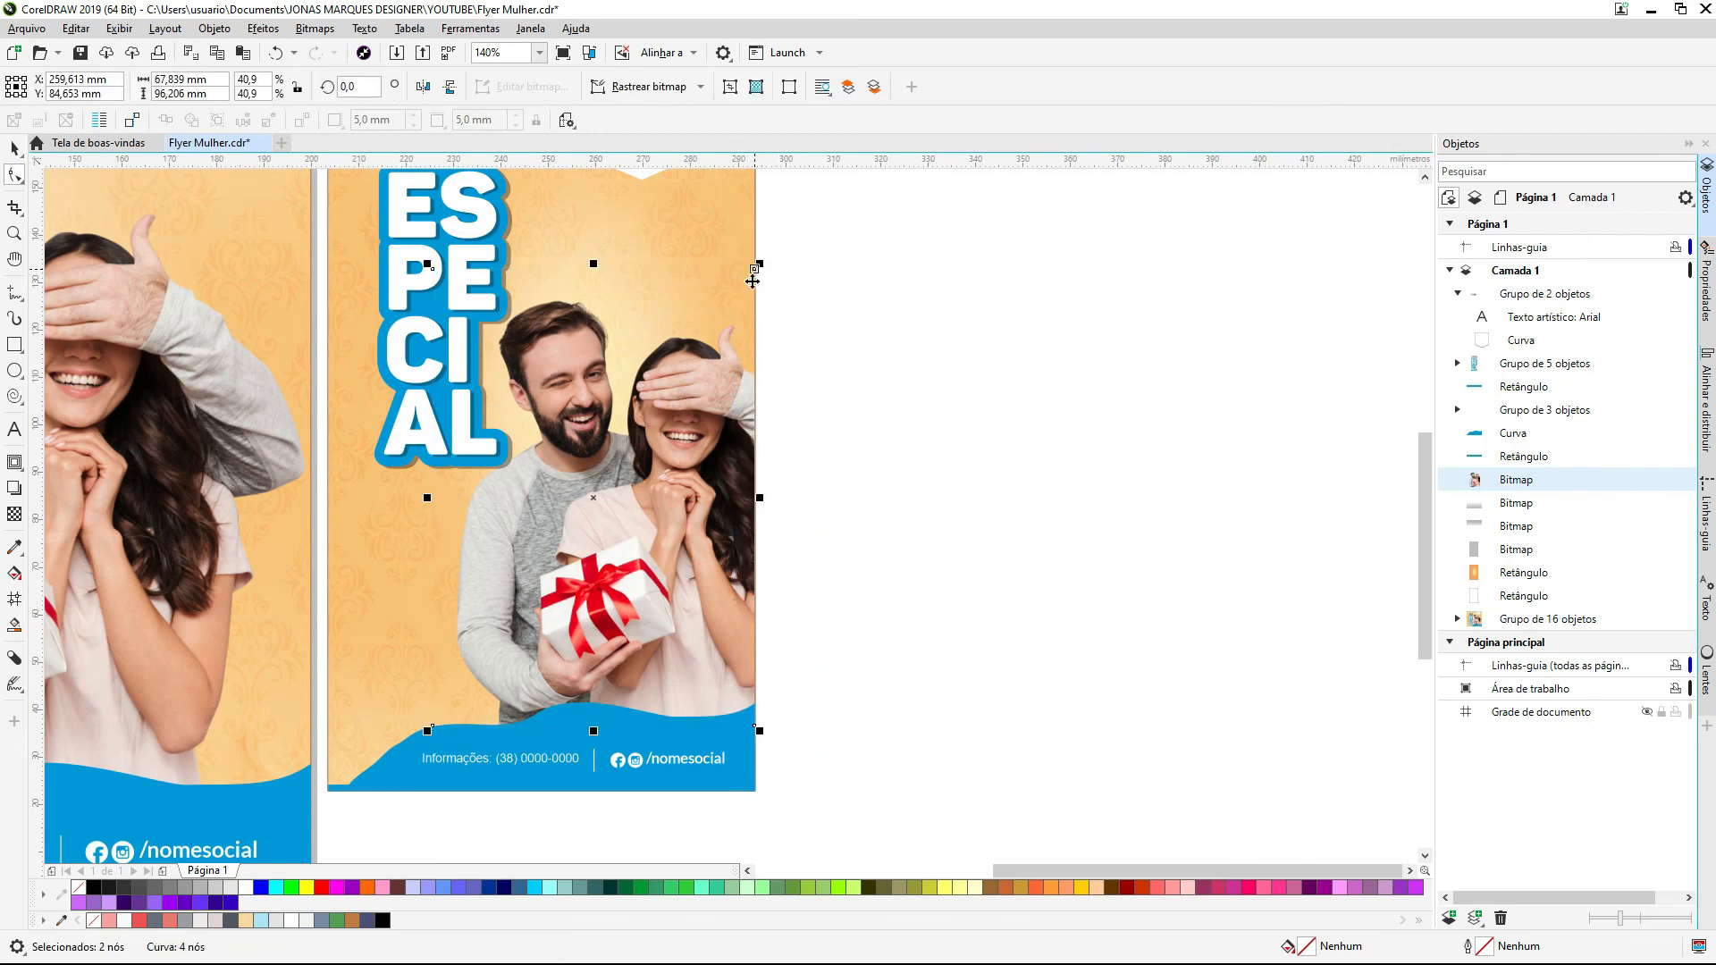
left_click(858, 429)
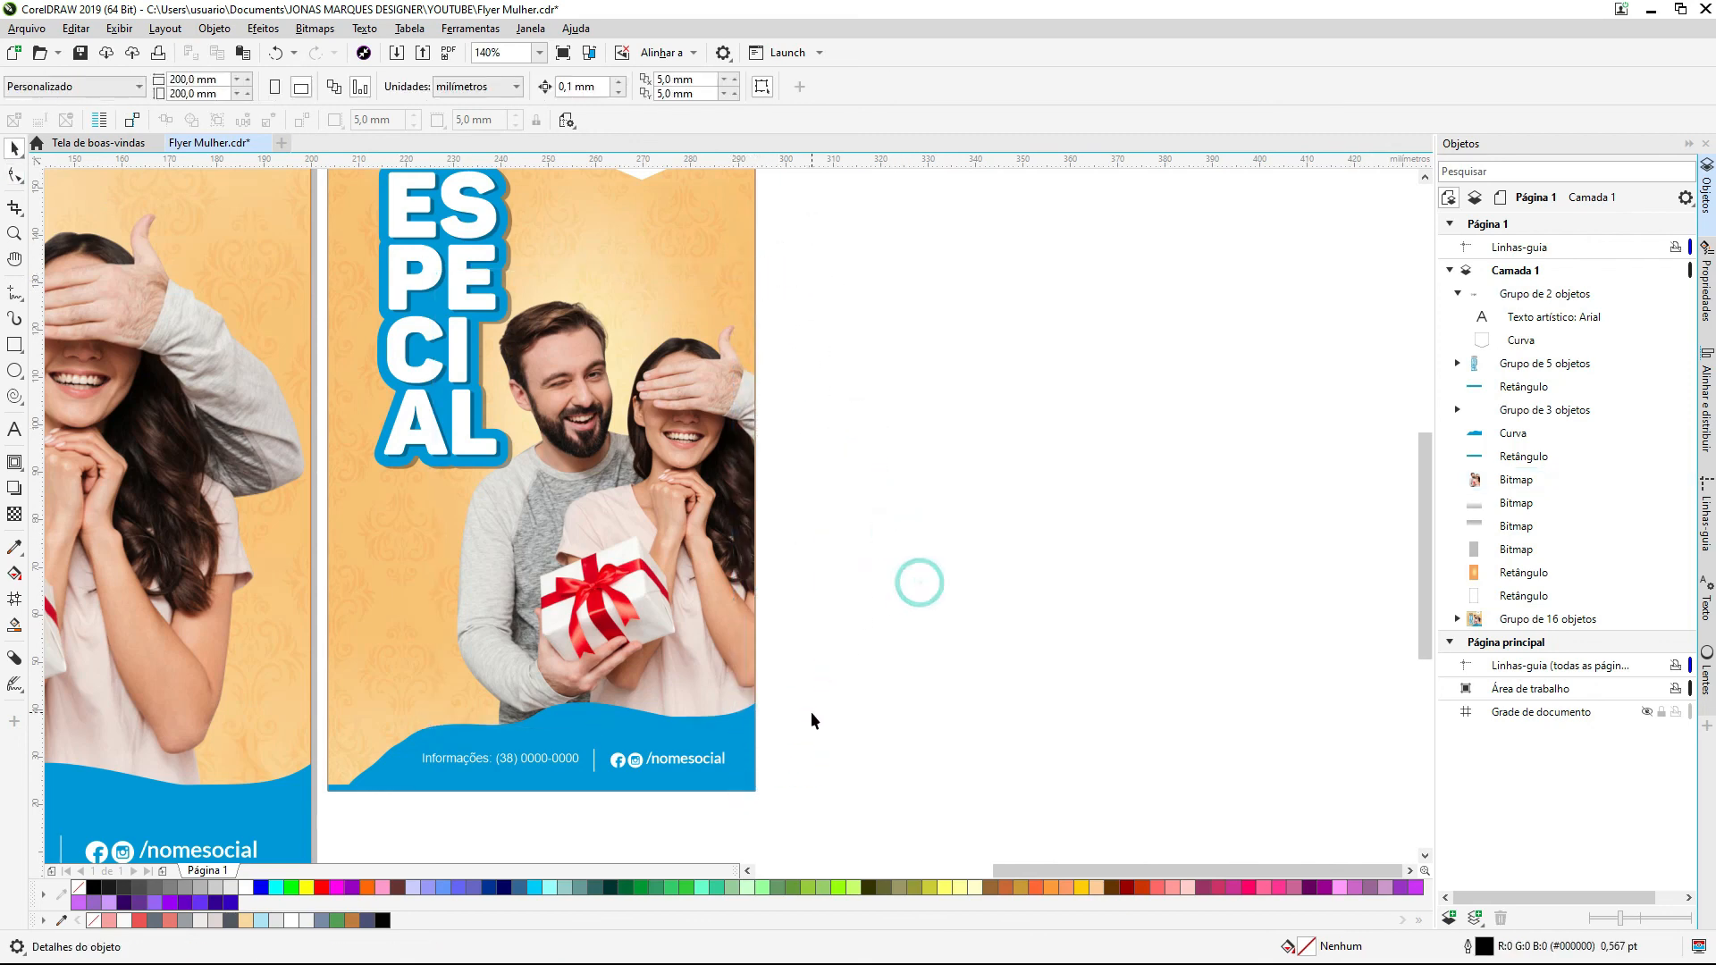
Step: Group all objects of the vertical layout, including its 90 × 160 mm frame rectangle
scroll(776, 710, "down", 2)
key("F2")
left_click_drag(908, 754, 390, 301)
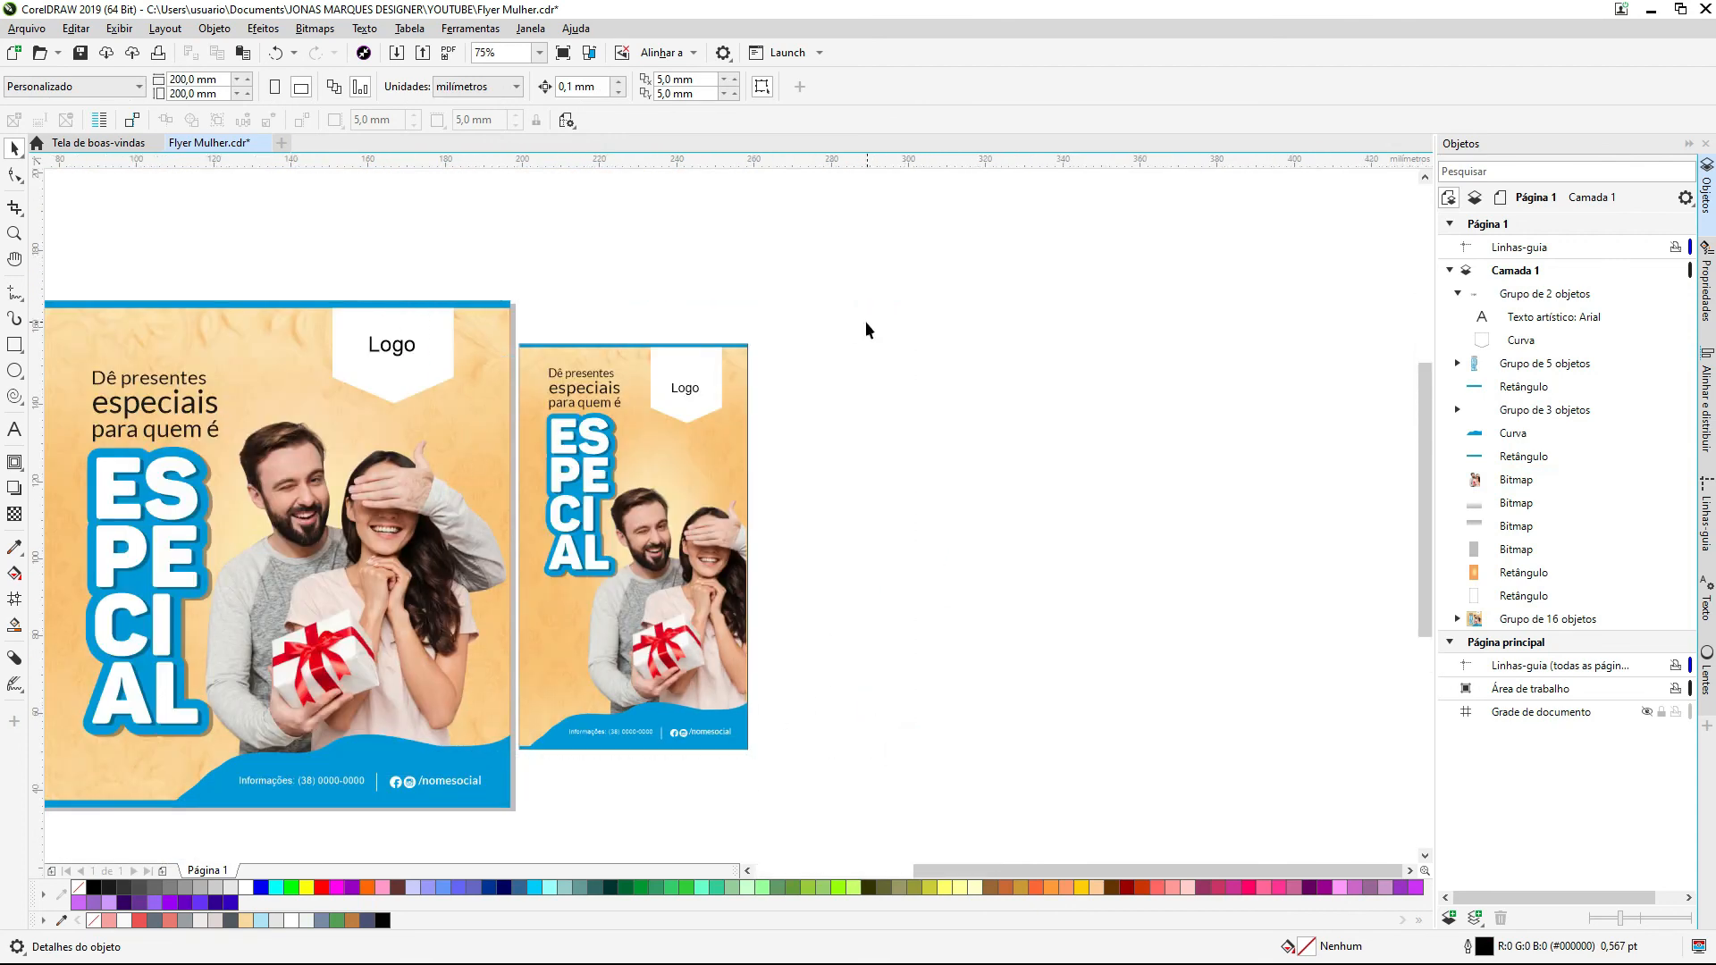
left_click(1503, 594)
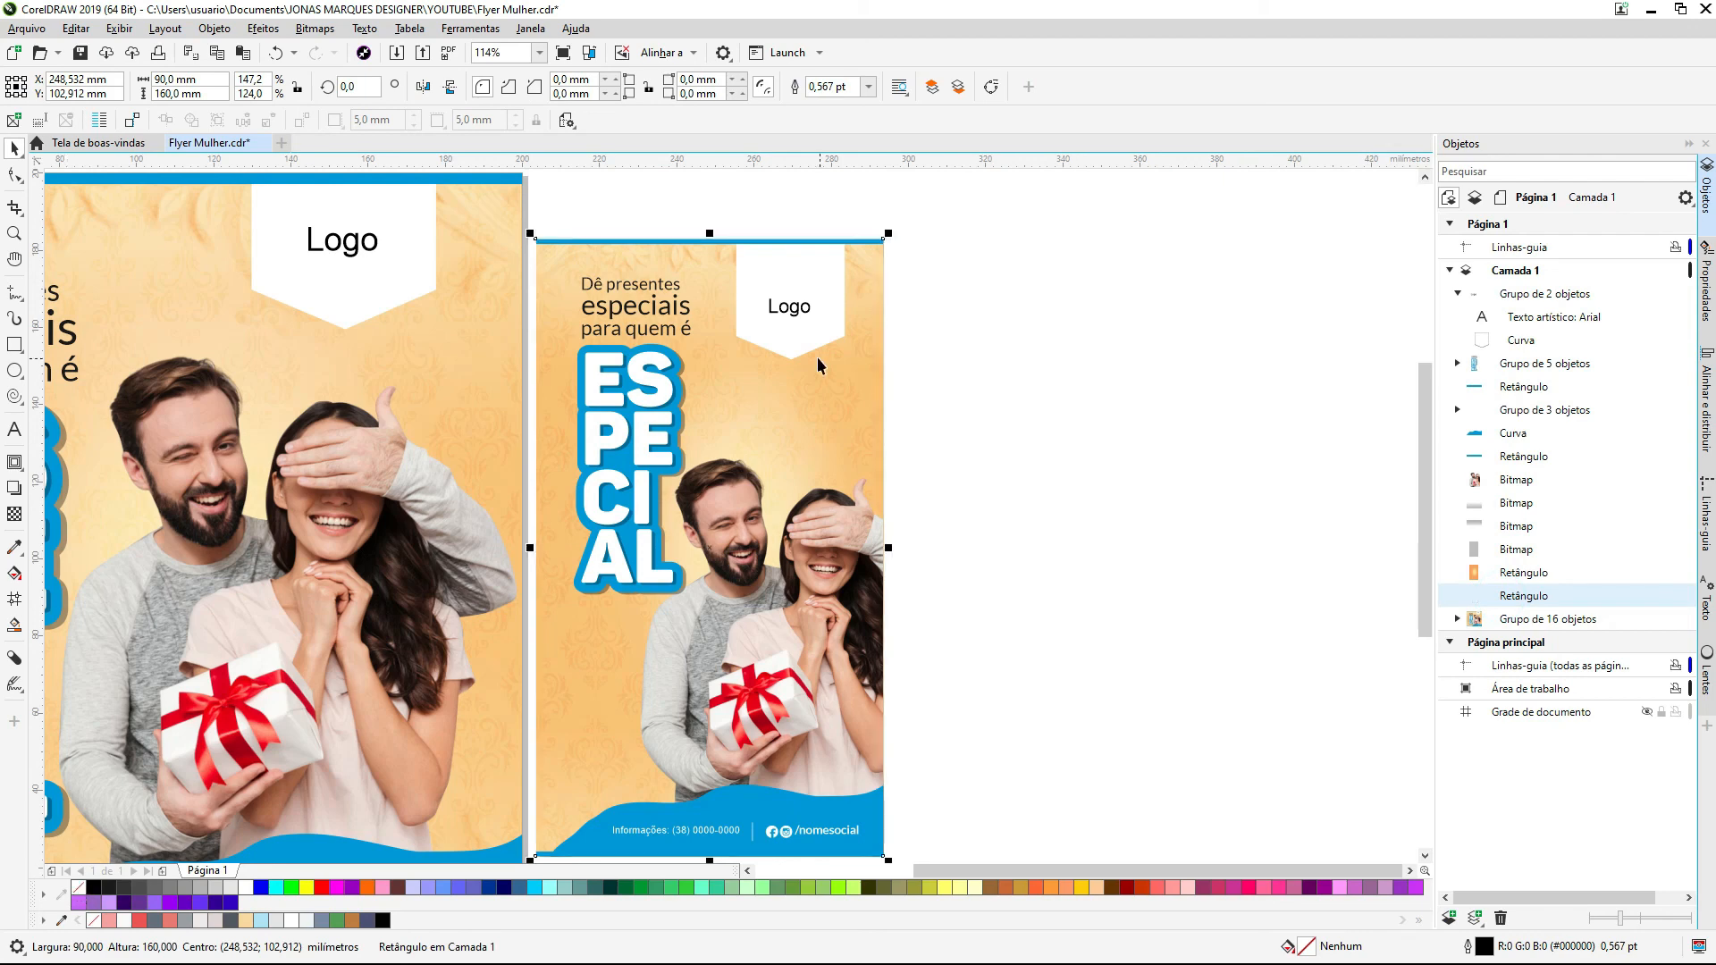
left_click(956, 268)
scroll(517, 828, "down", 2)
left_click_drag(516, 824, 525, 819)
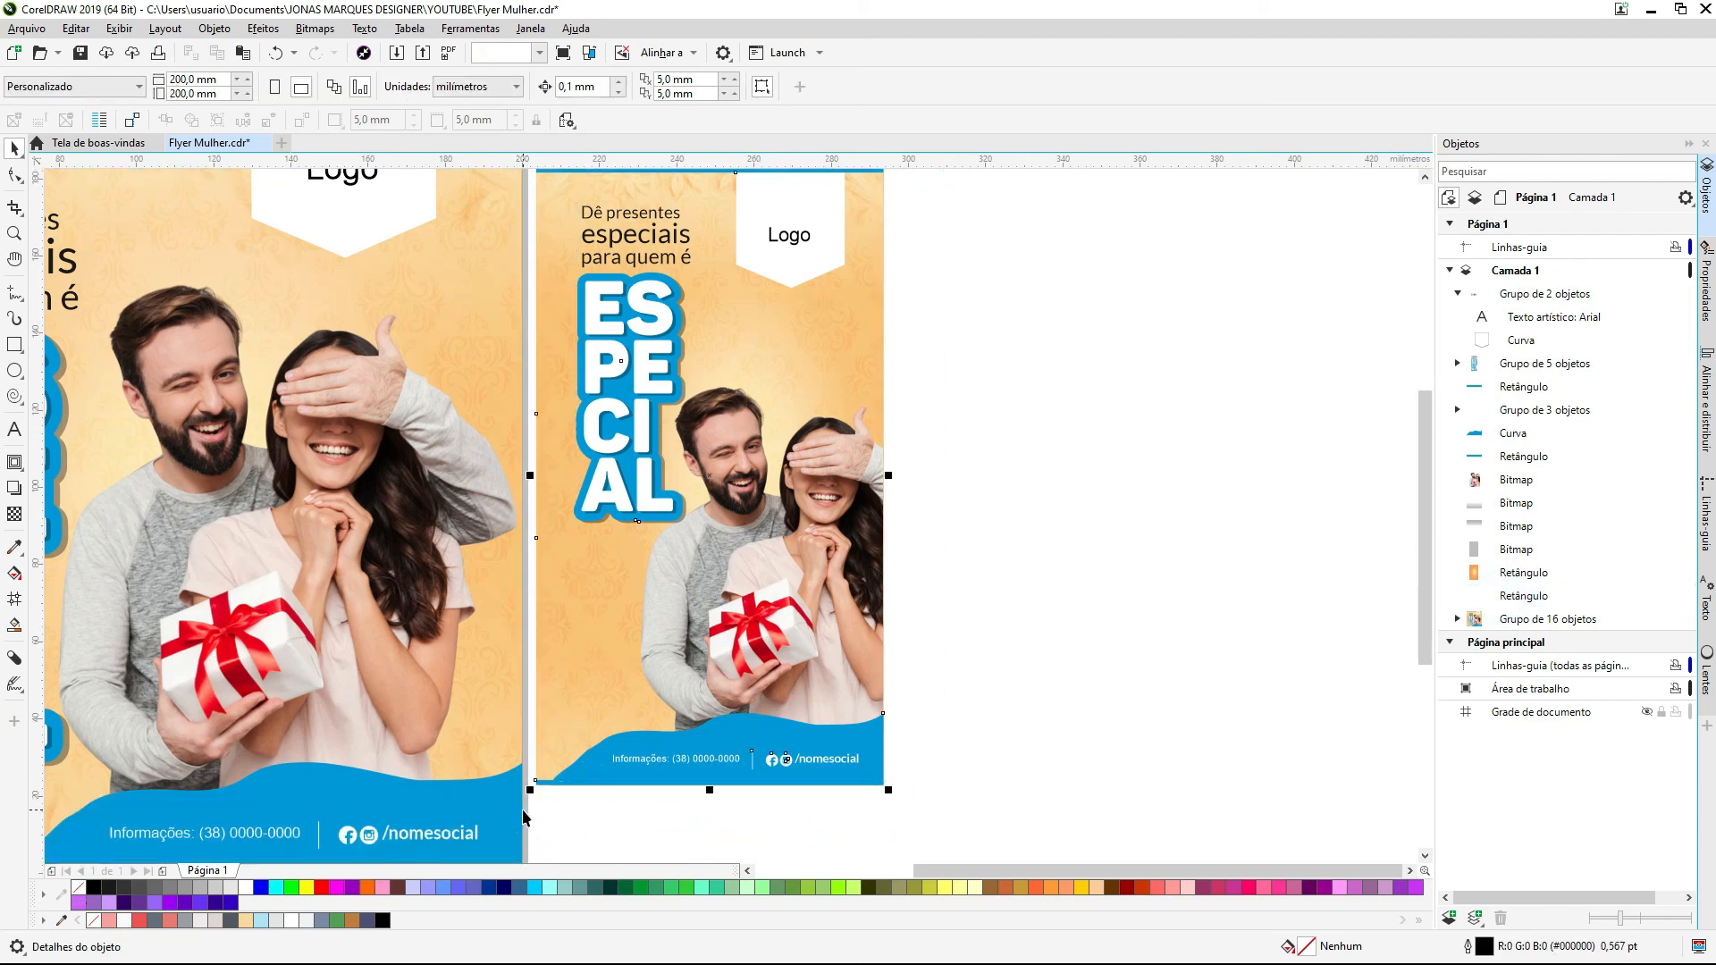
key("ctrl+g")
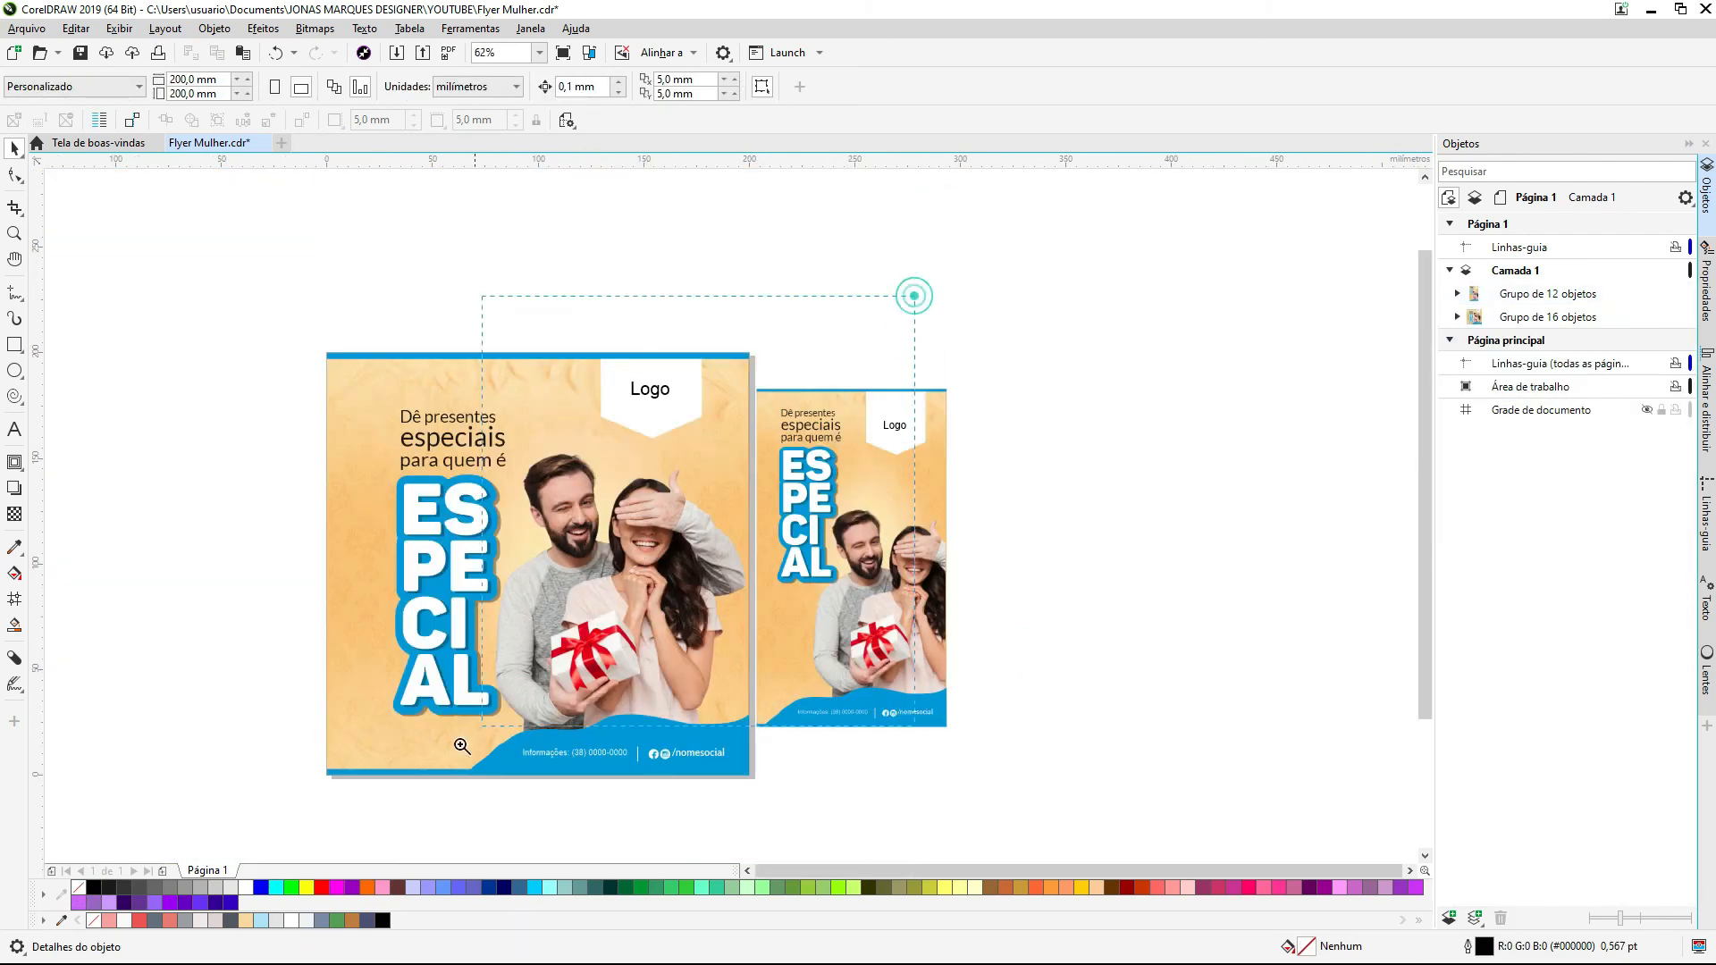
left_click_drag(912, 295, 327, 808)
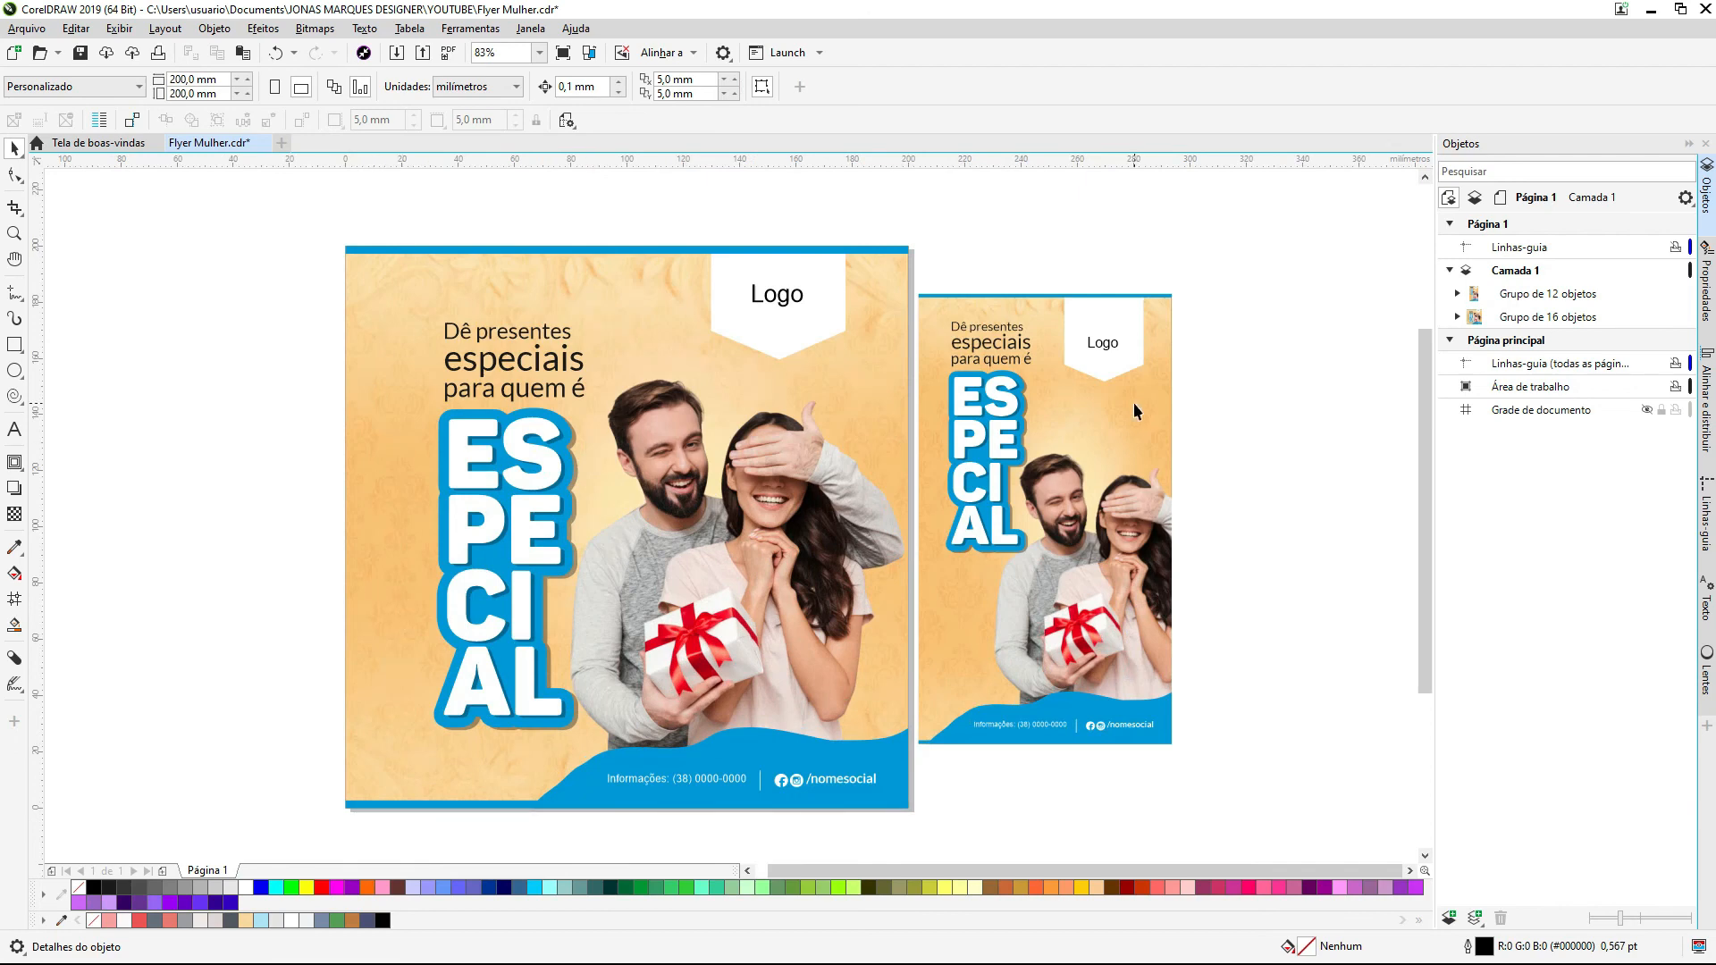